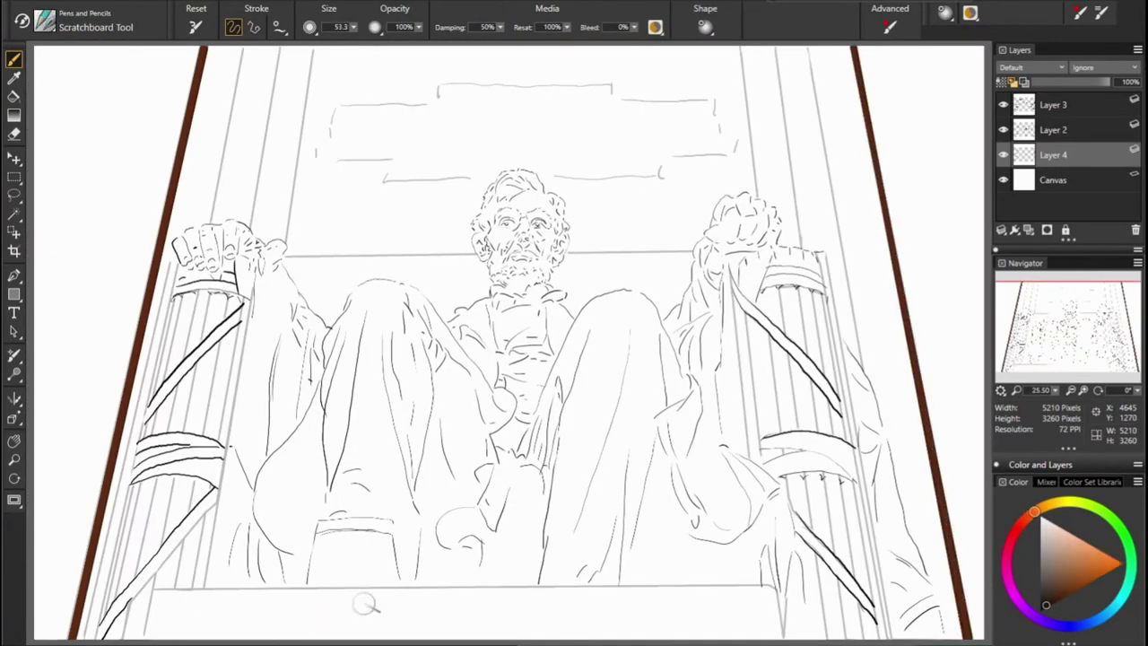
Paint a thick dark brown band across the statue's pedestal, straightening its top edge
{"action": "mouse_move", "coordinate": [366, 605]}
{"action": "left_mouse_down"}
{"action": "mouse_move", "coordinate": [592, 607]}
{"action": "mouse_move", "coordinate": [683, 594]}
{"action": "mouse_move", "coordinate": [780, 637]}
{"action": "mouse_move", "coordinate": [574, 619]}
{"action": "left_mouse_up"}
{"action": "mouse_move", "coordinate": [158, 619]}
{"action": "left_mouse_down"}
{"action": "mouse_move", "coordinate": [267, 633]}
{"action": "mouse_move", "coordinate": [770, 621]}
{"action": "left_mouse_up"}
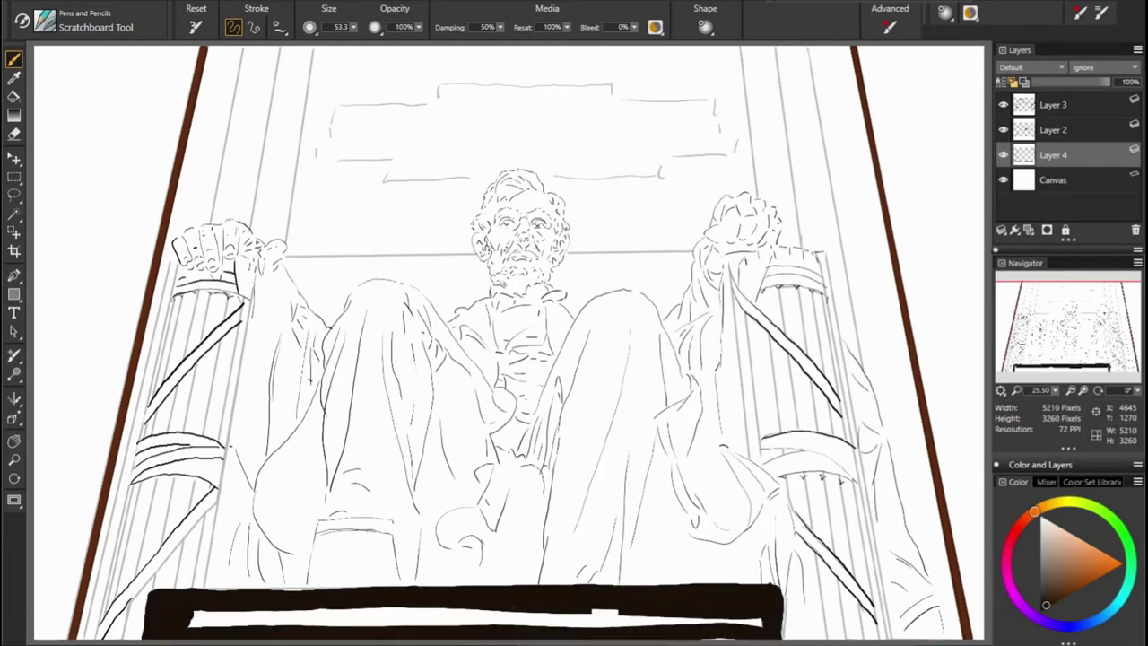
{"action": "left_click_drag", "start_coordinate": [617, 617], "coordinate": [190, 619]}
{"action": "left_click_drag", "start_coordinate": [454, 619], "coordinate": [760, 620]}
{"action": "left_click_drag", "start_coordinate": [609, 622], "coordinate": [747, 622]}
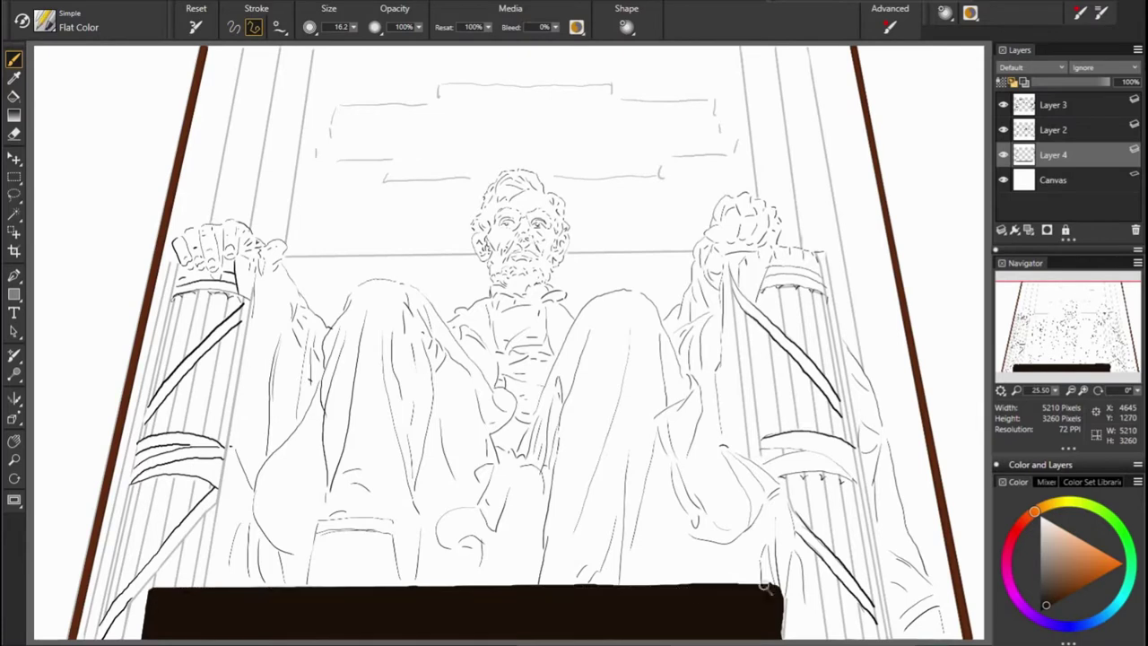
{"action": "left_click_drag", "start_coordinate": [162, 588], "coordinate": [766, 608]}
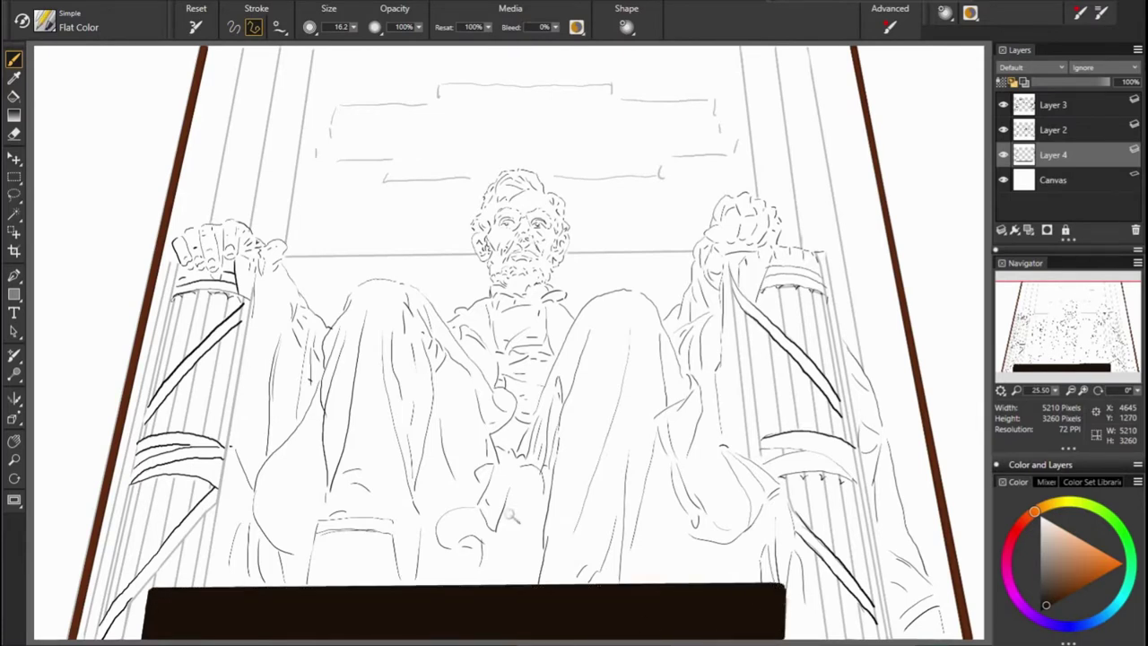
{"action": "key", "text": "b"}
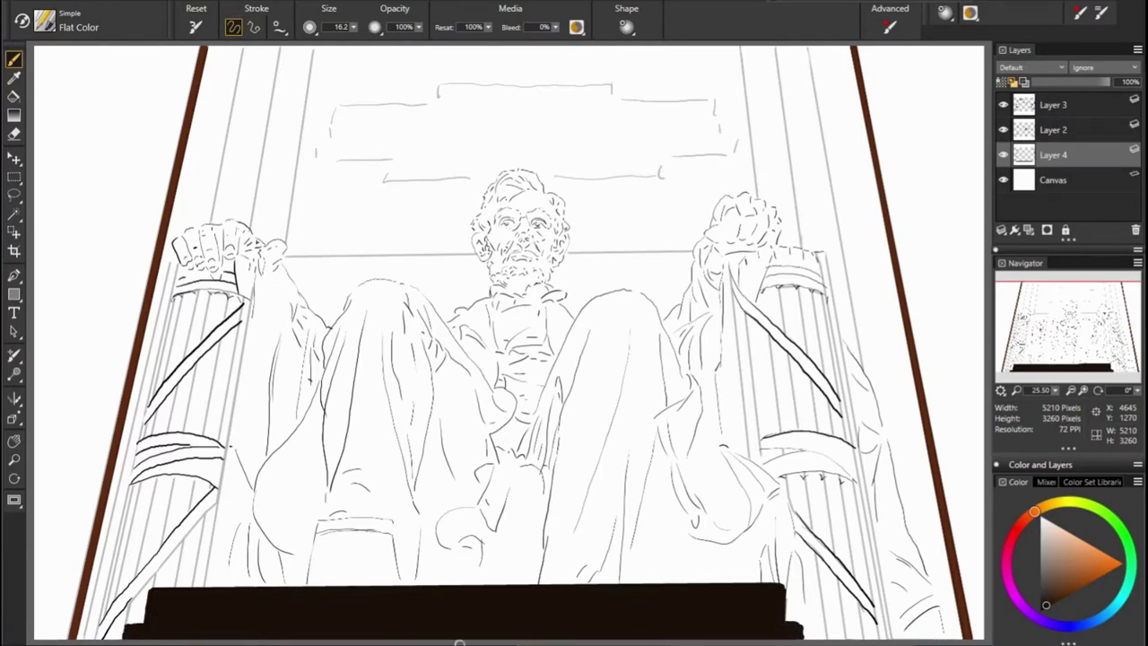
Draw straight brown lines along the left column, back wall base and right columns
{"action": "left_click", "coordinate": [906, 267], "text": "alt"}
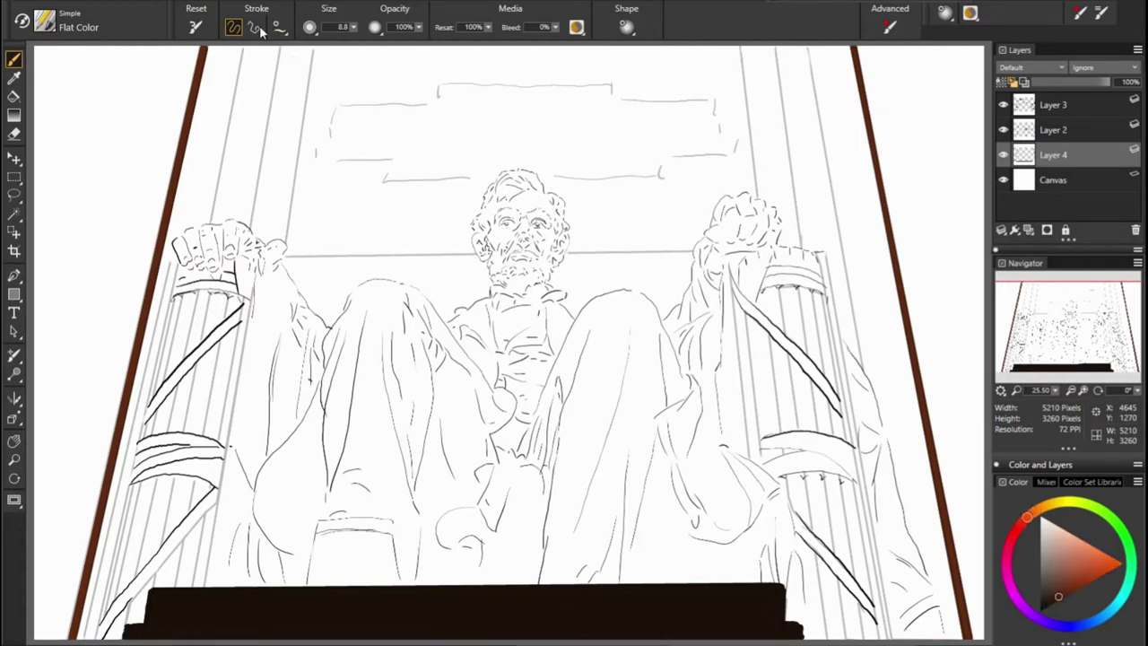
{"action": "left_click", "coordinate": [254, 27]}
{"action": "left_click_drag", "start_coordinate": [243, 46], "coordinate": [205, 260]}
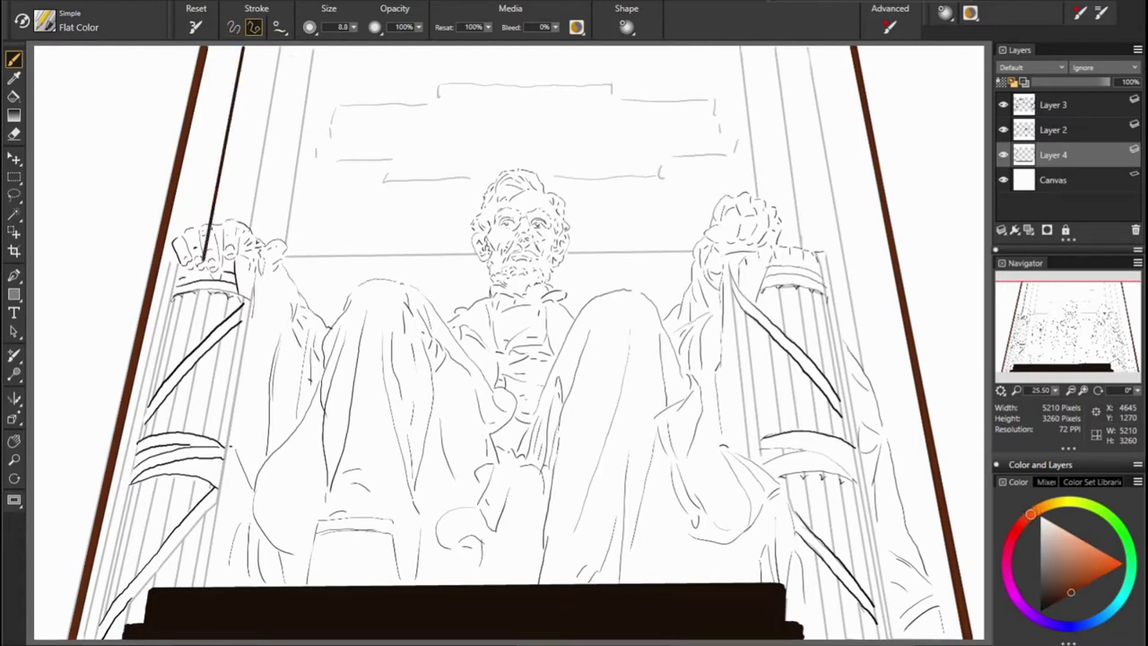
{"action": "left_click", "coordinate": [283, 257]}
{"action": "left_click", "coordinate": [314, 47]}
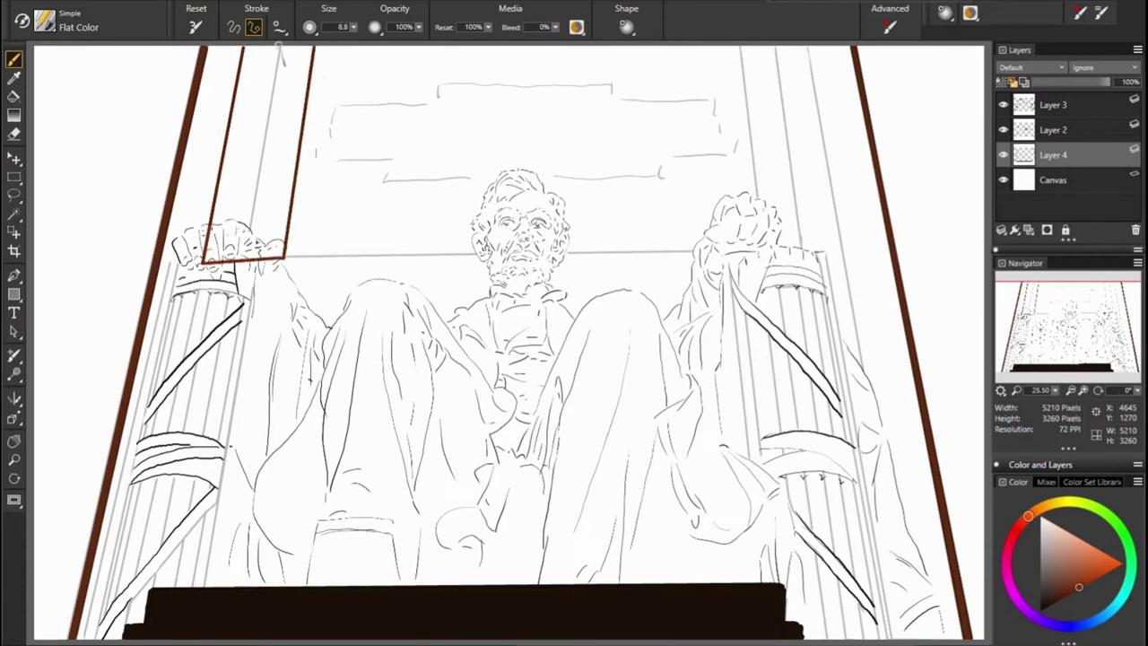
{"action": "left_click", "coordinate": [251, 251]}
{"action": "left_click", "coordinate": [764, 249]}
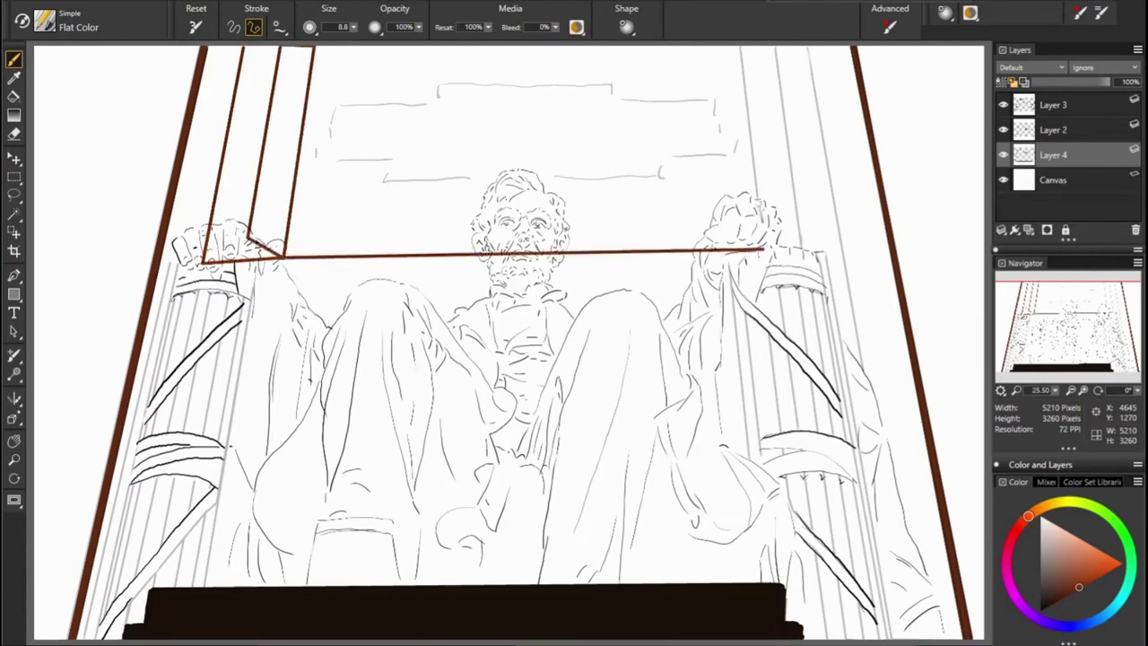
{"action": "left_click", "coordinate": [741, 47]}
{"action": "left_click", "coordinate": [805, 253]}
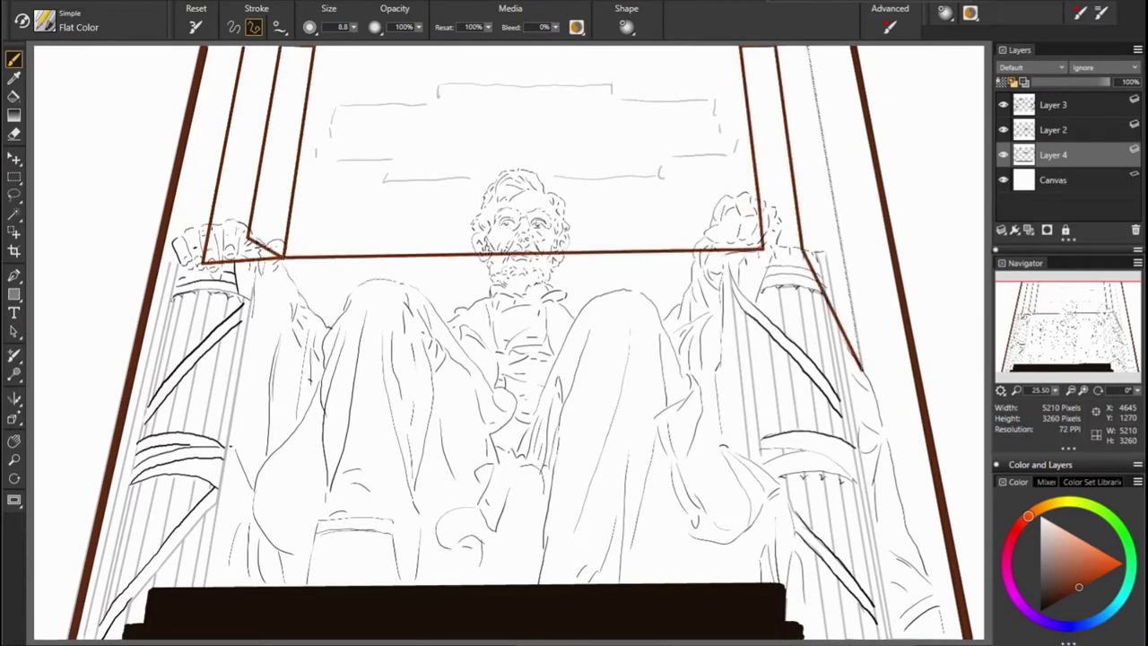
{"action": "left_click", "coordinate": [861, 367]}
{"action": "left_click", "coordinate": [807, 47]}
Erase the overshooting line ends, then add Layer 5 with a pale greyish colour
{"action": "key", "text": "n"}
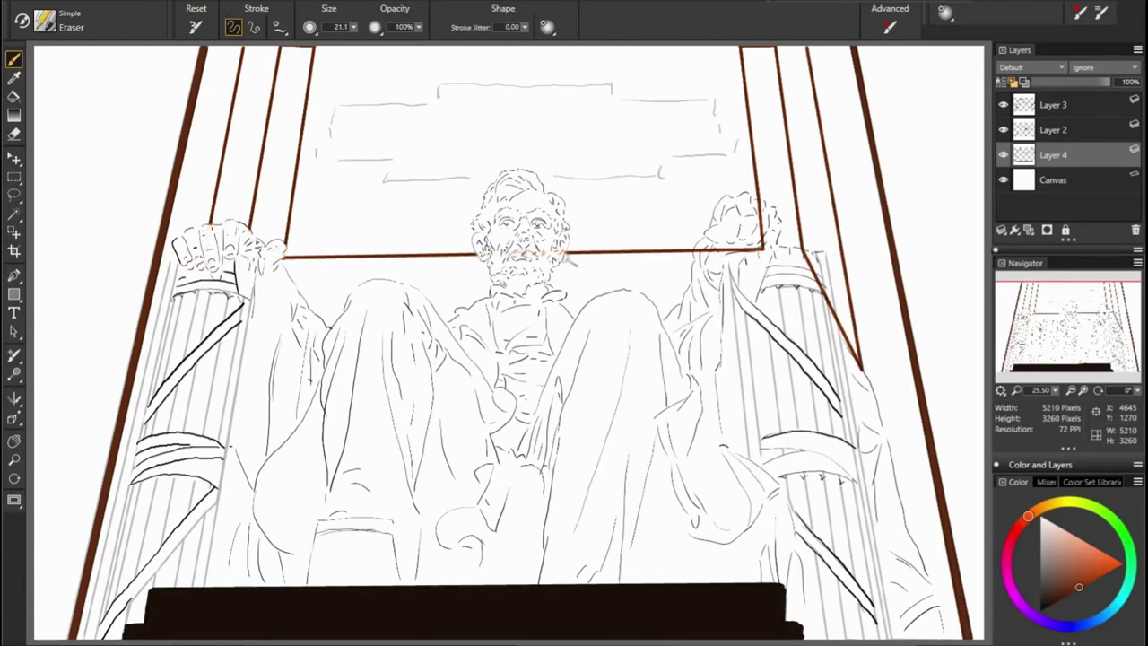
{"action": "left_click_drag", "start_coordinate": [765, 247], "coordinate": [760, 204]}
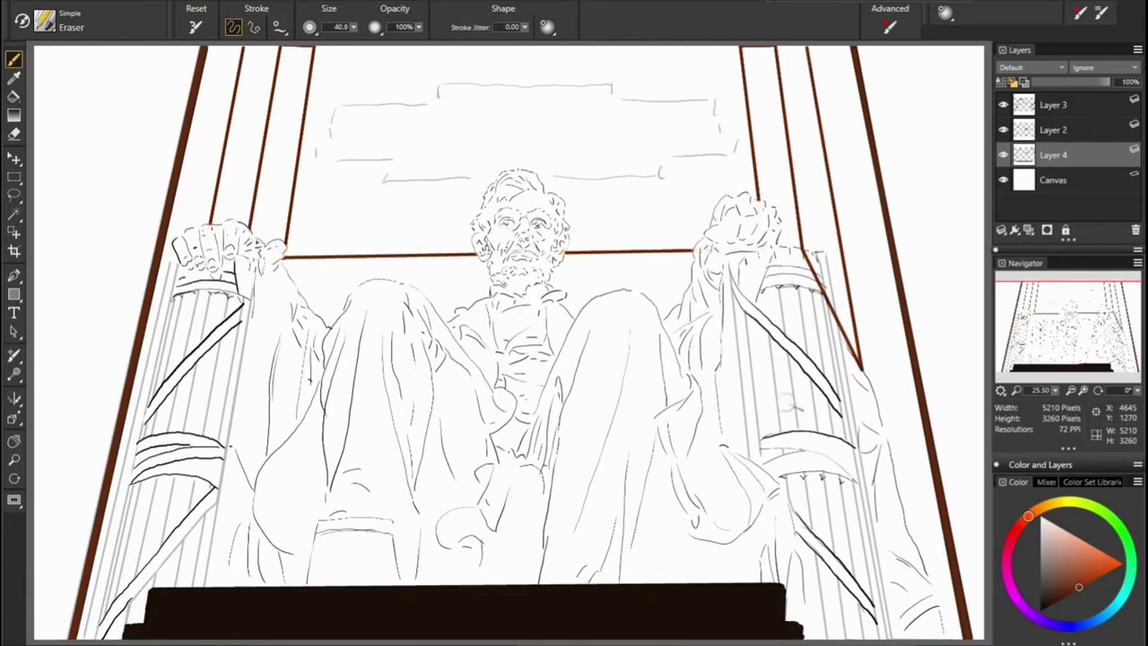
{"action": "left_click_drag", "start_coordinate": [861, 367], "coordinate": [838, 325]}
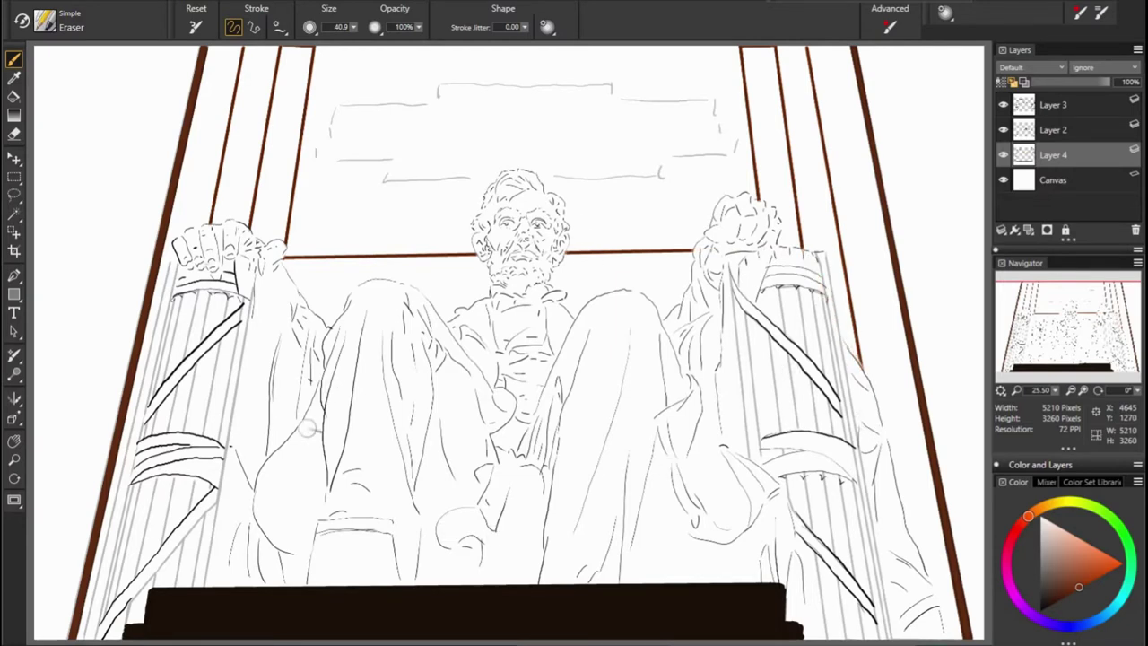
{"action": "key", "text": "ctrl+shift+n"}
{"action": "left_click", "coordinate": [319, 279], "text": "alt"}
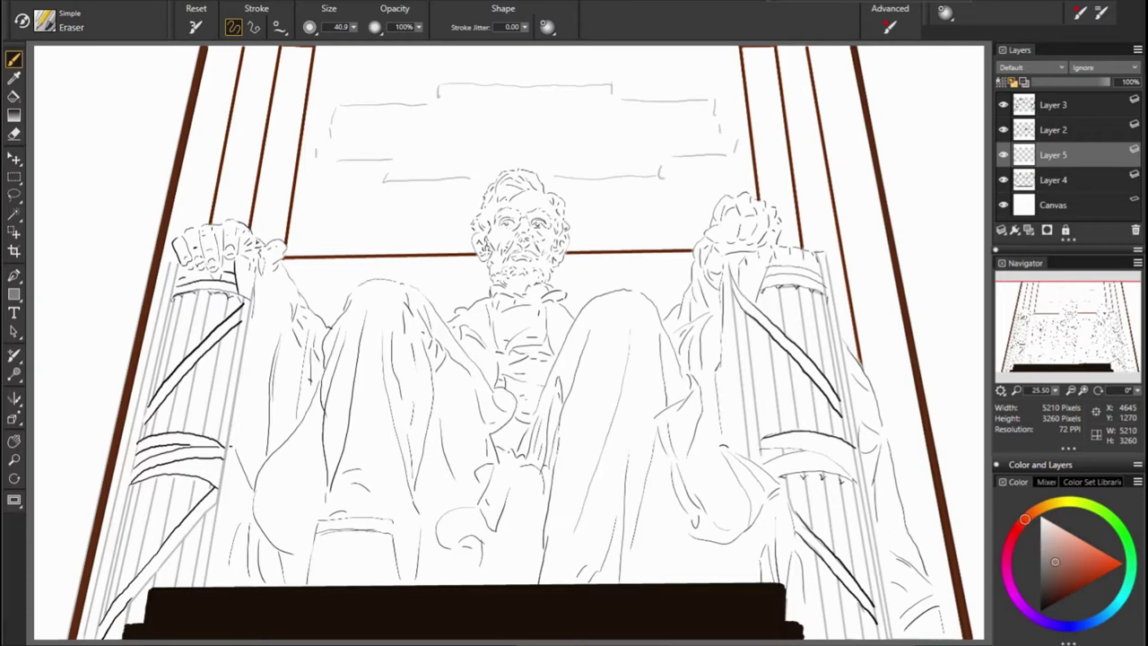
Cover the left column with light brown strokes from top to bottom
{"action": "left_click_drag", "start_coordinate": [179, 266], "coordinate": [159, 341]}
{"action": "left_click_drag", "start_coordinate": [185, 263], "coordinate": [140, 428]}
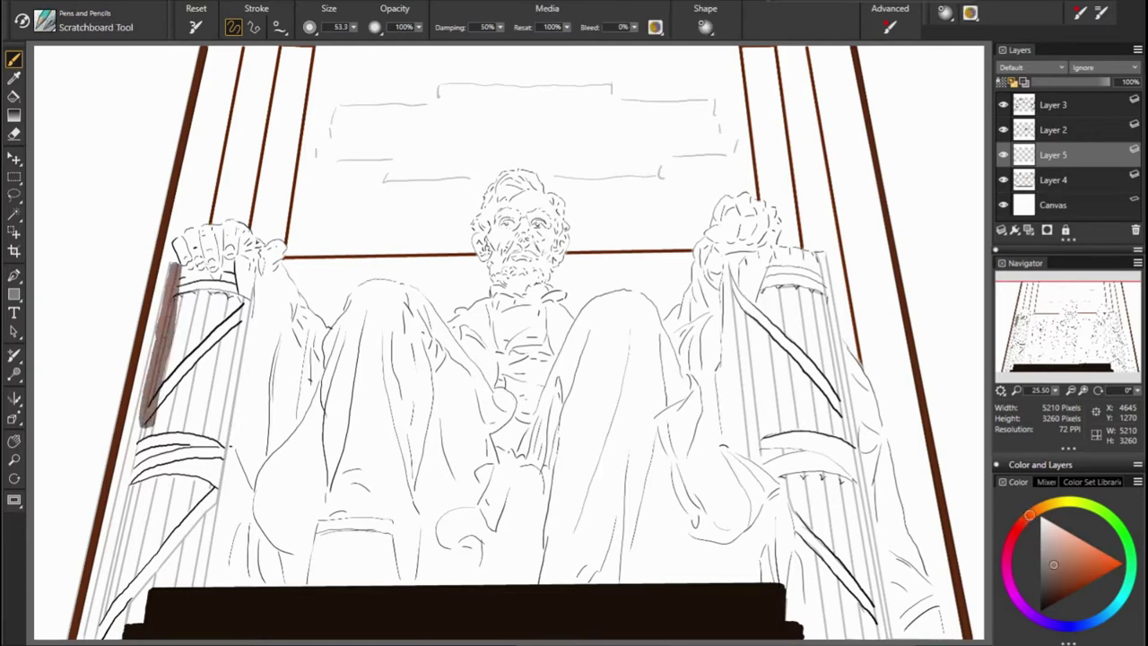
{"action": "left_click_drag", "start_coordinate": [151, 375], "coordinate": [117, 536]}
{"action": "left_click_drag", "start_coordinate": [144, 380], "coordinate": [104, 583]}
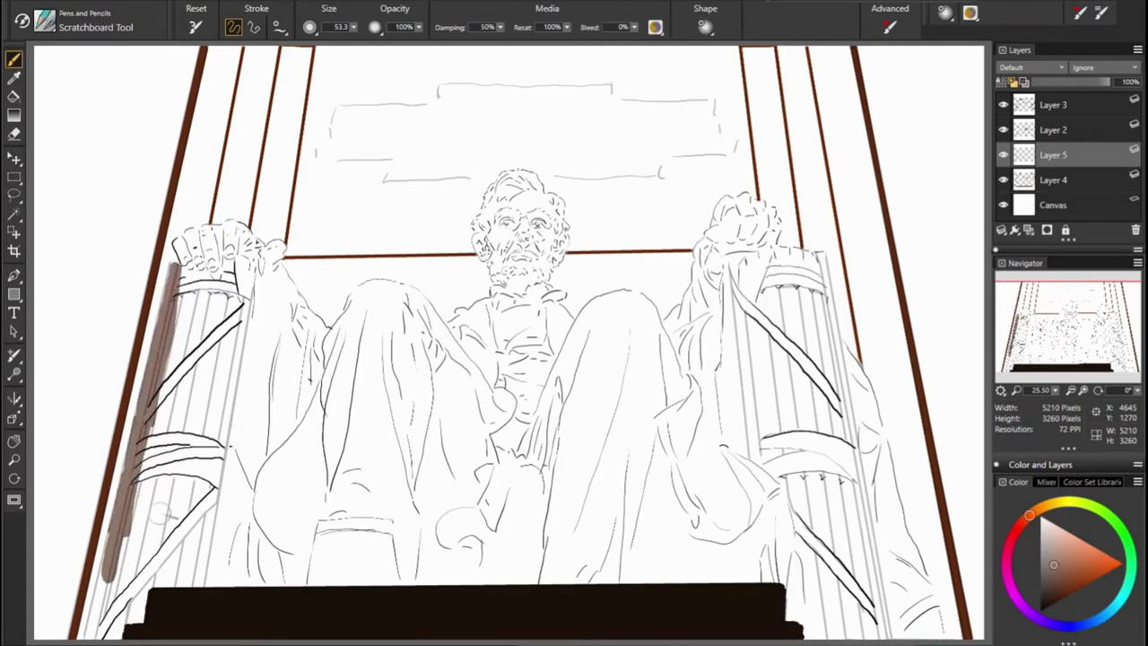
{"action": "left_click_drag", "start_coordinate": [109, 519], "coordinate": [115, 634]}
{"action": "mouse_move", "coordinate": [122, 574]}
{"action": "left_mouse_down"}
{"action": "mouse_move", "coordinate": [140, 619]}
{"action": "mouse_move", "coordinate": [125, 494]}
{"action": "left_mouse_up"}
{"action": "left_click_drag", "start_coordinate": [157, 420], "coordinate": [140, 501]}
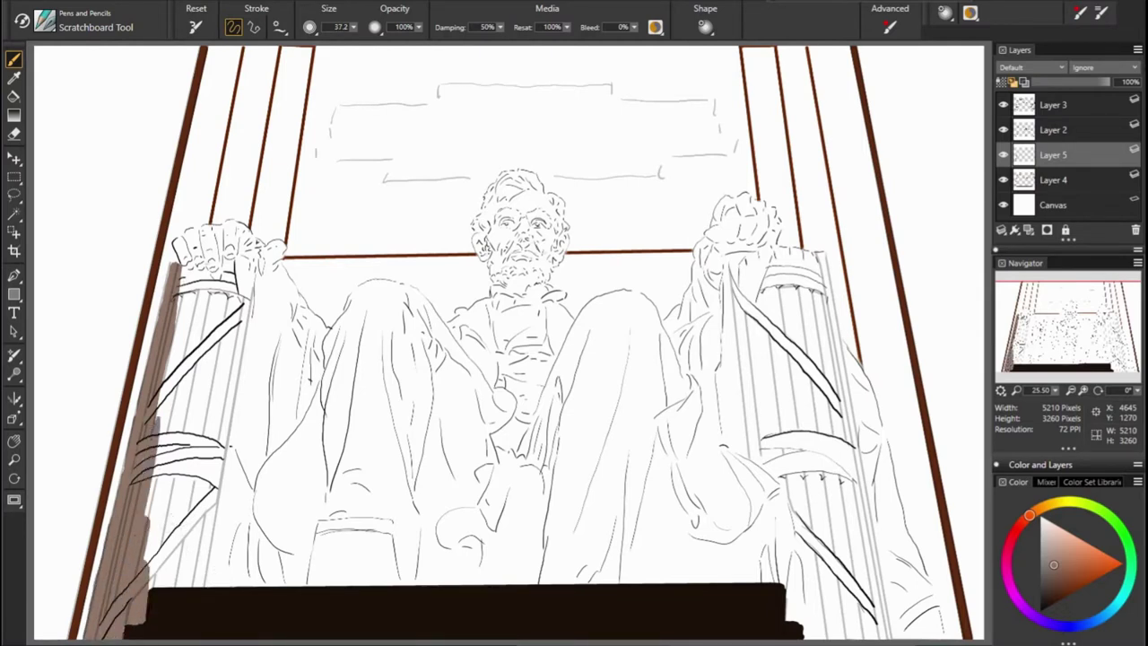
{"action": "left_click_drag", "start_coordinate": [193, 579], "coordinate": [151, 467]}
{"action": "left_click_drag", "start_coordinate": [199, 269], "coordinate": [153, 516]}
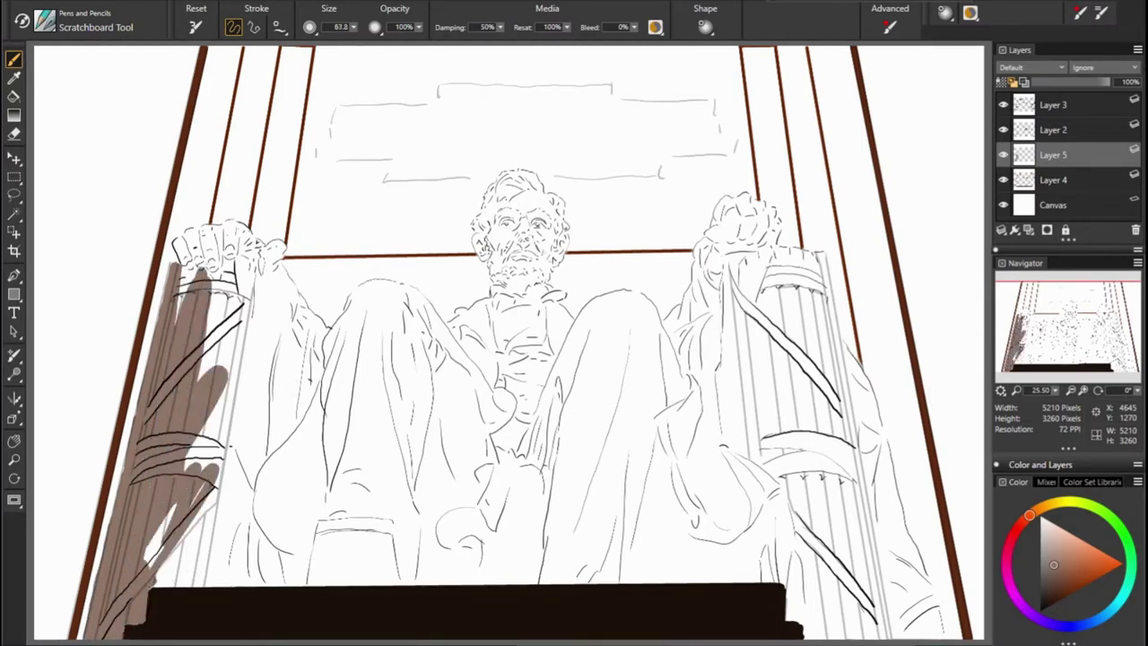
{"action": "left_click_drag", "start_coordinate": [215, 341], "coordinate": [211, 445]}
Paint beige over Lincoln's face, chest, arms and knee, moving Layer 5 below Layer 4
{"action": "left_click_drag", "start_coordinate": [511, 314], "coordinate": [459, 348]}
{"action": "mouse_move", "coordinate": [519, 184]}
{"action": "left_mouse_down"}
{"action": "mouse_move", "coordinate": [494, 240]}
{"action": "mouse_move", "coordinate": [538, 199]}
{"action": "mouse_move", "coordinate": [475, 248]}
{"action": "mouse_move", "coordinate": [542, 321]}
{"action": "left_mouse_up"}
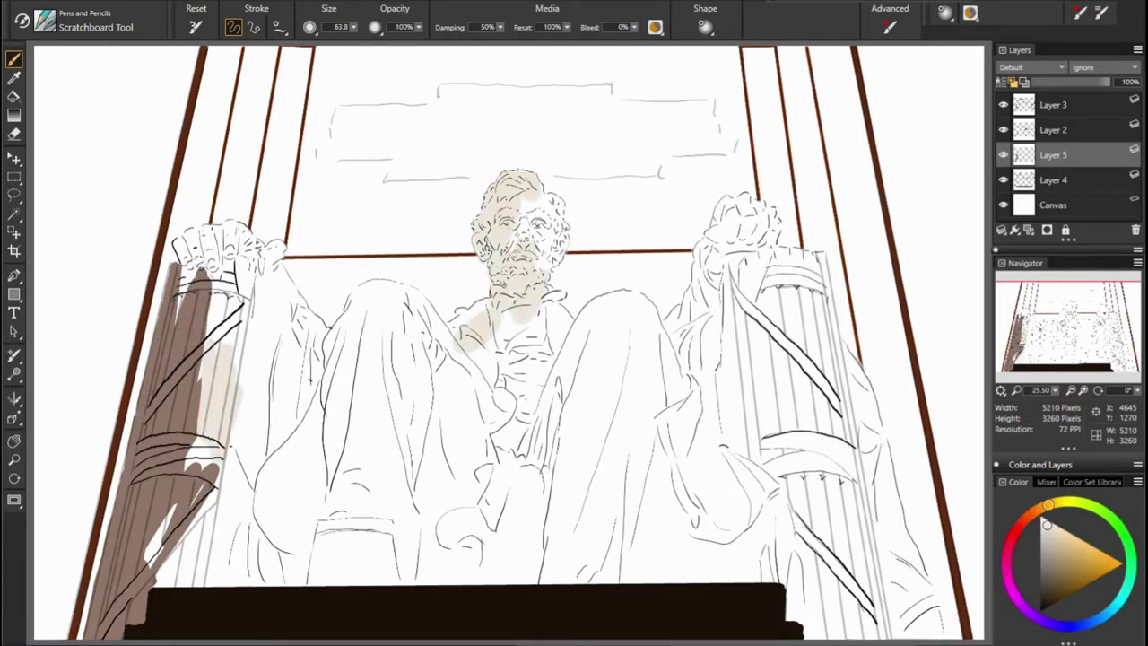
{"action": "mouse_move", "coordinate": [538, 267]}
{"action": "left_mouse_down"}
{"action": "mouse_move", "coordinate": [547, 198]}
{"action": "mouse_move", "coordinate": [543, 235]}
{"action": "left_mouse_up"}
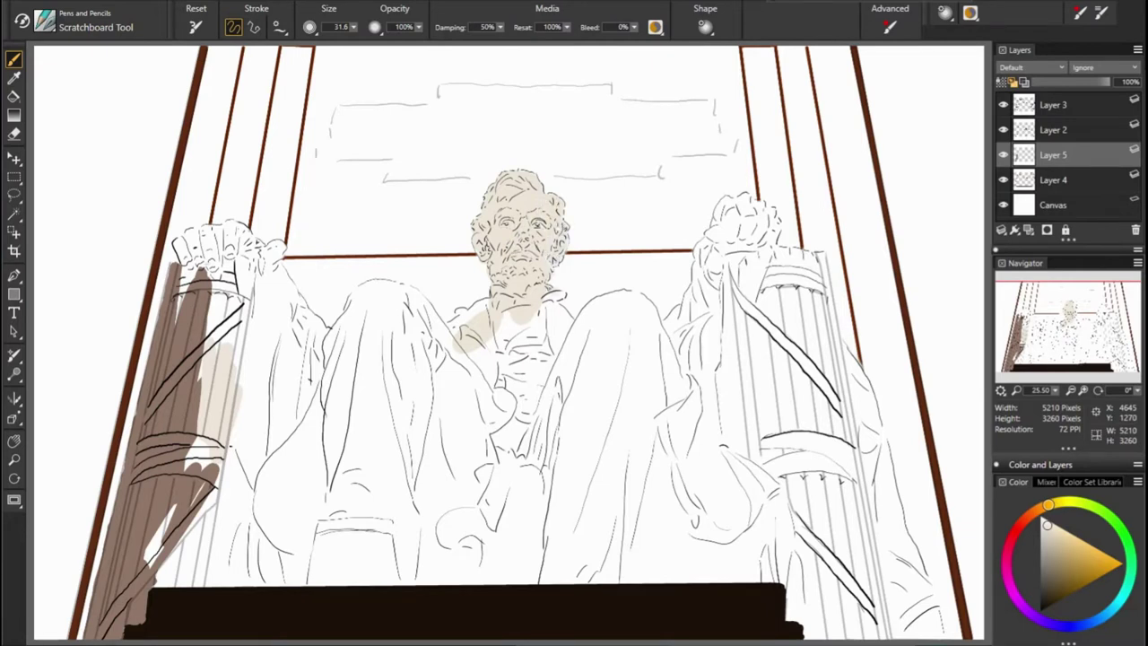
{"action": "left_click_drag", "start_coordinate": [474, 307], "coordinate": [449, 332]}
{"action": "mouse_move", "coordinate": [567, 305]}
{"action": "left_mouse_down"}
{"action": "mouse_move", "coordinate": [507, 354]}
{"action": "mouse_move", "coordinate": [352, 302]}
{"action": "mouse_move", "coordinate": [420, 287]}
{"action": "mouse_move", "coordinate": [449, 362]}
{"action": "left_mouse_up"}
{"action": "mouse_move", "coordinate": [341, 323]}
{"action": "left_mouse_down"}
{"action": "mouse_move", "coordinate": [285, 255]}
{"action": "mouse_move", "coordinate": [269, 267]}
{"action": "mouse_move", "coordinate": [294, 305]}
{"action": "left_mouse_up"}
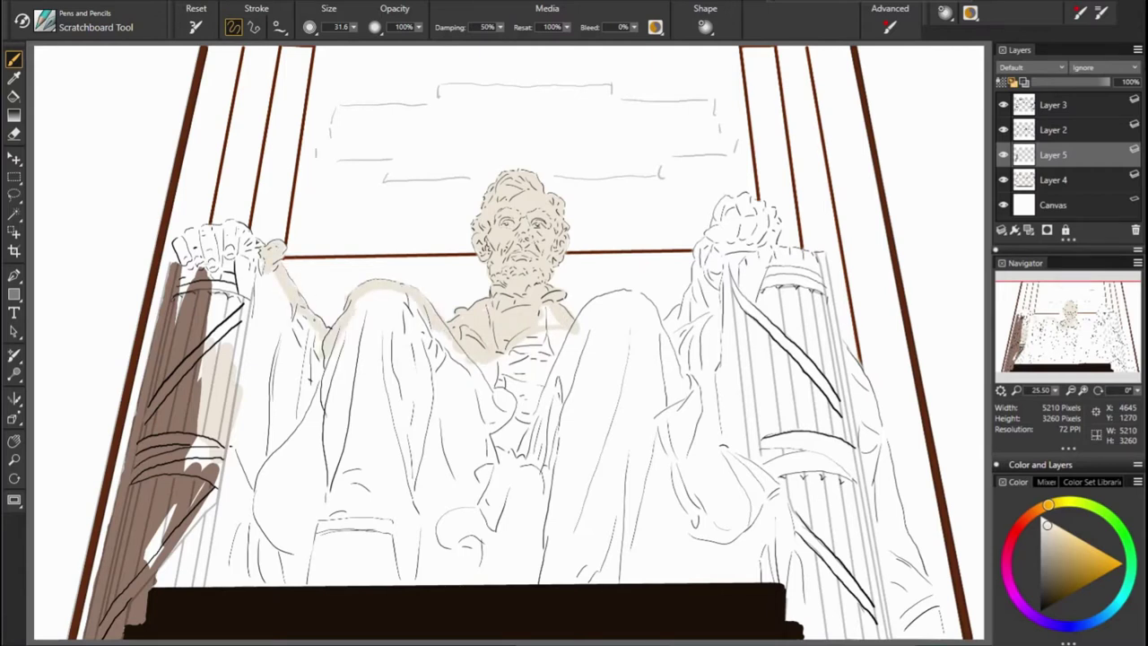
{"action": "mouse_move", "coordinate": [184, 235]}
{"action": "left_mouse_down"}
{"action": "mouse_move", "coordinate": [208, 269]}
{"action": "mouse_move", "coordinate": [239, 232]}
{"action": "mouse_move", "coordinate": [257, 262]}
{"action": "mouse_move", "coordinate": [215, 260]}
{"action": "mouse_move", "coordinate": [296, 367]}
{"action": "mouse_move", "coordinate": [198, 484]}
{"action": "left_mouse_up"}
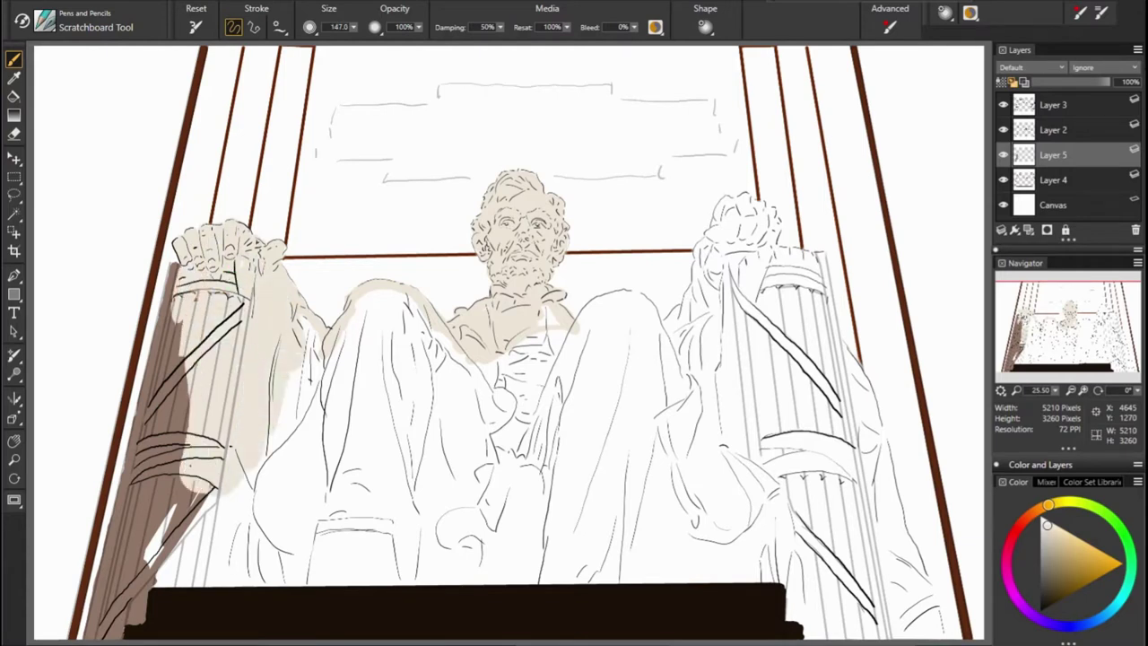
{"action": "left_click_drag", "start_coordinate": [179, 539], "coordinate": [340, 359]}
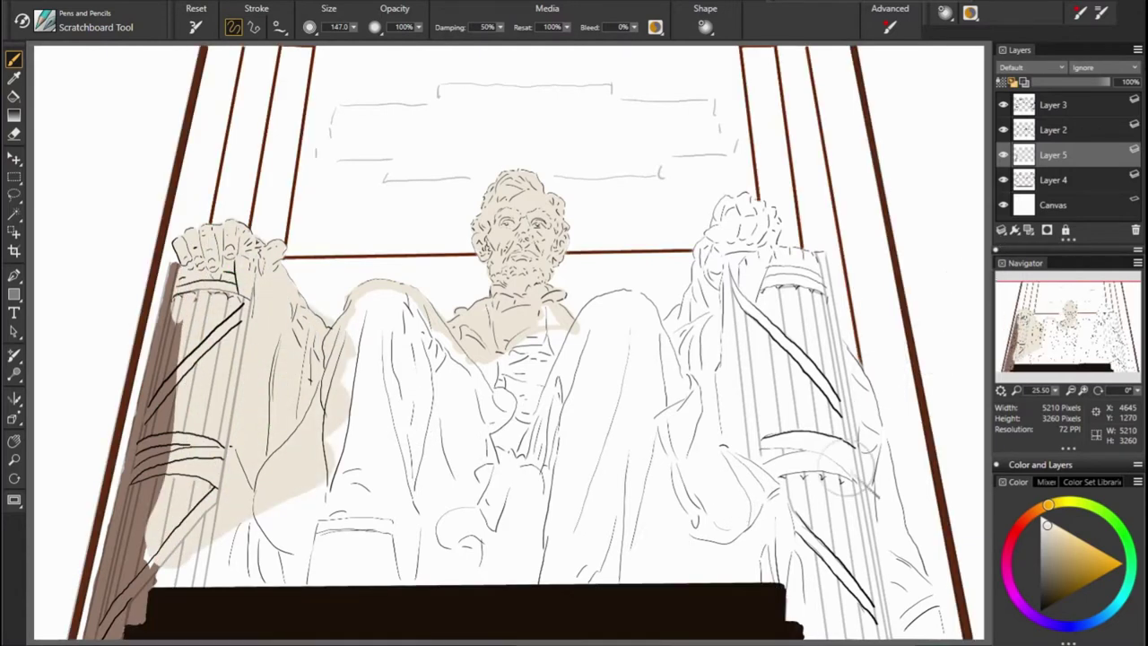
{"action": "left_click_drag", "start_coordinate": [1058, 184], "coordinate": [1054, 150]}
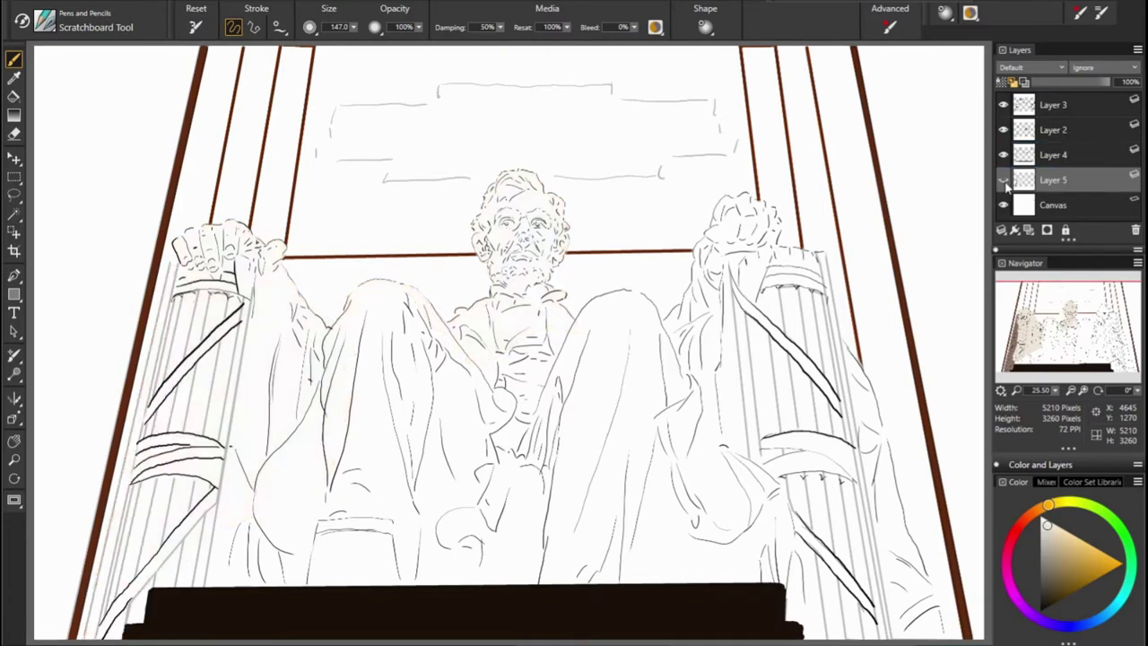
{"action": "mouse_move", "coordinate": [595, 314]}
{"action": "left_mouse_down"}
{"action": "mouse_move", "coordinate": [767, 224]}
{"action": "mouse_move", "coordinate": [763, 274]}
{"action": "mouse_move", "coordinate": [817, 316]}
{"action": "mouse_move", "coordinate": [857, 371]}
{"action": "mouse_move", "coordinate": [938, 627]}
{"action": "left_mouse_up"}
Fill the lower robe, hands, legs and remaining white areas with beige
{"action": "left_click_drag", "start_coordinate": [789, 592], "coordinate": [805, 630]}
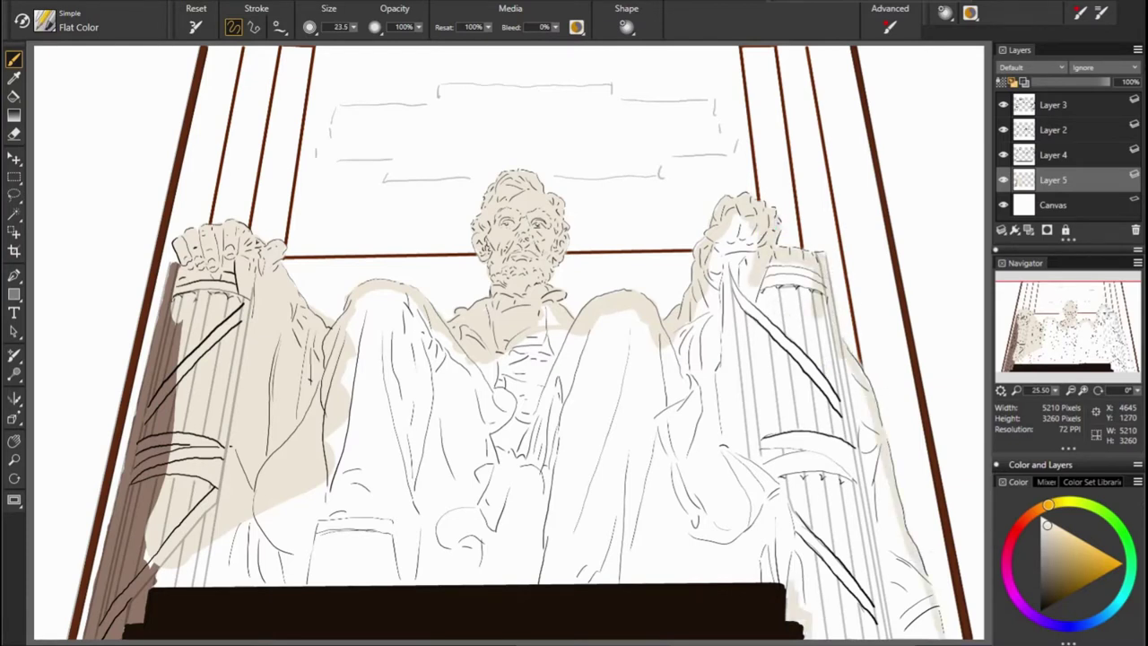
{"action": "mouse_move", "coordinate": [143, 581]}
{"action": "left_mouse_down"}
{"action": "mouse_move", "coordinate": [422, 565]}
{"action": "mouse_move", "coordinate": [808, 570]}
{"action": "mouse_move", "coordinate": [933, 623]}
{"action": "mouse_move", "coordinate": [848, 608]}
{"action": "left_mouse_up"}
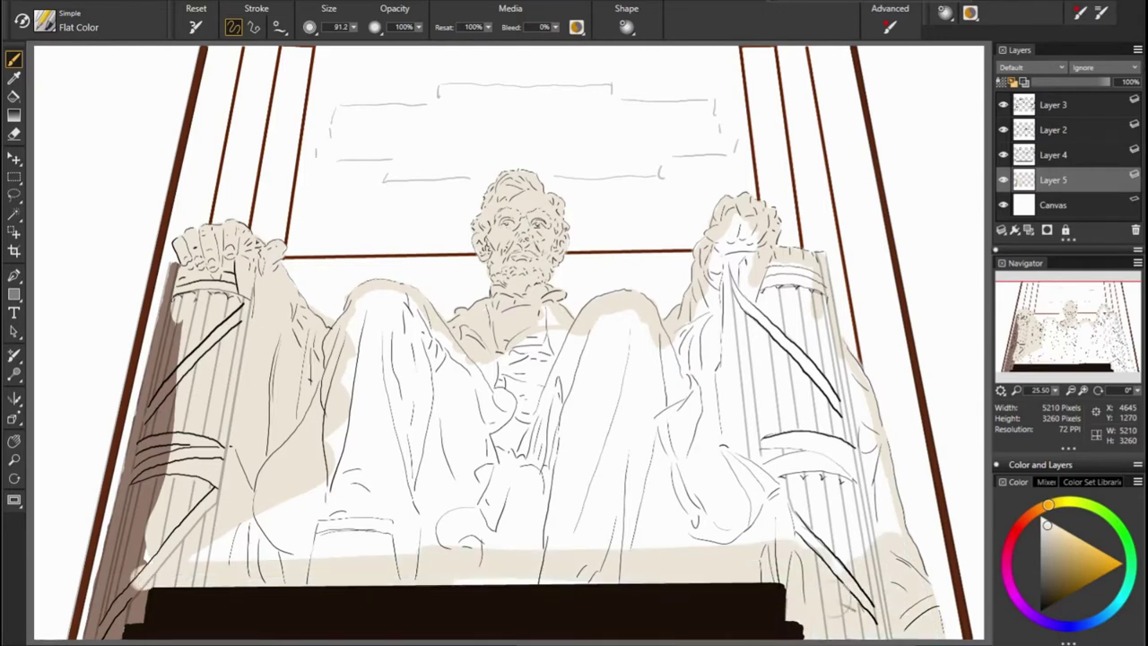
{"action": "left_click_drag", "start_coordinate": [893, 551], "coordinate": [812, 270]}
{"action": "mouse_move", "coordinate": [812, 318]}
{"action": "left_mouse_down"}
{"action": "mouse_move", "coordinate": [709, 215]}
{"action": "mouse_move", "coordinate": [763, 376]}
{"action": "left_mouse_up"}
{"action": "left_click_drag", "start_coordinate": [763, 314], "coordinate": [834, 439]}
{"action": "left_click_drag", "start_coordinate": [349, 296], "coordinate": [399, 341]}
{"action": "left_click_drag", "start_coordinate": [395, 296], "coordinate": [458, 377]}
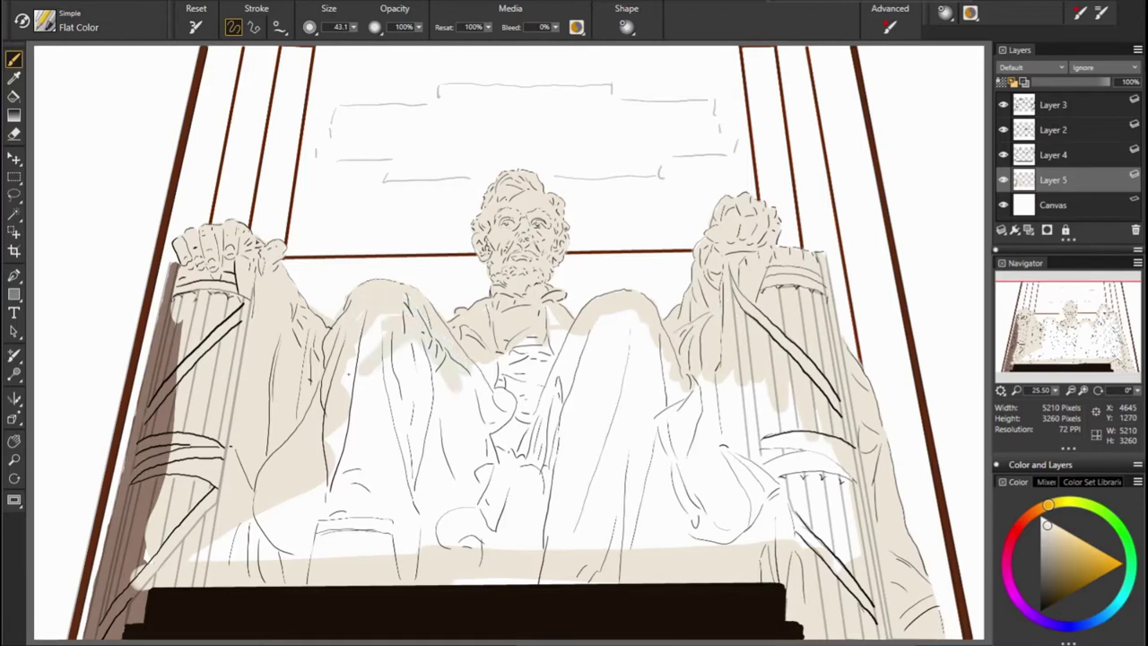
{"action": "left_click_drag", "start_coordinate": [359, 323], "coordinate": [394, 421]}
{"action": "mouse_move", "coordinate": [709, 538]}
{"action": "left_mouse_down"}
{"action": "mouse_move", "coordinate": [834, 404]}
{"action": "mouse_move", "coordinate": [691, 538]}
{"action": "left_mouse_up"}
{"action": "mouse_move", "coordinate": [700, 448]}
{"action": "left_mouse_down"}
{"action": "mouse_move", "coordinate": [538, 323]}
{"action": "mouse_move", "coordinate": [682, 512]}
{"action": "mouse_move", "coordinate": [197, 538]}
{"action": "left_mouse_up"}
{"action": "left_click_drag", "start_coordinate": [529, 502], "coordinate": [340, 449]}
{"action": "left_click_drag", "start_coordinate": [521, 448], "coordinate": [359, 359]}
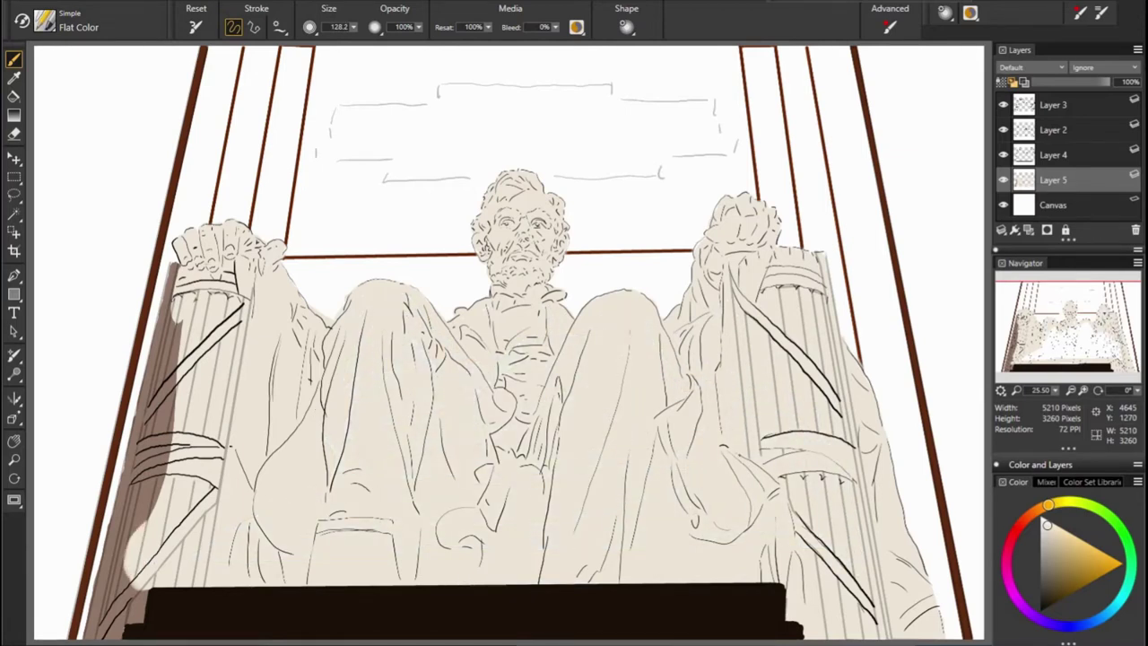
Toggle Layer 5's visibility to check the fill, then paint a brown shadow down the left leg
{"action": "left_click", "coordinate": [1003, 179]}
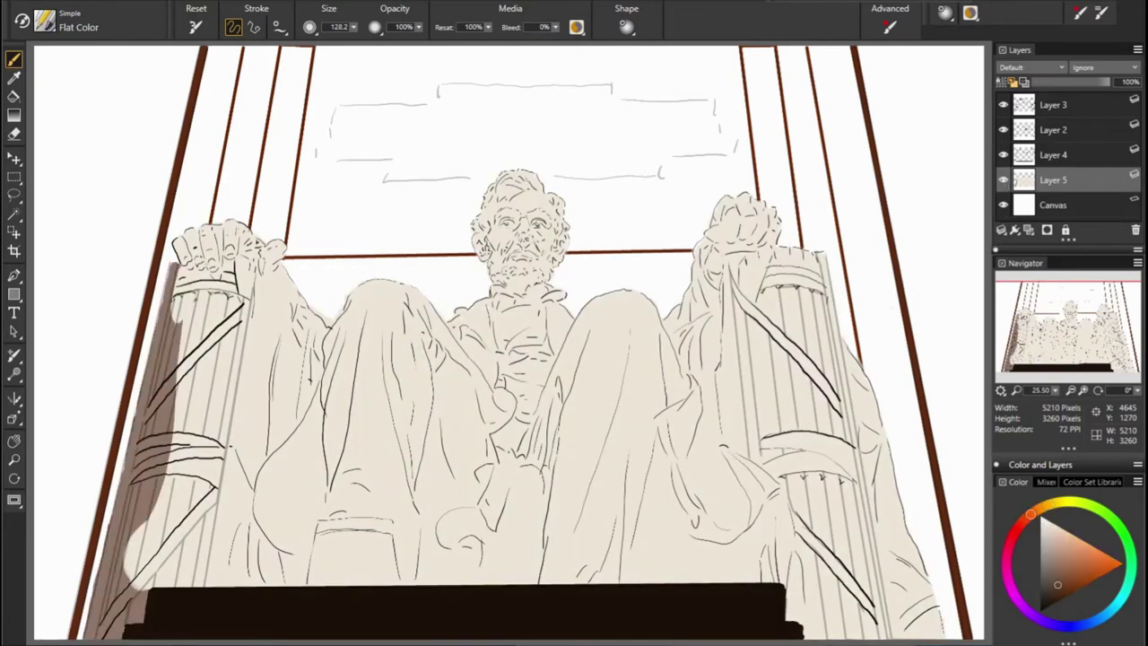
{"action": "left_click_drag", "start_coordinate": [370, 319], "coordinate": [352, 484]}
{"action": "mouse_move", "coordinate": [363, 422]}
{"action": "left_mouse_down"}
{"action": "mouse_move", "coordinate": [337, 516]}
{"action": "mouse_move", "coordinate": [368, 455]}
{"action": "mouse_move", "coordinate": [400, 511]}
{"action": "left_mouse_up"}
Rework the left leg shadow in darker brown with light tan beside it
{"action": "left_click_drag", "start_coordinate": [370, 468], "coordinate": [332, 492]}
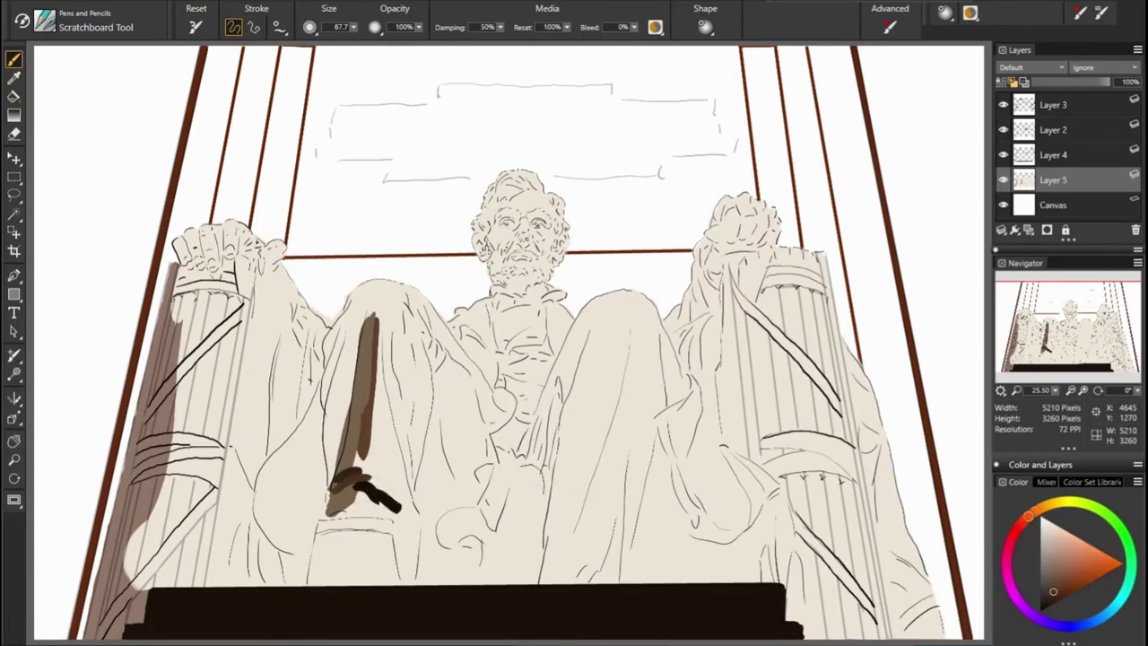
{"action": "left_click_drag", "start_coordinate": [368, 408], "coordinate": [348, 467]}
{"action": "left_click_drag", "start_coordinate": [375, 379], "coordinate": [361, 416]}
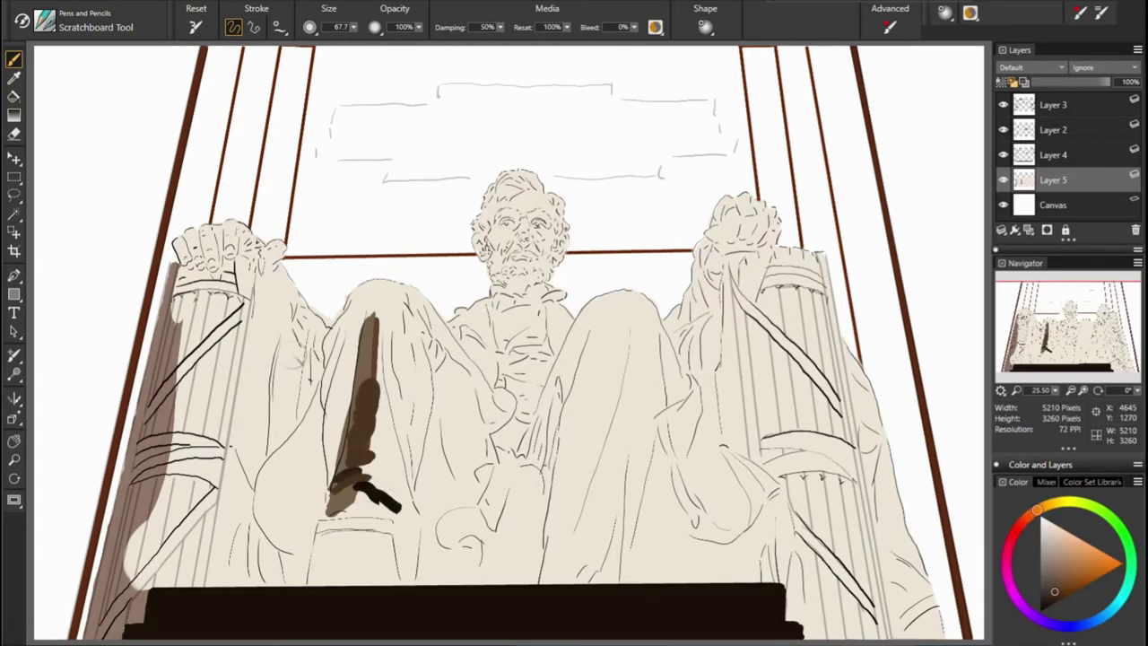
{"action": "left_click_drag", "start_coordinate": [376, 305], "coordinate": [350, 440]}
{"action": "left_click_drag", "start_coordinate": [349, 307], "coordinate": [402, 289]}
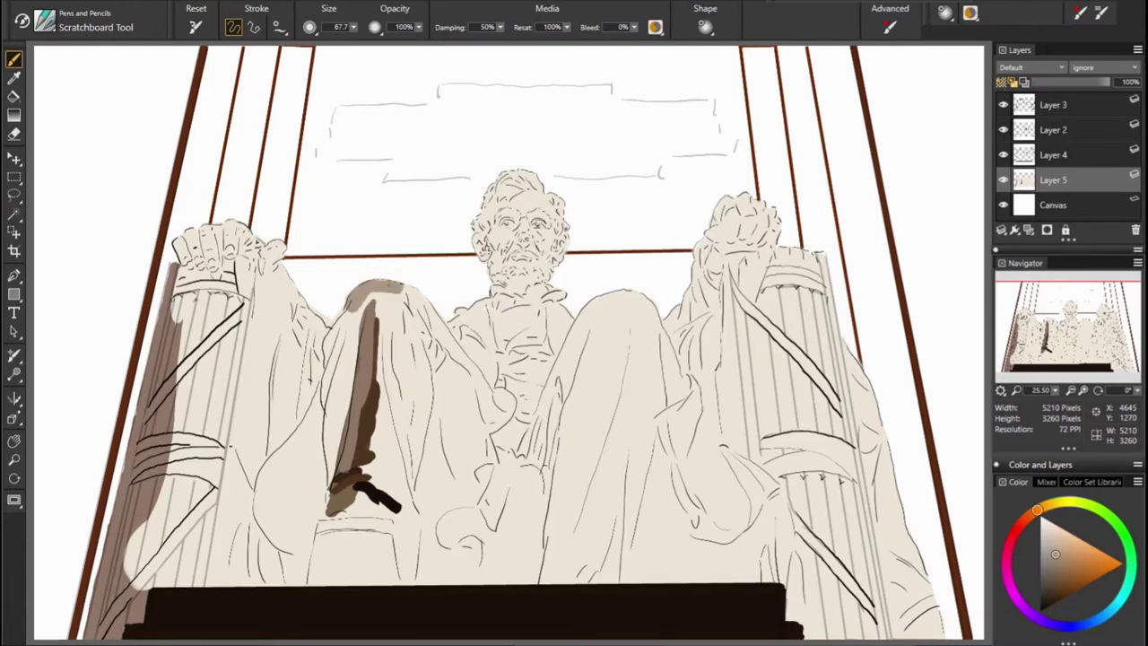
{"action": "left_click", "coordinate": [382, 289], "text": "alt"}
{"action": "mouse_move", "coordinate": [332, 305]}
{"action": "left_mouse_down"}
{"action": "mouse_move", "coordinate": [336, 359]}
{"action": "mouse_move", "coordinate": [296, 337]}
{"action": "left_mouse_up"}
Paint dark grey-brown and black shadows down the left arm and lower left
{"action": "mouse_move", "coordinate": [289, 261]}
{"action": "left_mouse_down"}
{"action": "mouse_move", "coordinate": [251, 350]}
{"action": "mouse_move", "coordinate": [304, 312]}
{"action": "mouse_move", "coordinate": [265, 459]}
{"action": "left_mouse_up"}
{"action": "left_click", "coordinate": [282, 280], "text": "alt"}
{"action": "left_click", "coordinate": [270, 422], "text": "alt"}
{"action": "left_click_drag", "start_coordinate": [289, 364], "coordinate": [262, 467]}
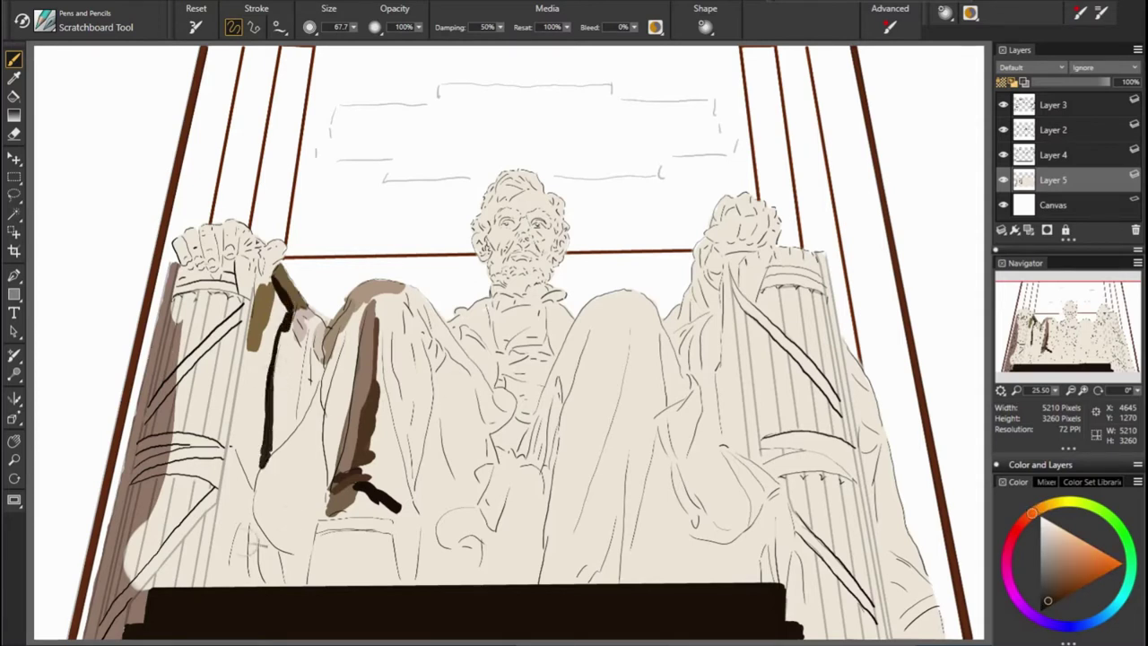
{"action": "left_click_drag", "start_coordinate": [262, 518], "coordinate": [253, 583]}
{"action": "left_click", "coordinate": [233, 472], "text": "alt"}
{"action": "left_click_drag", "start_coordinate": [251, 515], "coordinate": [235, 585]}
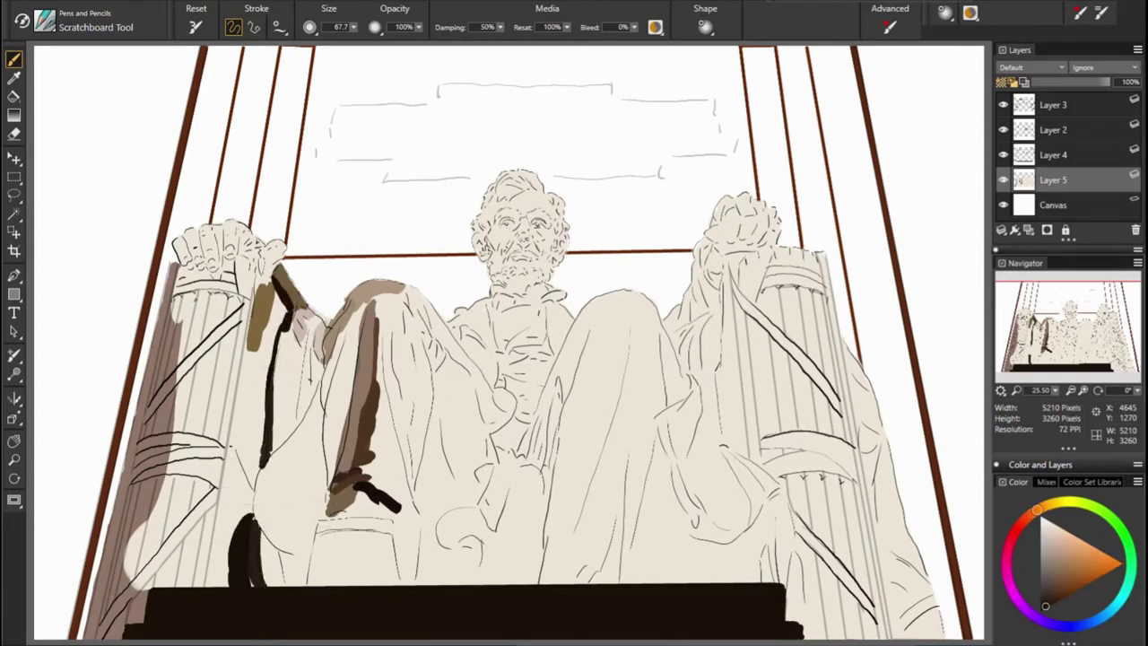
Paint brown-grey and curving black shadows over the lower-left drapery
{"action": "left_click", "coordinate": [254, 553], "text": "alt"}
{"action": "left_click", "coordinate": [267, 539], "text": "alt"}
{"action": "mouse_move", "coordinate": [275, 526]}
{"action": "left_mouse_down"}
{"action": "mouse_move", "coordinate": [267, 569]}
{"action": "mouse_move", "coordinate": [280, 585]}
{"action": "mouse_move", "coordinate": [303, 585]}
{"action": "mouse_move", "coordinate": [323, 436]}
{"action": "mouse_move", "coordinate": [262, 485]}
{"action": "mouse_move", "coordinate": [305, 556]}
{"action": "left_mouse_up"}
{"action": "left_click", "coordinate": [269, 563], "text": "alt"}
{"action": "left_click", "coordinate": [270, 553], "text": "alt"}
{"action": "left_click", "coordinate": [311, 483], "text": "alt"}
{"action": "left_click", "coordinate": [325, 481], "text": "alt"}
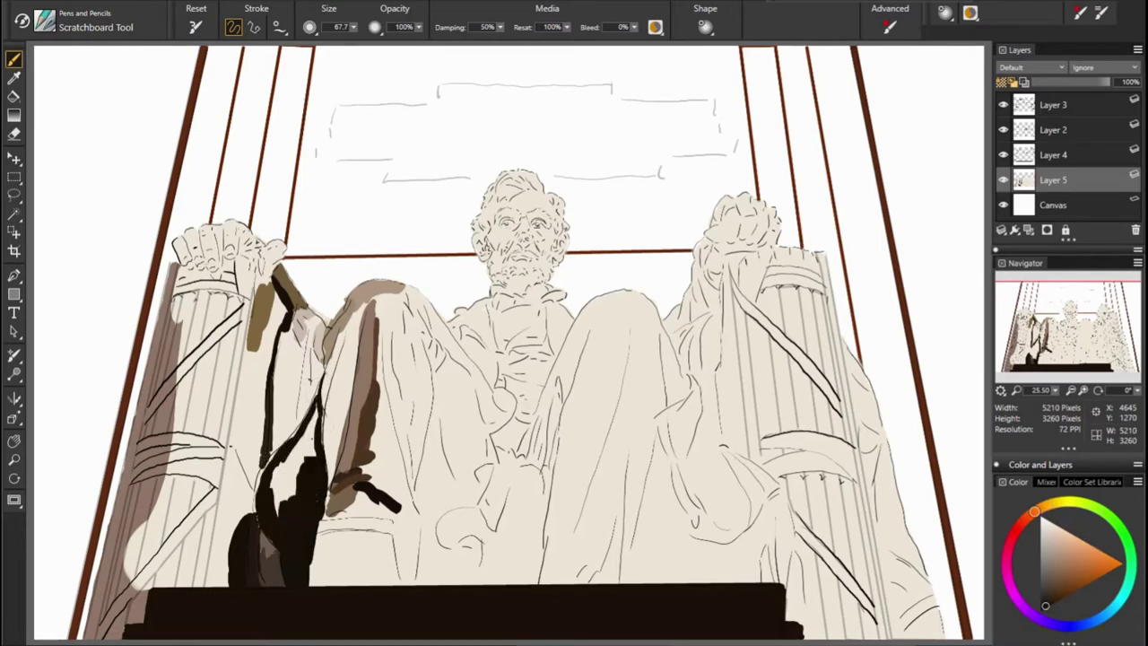
{"action": "left_click_drag", "start_coordinate": [327, 404], "coordinate": [287, 507]}
Darken the lower-left shadow and add light highlights along its edge
{"action": "left_click", "coordinate": [463, 425], "text": "alt"}
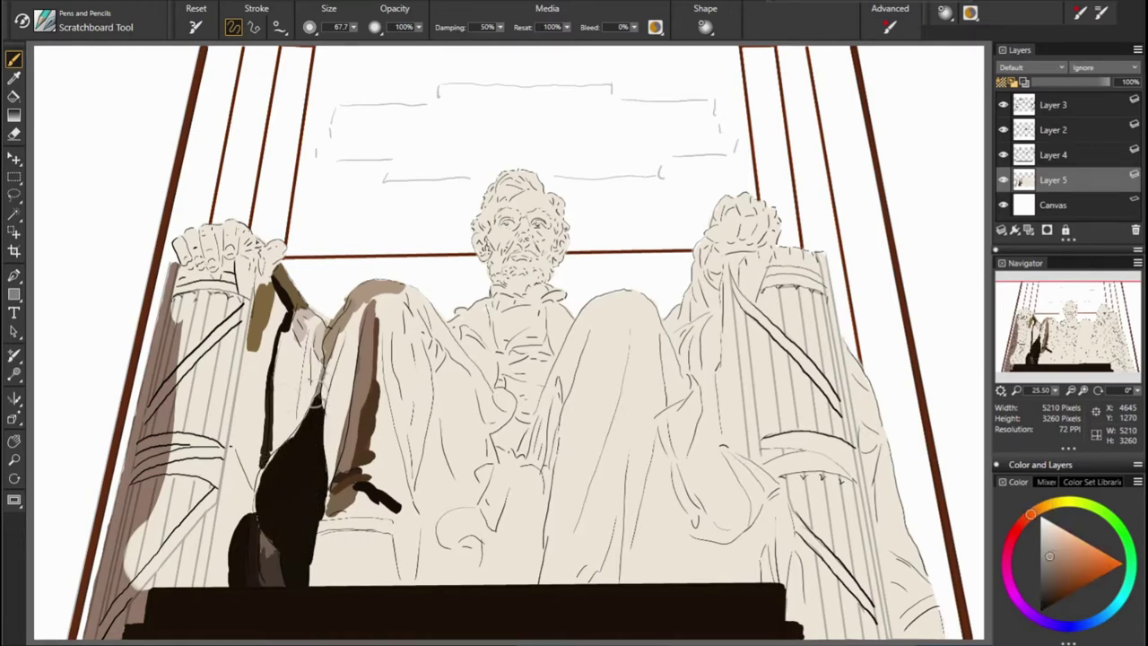
{"action": "left_click", "coordinate": [304, 433], "text": "alt"}
{"action": "left_click_drag", "start_coordinate": [273, 453], "coordinate": [265, 538]}
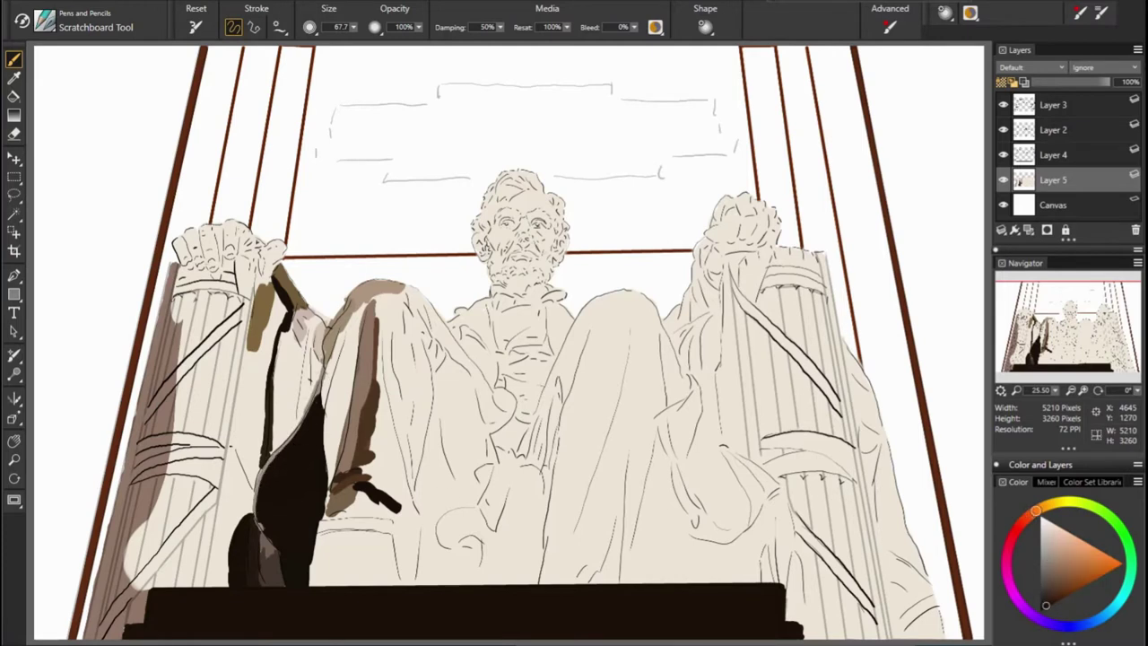
{"action": "left_click", "coordinate": [328, 413], "text": "alt"}
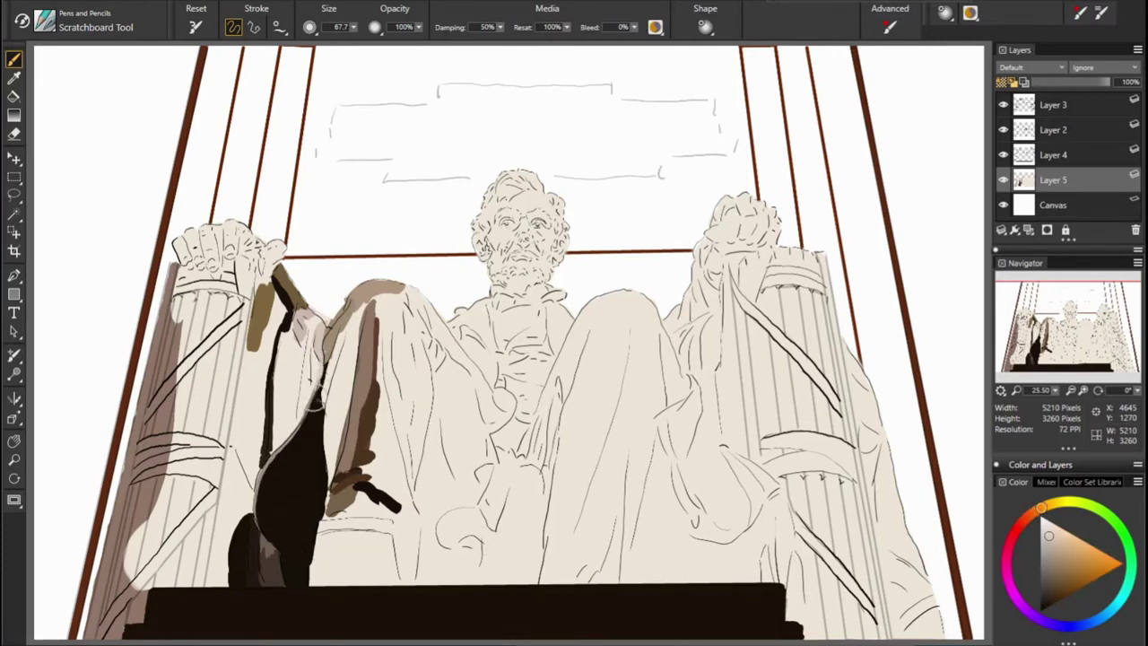
{"action": "left_click_drag", "start_coordinate": [310, 400], "coordinate": [258, 517]}
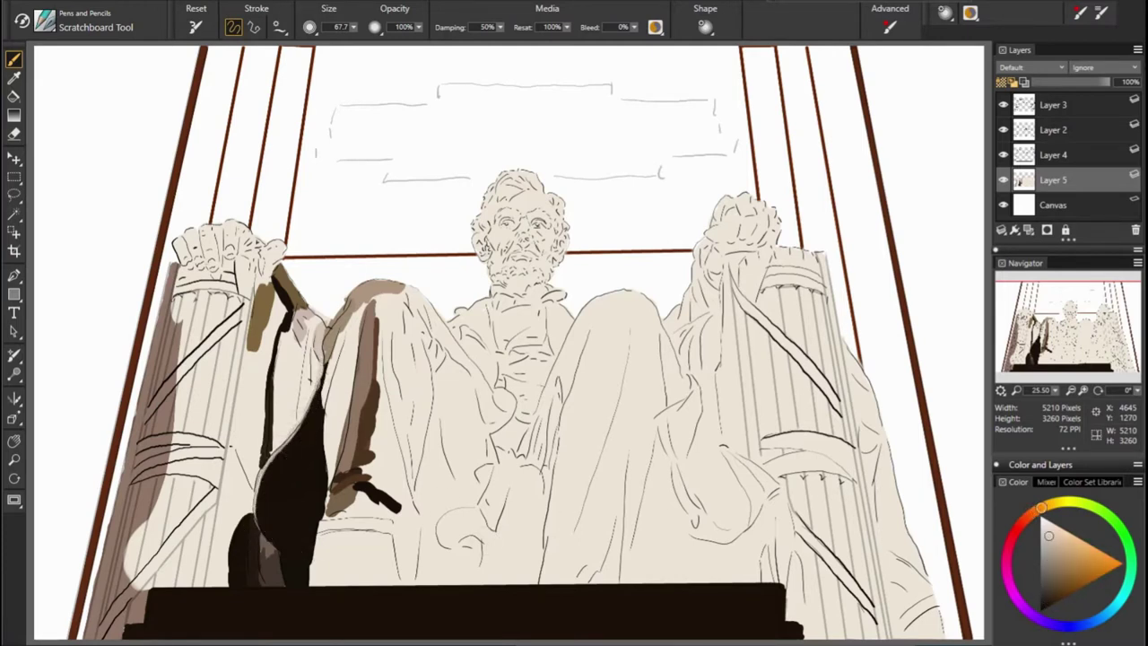
{"action": "left_click_drag", "start_coordinate": [327, 368], "coordinate": [314, 399]}
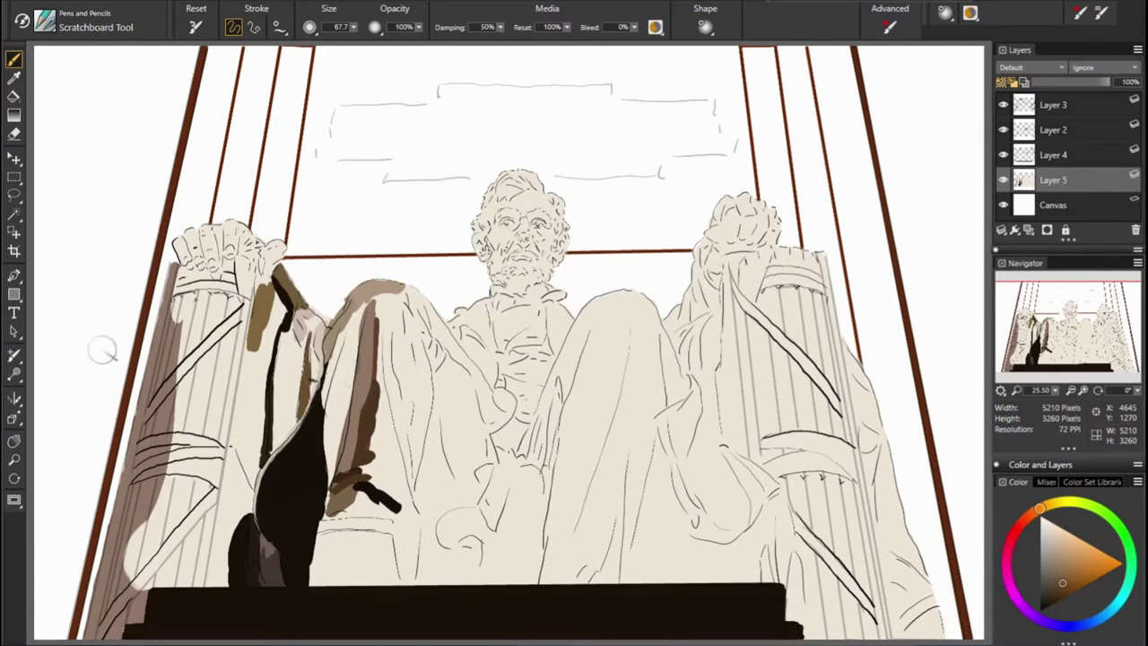
Paint dark brown and near-black strokes over the arm's tan patch
{"action": "left_click", "coordinate": [297, 329], "text": "alt"}
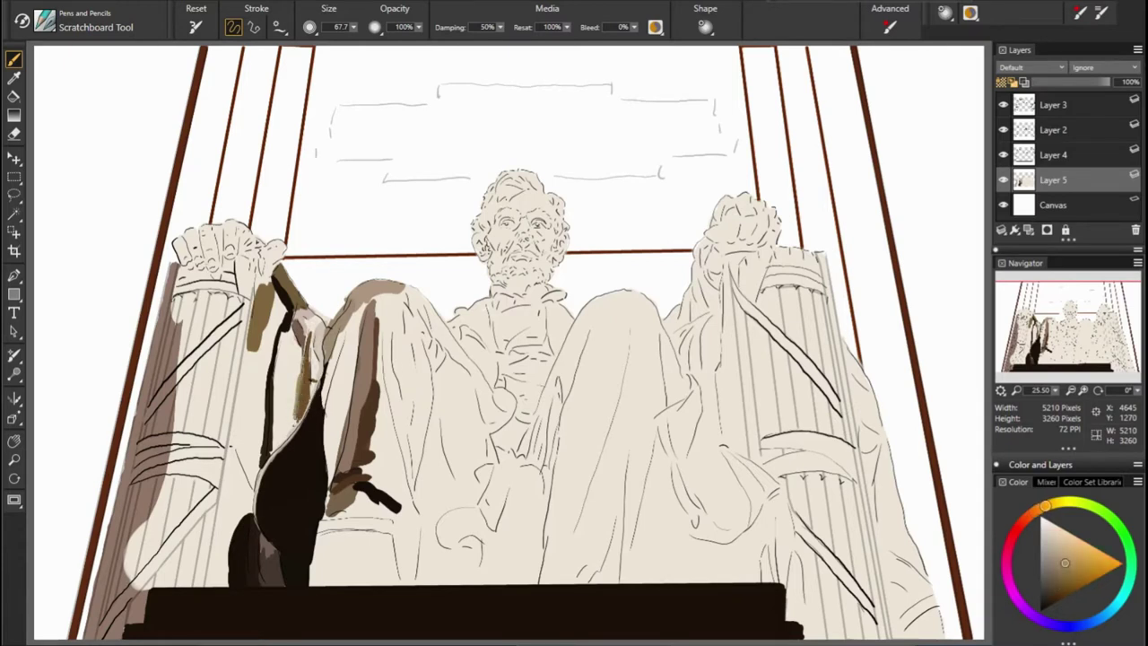
{"action": "left_click", "coordinate": [305, 386], "text": "alt"}
{"action": "left_click_drag", "start_coordinate": [306, 375], "coordinate": [302, 348]}
{"action": "left_click", "coordinate": [309, 319], "text": "alt"}
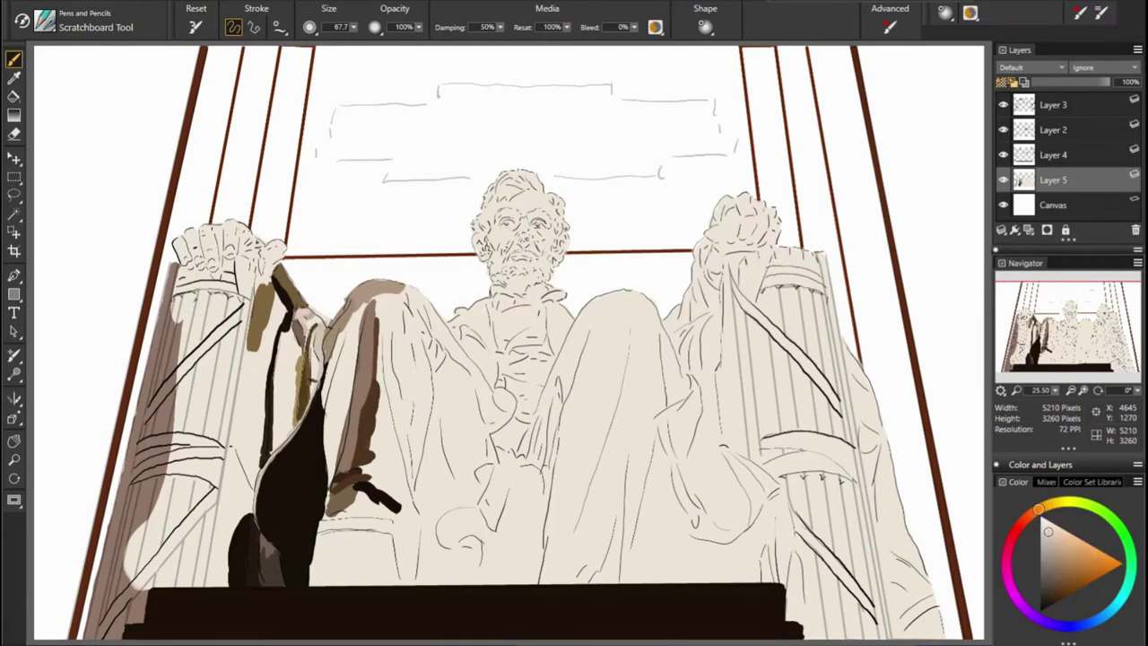
{"action": "left_click", "coordinate": [555, 338], "text": "alt"}
{"action": "left_click", "coordinate": [289, 339], "text": "alt"}
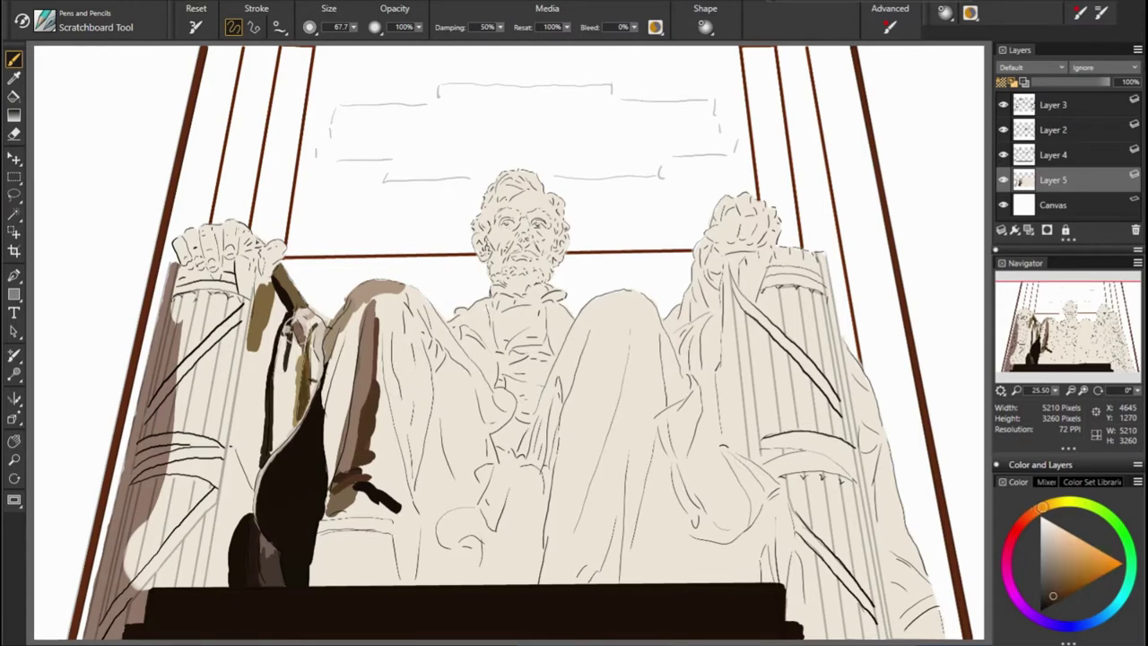
{"action": "left_click_drag", "start_coordinate": [293, 325], "coordinate": [283, 368]}
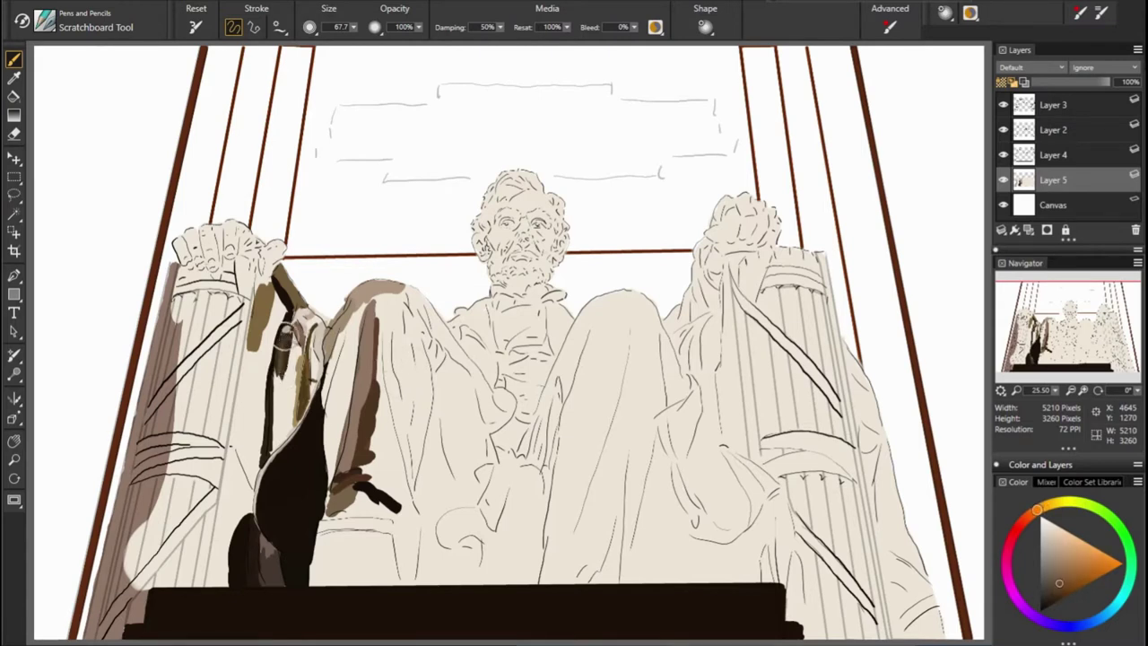
{"action": "left_click_drag", "start_coordinate": [296, 324], "coordinate": [275, 436]}
Shade the arm's left side olive-brown with a darker brown stroke
{"action": "left_click", "coordinate": [334, 384], "text": "alt"}
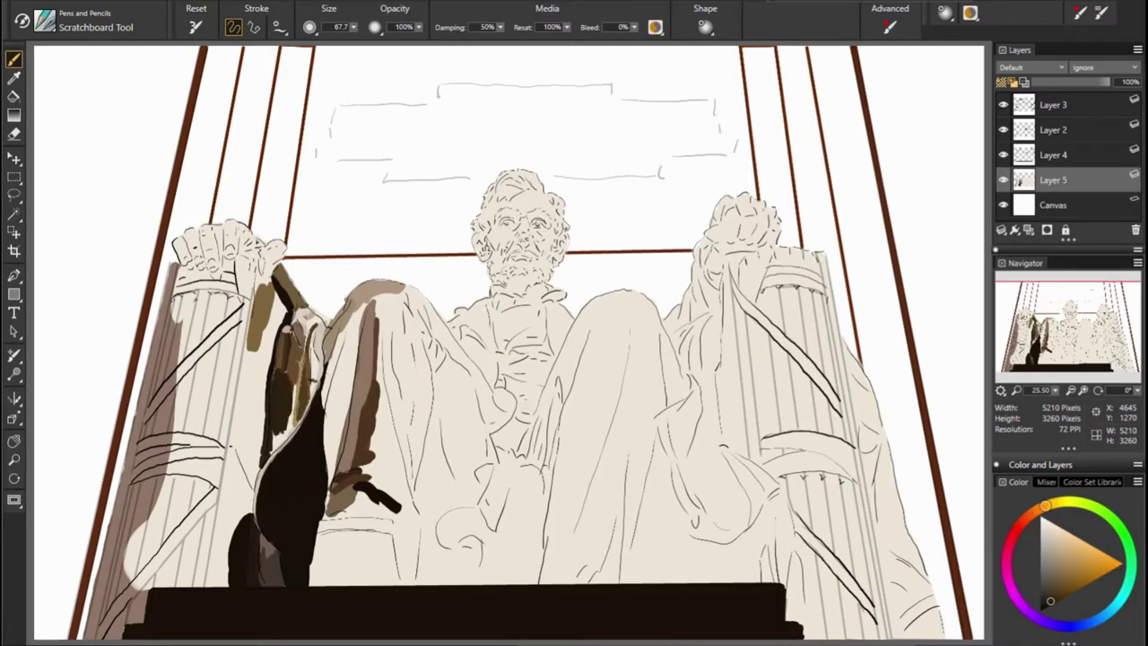
{"action": "left_click", "coordinate": [369, 410], "text": "alt"}
{"action": "left_click", "coordinate": [348, 440], "text": "alt"}
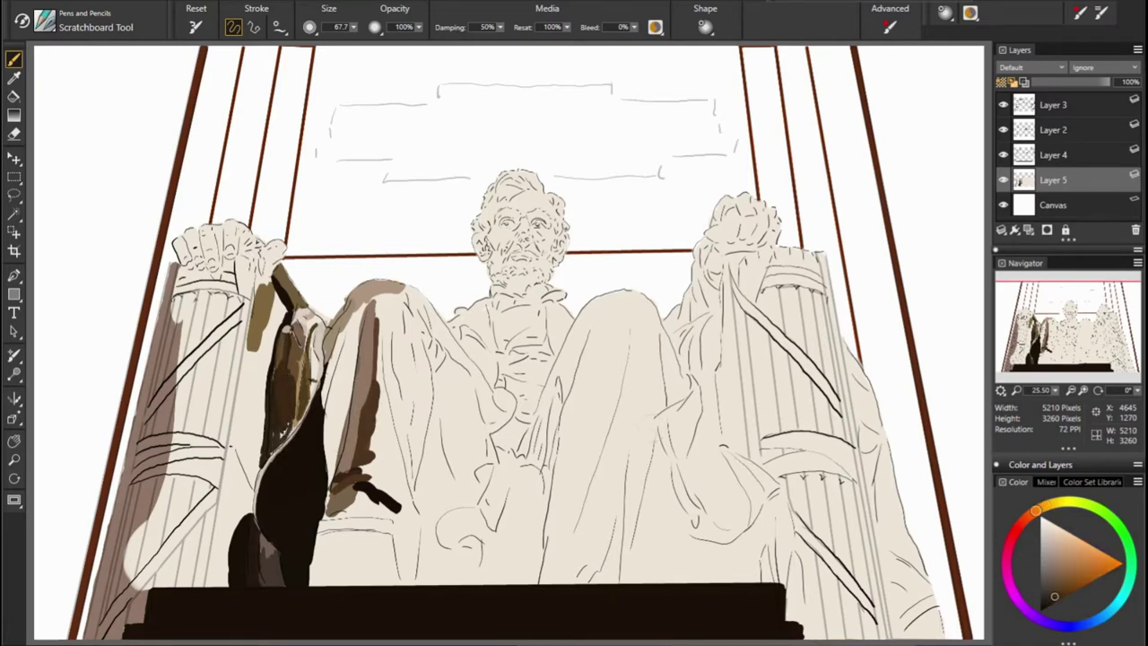
{"action": "left_click", "coordinate": [260, 323], "text": "alt"}
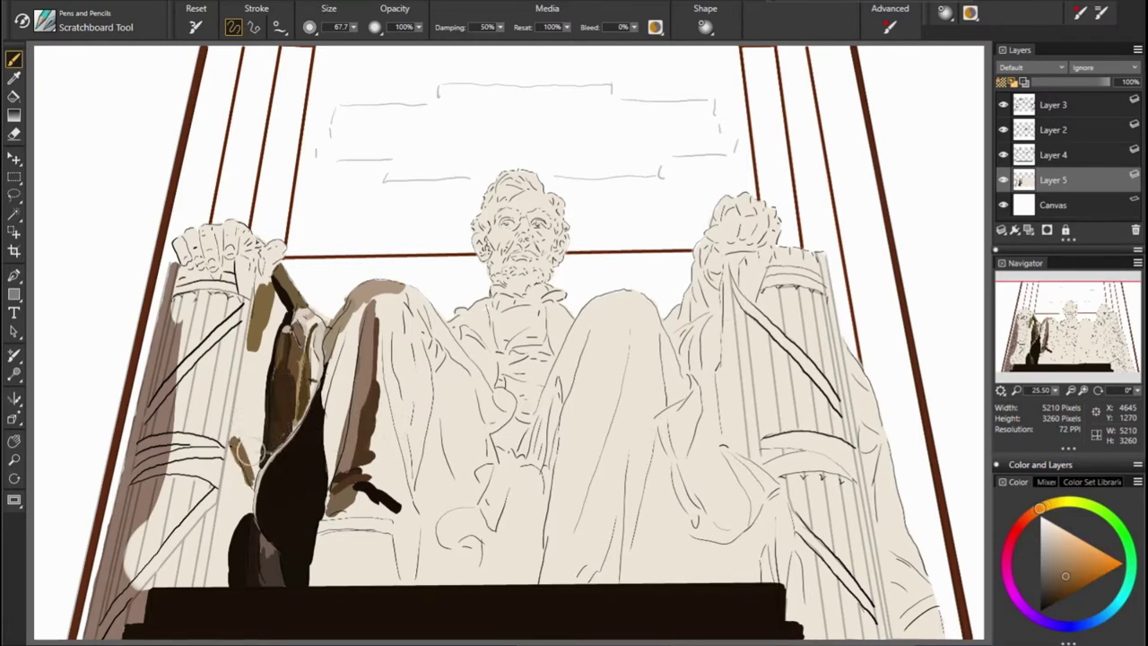
{"action": "left_click_drag", "start_coordinate": [269, 436], "coordinate": [235, 484]}
{"action": "left_click_drag", "start_coordinate": [271, 386], "coordinate": [256, 489]}
{"action": "left_click_drag", "start_coordinate": [251, 369], "coordinate": [235, 448]}
{"action": "left_click", "coordinate": [260, 333], "text": "alt"}
{"action": "left_click_drag", "start_coordinate": [259, 324], "coordinate": [251, 388]}
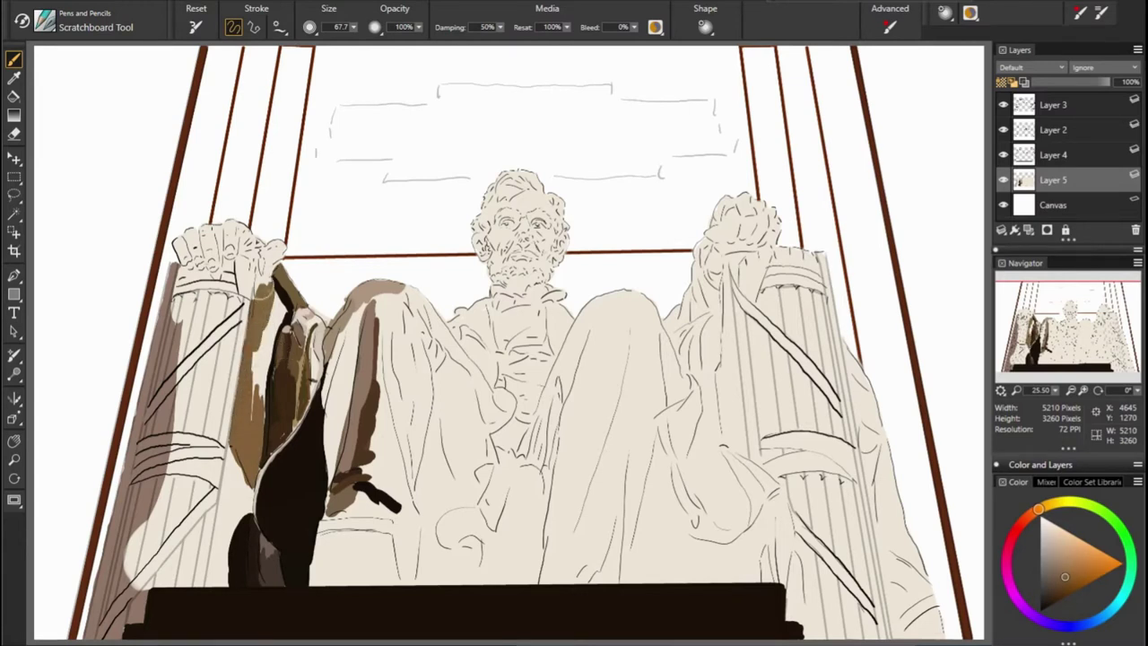
Refine the upper arm's brown shading and add a dark stroke on the left column
{"action": "left_click", "coordinate": [279, 296], "text": "alt"}
{"action": "left_click_drag", "start_coordinate": [292, 310], "coordinate": [264, 386]}
{"action": "left_click", "coordinate": [269, 332], "text": "alt"}
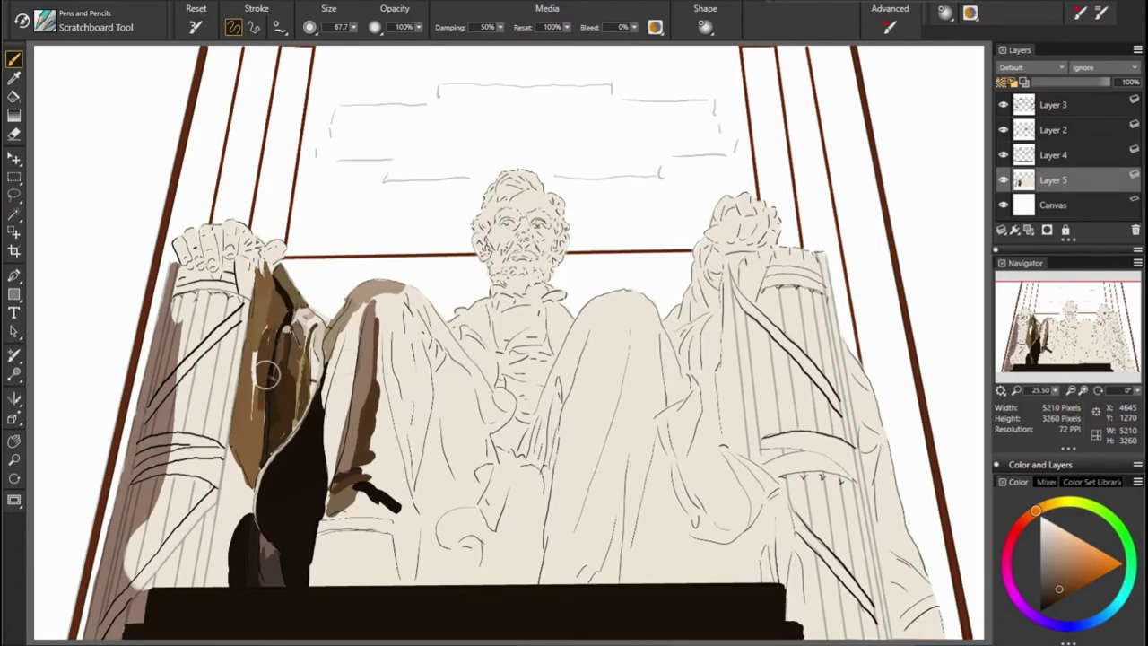
{"action": "left_click", "coordinate": [264, 410], "text": "alt"}
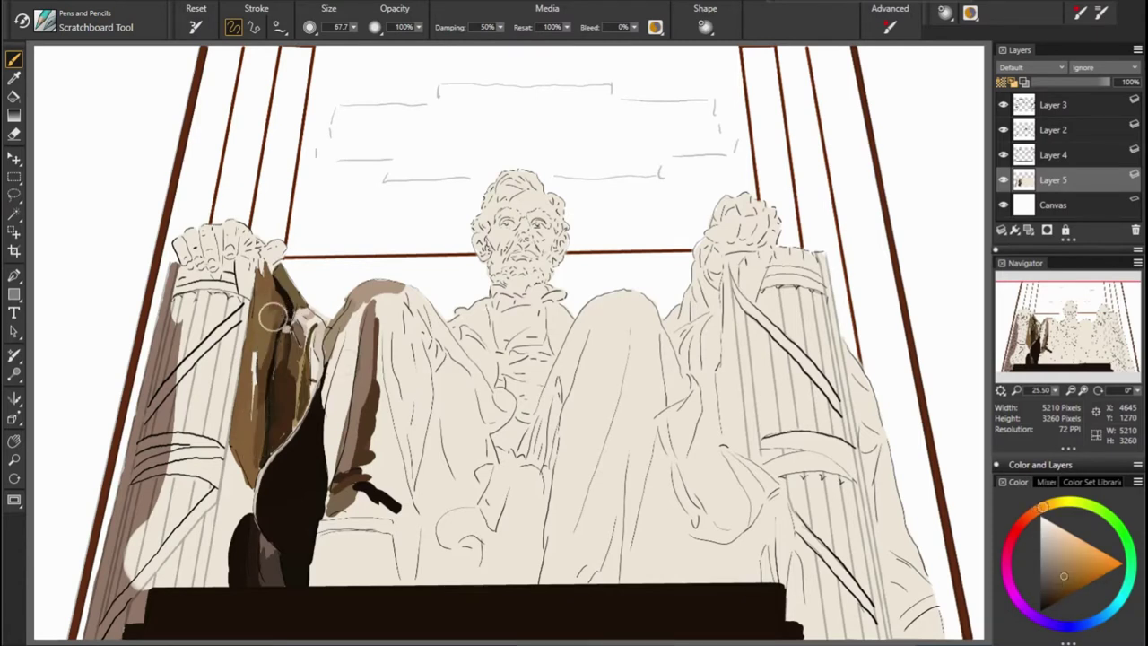
{"action": "left_click_drag", "start_coordinate": [270, 313], "coordinate": [258, 325]}
{"action": "left_click", "coordinate": [293, 346], "text": "alt"}
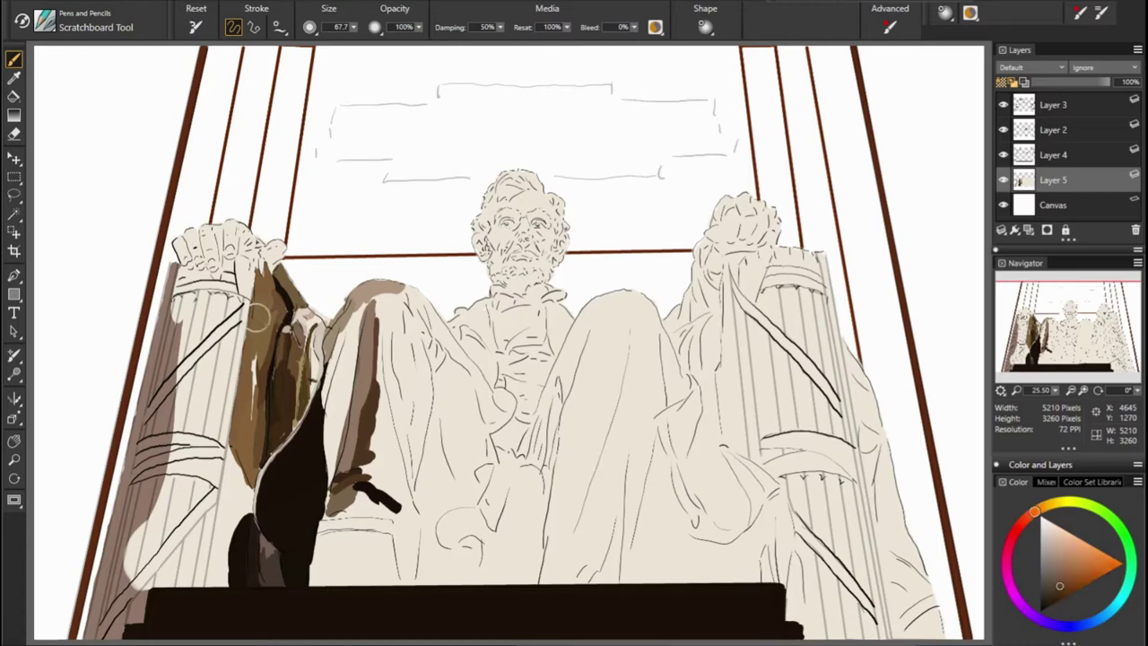
{"action": "left_click", "coordinate": [287, 402], "text": "alt"}
{"action": "left_click_drag", "start_coordinate": [261, 407], "coordinate": [261, 349]}
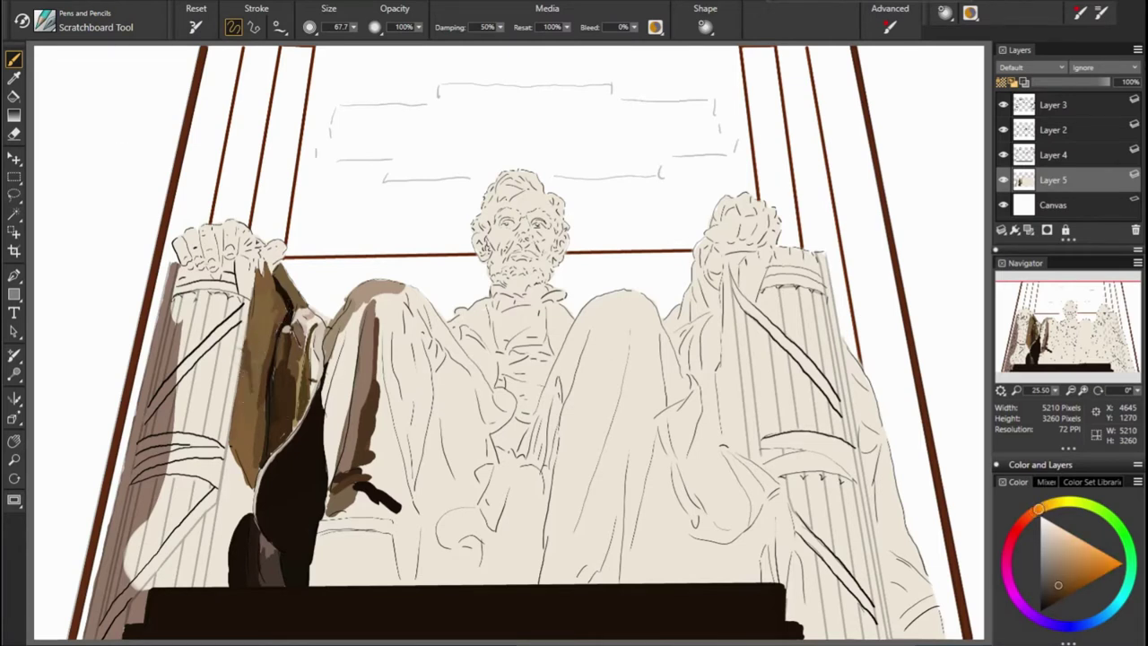
{"action": "left_click", "coordinate": [264, 408], "text": "alt"}
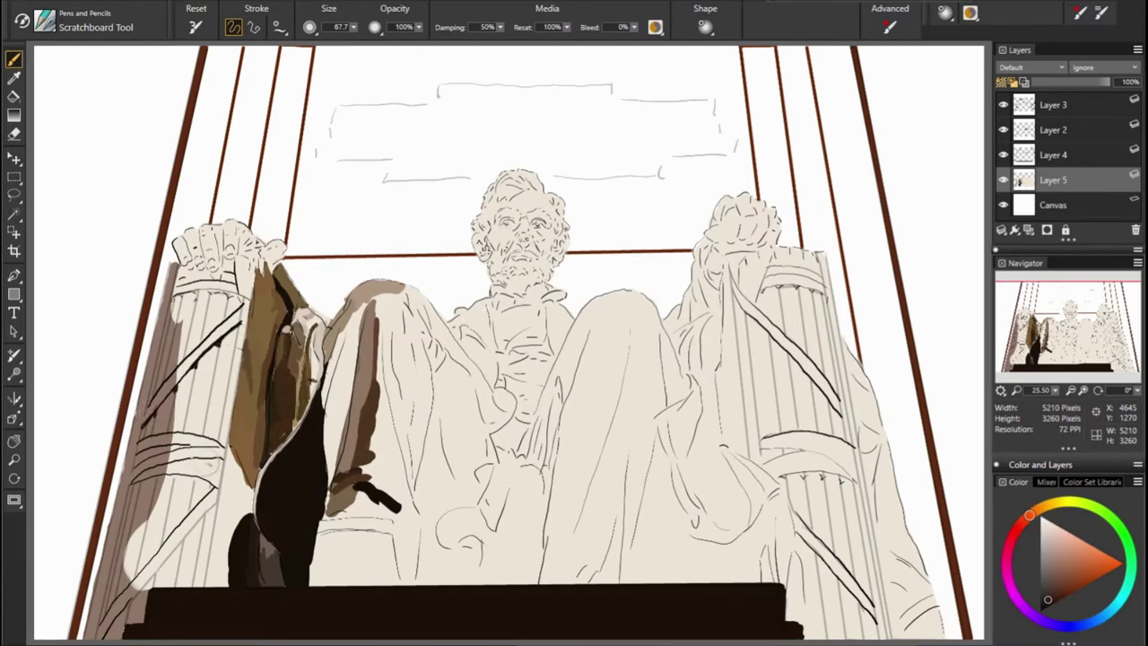
{"action": "left_click_drag", "start_coordinate": [141, 483], "coordinate": [179, 476]}
{"action": "left_click", "coordinate": [392, 528], "text": "alt"}
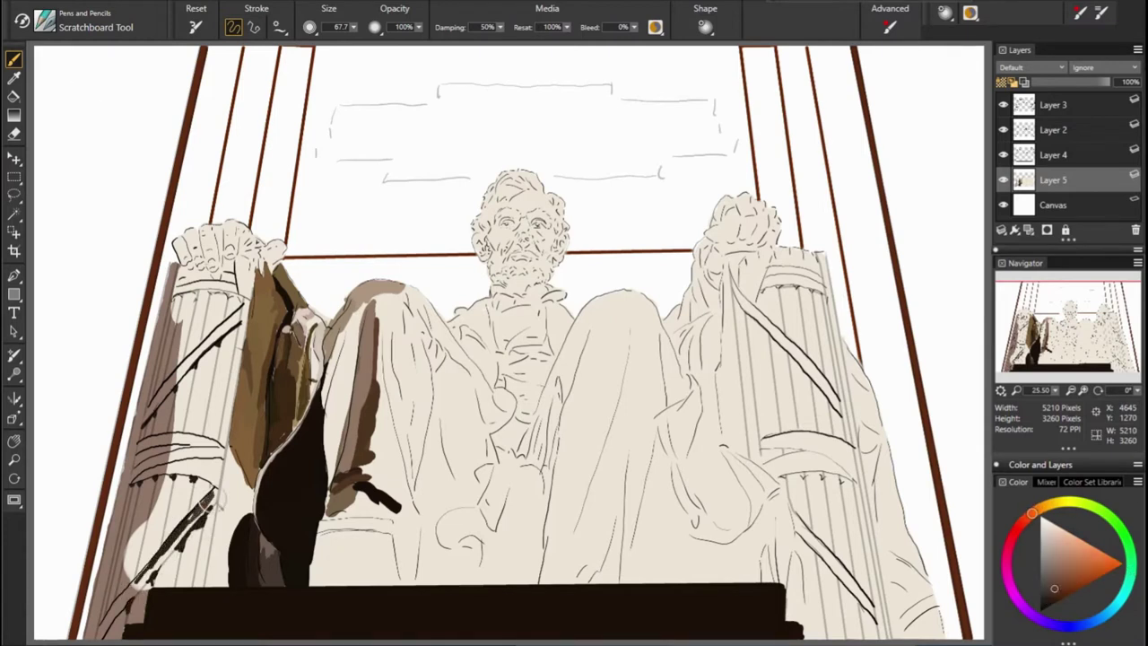
Sample orange-browns and paint darker strokes on the left column's base
{"action": "left_click", "coordinate": [206, 504], "text": "alt"}
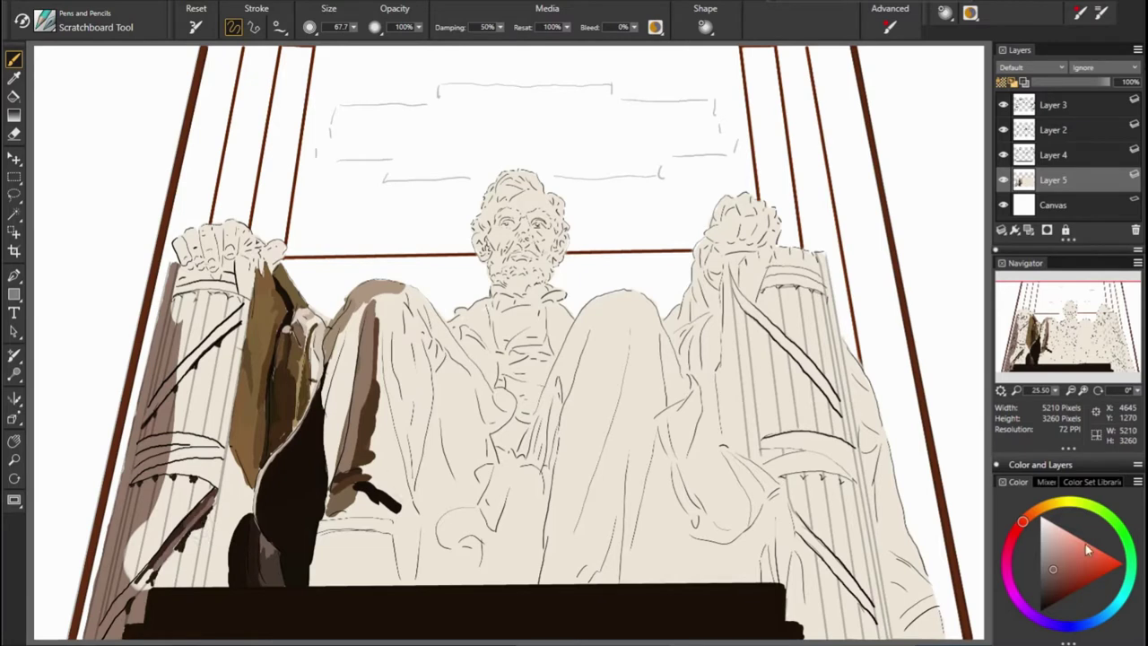
{"action": "left_click", "coordinate": [155, 565], "text": "alt"}
{"action": "left_click_drag", "start_coordinate": [134, 583], "coordinate": [106, 628]}
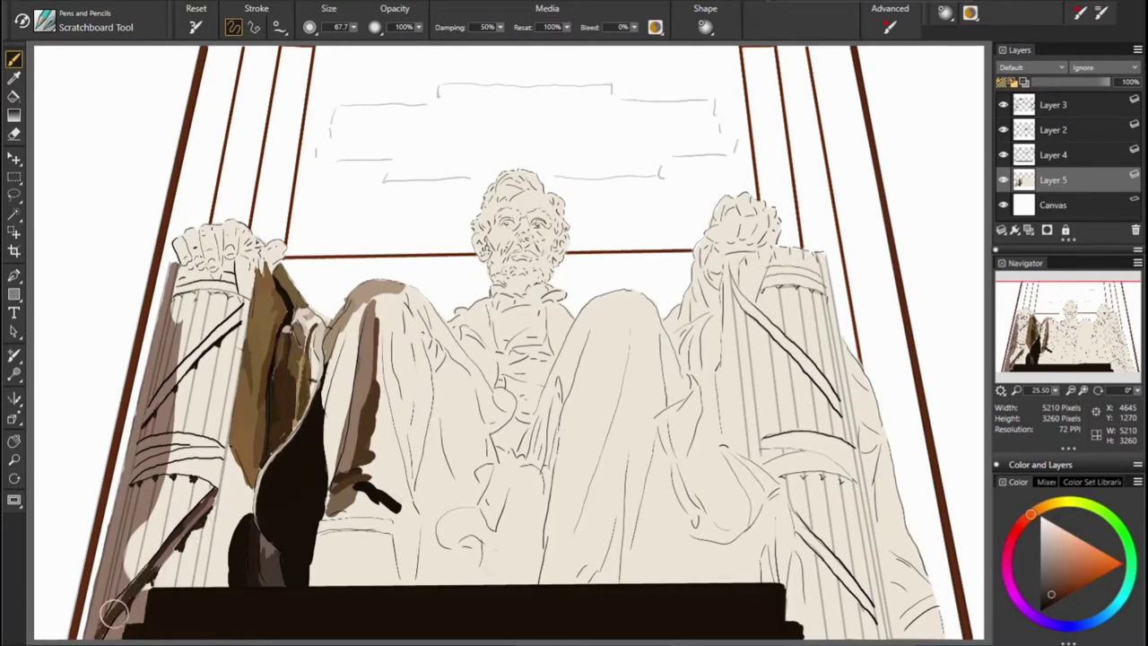
{"action": "left_click_drag", "start_coordinate": [116, 499], "coordinate": [117, 610]}
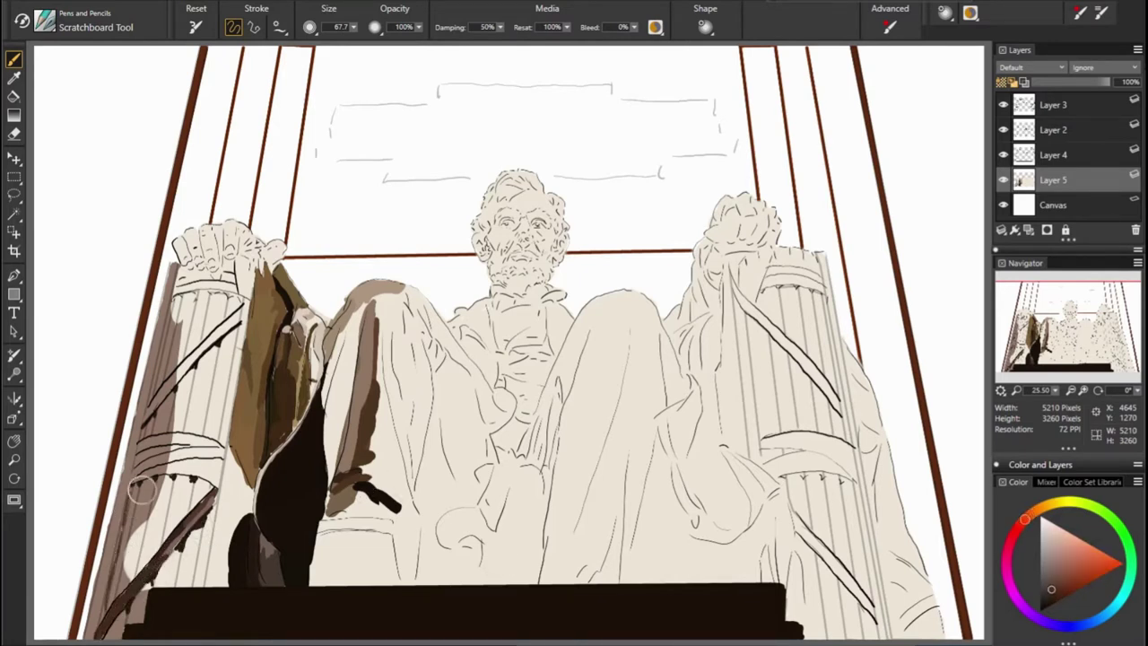
{"action": "left_click", "coordinate": [134, 489], "text": "alt"}
{"action": "left_click_drag", "start_coordinate": [134, 480], "coordinate": [115, 583]}
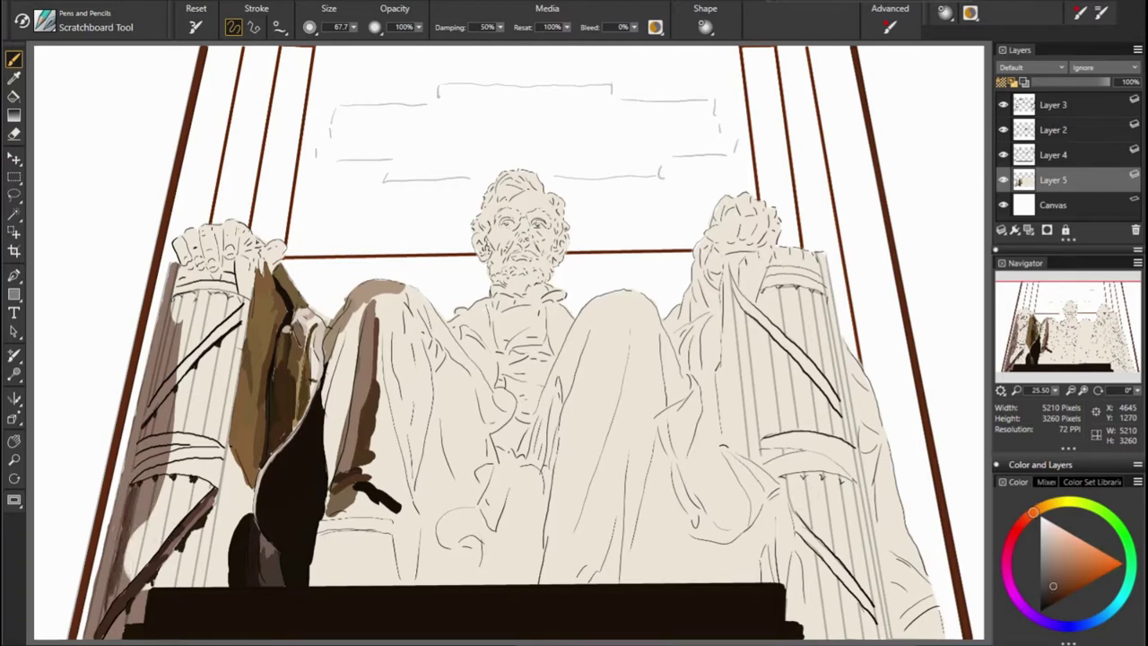
{"action": "mouse_move", "coordinate": [146, 496]}
{"action": "left_mouse_down"}
{"action": "mouse_move", "coordinate": [135, 575]}
{"action": "mouse_move", "coordinate": [130, 557]}
{"action": "mouse_move", "coordinate": [121, 588]}
{"action": "left_mouse_up"}
{"action": "left_click", "coordinate": [57, 493], "text": "alt"}
Add redder orange-brown strokes over the column base
{"action": "left_click", "coordinate": [748, 502], "text": "alt"}
{"action": "left_click", "coordinate": [260, 527], "text": "alt"}
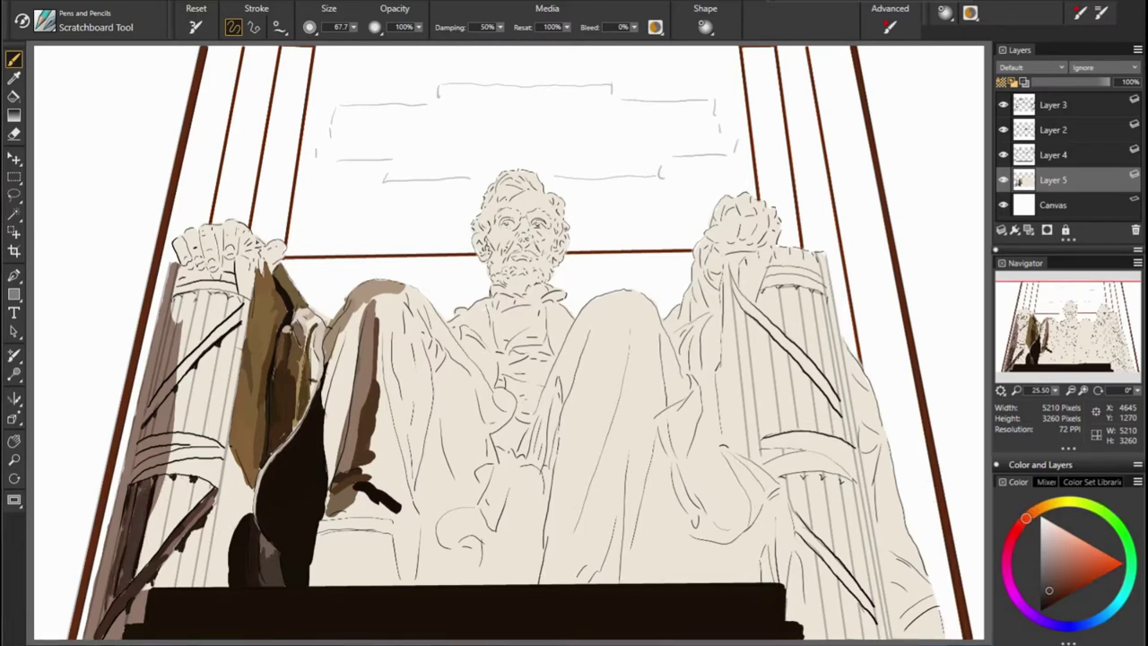
{"action": "mouse_move", "coordinate": [144, 531]}
{"action": "left_mouse_down"}
{"action": "mouse_move", "coordinate": [157, 496]}
{"action": "mouse_move", "coordinate": [134, 574]}
{"action": "left_mouse_up"}
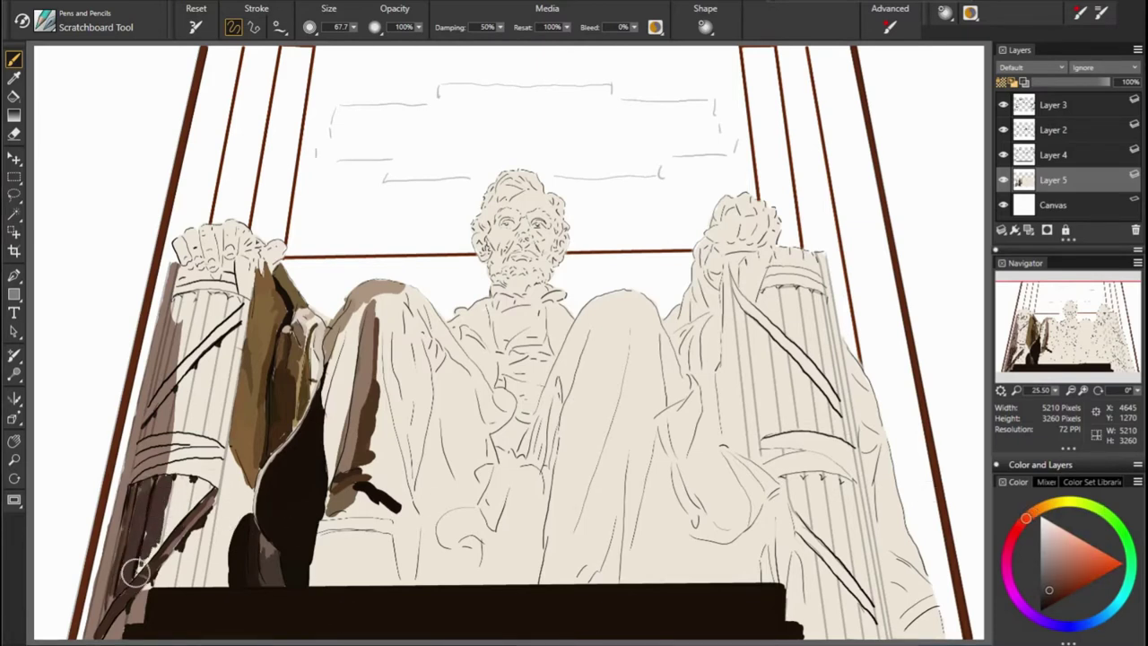
{"action": "left_click", "coordinate": [193, 478], "text": "alt"}
{"action": "mouse_move", "coordinate": [180, 482]}
{"action": "left_mouse_down"}
{"action": "mouse_move", "coordinate": [179, 520]}
{"action": "mouse_move", "coordinate": [176, 492]}
{"action": "mouse_move", "coordinate": [189, 485]}
{"action": "mouse_move", "coordinate": [121, 575]}
{"action": "left_mouse_up"}
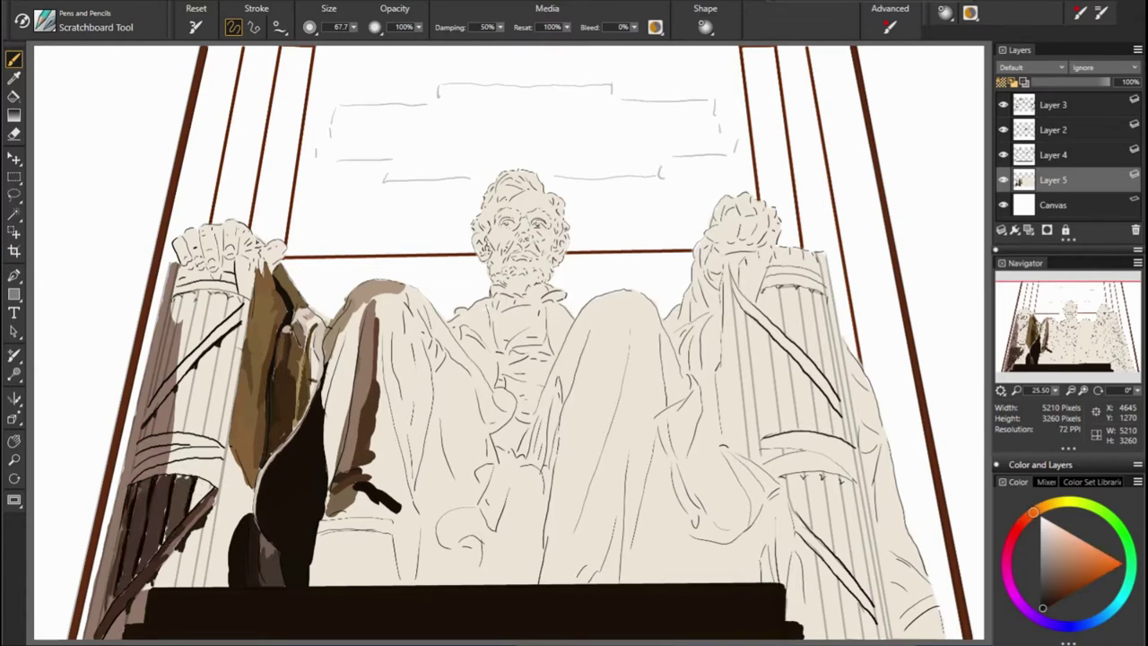
Shade the middle of the left column with dark brown stripes
{"action": "left_click_drag", "start_coordinate": [207, 356], "coordinate": [181, 429]}
{"action": "left_click_drag", "start_coordinate": [178, 375], "coordinate": [151, 437]}
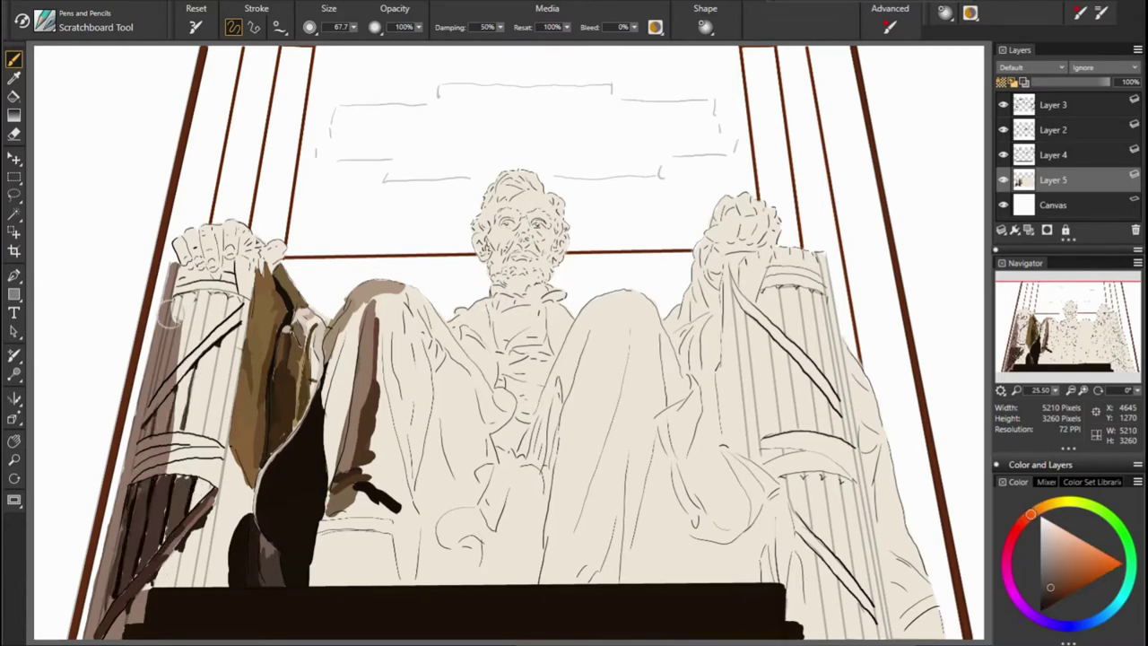
{"action": "left_click_drag", "start_coordinate": [193, 296], "coordinate": [160, 355]}
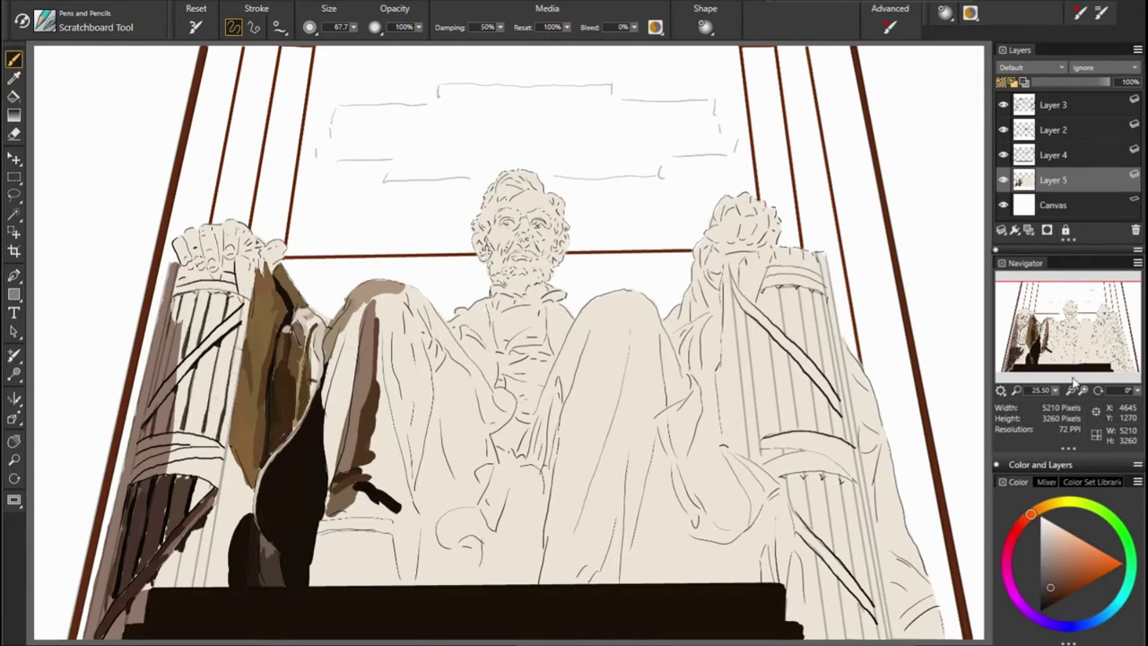
{"action": "left_click", "coordinate": [217, 411], "text": "alt"}
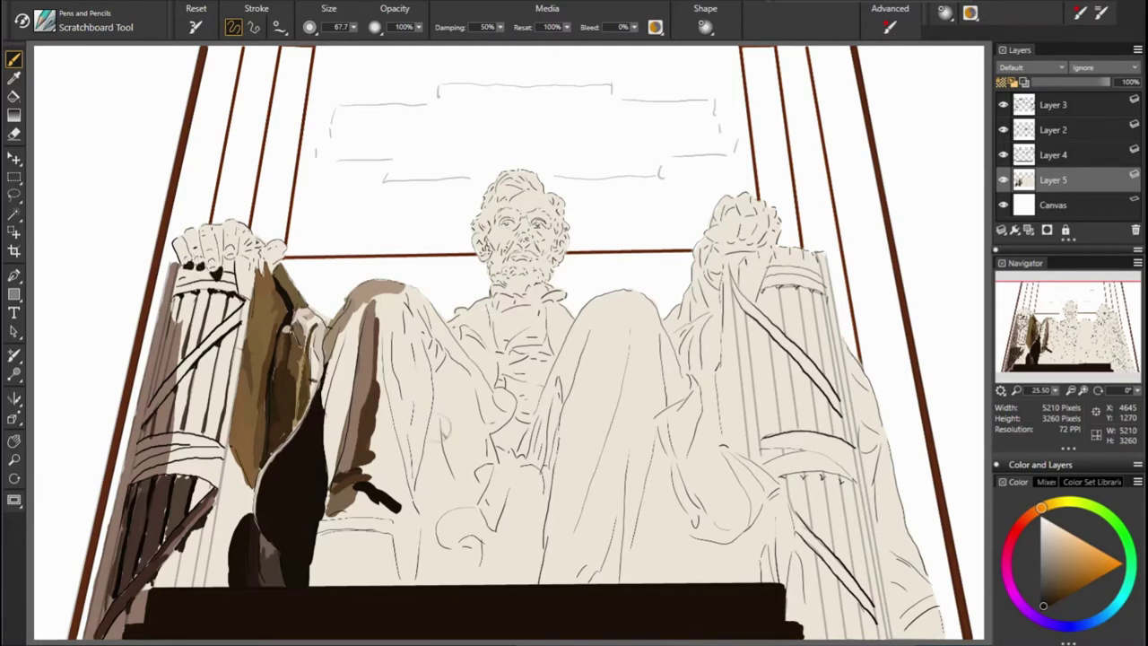
Shade the statue's left knee and chest with dark brown strokes
{"action": "left_click_drag", "start_coordinate": [439, 423], "coordinate": [417, 484]}
{"action": "mouse_move", "coordinate": [446, 359]}
{"action": "left_mouse_down"}
{"action": "mouse_move", "coordinate": [430, 432]}
{"action": "mouse_move", "coordinate": [436, 502]}
{"action": "mouse_move", "coordinate": [425, 495]}
{"action": "mouse_move", "coordinate": [422, 521]}
{"action": "left_mouse_up"}
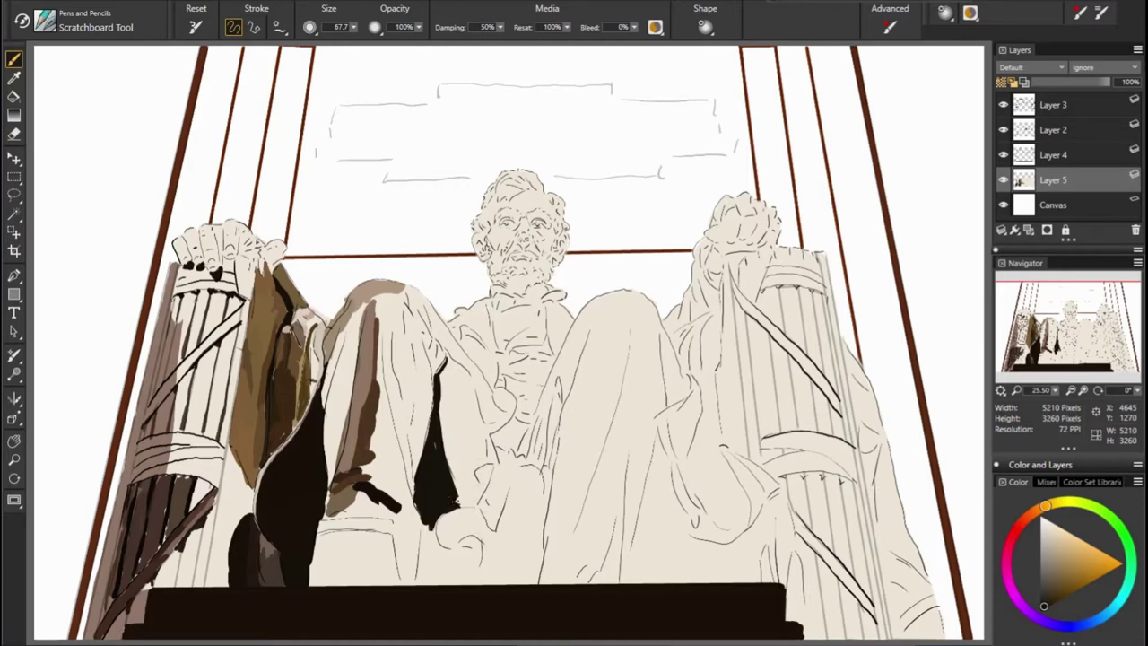
{"action": "mouse_move", "coordinate": [448, 357]}
{"action": "left_mouse_down"}
{"action": "mouse_move", "coordinate": [470, 377]}
{"action": "mouse_move", "coordinate": [462, 404]}
{"action": "mouse_move", "coordinate": [477, 404]}
{"action": "mouse_move", "coordinate": [471, 435]}
{"action": "mouse_move", "coordinate": [453, 449]}
{"action": "left_mouse_up"}
{"action": "left_click_drag", "start_coordinate": [449, 402], "coordinate": [444, 457]}
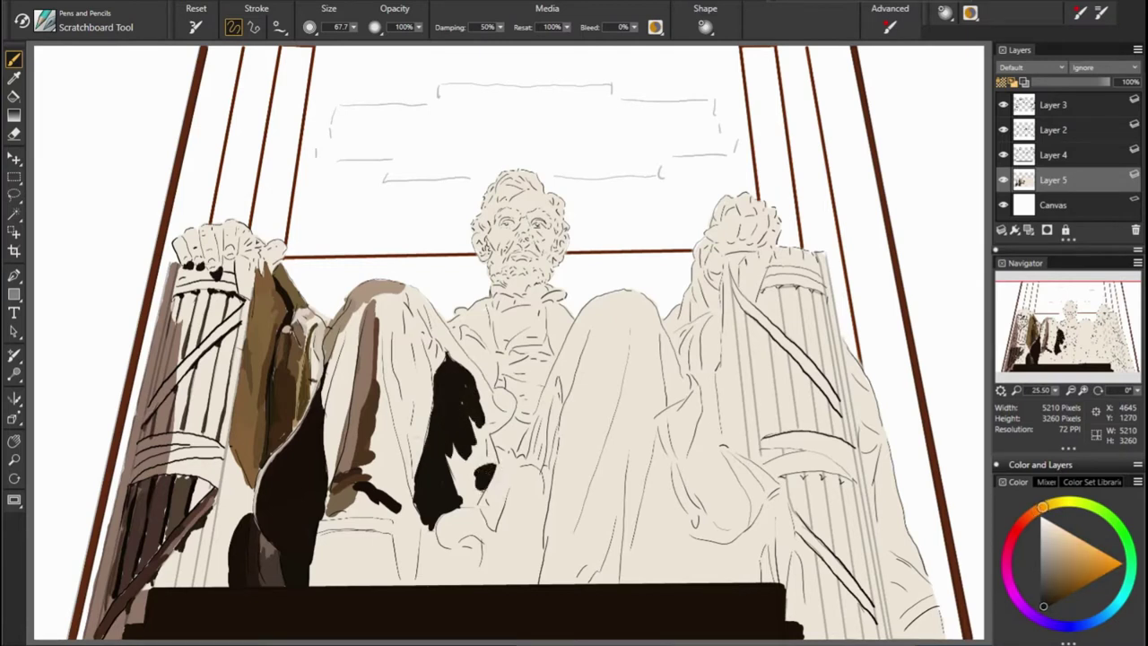
Fill the lower knee shadow with dark brown
{"action": "mouse_move", "coordinate": [549, 489]}
{"action": "left_mouse_down"}
{"action": "mouse_move", "coordinate": [539, 529]}
{"action": "mouse_move", "coordinate": [503, 548]}
{"action": "mouse_move", "coordinate": [485, 583]}
{"action": "left_mouse_up"}
{"action": "left_click_drag", "start_coordinate": [507, 538], "coordinate": [489, 601]}
{"action": "mouse_move", "coordinate": [543, 525]}
{"action": "left_mouse_down"}
{"action": "mouse_move", "coordinate": [513, 582]}
{"action": "mouse_move", "coordinate": [529, 567]}
{"action": "left_mouse_up"}
{"action": "left_click_drag", "start_coordinate": [534, 472], "coordinate": [498, 532]}
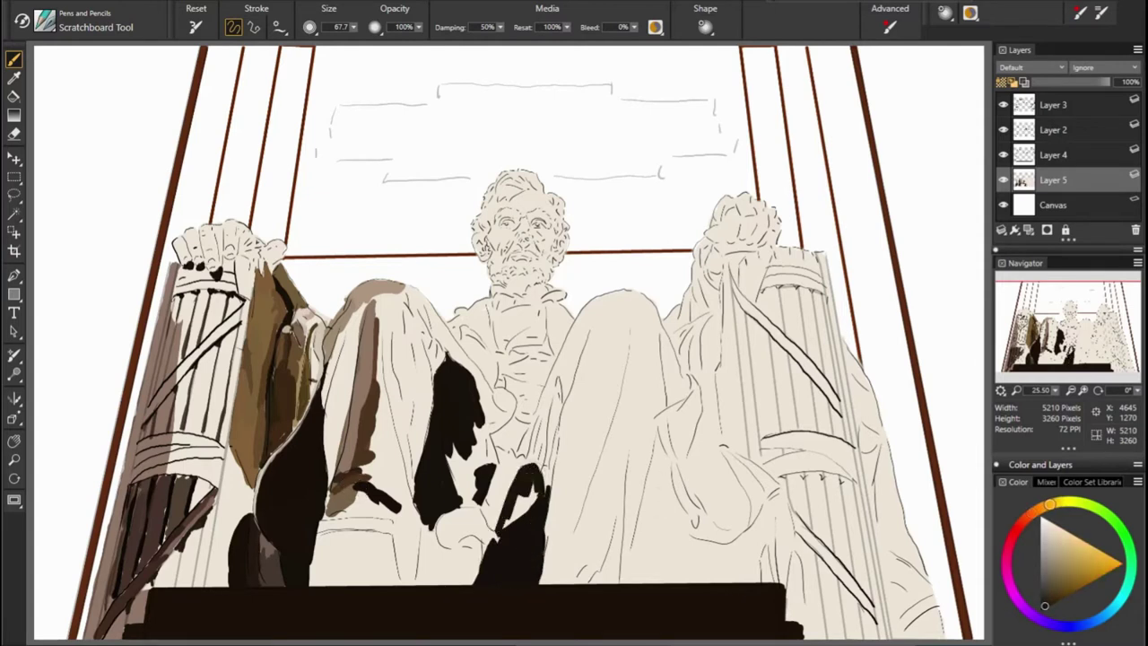
{"action": "left_click_drag", "start_coordinate": [547, 477], "coordinate": [507, 528]}
Extend the drapery shadow and fill dark shapes around the lower hand
{"action": "left_click_drag", "start_coordinate": [475, 444], "coordinate": [457, 502]}
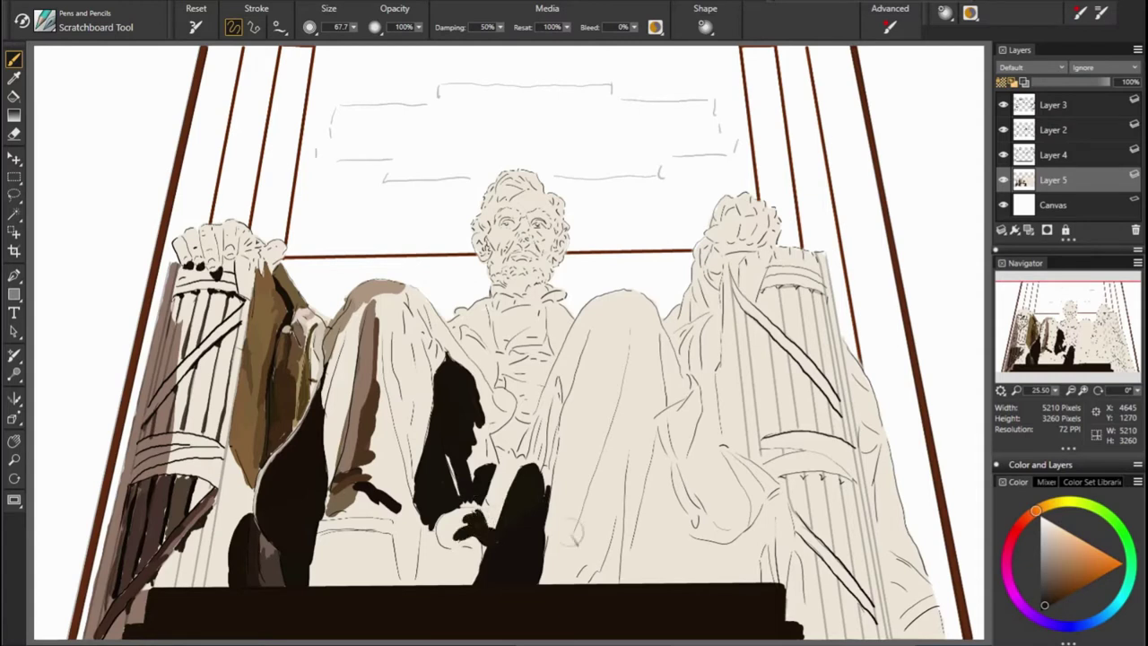
{"action": "mouse_move", "coordinate": [476, 547]}
{"action": "left_mouse_down"}
{"action": "mouse_move", "coordinate": [444, 579]}
{"action": "mouse_move", "coordinate": [439, 611]}
{"action": "mouse_move", "coordinate": [430, 582]}
{"action": "mouse_move", "coordinate": [424, 587]}
{"action": "left_mouse_up"}
{"action": "left_click_drag", "start_coordinate": [421, 500], "coordinate": [433, 517]}
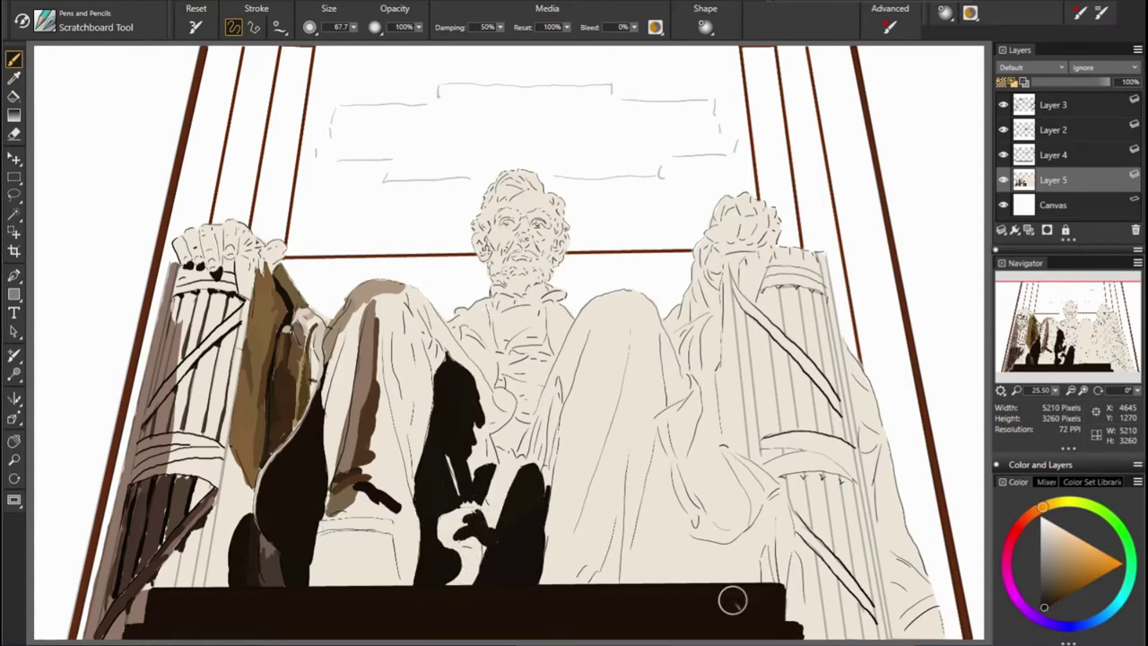
Paint dark shadow strokes down the robe beneath the right knee
{"action": "left_click", "coordinate": [482, 492], "text": "alt"}
{"action": "left_click_drag", "start_coordinate": [656, 434], "coordinate": [638, 582]}
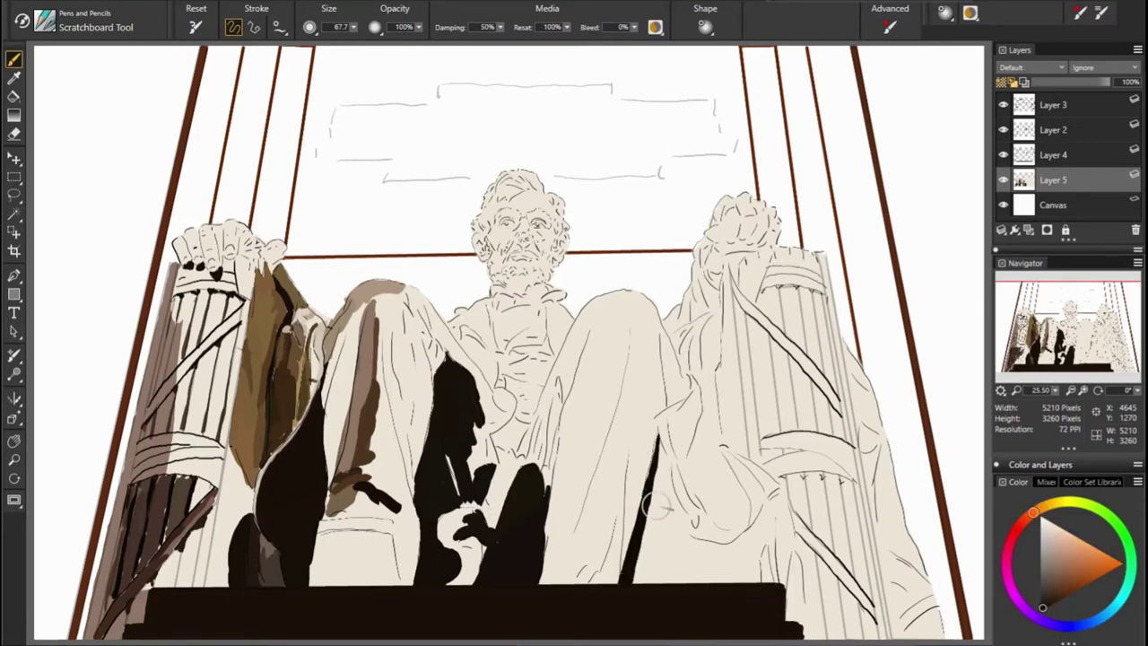
{"action": "left_click_drag", "start_coordinate": [662, 494], "coordinate": [649, 582]}
{"action": "left_click_drag", "start_coordinate": [679, 499], "coordinate": [776, 499]}
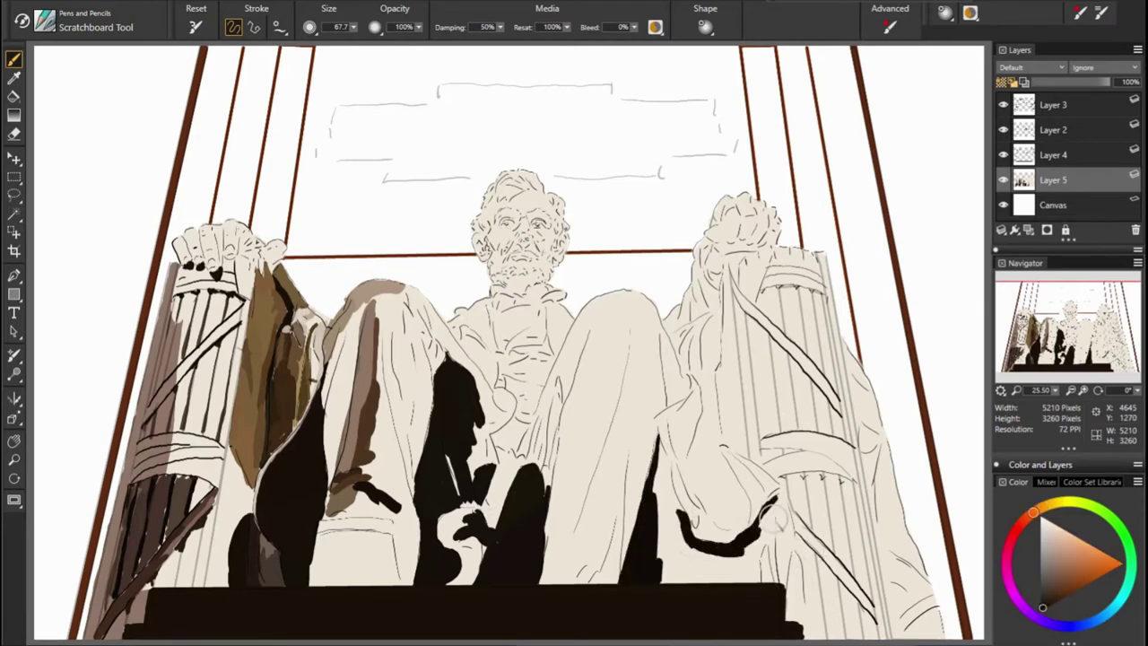
{"action": "left_click", "coordinate": [669, 444], "text": "alt"}
{"action": "left_click_drag", "start_coordinate": [666, 434], "coordinate": [675, 570]}
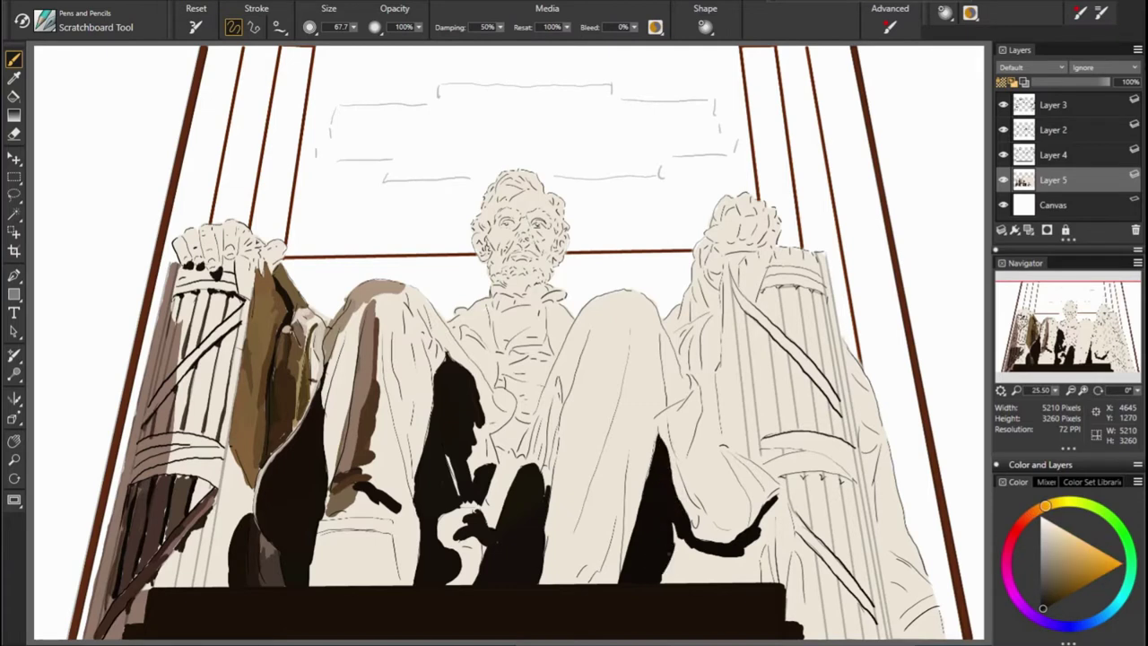
Darken the area under the right knee and the robe edge beside the pillar with redder brown
{"action": "left_click", "coordinate": [674, 538], "text": "alt"}
{"action": "mouse_move", "coordinate": [781, 486]}
{"action": "left_mouse_down"}
{"action": "mouse_move", "coordinate": [757, 539]}
{"action": "mouse_move", "coordinate": [664, 574]}
{"action": "left_mouse_up"}
{"action": "left_click_drag", "start_coordinate": [764, 588], "coordinate": [776, 566]}
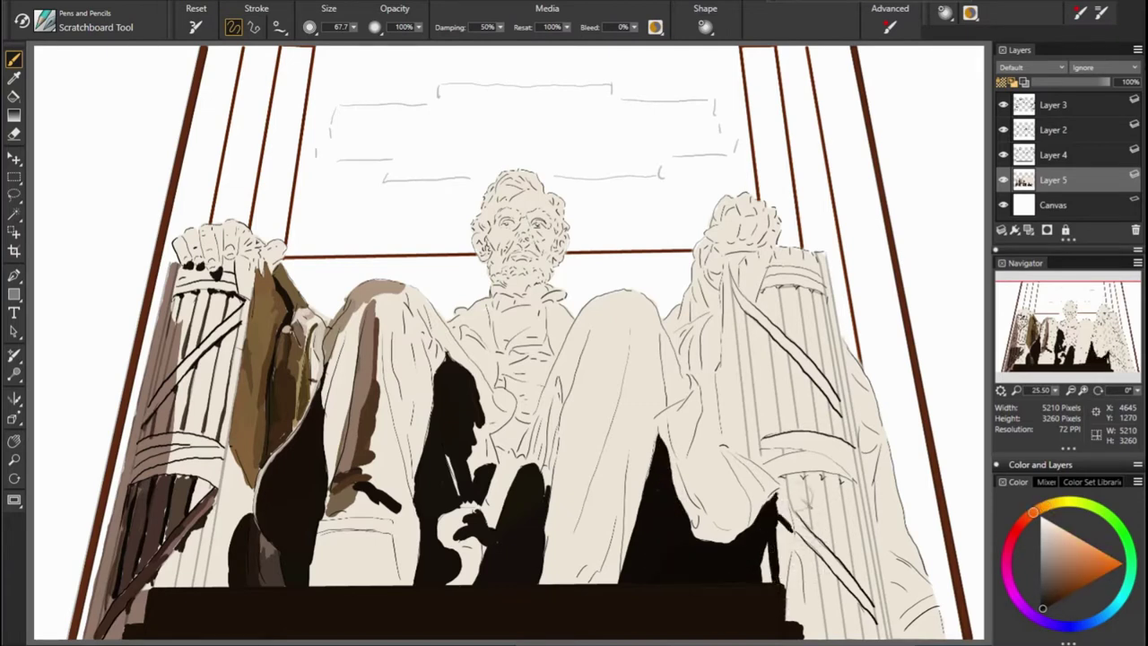
{"action": "mouse_move", "coordinate": [801, 501]}
{"action": "left_mouse_down"}
{"action": "mouse_move", "coordinate": [769, 583]}
{"action": "mouse_move", "coordinate": [799, 574]}
{"action": "left_mouse_up"}
{"action": "mouse_move", "coordinate": [669, 325]}
{"action": "left_mouse_down"}
{"action": "mouse_move", "coordinate": [678, 400]}
{"action": "mouse_move", "coordinate": [668, 418]}
{"action": "left_mouse_up"}
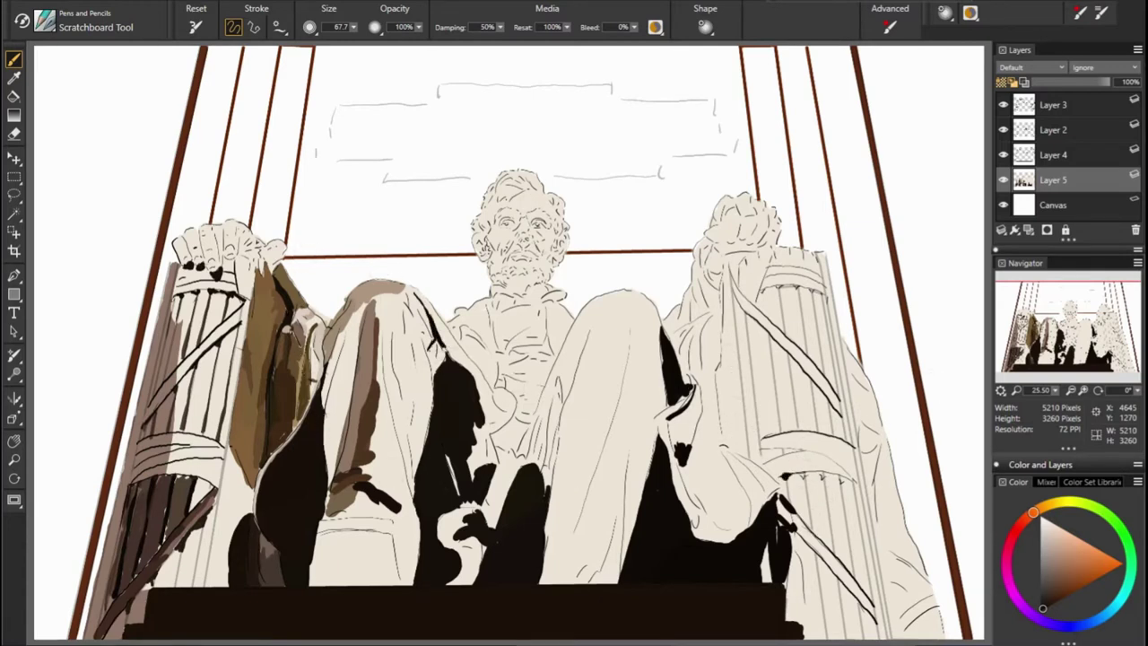
{"action": "left_click", "coordinate": [1041, 507]}
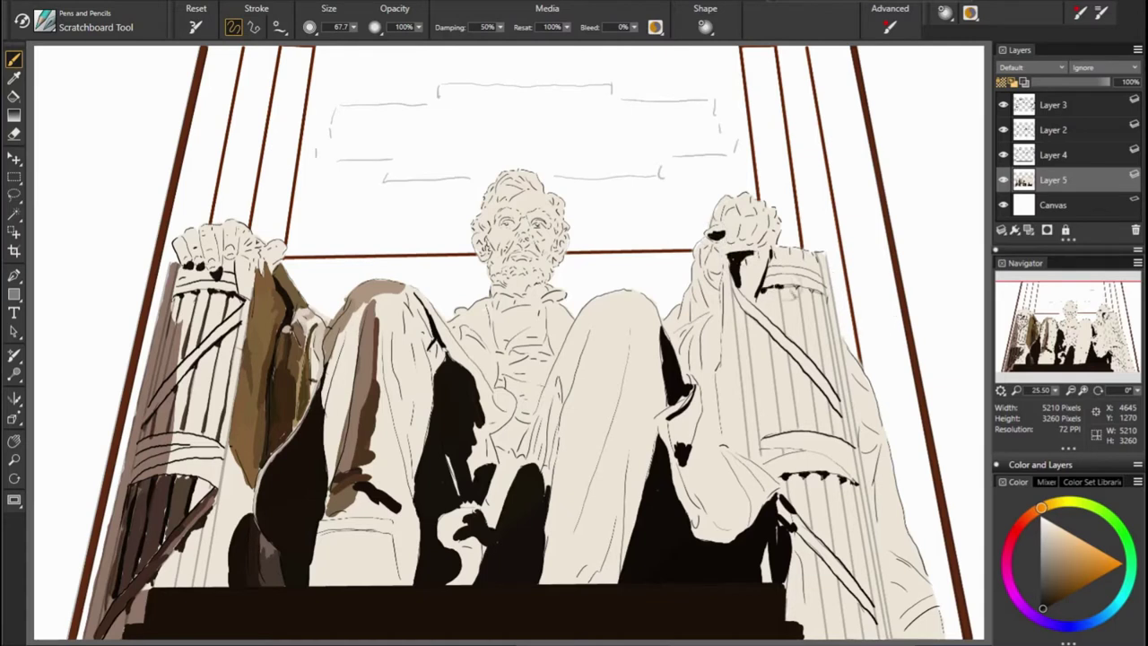
Darken the pillar top band and paint a dark red-brown line down its right edge
{"action": "mouse_move", "coordinate": [782, 292]}
{"action": "left_mouse_down"}
{"action": "mouse_move", "coordinate": [795, 283]}
{"action": "mouse_move", "coordinate": [835, 379]}
{"action": "left_mouse_up"}
{"action": "left_click", "coordinate": [821, 255], "text": "alt"}
{"action": "left_click_drag", "start_coordinate": [827, 291], "coordinate": [886, 633]}
{"action": "mouse_move", "coordinate": [790, 476]}
{"action": "left_mouse_down"}
{"action": "mouse_move", "coordinate": [799, 457]}
{"action": "mouse_move", "coordinate": [834, 466]}
{"action": "mouse_move", "coordinate": [780, 444]}
{"action": "mouse_move", "coordinate": [830, 440]}
{"action": "mouse_move", "coordinate": [854, 472]}
{"action": "mouse_move", "coordinate": [844, 466]}
{"action": "left_mouse_up"}
Shade the right pillar with grey and grey-beige vertical strokes
{"action": "left_click", "coordinate": [794, 458], "text": "alt"}
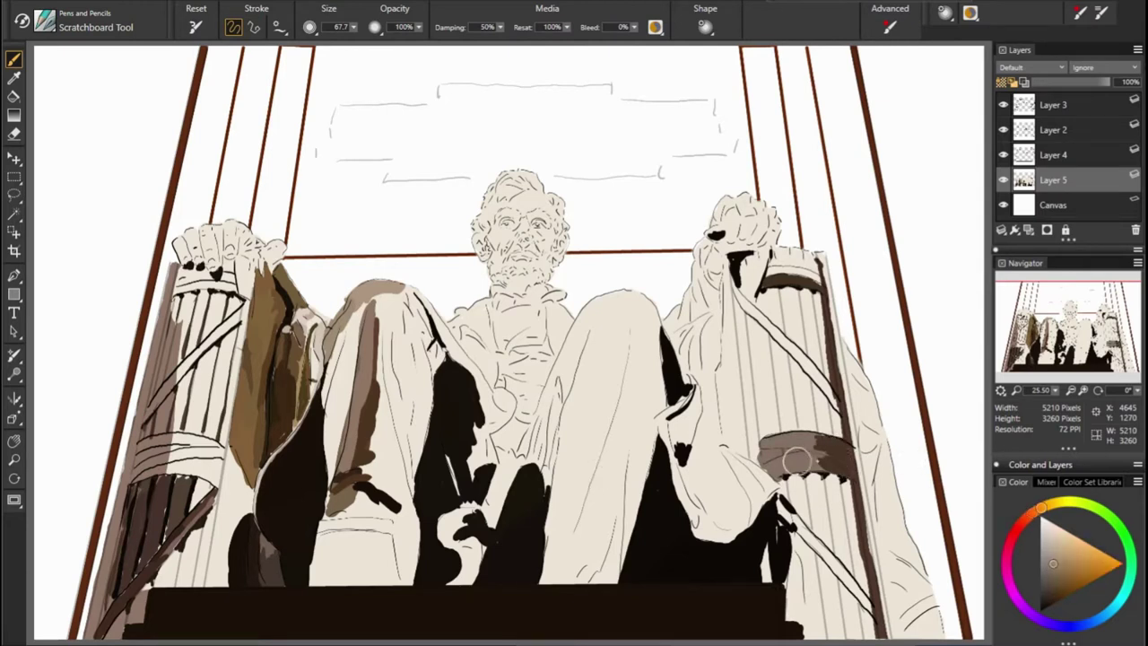
{"action": "left_click", "coordinate": [781, 395], "text": "alt"}
{"action": "mouse_move", "coordinate": [777, 332]}
{"action": "left_mouse_down"}
{"action": "mouse_move", "coordinate": [771, 426]}
{"action": "mouse_move", "coordinate": [769, 409]}
{"action": "left_mouse_up"}
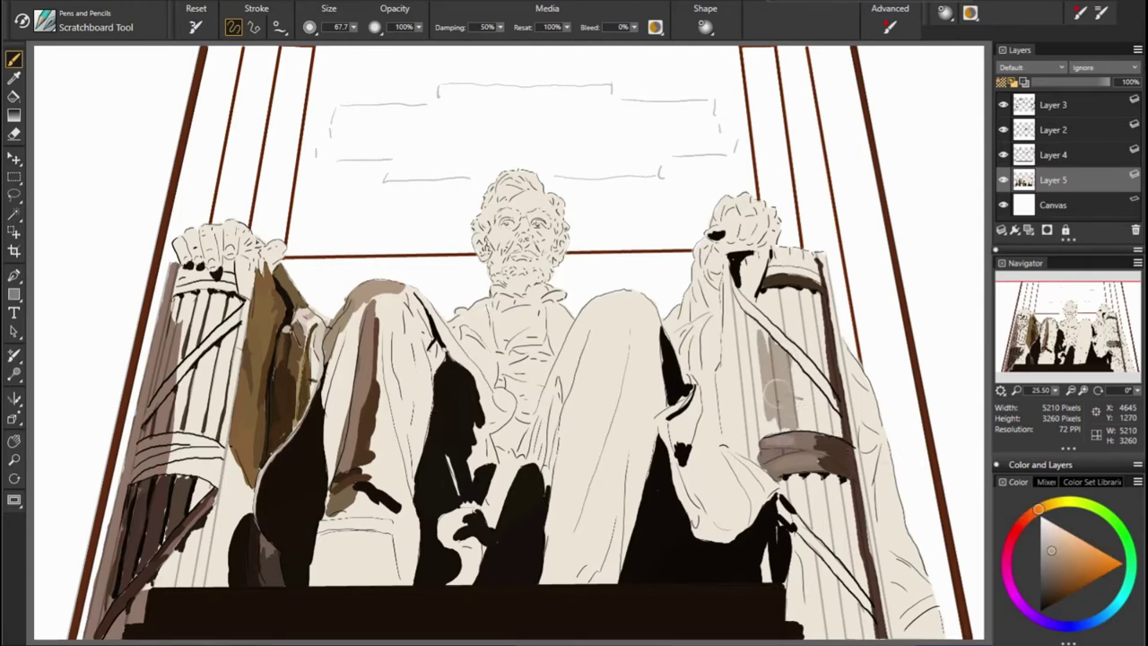
{"action": "left_click", "coordinate": [771, 377], "text": "alt"}
{"action": "left_click_drag", "start_coordinate": [755, 321], "coordinate": [764, 435]}
{"action": "left_click_drag", "start_coordinate": [745, 355], "coordinate": [759, 462]}
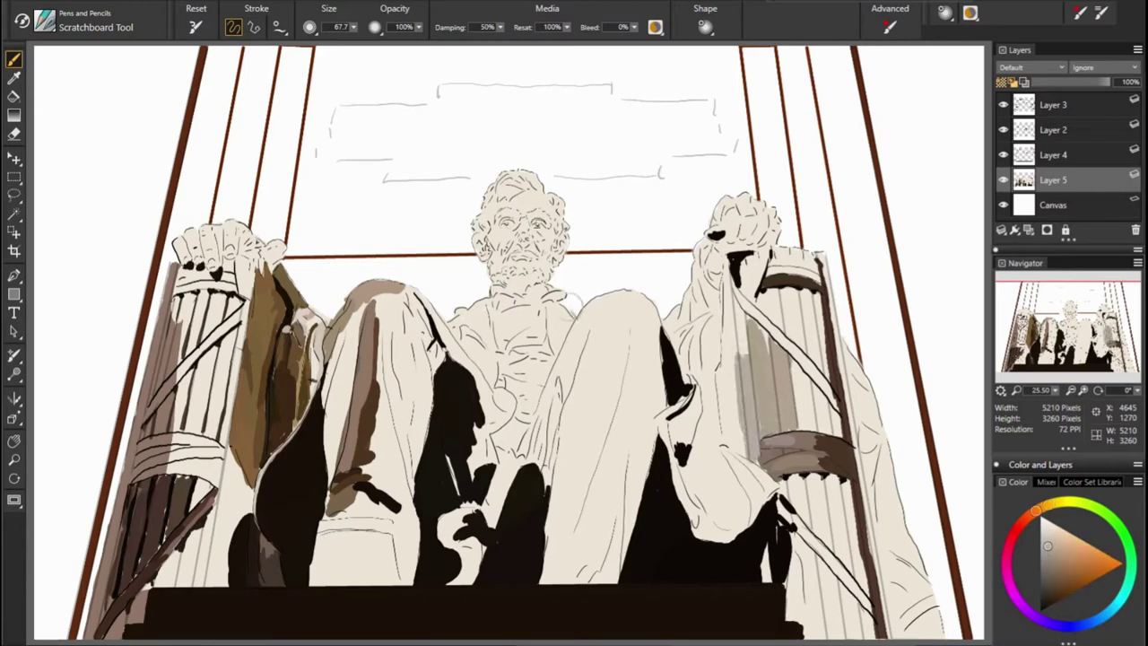
Add lighter strokes to the right pillar and the adjacent knee
{"action": "left_click", "coordinate": [875, 356], "text": "alt"}
{"action": "left_click_drag", "start_coordinate": [736, 269], "coordinate": [728, 363]}
{"action": "mouse_move", "coordinate": [728, 309]}
{"action": "left_mouse_down"}
{"action": "mouse_move", "coordinate": [723, 395]}
{"action": "mouse_move", "coordinate": [738, 447]}
{"action": "left_mouse_up"}
{"action": "left_click", "coordinate": [736, 386], "text": "alt"}
{"action": "left_click_drag", "start_coordinate": [759, 368], "coordinate": [741, 453]}
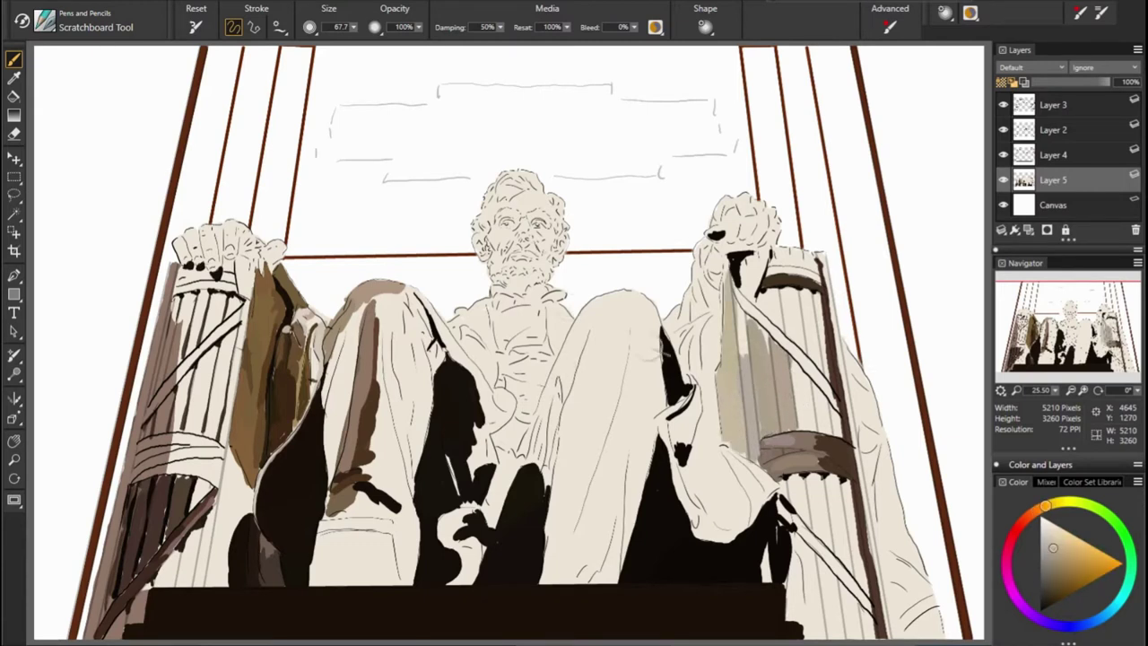
Shade the knee beside the pillar grey and darken the right shoulder and raised hand
{"action": "left_click", "coordinate": [657, 349], "text": "alt"}
{"action": "left_click_drag", "start_coordinate": [696, 316], "coordinate": [684, 377]}
{"action": "left_click", "coordinate": [689, 346], "text": "alt"}
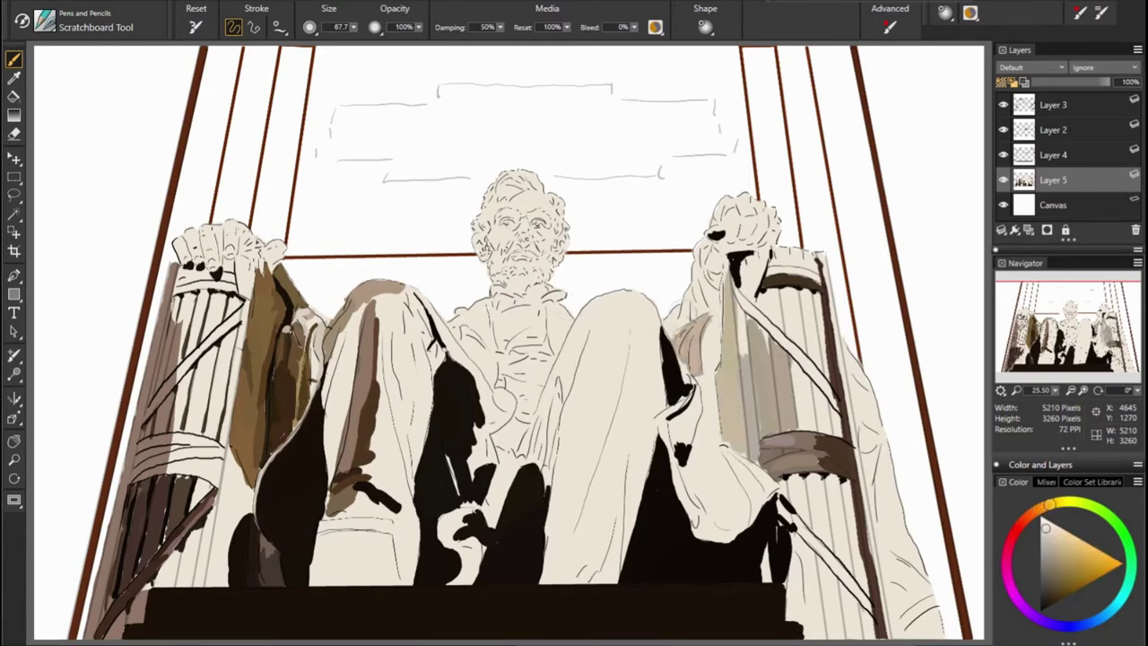
{"action": "left_click", "coordinate": [691, 339], "text": "alt"}
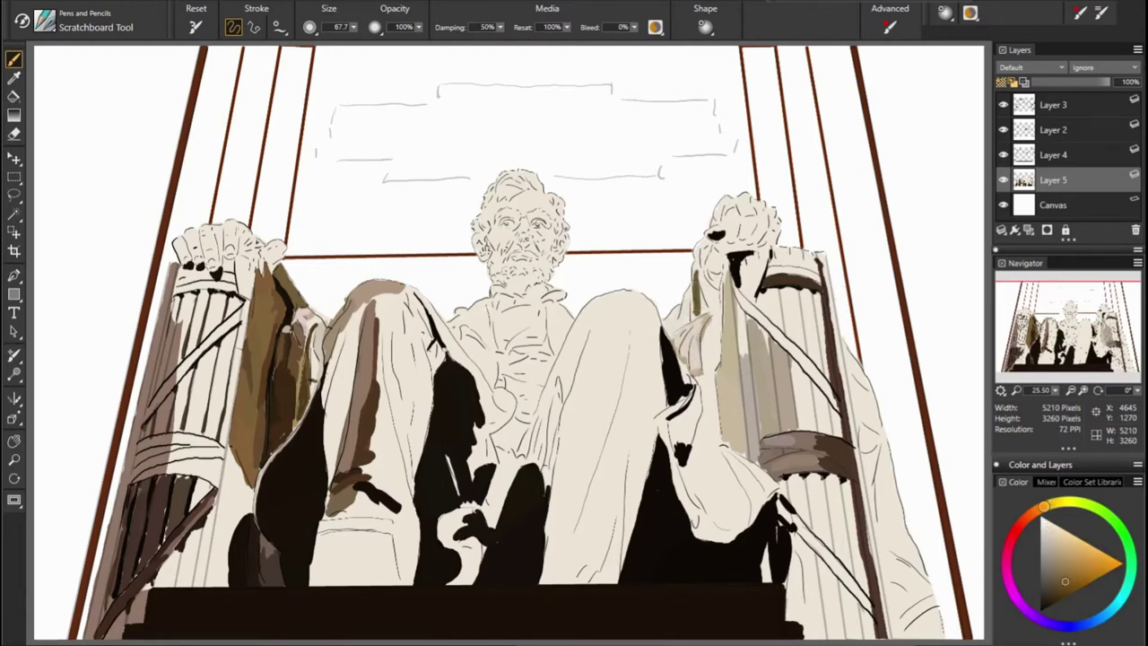
{"action": "mouse_move", "coordinate": [697, 283]}
{"action": "left_mouse_down"}
{"action": "mouse_move", "coordinate": [704, 305]}
{"action": "mouse_move", "coordinate": [717, 246]}
{"action": "left_mouse_up"}
{"action": "left_click", "coordinate": [699, 296], "text": "alt"}
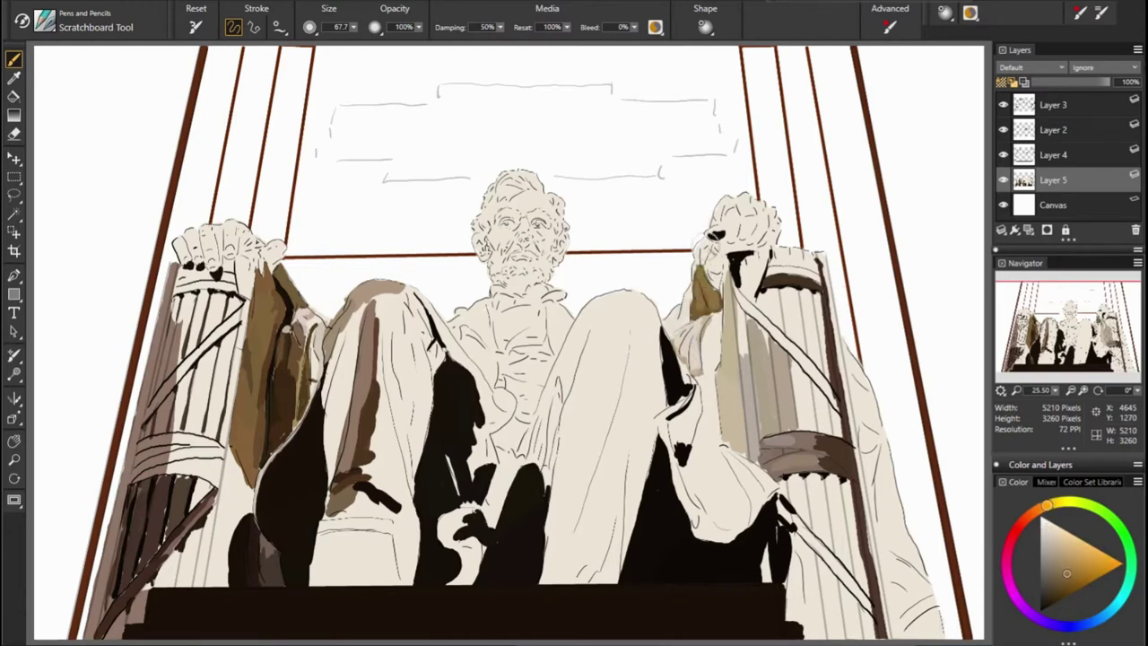
Paint dark brown and maroon over the top of the right fasces
{"action": "left_click", "coordinate": [581, 289], "text": "alt"}
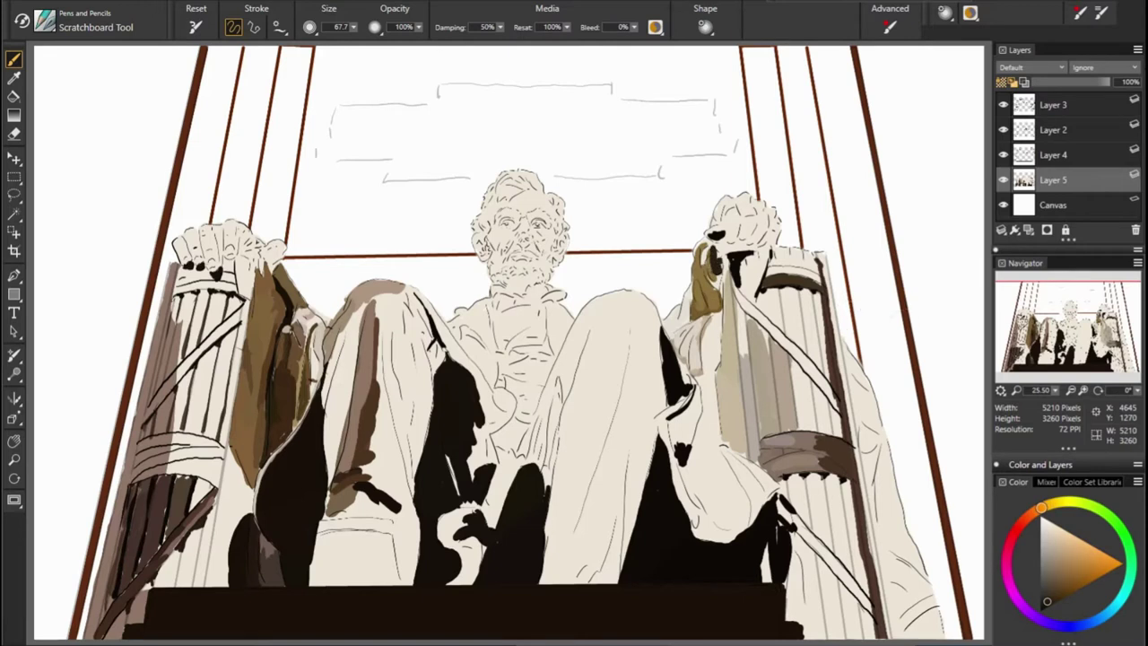
{"action": "left_click", "coordinate": [837, 483], "text": "alt"}
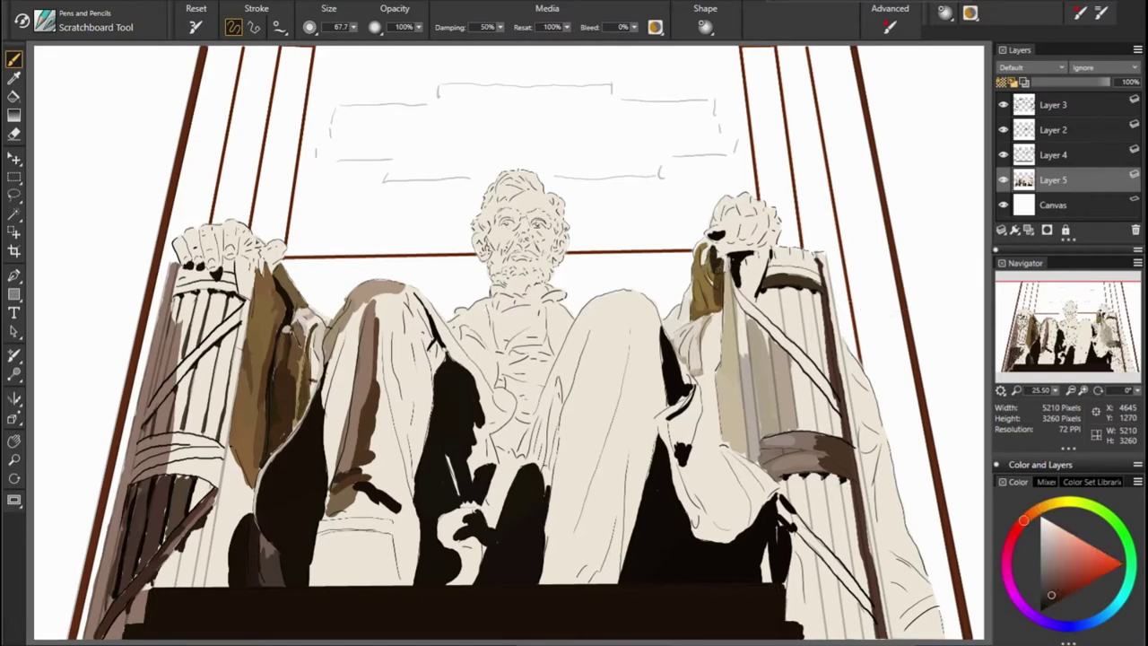
{"action": "mouse_move", "coordinate": [777, 297]}
{"action": "left_mouse_down"}
{"action": "mouse_move", "coordinate": [790, 332]}
{"action": "mouse_move", "coordinate": [785, 303]}
{"action": "left_mouse_up"}
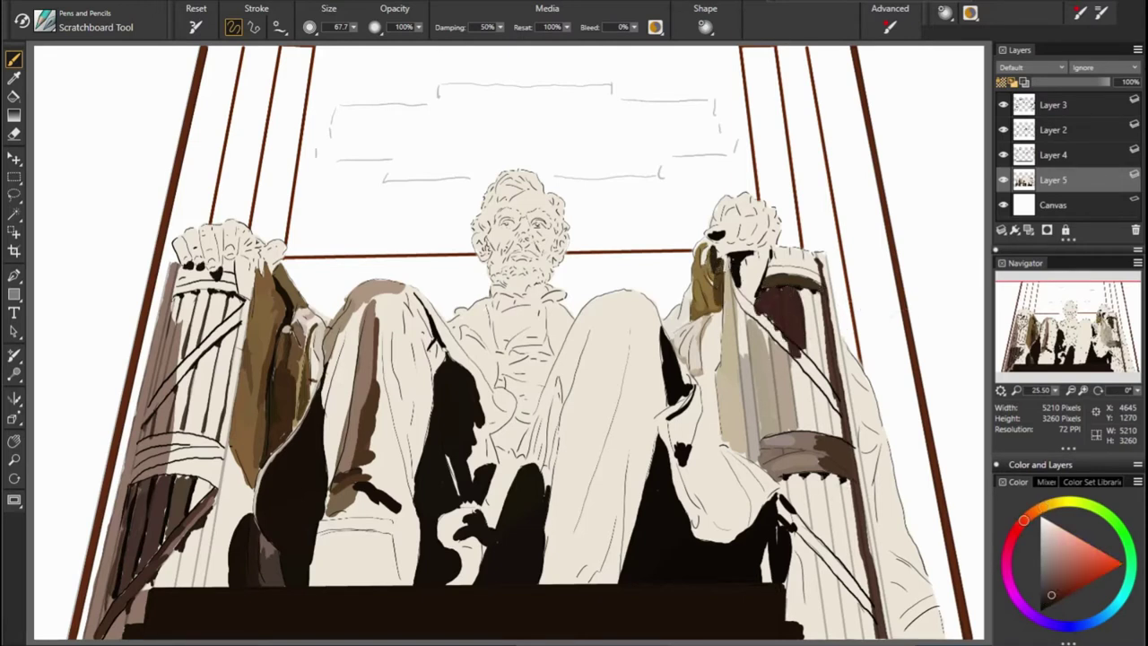
{"action": "left_click", "coordinate": [759, 274], "text": "alt"}
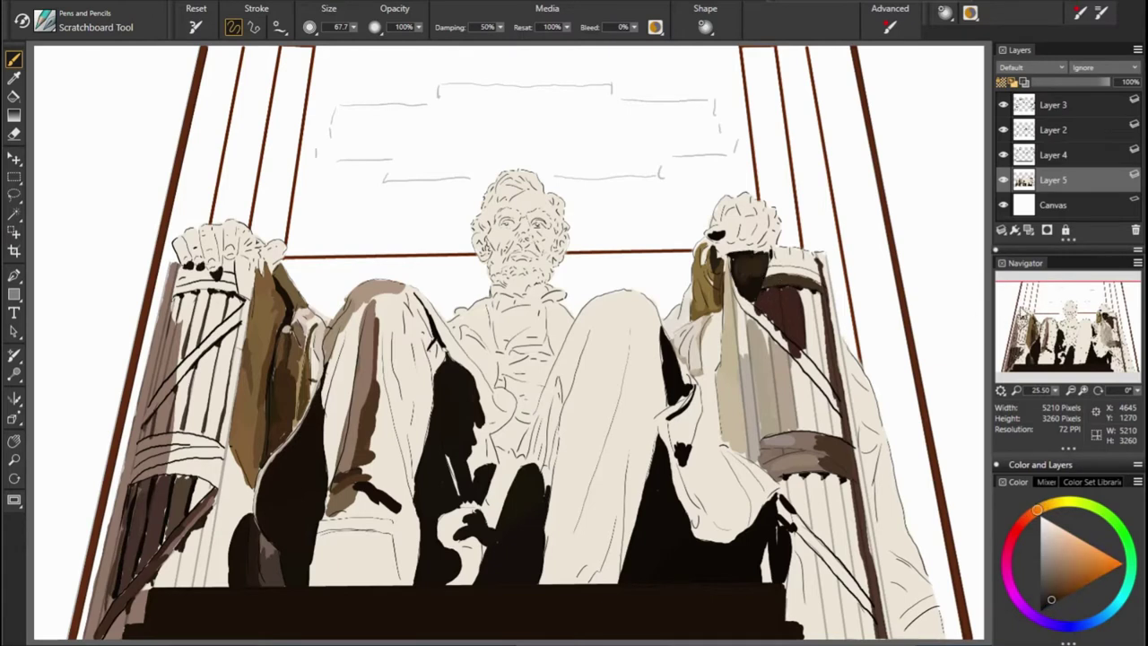
{"action": "left_click", "coordinate": [762, 301], "text": "alt"}
{"action": "left_click_drag", "start_coordinate": [763, 301], "coordinate": [816, 386]}
Layer light grey and reddish-grey strokes on the fasces top
{"action": "left_click", "coordinate": [797, 344], "text": "alt"}
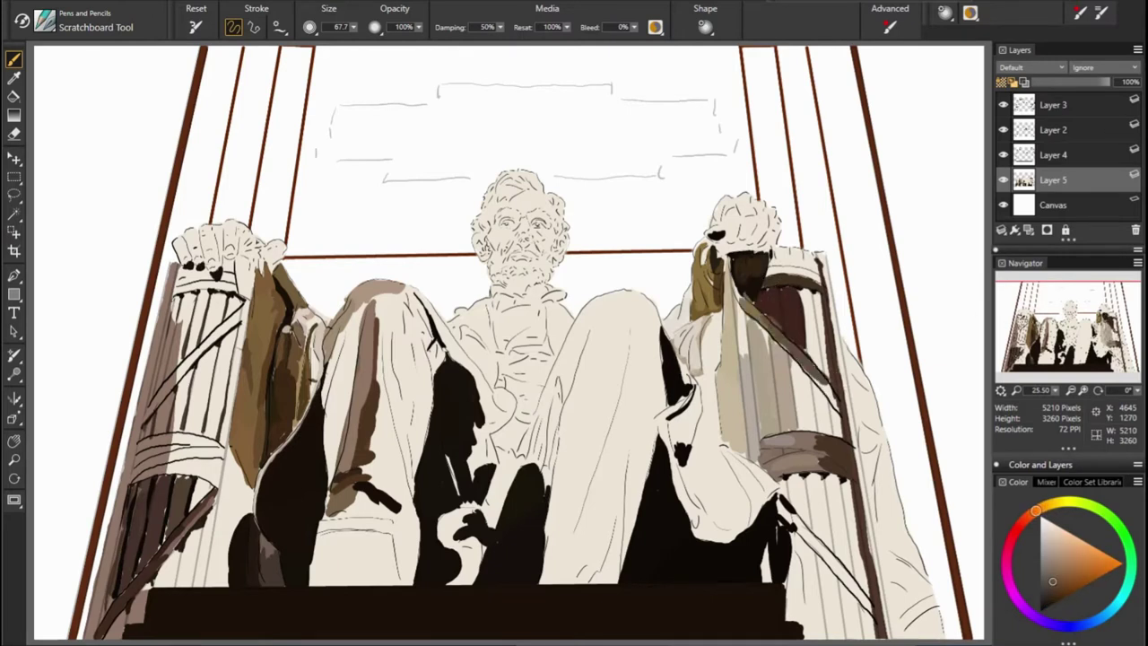
{"action": "left_click", "coordinate": [799, 350], "text": "alt"}
{"action": "mouse_move", "coordinate": [789, 350]}
{"action": "left_mouse_down"}
{"action": "mouse_move", "coordinate": [812, 413]}
{"action": "mouse_move", "coordinate": [838, 431]}
{"action": "left_mouse_up"}
{"action": "left_click_drag", "start_coordinate": [821, 323], "coordinate": [852, 439]}
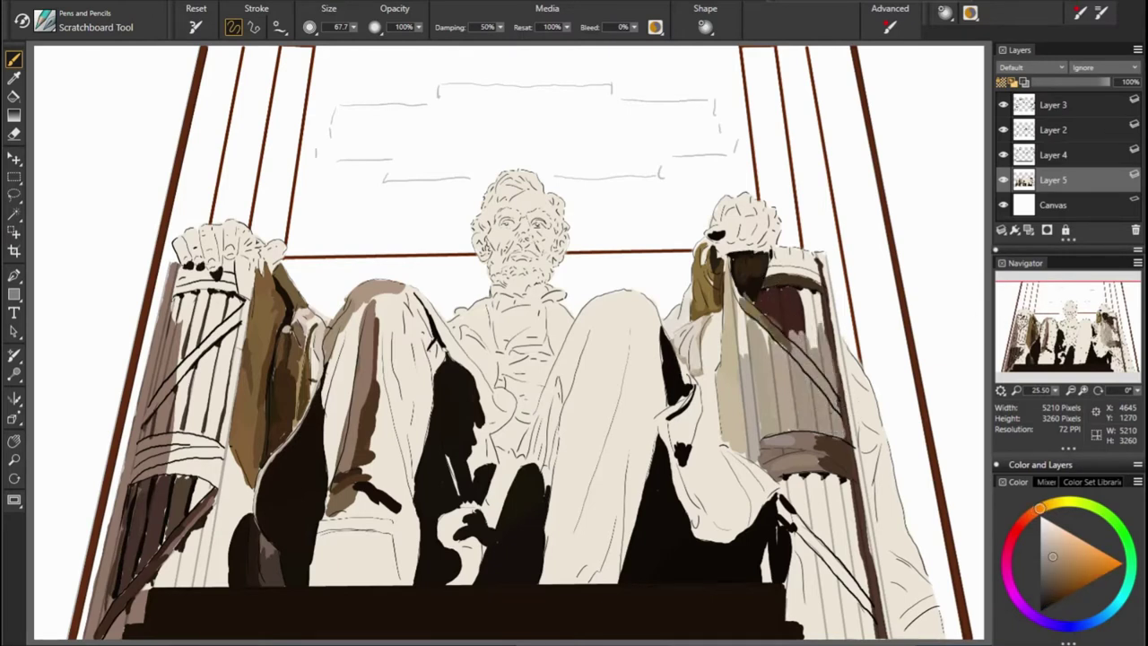
{"action": "left_click", "coordinate": [826, 385], "text": "alt"}
{"action": "left_click_drag", "start_coordinate": [794, 327], "coordinate": [834, 421]}
Add reddish-brown strokes across the fasces top
{"action": "left_click", "coordinate": [807, 296], "text": "alt"}
{"action": "left_click_drag", "start_coordinate": [794, 287], "coordinate": [821, 346]}
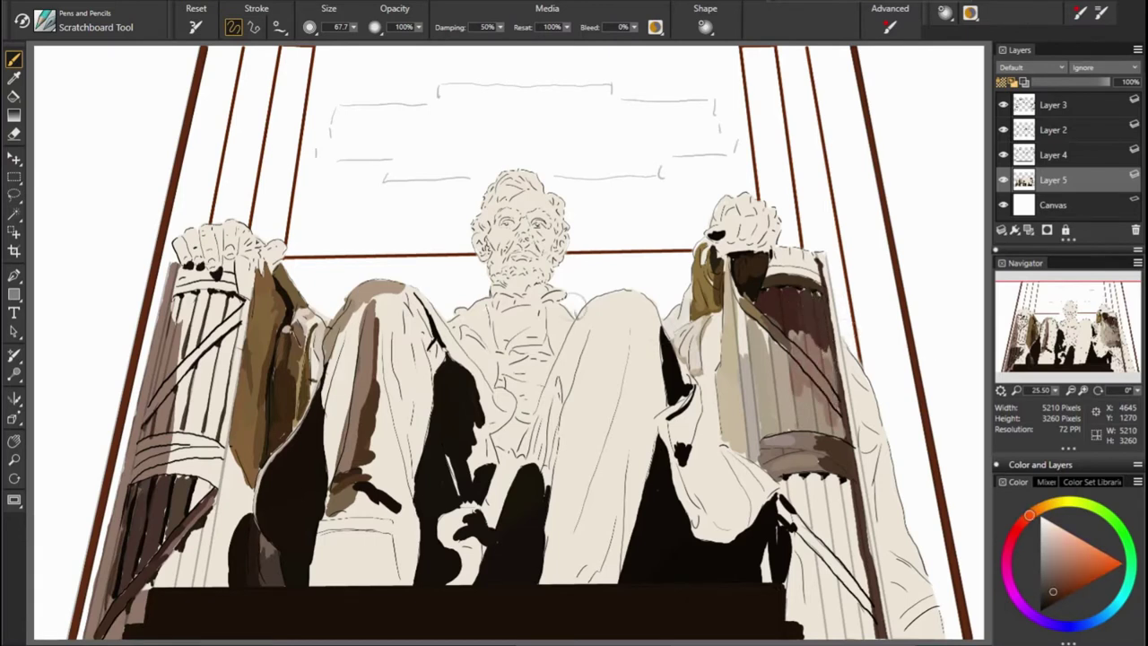
{"action": "left_click", "coordinate": [798, 269], "text": "alt"}
{"action": "mouse_move", "coordinate": [763, 242]}
{"action": "left_mouse_down"}
{"action": "mouse_move", "coordinate": [803, 278]}
{"action": "mouse_move", "coordinate": [837, 235]}
{"action": "left_mouse_up"}
{"action": "left_click", "coordinate": [650, 289], "text": "alt"}
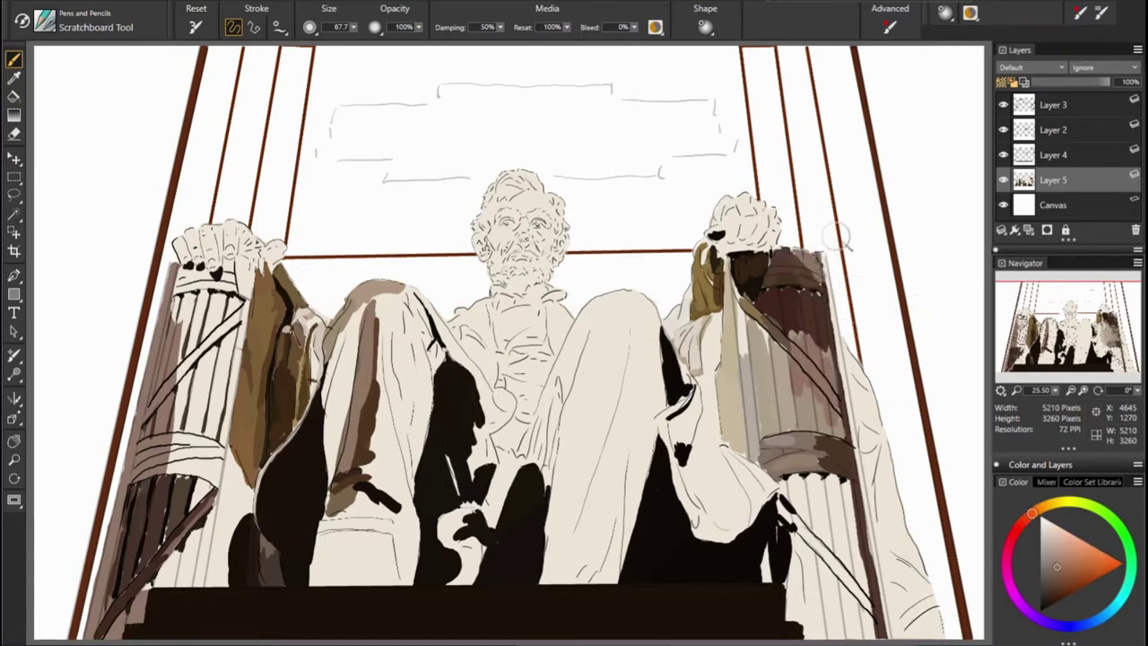
Repaint the lower band of the right fasces in orange tones
{"action": "left_click", "coordinate": [812, 435], "text": "alt"}
{"action": "left_click_drag", "start_coordinate": [797, 420], "coordinate": [834, 449]}
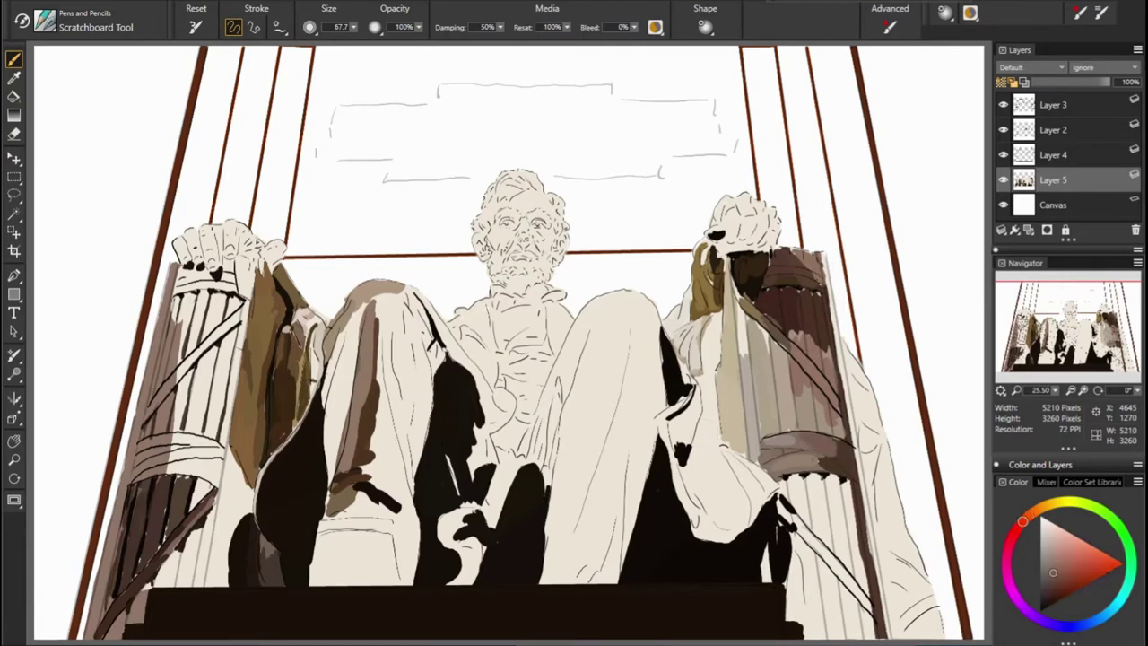
{"action": "left_click", "coordinate": [811, 395], "text": "alt"}
{"action": "left_click_drag", "start_coordinate": [796, 377], "coordinate": [825, 426]}
{"action": "left_click_drag", "start_coordinate": [817, 350], "coordinate": [852, 417]}
{"action": "left_click", "coordinate": [825, 448], "text": "alt"}
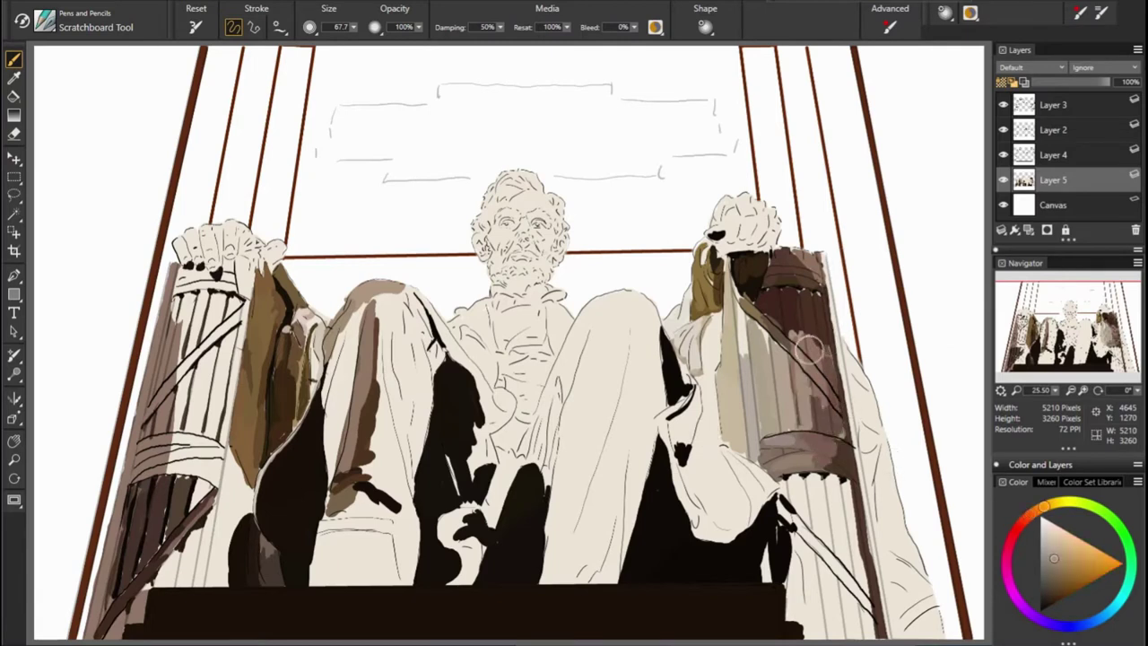
{"action": "left_click_drag", "start_coordinate": [798, 337], "coordinate": [830, 429]}
Paint light and dark rods below the band with a notched lower edge
{"action": "mouse_move", "coordinate": [823, 479]}
{"action": "left_mouse_down"}
{"action": "mouse_move", "coordinate": [839, 569]}
{"action": "mouse_move", "coordinate": [866, 633]}
{"action": "mouse_move", "coordinate": [808, 633]}
{"action": "mouse_move", "coordinate": [789, 572]}
{"action": "left_mouse_up"}
{"action": "left_click", "coordinate": [793, 579], "text": "alt"}
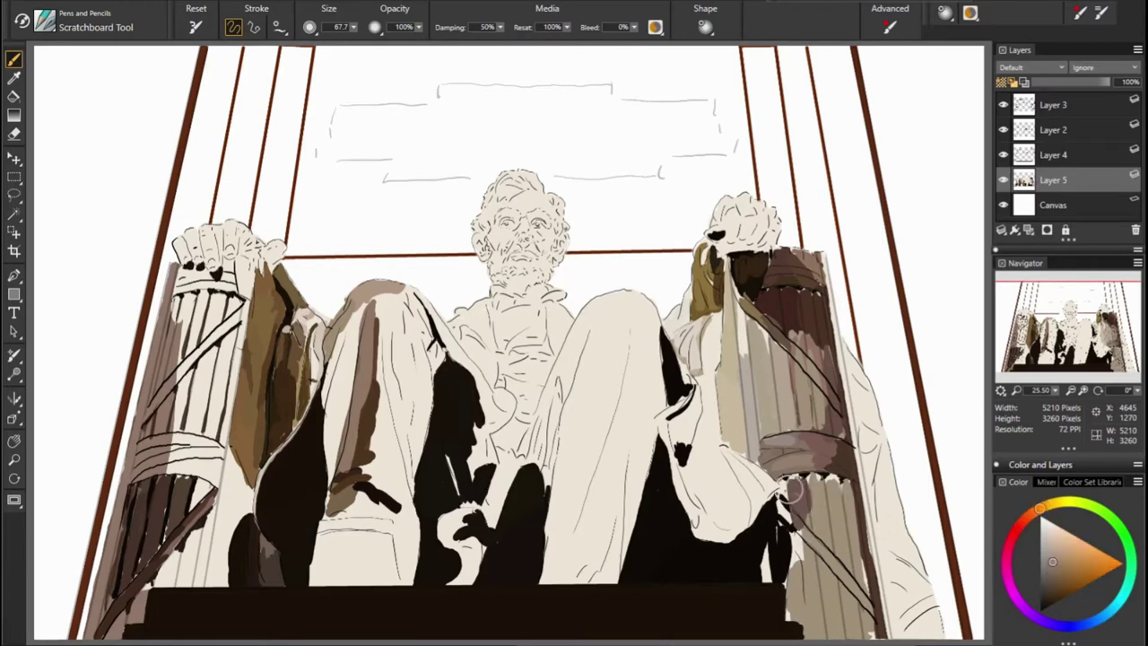
{"action": "mouse_move", "coordinate": [802, 486]}
{"action": "left_mouse_down"}
{"action": "mouse_move", "coordinate": [789, 588]}
{"action": "mouse_move", "coordinate": [821, 602]}
{"action": "left_mouse_up"}
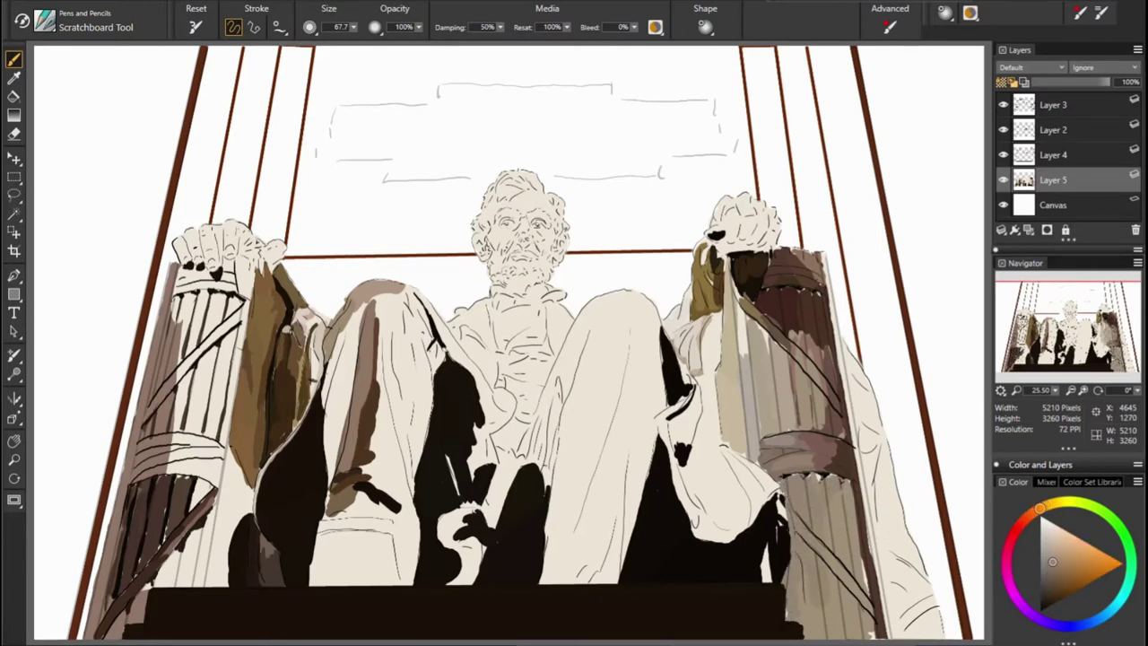
Fill the white right knee and its edge by the fasces with dark brown
{"action": "left_click", "coordinate": [776, 556], "text": "alt"}
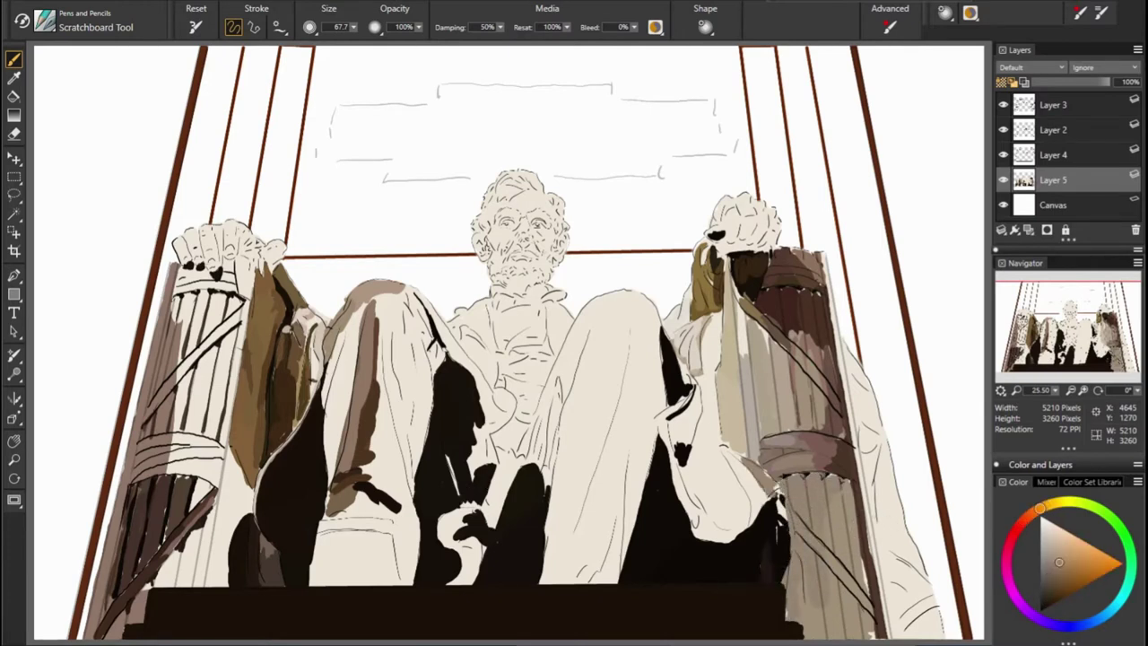
{"action": "left_click_drag", "start_coordinate": [727, 448], "coordinate": [770, 527]}
{"action": "left_click_drag", "start_coordinate": [718, 448], "coordinate": [722, 530]}
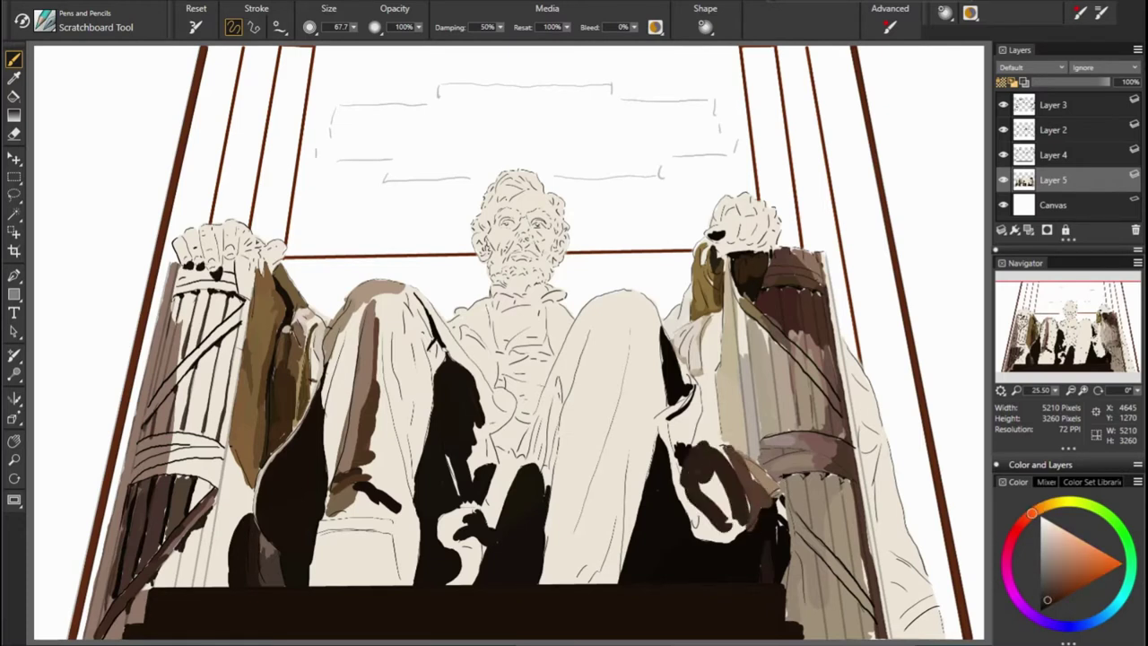
{"action": "left_click_drag", "start_coordinate": [717, 476], "coordinate": [736, 531]}
{"action": "left_click", "coordinate": [700, 502], "text": "alt"}
{"action": "mouse_move", "coordinate": [682, 475]}
{"action": "left_mouse_down"}
{"action": "mouse_move", "coordinate": [695, 520]}
{"action": "mouse_move", "coordinate": [736, 541]}
{"action": "left_mouse_up"}
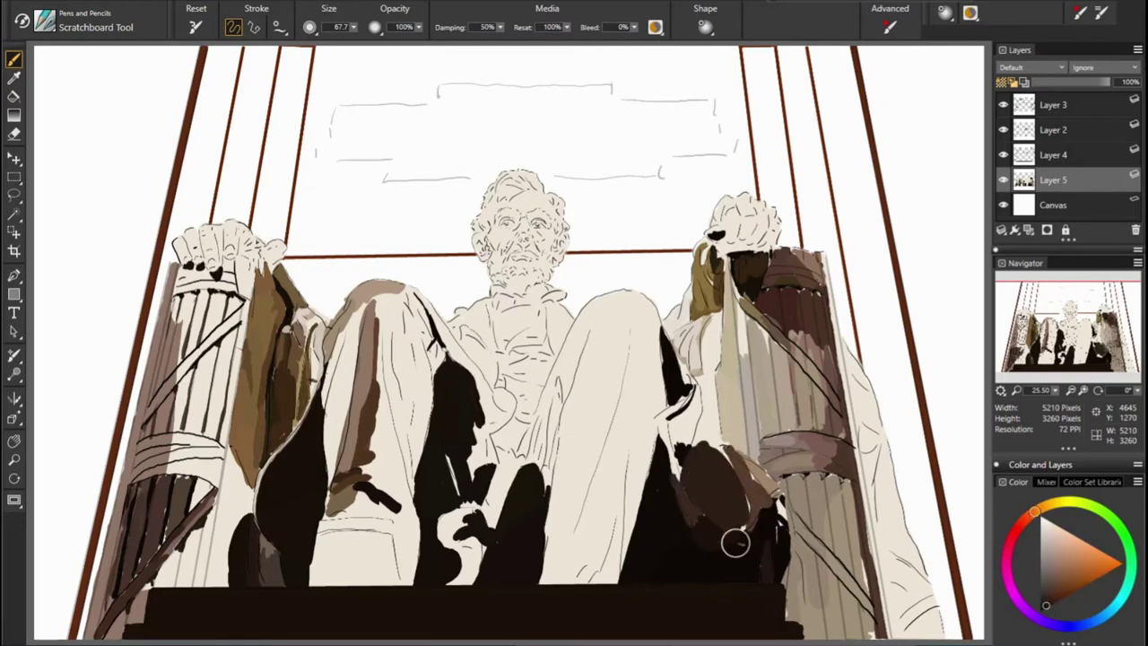
Brush tan and brown strokes over the right knee and sleeve
{"action": "left_click", "coordinate": [709, 421], "text": "alt"}
{"action": "left_click_drag", "start_coordinate": [705, 413], "coordinate": [718, 453]}
{"action": "left_click_drag", "start_coordinate": [714, 309], "coordinate": [718, 431]}
{"action": "mouse_move", "coordinate": [700, 372]}
{"action": "left_mouse_down"}
{"action": "mouse_move", "coordinate": [713, 444]}
{"action": "mouse_move", "coordinate": [709, 430]}
{"action": "mouse_move", "coordinate": [681, 453]}
{"action": "left_mouse_up"}
{"action": "left_click", "coordinate": [709, 386], "text": "alt"}
{"action": "left_click_drag", "start_coordinate": [687, 390], "coordinate": [680, 475]}
Fill the knee's shadow side and lower leg with dark brown
{"action": "left_click", "coordinate": [668, 435], "text": "alt"}
{"action": "left_click_drag", "start_coordinate": [642, 363], "coordinate": [639, 462]}
{"action": "left_click_drag", "start_coordinate": [660, 327], "coordinate": [646, 466]}
{"action": "left_click_drag", "start_coordinate": [655, 404], "coordinate": [619, 548]}
{"action": "left_click_drag", "start_coordinate": [641, 471], "coordinate": [623, 565]}
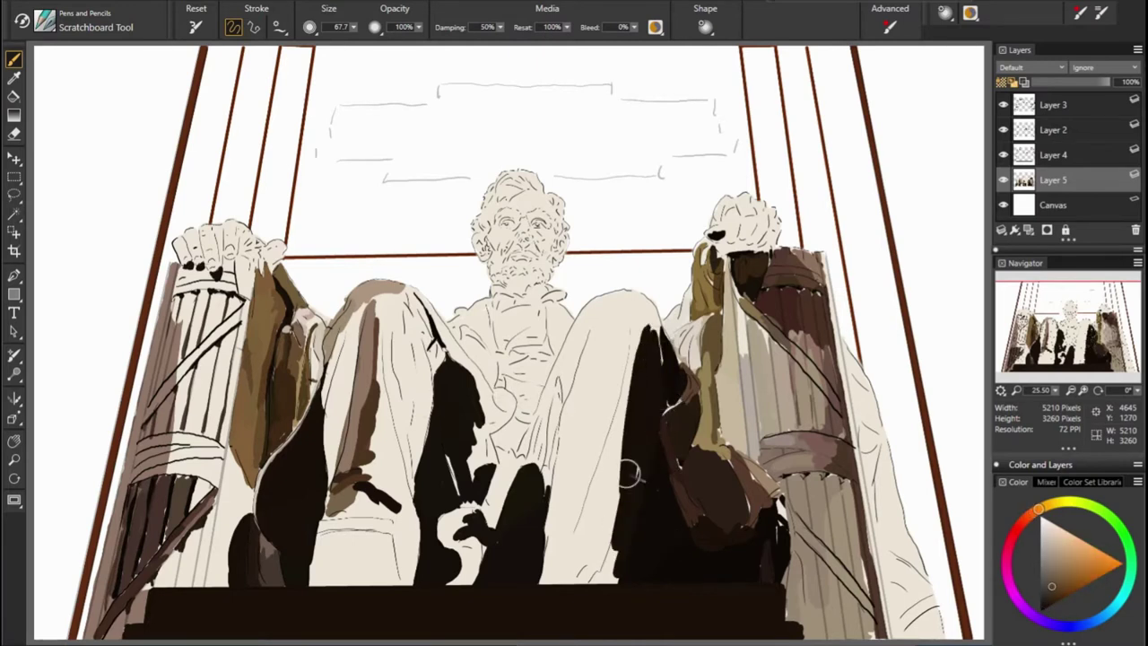
Brush grey-brown then darker strokes across the lit knee and shin
{"action": "left_click_drag", "start_coordinate": [630, 421], "coordinate": [596, 570]}
{"action": "left_click", "coordinate": [633, 390], "text": "alt"}
{"action": "mouse_move", "coordinate": [601, 336]}
{"action": "left_mouse_down"}
{"action": "mouse_move", "coordinate": [574, 520]}
{"action": "mouse_move", "coordinate": [593, 475]}
{"action": "mouse_move", "coordinate": [565, 463]}
{"action": "left_mouse_up"}
{"action": "left_click", "coordinate": [596, 359], "text": "alt"}
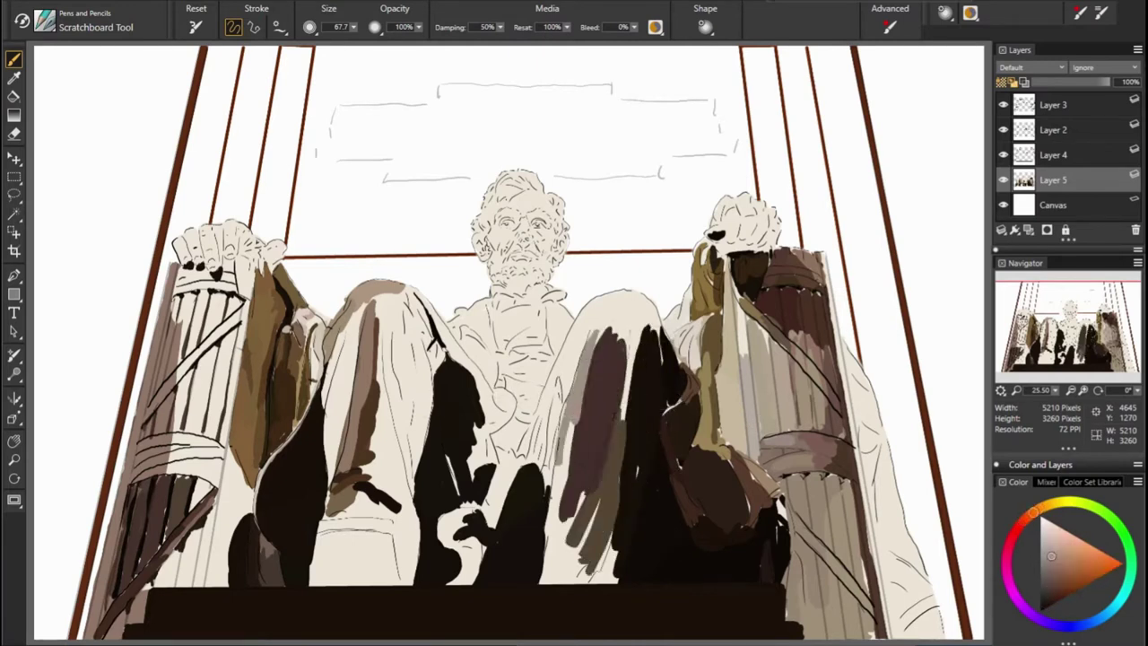
{"action": "left_click_drag", "start_coordinate": [583, 403], "coordinate": [551, 503]}
{"action": "left_click_drag", "start_coordinate": [570, 422], "coordinate": [540, 583]}
{"action": "left_click", "coordinate": [574, 494], "text": "alt"}
{"action": "left_click_drag", "start_coordinate": [584, 481], "coordinate": [547, 584]}
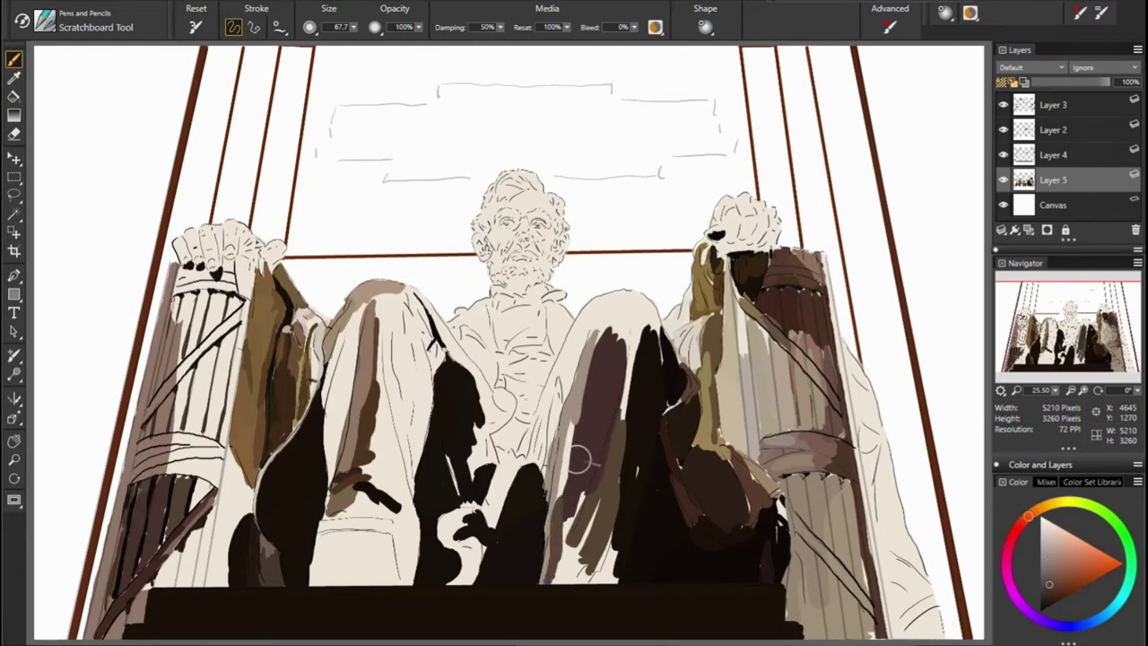
Brush brown over the right knee and shin
{"action": "left_click", "coordinate": [579, 448], "text": "alt"}
{"action": "left_click_drag", "start_coordinate": [574, 422], "coordinate": [549, 516]}
{"action": "left_click", "coordinate": [592, 341], "text": "alt"}
{"action": "left_click_drag", "start_coordinate": [579, 332], "coordinate": [560, 391]}
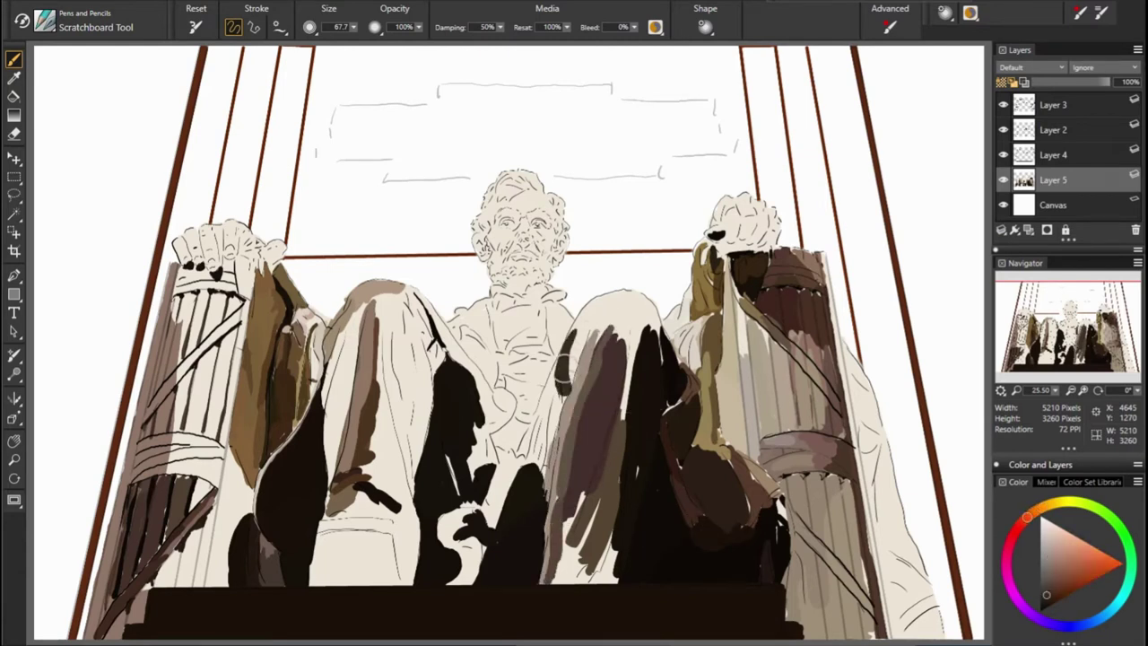
Add tan, grey-brown and small dark touches to the right knee
{"action": "left_click", "coordinate": [578, 359], "text": "alt"}
{"action": "left_click", "coordinate": [763, 319], "text": "alt"}
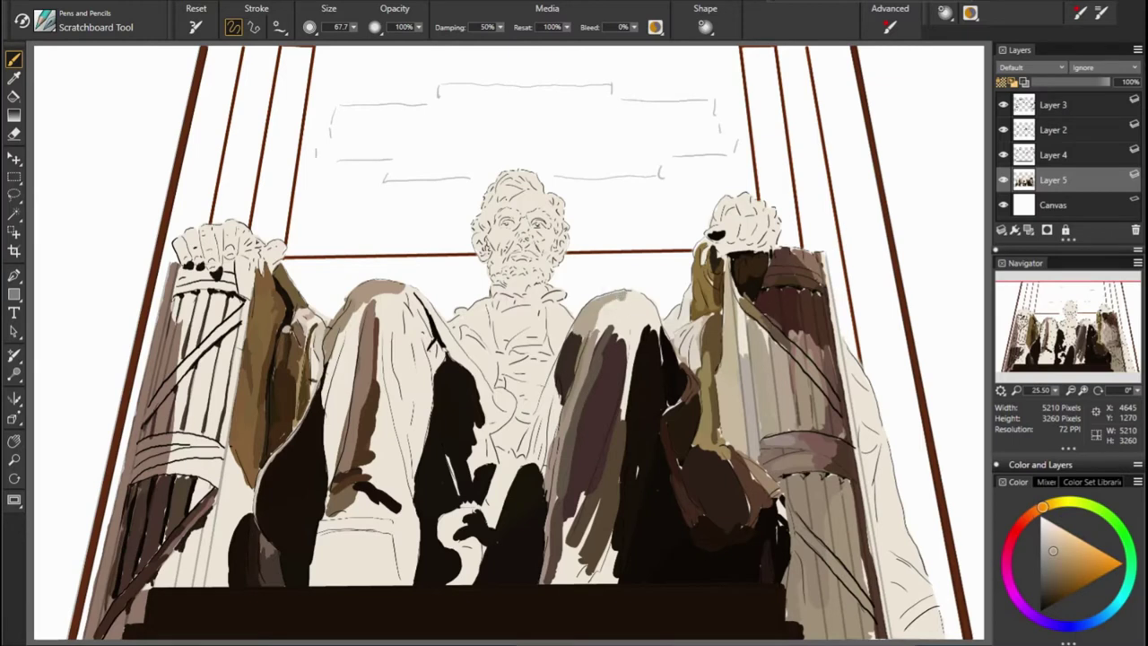
{"action": "mouse_move", "coordinate": [601, 300]}
{"action": "left_mouse_down"}
{"action": "mouse_move", "coordinate": [619, 340]}
{"action": "mouse_move", "coordinate": [659, 359]}
{"action": "mouse_move", "coordinate": [619, 440]}
{"action": "left_mouse_up"}
{"action": "left_click", "coordinate": [808, 306], "text": "alt"}
{"action": "left_click", "coordinate": [630, 329], "text": "alt"}
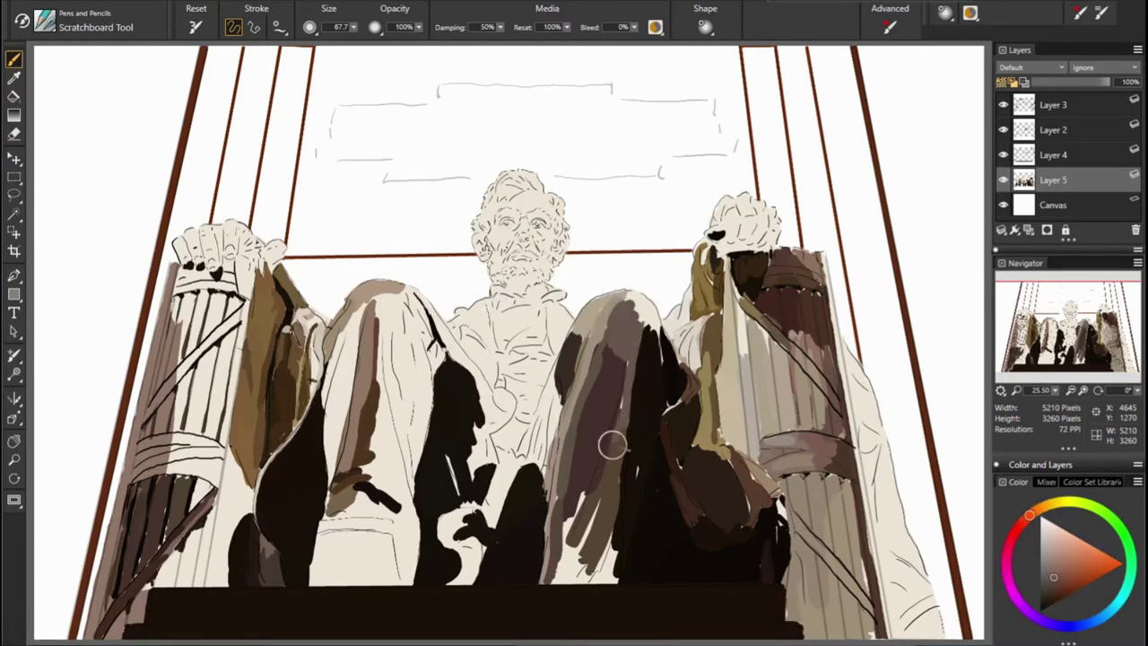
Paint a lighter grey pass down the right knee
{"action": "left_click", "coordinate": [613, 445], "text": "alt"}
{"action": "left_click_drag", "start_coordinate": [633, 346], "coordinate": [619, 413]}
{"action": "left_click_drag", "start_coordinate": [642, 368], "coordinate": [601, 484]}
{"action": "left_click_drag", "start_coordinate": [620, 444], "coordinate": [570, 548]}
{"action": "left_click", "coordinate": [593, 502], "text": "alt"}
{"action": "left_click_drag", "start_coordinate": [601, 466], "coordinate": [584, 578]}
Paint dark brown along the base of the right knee
{"action": "left_click", "coordinate": [684, 513], "text": "alt"}
{"action": "left_click_drag", "start_coordinate": [565, 521], "coordinate": [575, 579]}
{"action": "left_click", "coordinate": [687, 568], "text": "alt"}
{"action": "mouse_move", "coordinate": [578, 502]}
{"action": "left_mouse_down"}
{"action": "mouse_move", "coordinate": [592, 578]}
{"action": "mouse_move", "coordinate": [612, 571]}
{"action": "left_mouse_up"}
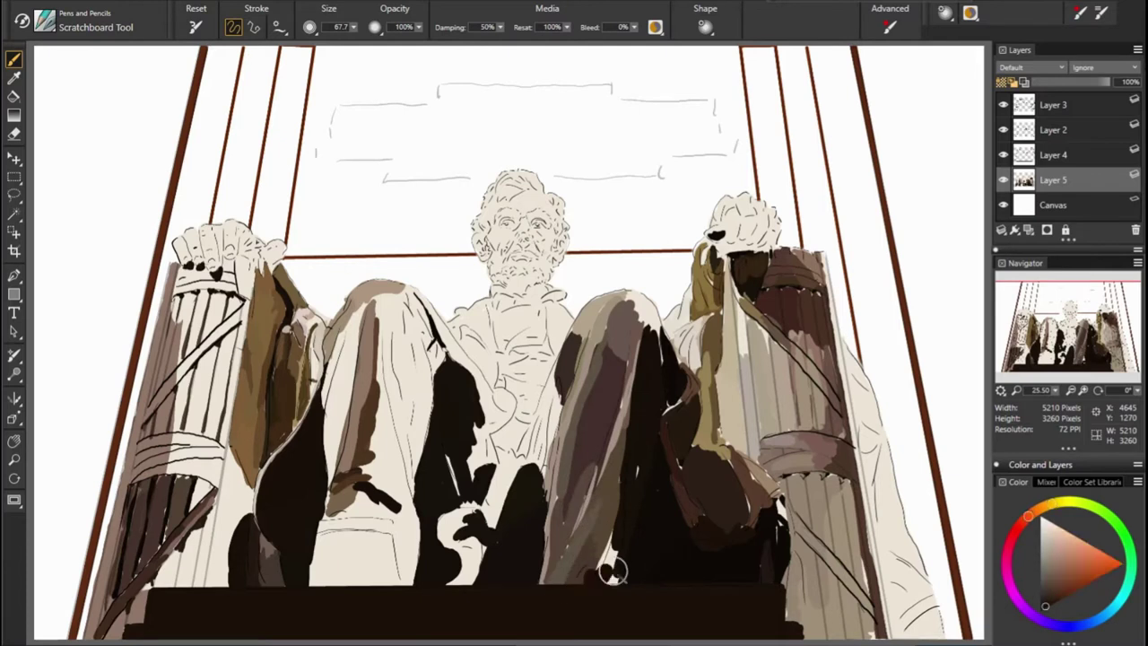
Darken the robe between the knees with a near-black colour
{"action": "left_click", "coordinate": [637, 312], "text": "alt"}
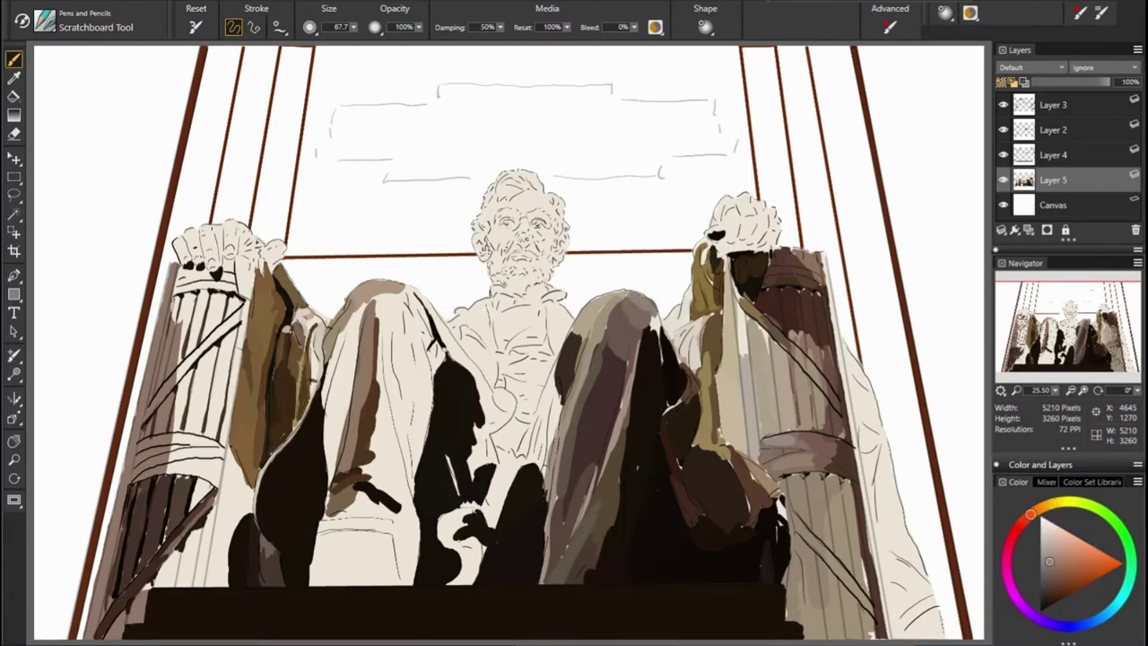
{"action": "left_click", "coordinate": [664, 316], "text": "alt"}
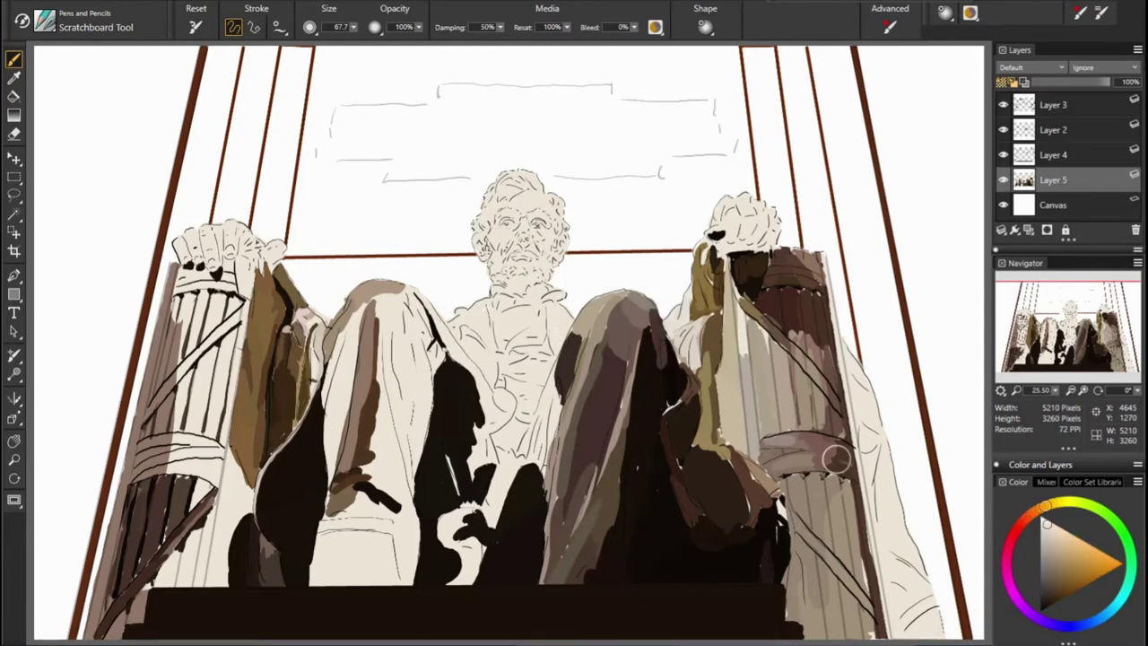
{"action": "left_click", "coordinate": [457, 404], "text": "alt"}
{"action": "left_click_drag", "start_coordinate": [485, 379], "coordinate": [511, 424]}
Pick a red-brown and paint a dark stroke on top of the left knee
{"action": "left_click", "coordinate": [510, 396], "text": "alt"}
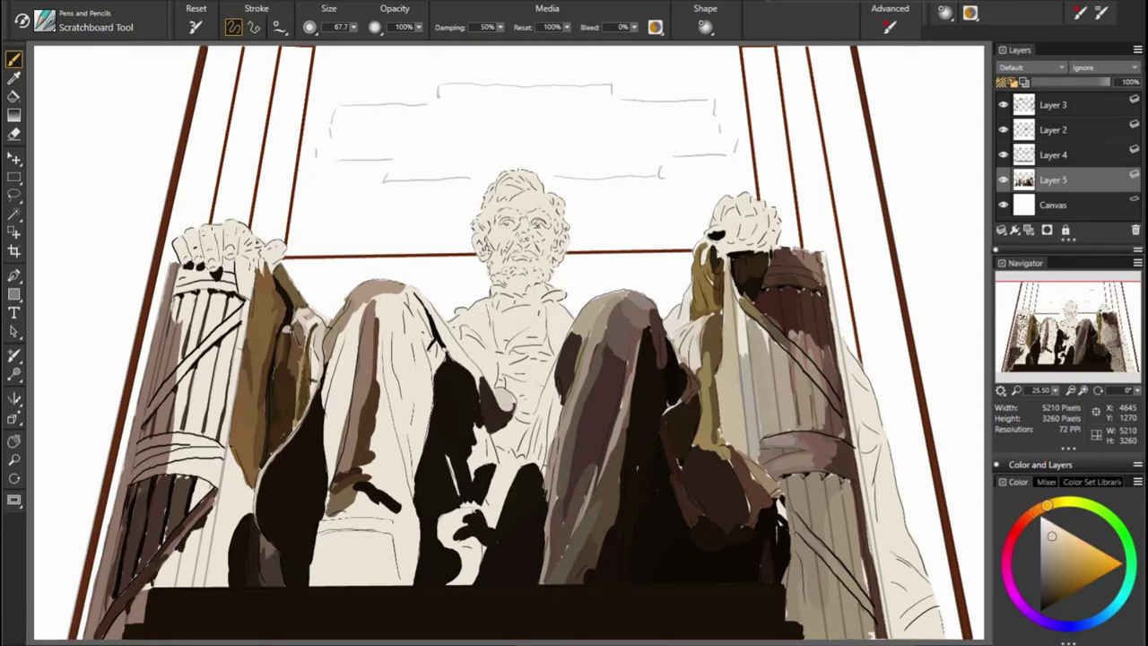
{"action": "left_click", "coordinate": [475, 380], "text": "alt"}
{"action": "left_click", "coordinate": [451, 336], "text": "alt"}
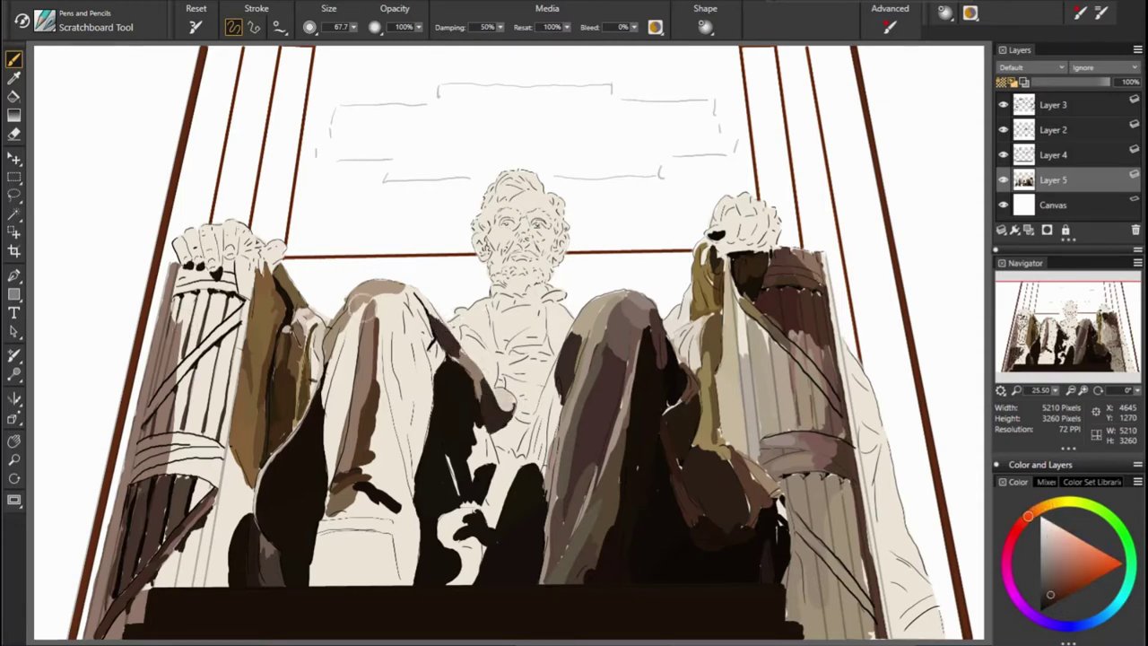
{"action": "left_click", "coordinate": [445, 325], "text": "alt"}
{"action": "mouse_move", "coordinate": [423, 300]}
{"action": "left_mouse_down"}
{"action": "mouse_move", "coordinate": [401, 300]}
{"action": "mouse_move", "coordinate": [417, 412]}
{"action": "left_mouse_up"}
Darken the left knee along its length with darker brown strokes
{"action": "left_click", "coordinate": [542, 372], "text": "alt"}
{"action": "mouse_move", "coordinate": [421, 330]}
{"action": "left_mouse_down"}
{"action": "mouse_move", "coordinate": [421, 448]}
{"action": "mouse_move", "coordinate": [441, 451]}
{"action": "left_mouse_up"}
{"action": "left_click", "coordinate": [442, 334], "text": "alt"}
{"action": "mouse_move", "coordinate": [439, 325]}
{"action": "left_mouse_down"}
{"action": "mouse_move", "coordinate": [428, 309]}
{"action": "mouse_move", "coordinate": [417, 339]}
{"action": "mouse_move", "coordinate": [448, 370]}
{"action": "mouse_move", "coordinate": [413, 427]}
{"action": "left_mouse_up"}
{"action": "left_click", "coordinate": [444, 341], "text": "alt"}
Fill the left knee's shadow with dark brown strokes
{"action": "left_click", "coordinate": [354, 352], "text": "alt"}
{"action": "mouse_move", "coordinate": [395, 327]}
{"action": "left_mouse_down"}
{"action": "mouse_move", "coordinate": [422, 426]}
{"action": "mouse_move", "coordinate": [386, 453]}
{"action": "left_mouse_up"}
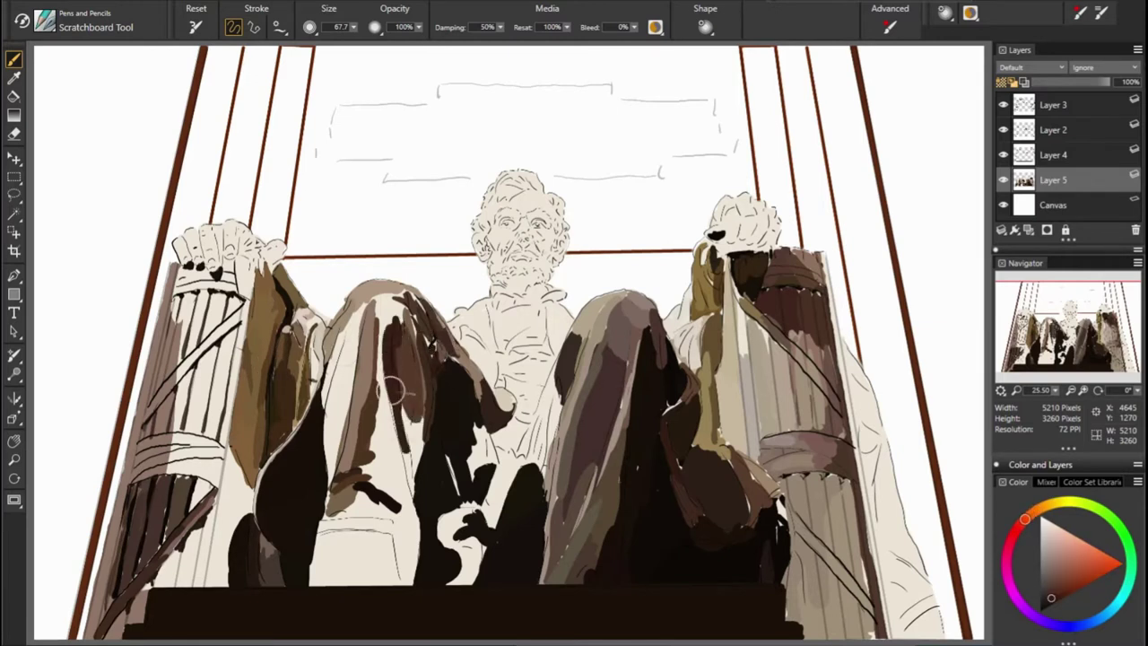
{"action": "mouse_move", "coordinate": [394, 377]}
{"action": "left_mouse_down"}
{"action": "mouse_move", "coordinate": [411, 502]}
{"action": "mouse_move", "coordinate": [404, 466]}
{"action": "left_mouse_up"}
{"action": "left_click", "coordinate": [477, 422], "text": "alt"}
{"action": "left_click_drag", "start_coordinate": [417, 408], "coordinate": [418, 444]}
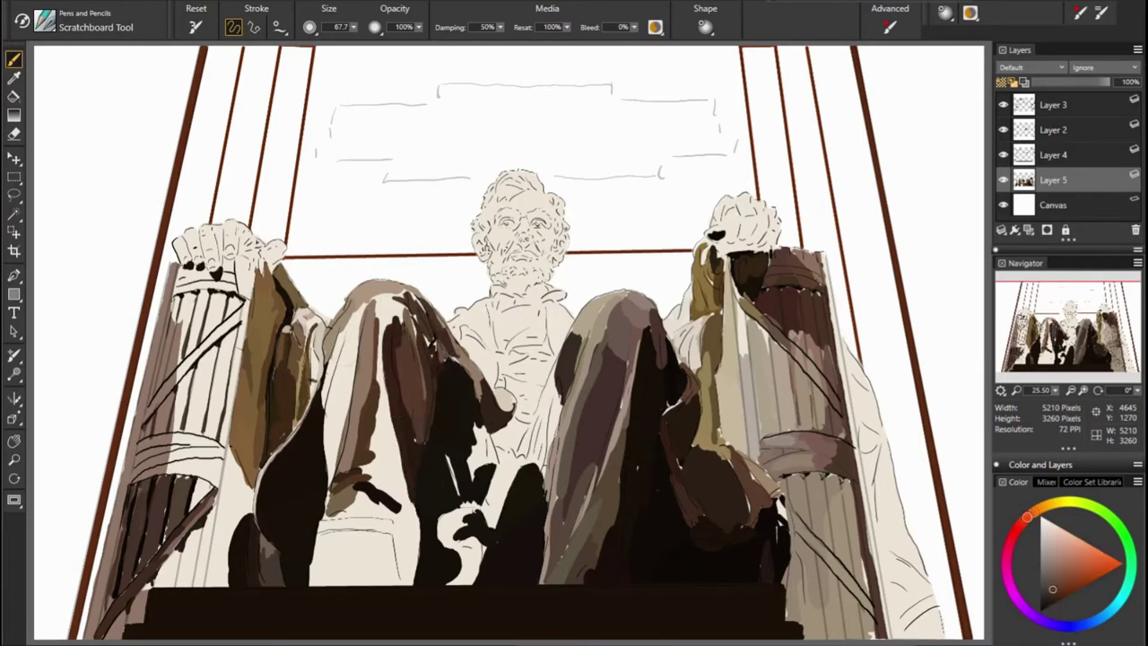
Extend the dark brown knee shadow down the left leg
{"action": "left_click", "coordinate": [273, 342], "text": "alt"}
{"action": "left_click", "coordinate": [399, 301], "text": "alt"}
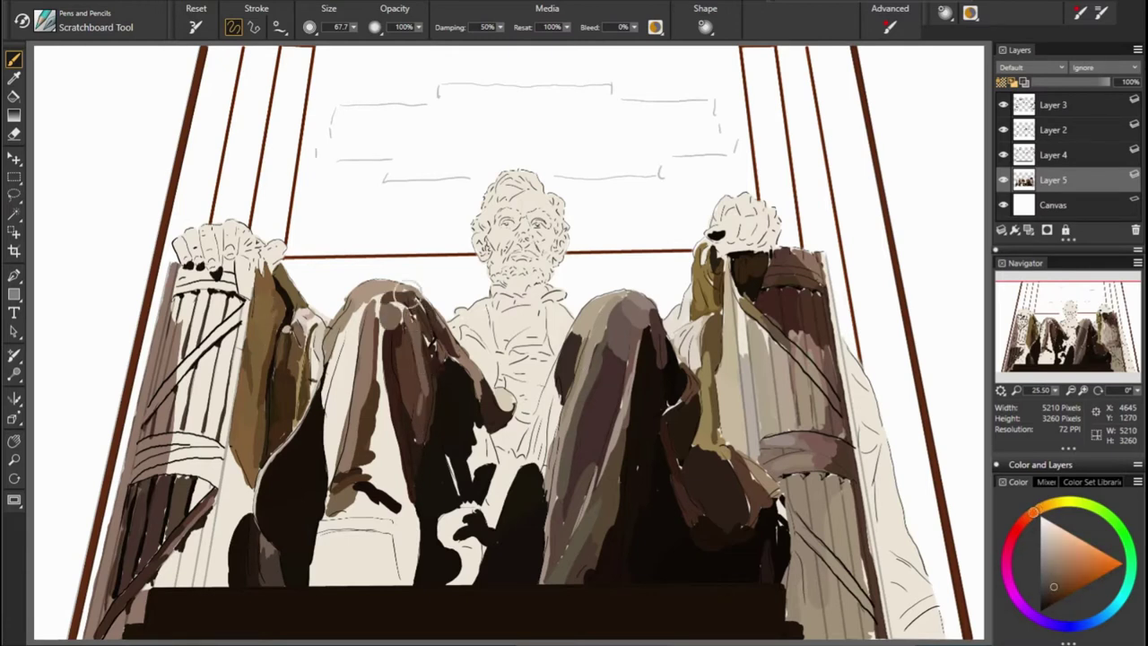
{"action": "left_click_drag", "start_coordinate": [386, 330], "coordinate": [399, 503]}
{"action": "left_click_drag", "start_coordinate": [399, 408], "coordinate": [403, 504]}
{"action": "left_click", "coordinate": [399, 448], "text": "alt"}
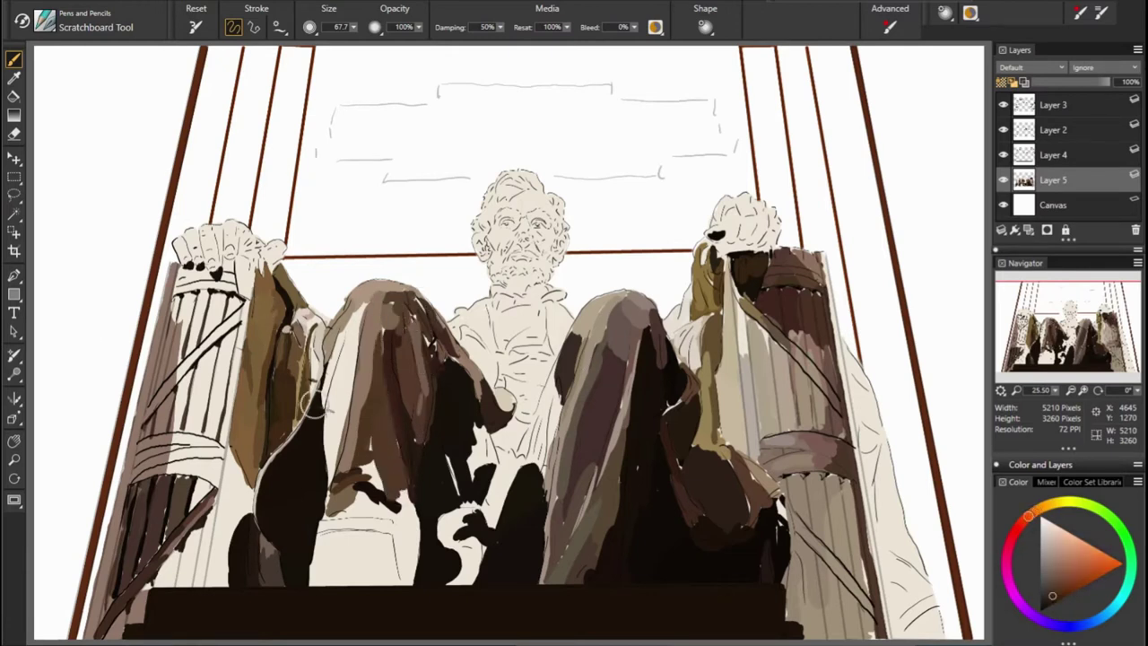
{"action": "left_click_drag", "start_coordinate": [386, 387], "coordinate": [395, 492]}
{"action": "left_click", "coordinate": [384, 376], "text": "alt"}
{"action": "mouse_move", "coordinate": [386, 368]}
{"action": "left_mouse_down"}
{"action": "mouse_move", "coordinate": [392, 458]}
{"action": "mouse_move", "coordinate": [436, 574]}
{"action": "mouse_move", "coordinate": [411, 583]}
{"action": "left_mouse_up"}
Darken the bottom of the left knee shadow with deeper brown strokes
{"action": "left_click", "coordinate": [421, 538], "text": "alt"}
{"action": "left_click_drag", "start_coordinate": [408, 530], "coordinate": [417, 579]}
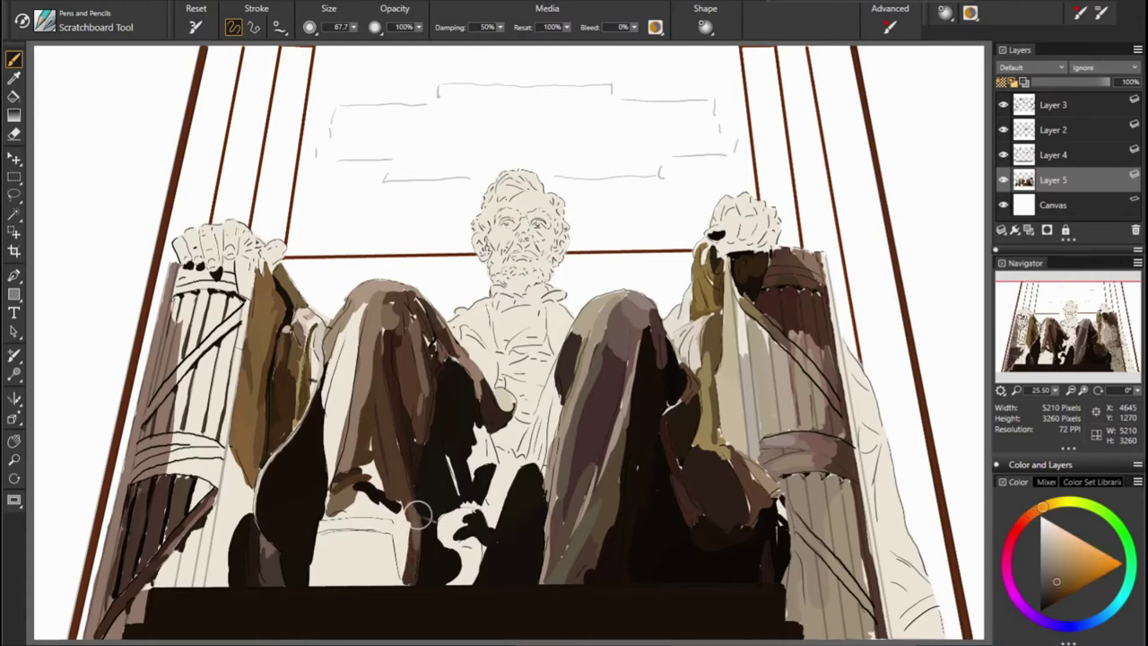
{"action": "left_click", "coordinate": [594, 508], "text": "alt"}
{"action": "left_click_drag", "start_coordinate": [394, 498], "coordinate": [409, 578]}
{"action": "left_click", "coordinate": [292, 464], "text": "alt"}
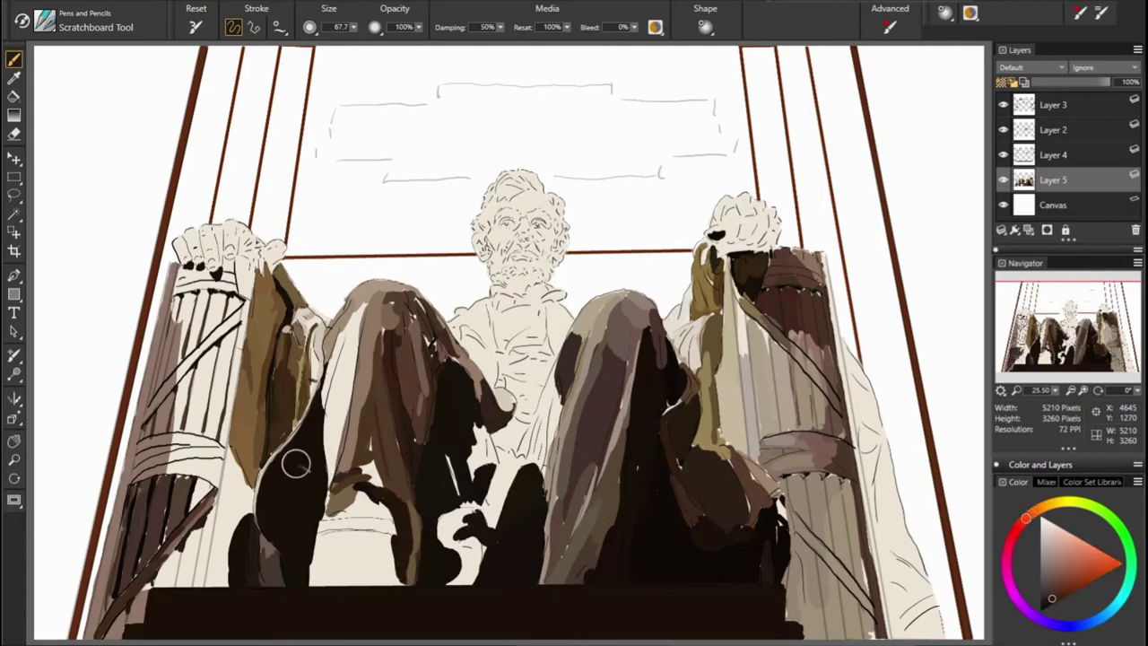
{"action": "left_click_drag", "start_coordinate": [386, 453], "coordinate": [377, 489]}
Brush lighter brown along the left leg's outer edge and robe edge
{"action": "left_click", "coordinate": [248, 361], "text": "alt"}
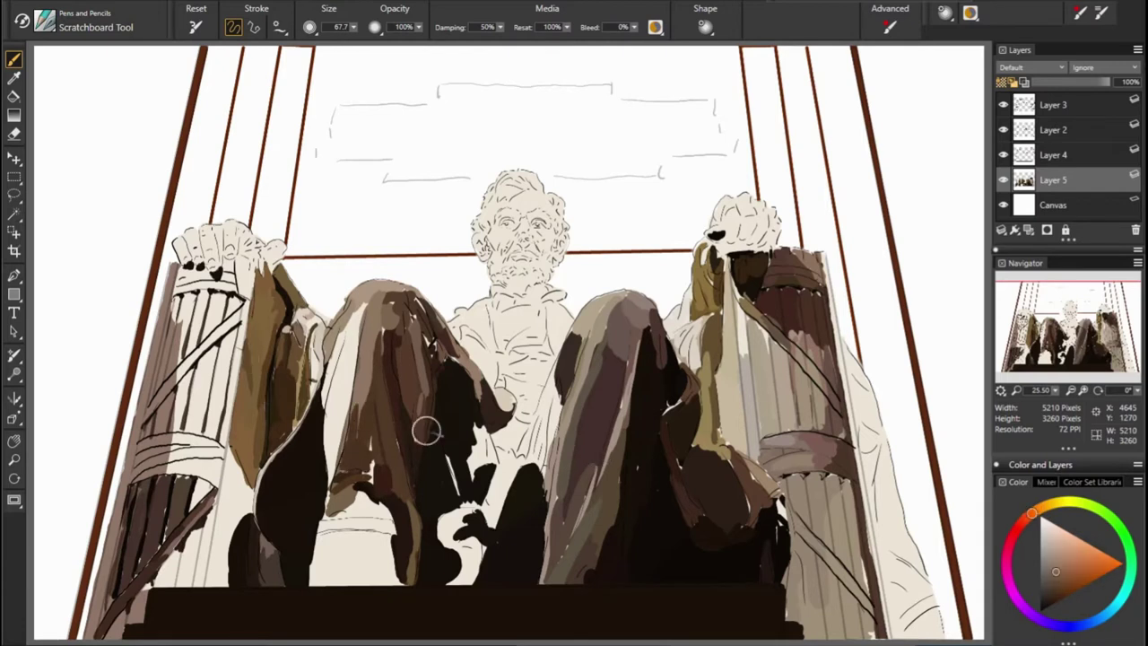
{"action": "mouse_move", "coordinate": [352, 377]}
{"action": "left_mouse_down"}
{"action": "mouse_move", "coordinate": [354, 462]}
{"action": "mouse_move", "coordinate": [386, 518]}
{"action": "left_mouse_up"}
{"action": "left_click", "coordinate": [477, 532], "text": "alt"}
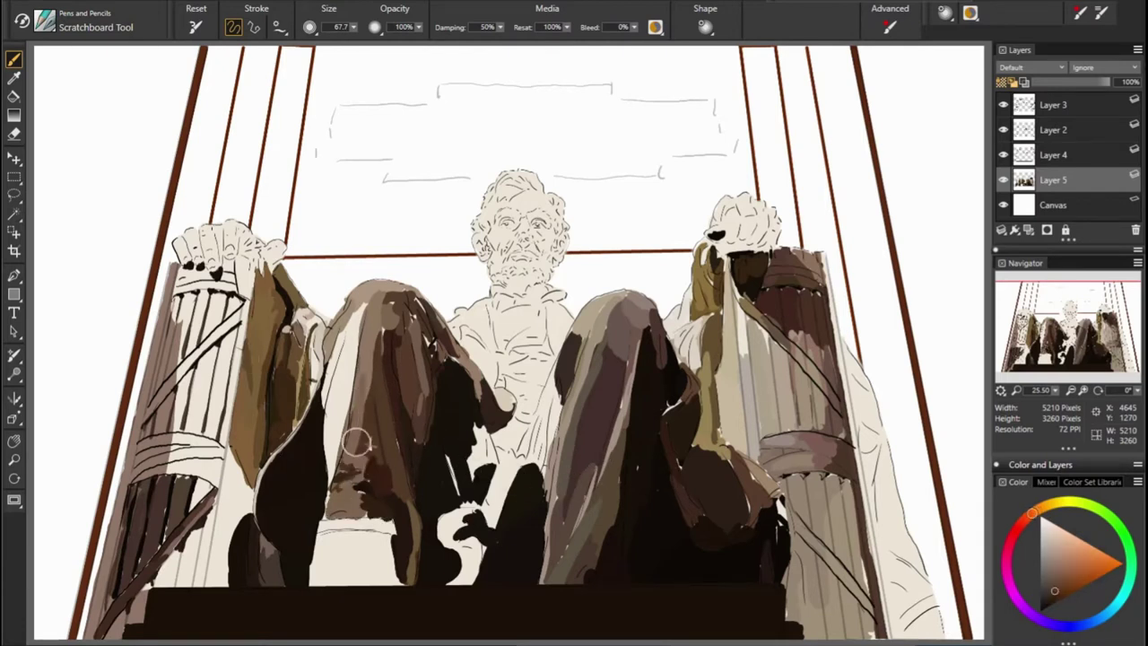
{"action": "left_click_drag", "start_coordinate": [356, 442], "coordinate": [368, 461]}
{"action": "left_click", "coordinate": [259, 329], "text": "alt"}
{"action": "mouse_move", "coordinate": [338, 368]}
{"action": "left_mouse_down"}
{"action": "mouse_move", "coordinate": [355, 435]}
{"action": "mouse_move", "coordinate": [330, 493]}
{"action": "left_mouse_up"}
{"action": "left_click", "coordinate": [448, 389], "text": "alt"}
{"action": "left_click_drag", "start_coordinate": [340, 328], "coordinate": [341, 377]}
Darken the robe edge beside the left column with dark brown strokes
{"action": "left_click", "coordinate": [327, 387], "text": "alt"}
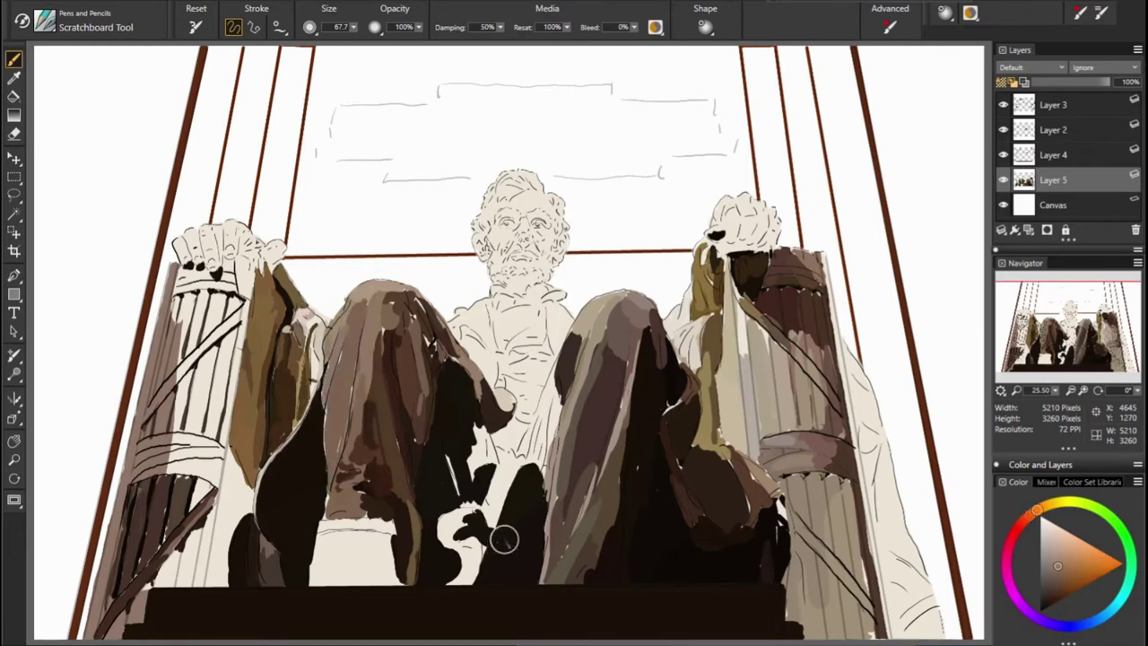
{"action": "left_click", "coordinate": [220, 502], "text": "alt"}
{"action": "left_click_drag", "start_coordinate": [226, 445], "coordinate": [239, 516]}
{"action": "left_click_drag", "start_coordinate": [242, 467], "coordinate": [212, 579]}
Sample several orange-brown colours from the painting and left column
{"action": "left_click", "coordinate": [229, 520], "text": "alt"}
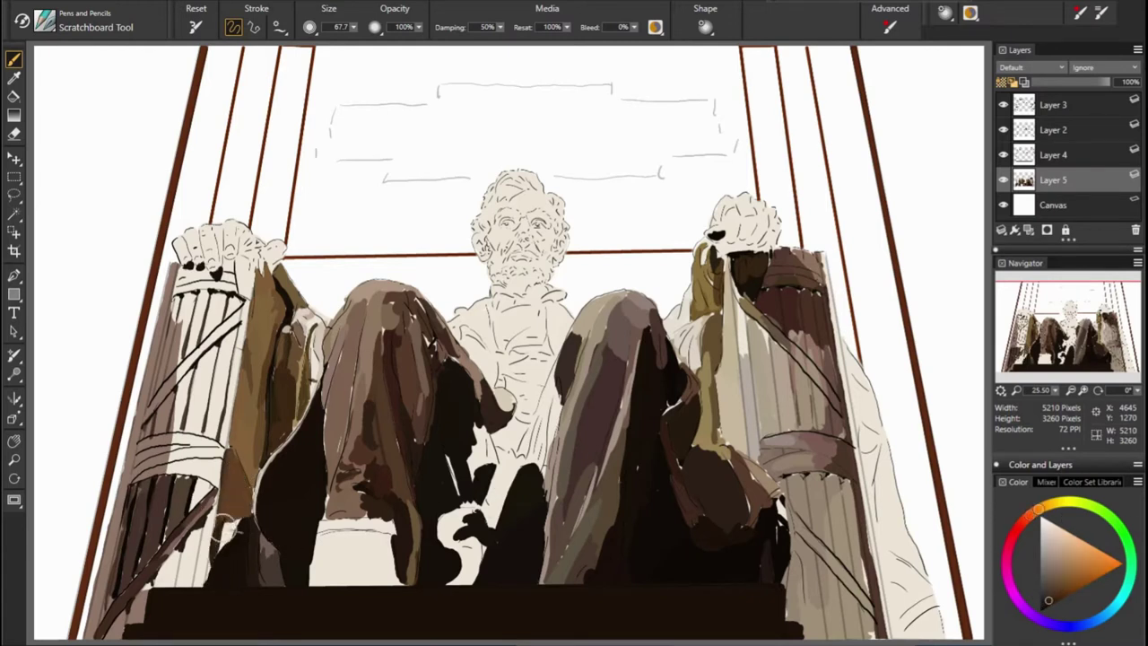
{"action": "left_click", "coordinate": [367, 488], "text": "alt"}
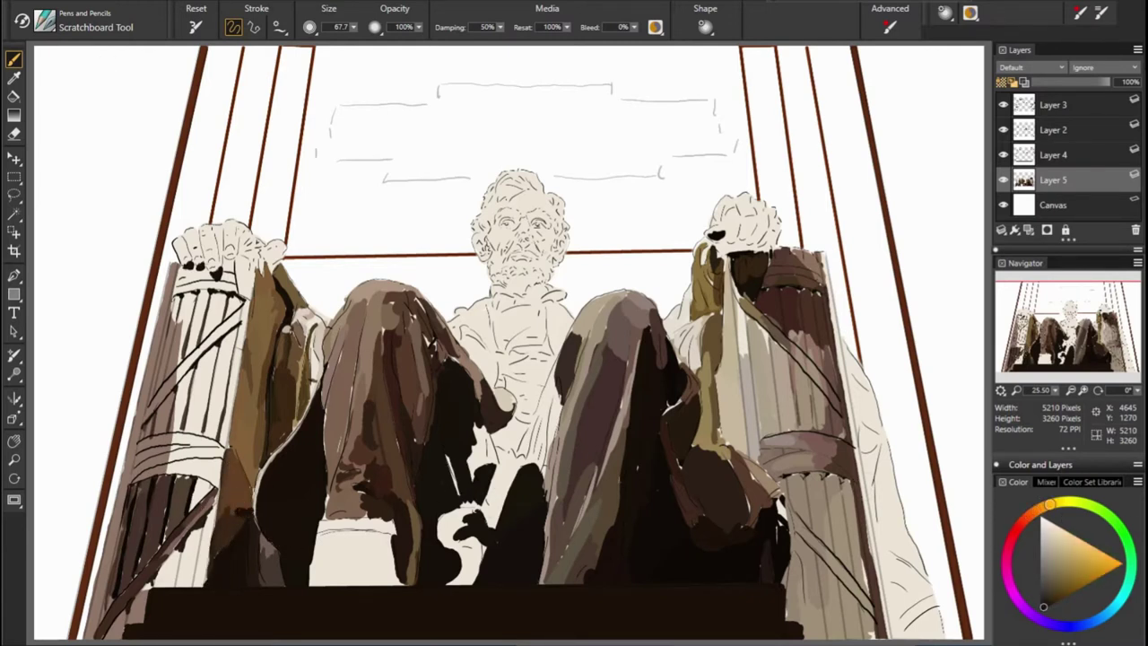
{"action": "left_click", "coordinate": [192, 556], "text": "alt"}
{"action": "left_click", "coordinate": [154, 512], "text": "alt"}
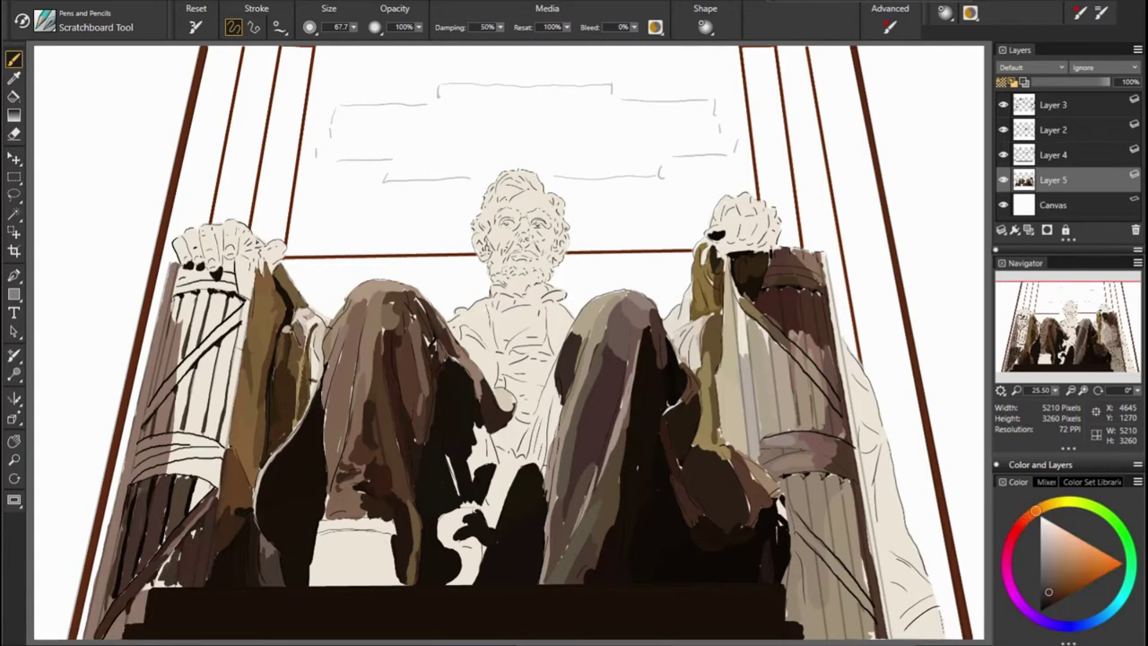
{"action": "left_click", "coordinate": [198, 493], "text": "alt"}
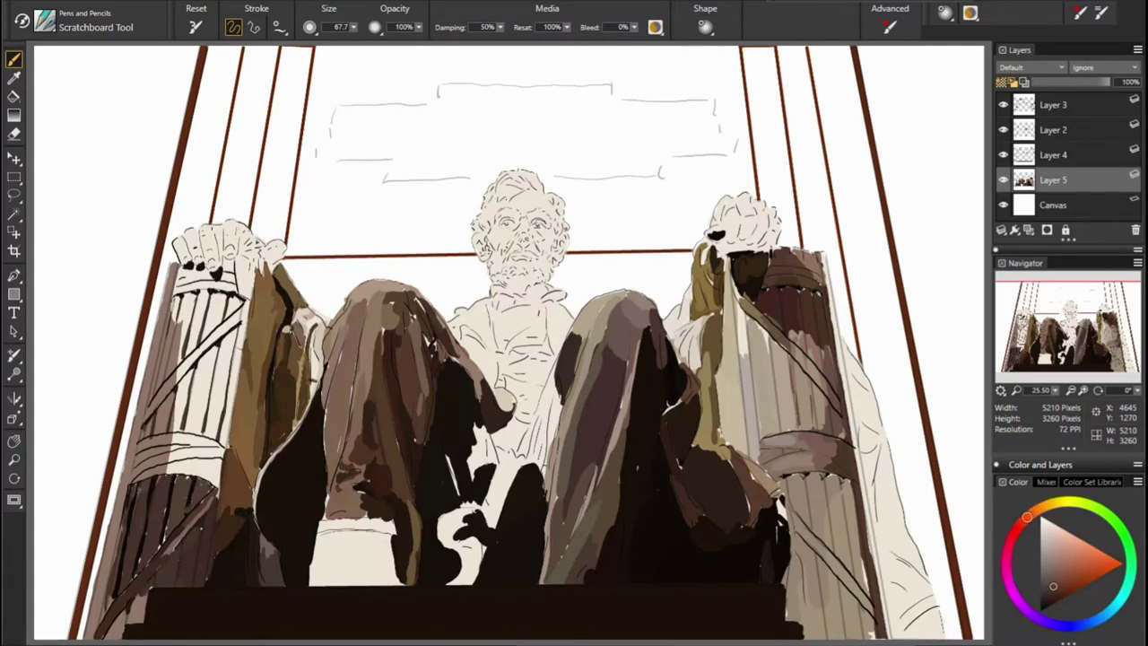
Paint the lower-left column and its wrapping band dark brown
{"action": "left_click_drag", "start_coordinate": [126, 596], "coordinate": [110, 637]}
{"action": "left_click_drag", "start_coordinate": [115, 539], "coordinate": [92, 630]}
{"action": "left_click_drag", "start_coordinate": [130, 483], "coordinate": [94, 633]}
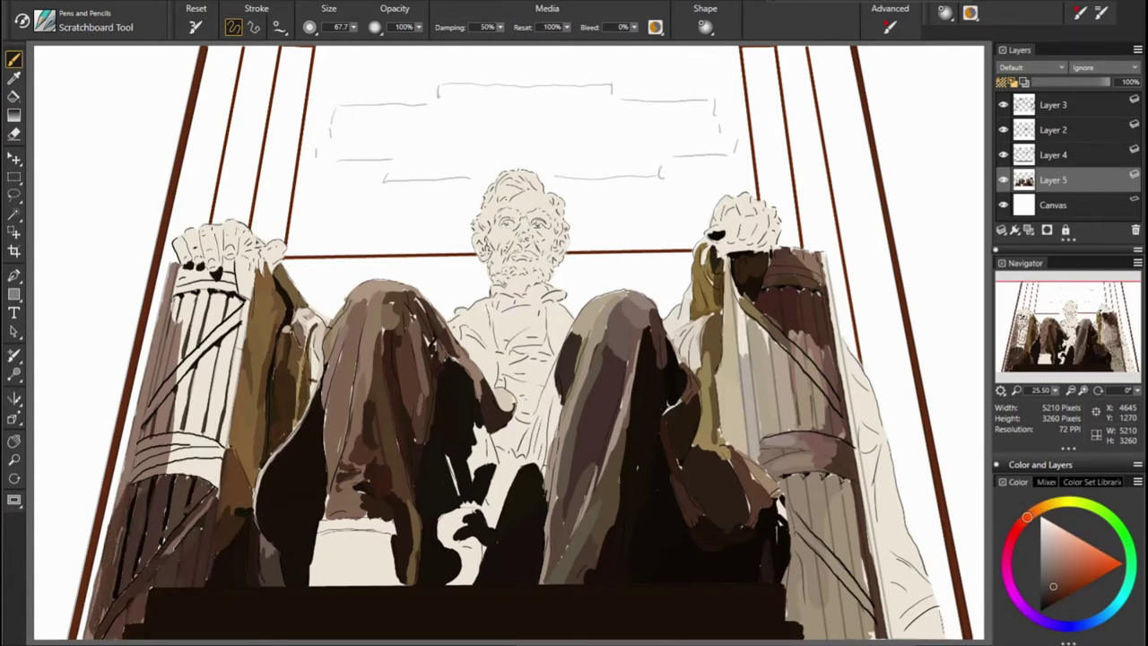
{"action": "left_click_drag", "start_coordinate": [153, 440], "coordinate": [117, 518]}
{"action": "left_click", "coordinate": [175, 432], "text": "alt"}
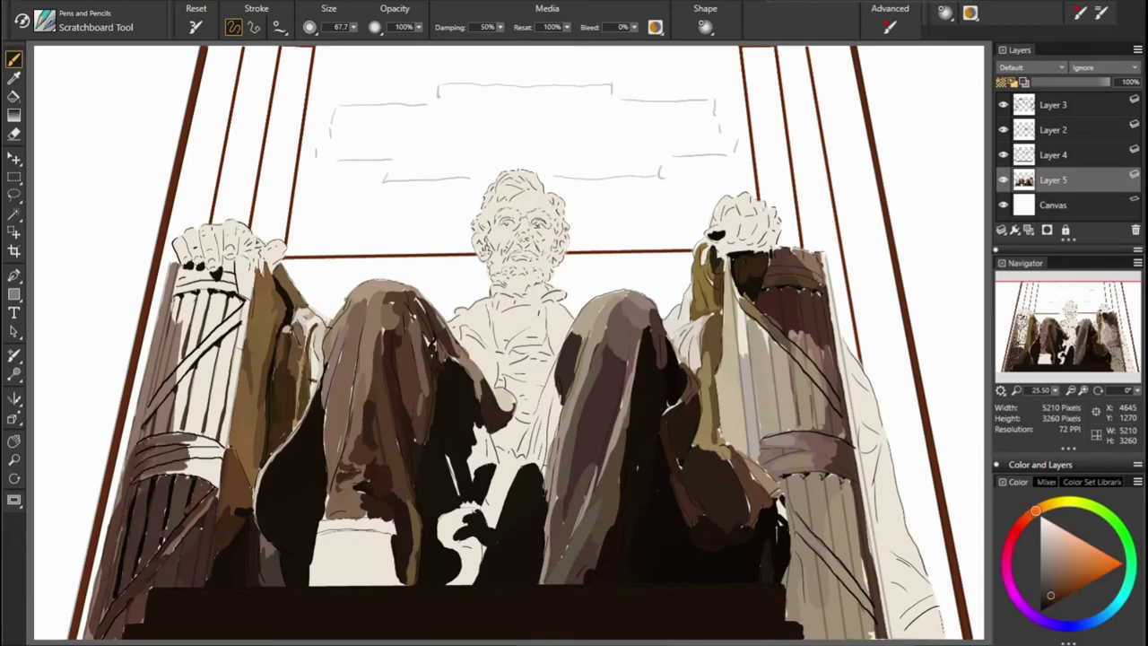
{"action": "mouse_move", "coordinate": [159, 473]}
{"action": "left_mouse_down"}
{"action": "mouse_move", "coordinate": [217, 454]}
{"action": "mouse_move", "coordinate": [232, 434]}
{"action": "mouse_move", "coordinate": [197, 487]}
{"action": "left_mouse_up"}
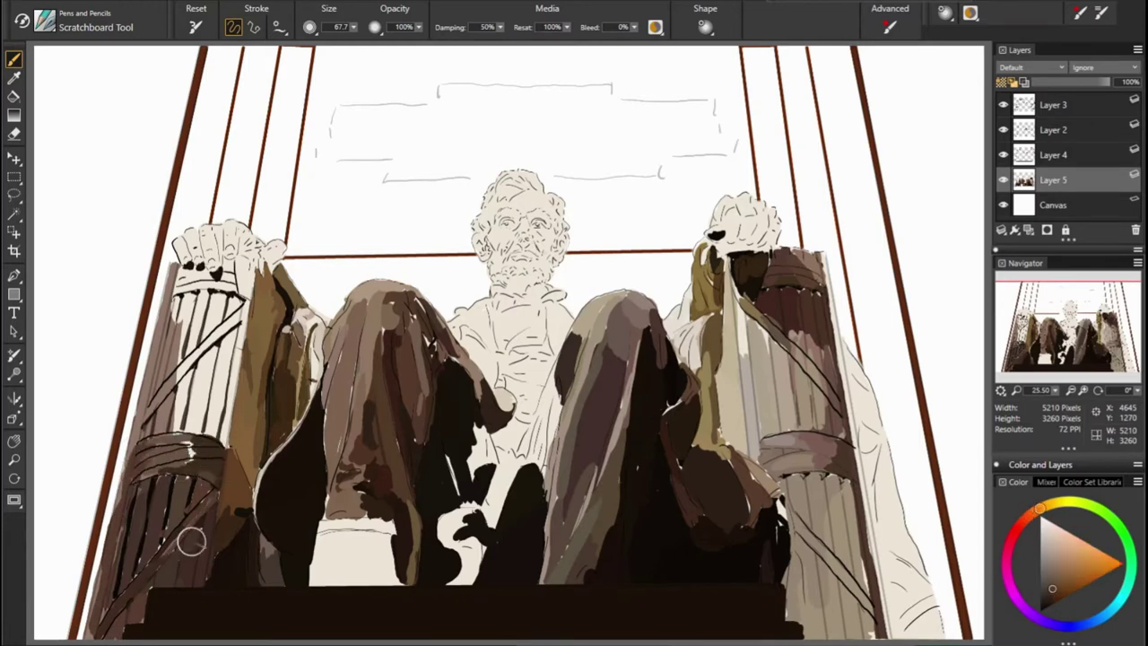
Darken the pale streaks up the left column to its top
{"action": "left_click", "coordinate": [706, 439], "text": "alt"}
{"action": "left_click_drag", "start_coordinate": [214, 435], "coordinate": [241, 328]}
{"action": "left_click_drag", "start_coordinate": [179, 411], "coordinate": [255, 307]}
{"action": "mouse_move", "coordinate": [230, 355]}
{"action": "left_mouse_down"}
{"action": "mouse_move", "coordinate": [257, 324]}
{"action": "mouse_move", "coordinate": [244, 289]}
{"action": "left_mouse_up"}
{"action": "mouse_move", "coordinate": [164, 370]}
{"action": "left_mouse_down"}
{"action": "mouse_move", "coordinate": [212, 274]}
{"action": "mouse_move", "coordinate": [251, 271]}
{"action": "mouse_move", "coordinate": [239, 260]}
{"action": "left_mouse_up"}
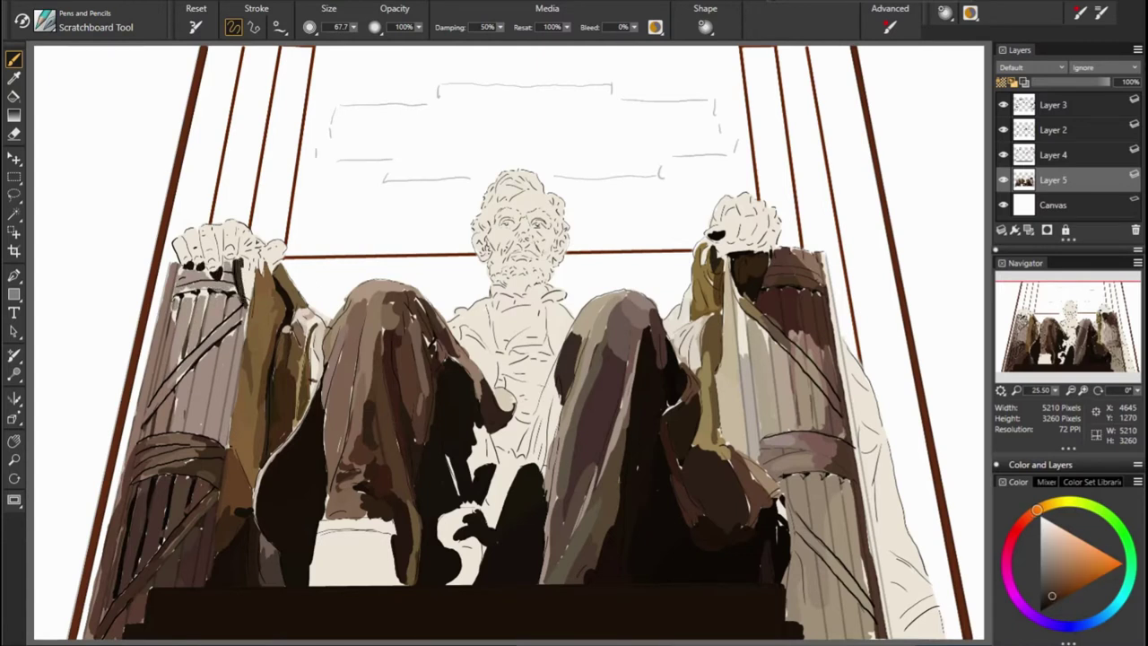
{"action": "left_click_drag", "start_coordinate": [260, 305], "coordinate": [266, 258]}
Deepen the dark shadows on the lower robe at the left leg's bottom
{"action": "left_click", "coordinate": [323, 539], "text": "alt"}
{"action": "mouse_move", "coordinate": [322, 533]}
{"action": "left_mouse_down"}
{"action": "mouse_move", "coordinate": [321, 583]}
{"action": "mouse_move", "coordinate": [394, 538]}
{"action": "left_mouse_up"}
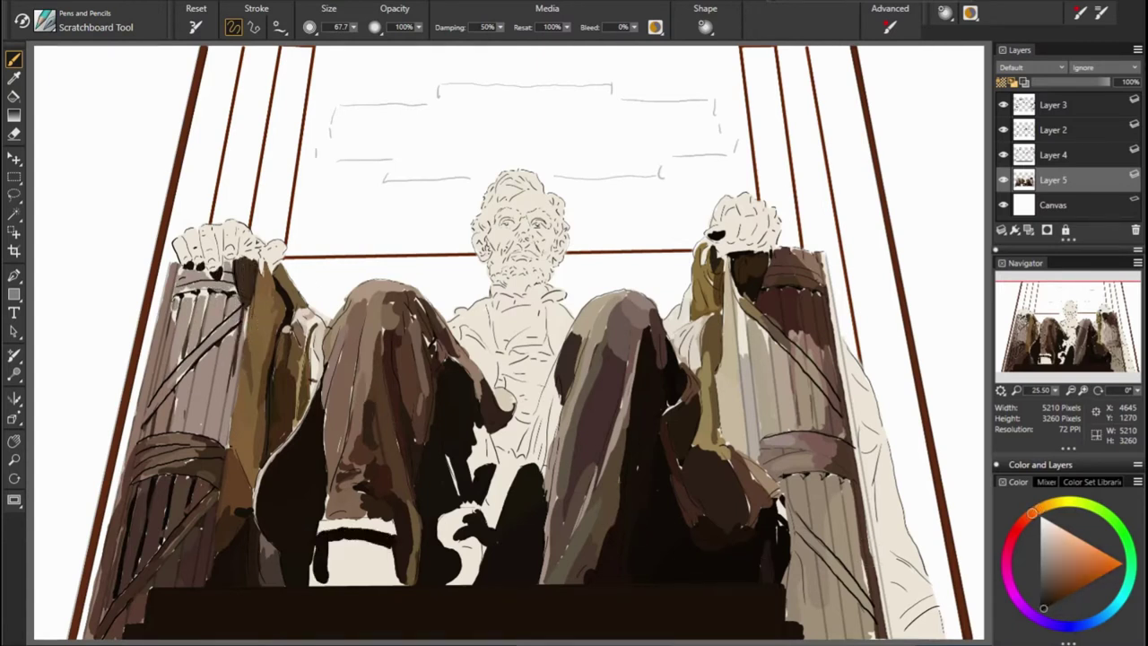
{"action": "mouse_move", "coordinate": [323, 531]}
{"action": "left_mouse_down"}
{"action": "mouse_move", "coordinate": [391, 531]}
{"action": "mouse_move", "coordinate": [326, 485]}
{"action": "left_mouse_up"}
{"action": "left_click", "coordinate": [333, 511], "text": "alt"}
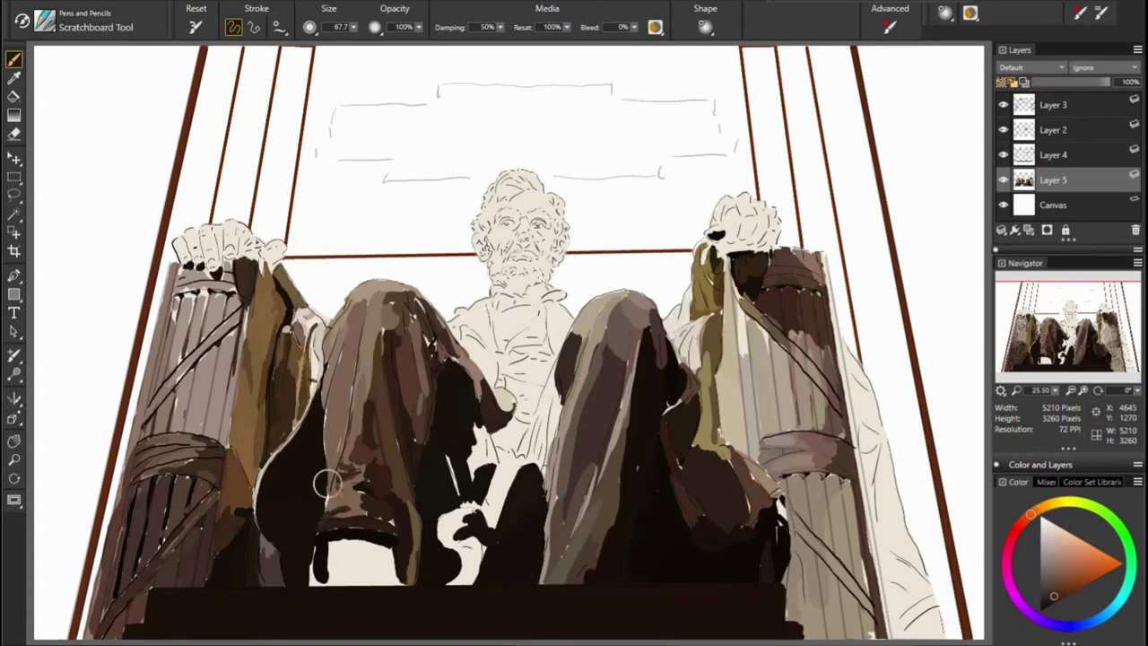
{"action": "left_click", "coordinate": [209, 480], "text": "alt"}
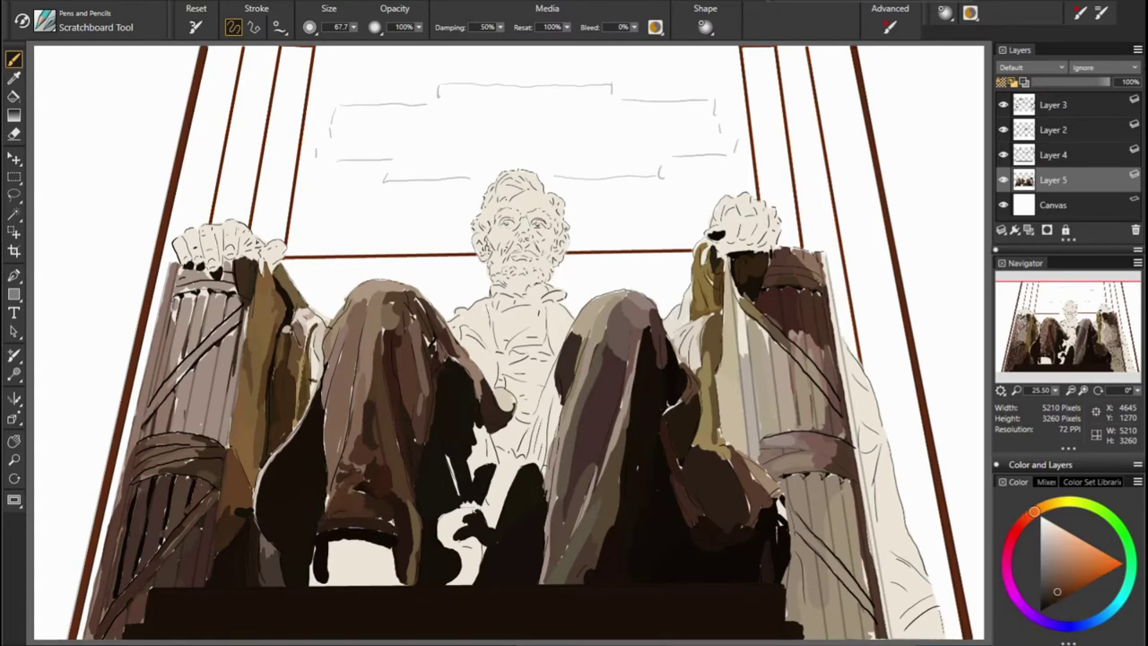
{"action": "left_click", "coordinate": [395, 455], "text": "alt"}
{"action": "left_click", "coordinate": [365, 468], "text": "alt"}
{"action": "left_click_drag", "start_coordinate": [336, 438], "coordinate": [329, 499]}
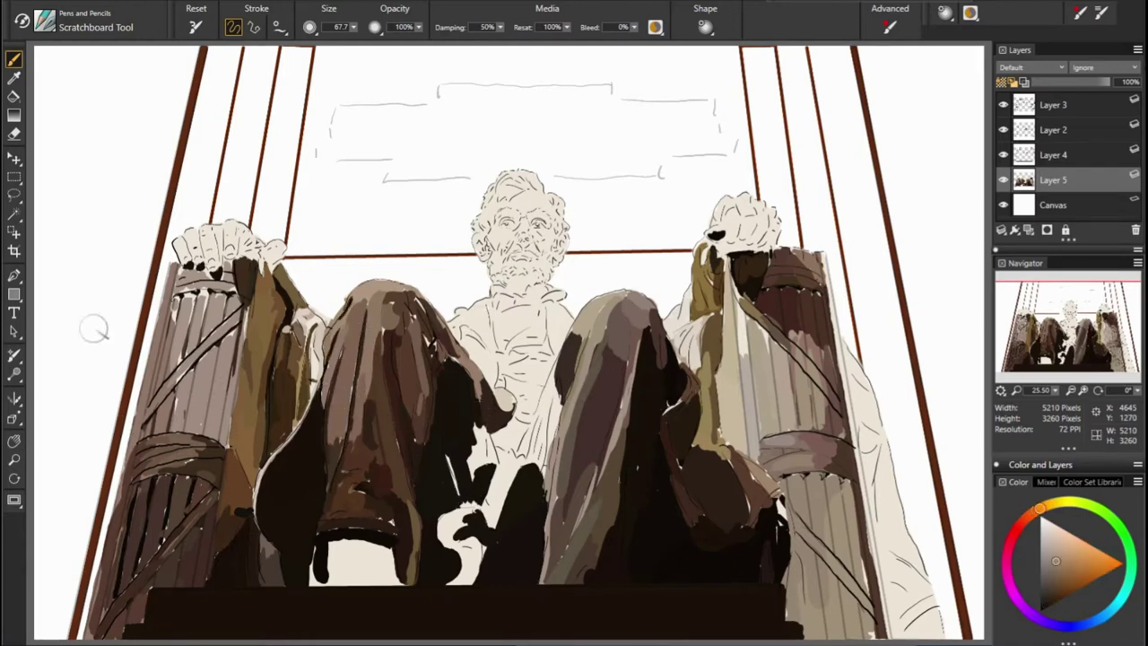
Paint a near-black shadow under the left hooded figure
{"action": "left_click", "coordinate": [382, 277], "text": "alt"}
{"action": "left_click", "coordinate": [572, 360], "text": "alt"}
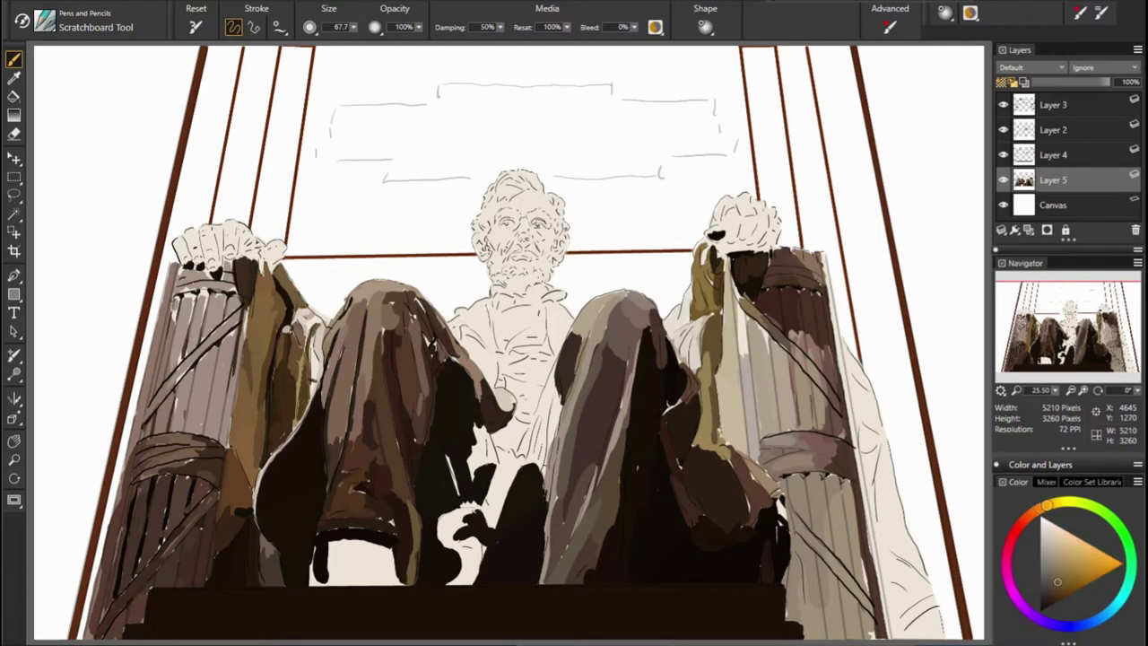
{"action": "left_click", "coordinate": [310, 345], "text": "alt"}
{"action": "left_click", "coordinate": [796, 554], "text": "alt"}
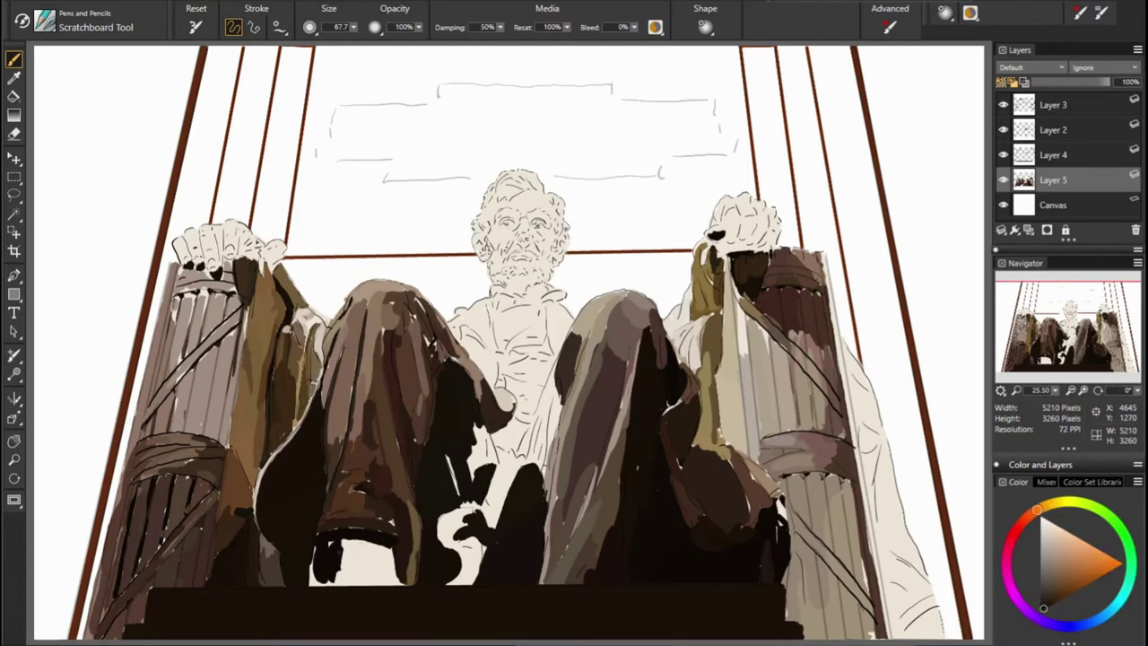
{"action": "left_click_drag", "start_coordinate": [336, 543], "coordinate": [391, 583]}
Fill the white gap between the dark figures with sampled brown
{"action": "left_click", "coordinate": [308, 533], "text": "alt"}
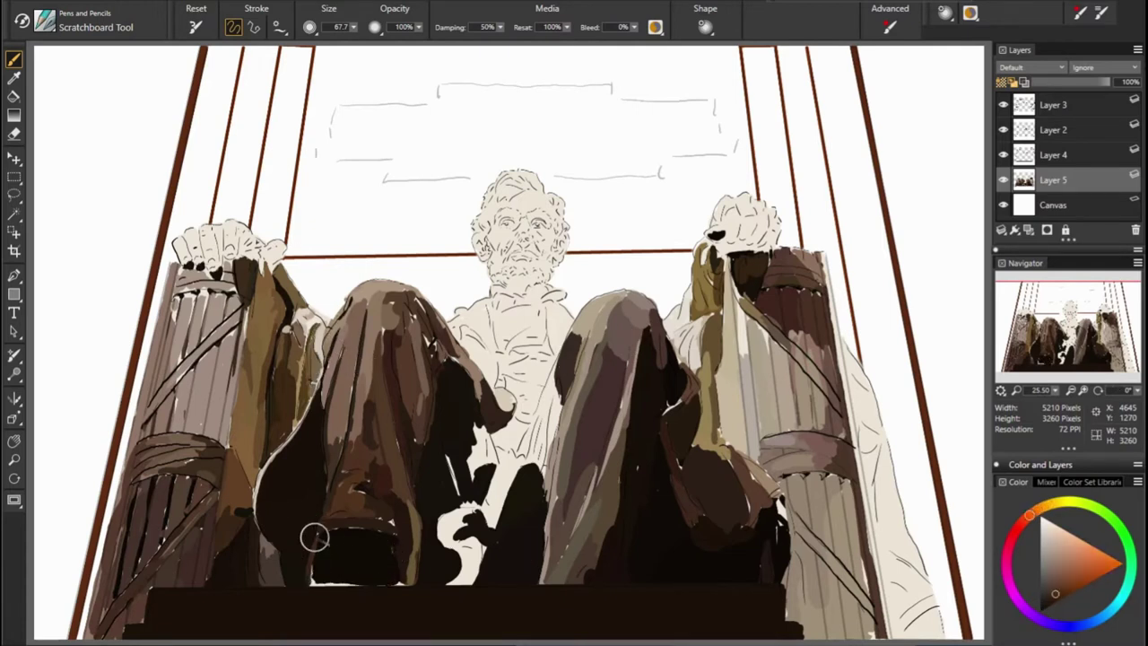
{"action": "left_click", "coordinate": [407, 530], "text": "alt"}
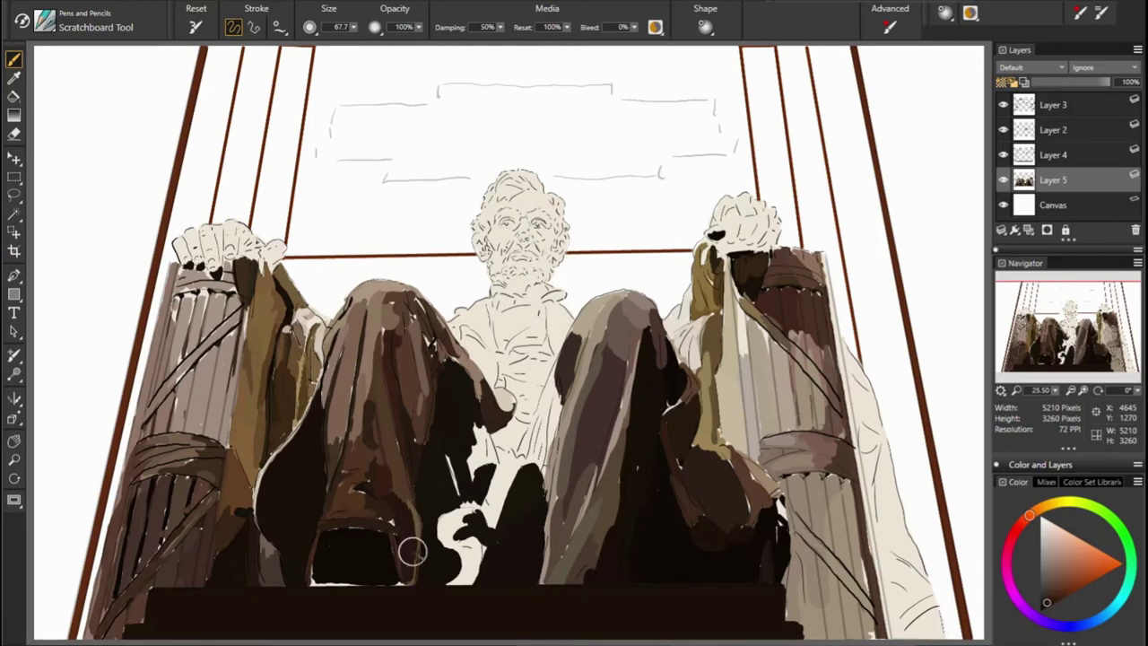
{"action": "left_click", "coordinate": [495, 563], "text": "alt"}
{"action": "left_click", "coordinate": [359, 554], "text": "alt"}
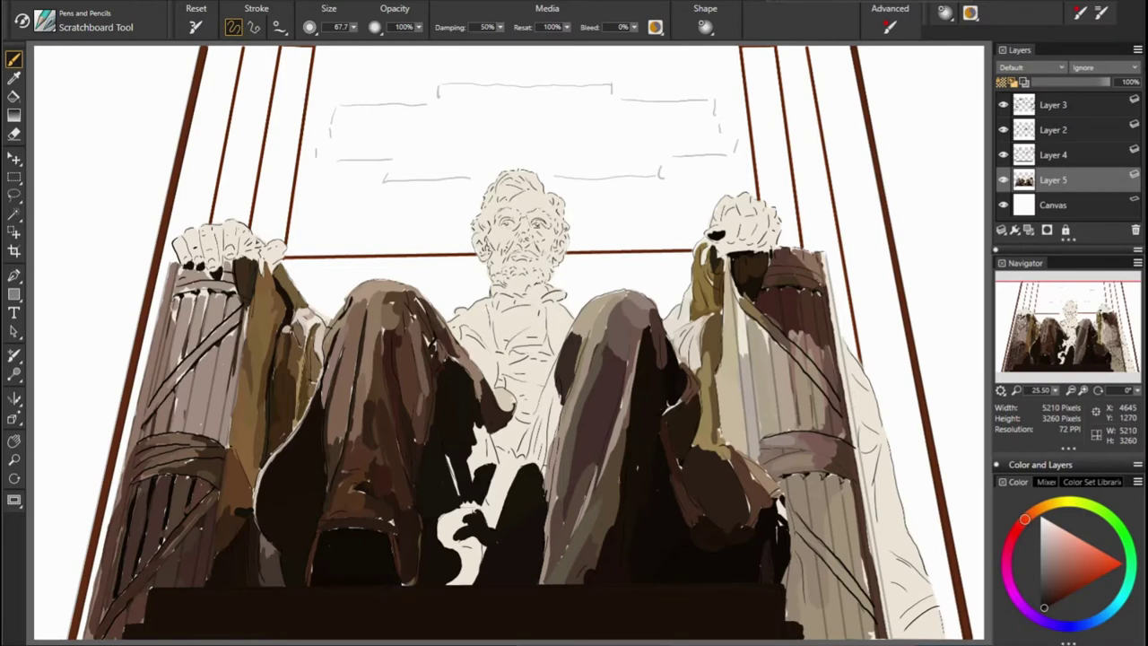
{"action": "left_click", "coordinate": [408, 593], "text": "alt"}
{"action": "left_click", "coordinate": [480, 507], "text": "alt"}
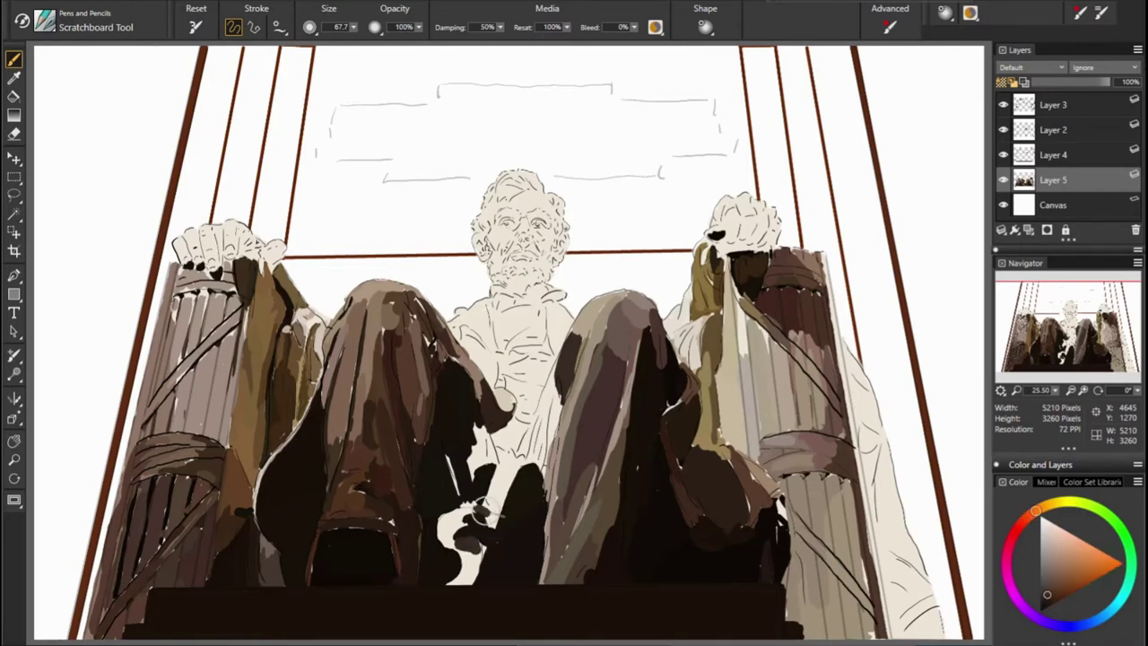
{"action": "left_click", "coordinate": [489, 504], "text": "alt"}
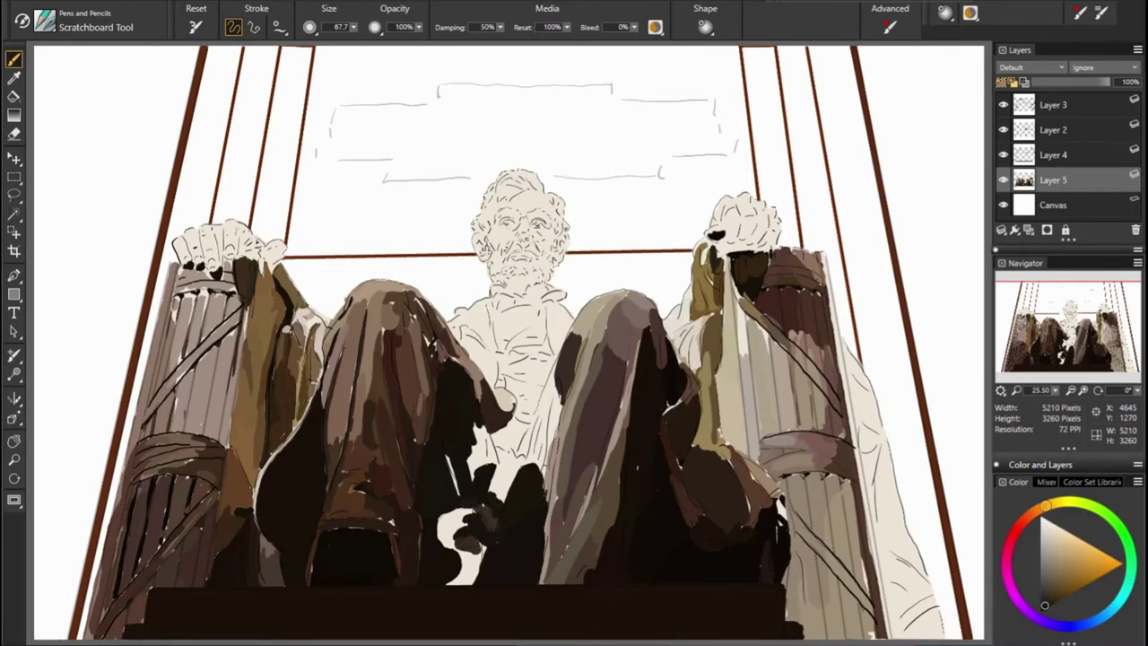
{"action": "left_click_drag", "start_coordinate": [461, 508], "coordinate": [453, 549]}
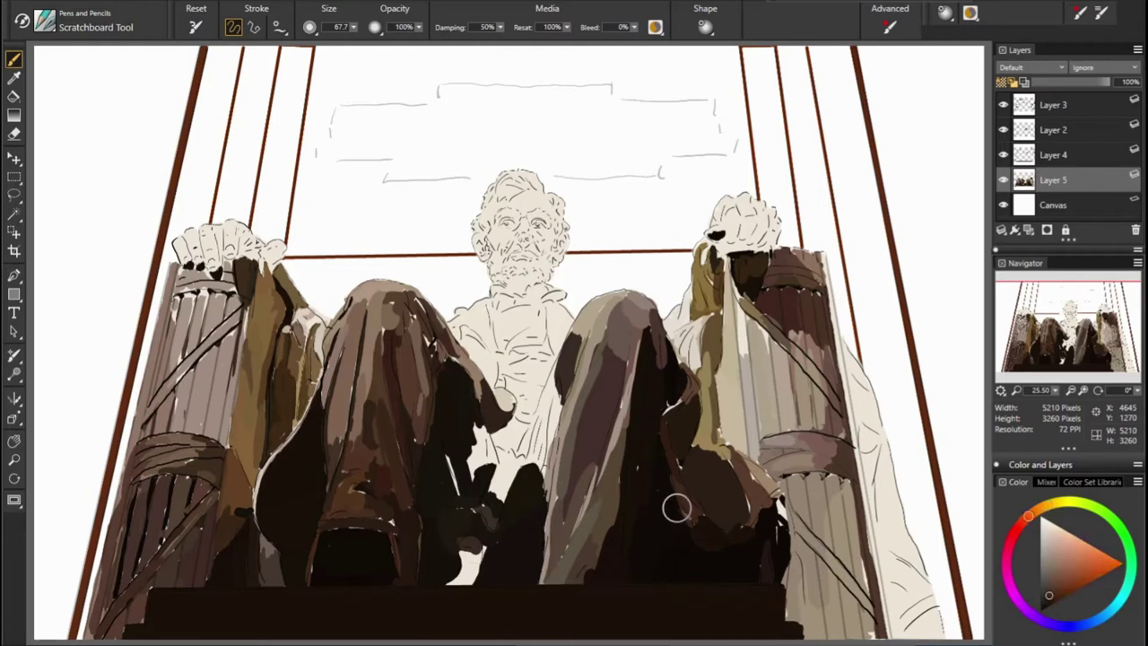
Darken the area higher up between the figures
{"action": "left_click", "coordinate": [539, 498], "text": "alt"}
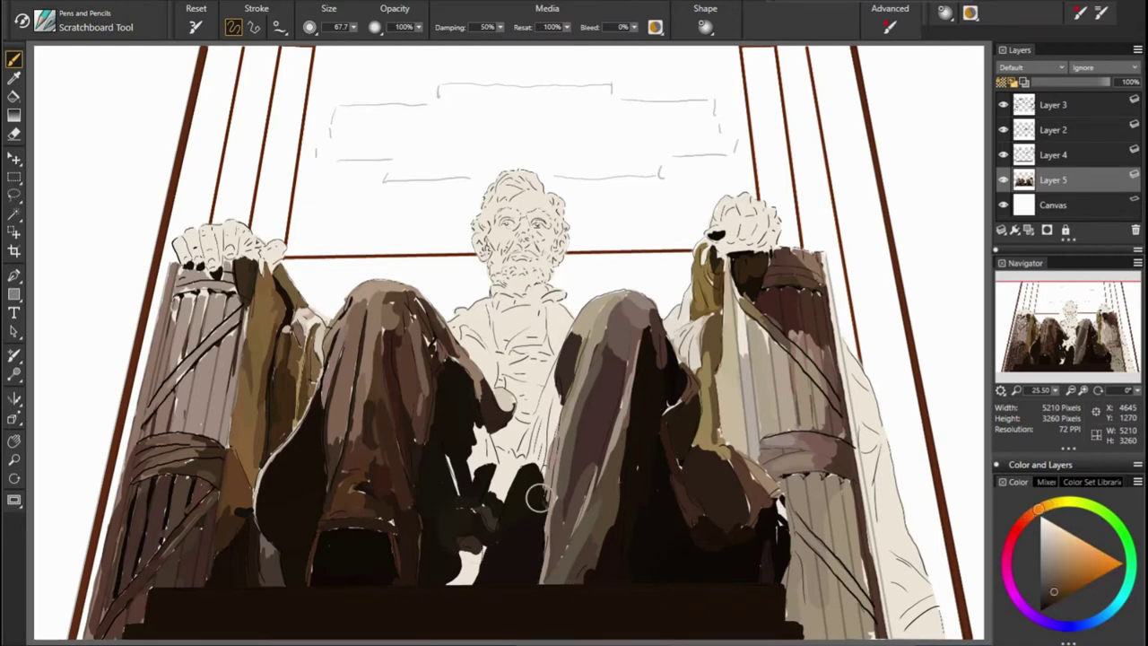
{"action": "left_click", "coordinate": [692, 537], "text": "alt"}
{"action": "left_click", "coordinate": [341, 522], "text": "alt"}
{"action": "left_click", "coordinate": [257, 486], "text": "alt"}
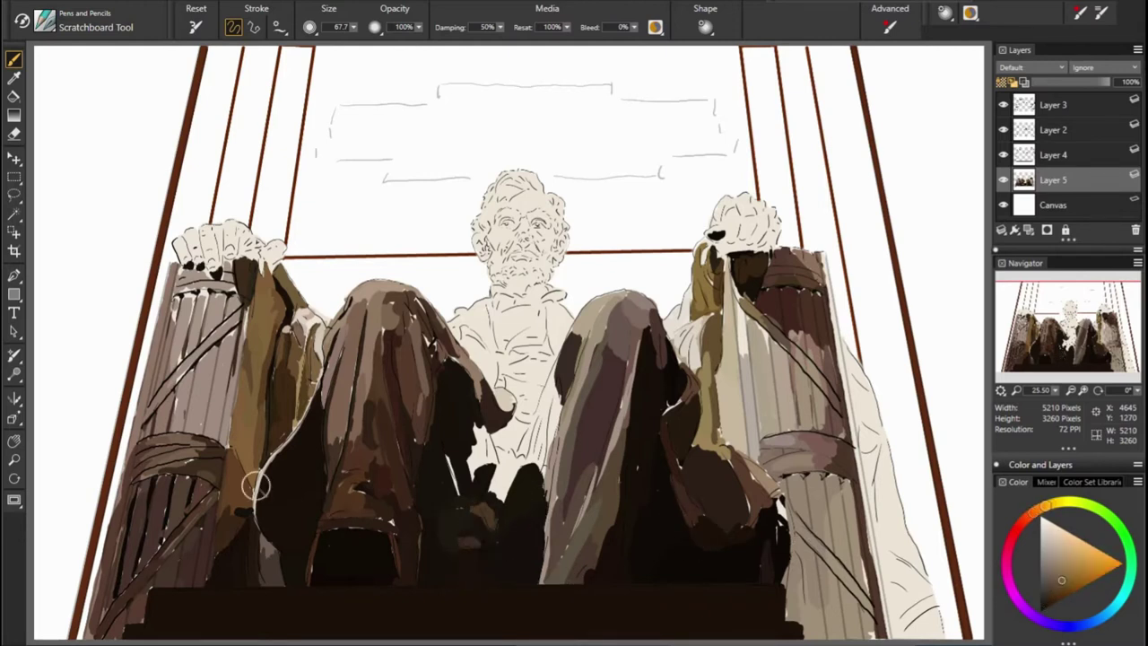
{"action": "mouse_move", "coordinate": [494, 426]}
{"action": "left_mouse_down"}
{"action": "mouse_move", "coordinate": [494, 466]}
{"action": "mouse_move", "coordinate": [474, 480]}
{"action": "left_mouse_up"}
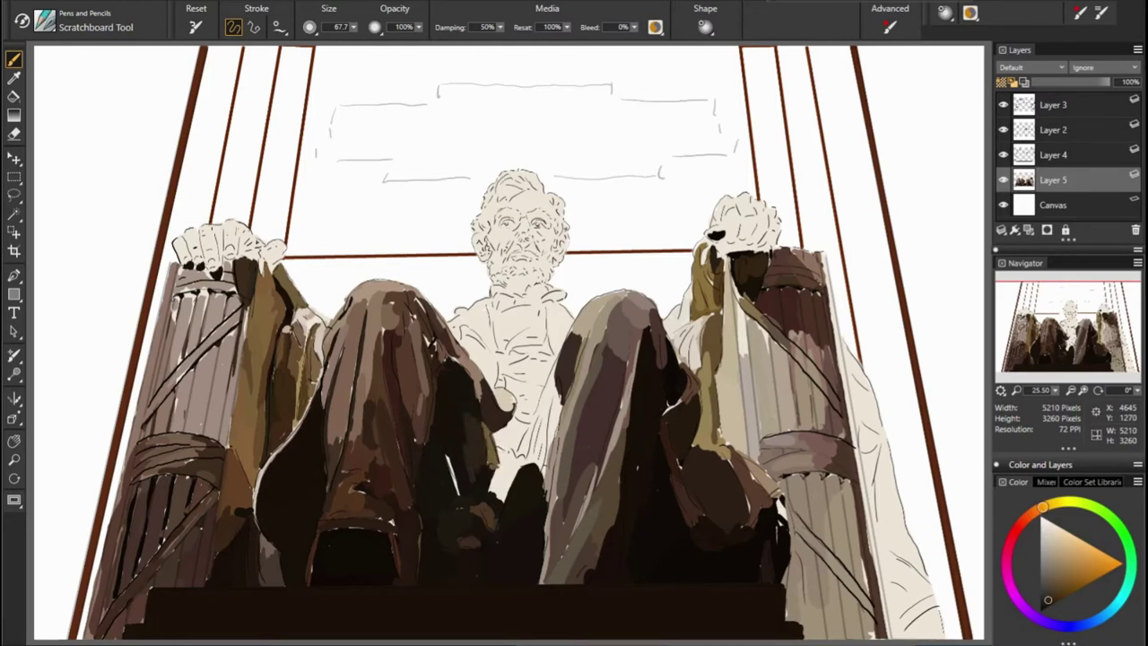
Darken the left edge of the central hooded figure
{"action": "left_click", "coordinate": [505, 455], "text": "alt"}
{"action": "left_click", "coordinate": [583, 431], "text": "alt"}
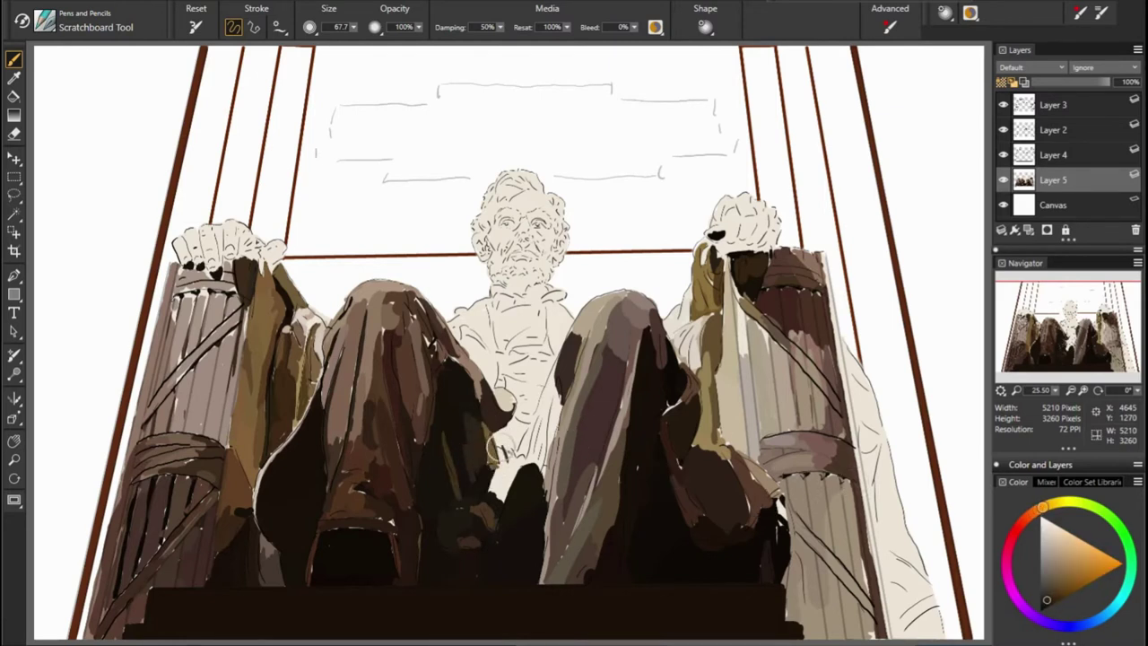
{"action": "left_click", "coordinate": [488, 519], "text": "alt"}
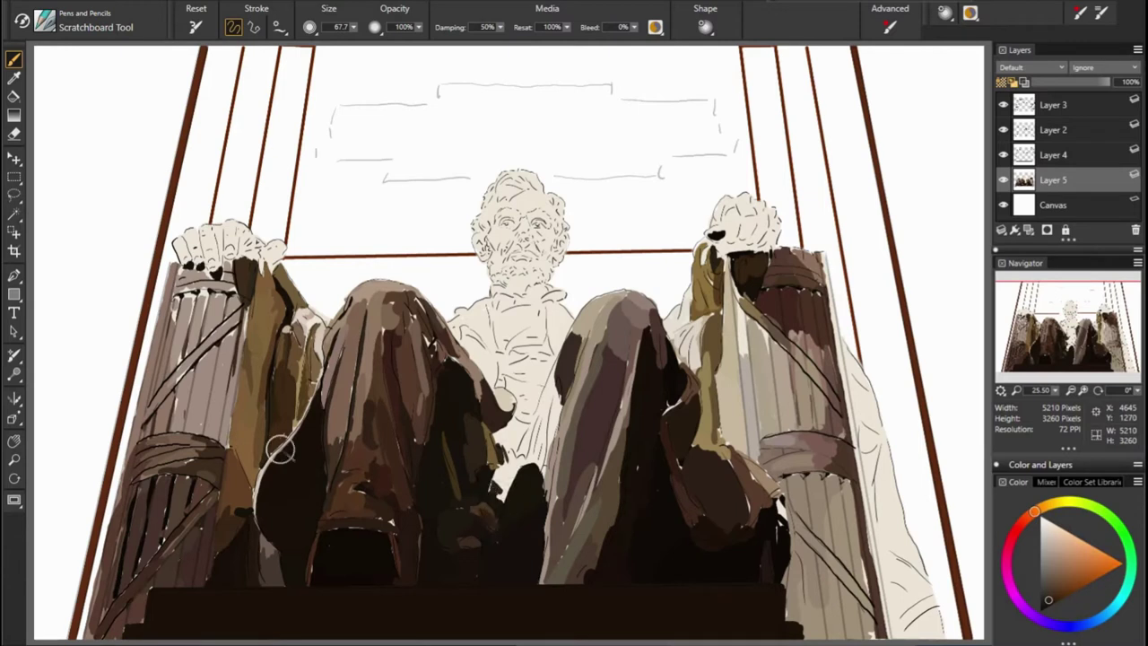
{"action": "left_click", "coordinate": [280, 452], "text": "alt"}
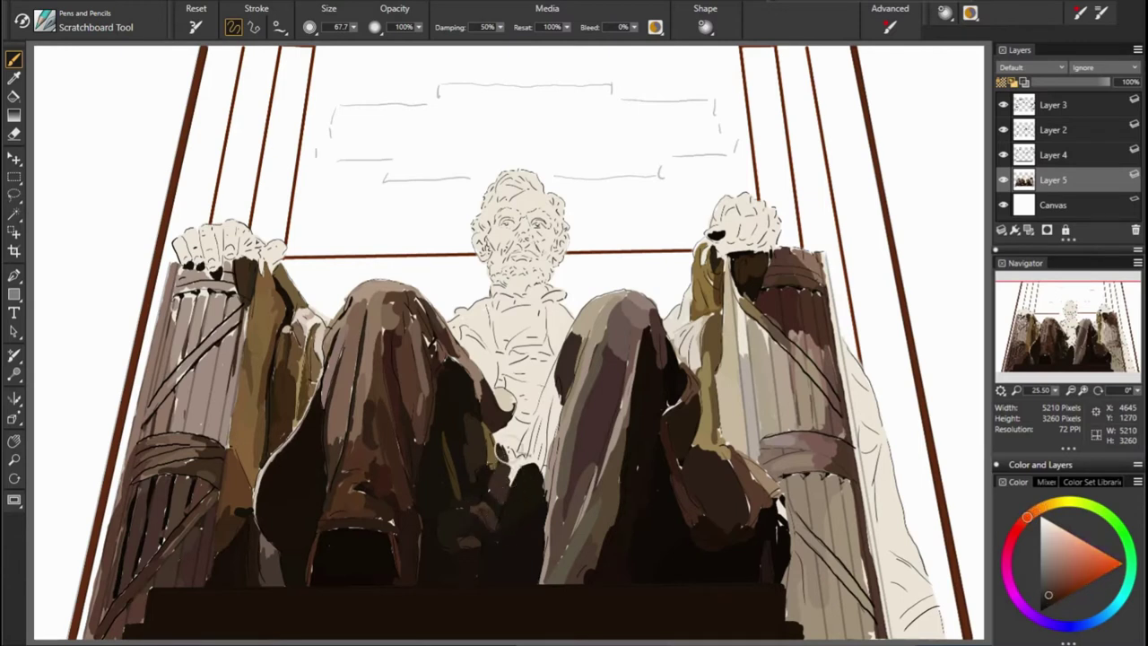
{"action": "left_click", "coordinate": [427, 425], "text": "alt"}
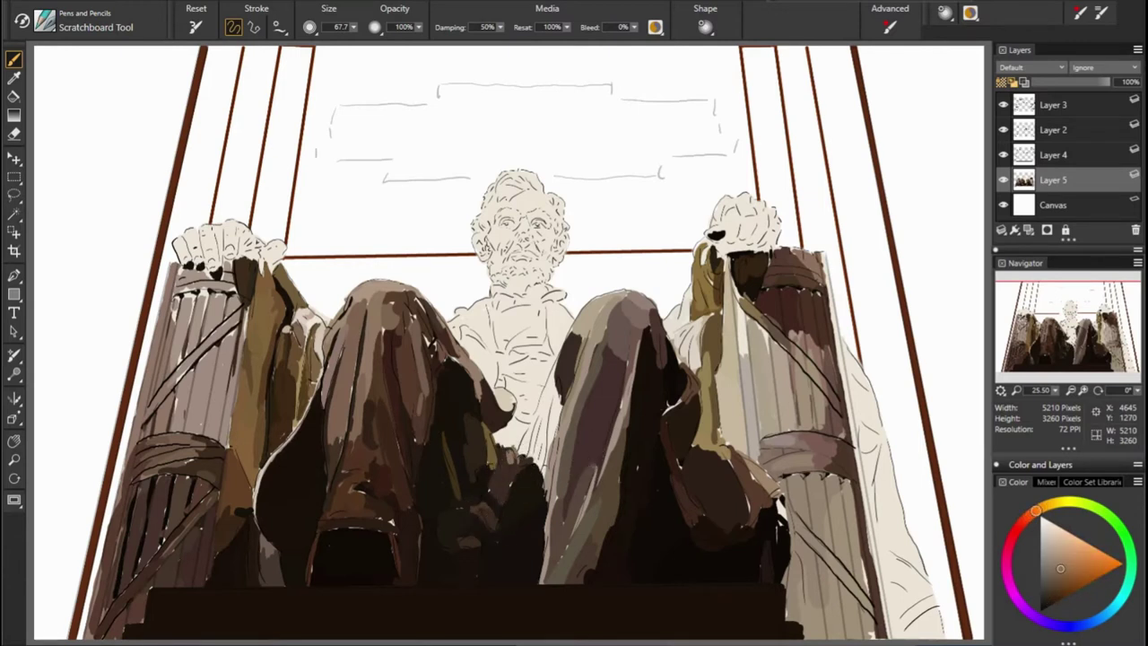
{"action": "left_click", "coordinate": [556, 489], "text": "alt"}
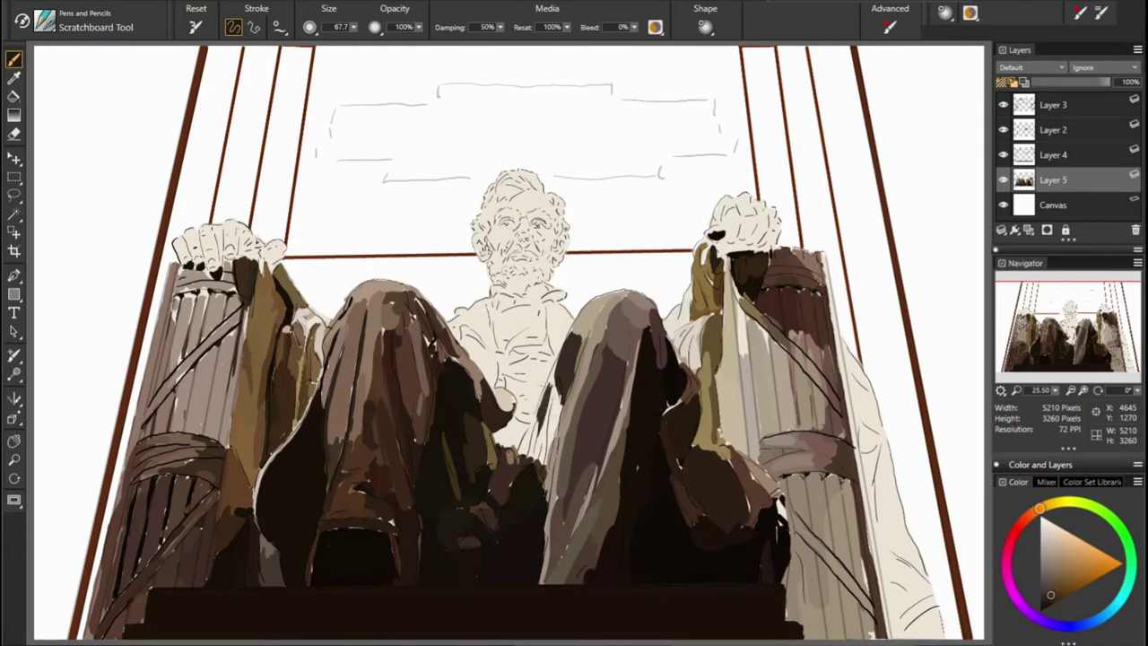
{"action": "left_click_drag", "start_coordinate": [549, 406], "coordinate": [549, 482]}
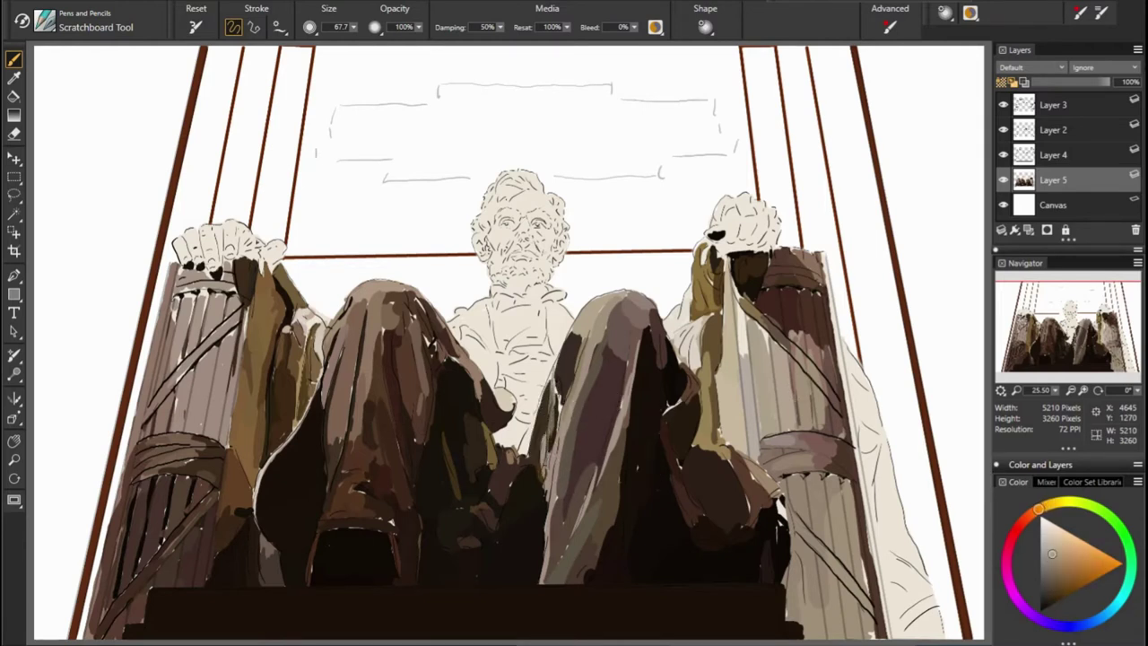
{"action": "left_click", "coordinate": [294, 382], "text": "alt"}
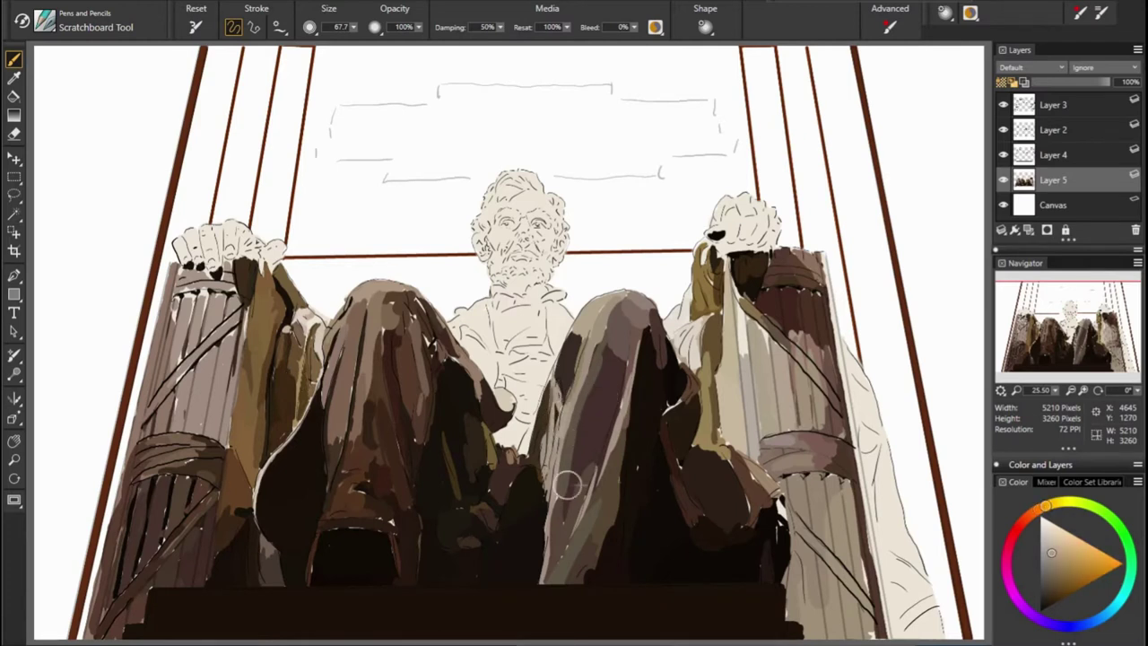
{"action": "left_click_drag", "start_coordinate": [540, 440], "coordinate": [539, 422]}
Add dark reddish-brown strokes on the right column
{"action": "left_click", "coordinate": [538, 426], "text": "alt"}
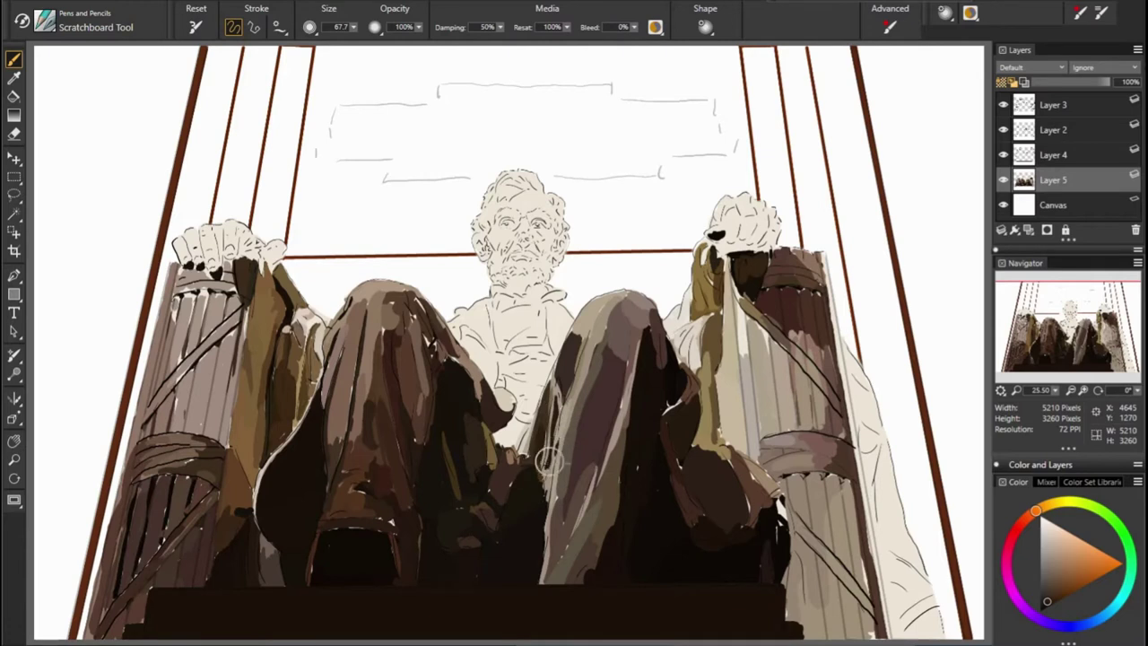
{"action": "left_click", "coordinate": [780, 567], "text": "alt"}
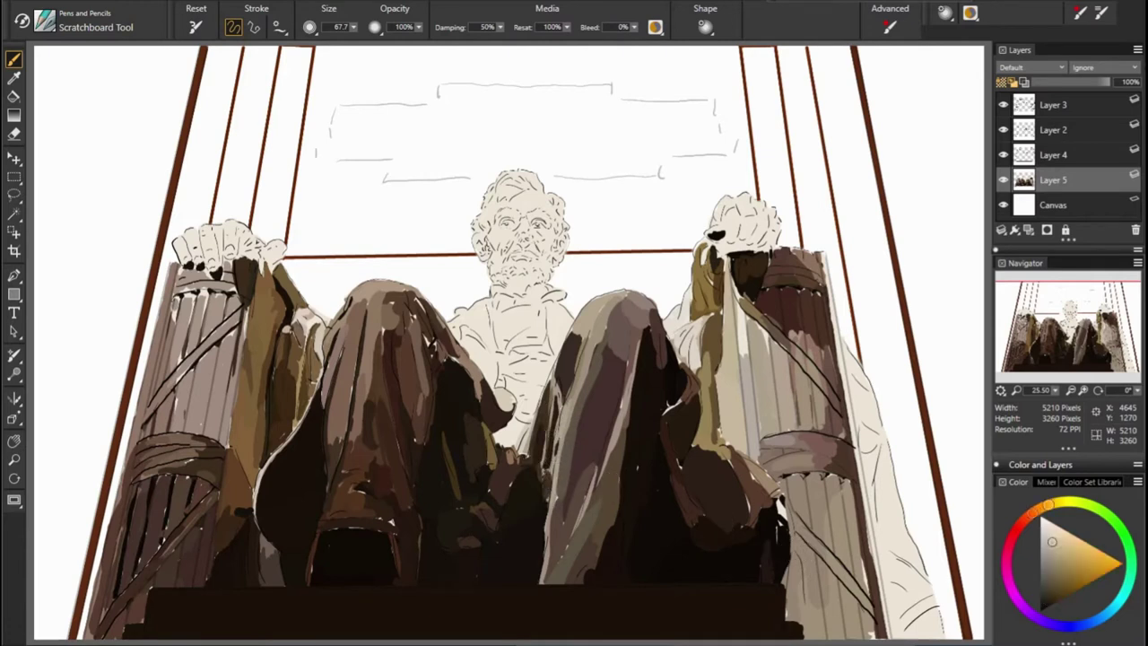
{"action": "left_click", "coordinate": [744, 301], "text": "alt"}
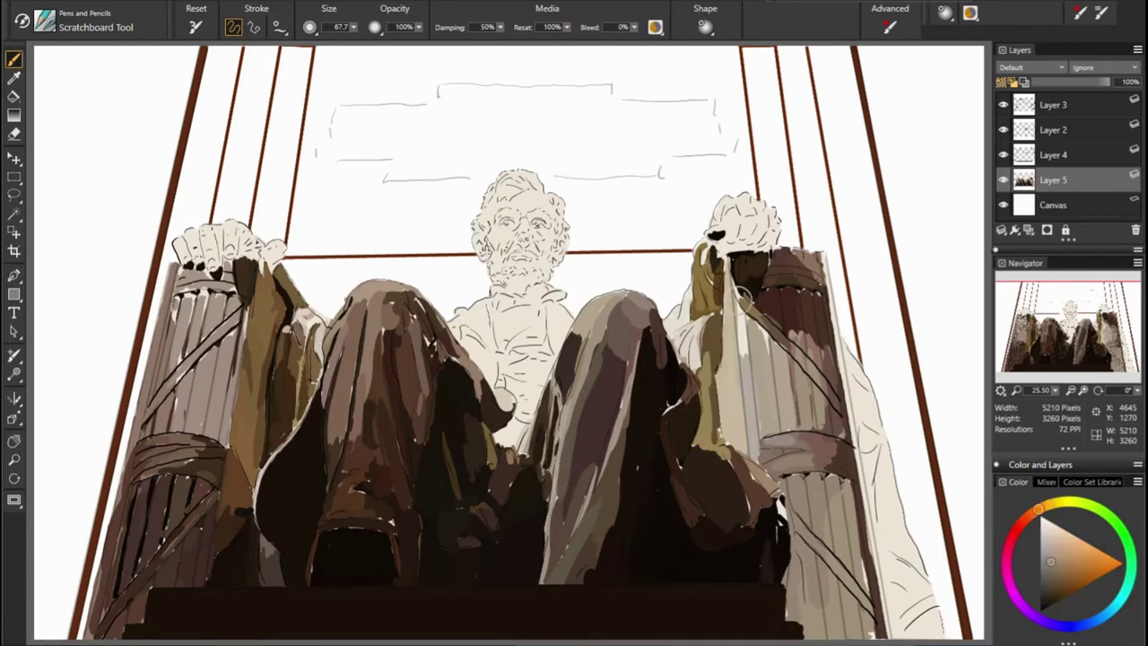
{"action": "left_click", "coordinate": [770, 323], "text": "alt"}
{"action": "left_click_drag", "start_coordinate": [767, 315], "coordinate": [754, 337]}
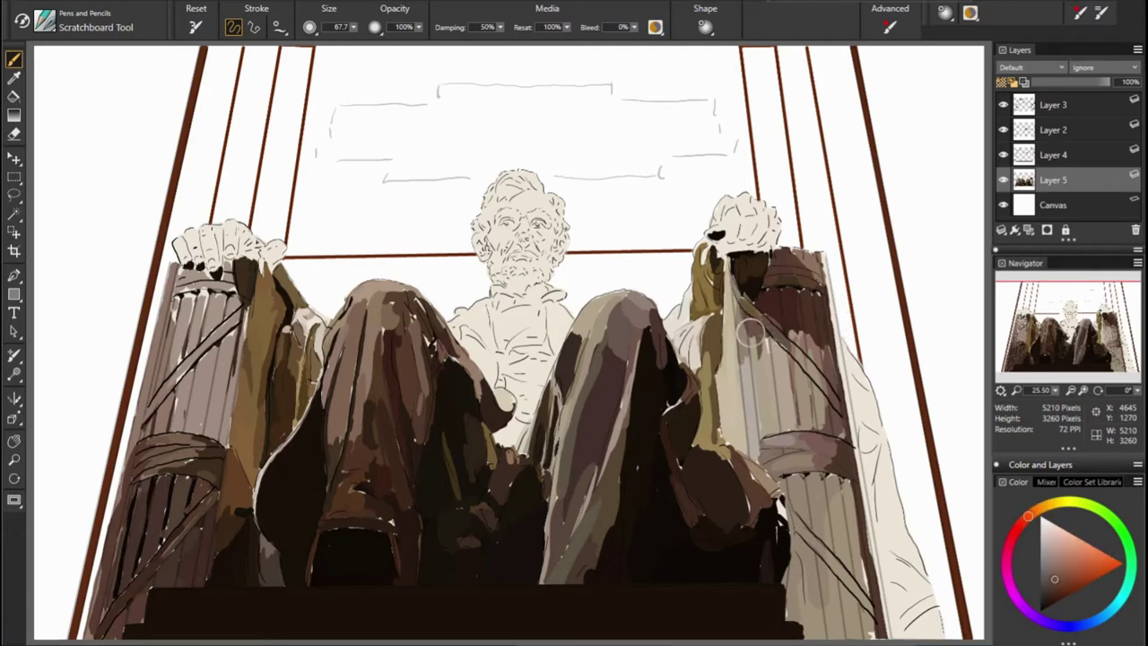
Paint muted grey-purple tones up the right column and darken the right hand
{"action": "left_click", "coordinate": [591, 401], "text": "alt"}
{"action": "left_click_drag", "start_coordinate": [752, 447], "coordinate": [770, 334]}
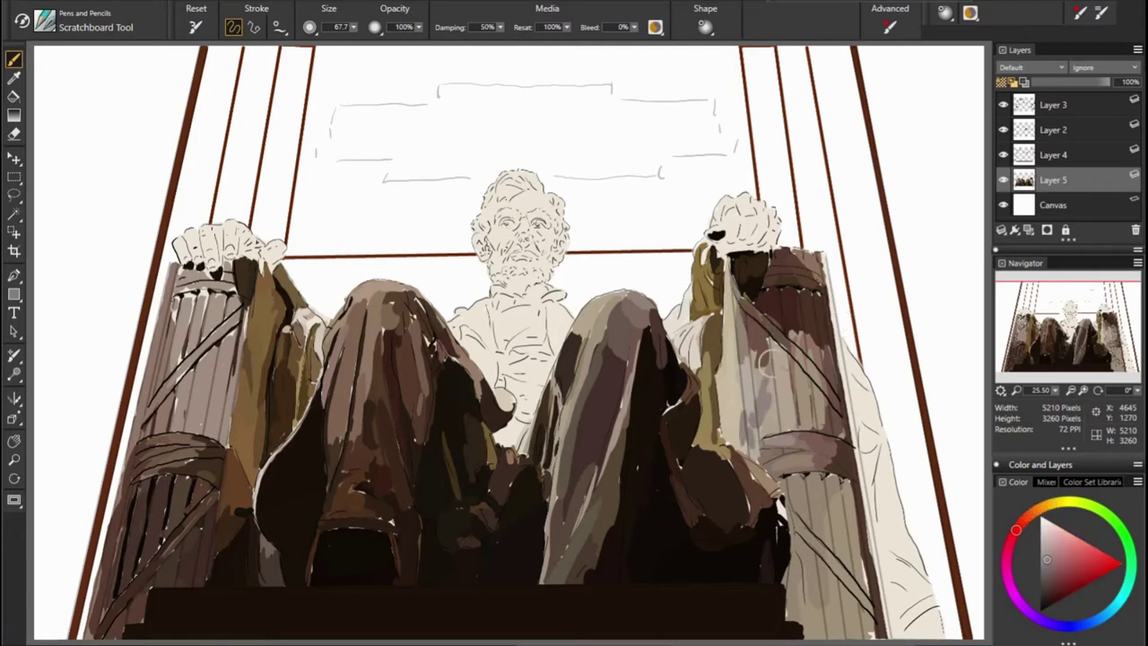
{"action": "left_click_drag", "start_coordinate": [857, 401], "coordinate": [874, 384]}
{"action": "left_click", "coordinate": [242, 242], "text": "alt"}
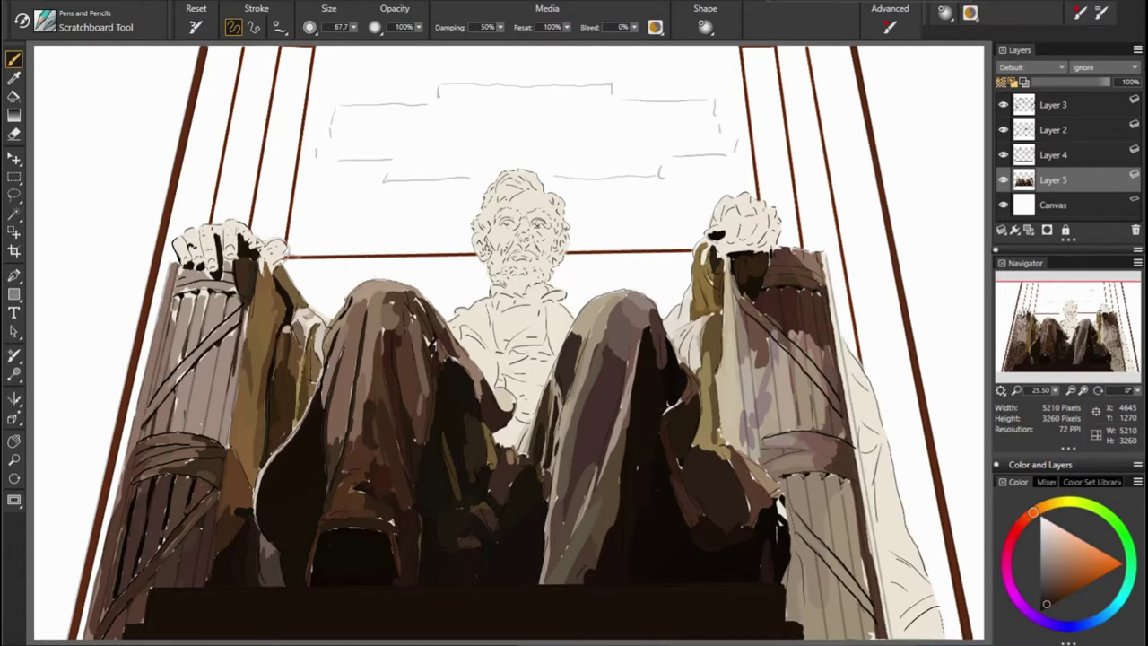
{"action": "left_click_drag", "start_coordinate": [748, 296], "coordinate": [754, 212]}
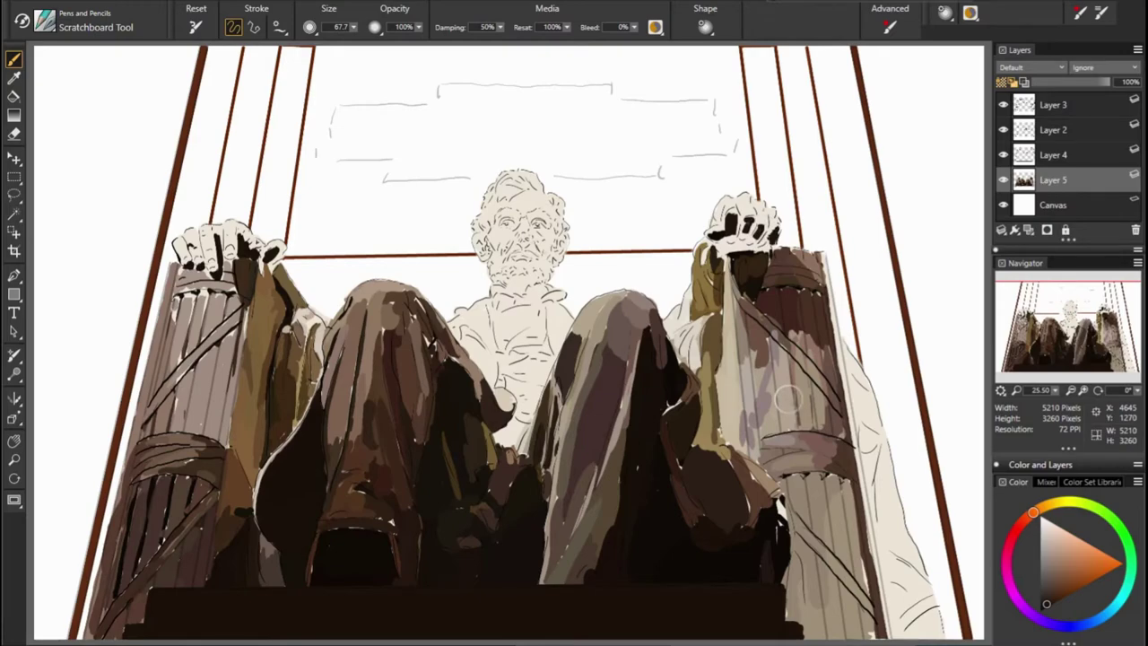
{"action": "left_click_drag", "start_coordinate": [1055, 391], "coordinate": [1069, 401]}
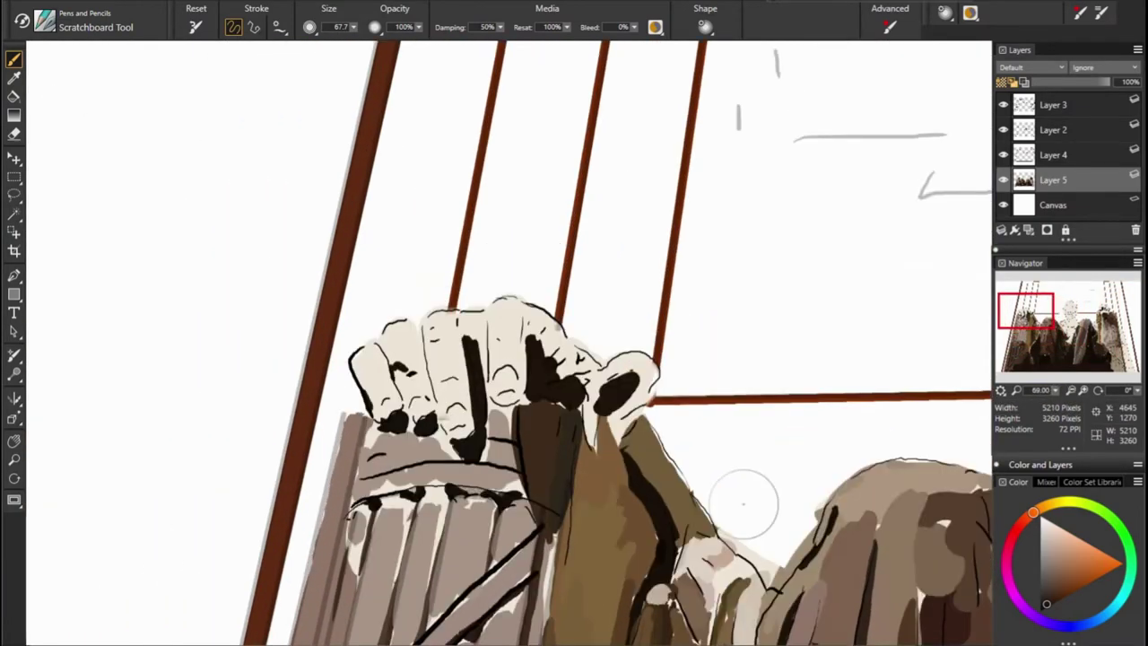
Shrink the brush to 35.0 and shade the fingers with light grey-beige
{"action": "left_click_drag", "start_coordinate": [397, 385], "coordinate": [368, 394]}
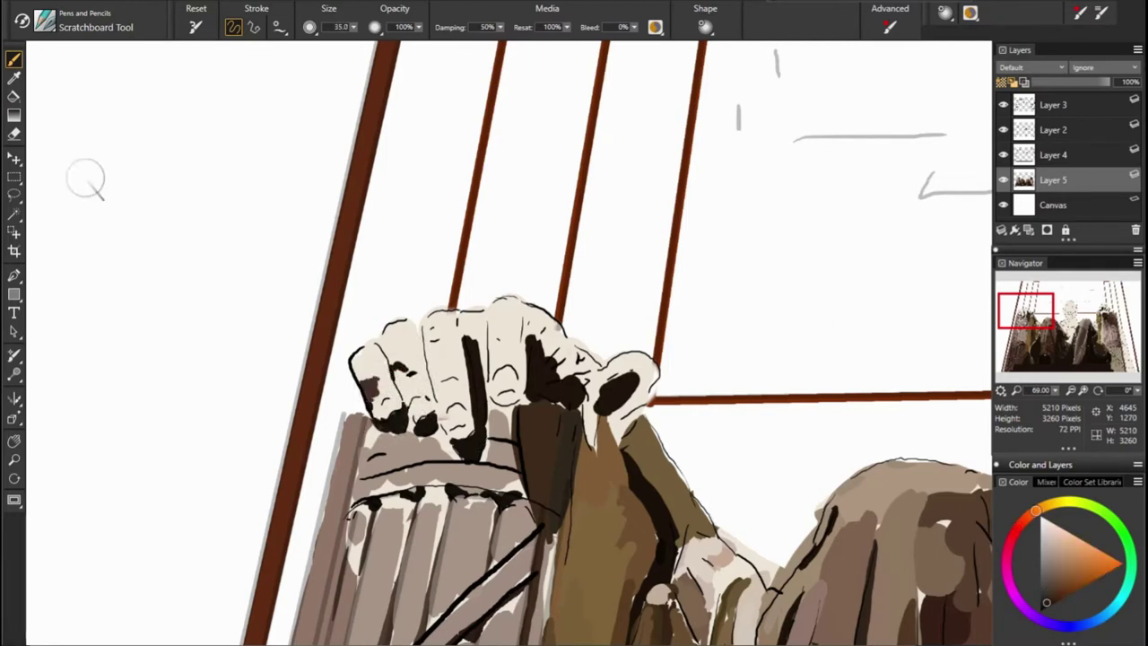
{"action": "left_click", "coordinate": [409, 414], "text": "alt"}
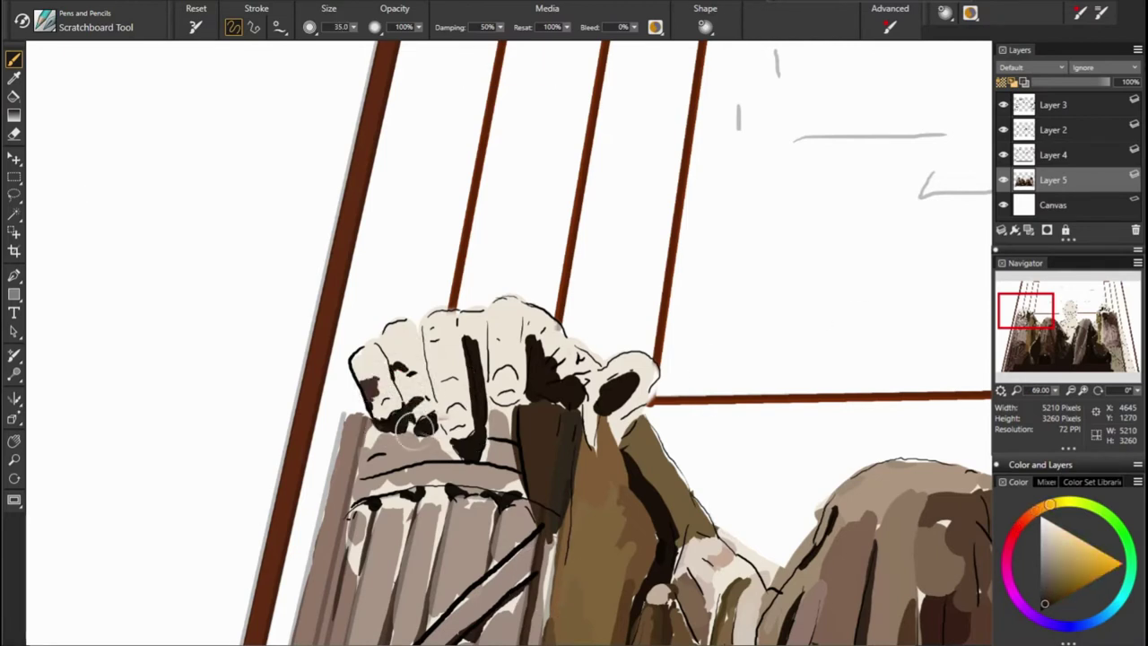
{"action": "left_click", "coordinate": [414, 429], "text": "alt"}
{"action": "left_click_drag", "start_coordinate": [406, 380], "coordinate": [420, 396]}
{"action": "left_click_drag", "start_coordinate": [439, 379], "coordinate": [444, 400]}
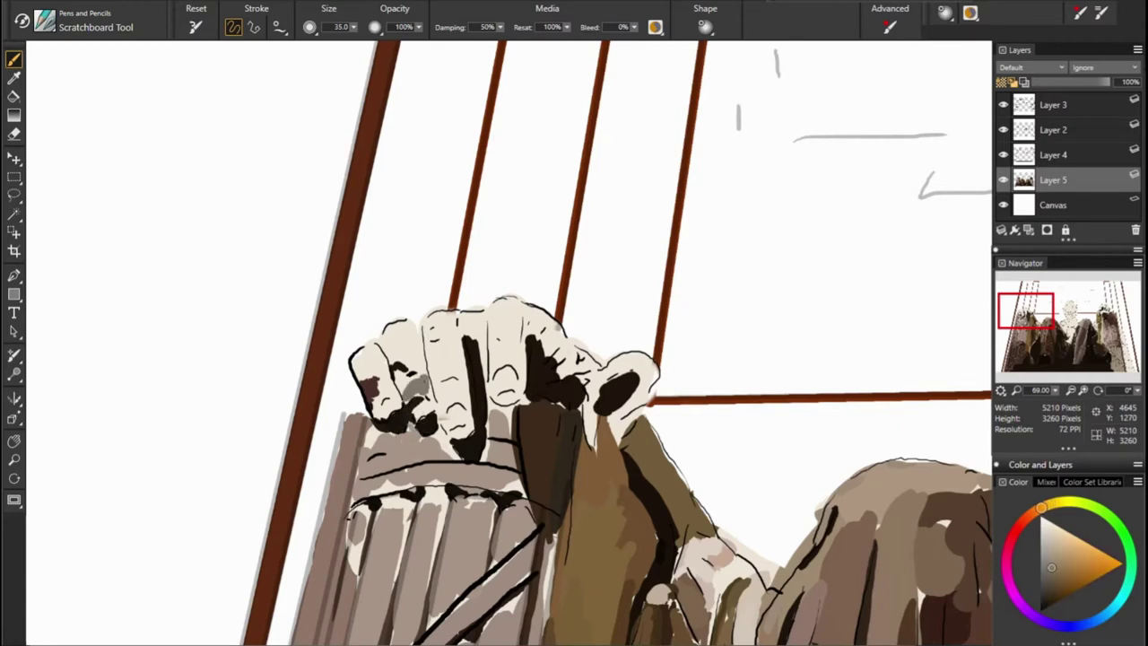
Paint pale strokes over the leftmost finger
{"action": "left_click", "coordinate": [400, 342], "text": "alt"}
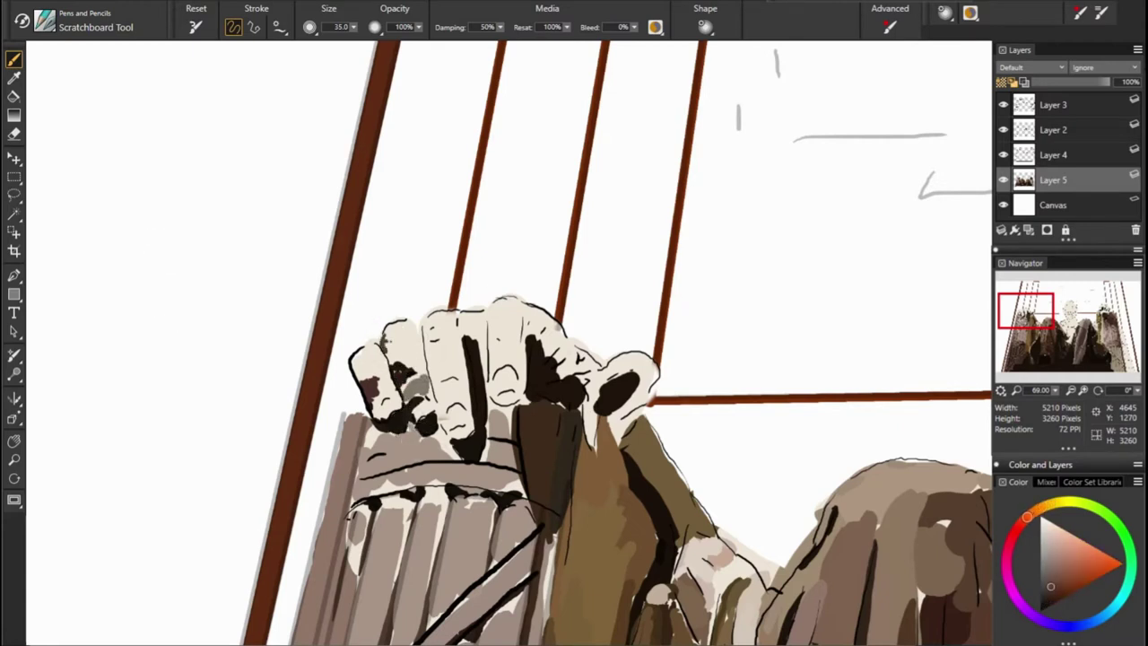
{"action": "left_click", "coordinate": [400, 334], "text": "alt"}
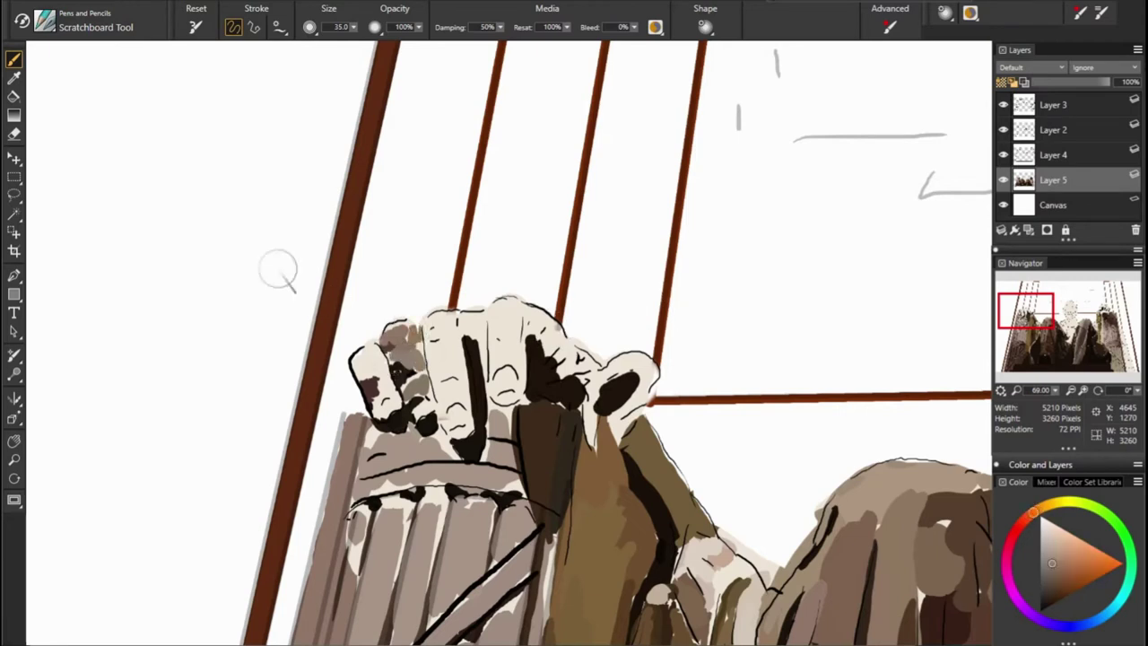
{"action": "left_click", "coordinate": [425, 379], "text": "alt"}
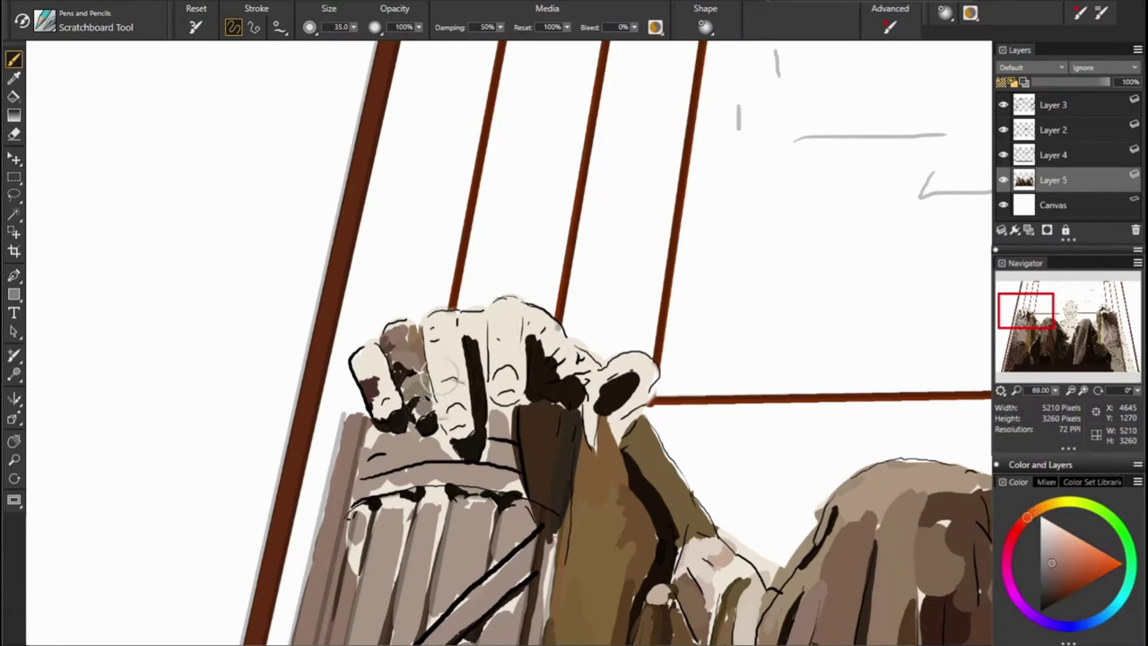
{"action": "left_click", "coordinate": [417, 387], "text": "alt"}
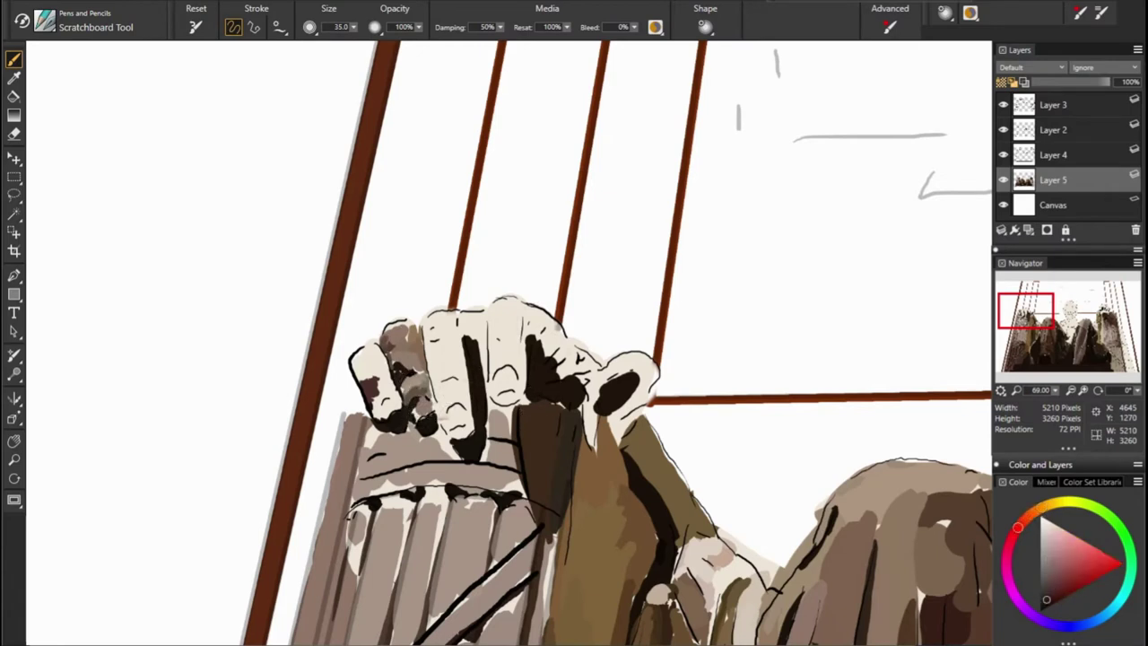
{"action": "left_click", "coordinate": [435, 386], "text": "alt"}
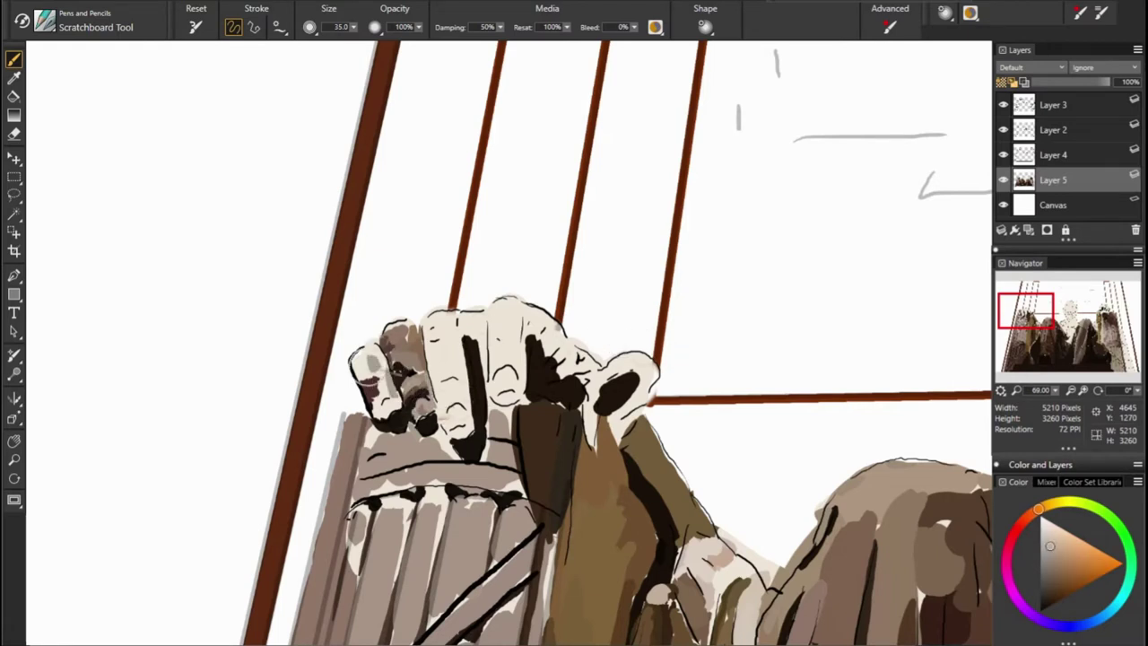
{"action": "left_click_drag", "start_coordinate": [386, 372], "coordinate": [357, 366]}
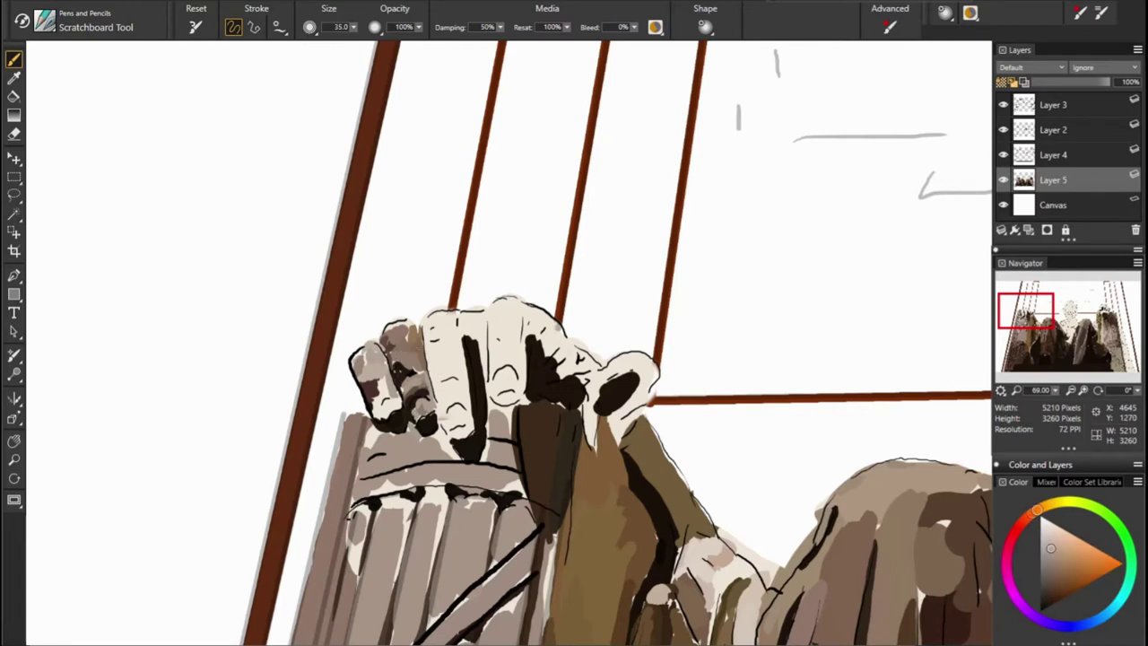
Dab grey-brown paint across the fingers and knuckles
{"action": "left_click", "coordinate": [392, 372], "text": "alt"}
{"action": "left_click", "coordinate": [327, 310], "text": "alt"}
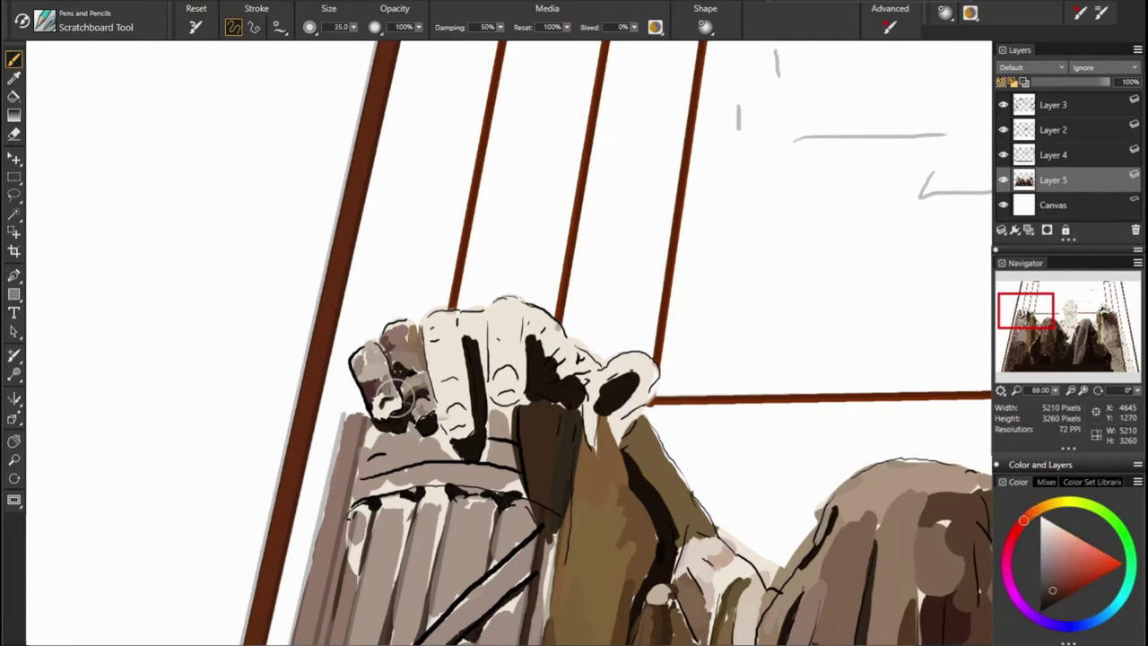
{"action": "left_click", "coordinate": [384, 404], "text": "alt"}
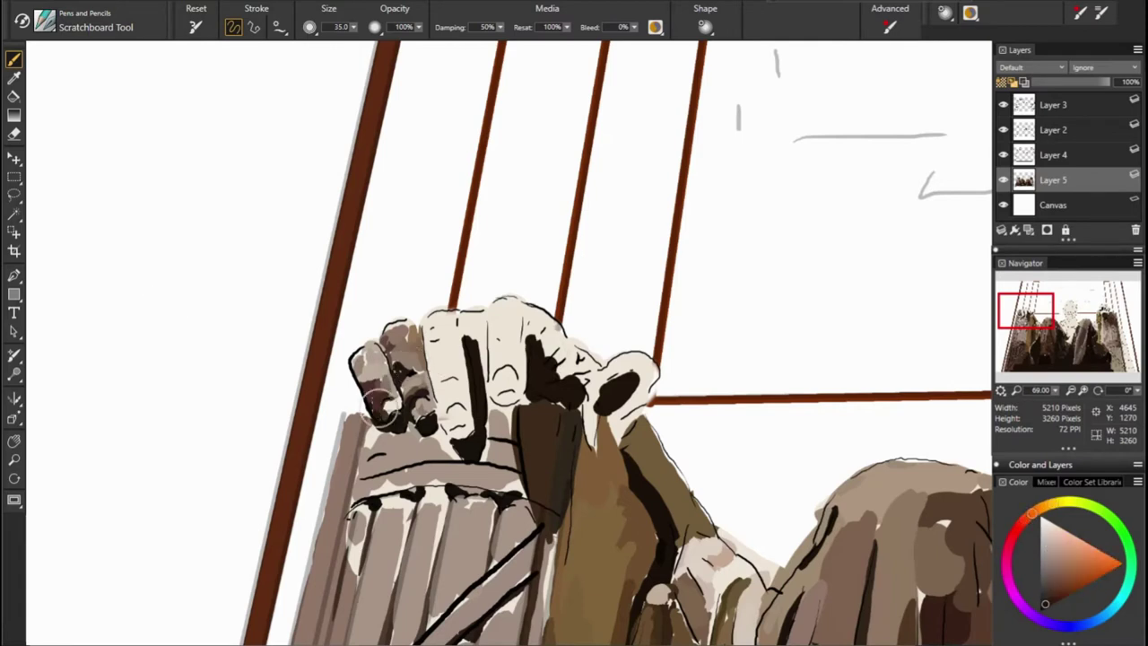
{"action": "left_click", "coordinate": [392, 390], "text": "alt"}
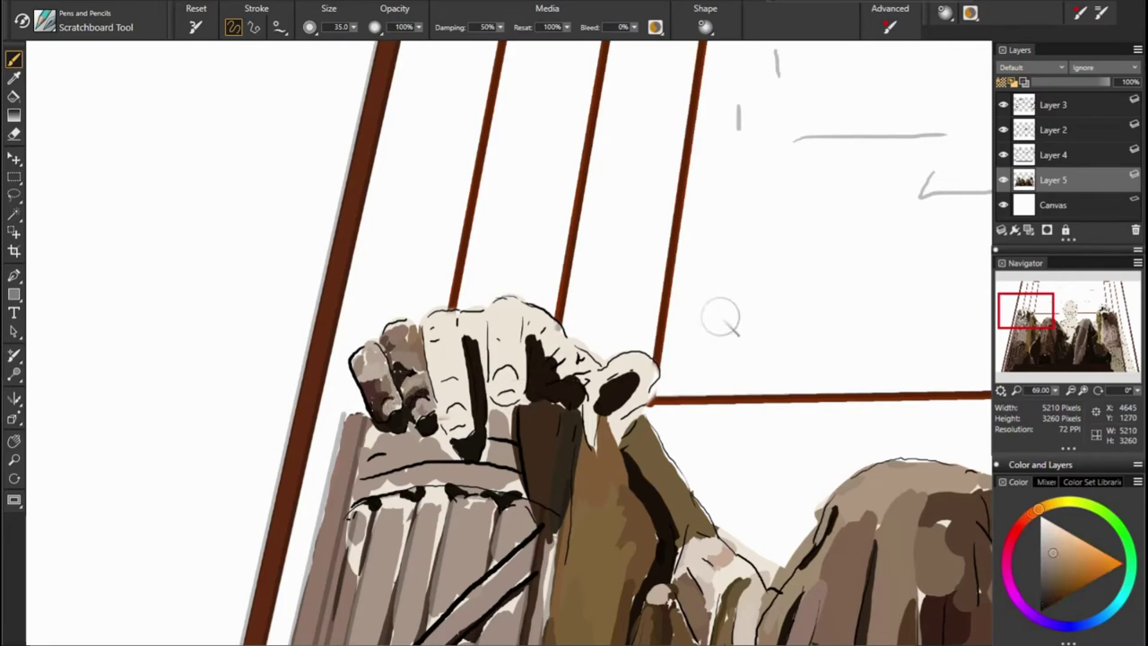
{"action": "mouse_move", "coordinate": [429, 345]}
{"action": "left_mouse_down"}
{"action": "mouse_move", "coordinate": [444, 353]}
{"action": "mouse_move", "coordinate": [476, 328]}
{"action": "mouse_move", "coordinate": [456, 320]}
{"action": "mouse_move", "coordinate": [476, 341]}
{"action": "left_mouse_up"}
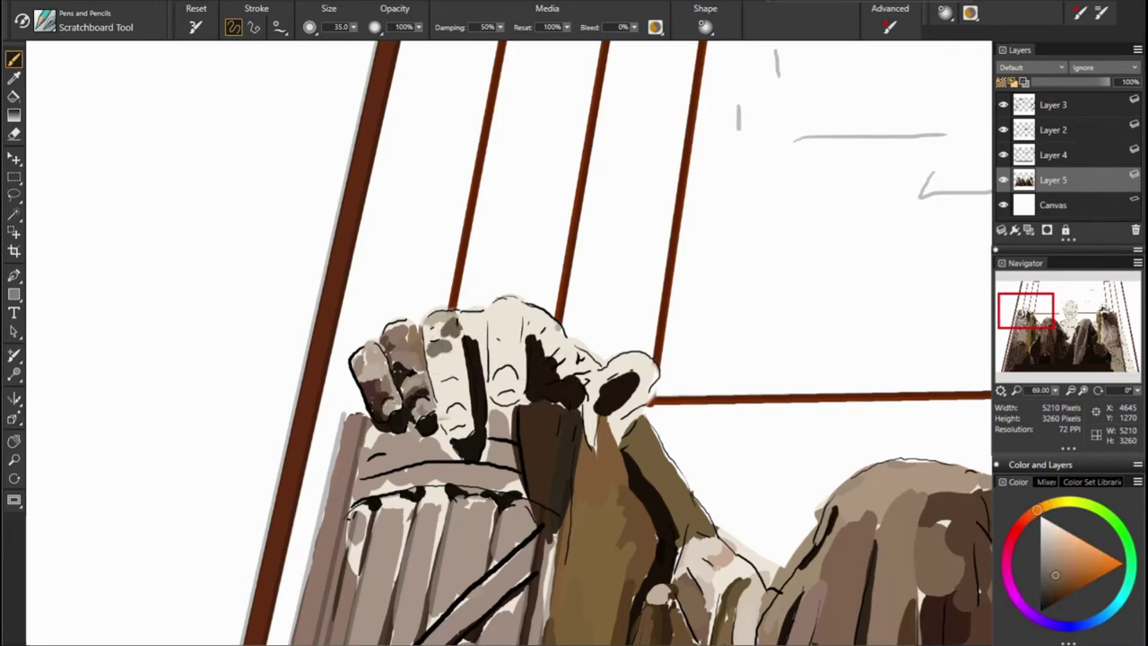
Lighten the fingers with orange-brown strokes and yellower orange dabs
{"action": "left_click", "coordinate": [467, 315], "text": "alt"}
{"action": "left_click", "coordinate": [439, 333], "text": "alt"}
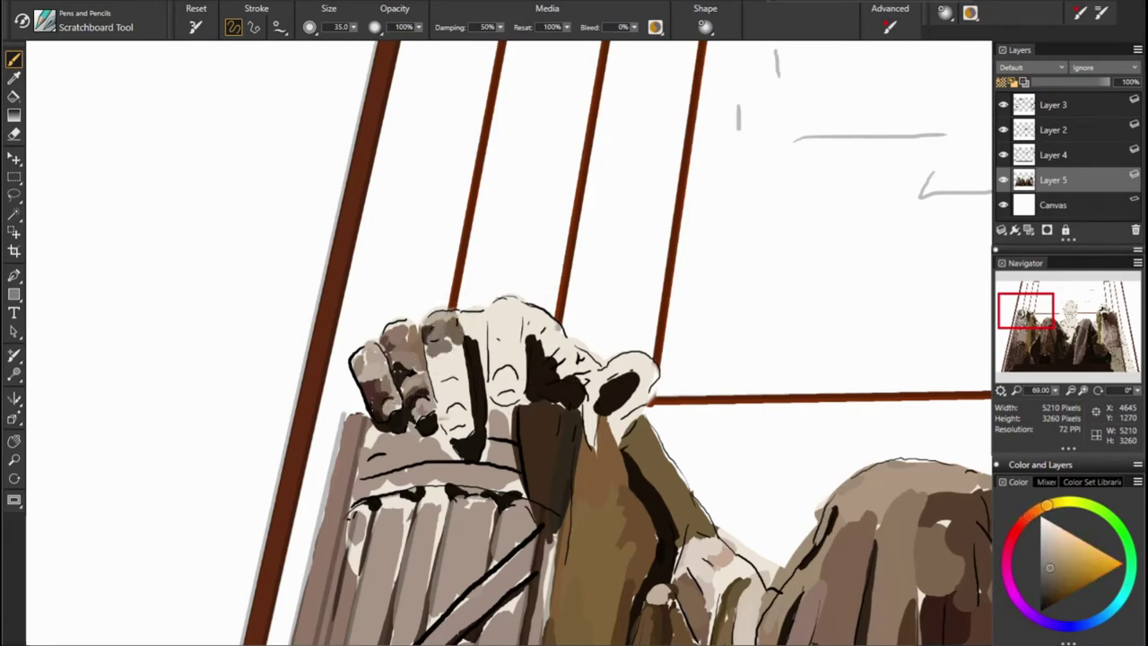
{"action": "left_click", "coordinate": [447, 347], "text": "alt"}
{"action": "left_click_drag", "start_coordinate": [422, 341], "coordinate": [476, 367]}
{"action": "left_click", "coordinate": [433, 341], "text": "alt"}
{"action": "left_click", "coordinate": [468, 352], "text": "alt"}
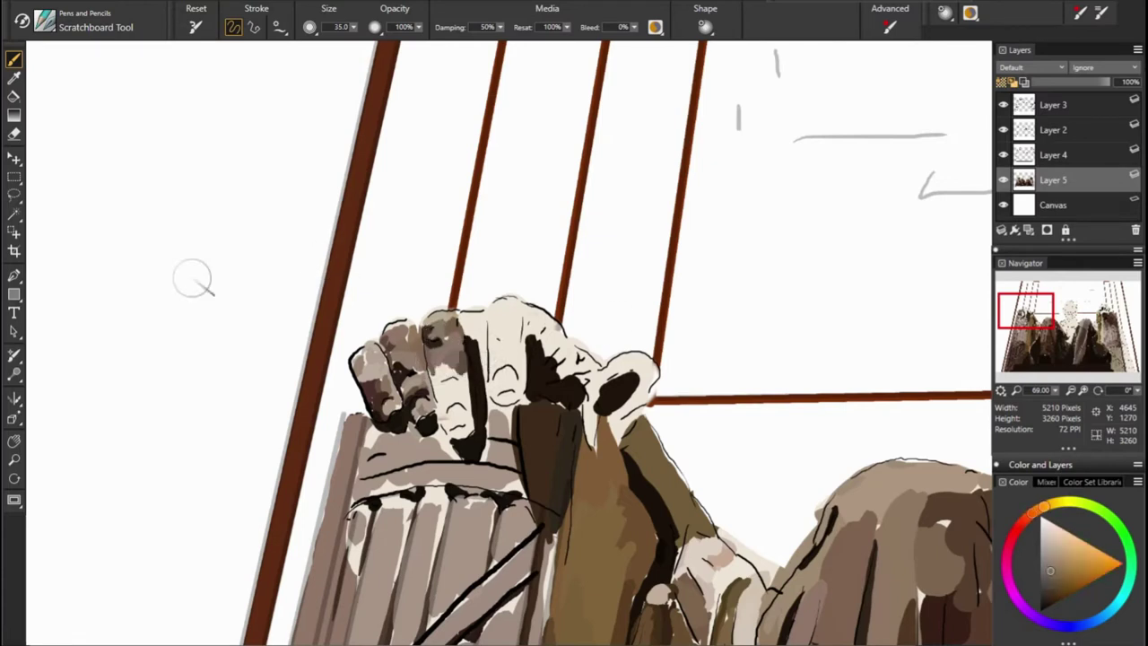
Sample reddish, dark, near-black and mid orange-brown tones from the fingers
{"action": "left_click", "coordinate": [432, 377], "text": "alt"}
{"action": "left_click", "coordinate": [509, 375], "text": "alt"}
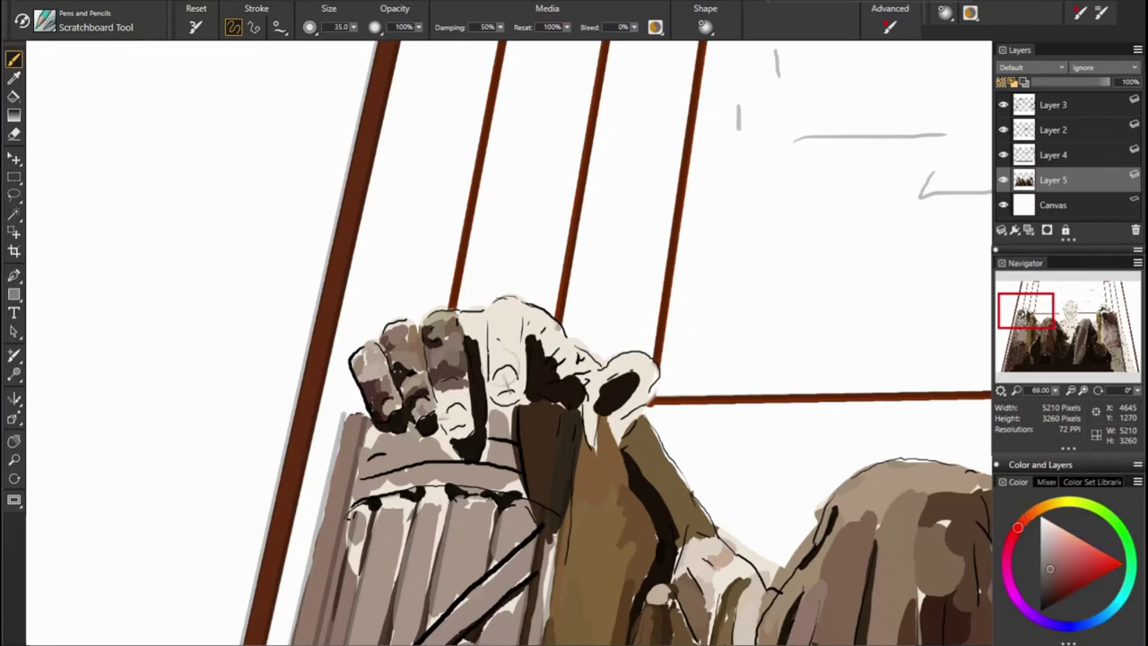
{"action": "left_click", "coordinate": [450, 391], "text": "alt"}
{"action": "left_click", "coordinate": [464, 371], "text": "alt"}
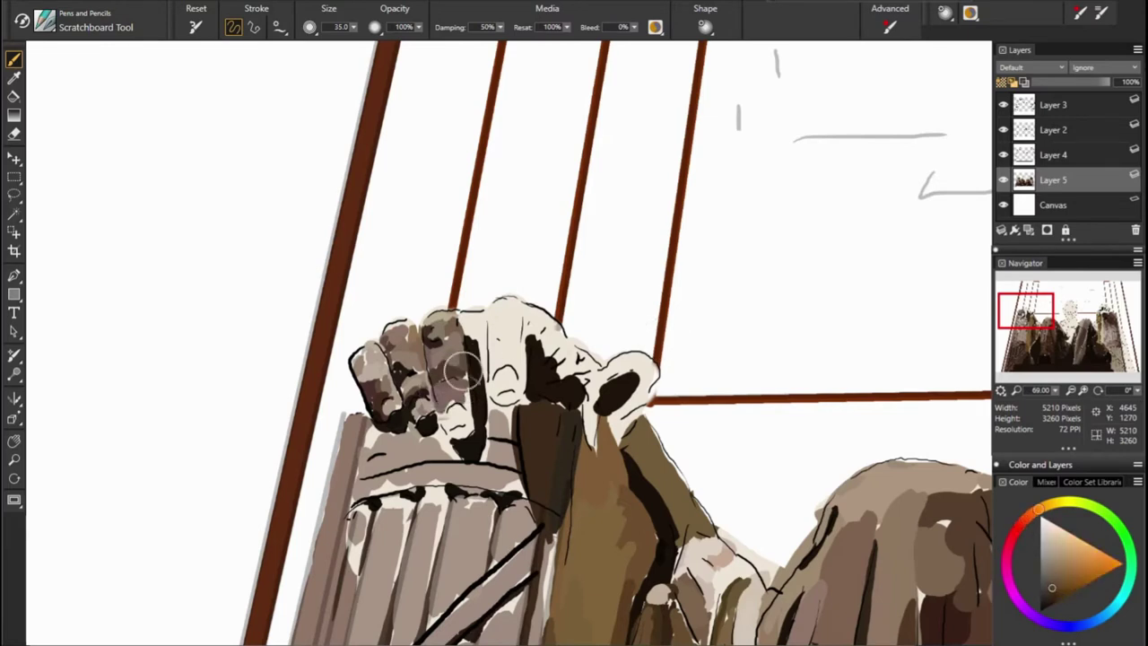
{"action": "left_click", "coordinate": [458, 390], "text": "alt"}
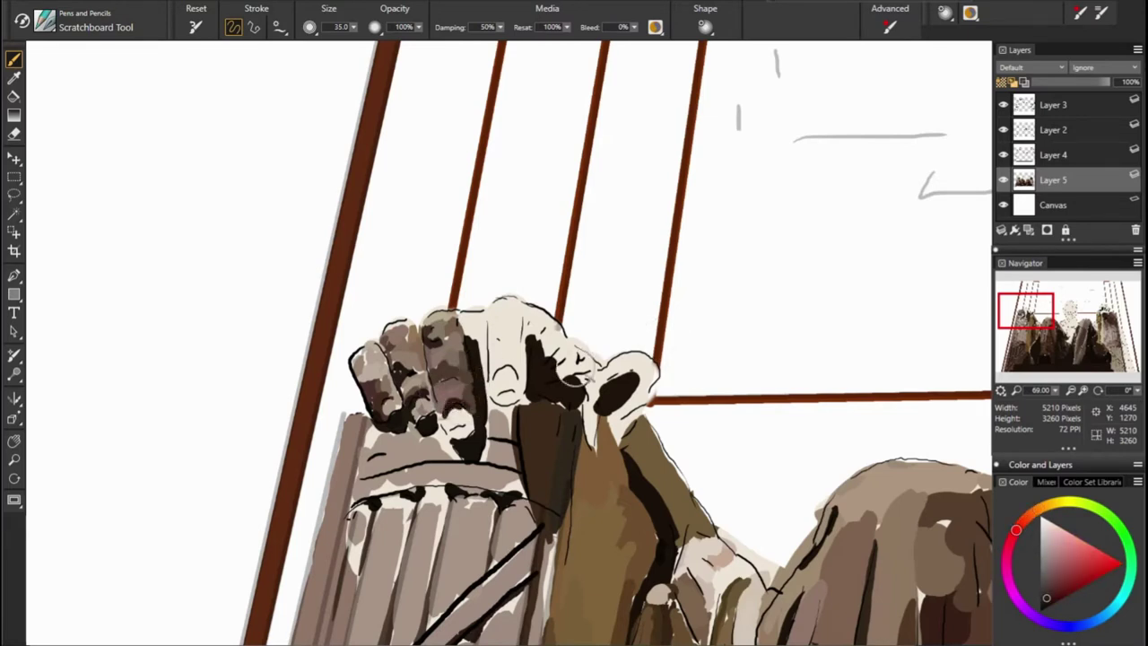
{"action": "left_click", "coordinate": [453, 395], "text": "alt"}
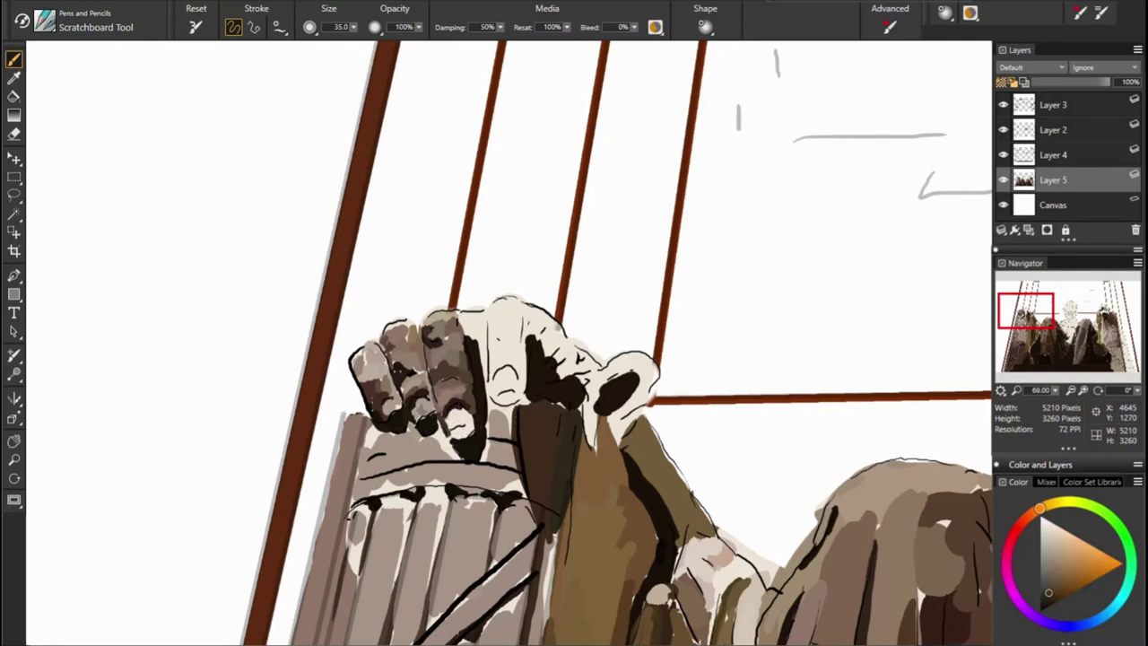
{"action": "left_click", "coordinate": [464, 433], "text": "alt"}
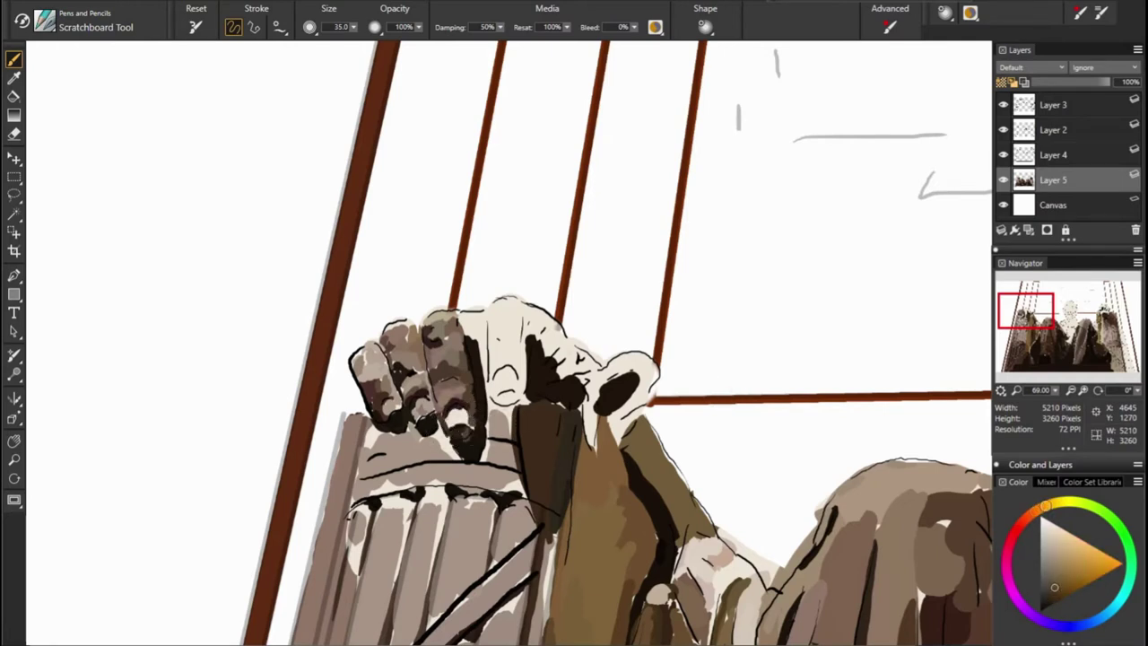
{"action": "left_click", "coordinate": [443, 424], "text": "alt"}
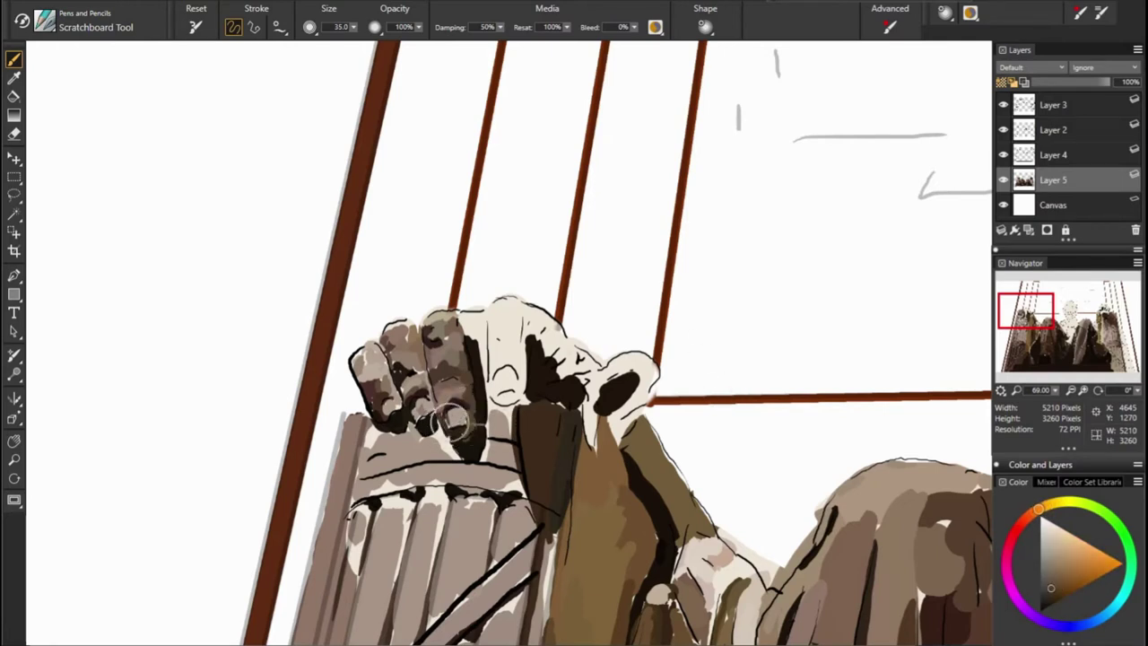
{"action": "left_click", "coordinate": [454, 422], "text": "alt"}
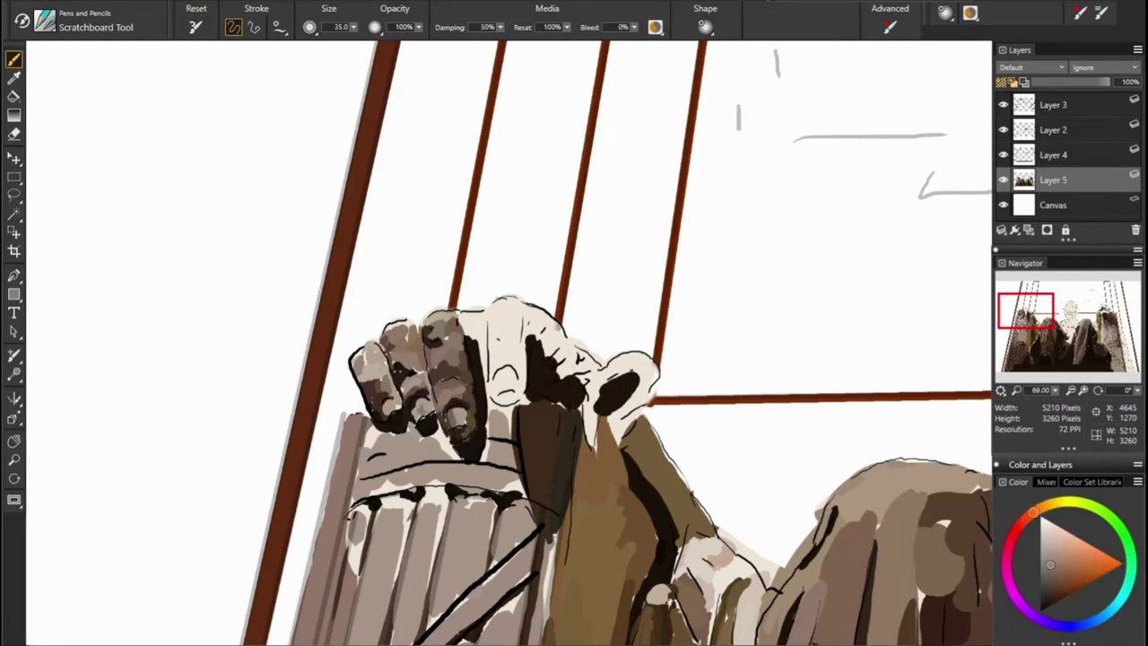
{"action": "left_click", "coordinate": [443, 381], "text": "alt"}
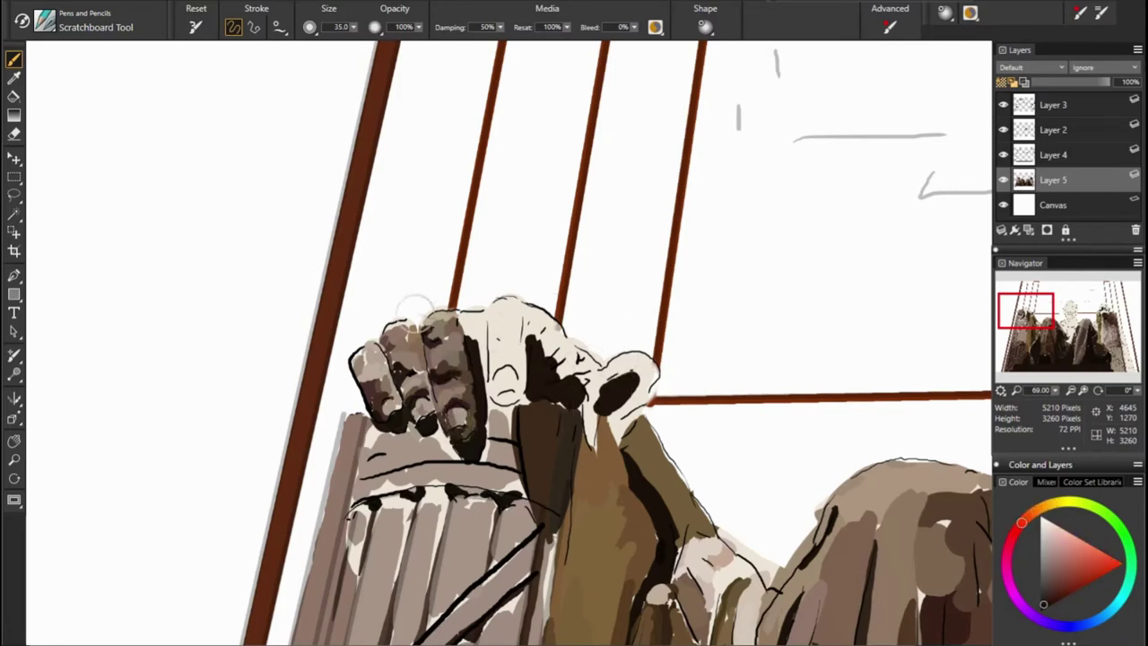
{"action": "left_click", "coordinate": [457, 412], "text": "alt"}
{"action": "left_click", "coordinate": [484, 399], "text": "alt"}
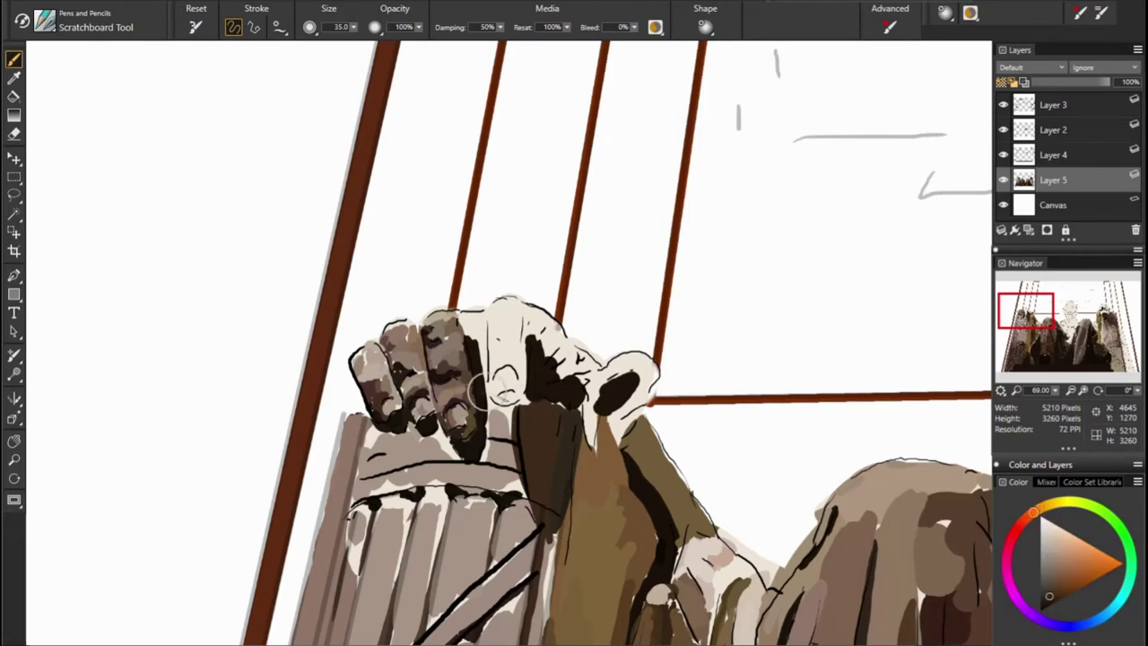
Shade the top knuckle with darker grey and light grey along its top edge
{"action": "left_click", "coordinate": [492, 366], "text": "alt"}
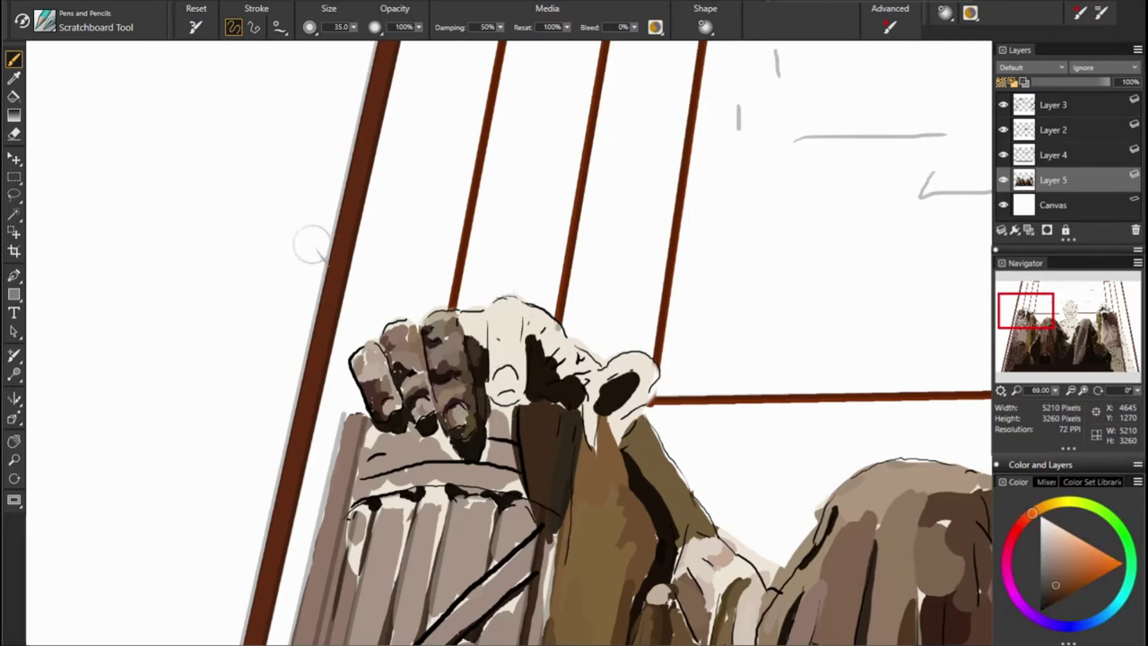
{"action": "left_click", "coordinate": [467, 314], "text": "alt"}
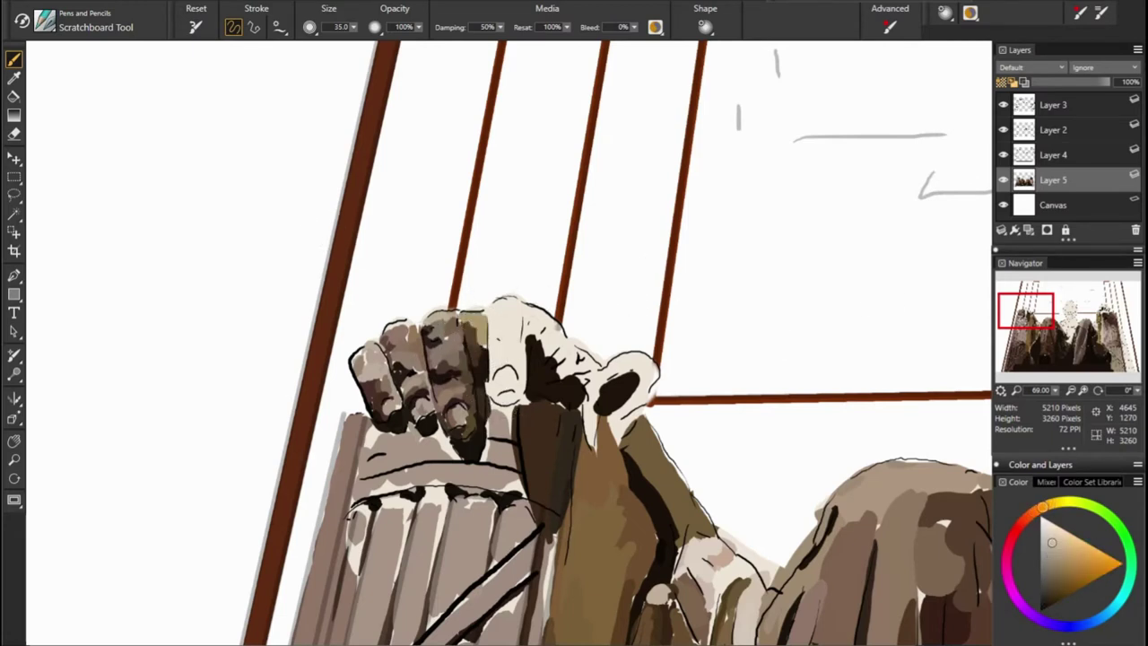
{"action": "left_click", "coordinate": [503, 366], "text": "alt"}
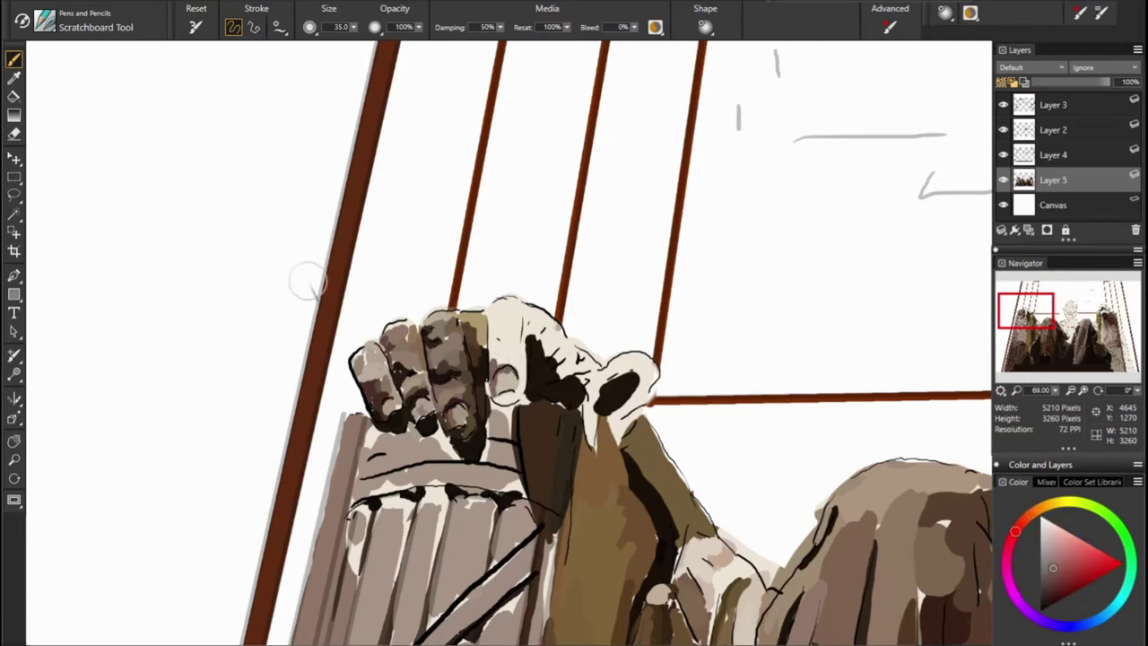
{"action": "left_click", "coordinate": [492, 384], "text": "alt"}
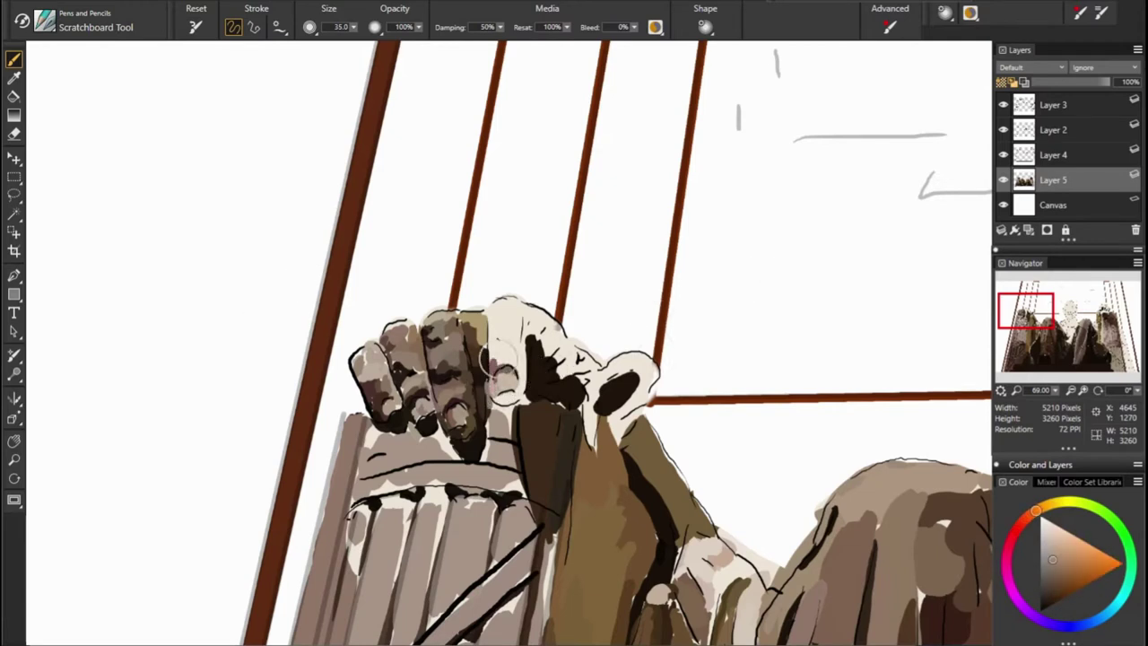
{"action": "left_click", "coordinate": [351, 249], "text": "alt"}
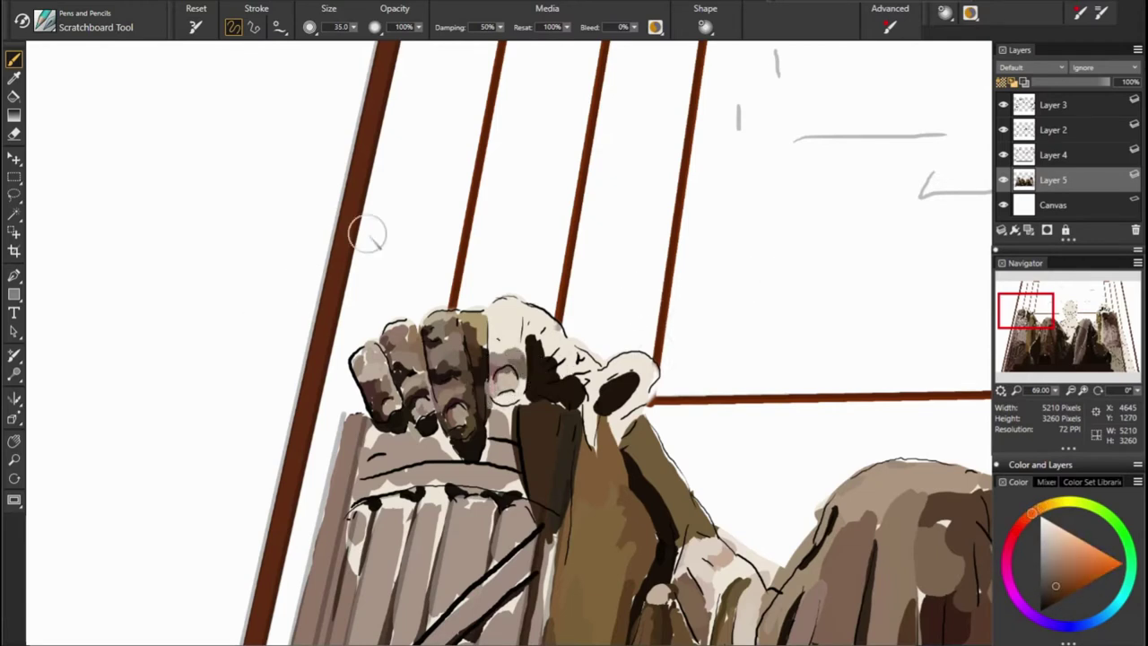
{"action": "left_click", "coordinate": [503, 333], "text": "alt"}
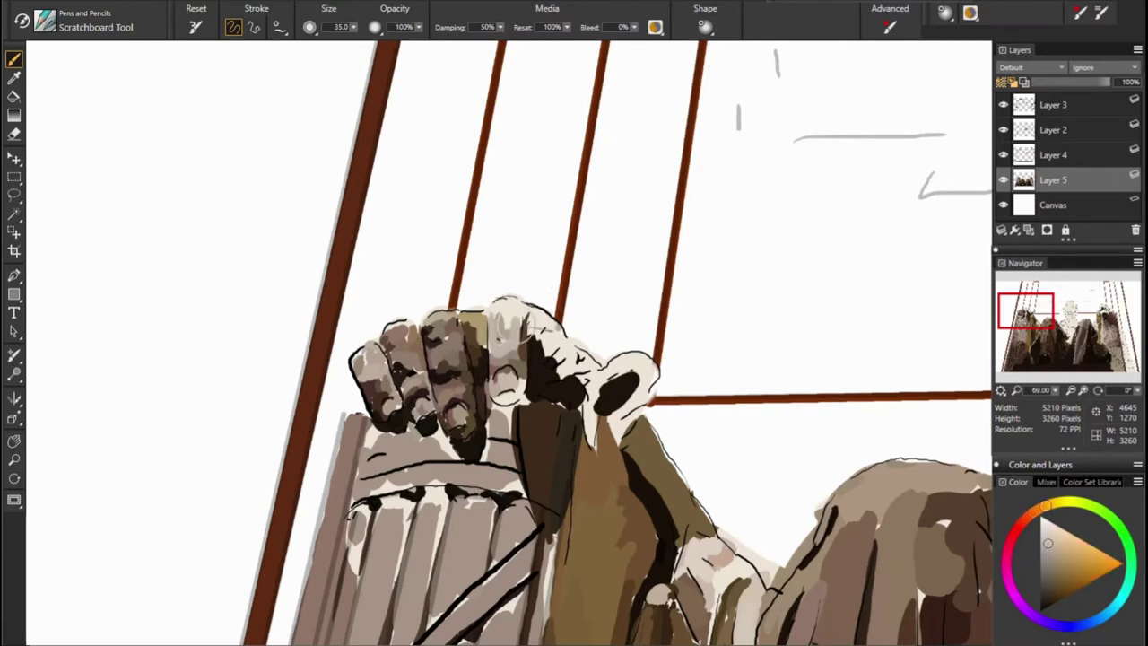
{"action": "left_click_drag", "start_coordinate": [505, 303], "coordinate": [521, 339]}
{"action": "left_click_drag", "start_coordinate": [530, 291], "coordinate": [498, 302]}
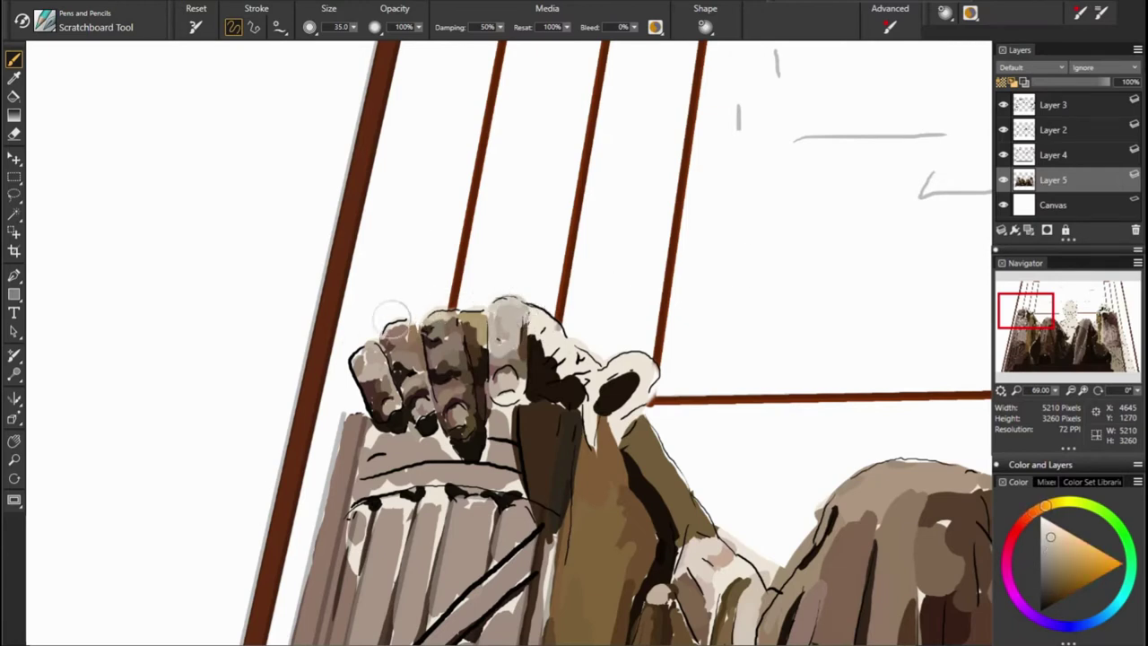
Repaint the top knuckle in orange-brown with small lighter strokes
{"action": "left_click", "coordinate": [670, 301], "text": "alt"}
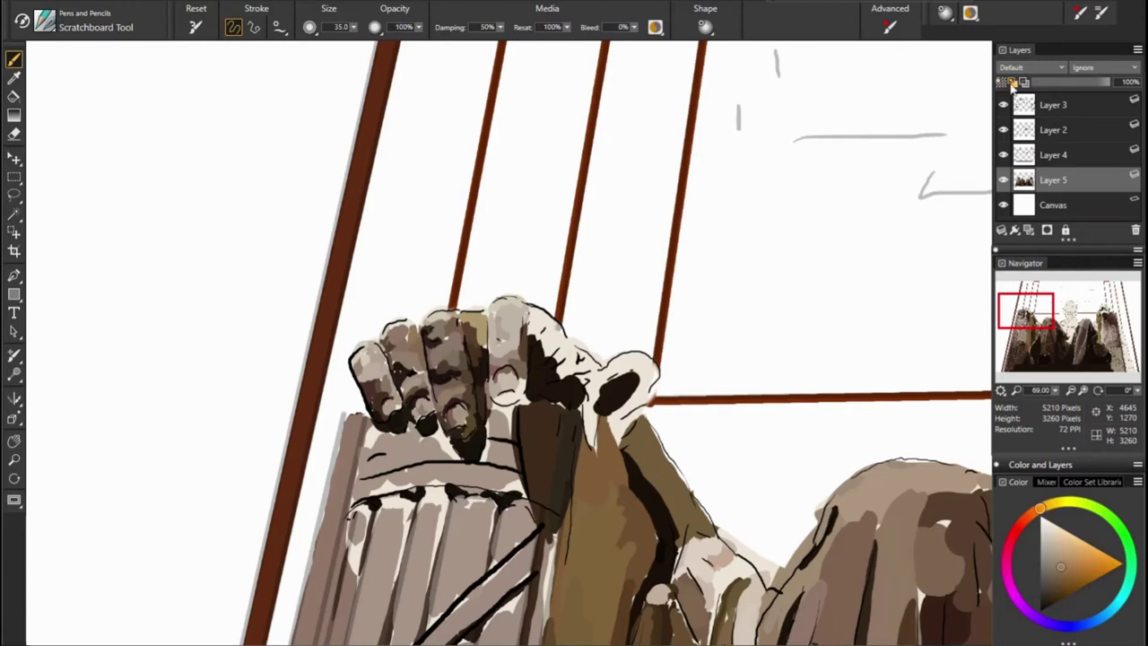
{"action": "left_click", "coordinate": [528, 292], "text": "alt"}
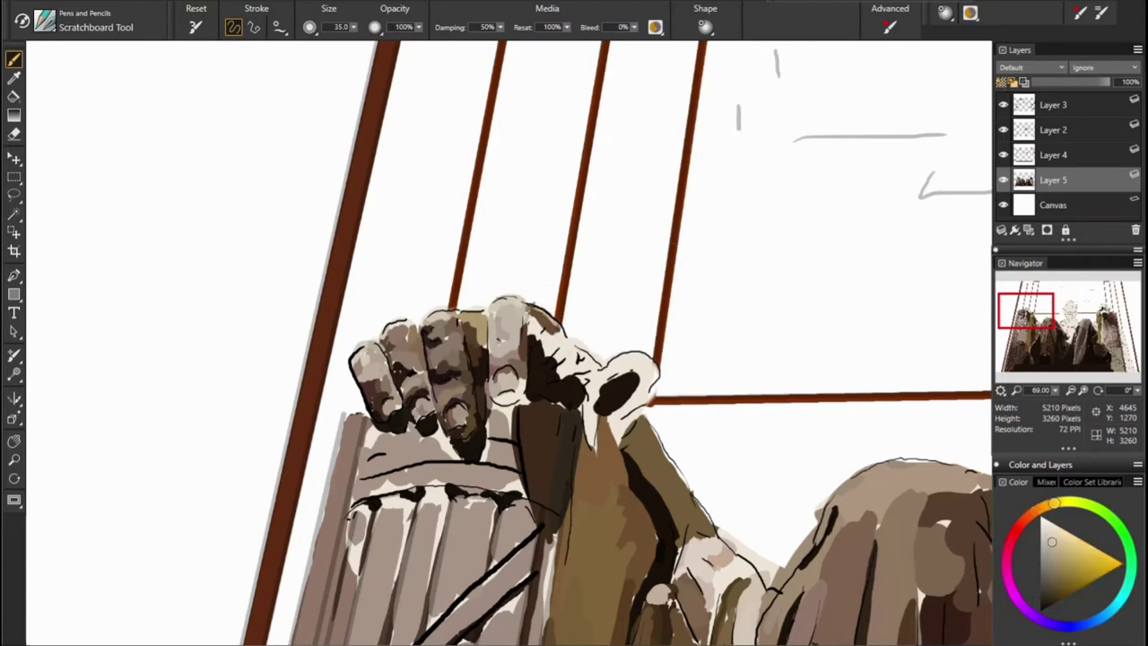
{"action": "left_click", "coordinate": [538, 336], "text": "alt"}
{"action": "left_click_drag", "start_coordinate": [525, 310], "coordinate": [565, 377]}
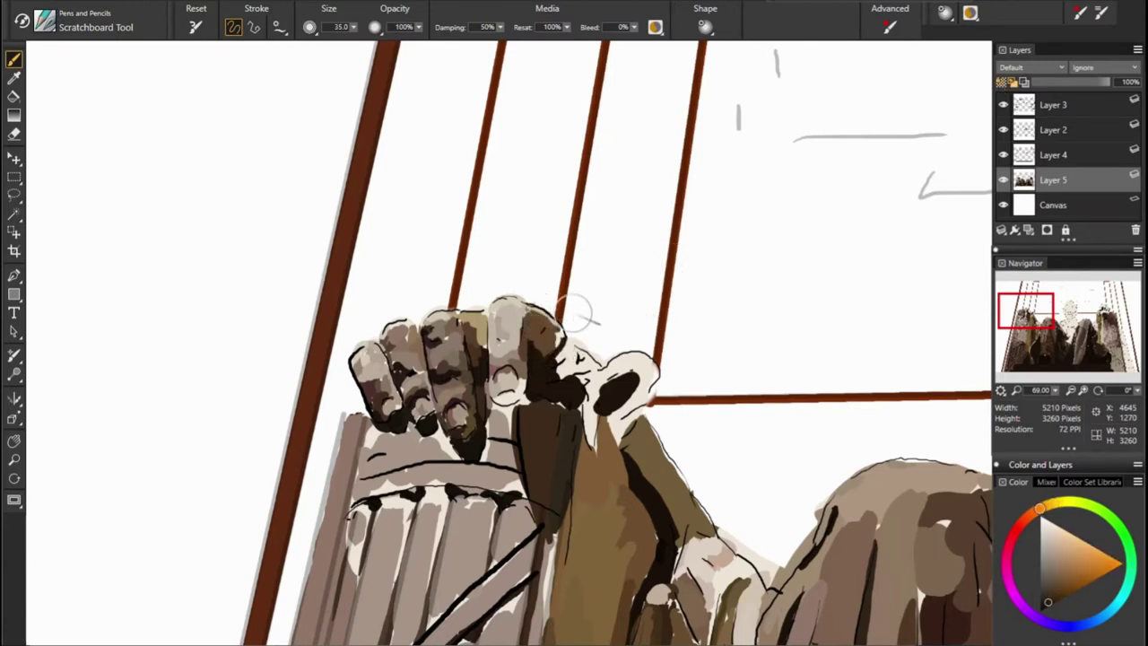
{"action": "left_click", "coordinate": [547, 335], "text": "alt"}
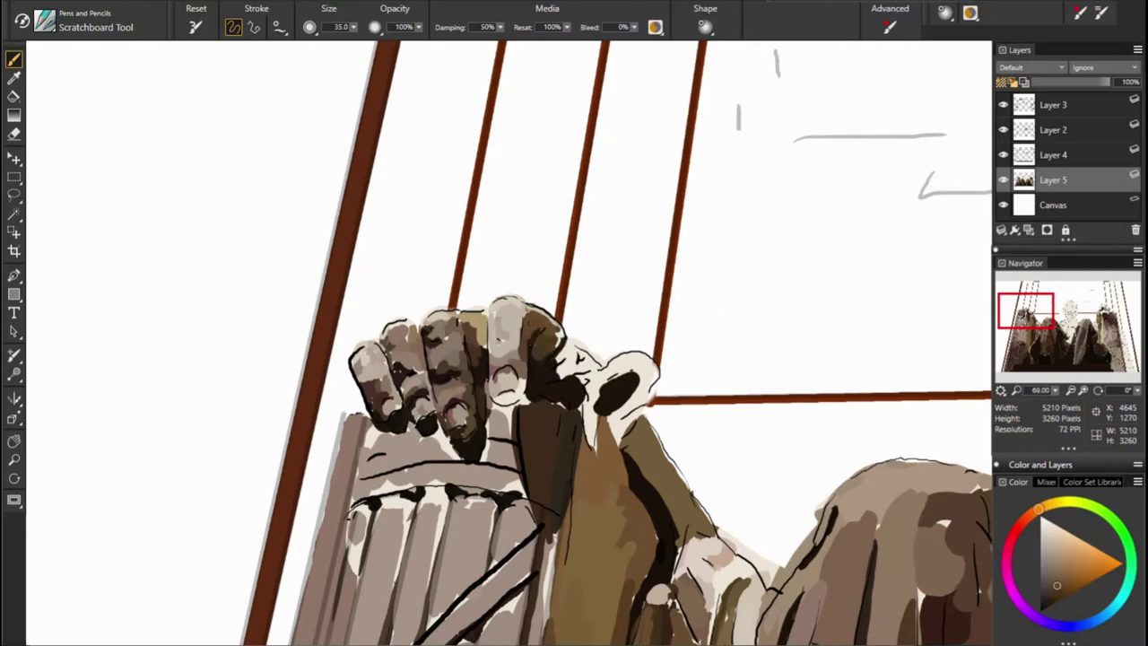
{"action": "left_click", "coordinate": [574, 346], "text": "alt"}
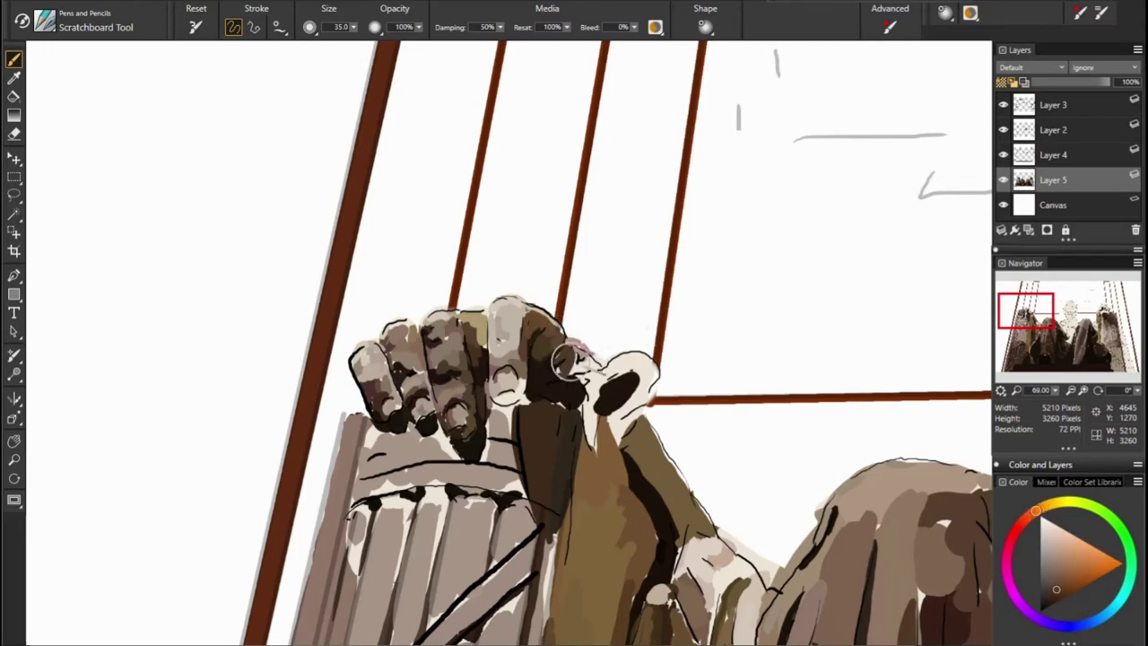
{"action": "left_click_drag", "start_coordinate": [556, 336], "coordinate": [592, 367]}
Paint dark orange-brown shading on the hand and darken the slats below it
{"action": "left_click", "coordinate": [553, 368], "text": "alt"}
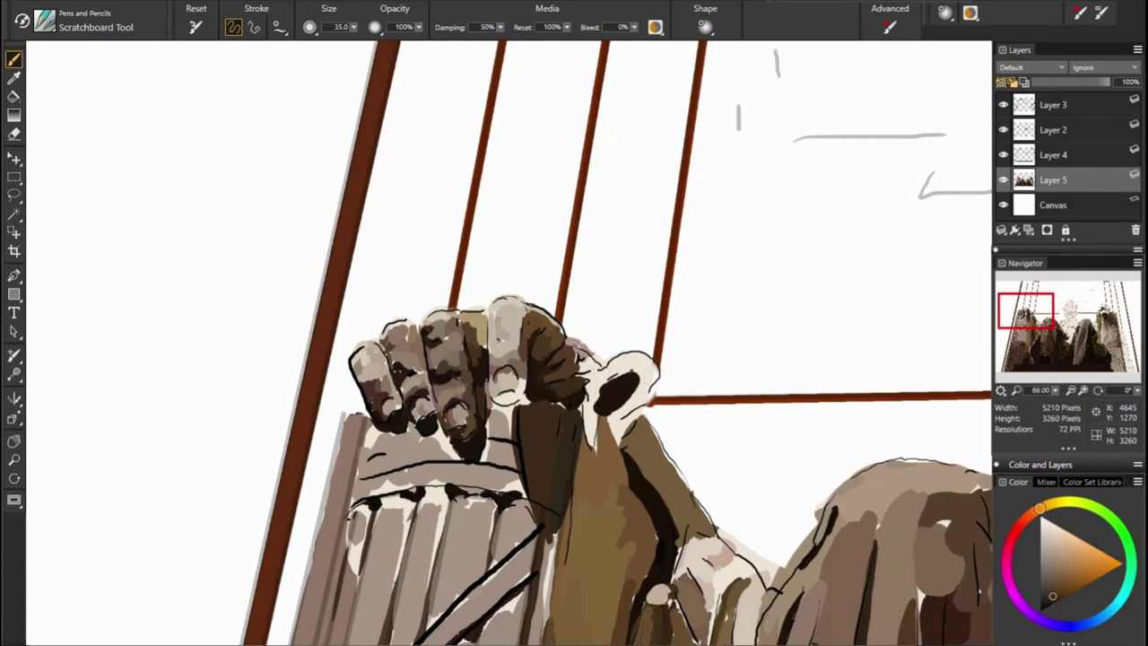
{"action": "left_click", "coordinate": [581, 380], "text": "alt"}
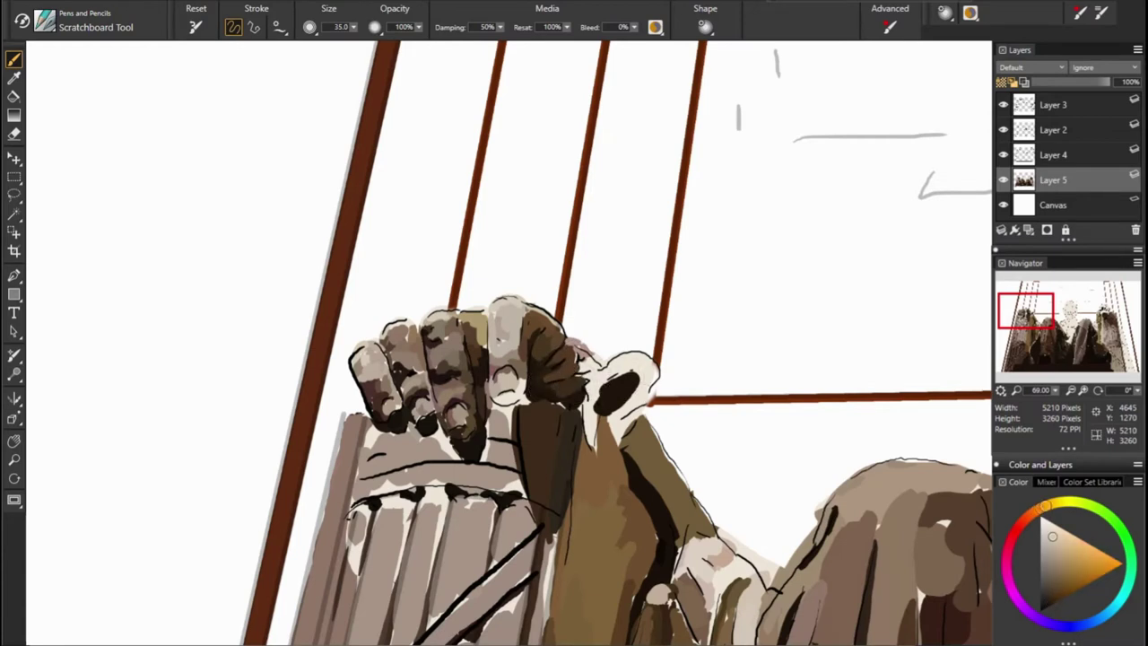
{"action": "left_click", "coordinate": [333, 290], "text": "alt"}
{"action": "left_click", "coordinate": [602, 342], "text": "alt"}
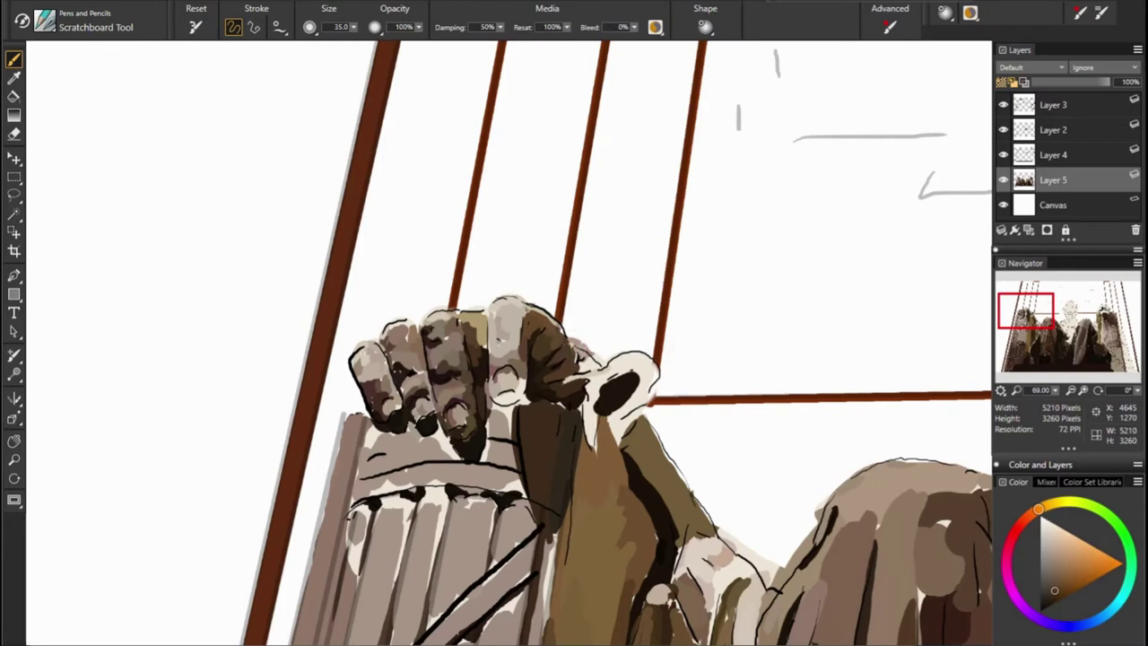
{"action": "left_click", "coordinate": [620, 377], "text": "alt"}
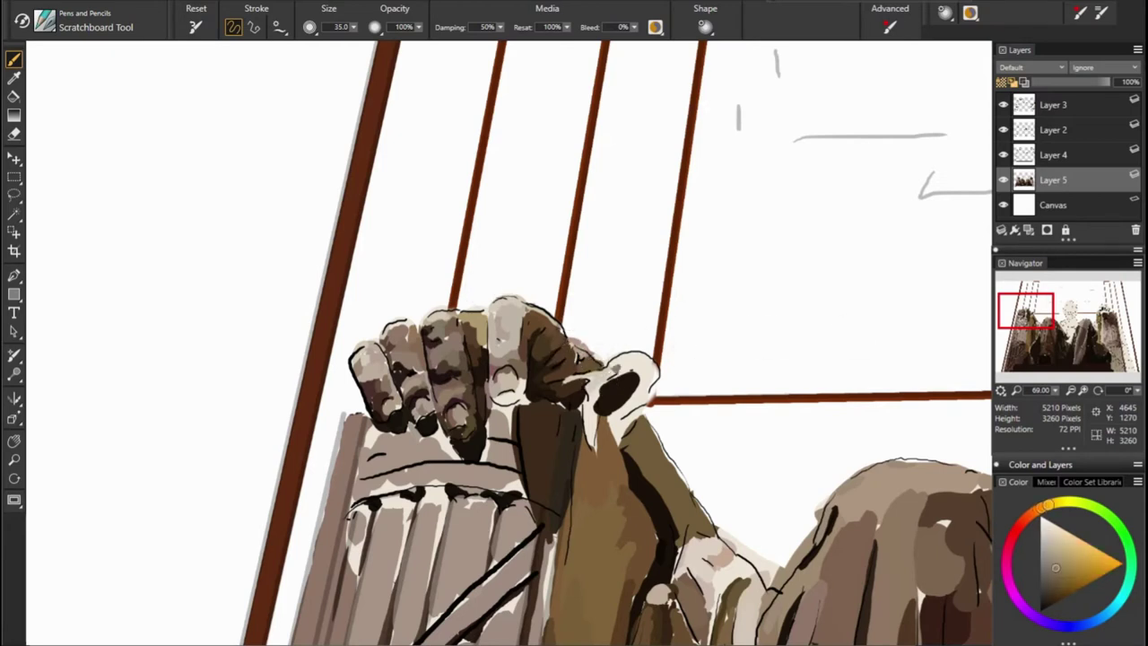
{"action": "left_click", "coordinate": [464, 310], "text": "alt"}
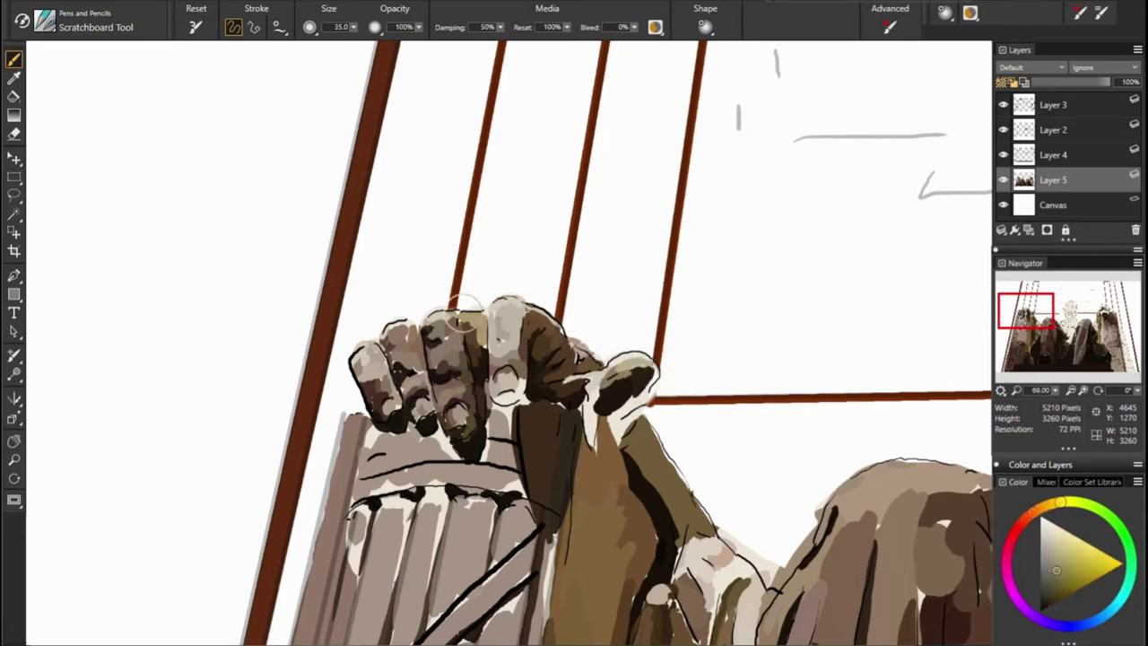
{"action": "left_click", "coordinate": [574, 408], "text": "alt"}
{"action": "left_click_drag", "start_coordinate": [592, 399], "coordinate": [612, 388]}
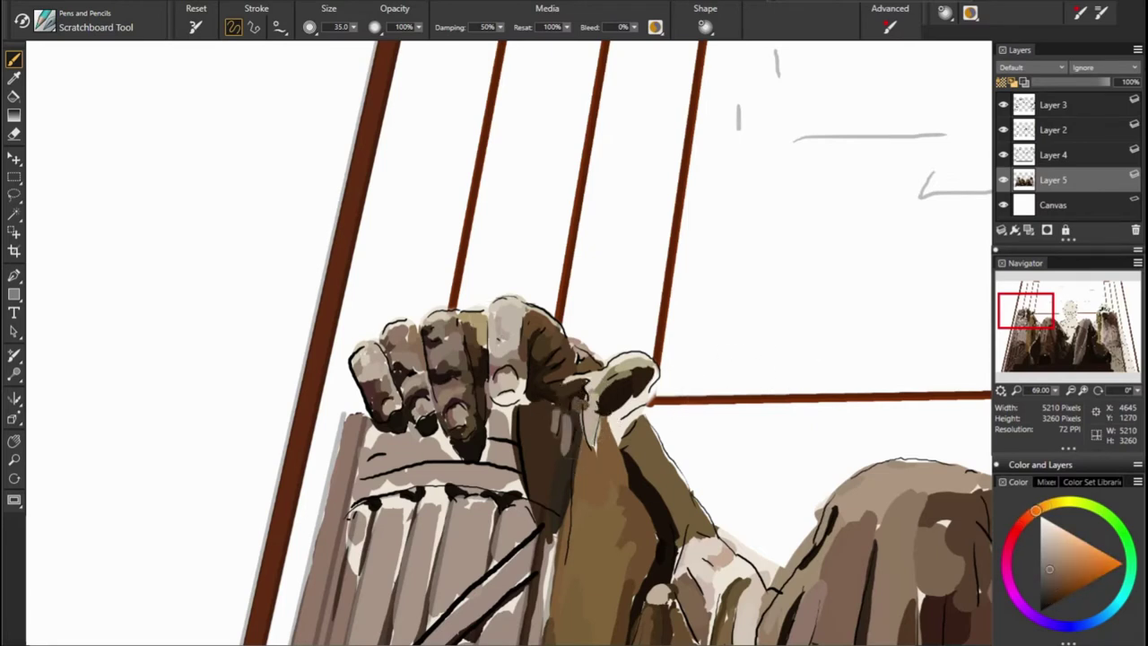
{"action": "left_click", "coordinate": [651, 395], "text": "alt"}
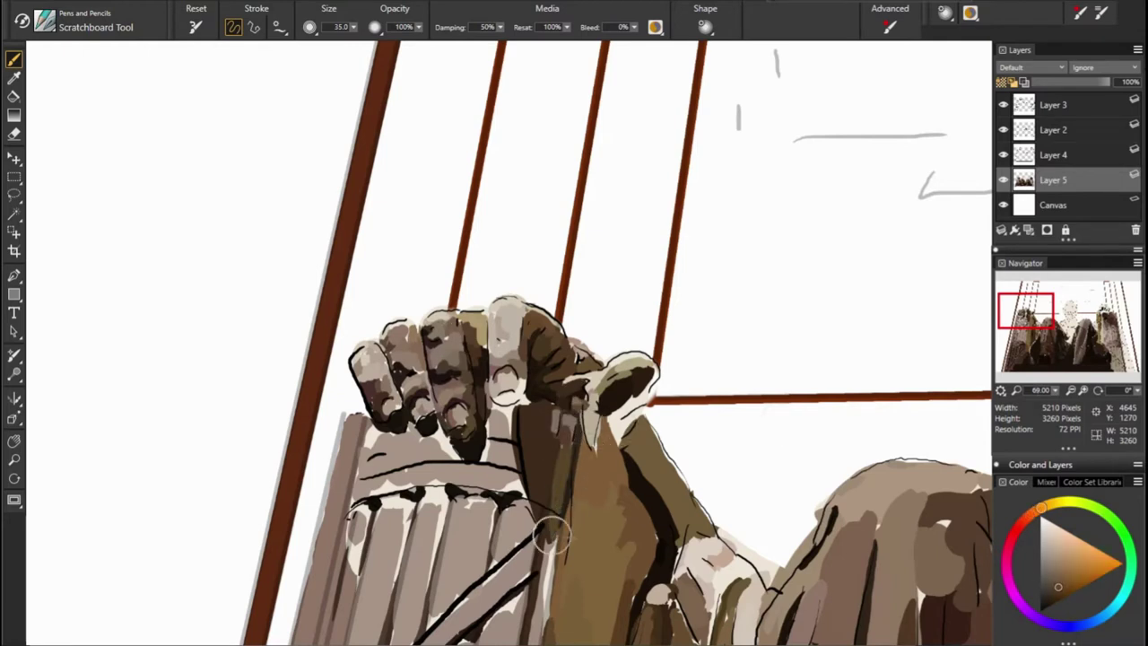
{"action": "left_click", "coordinate": [606, 429], "text": "alt"}
{"action": "left_click_drag", "start_coordinate": [606, 429], "coordinate": [577, 500]}
Sample lighter yellow-orange tans and darker browns from the hand for the slats
{"action": "left_click", "coordinate": [577, 500], "text": "alt"}
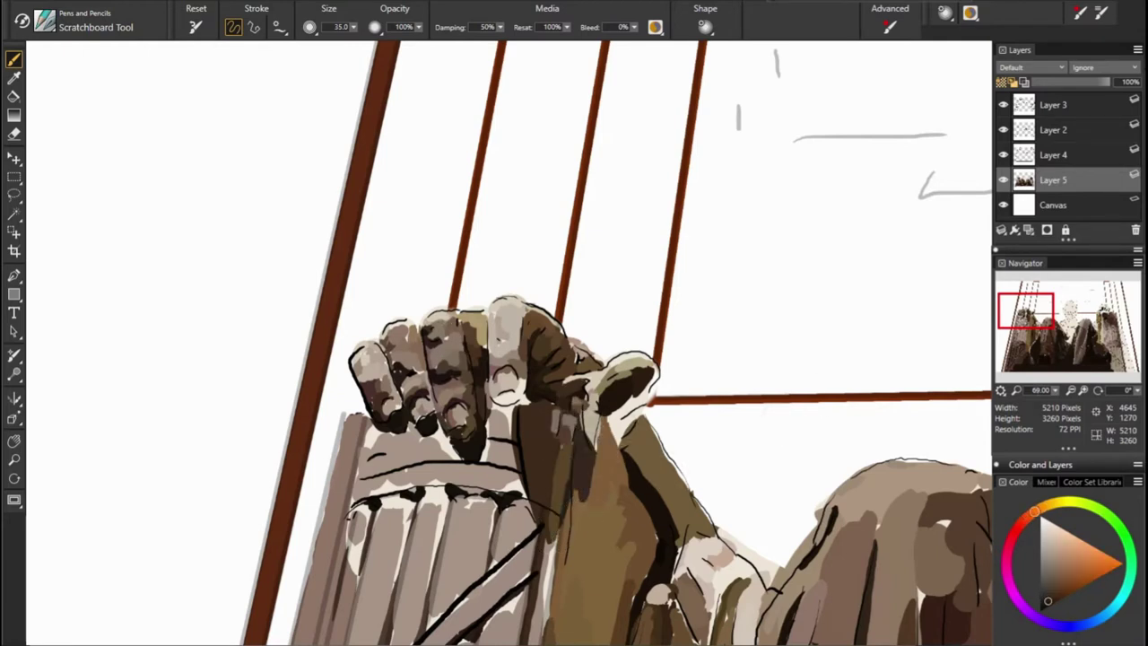
{"action": "left_click", "coordinate": [422, 429], "text": "alt"}
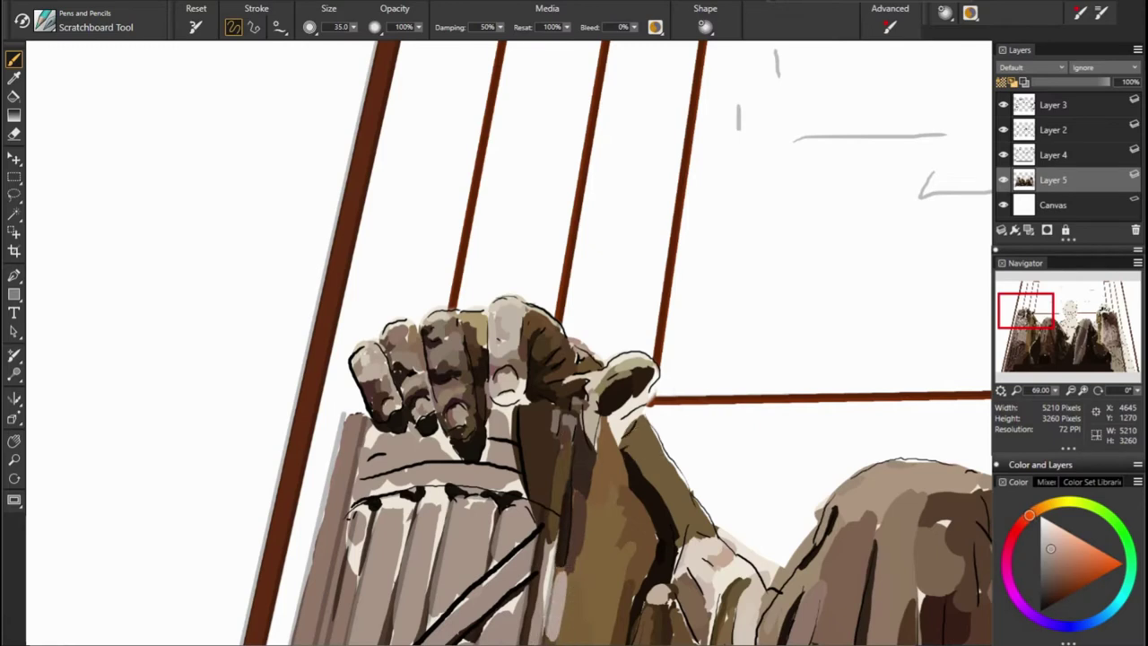
{"action": "left_click", "coordinate": [546, 430], "text": "alt"}
{"action": "left_click", "coordinate": [509, 425], "text": "alt"}
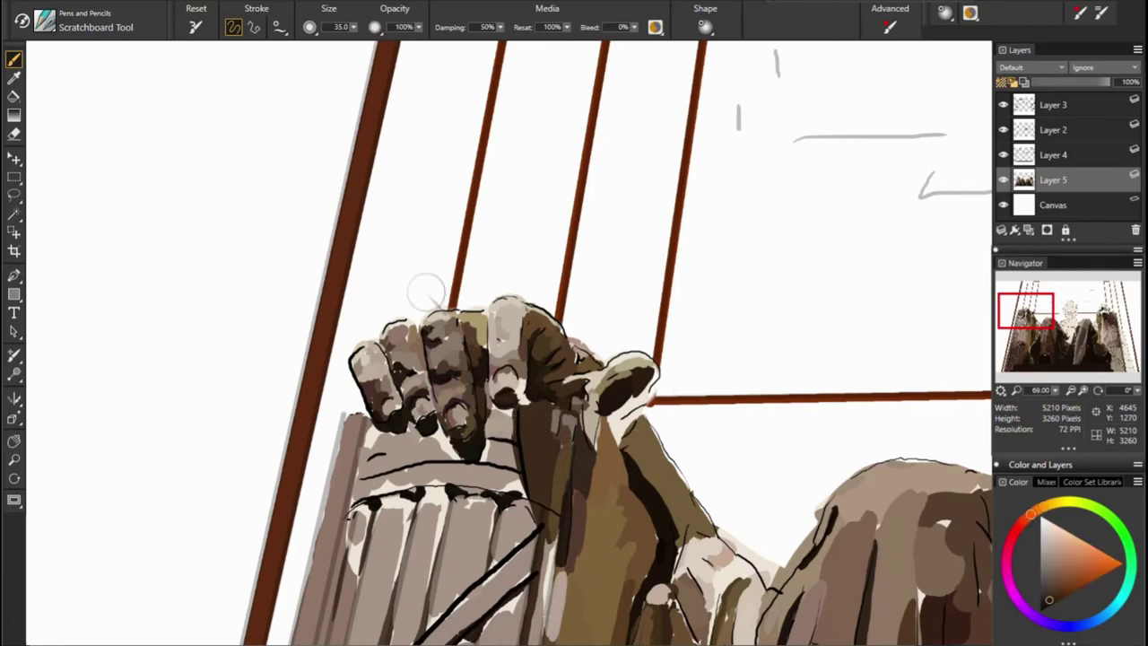
{"action": "left_click", "coordinate": [529, 392], "text": "alt"}
{"action": "left_click", "coordinate": [523, 389], "text": "alt"}
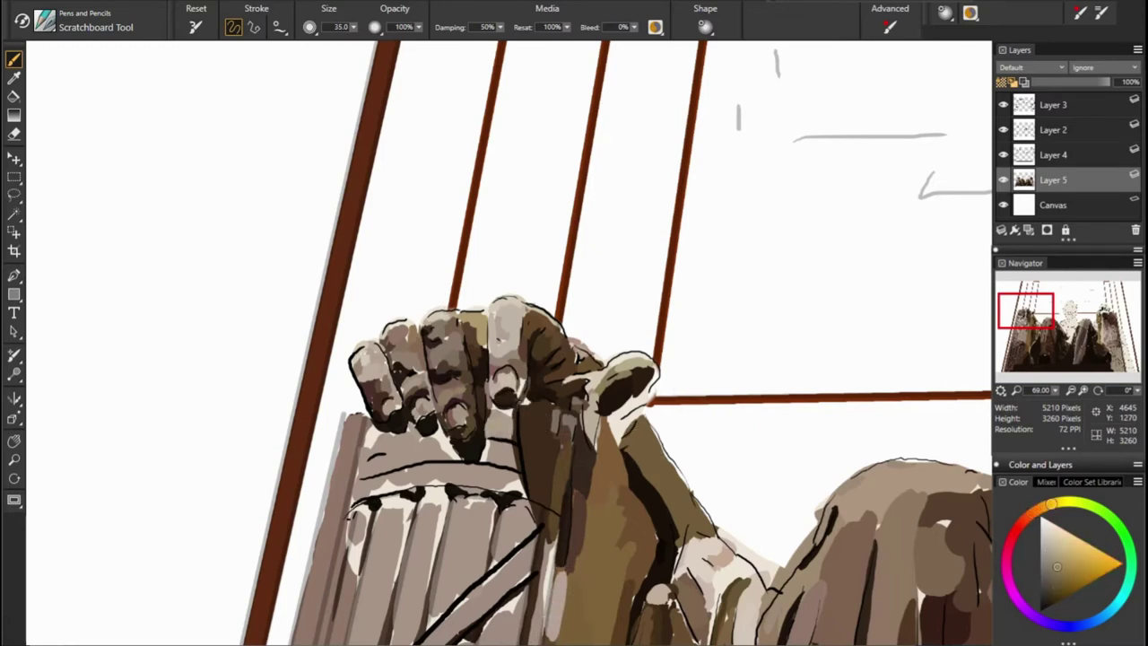
{"action": "left_click", "coordinate": [1052, 596]}
{"action": "left_click", "coordinate": [491, 397], "text": "alt"}
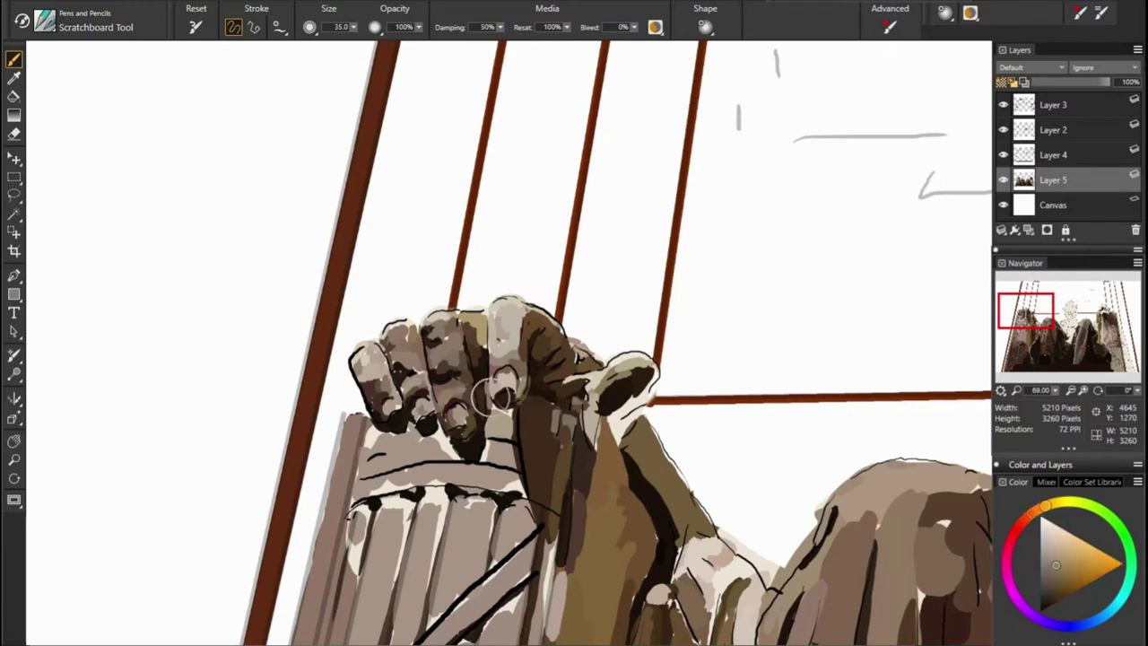
{"action": "left_click", "coordinate": [500, 420], "text": "alt"}
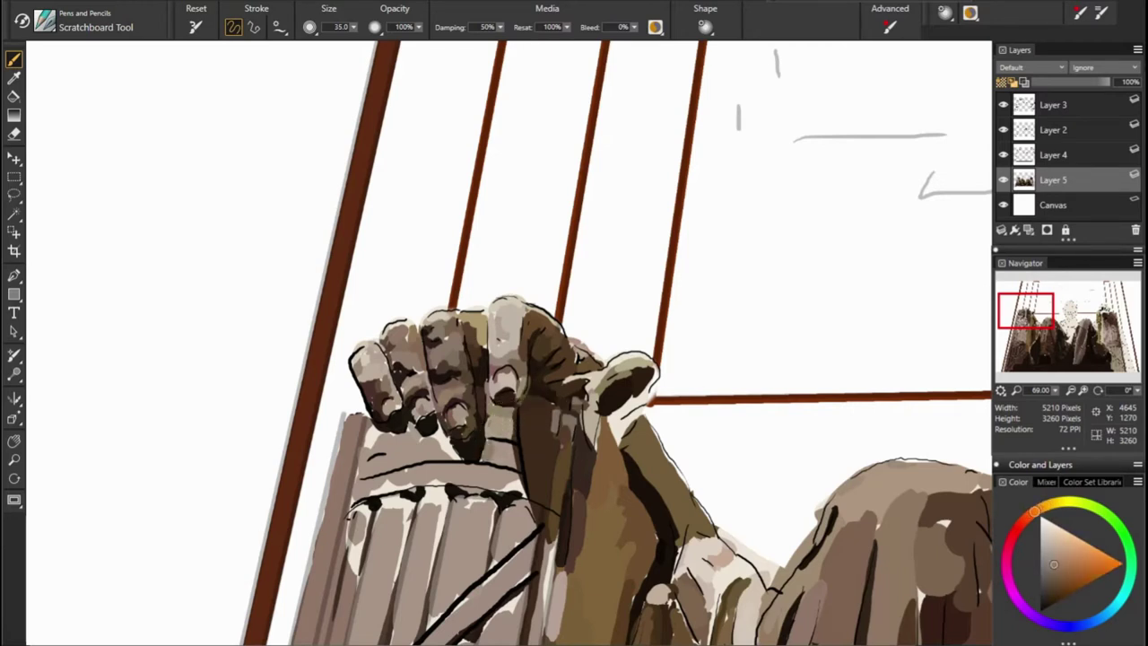
{"action": "left_click", "coordinate": [538, 423], "text": "alt"}
Paint brown vertical strokes down the left and middle slats
{"action": "left_click", "coordinate": [475, 429], "text": "alt"}
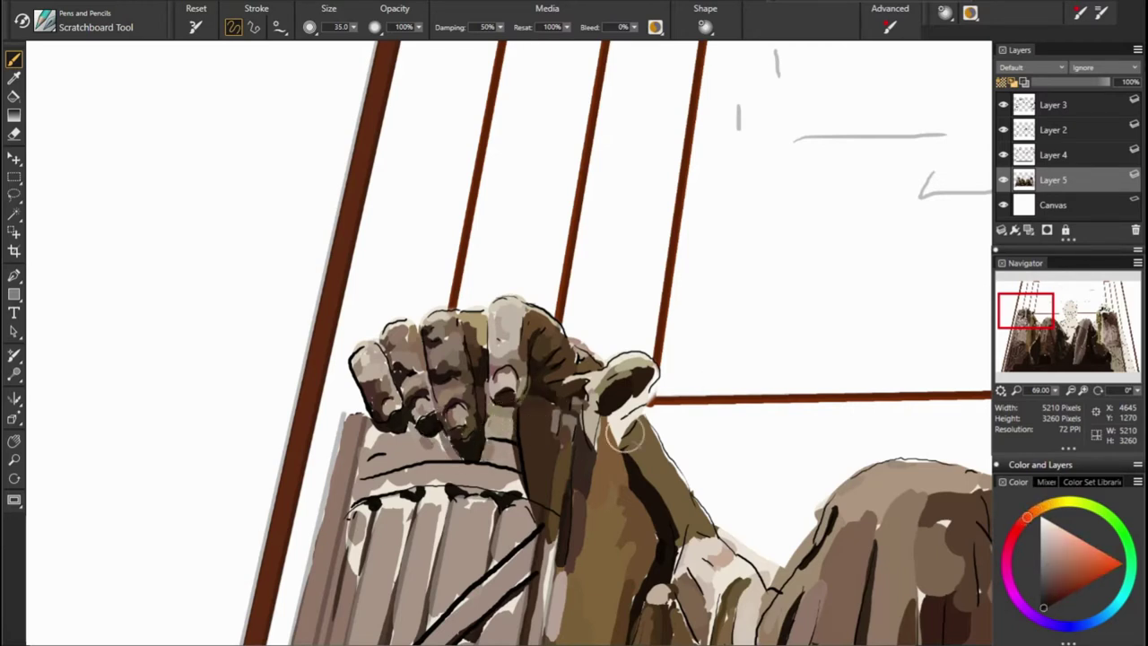
{"action": "left_click", "coordinate": [533, 422], "text": "alt"}
{"action": "left_click", "coordinate": [378, 437], "text": "alt"}
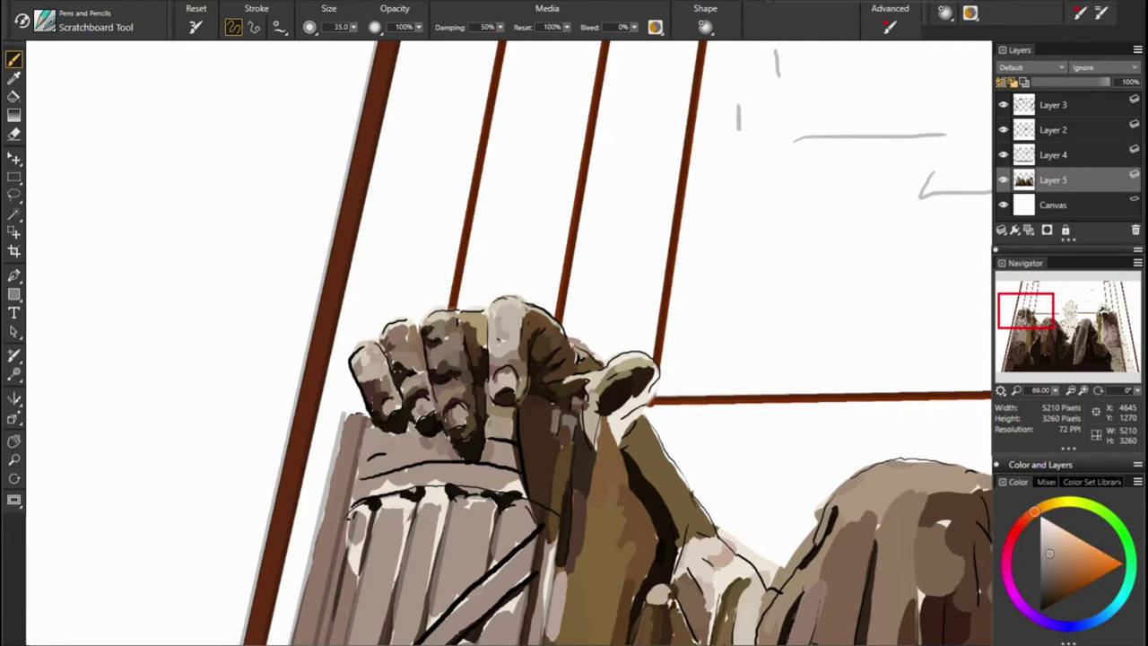
{"action": "left_click", "coordinate": [357, 511], "text": "alt"}
{"action": "mouse_move", "coordinate": [357, 498]}
{"action": "left_mouse_down"}
{"action": "mouse_move", "coordinate": [359, 574]}
{"action": "mouse_move", "coordinate": [381, 561]}
{"action": "left_mouse_up"}
{"action": "left_click_drag", "start_coordinate": [408, 493], "coordinate": [419, 574]}
{"action": "left_click", "coordinate": [566, 469], "text": "alt"}
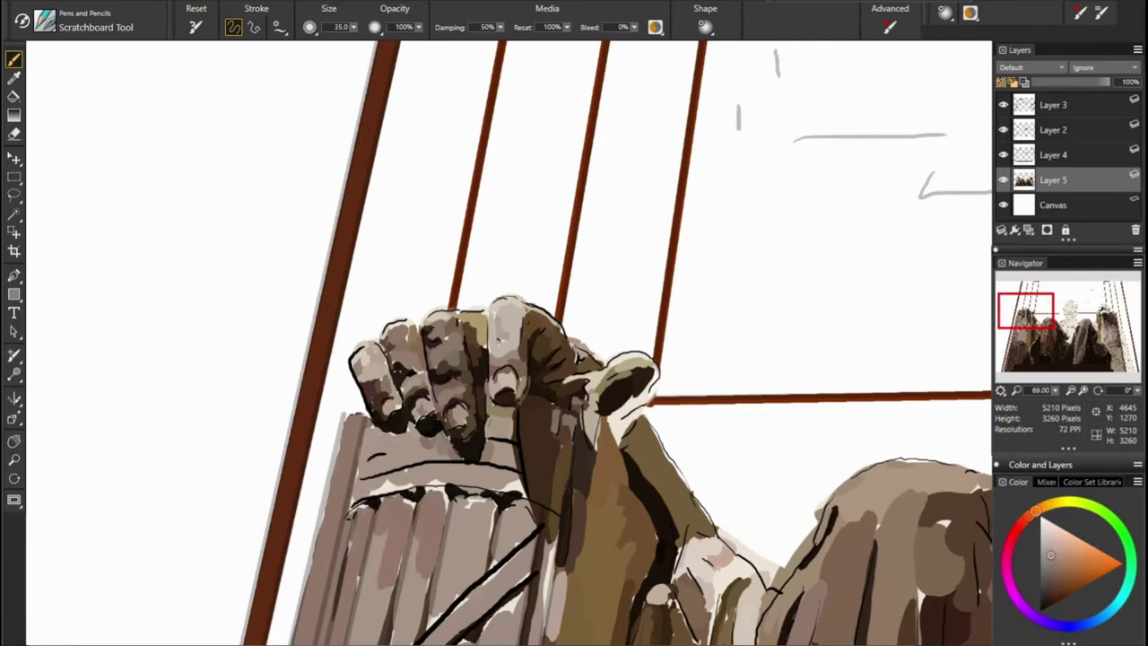
Zoom in on the head and paint the left ear dark brown, bottom to top
{"action": "key", "text": "ctrl+0"}
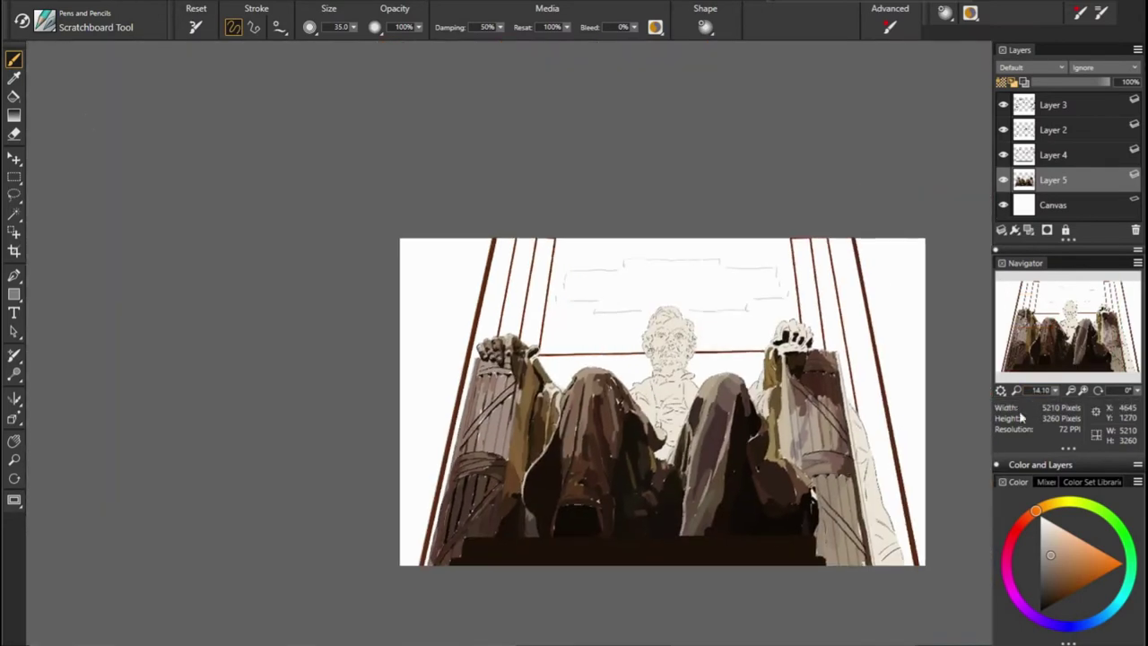
{"action": "scroll", "coordinate": [619, 269], "scroll_direction": "up", "scroll_amount": 5}
{"action": "scroll", "coordinate": [90, 180], "scroll_direction": "up", "scroll_amount": 3}
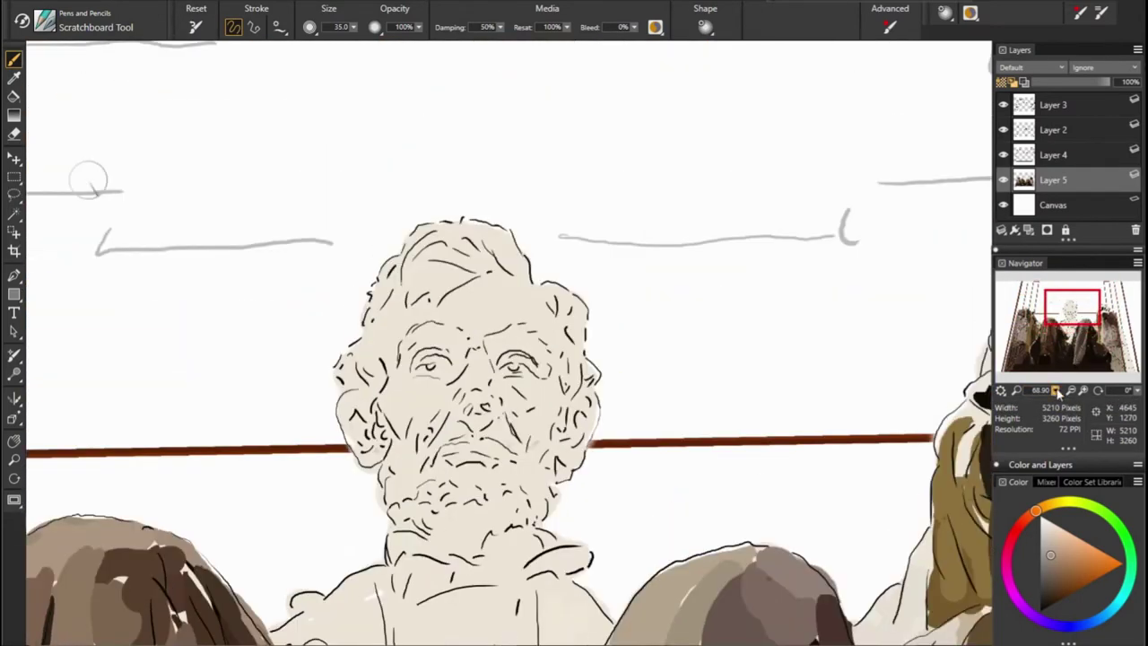
{"action": "scroll", "coordinate": [108, 108], "scroll_direction": "up", "scroll_amount": 2}
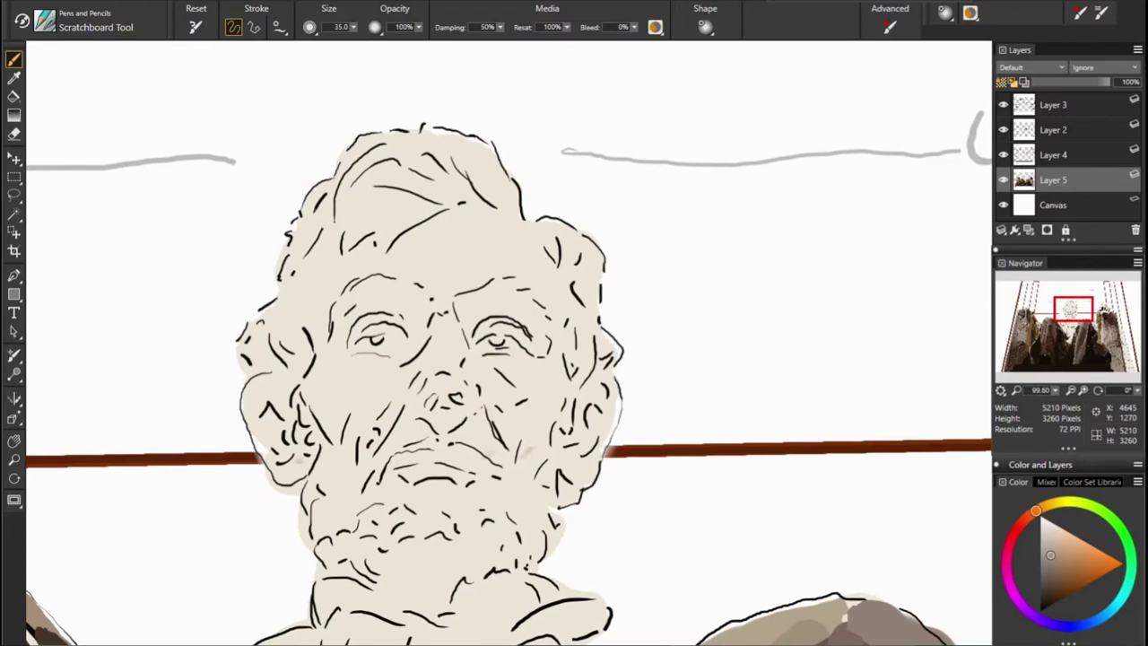
{"action": "mouse_move", "coordinate": [260, 393]}
{"action": "left_mouse_down"}
{"action": "mouse_move", "coordinate": [274, 409]}
{"action": "mouse_move", "coordinate": [273, 457]}
{"action": "left_mouse_up"}
{"action": "left_click", "coordinate": [256, 453], "text": "alt"}
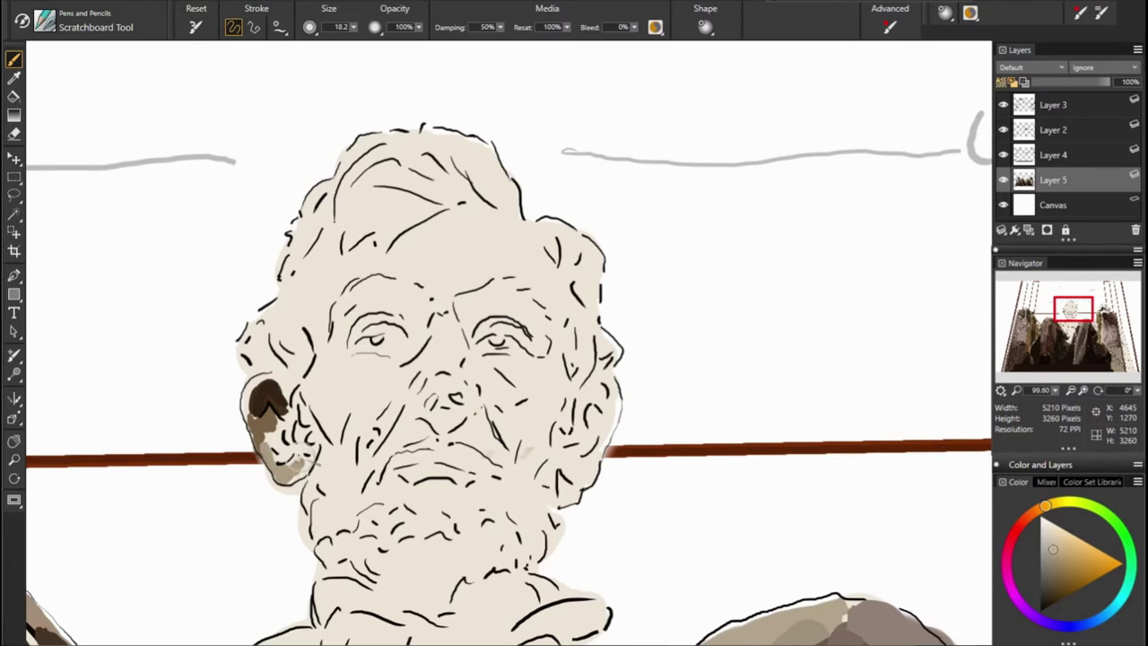
{"action": "left_click", "coordinate": [264, 438], "text": "alt"}
{"action": "left_click", "coordinate": [268, 439], "text": "alt"}
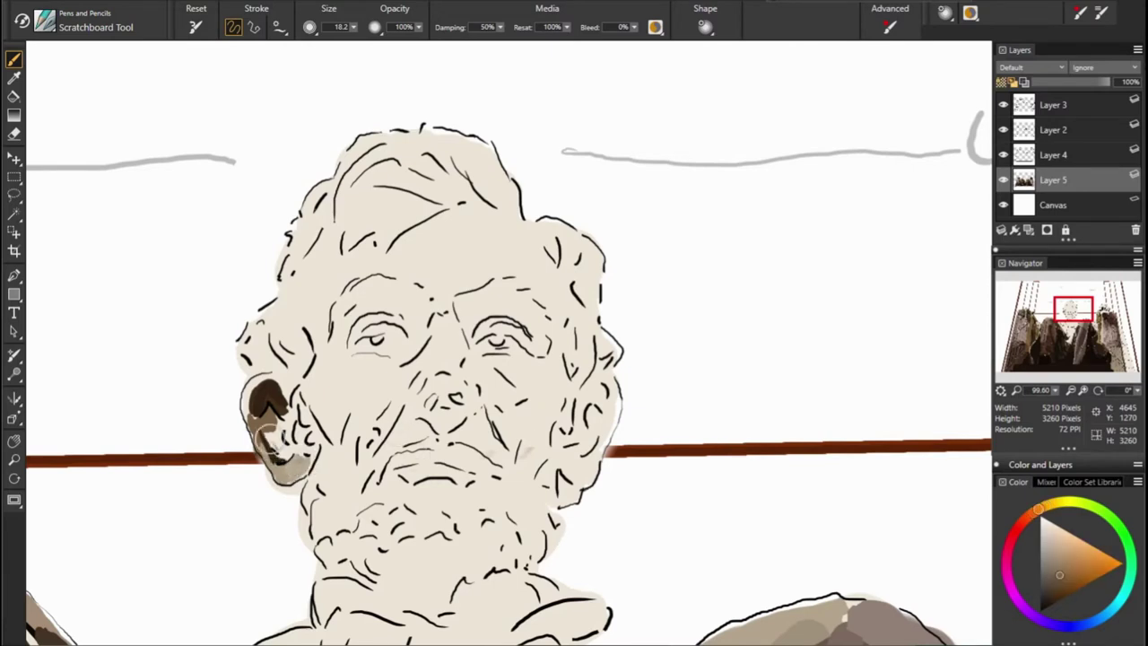
{"action": "left_click", "coordinate": [269, 431], "text": "alt"}
{"action": "mouse_move", "coordinate": [274, 412]}
{"action": "left_mouse_down"}
{"action": "mouse_move", "coordinate": [283, 444]}
{"action": "mouse_move", "coordinate": [256, 395]}
{"action": "mouse_move", "coordinate": [260, 417]}
{"action": "mouse_move", "coordinate": [264, 376]}
{"action": "mouse_move", "coordinate": [289, 364]}
{"action": "mouse_move", "coordinate": [305, 377]}
{"action": "left_mouse_up"}
{"action": "left_click", "coordinate": [256, 403], "text": "alt"}
Add darker strokes along the upper ear edge and shade the adjacent cheek dark brown
{"action": "left_click", "coordinate": [261, 381], "text": "alt"}
{"action": "left_click", "coordinate": [266, 386], "text": "alt"}
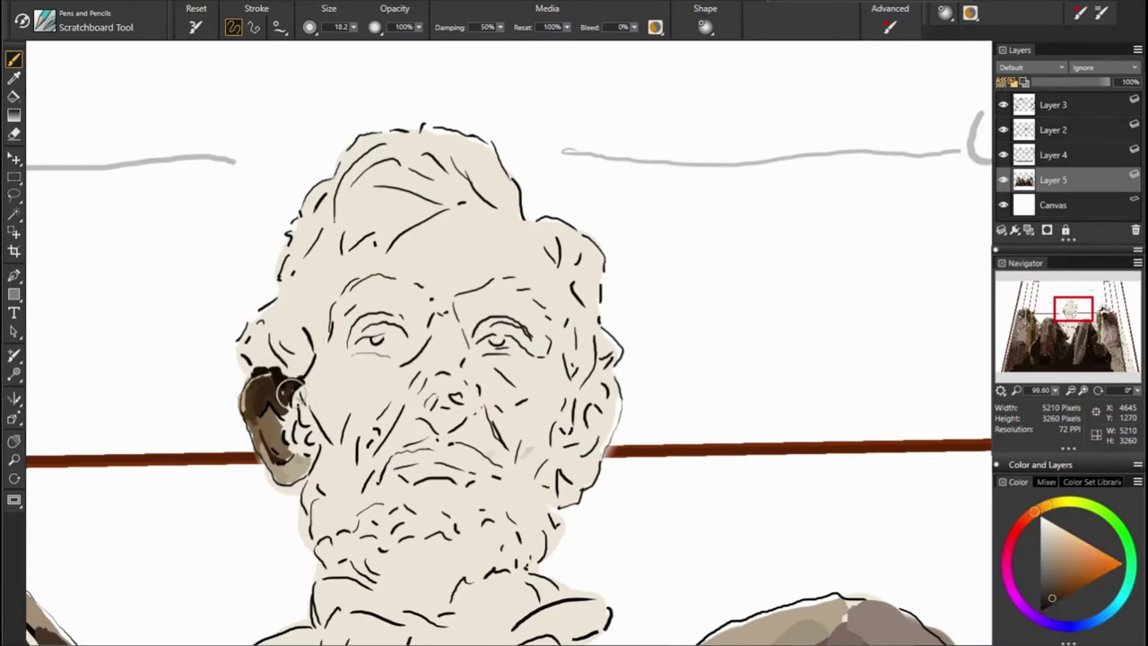
{"action": "left_click", "coordinate": [292, 392], "text": "alt"}
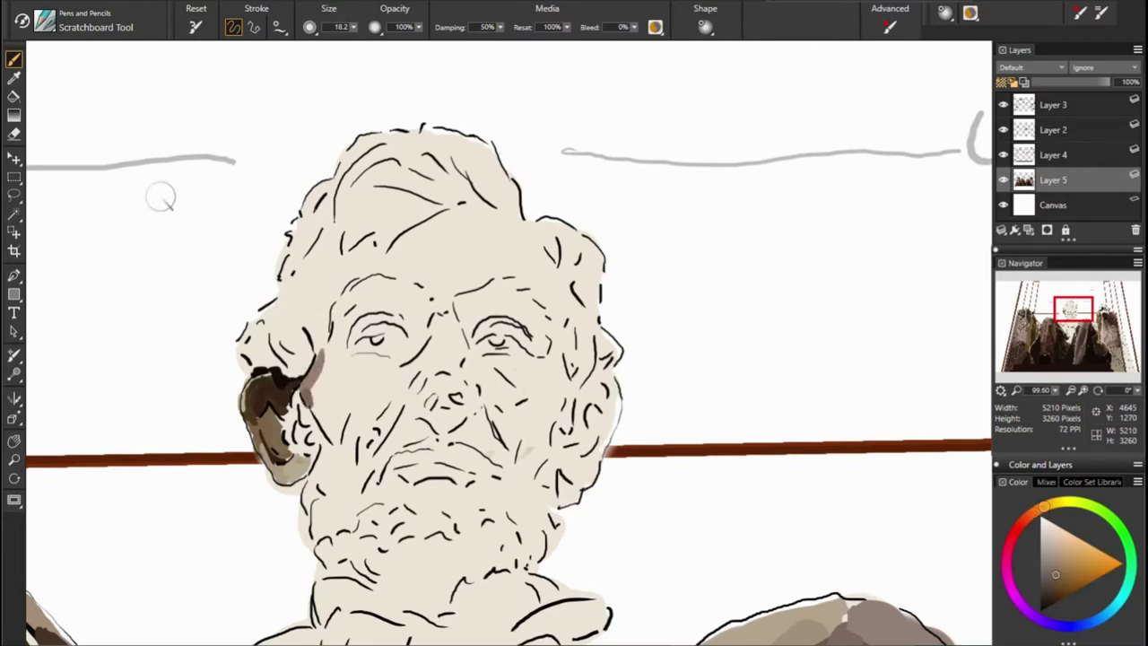
{"action": "left_click", "coordinate": [309, 399], "text": "alt"}
{"action": "left_click_drag", "start_coordinate": [305, 395], "coordinate": [350, 453]}
{"action": "left_click", "coordinate": [323, 422], "text": "alt"}
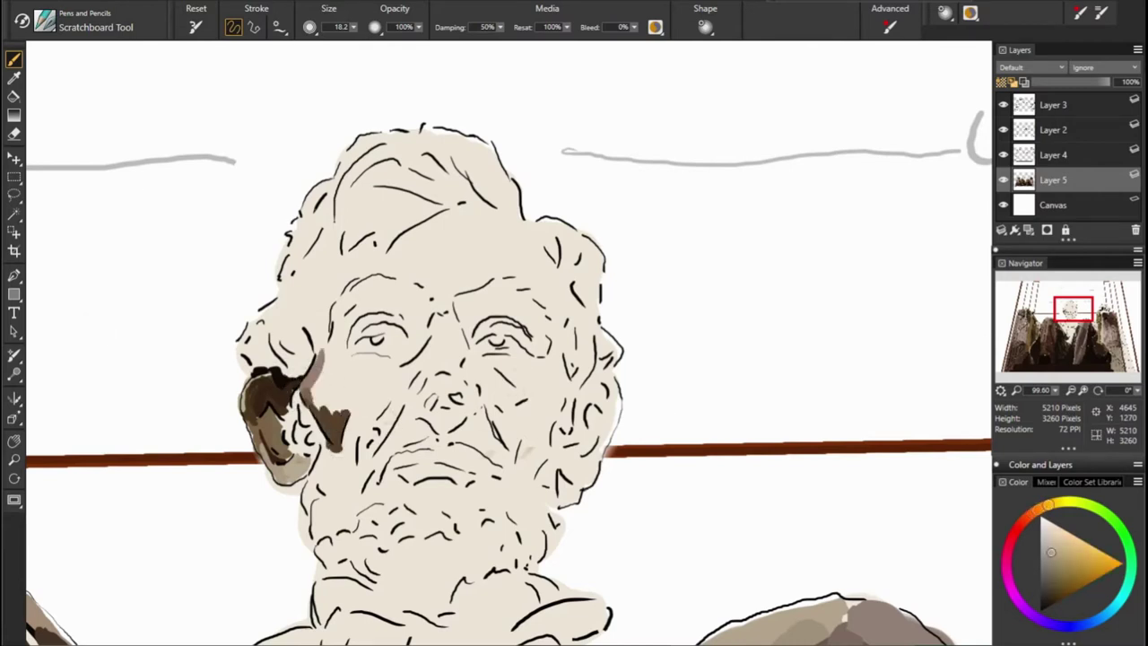
{"action": "left_click_drag", "start_coordinate": [296, 399], "coordinate": [327, 454]}
{"action": "left_click", "coordinate": [294, 431], "text": "alt"}
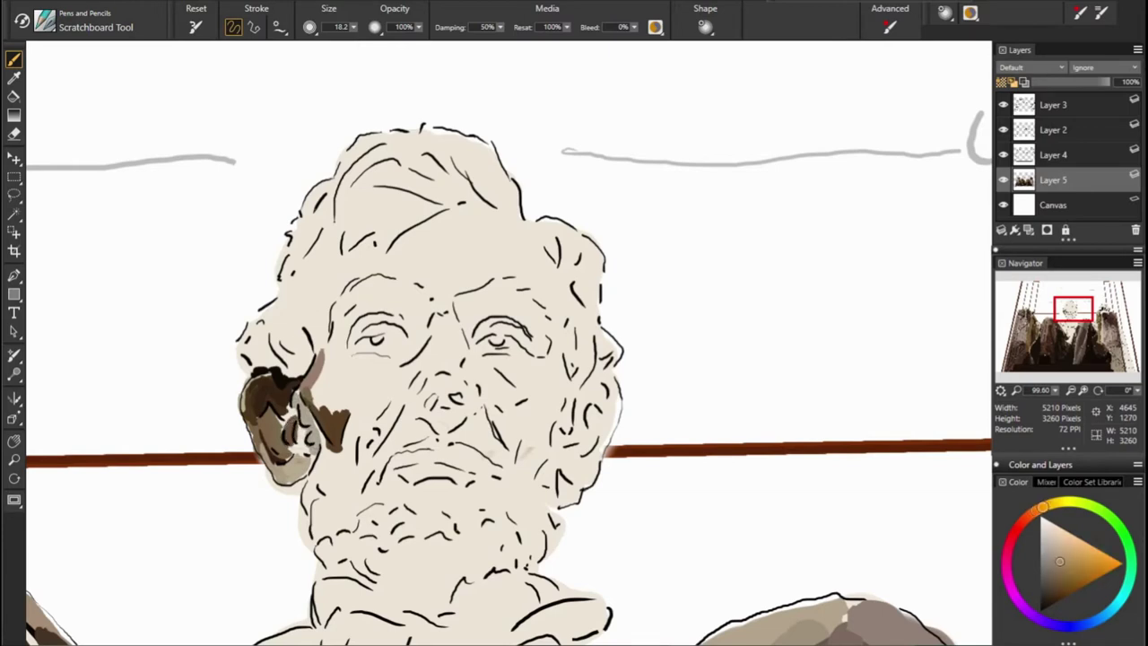
{"action": "left_click", "coordinate": [285, 432], "text": "alt"}
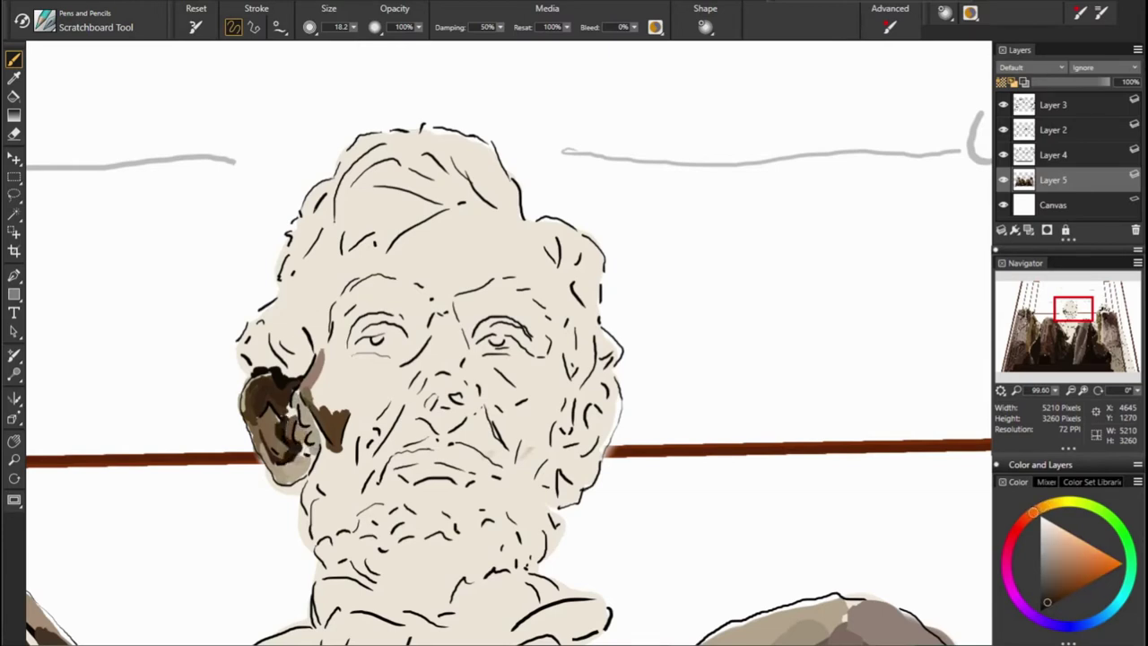
{"action": "left_click", "coordinate": [278, 425], "text": "alt"}
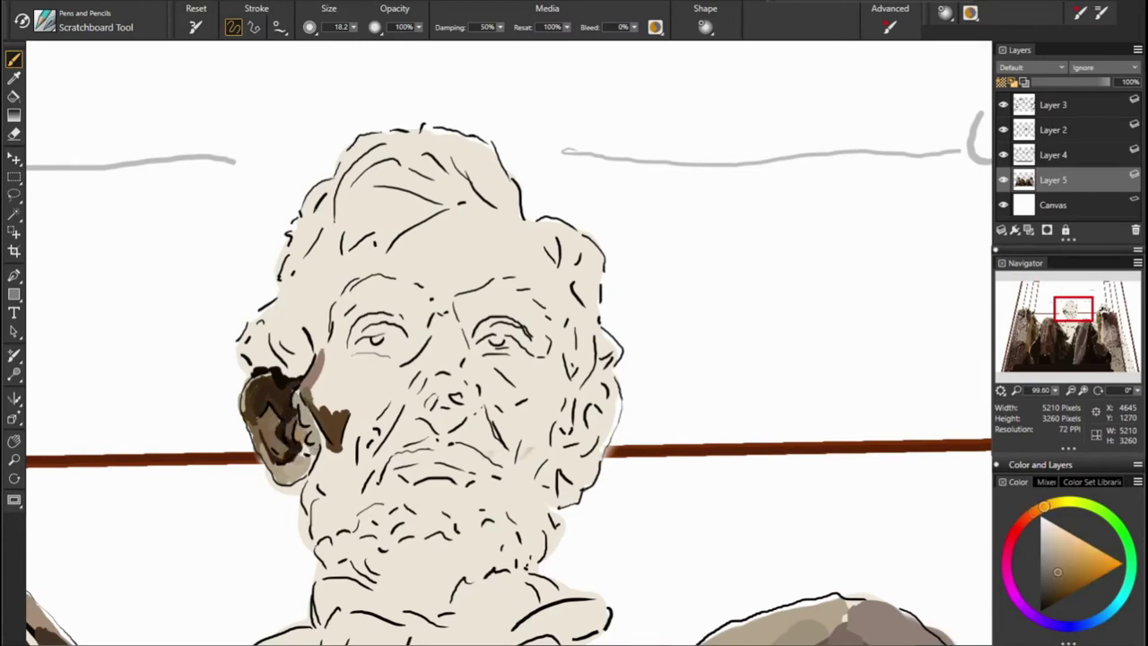
{"action": "left_click", "coordinate": [278, 439], "text": "alt"}
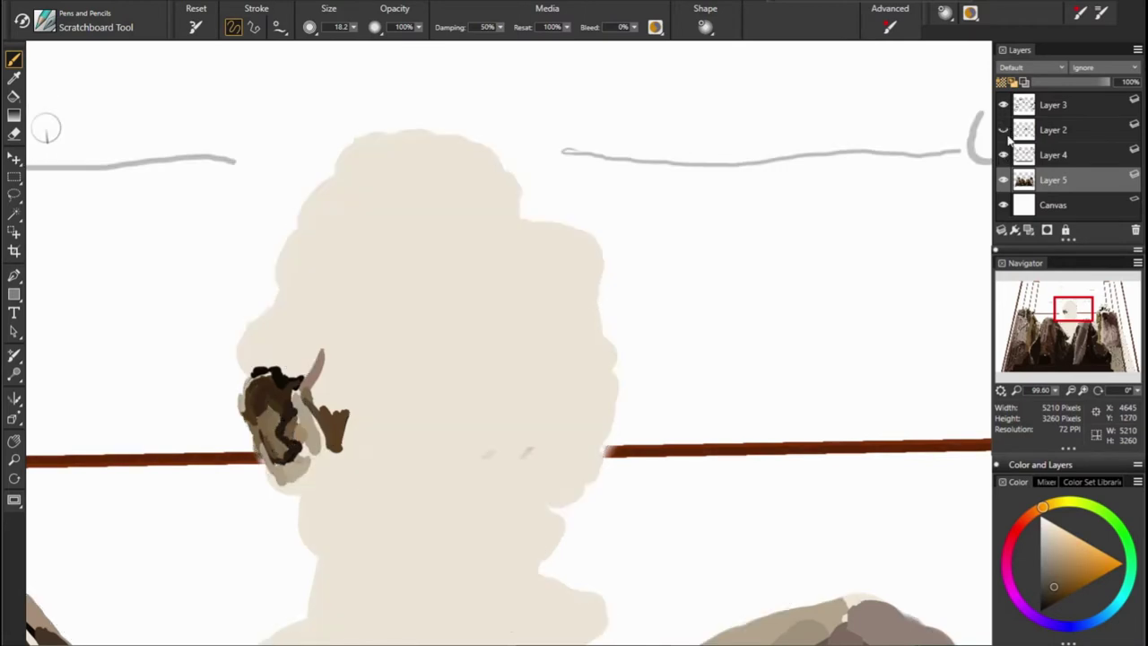
Paint a dark stroke atop the ear and light tan along the upper-left head and temple
{"action": "left_click", "coordinate": [272, 365], "text": "alt"}
{"action": "mouse_move", "coordinate": [268, 359]}
{"action": "left_mouse_down"}
{"action": "mouse_move", "coordinate": [253, 334]}
{"action": "mouse_move", "coordinate": [284, 346]}
{"action": "left_mouse_up"}
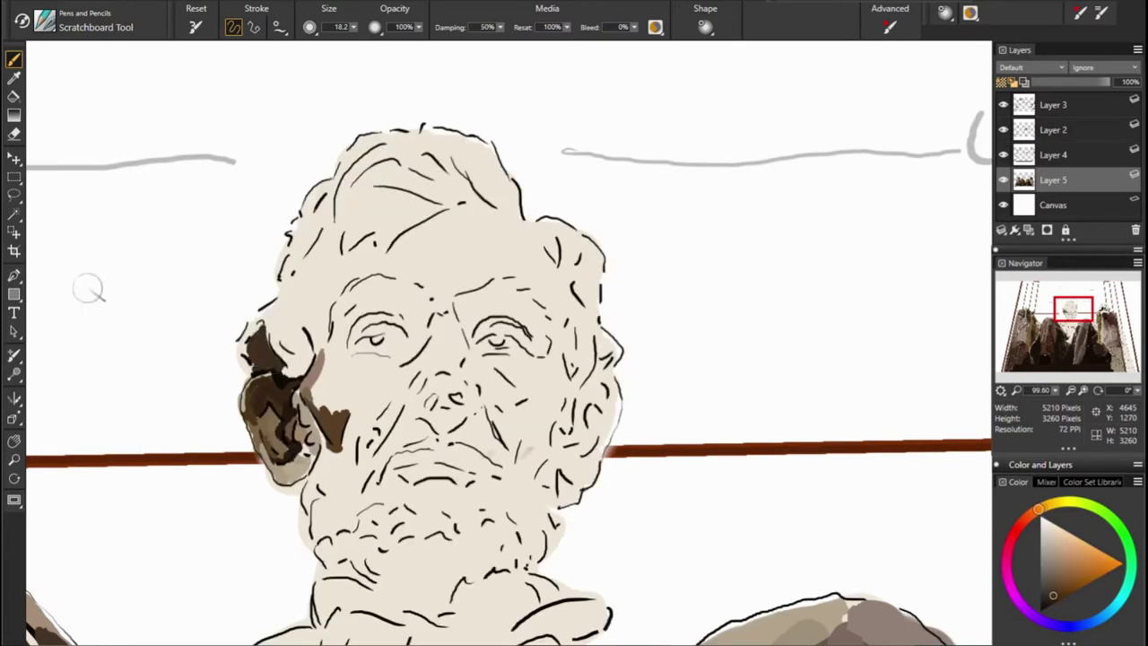
{"action": "left_click", "coordinate": [330, 352], "text": "alt"}
{"action": "left_click", "coordinate": [334, 274], "text": "alt"}
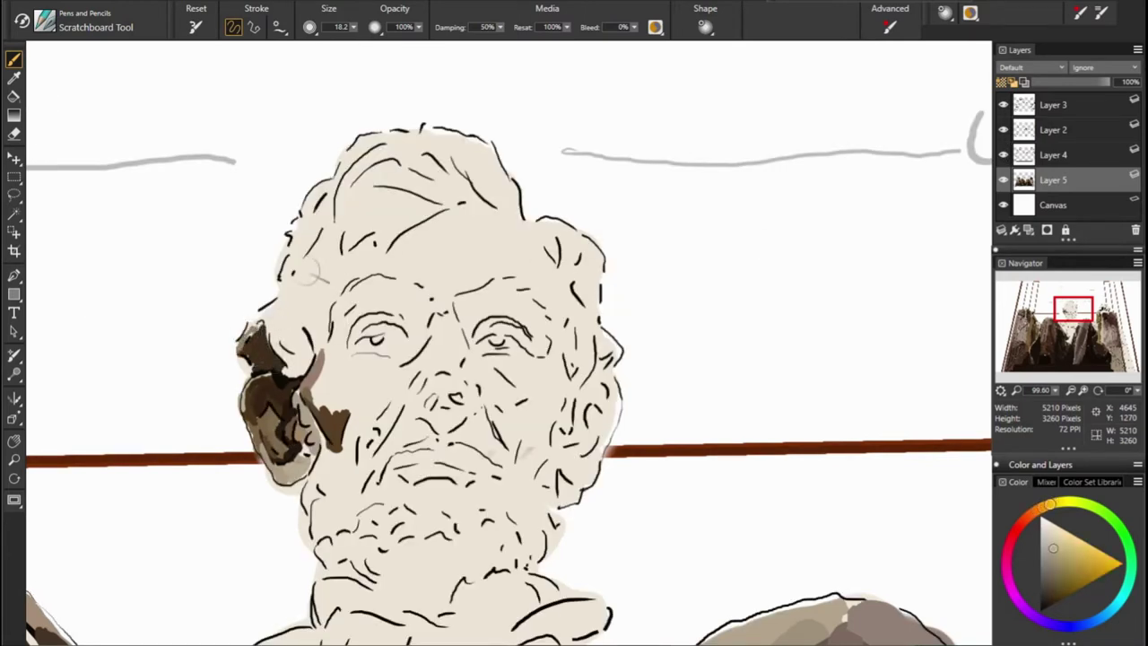
{"action": "left_click_drag", "start_coordinate": [305, 267], "coordinate": [253, 316]}
{"action": "mouse_move", "coordinate": [296, 269]}
{"action": "left_mouse_down"}
{"action": "mouse_move", "coordinate": [283, 364]}
{"action": "mouse_move", "coordinate": [296, 350]}
{"action": "left_mouse_up"}
{"action": "left_click_drag", "start_coordinate": [318, 309], "coordinate": [298, 288]}
Add dark strokes and a tan patch on the ear, darkening it at the hairline
{"action": "left_click", "coordinate": [259, 328], "text": "alt"}
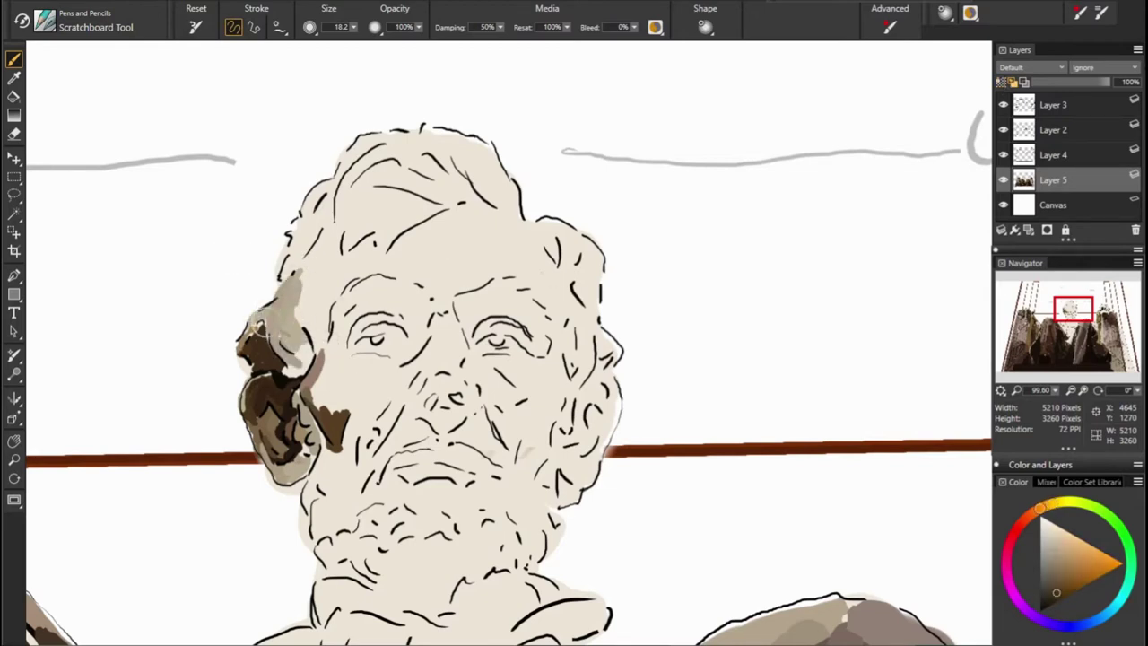
{"action": "left_click", "coordinate": [260, 319], "text": "alt"}
{"action": "left_click", "coordinate": [274, 346], "text": "alt"}
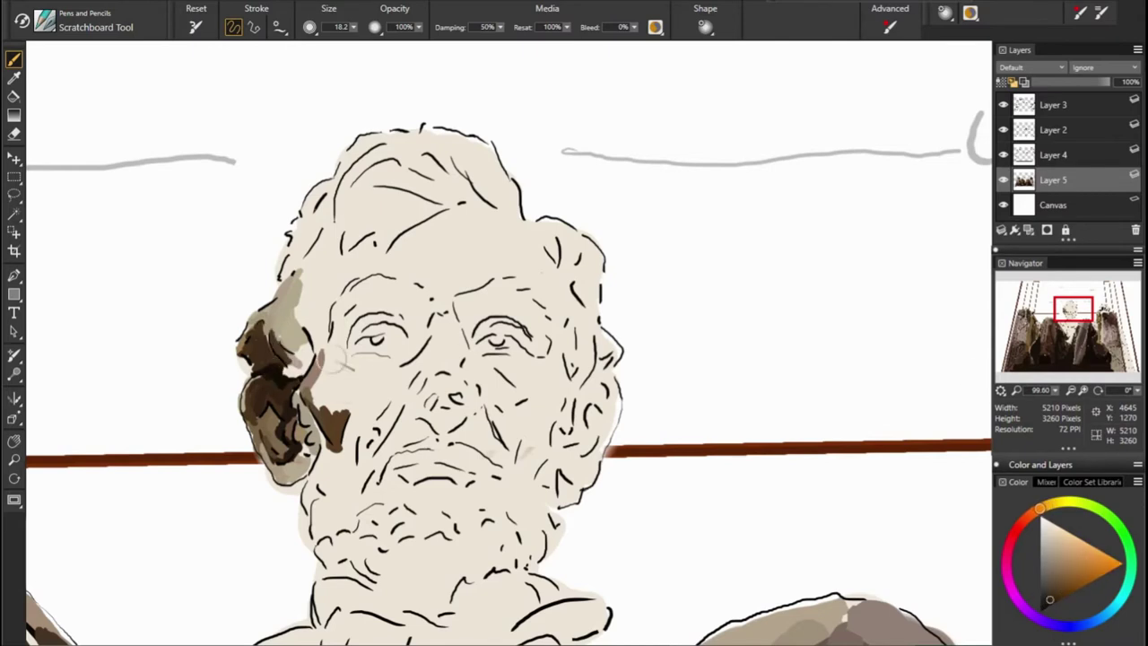
{"action": "mouse_move", "coordinate": [329, 351]}
{"action": "left_mouse_down"}
{"action": "mouse_move", "coordinate": [305, 359]}
{"action": "mouse_move", "coordinate": [318, 385]}
{"action": "left_mouse_up"}
{"action": "left_click", "coordinate": [273, 345], "text": "alt"}
{"action": "left_click_drag", "start_coordinate": [273, 336], "coordinate": [300, 363]}
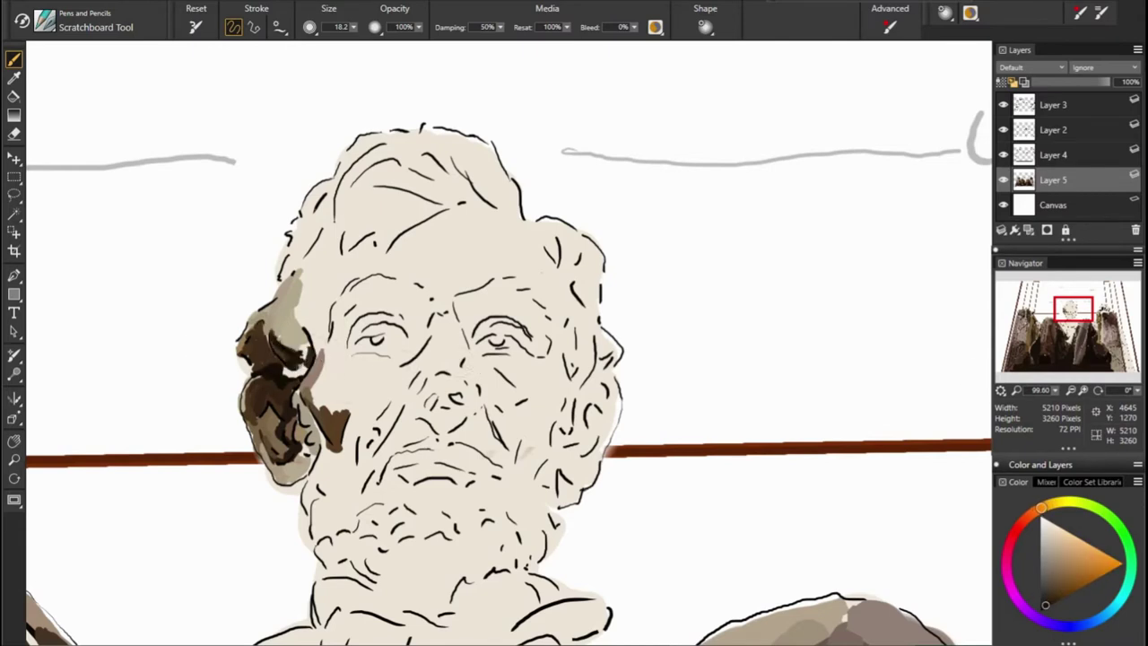
{"action": "left_click", "coordinate": [294, 371], "text": "alt"}
{"action": "left_click_drag", "start_coordinate": [310, 296], "coordinate": [328, 325]}
{"action": "left_click", "coordinate": [340, 213], "text": "alt"}
{"action": "left_click_drag", "start_coordinate": [296, 262], "coordinate": [323, 226]}
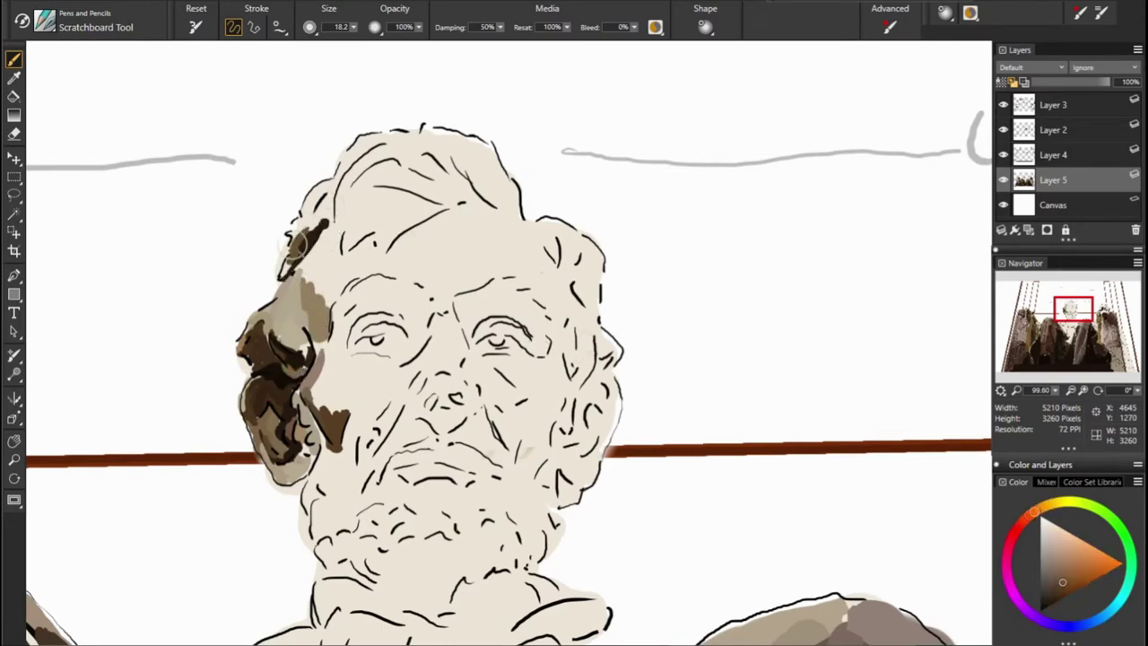
Paint light tan over the upper-left hairline and darken the top-left hair
{"action": "left_click", "coordinate": [463, 204], "text": "alt"}
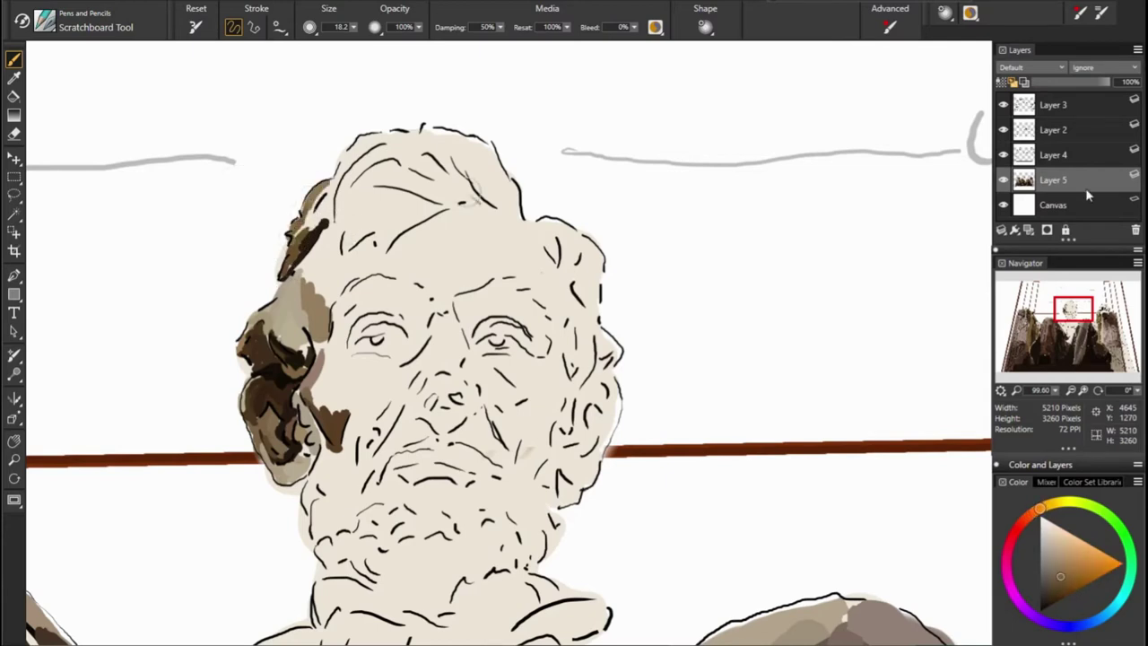
{"action": "left_click", "coordinate": [298, 222], "text": "alt"}
{"action": "left_click", "coordinate": [432, 200], "text": "alt"}
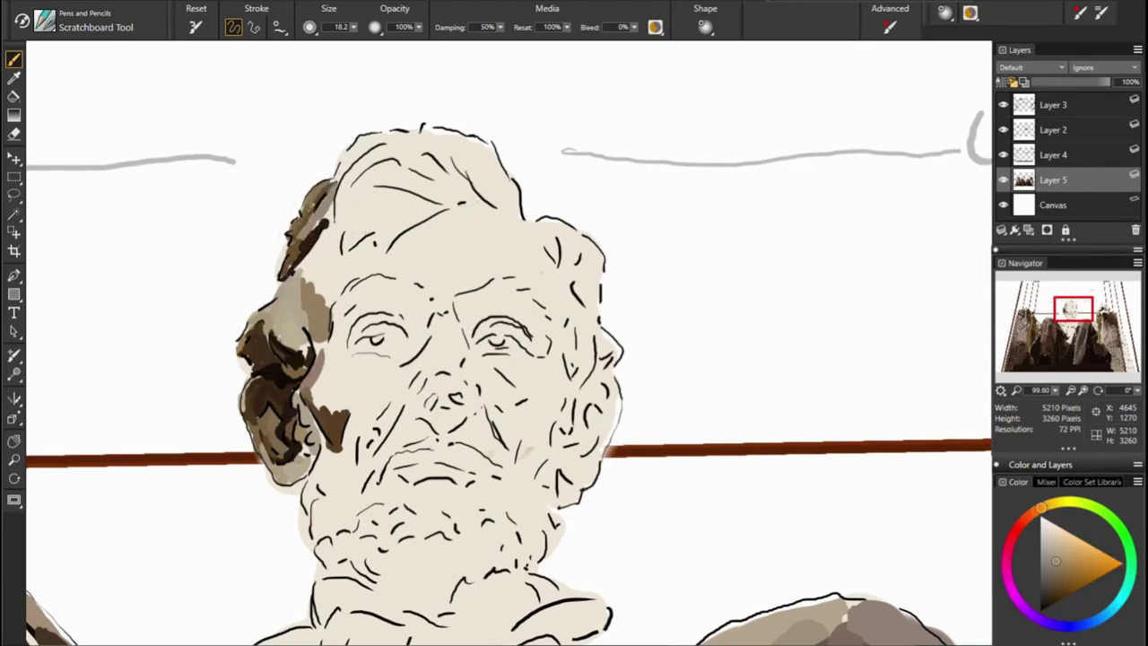
{"action": "left_click", "coordinate": [264, 206], "text": "alt"}
{"action": "mouse_move", "coordinate": [338, 215]}
{"action": "left_mouse_down"}
{"action": "mouse_move", "coordinate": [386, 144]}
{"action": "mouse_move", "coordinate": [409, 152]}
{"action": "mouse_move", "coordinate": [411, 126]}
{"action": "mouse_move", "coordinate": [345, 162]}
{"action": "mouse_move", "coordinate": [336, 184]}
{"action": "left_mouse_up"}
{"action": "left_click", "coordinate": [310, 202], "text": "alt"}
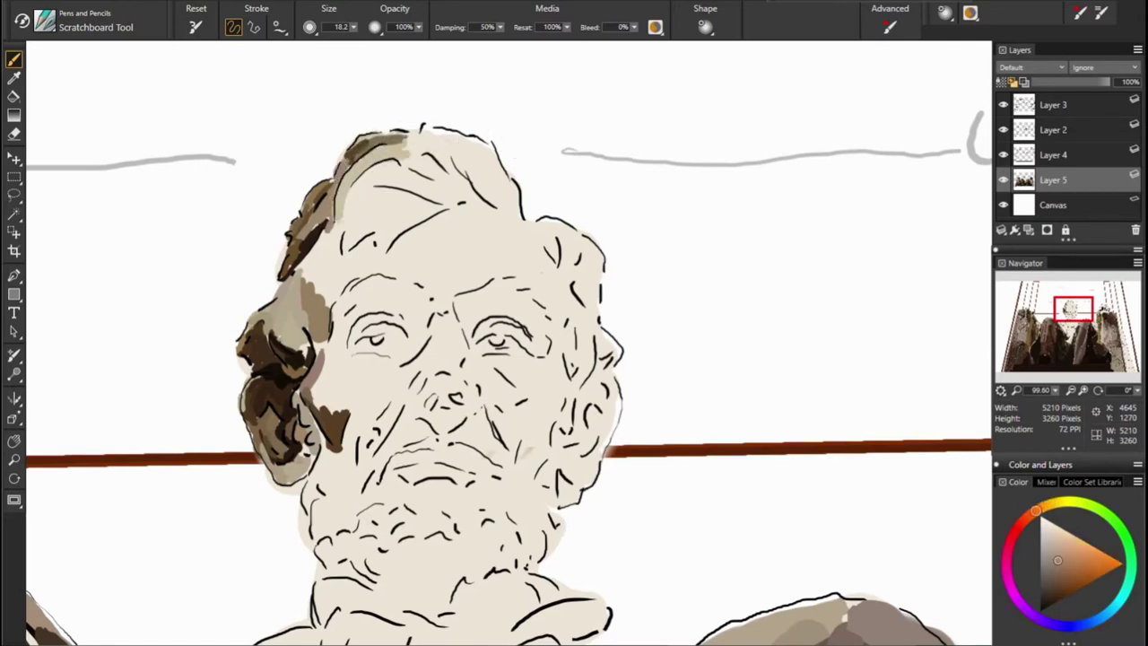
Paint light tan across the top of the head and dark brown hair at top right, then lighten it
{"action": "left_click", "coordinate": [430, 133], "text": "alt"}
{"action": "mouse_move", "coordinate": [442, 133]}
{"action": "left_mouse_down"}
{"action": "mouse_move", "coordinate": [512, 157]}
{"action": "mouse_move", "coordinate": [448, 134]}
{"action": "left_mouse_up"}
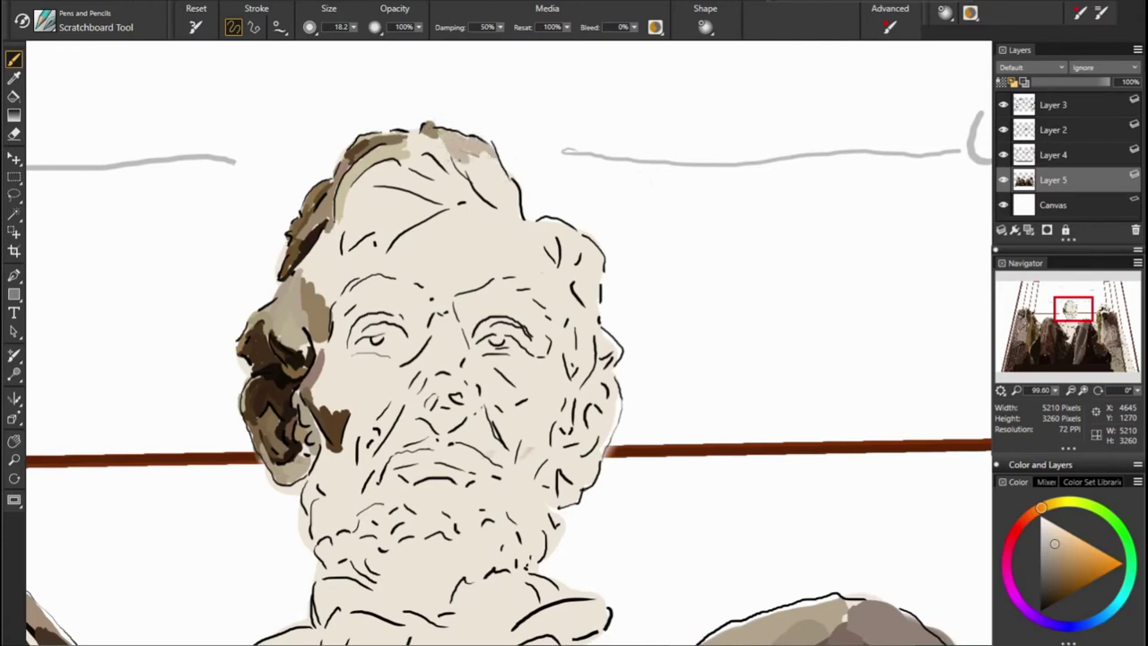
{"action": "left_click", "coordinate": [470, 160], "text": "alt"}
{"action": "left_click", "coordinate": [415, 139], "text": "alt"}
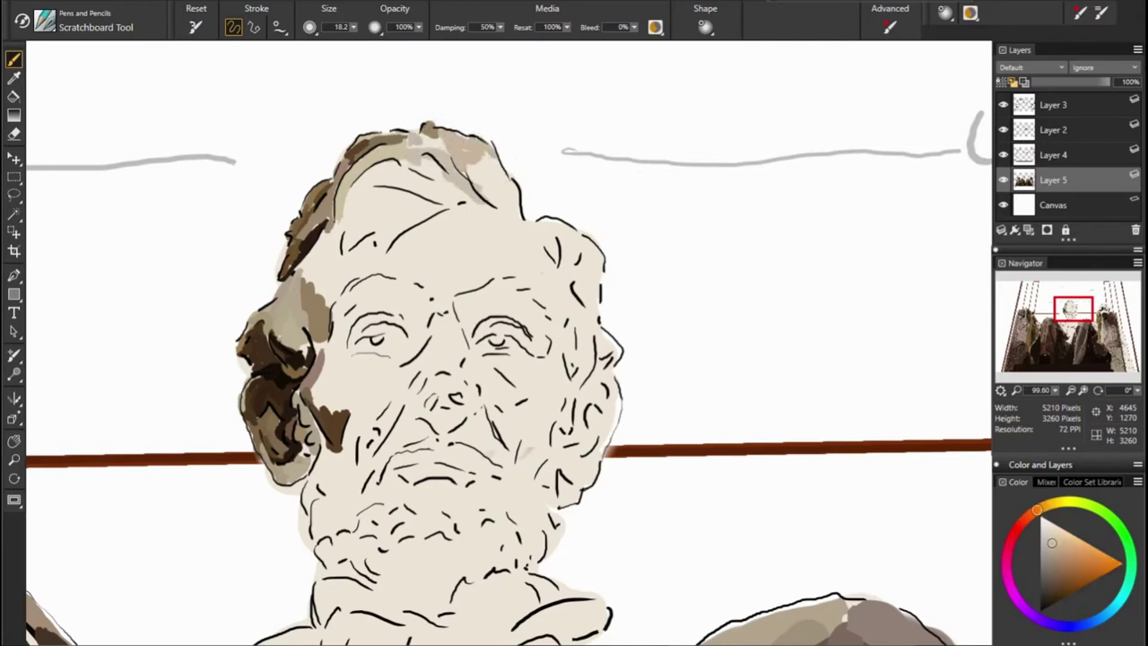
{"action": "left_click", "coordinate": [526, 131], "text": "alt"}
{"action": "mouse_move", "coordinate": [471, 166]}
{"action": "left_mouse_down"}
{"action": "mouse_move", "coordinate": [524, 222]}
{"action": "mouse_move", "coordinate": [523, 177]}
{"action": "mouse_move", "coordinate": [503, 204]}
{"action": "left_mouse_up"}
{"action": "left_click", "coordinate": [526, 177], "text": "alt"}
{"action": "mouse_move", "coordinate": [464, 136]}
{"action": "left_mouse_down"}
{"action": "mouse_move", "coordinate": [508, 165]}
{"action": "mouse_move", "coordinate": [485, 184]}
{"action": "mouse_move", "coordinate": [480, 164]}
{"action": "mouse_move", "coordinate": [490, 160]}
{"action": "mouse_move", "coordinate": [472, 189]}
{"action": "left_mouse_up"}
{"action": "left_click", "coordinate": [372, 109], "text": "alt"}
{"action": "left_click", "coordinate": [546, 106], "text": "alt"}
{"action": "left_click", "coordinate": [721, 136], "text": "alt"}
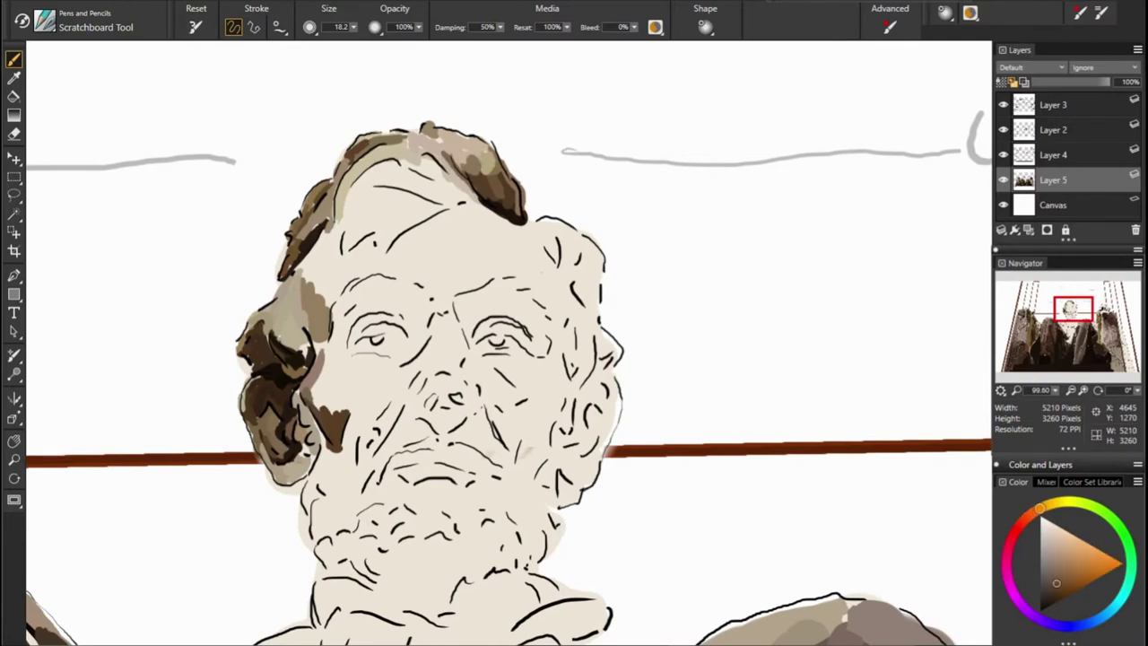
Add a lighter stroke, then dark brown and olive-brown strokes across the hair
{"action": "left_click", "coordinate": [142, 137], "text": "alt"}
{"action": "left_click", "coordinate": [559, 185], "text": "alt"}
{"action": "left_click_drag", "start_coordinate": [444, 163], "coordinate": [462, 191]}
{"action": "left_click", "coordinate": [416, 169], "text": "alt"}
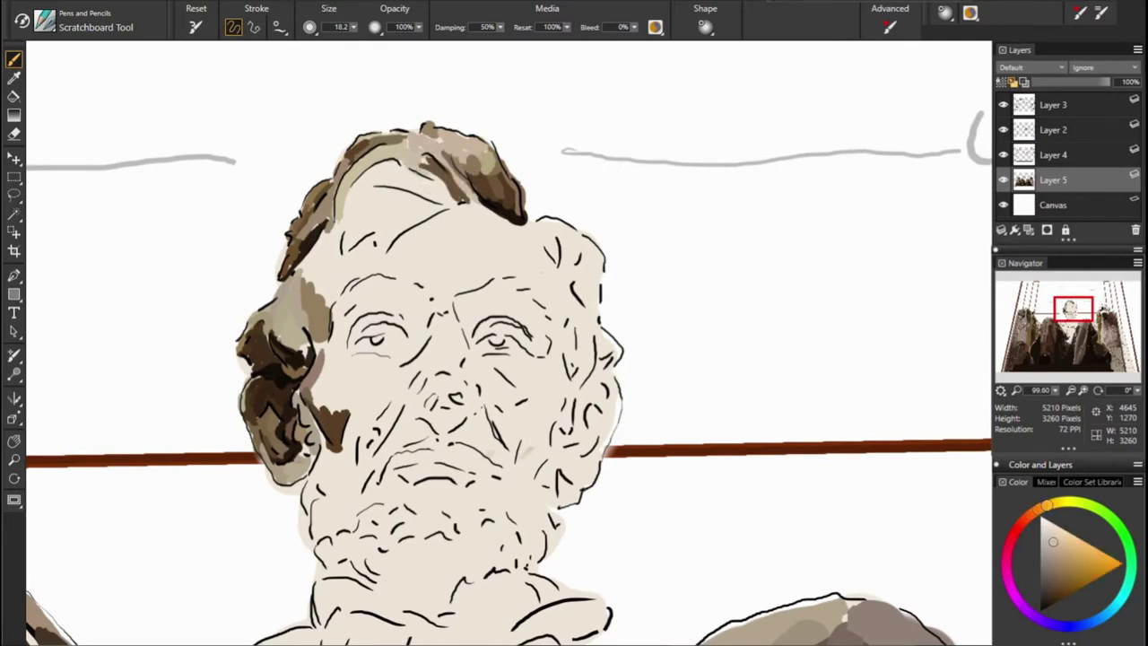
{"action": "left_click_drag", "start_coordinate": [359, 188], "coordinate": [453, 184]}
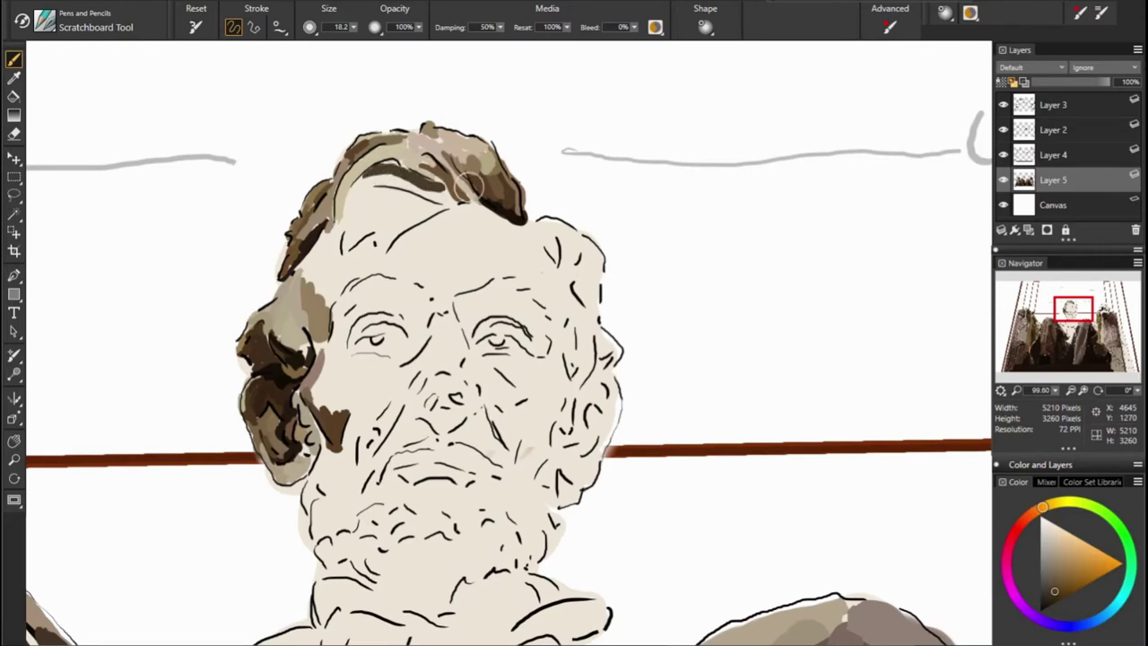
{"action": "left_click", "coordinate": [354, 202], "text": "alt"}
{"action": "left_click_drag", "start_coordinate": [355, 202], "coordinate": [453, 211]}
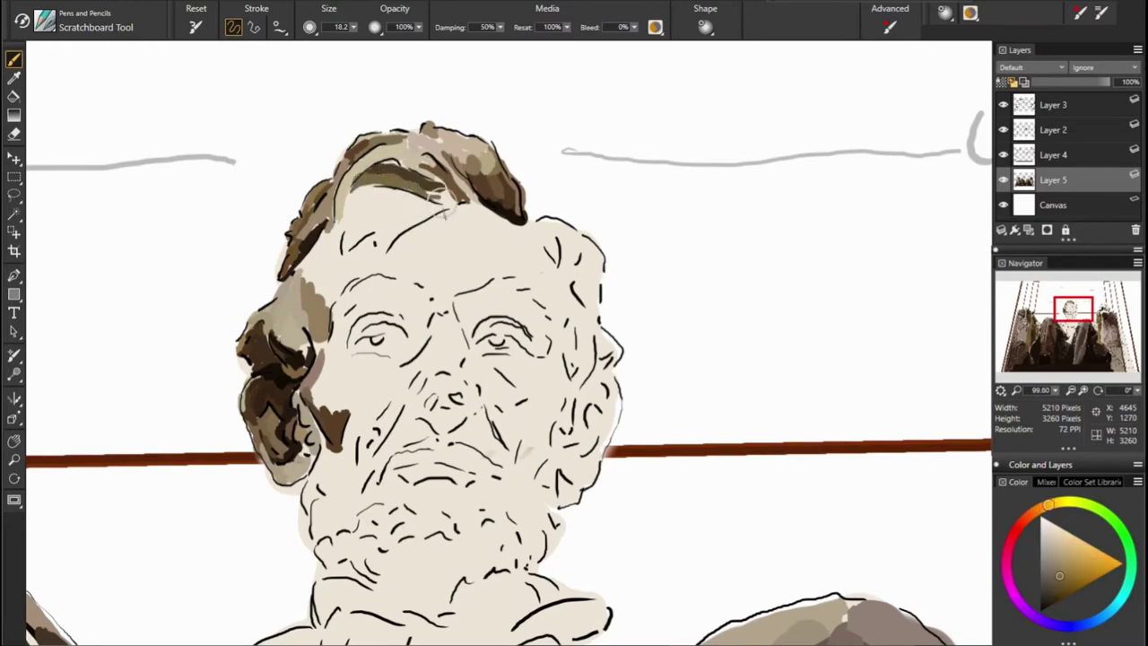
Fill the hair's lower edge with dark brown and dab a dark patch on the right cheek
{"action": "left_click", "coordinate": [445, 203], "text": "alt"}
{"action": "left_click", "coordinate": [453, 200], "text": "alt"}
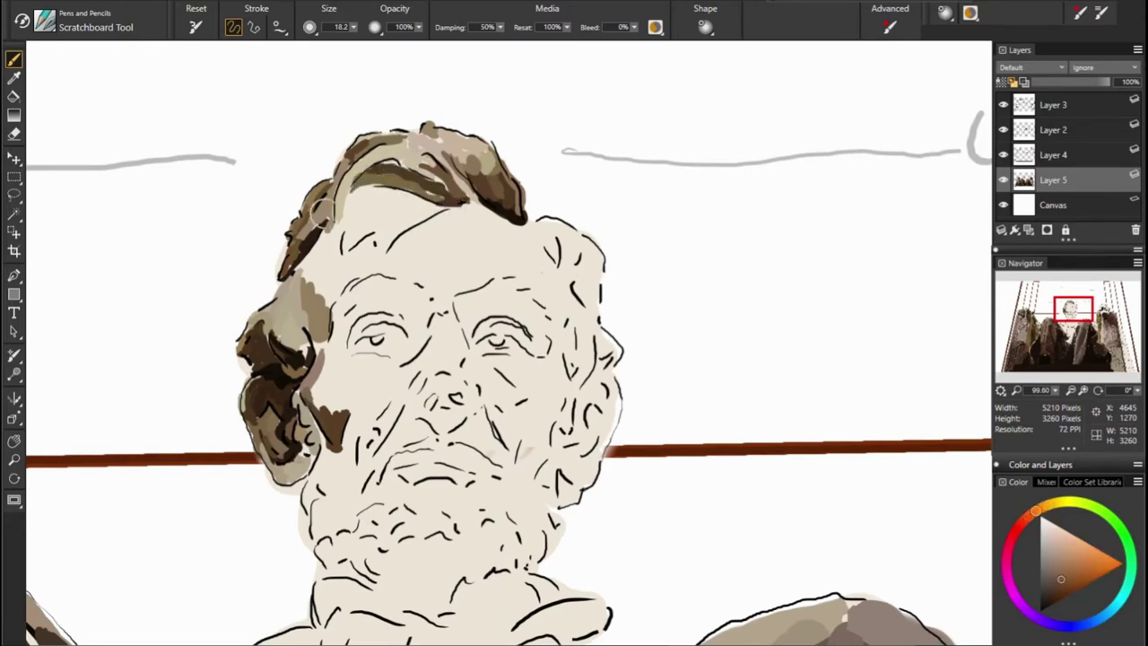
{"action": "left_click_drag", "start_coordinate": [449, 202], "coordinate": [426, 171]}
{"action": "left_click", "coordinate": [392, 166], "text": "alt"}
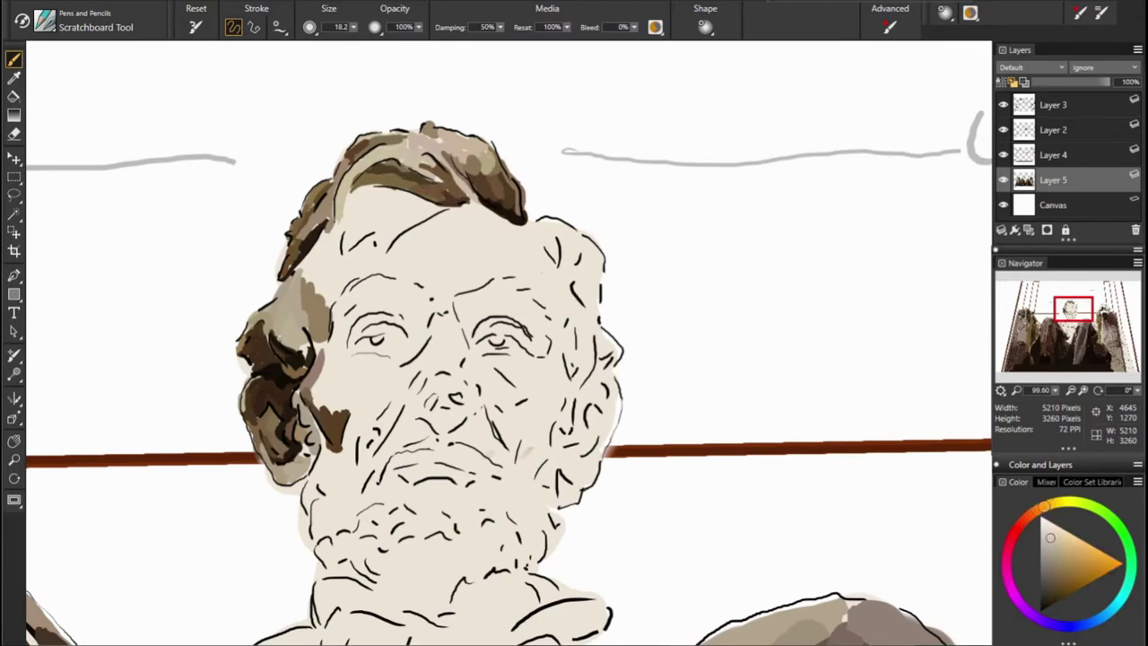
{"action": "left_click", "coordinate": [409, 169], "text": "alt"}
{"action": "left_click", "coordinate": [448, 193], "text": "alt"}
{"action": "left_click_drag", "start_coordinate": [386, 205], "coordinate": [421, 185]}
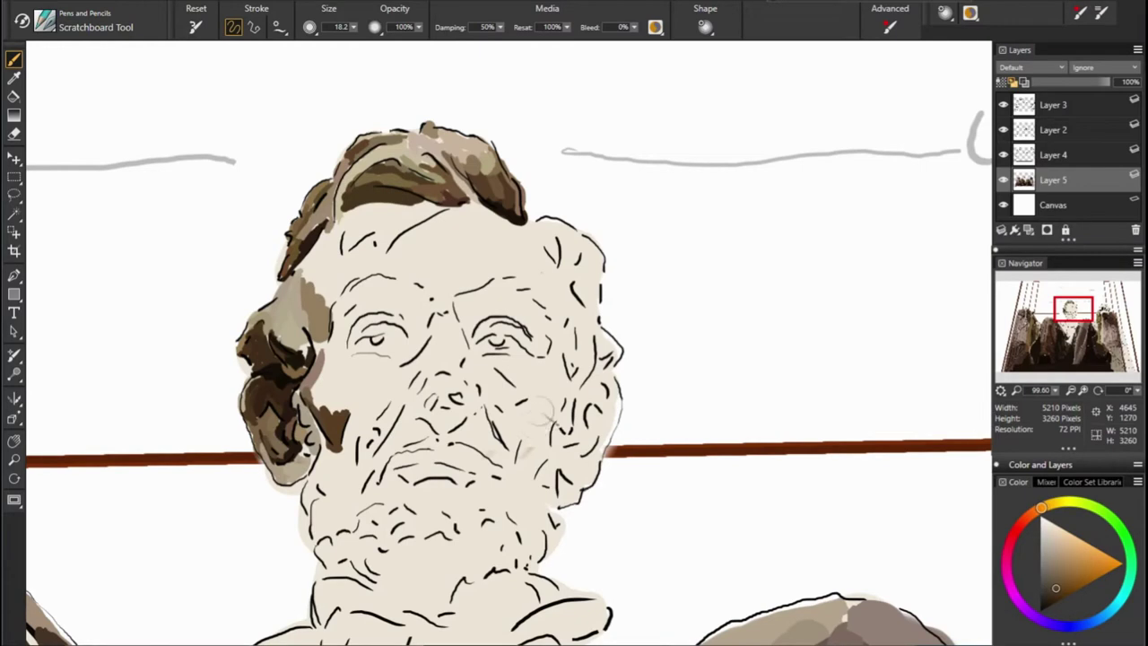
{"action": "left_click_drag", "start_coordinate": [538, 421], "coordinate": [534, 468]}
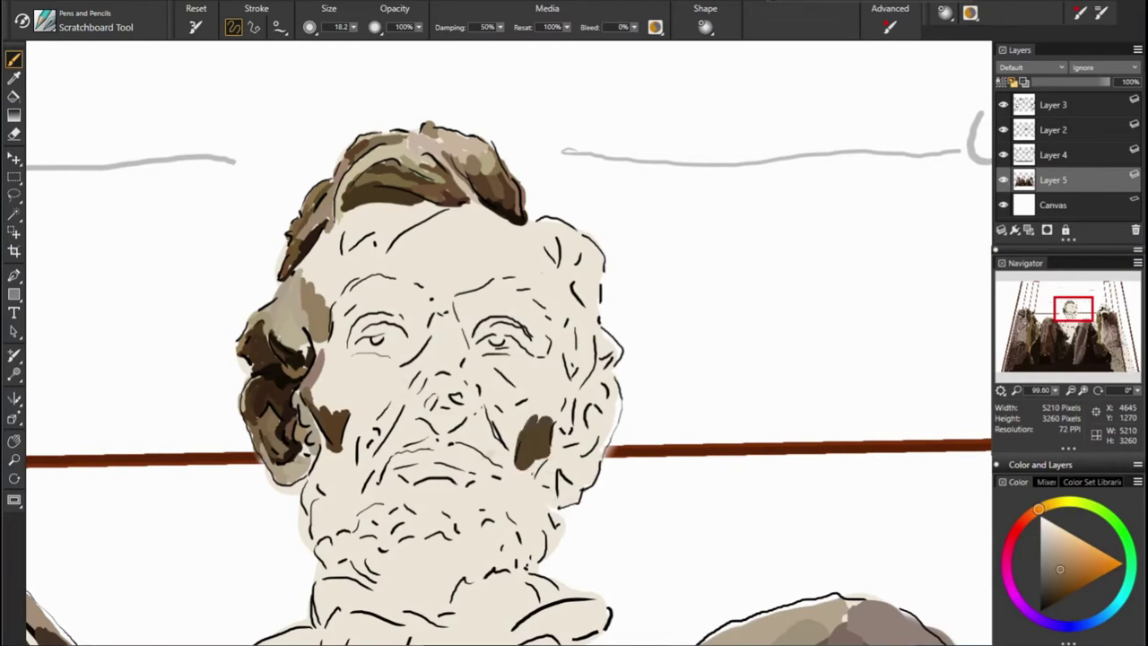
Paint dark and grey-brown patches on the right cheek beside and below the ear
{"action": "left_click", "coordinate": [536, 466], "text": "alt"}
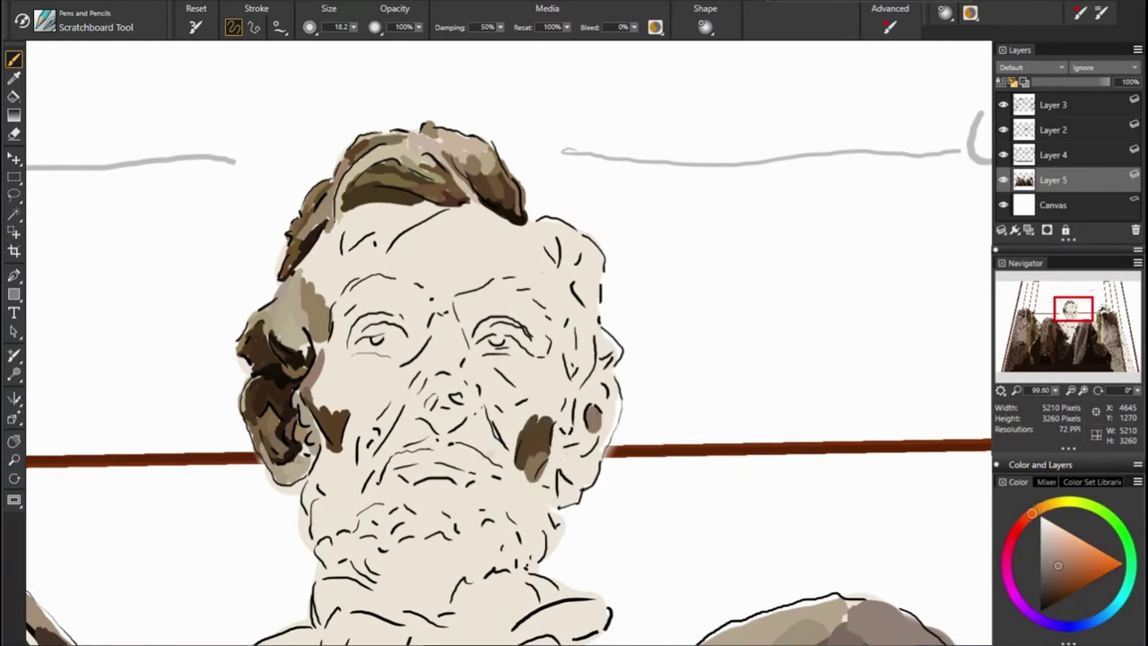
{"action": "left_click_drag", "start_coordinate": [619, 429], "coordinate": [594, 415]}
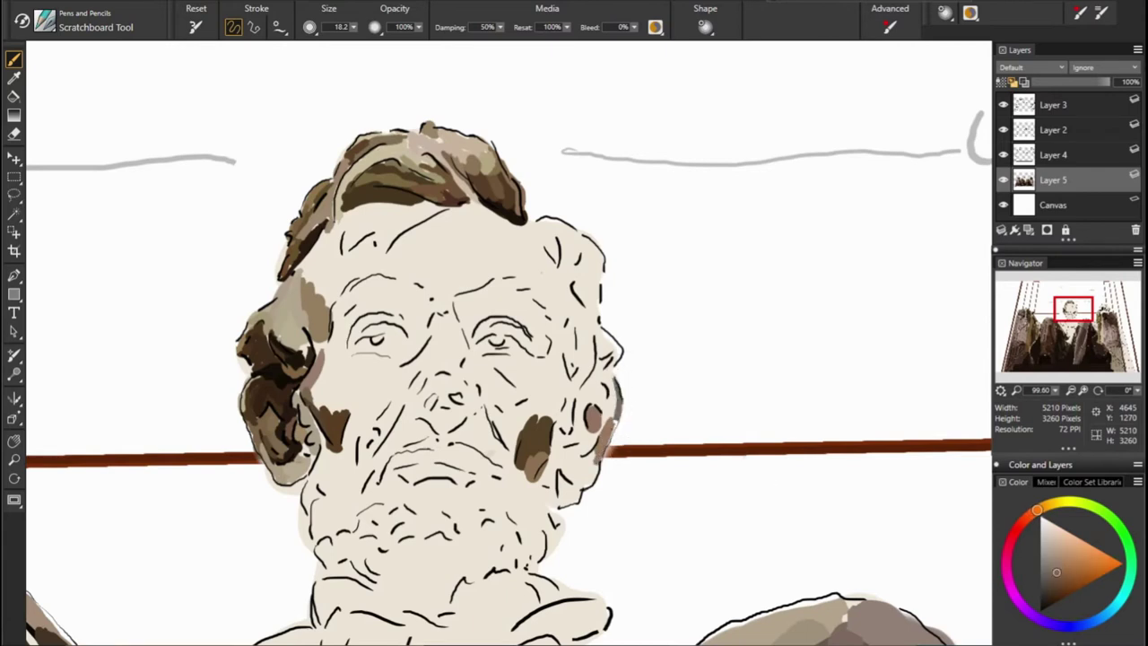
{"action": "left_click", "coordinate": [615, 408], "text": "alt"}
{"action": "left_click_drag", "start_coordinate": [614, 384], "coordinate": [601, 414]}
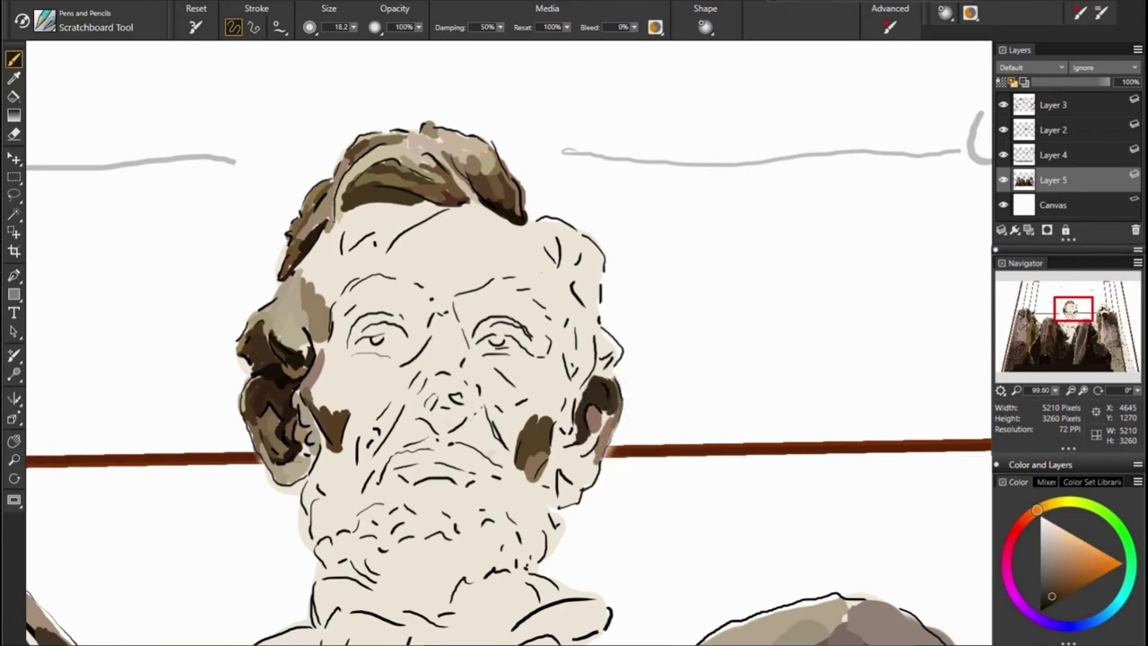
{"action": "left_click", "coordinate": [259, 409], "text": "alt"}
{"action": "left_click_drag", "start_coordinate": [575, 466], "coordinate": [552, 429]}
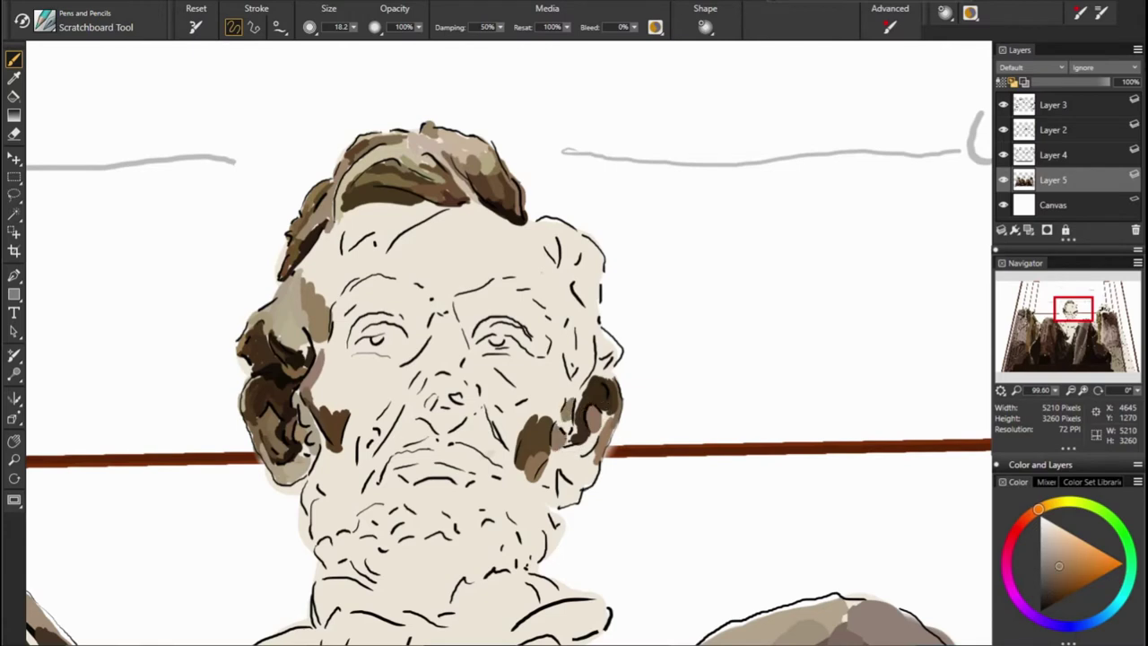
Lighten the top of the ear and add brown along the upper-right edge of the head
{"action": "left_click", "coordinate": [545, 392], "text": "alt"}
{"action": "left_click", "coordinate": [590, 404], "text": "alt"}
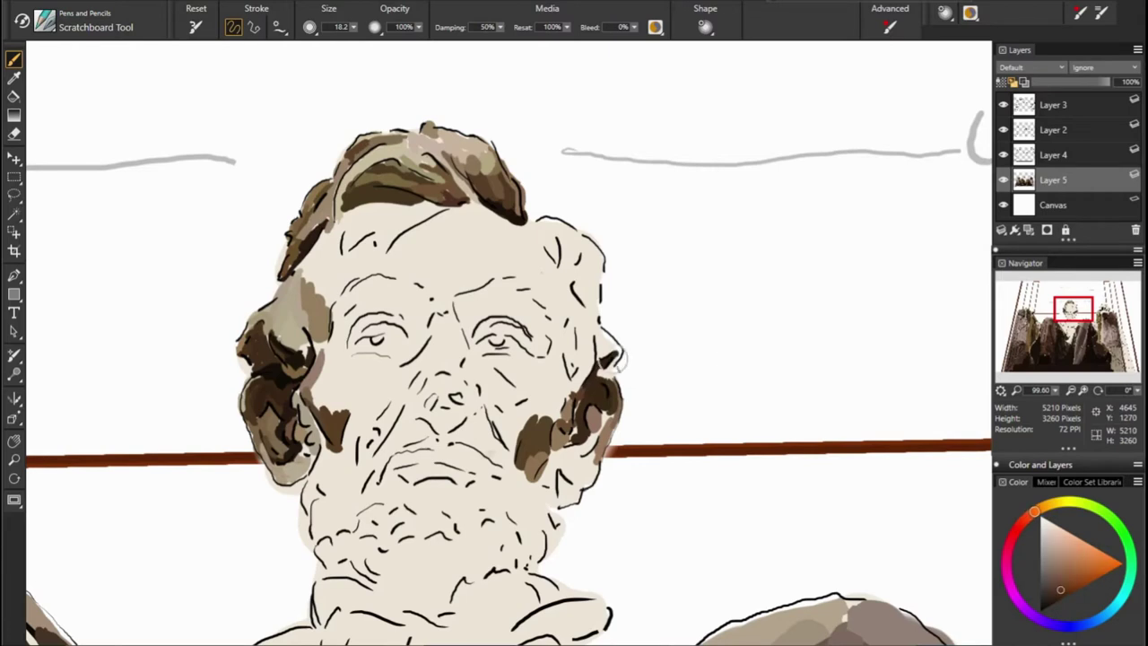
{"action": "left_click", "coordinate": [619, 359], "text": "alt"}
{"action": "left_click", "coordinate": [600, 401], "text": "alt"}
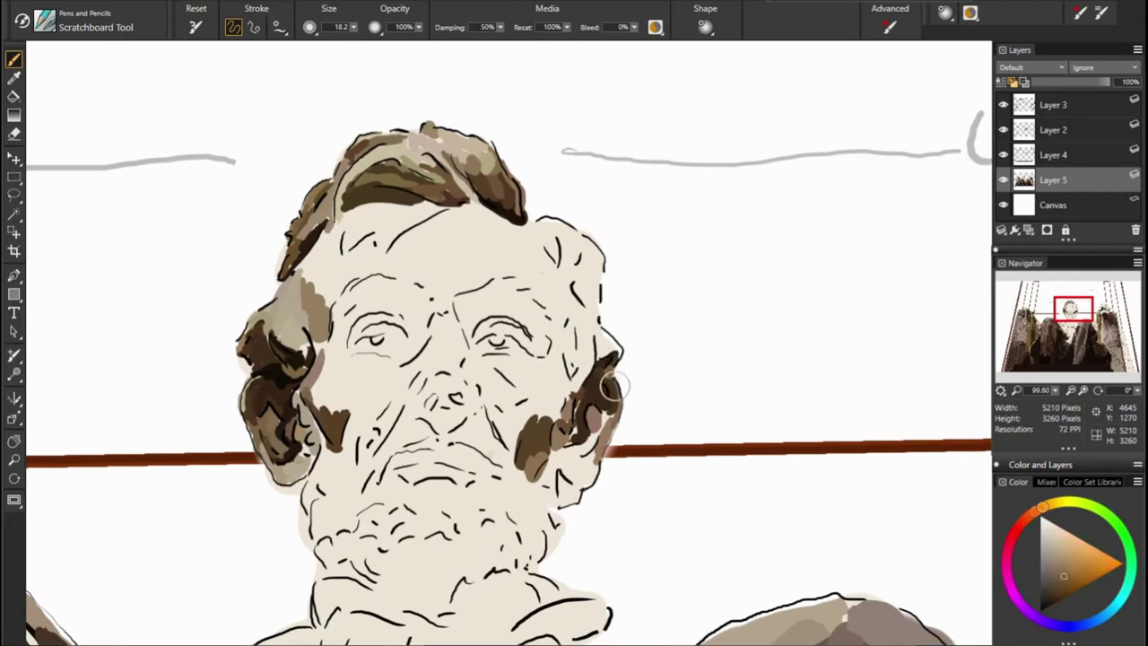
{"action": "left_click", "coordinate": [608, 342], "text": "alt"}
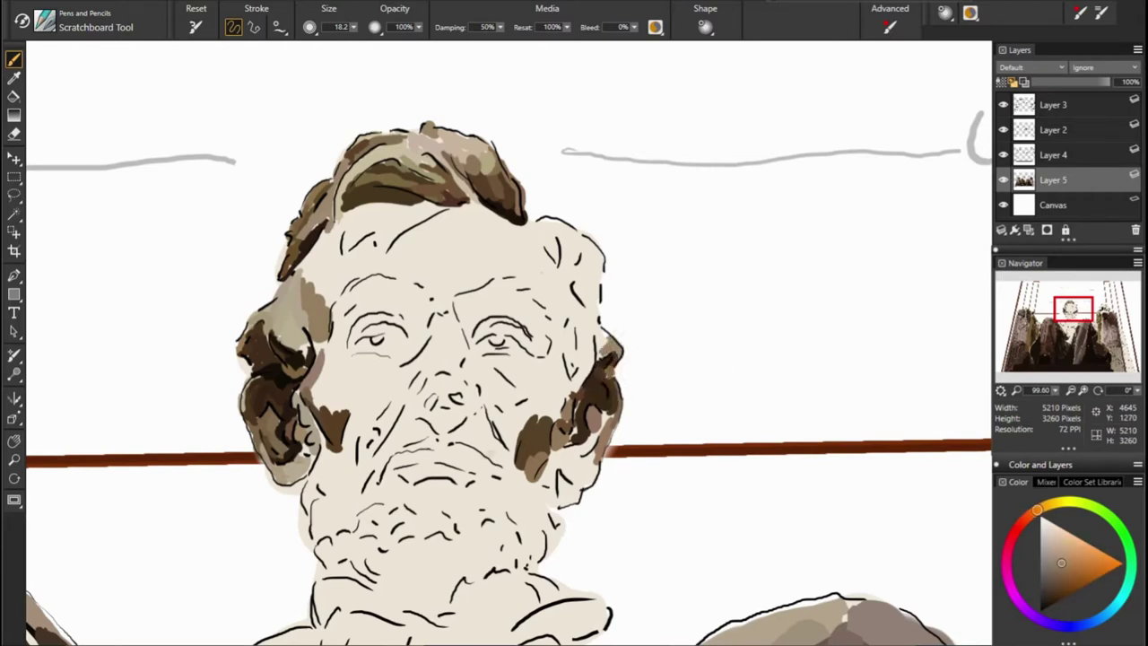
{"action": "left_click_drag", "start_coordinate": [602, 330], "coordinate": [612, 355]}
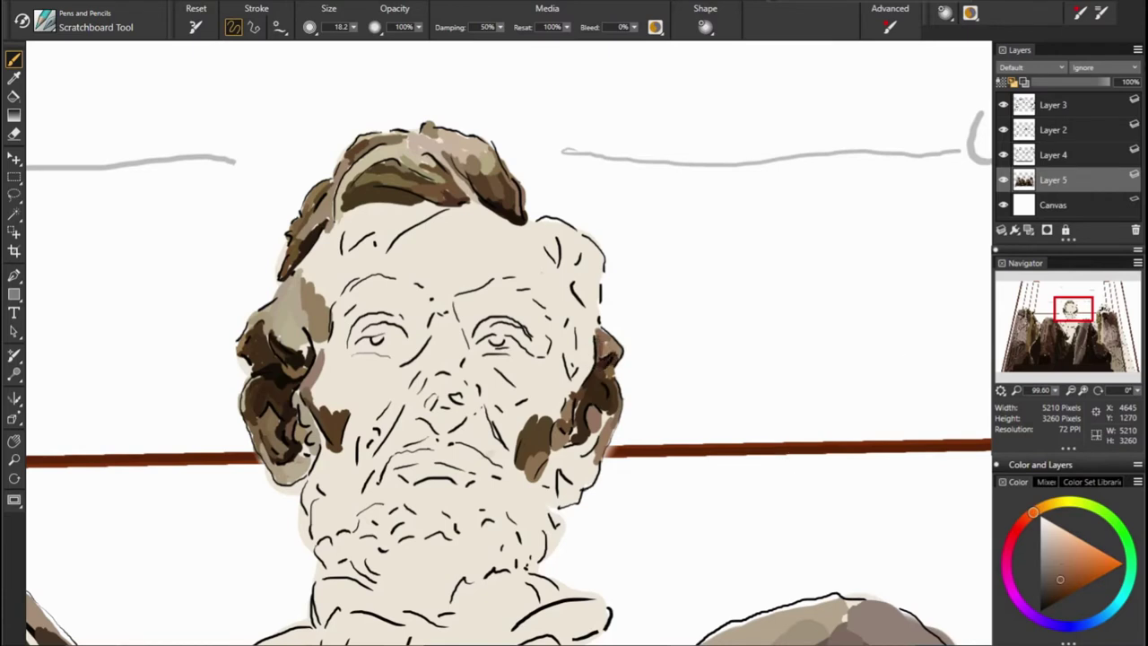
{"action": "left_click", "coordinate": [599, 323], "text": "alt"}
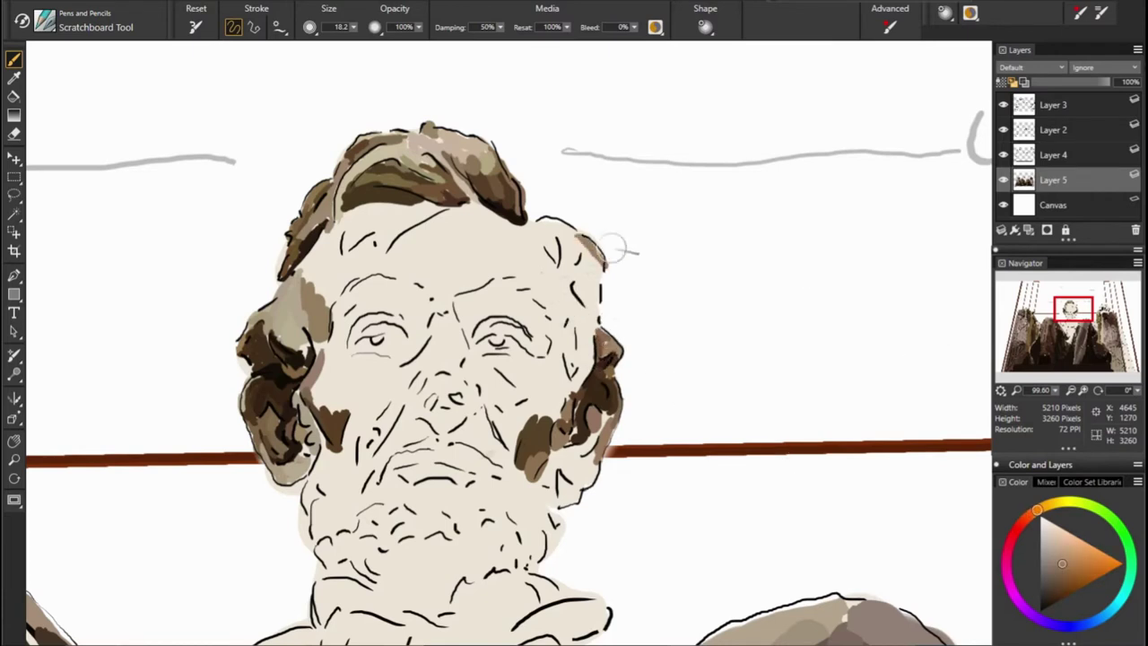
{"action": "left_click_drag", "start_coordinate": [581, 239], "coordinate": [597, 269]}
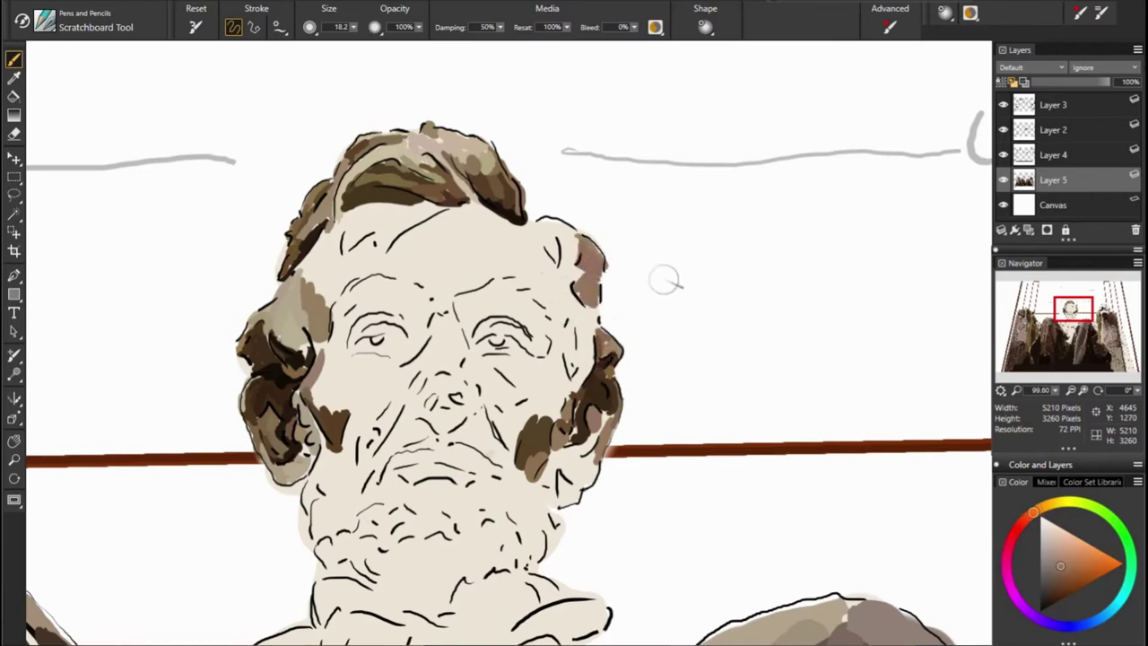
Shade the right temple and cheek with mauve-grey strokes
{"action": "left_click", "coordinate": [602, 282], "text": "alt"}
{"action": "left_click", "coordinate": [579, 325], "text": "alt"}
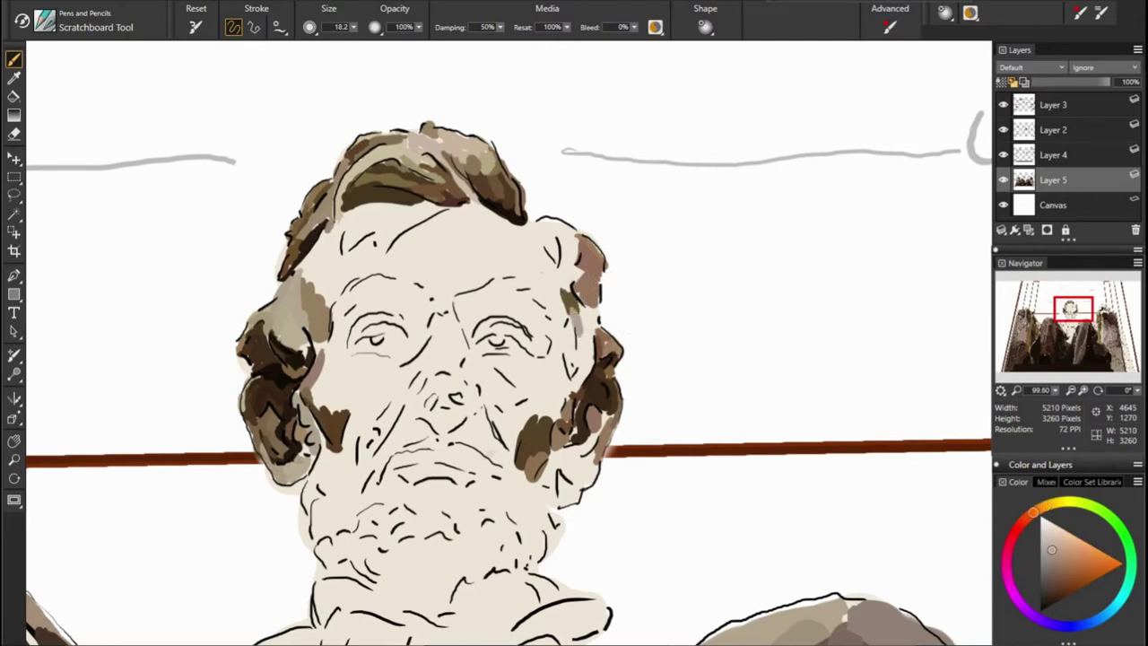
{"action": "left_click", "coordinate": [592, 314], "text": "alt"}
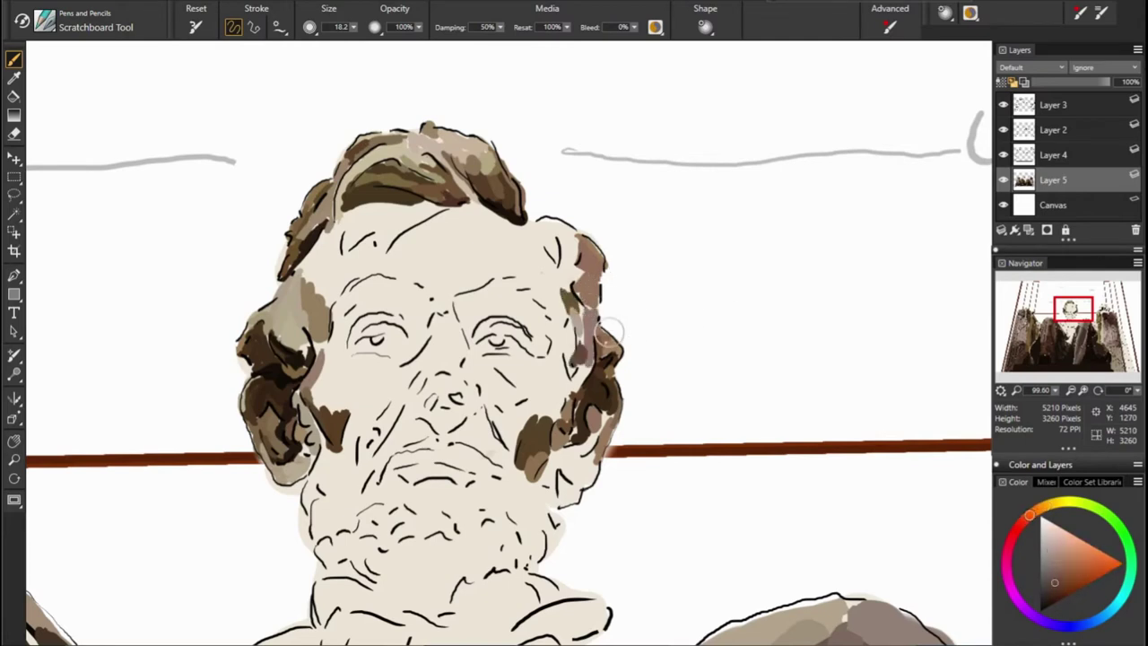
{"action": "left_click", "coordinate": [592, 391], "text": "alt"}
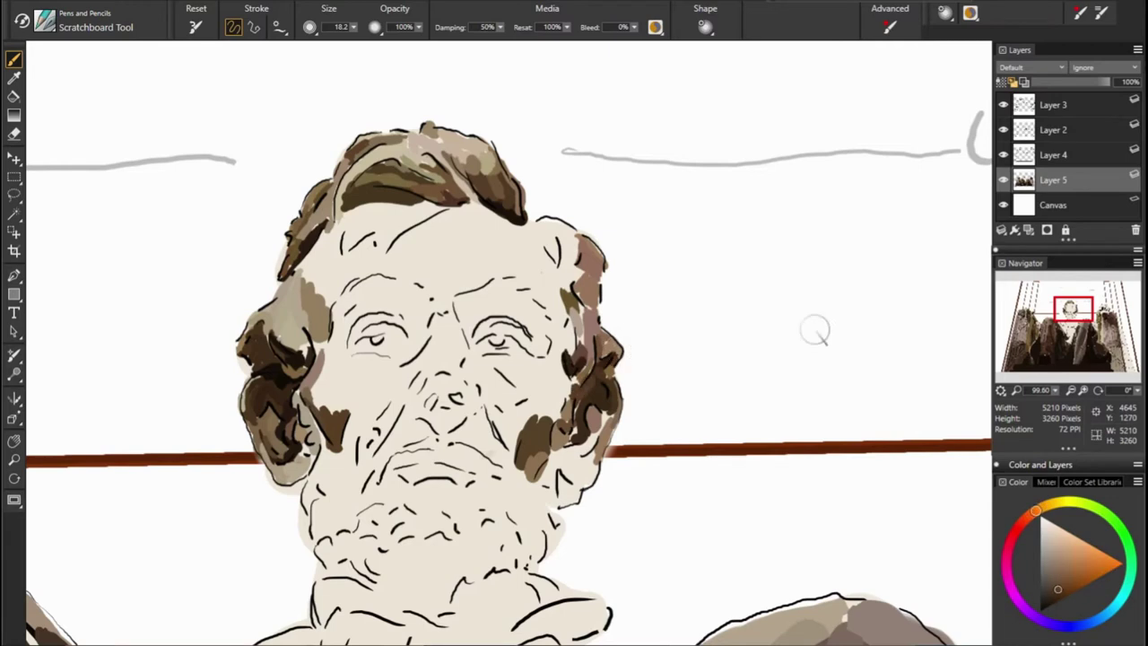
{"action": "left_click", "coordinate": [626, 343], "text": "alt"}
{"action": "mouse_move", "coordinate": [553, 323]}
{"action": "left_mouse_down"}
{"action": "mouse_move", "coordinate": [563, 359]}
{"action": "mouse_move", "coordinate": [534, 381]}
{"action": "mouse_move", "coordinate": [547, 399]}
{"action": "left_mouse_up"}
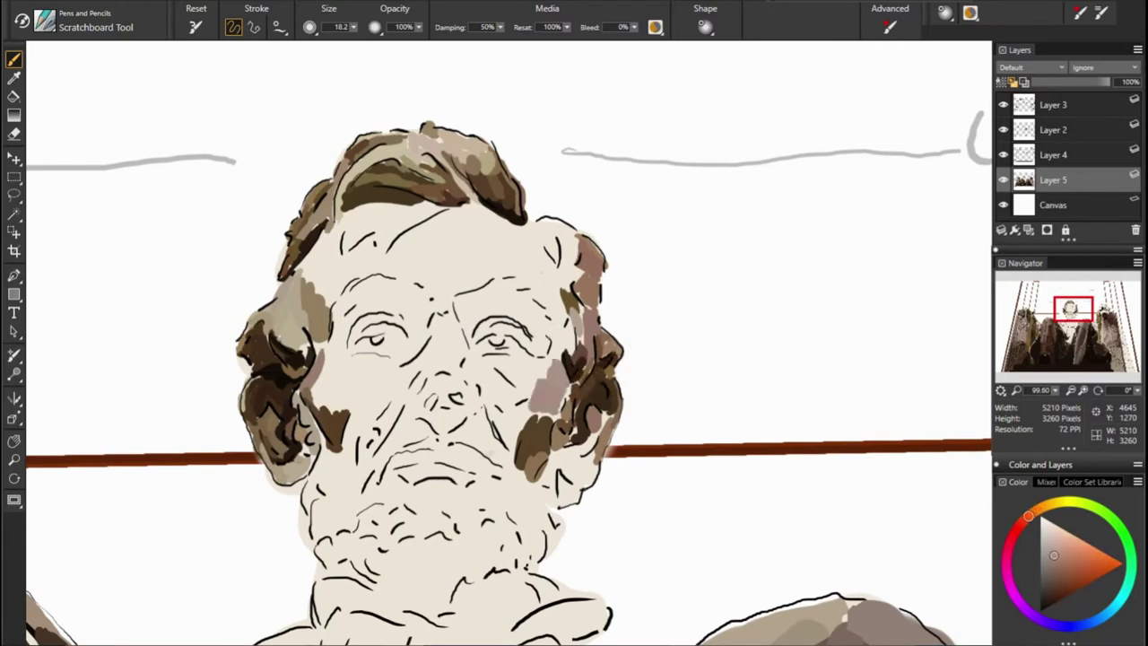
{"action": "left_click", "coordinate": [590, 409], "text": "alt"}
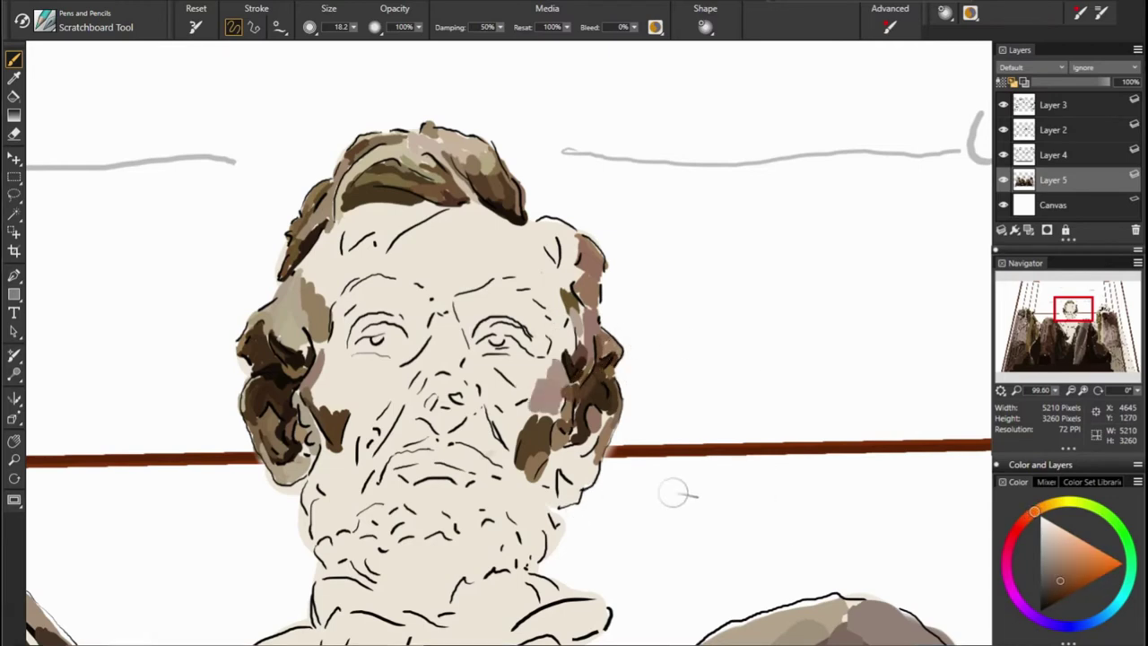
Model the right jaw with light patches and darker brown near the brown stripe
{"action": "left_click", "coordinate": [574, 470], "text": "alt"}
{"action": "left_click_drag", "start_coordinate": [579, 468], "coordinate": [600, 462]}
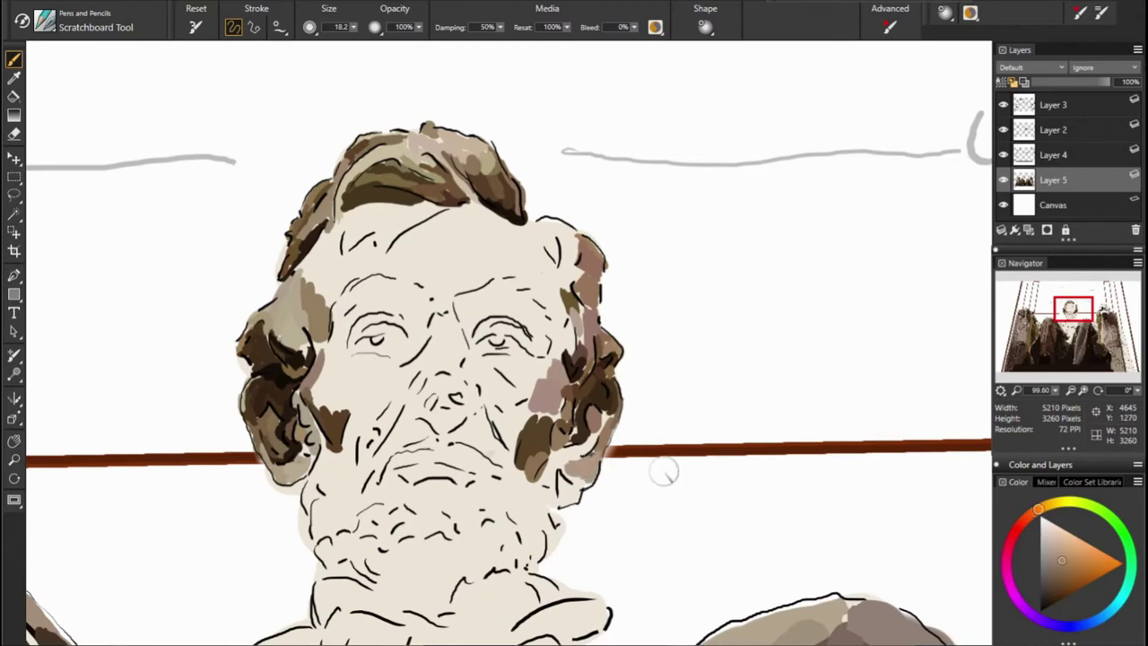
{"action": "left_click", "coordinate": [583, 492], "text": "alt"}
{"action": "left_click_drag", "start_coordinate": [578, 484], "coordinate": [589, 507]}
{"action": "key", "text": "n"}
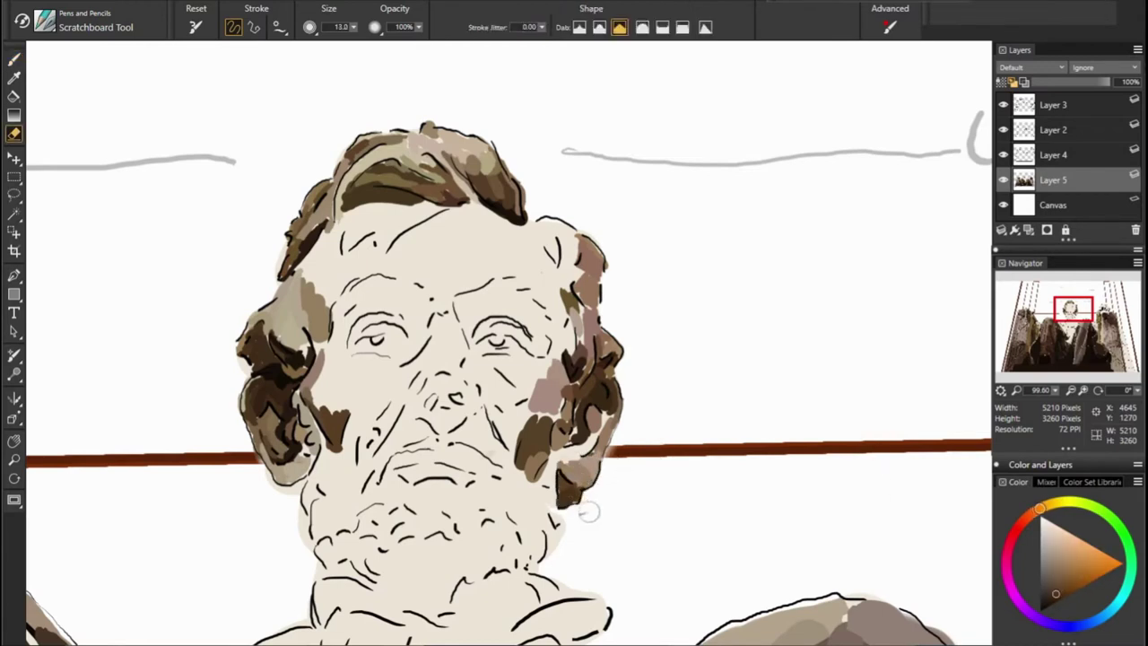
{"action": "key", "text": "b"}
{"action": "left_click", "coordinate": [583, 467], "text": "alt"}
{"action": "left_click_drag", "start_coordinate": [574, 458], "coordinate": [619, 436]}
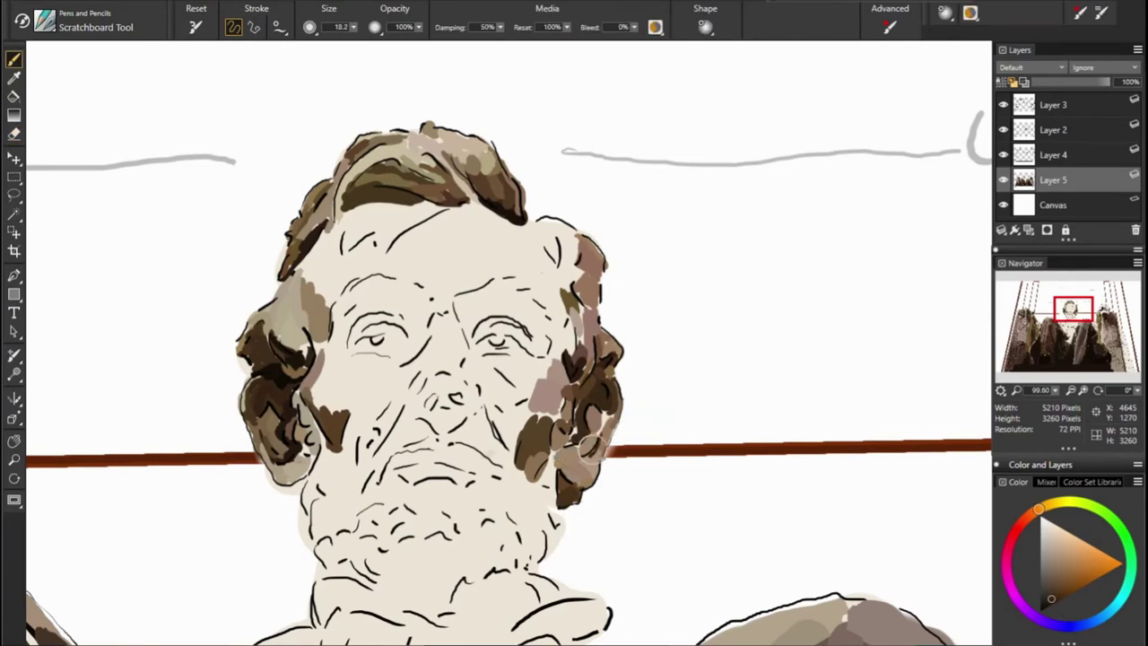
{"action": "left_click", "coordinate": [564, 480], "text": "alt"}
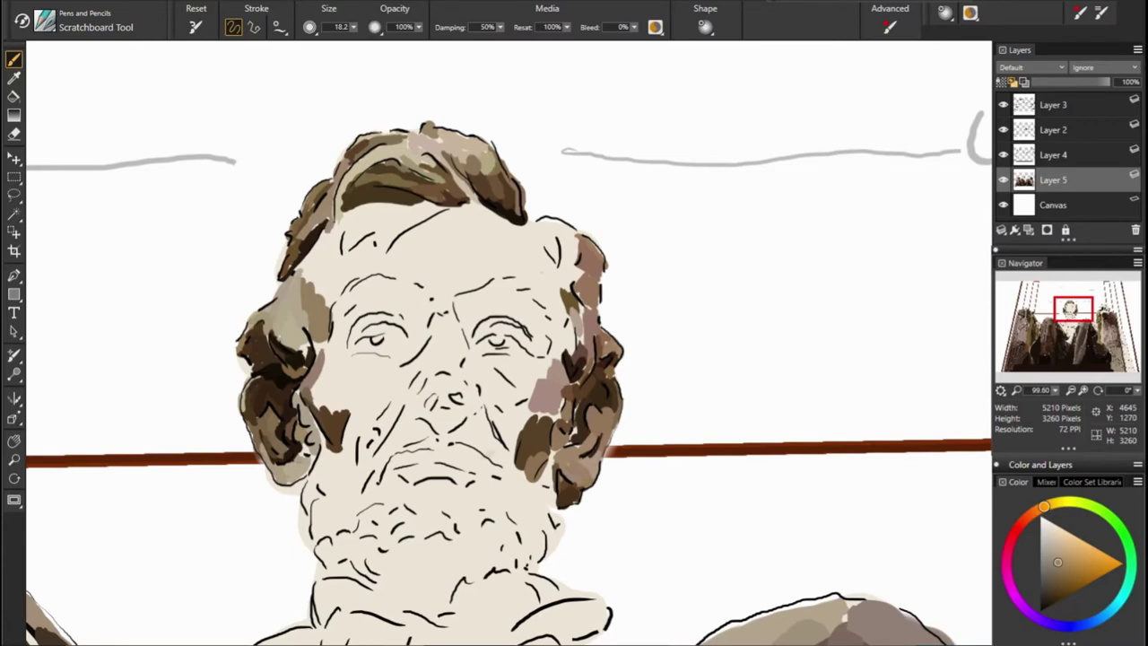
{"action": "left_click", "coordinate": [597, 485], "text": "alt"}
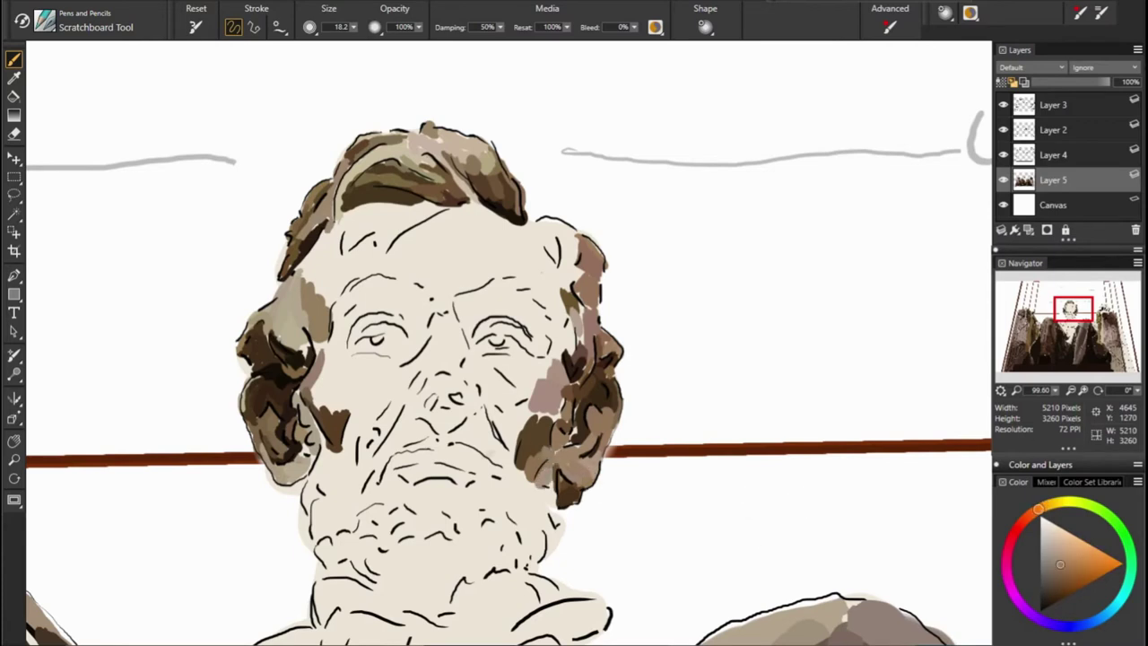
Paint dark brown over the nose, darkening its upper-left side
{"action": "left_click_drag", "start_coordinate": [438, 411], "coordinate": [466, 431]}
{"action": "left_click", "coordinate": [440, 423], "text": "alt"}
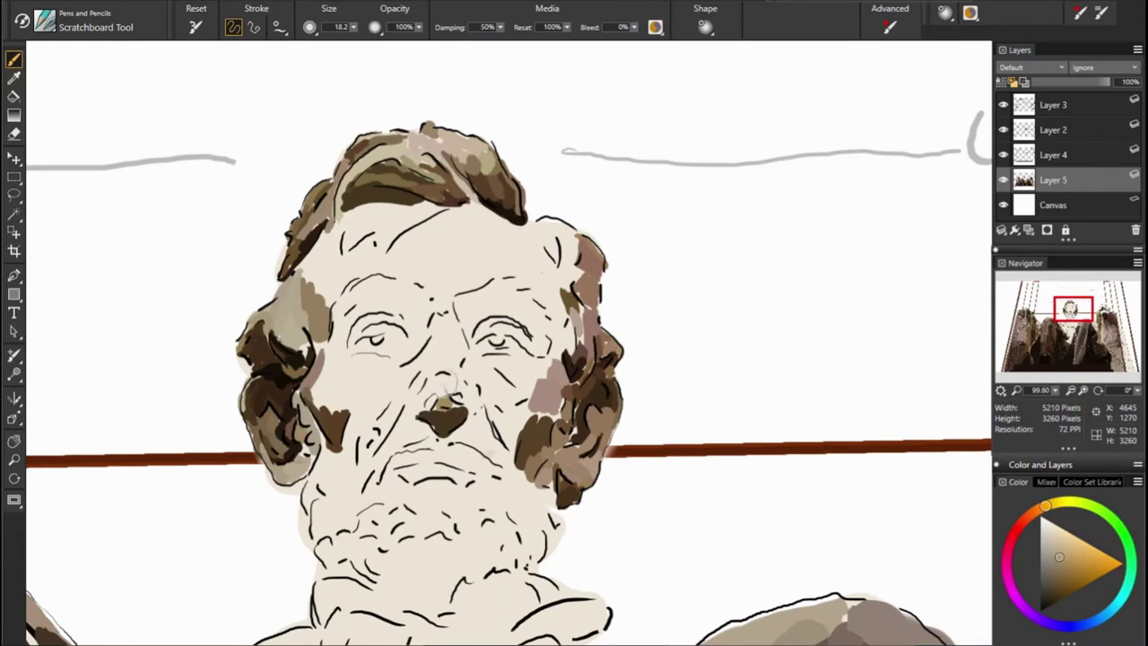
{"action": "left_click", "coordinate": [1062, 580]}
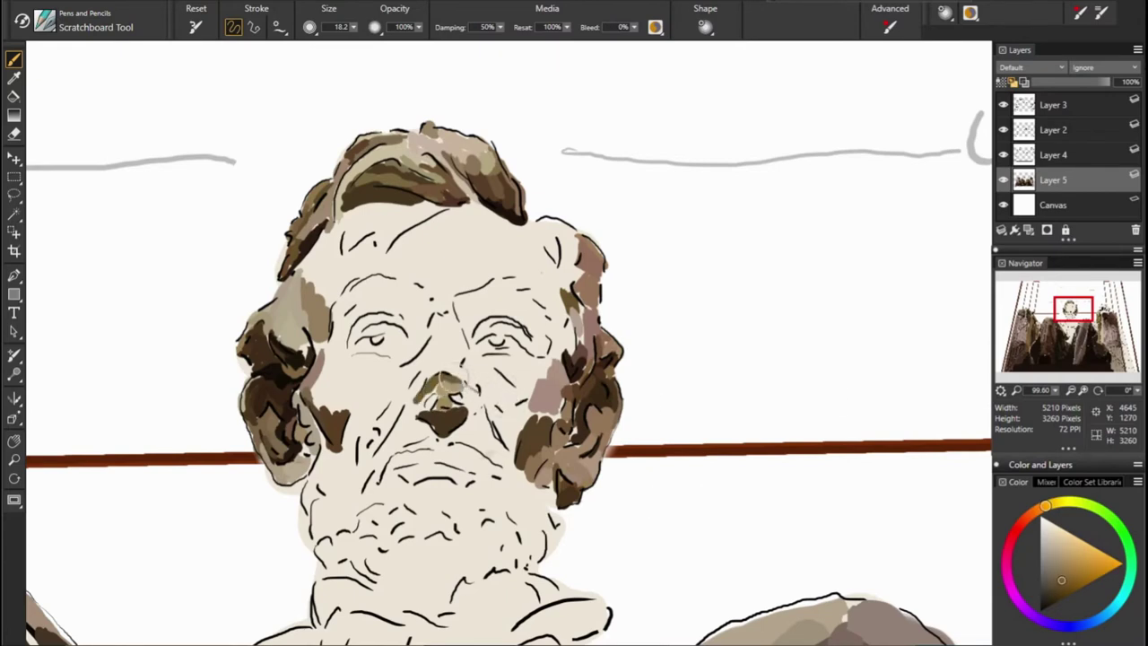
{"action": "left_click_drag", "start_coordinate": [458, 395], "coordinate": [422, 399]}
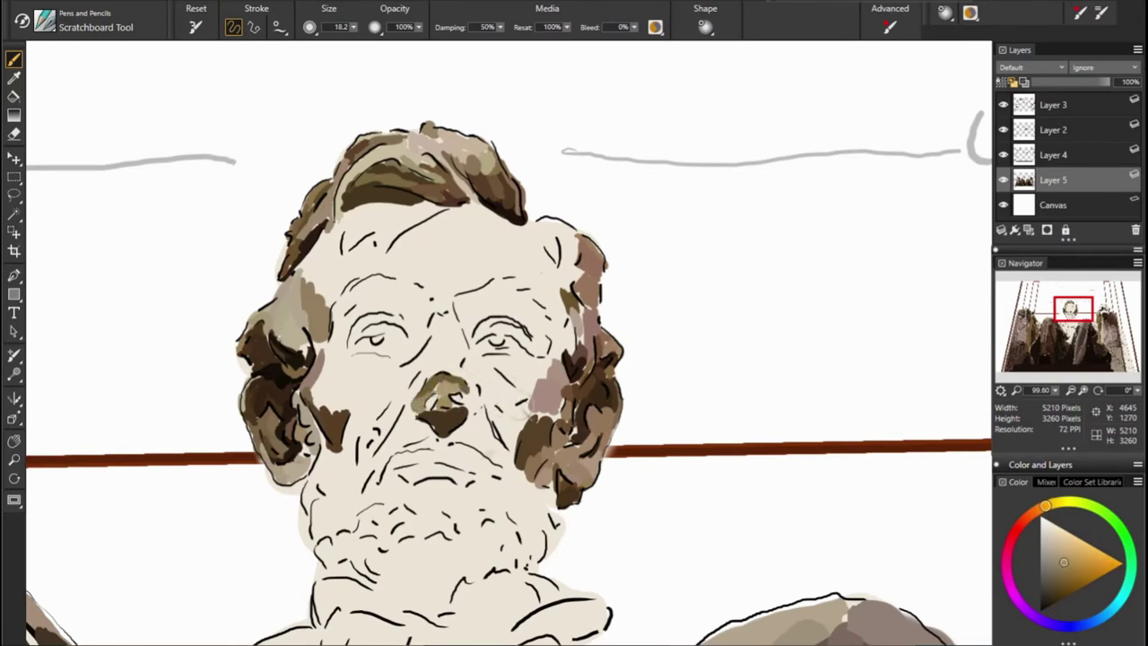
{"action": "left_click", "coordinate": [1032, 513]}
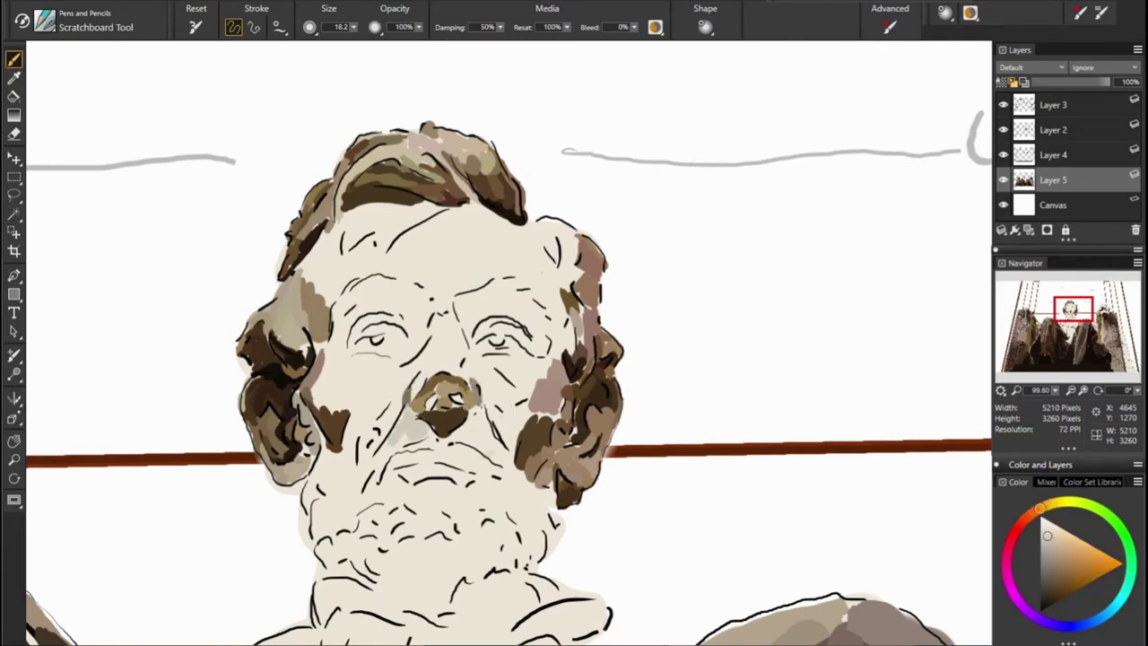
{"action": "left_click", "coordinate": [538, 406], "text": "alt"}
Sample dark browns, lighter skin tones and hair-curl brown from the nose and face
{"action": "left_click", "coordinate": [433, 384], "text": "alt"}
{"action": "left_click", "coordinate": [468, 381], "text": "alt"}
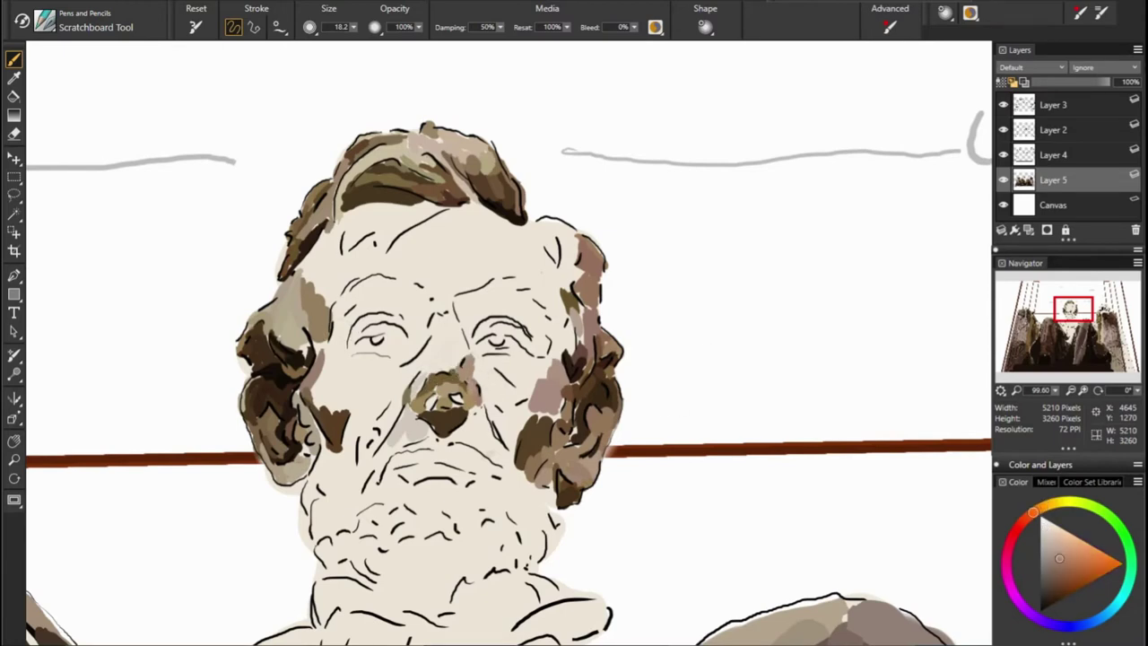
{"action": "left_click", "coordinate": [494, 409], "text": "alt"}
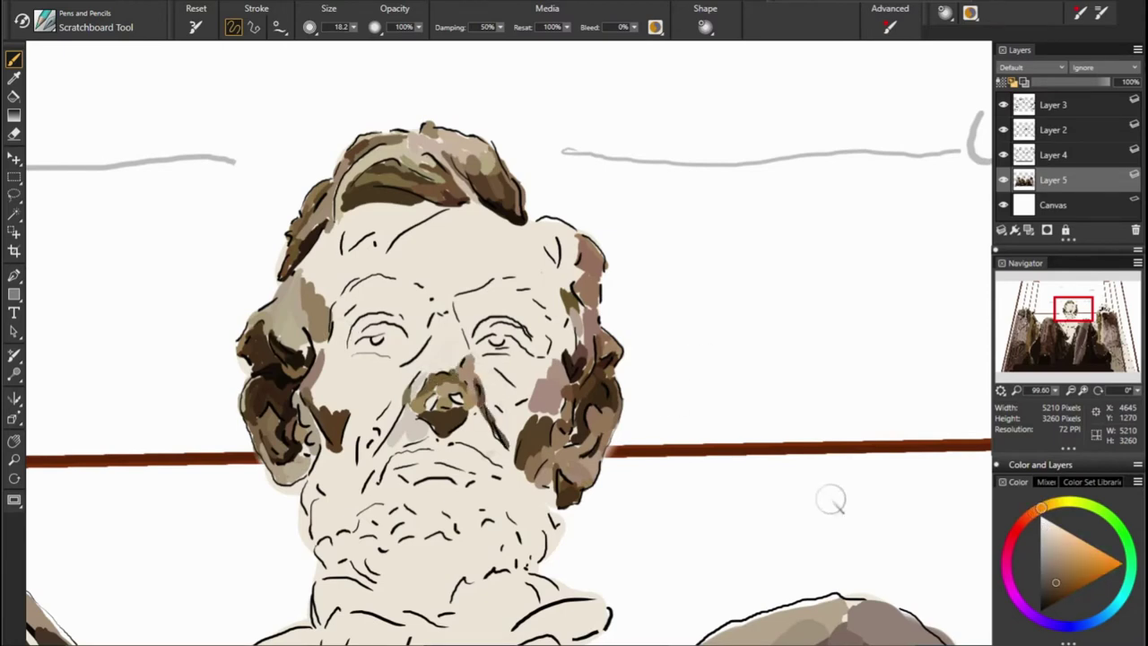
{"action": "left_click", "coordinate": [274, 408], "text": "alt"}
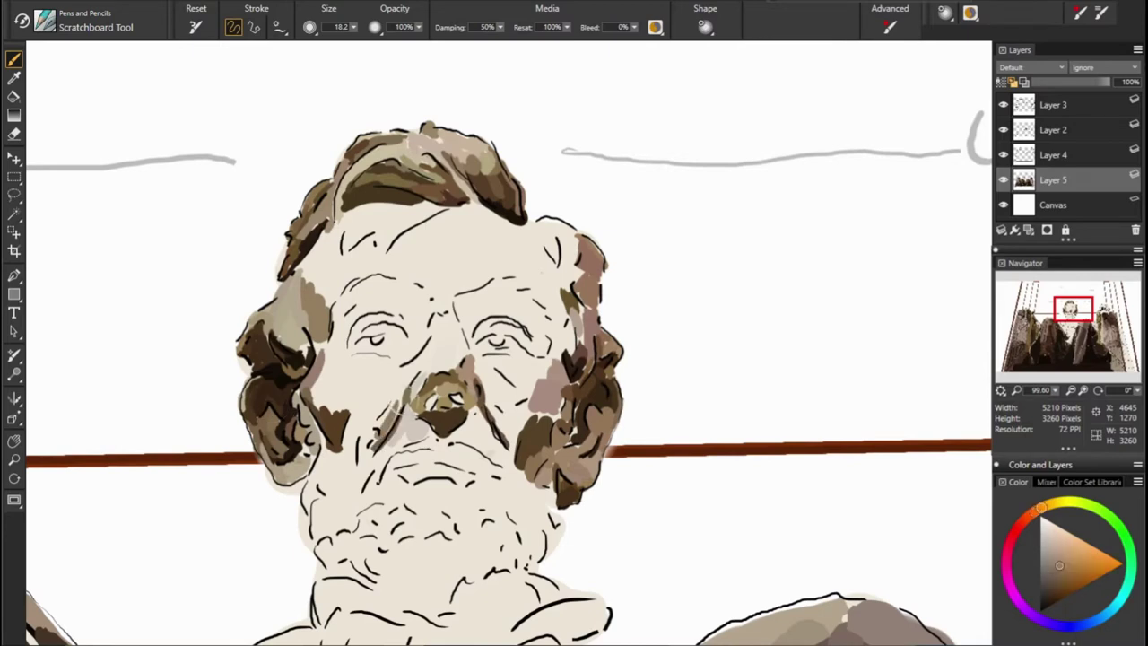
{"action": "left_click", "coordinate": [382, 429], "text": "alt"}
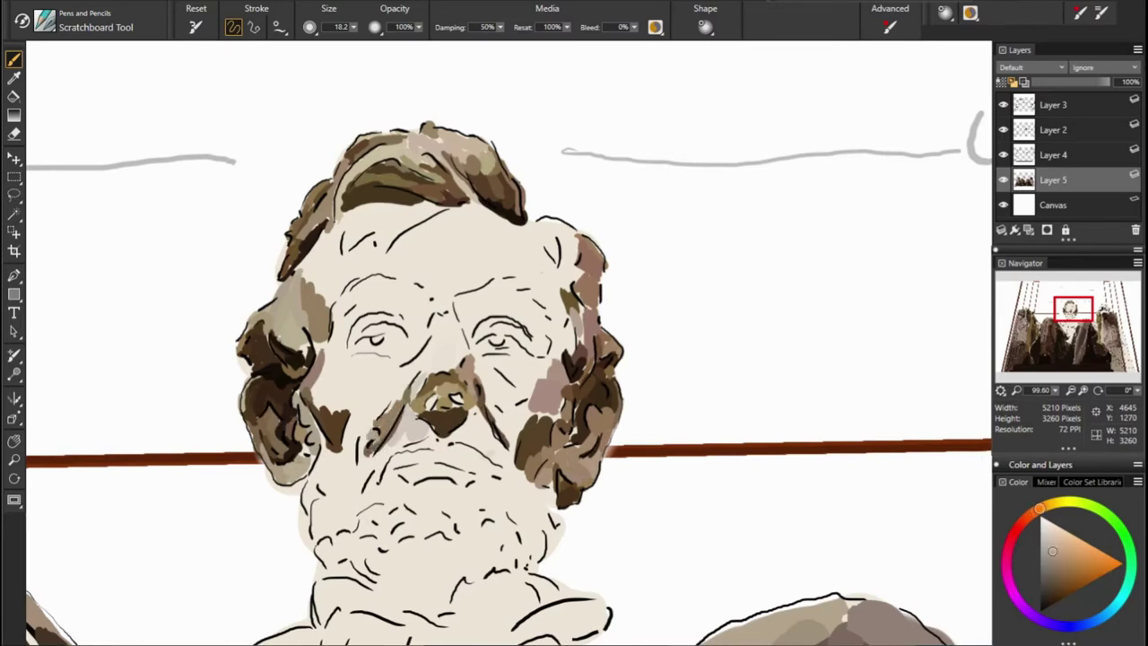
{"action": "left_click", "coordinate": [562, 415], "text": "alt"}
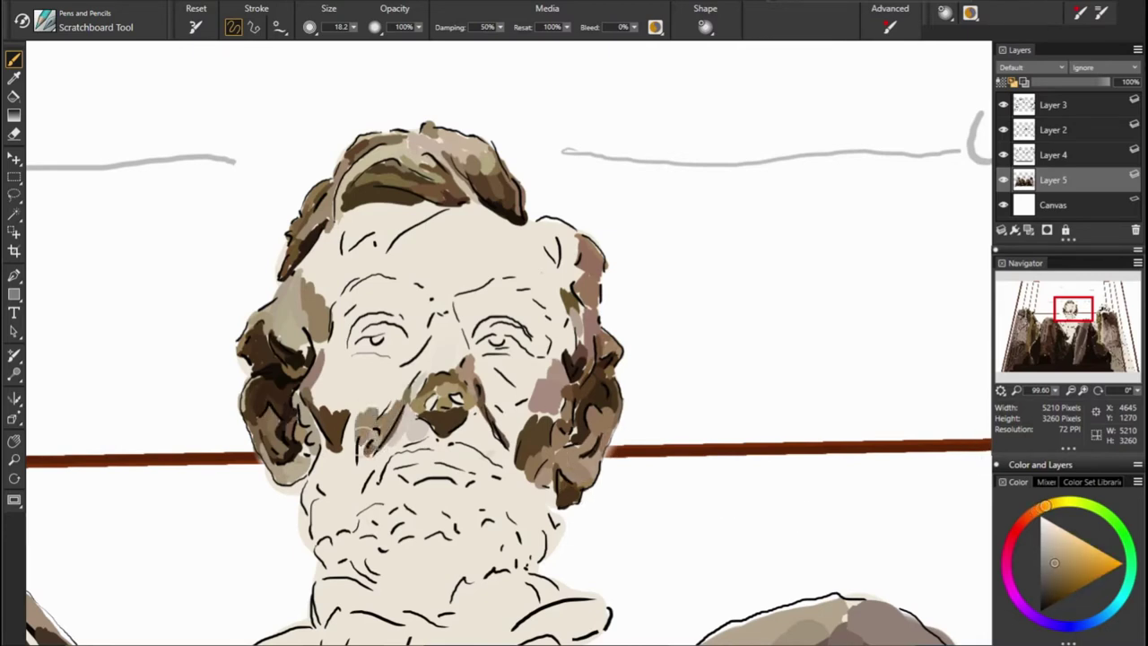
{"action": "left_click", "coordinate": [293, 449], "text": "alt"}
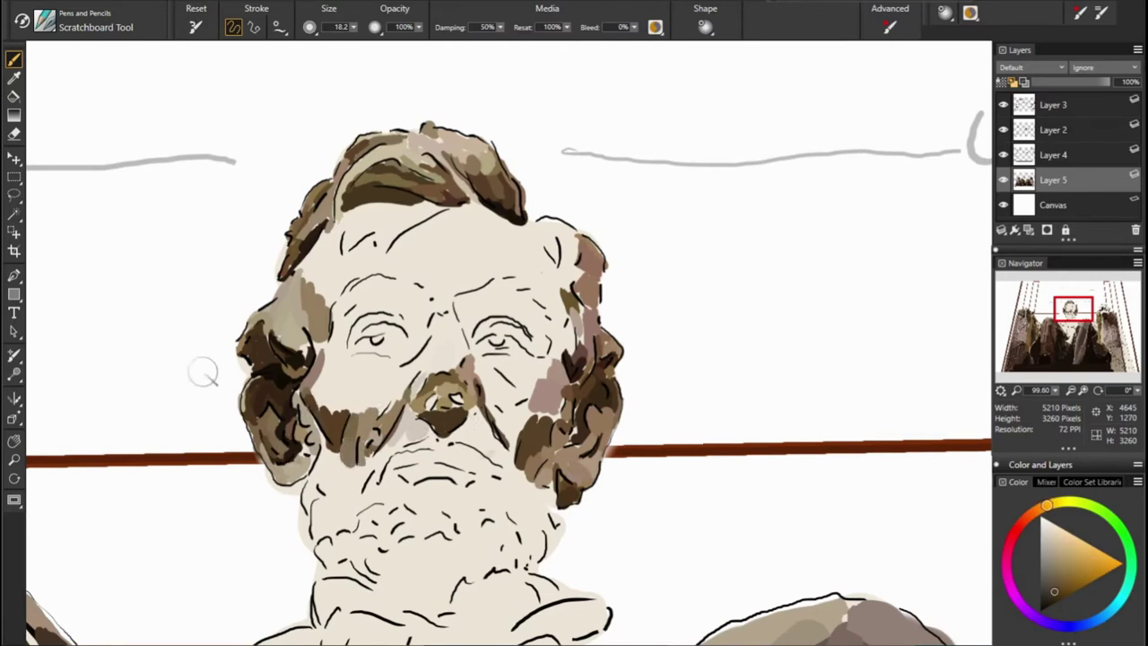
Shade the left cheek beside the nose, briefly hiding the line art to check
{"action": "left_click", "coordinate": [360, 434], "text": "alt"}
{"action": "left_click_drag", "start_coordinate": [365, 368], "coordinate": [344, 408]}
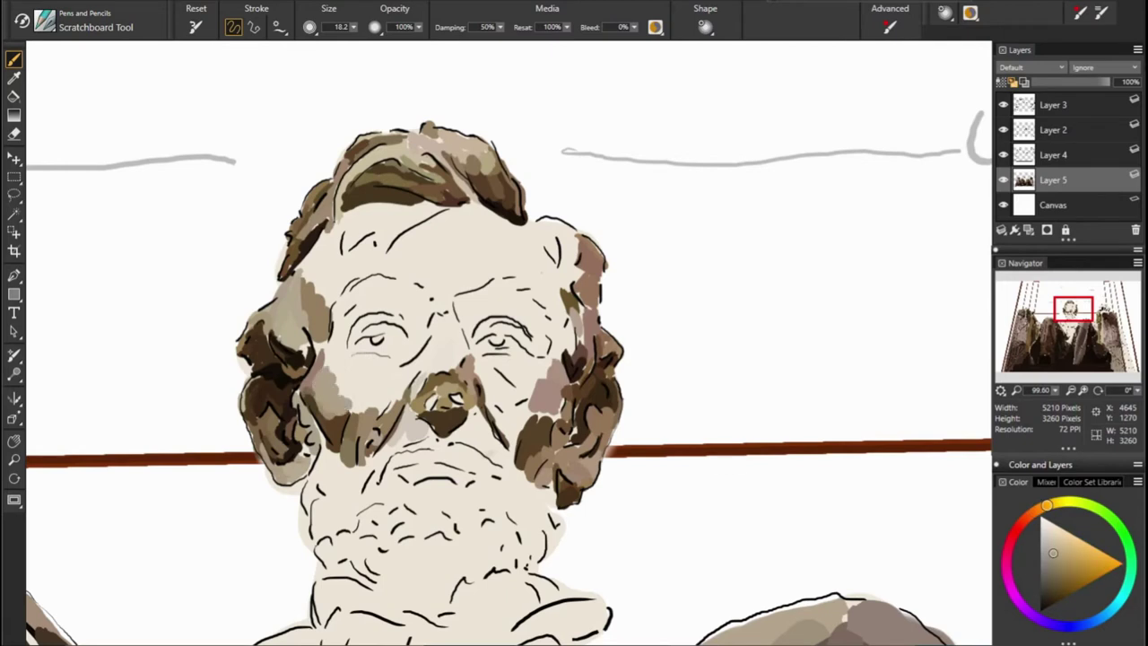
{"action": "left_click", "coordinate": [328, 444], "text": "alt"}
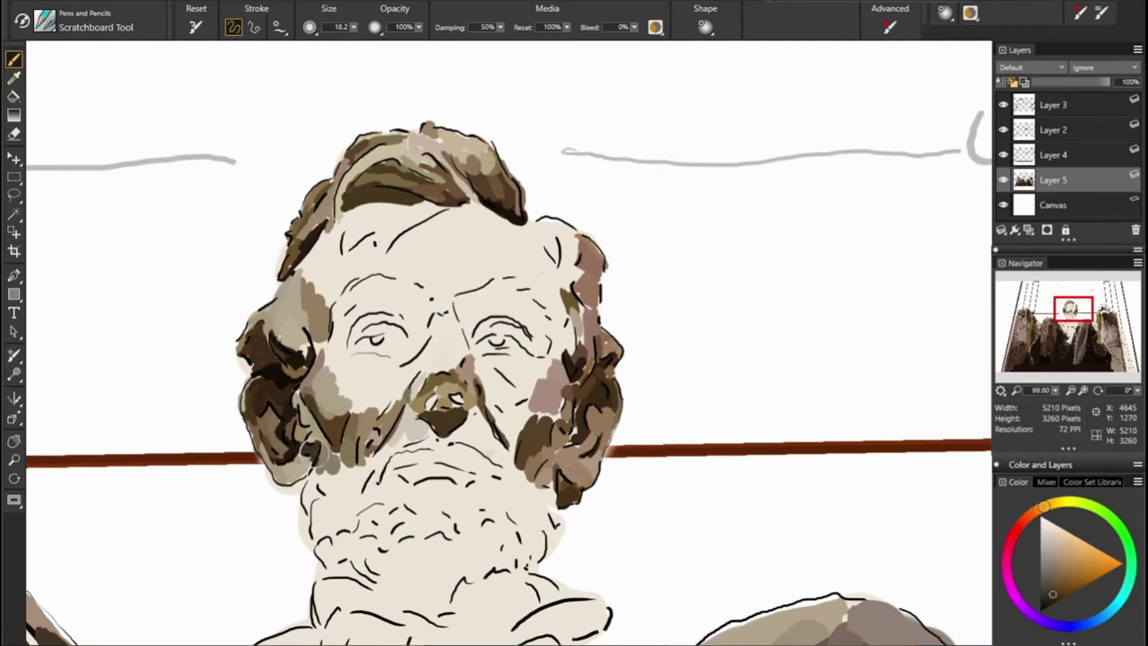
{"action": "left_click", "coordinate": [303, 422], "text": "alt"}
{"action": "left_click", "coordinate": [305, 424], "text": "alt"}
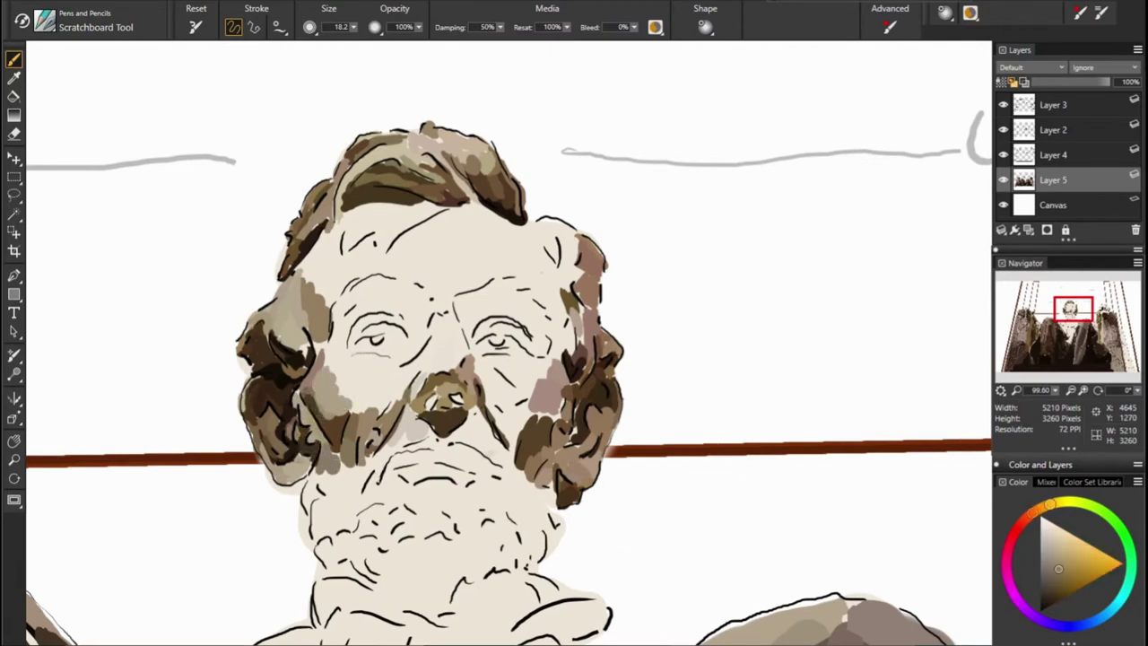
{"action": "left_click", "coordinate": [1003, 105]}
Pick dark reddish browns and tans from the left hair, right hair and beard
{"action": "left_click", "coordinate": [284, 427], "text": "alt"}
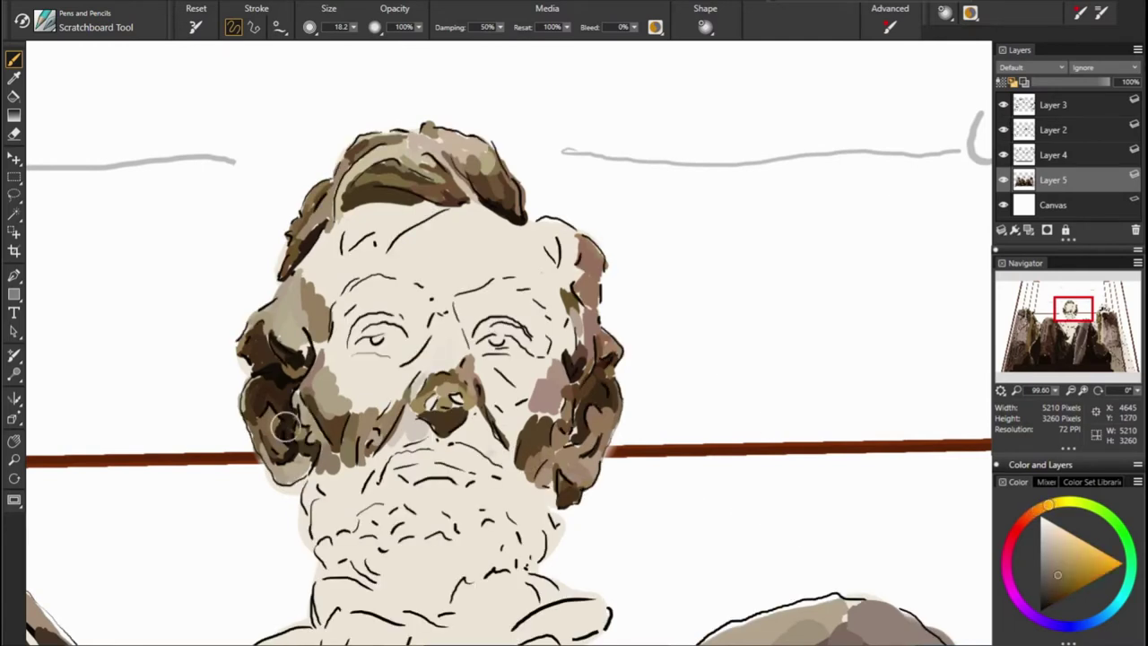
{"action": "left_click", "coordinate": [282, 436], "text": "alt"}
{"action": "left_click", "coordinate": [294, 413], "text": "alt"}
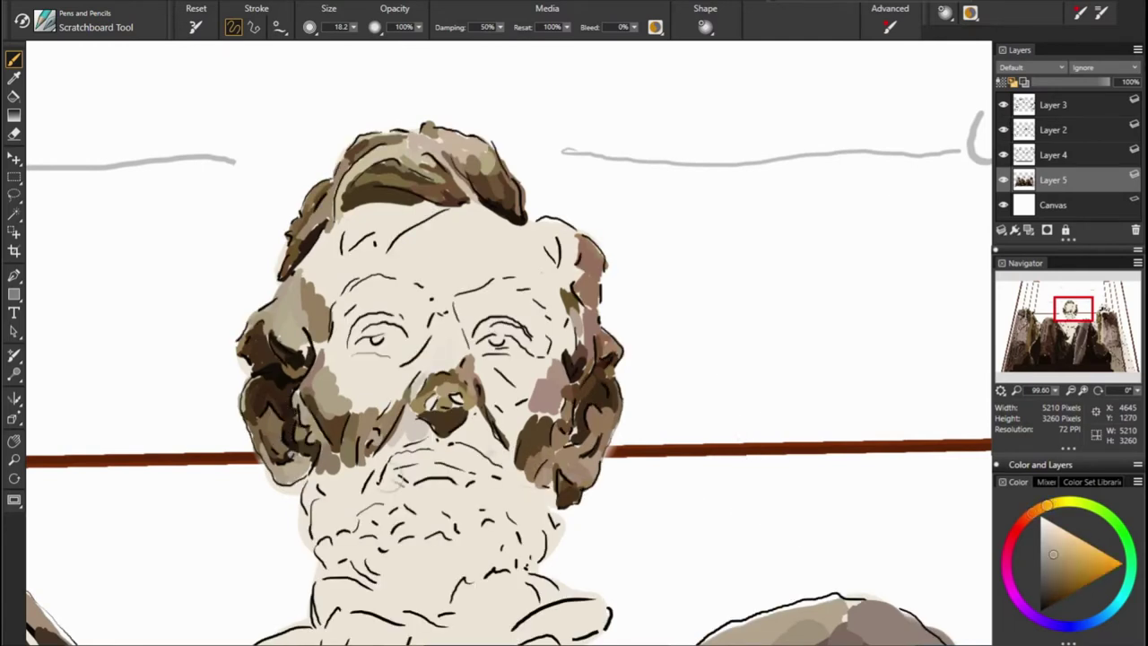
{"action": "left_click", "coordinate": [1047, 602]}
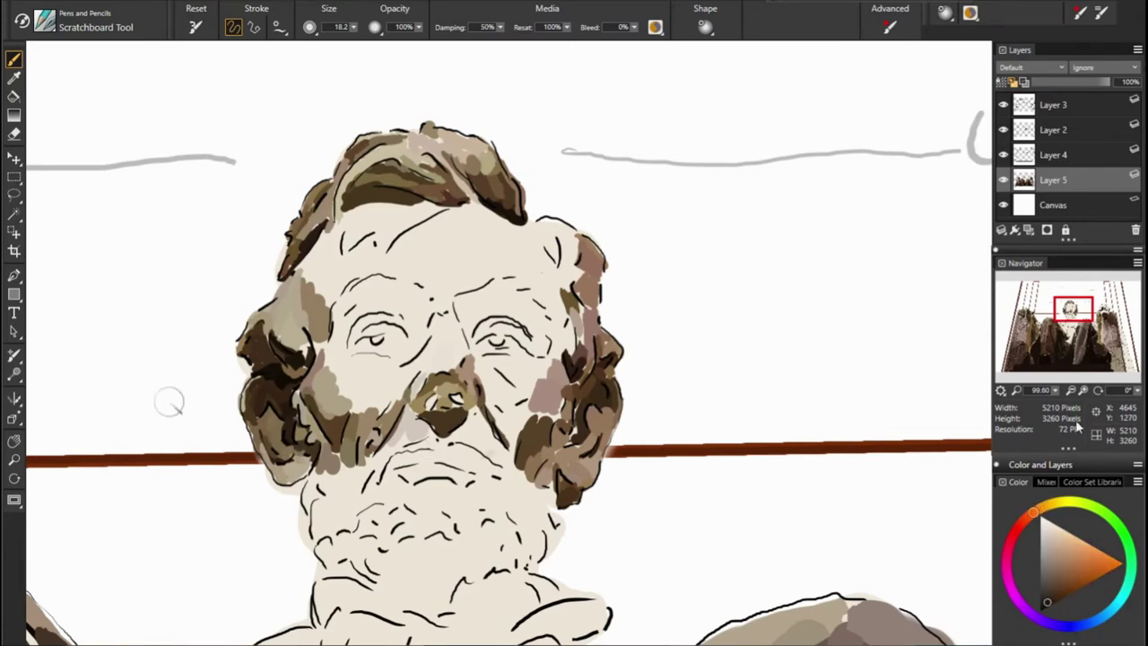
{"action": "left_click", "coordinate": [352, 459], "text": "alt"}
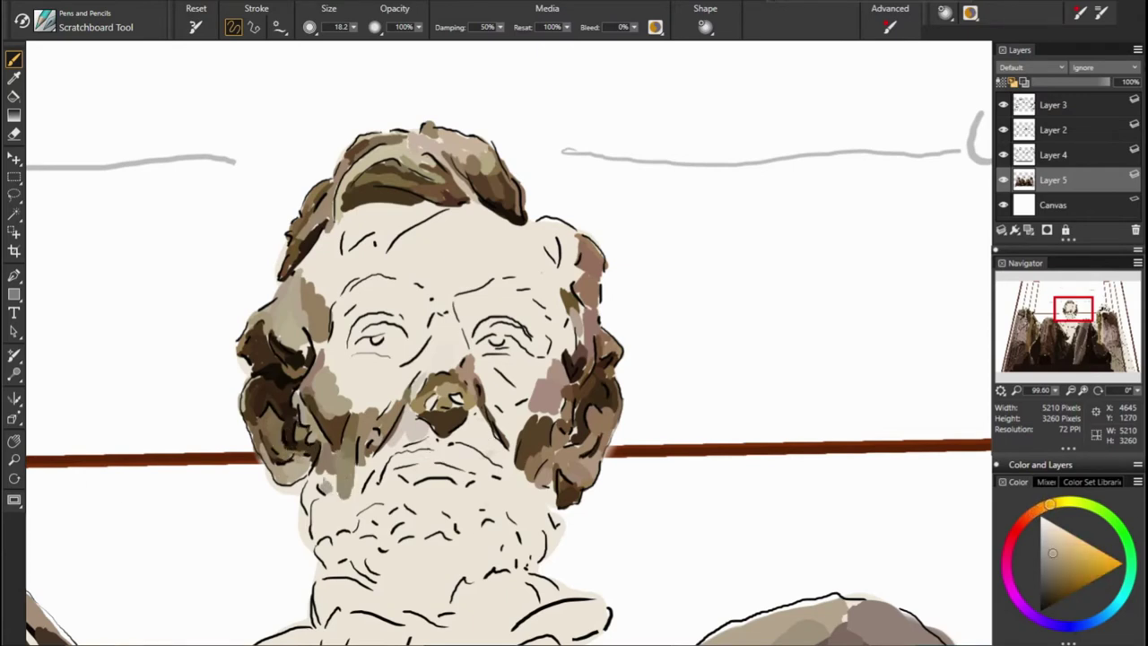
{"action": "left_click", "coordinate": [260, 466], "text": "alt"}
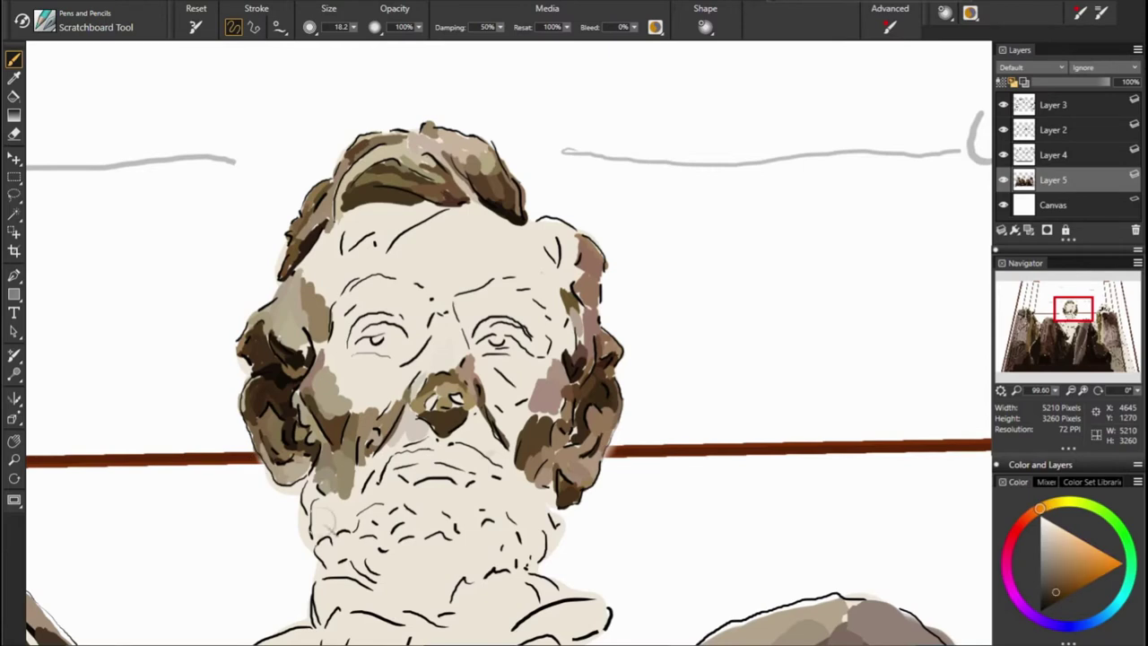
{"action": "left_click", "coordinate": [575, 493], "text": "alt"}
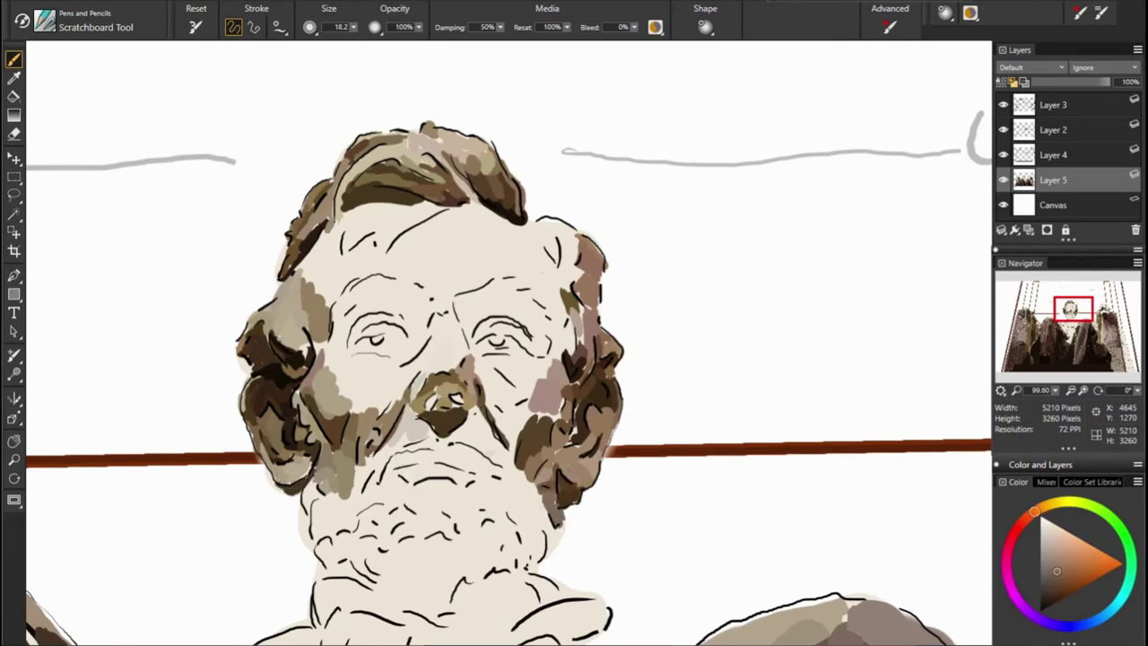
{"action": "left_click", "coordinate": [551, 528], "text": "alt"}
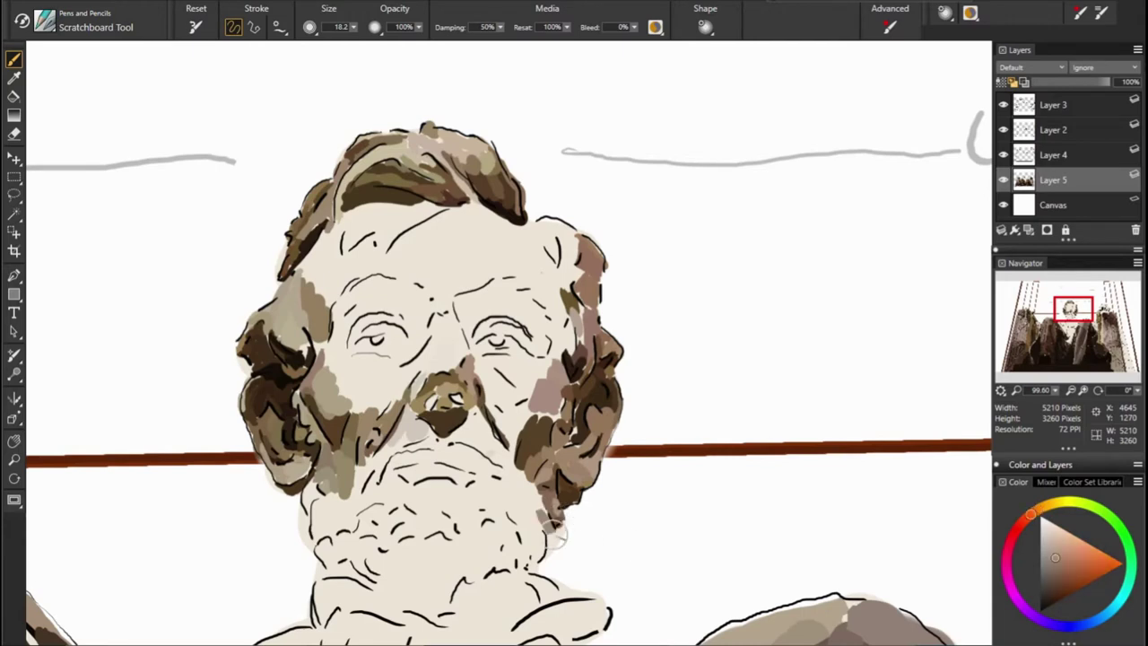
Darken the lower-right beard and add a dark shadow stroke beside the nose bridge
{"action": "left_click", "coordinate": [538, 543], "text": "alt"}
{"action": "left_click_drag", "start_coordinate": [525, 538], "coordinate": [539, 569]}
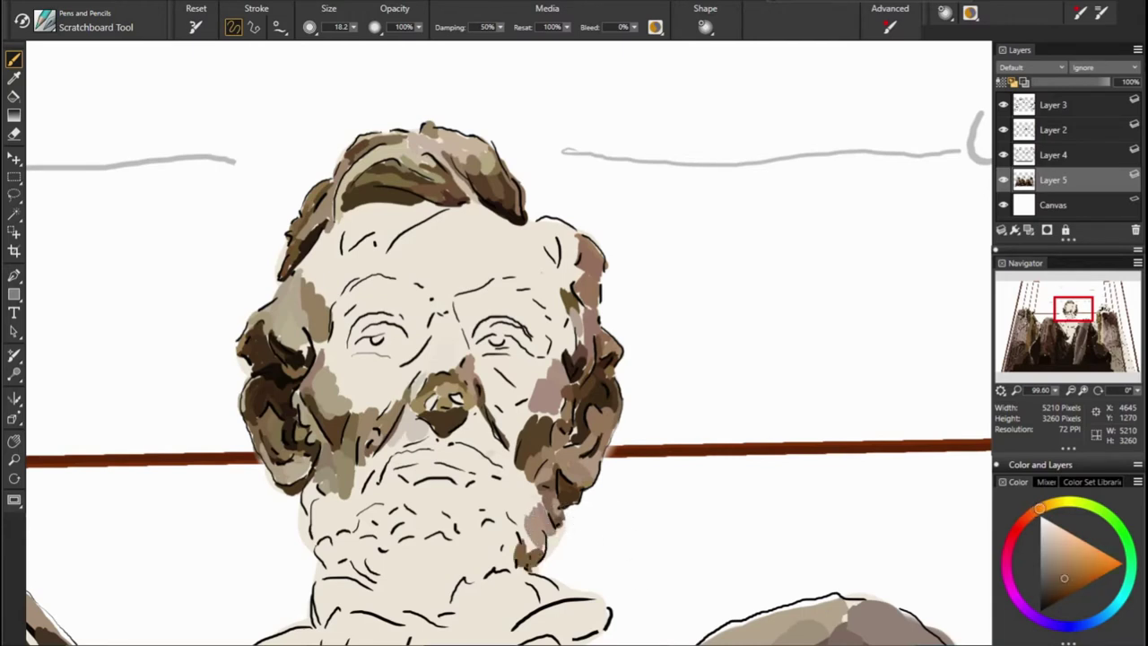
{"action": "left_click", "coordinate": [440, 325], "text": "alt"}
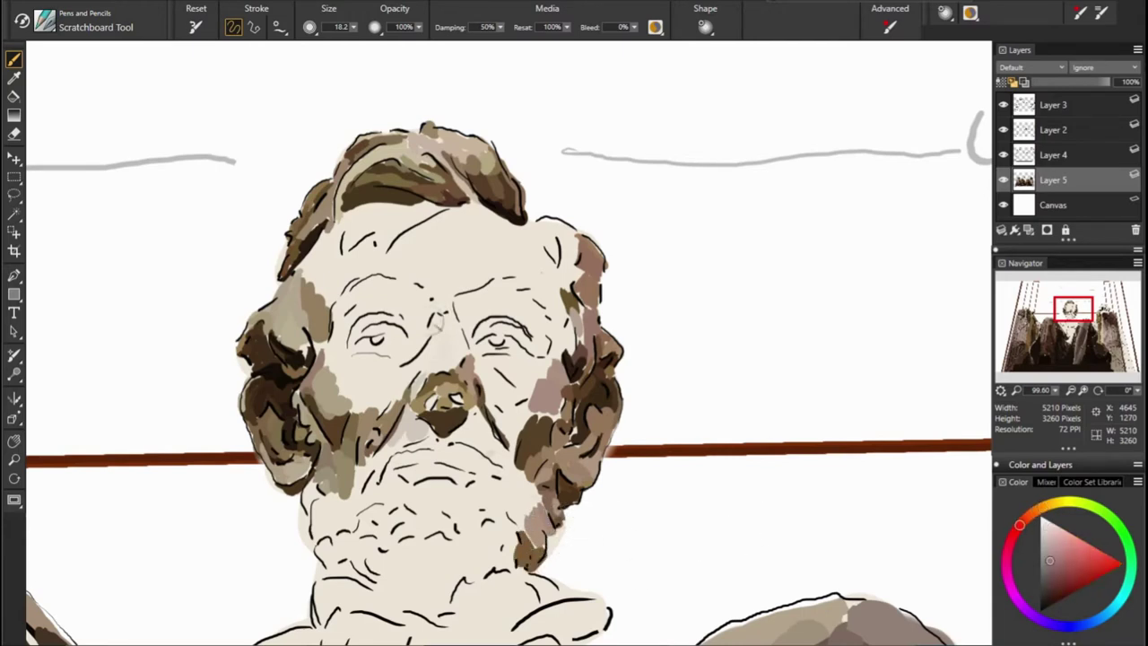
{"action": "left_click", "coordinate": [412, 345], "text": "alt"}
{"action": "left_click_drag", "start_coordinate": [426, 334], "coordinate": [397, 363]}
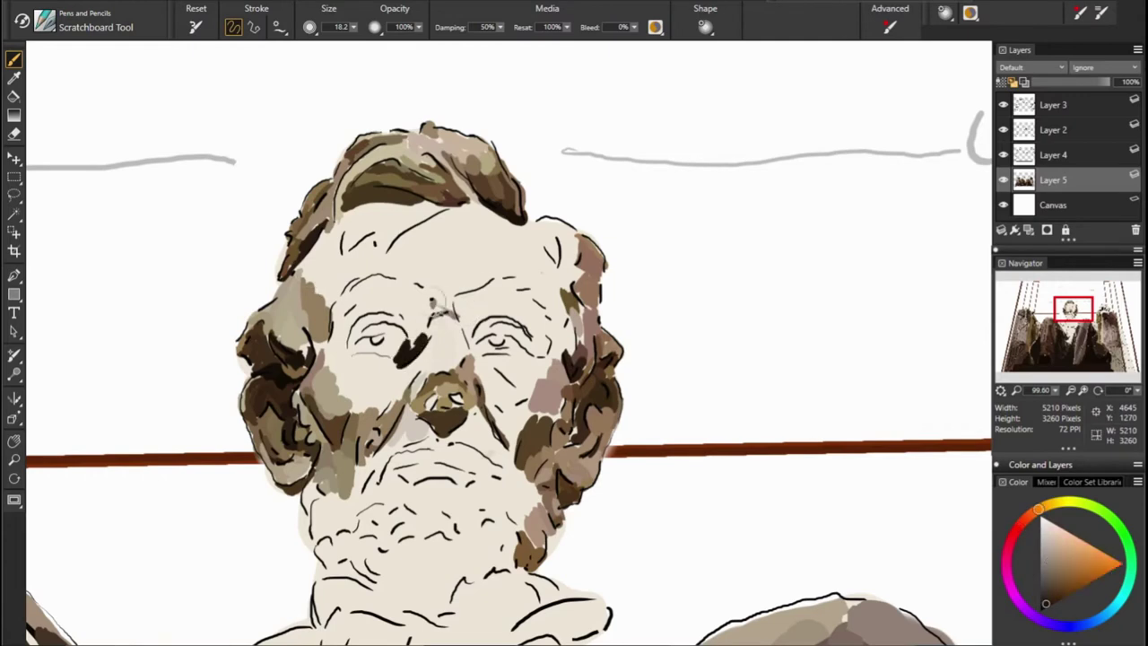
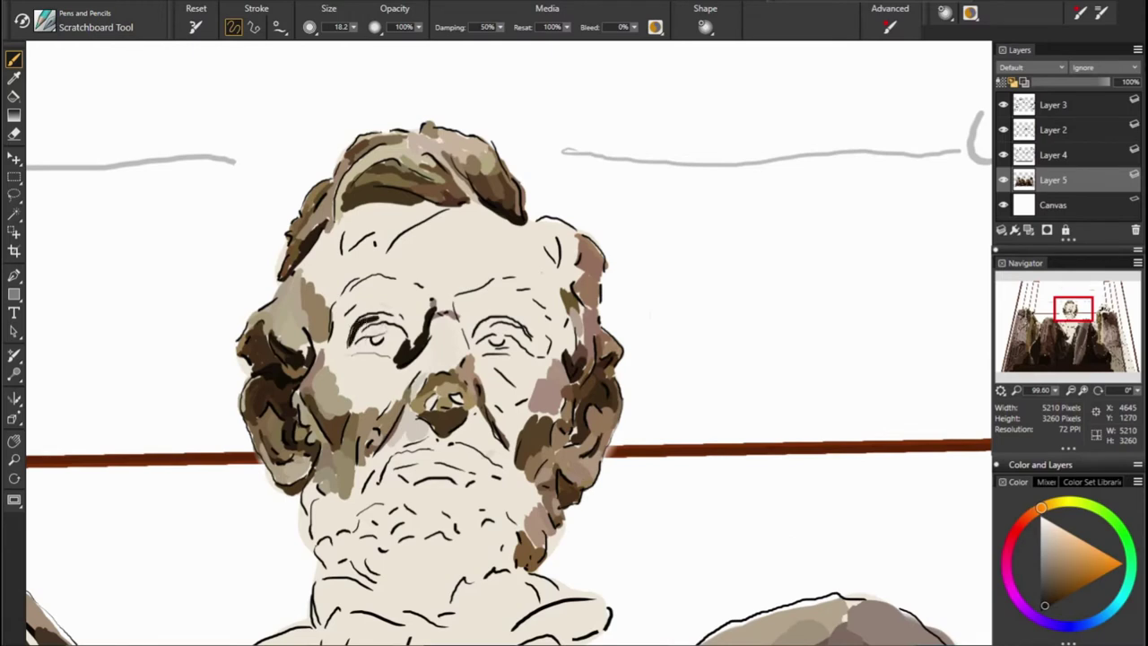
Paint brown and olive over the left eye and eyebrow, darkening the eye socket
{"action": "left_click_drag", "start_coordinate": [418, 309], "coordinate": [364, 341]}
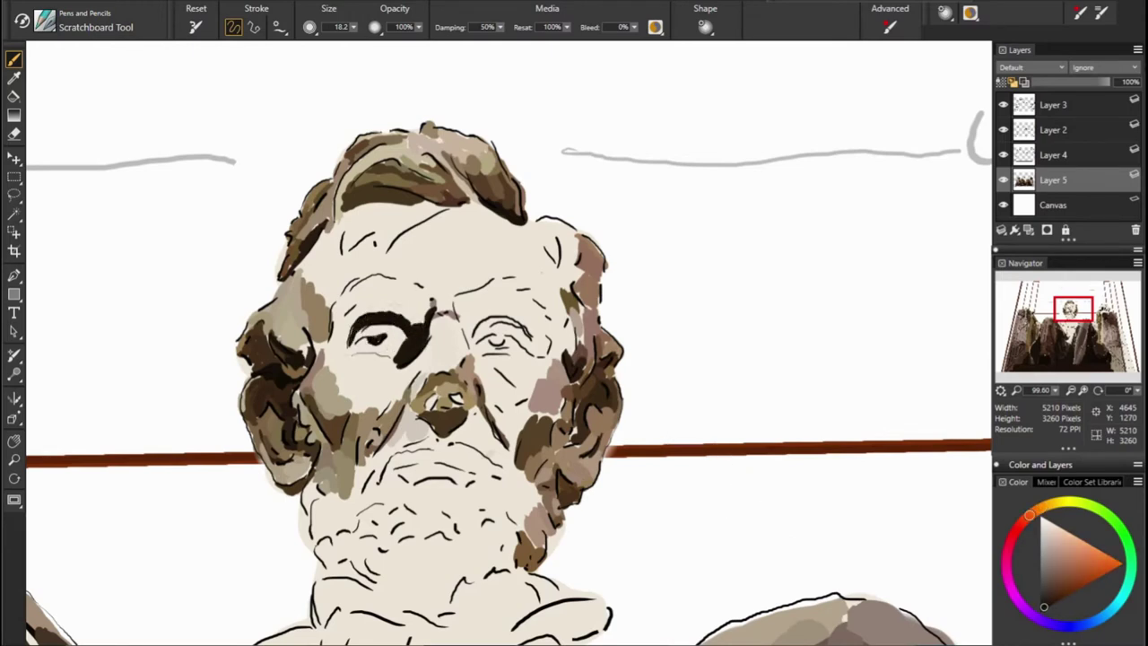
{"action": "left_click_drag", "start_coordinate": [367, 341], "coordinate": [392, 330]}
{"action": "left_click", "coordinate": [371, 337], "text": "alt"}
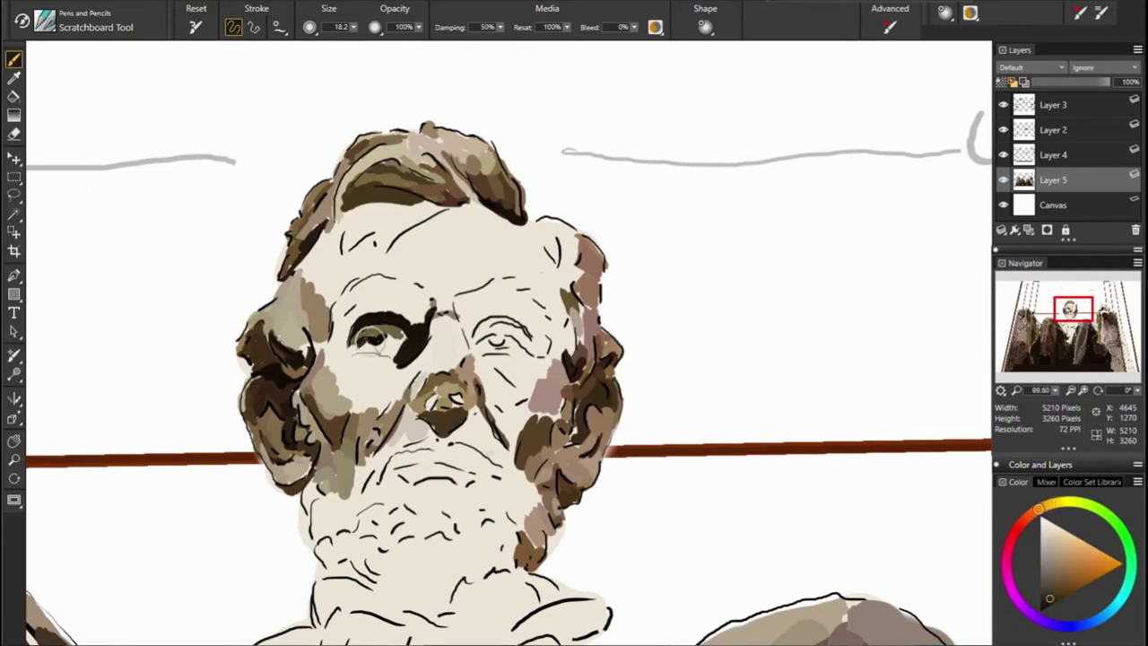
{"action": "left_click_drag", "start_coordinate": [340, 314], "coordinate": [429, 314]}
{"action": "left_click", "coordinate": [452, 329], "text": "alt"}
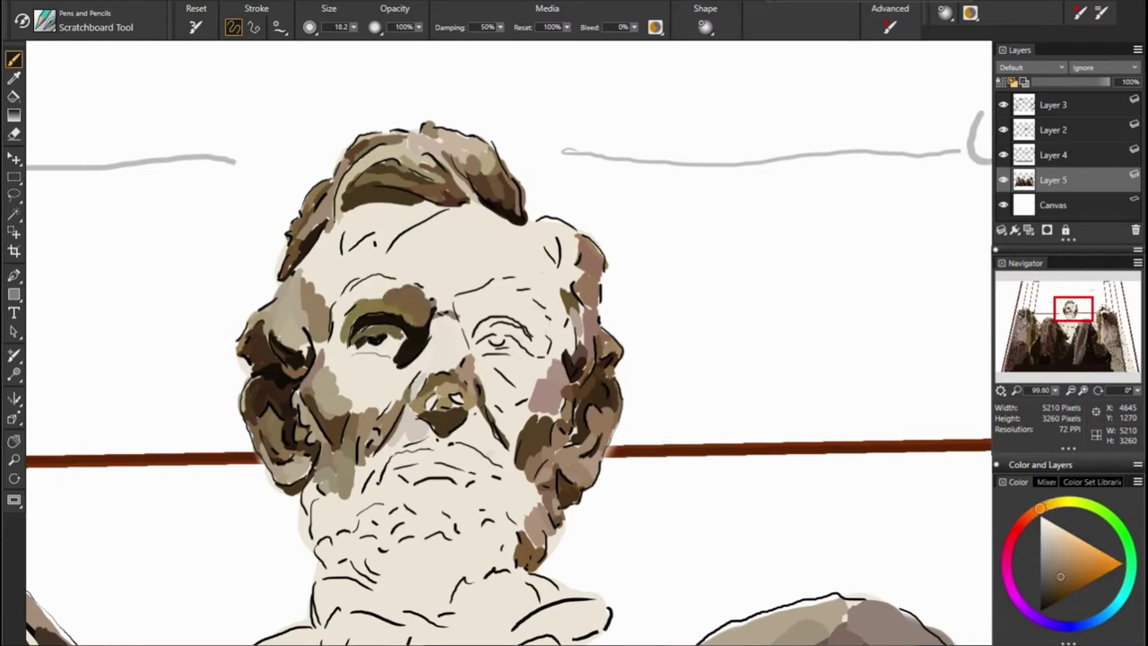
{"action": "left_click", "coordinate": [459, 313], "text": "alt"}
{"action": "mouse_move", "coordinate": [361, 324]}
{"action": "left_mouse_down"}
{"action": "mouse_move", "coordinate": [328, 305]}
{"action": "mouse_move", "coordinate": [401, 277]}
{"action": "left_mouse_up"}
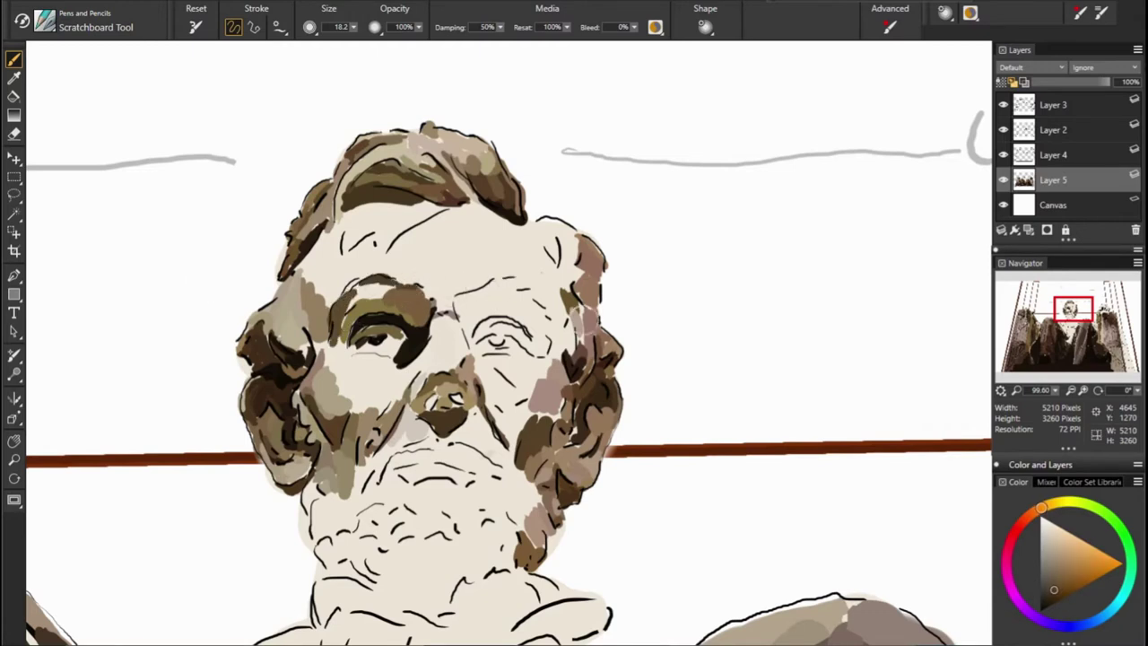
Add a dark reddish-brown shadow under the left eye using sampled browns
{"action": "left_click", "coordinate": [594, 317], "text": "alt"}
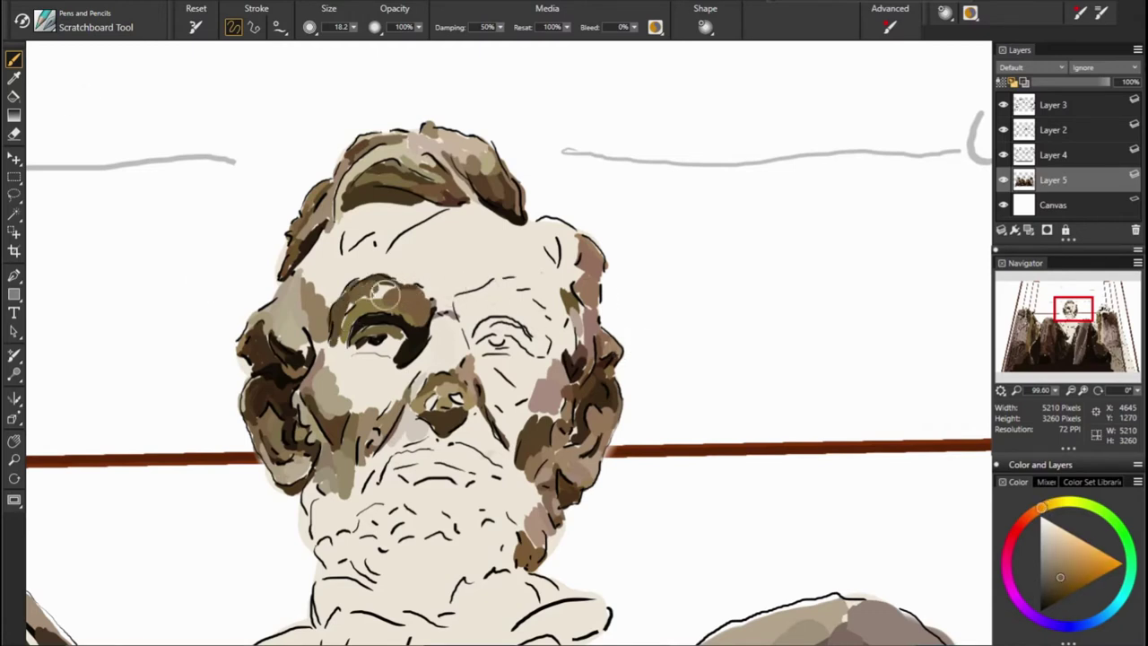
{"action": "left_click", "coordinate": [459, 384], "text": "alt"}
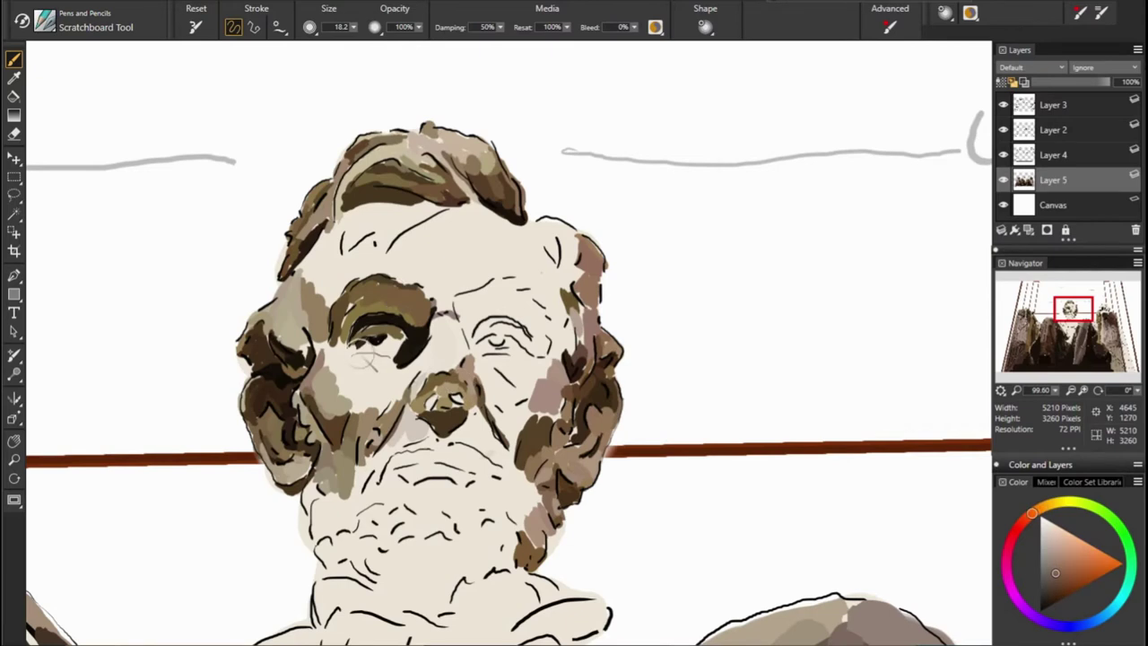
{"action": "left_click_drag", "start_coordinate": [350, 353], "coordinate": [384, 348]}
{"action": "left_click", "coordinate": [407, 335], "text": "alt"}
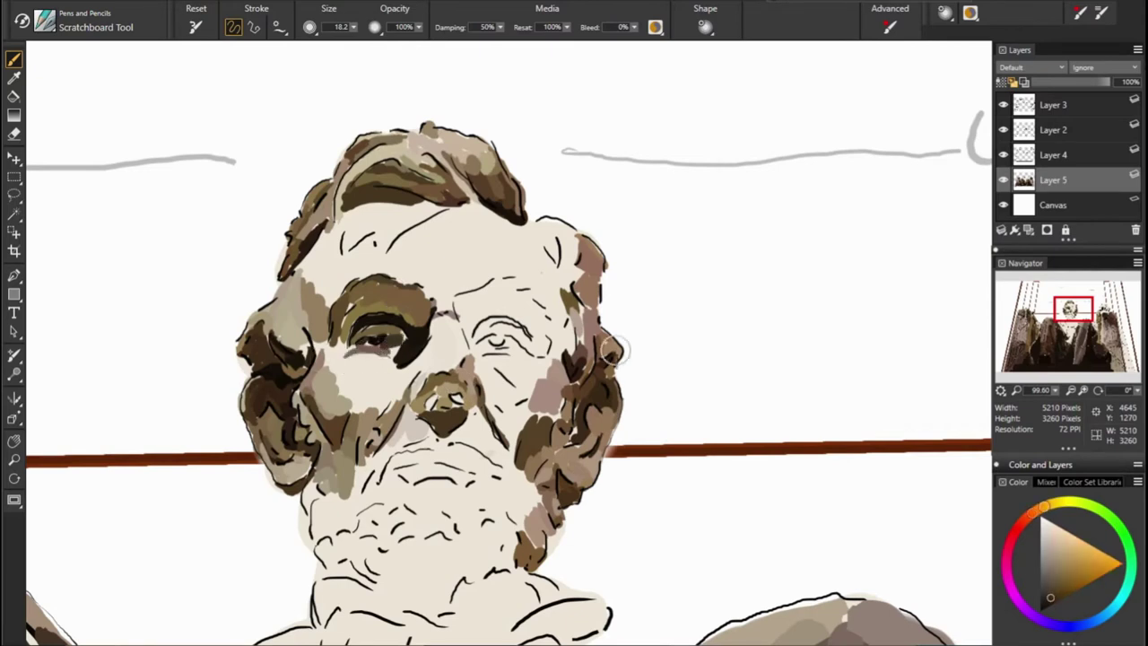
{"action": "left_click", "coordinate": [371, 350], "text": "alt"}
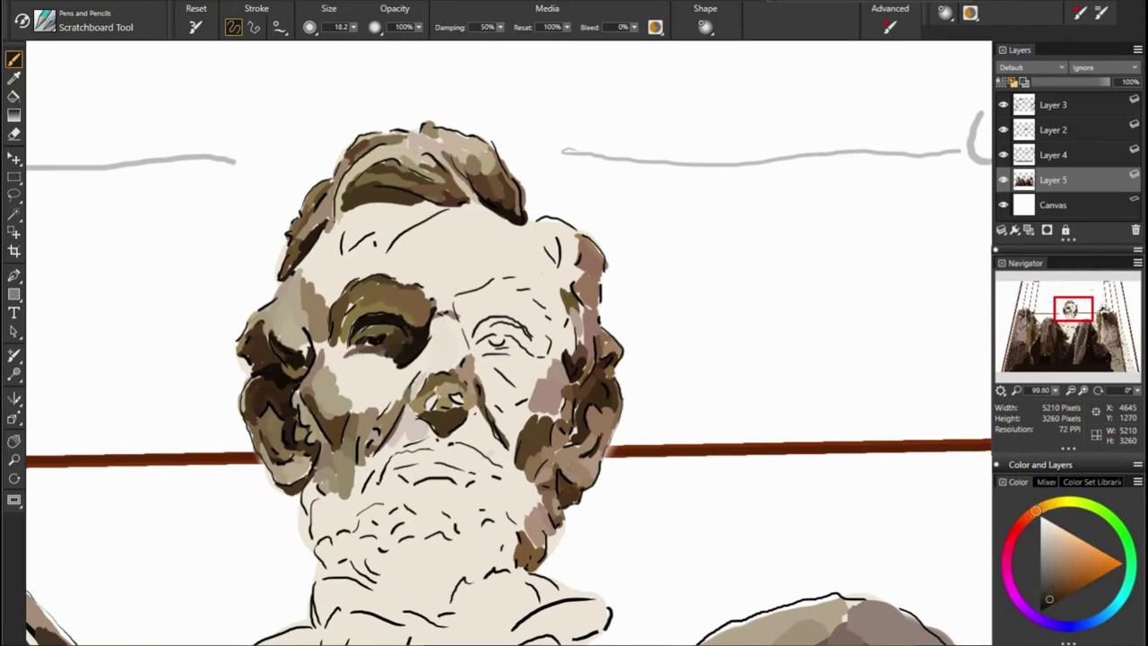
{"action": "left_click", "coordinate": [350, 341], "text": "alt"}
Sample lighter browns and paint light grey beneath the left eye
{"action": "left_click", "coordinate": [351, 336], "text": "alt"}
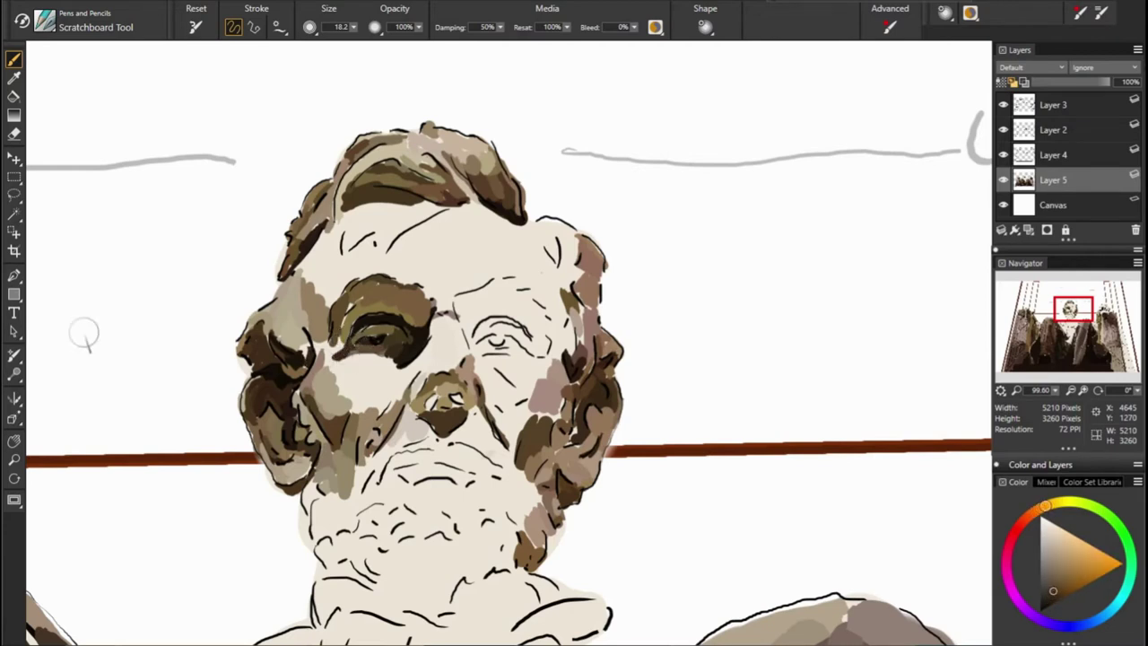
{"action": "left_click", "coordinate": [344, 316], "text": "alt"}
{"action": "left_click", "coordinate": [358, 316], "text": "alt"}
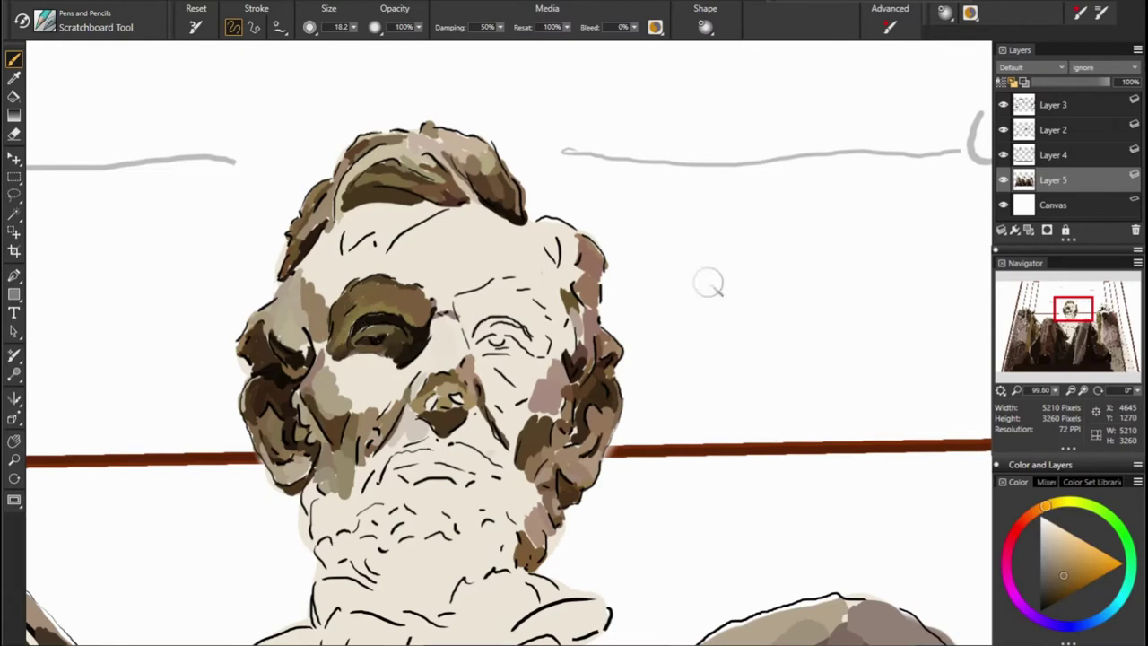
{"action": "left_click", "coordinate": [357, 361], "text": "alt"}
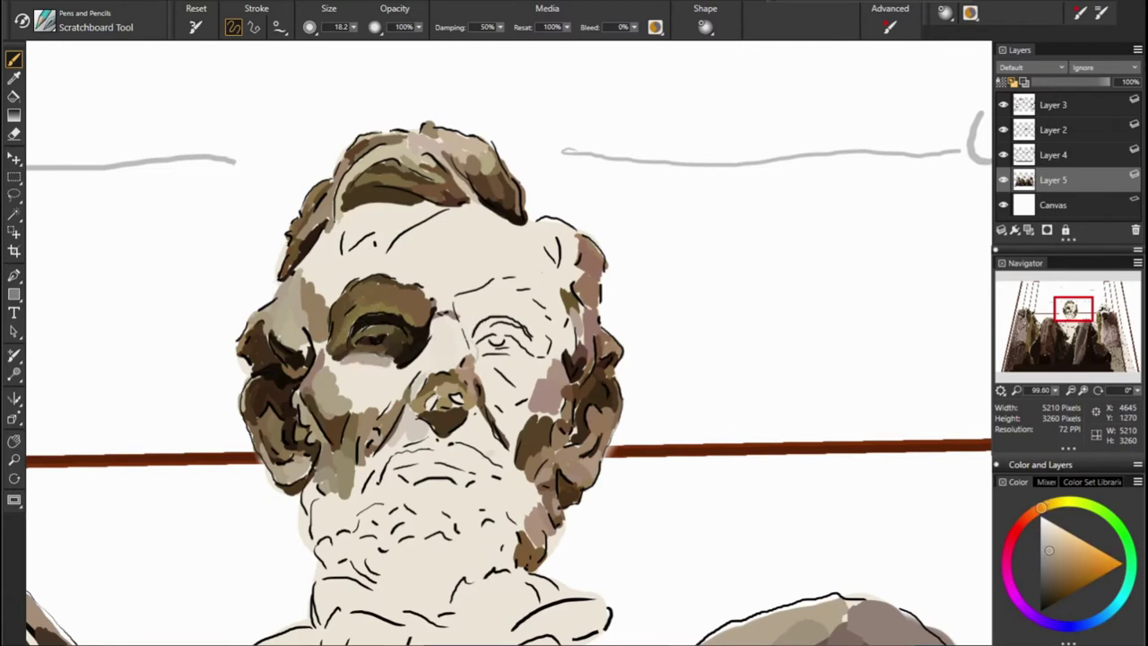
{"action": "left_click", "coordinate": [637, 396], "text": "alt"}
{"action": "left_click_drag", "start_coordinate": [357, 368], "coordinate": [368, 371]}
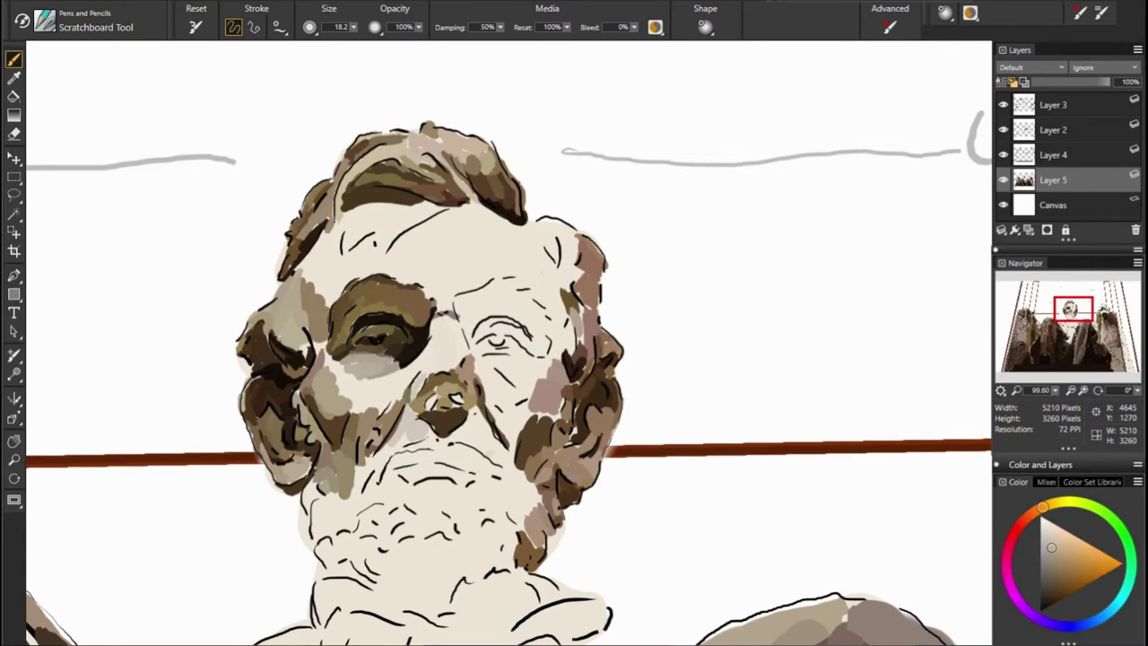
Paint grey on the forehead left of the brow and lighten the left temple hair edge
{"action": "left_click", "coordinate": [665, 395], "text": "alt"}
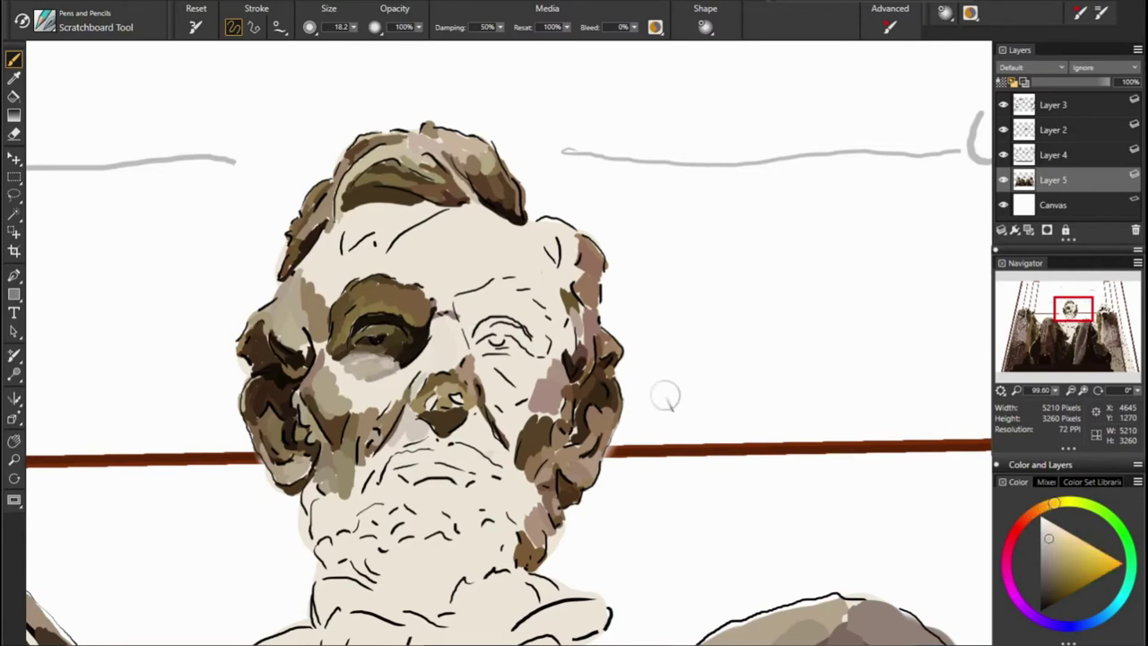
{"action": "left_click", "coordinate": [612, 393], "text": "alt"}
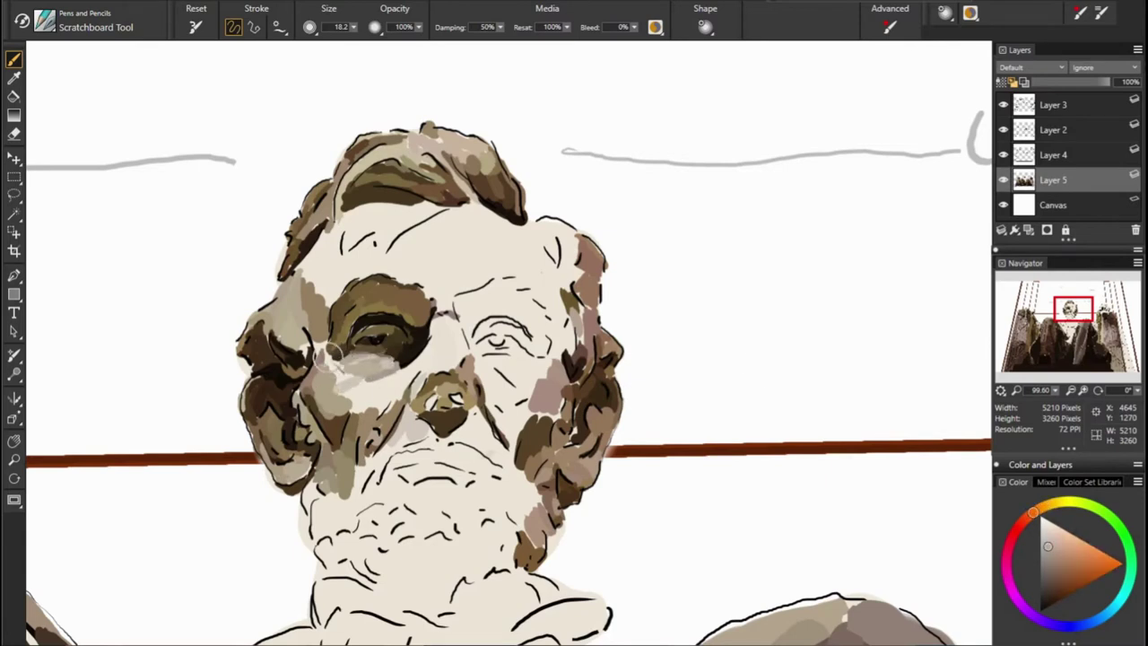
{"action": "left_click", "coordinate": [716, 453], "text": "alt"}
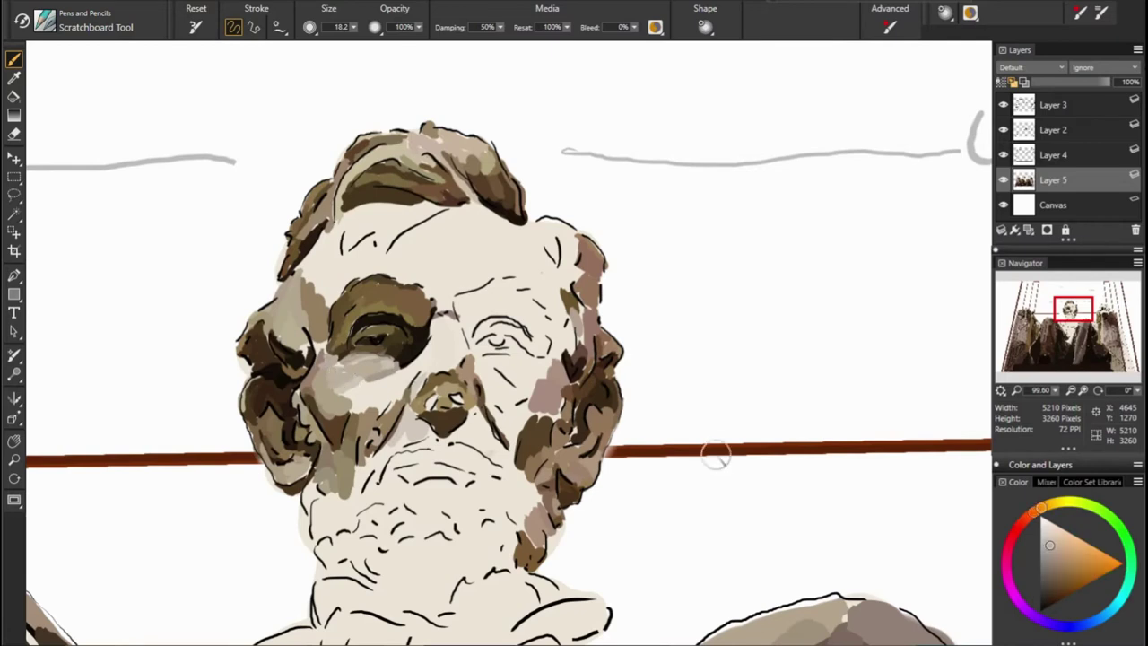
{"action": "left_click", "coordinate": [305, 351], "text": "alt"}
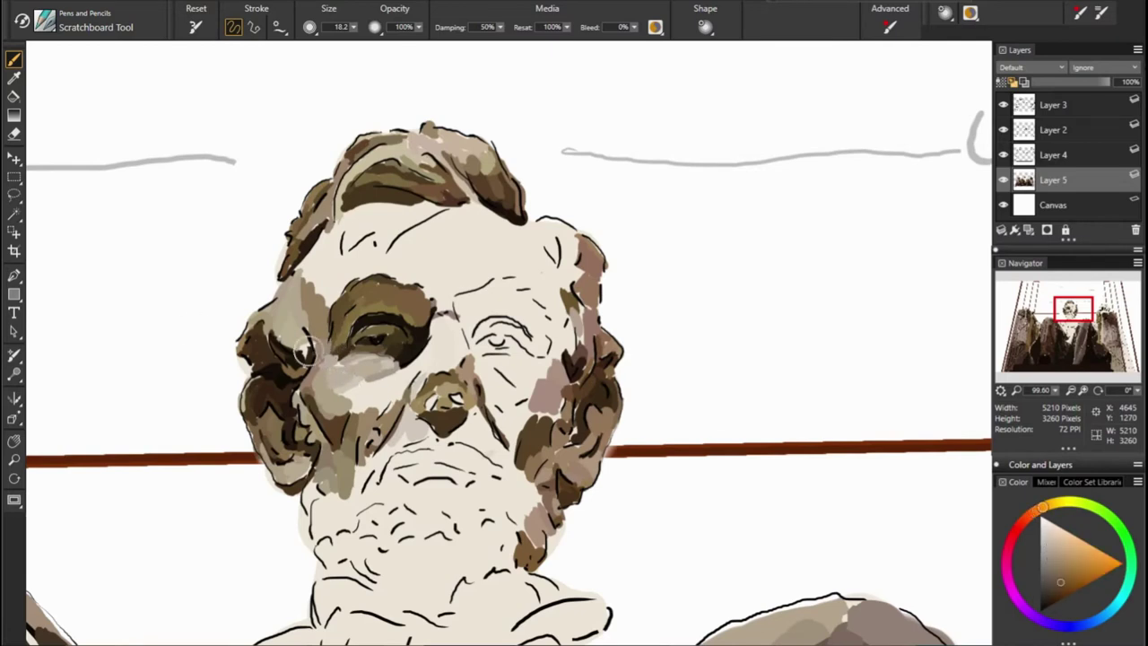
{"action": "left_click", "coordinate": [332, 367], "text": "alt"}
{"action": "mouse_move", "coordinate": [359, 241]}
{"action": "left_mouse_down"}
{"action": "mouse_move", "coordinate": [336, 291]}
{"action": "mouse_move", "coordinate": [345, 305]}
{"action": "left_mouse_up"}
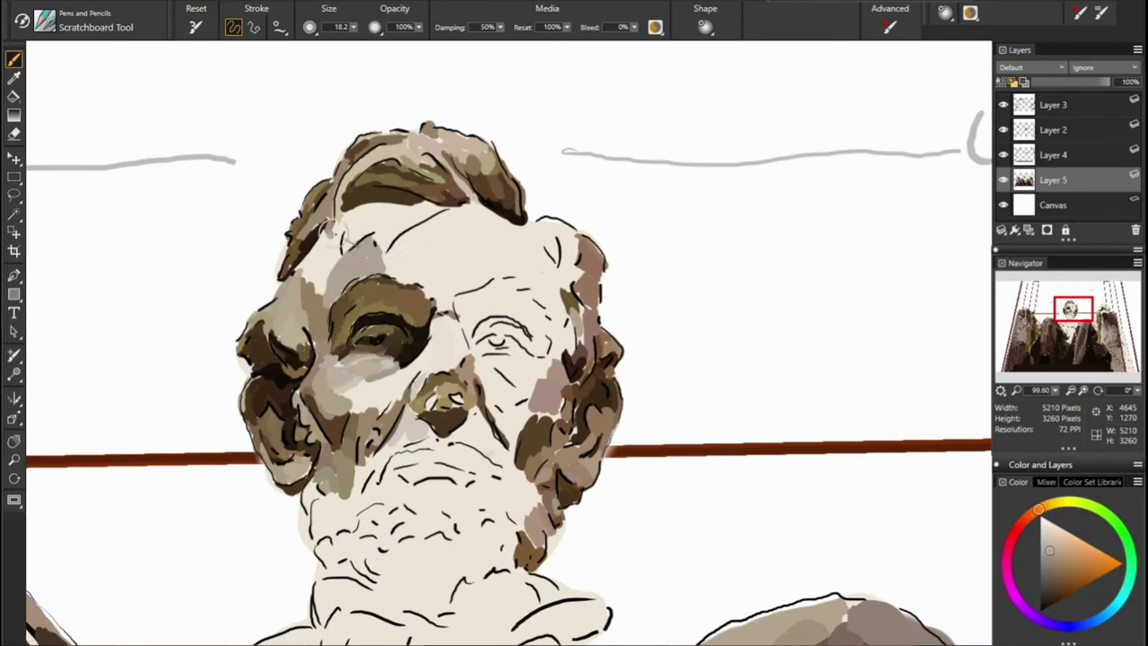
{"action": "left_click", "coordinate": [587, 239], "text": "alt"}
{"action": "mouse_move", "coordinate": [345, 220]}
{"action": "left_mouse_down"}
{"action": "mouse_move", "coordinate": [323, 270]}
{"action": "mouse_move", "coordinate": [301, 274]}
{"action": "mouse_move", "coordinate": [333, 241]}
{"action": "left_mouse_up"}
Add grey-brown near the left temple and sample brown from the right cheek
{"action": "left_click", "coordinate": [328, 269], "text": "alt"}
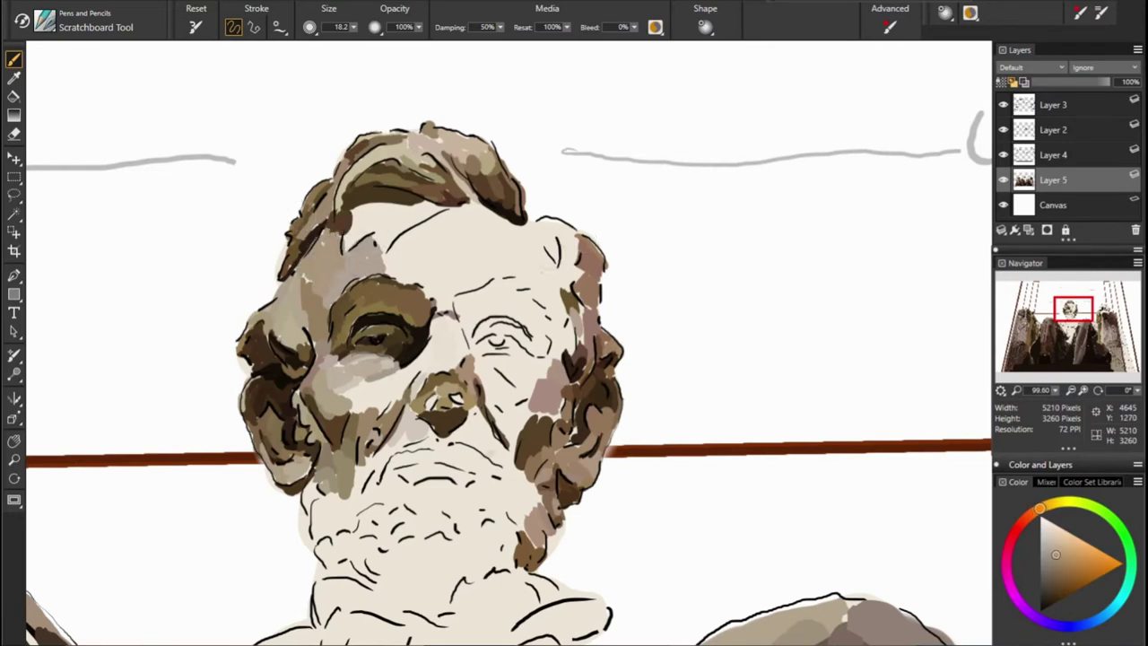
{"action": "left_click", "coordinate": [297, 303], "text": "alt"}
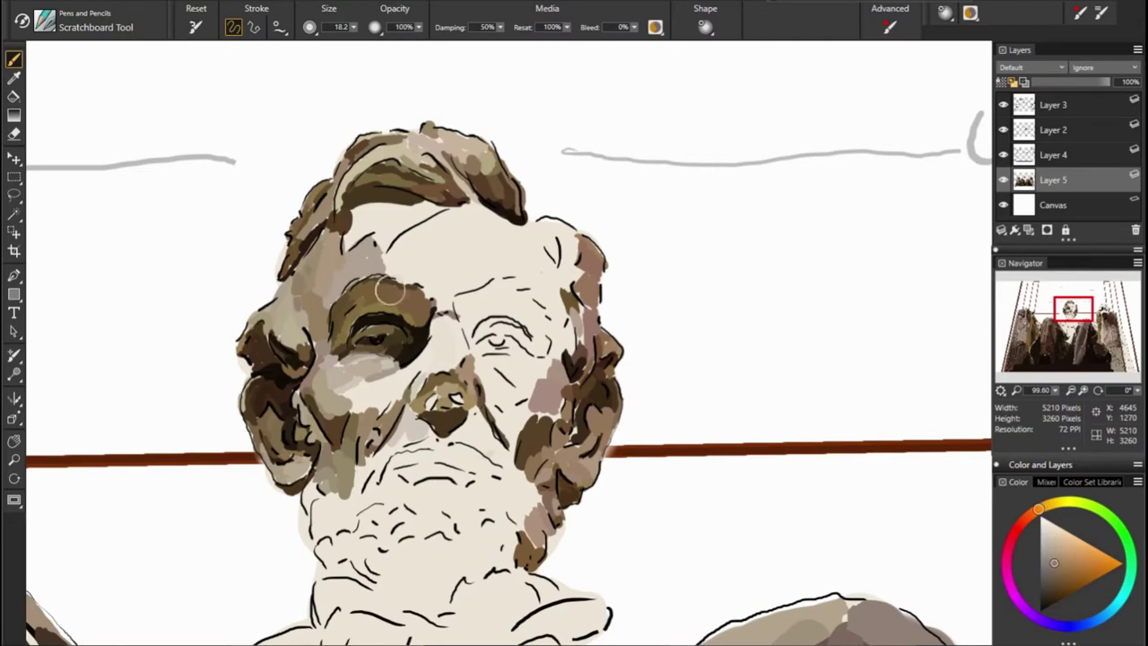
{"action": "left_click", "coordinate": [287, 323], "text": "alt"}
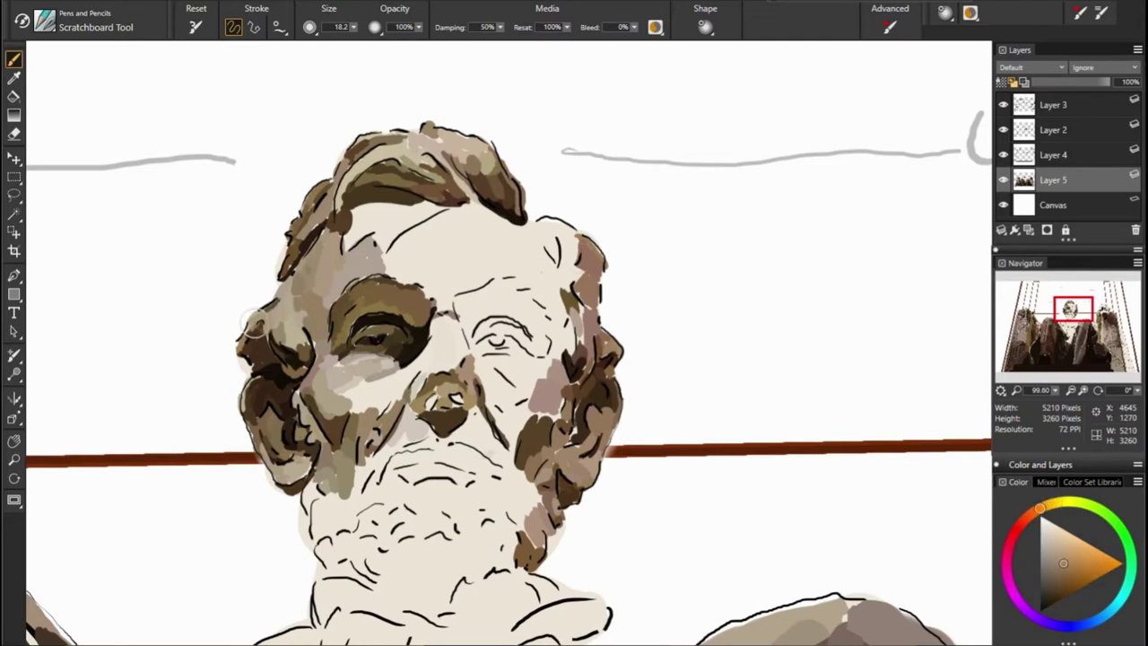
{"action": "left_click", "coordinate": [239, 348], "text": "alt"}
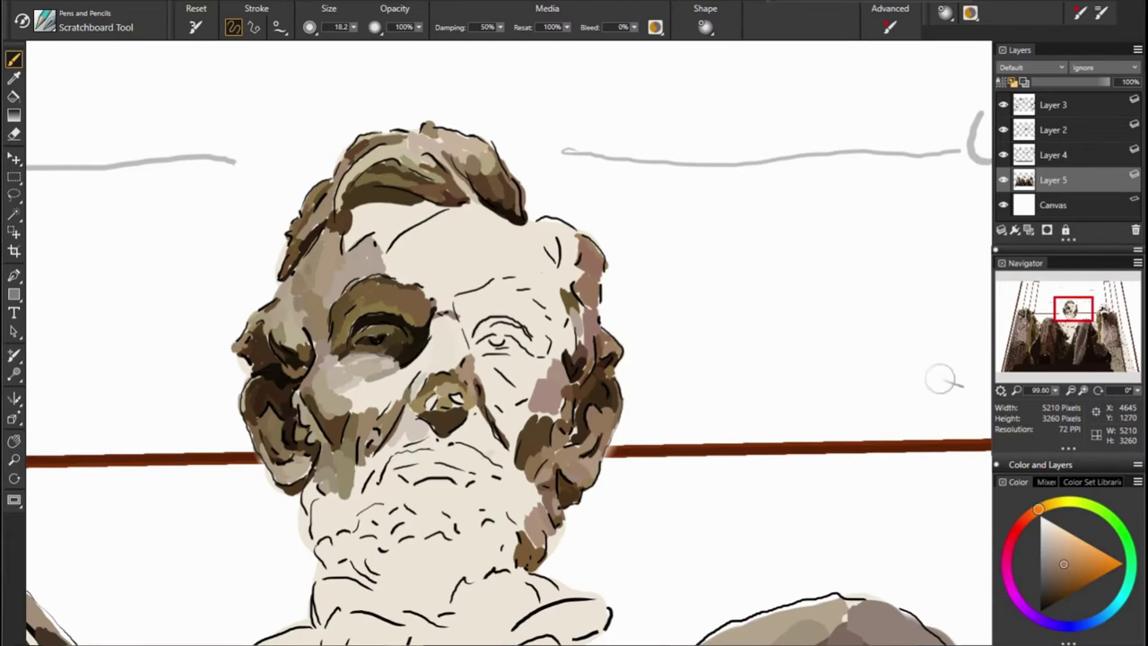
{"action": "left_click", "coordinate": [560, 314], "text": "alt"}
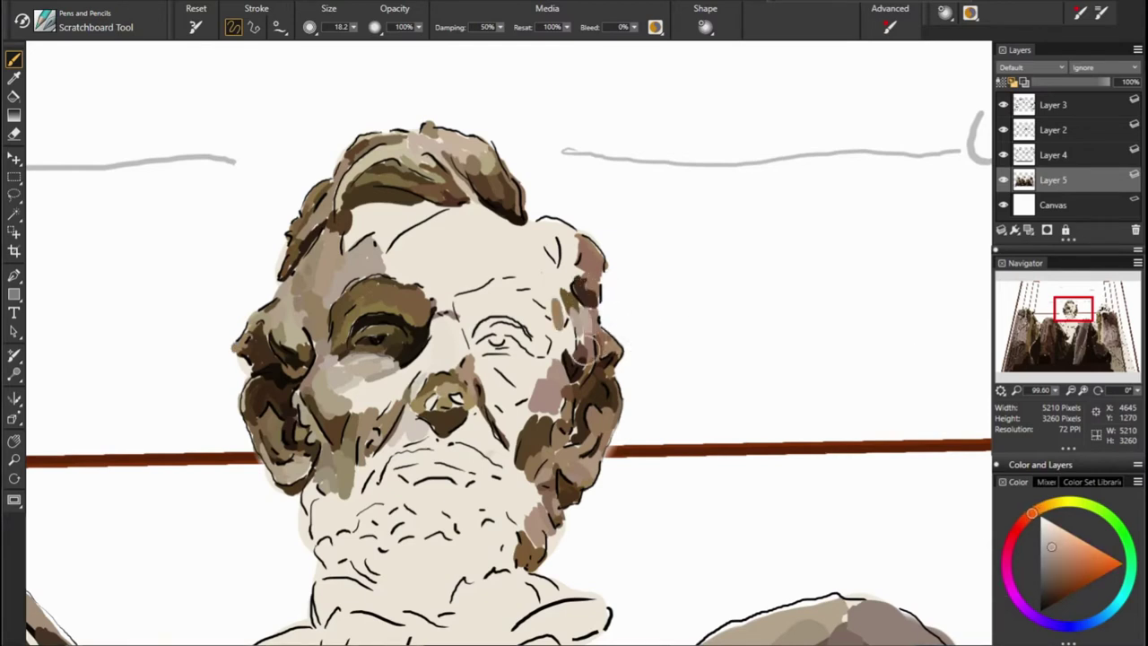
{"action": "left_click", "coordinate": [589, 313], "text": "alt"}
Paint brown across the brows, forehead and nose bridge, darkening around the right eye
{"action": "left_click", "coordinate": [578, 327], "text": "alt"}
{"action": "mouse_move", "coordinate": [587, 301]}
{"action": "left_mouse_down"}
{"action": "mouse_move", "coordinate": [533, 312]}
{"action": "mouse_move", "coordinate": [456, 299]}
{"action": "mouse_move", "coordinate": [558, 287]}
{"action": "mouse_move", "coordinate": [482, 305]}
{"action": "mouse_move", "coordinate": [455, 332]}
{"action": "mouse_move", "coordinate": [465, 346]}
{"action": "left_mouse_up"}
{"action": "left_click", "coordinate": [502, 282], "text": "alt"}
{"action": "left_click", "coordinate": [502, 327], "text": "alt"}
{"action": "left_click", "coordinate": [467, 302], "text": "alt"}
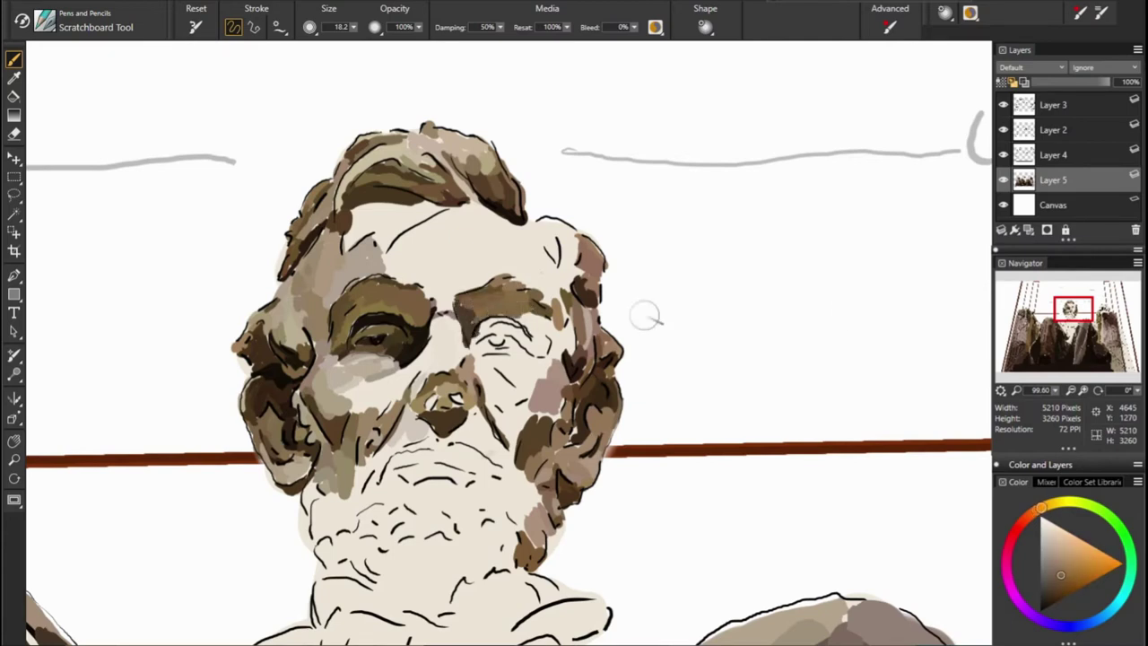
{"action": "left_click", "coordinate": [537, 307], "text": "alt"}
{"action": "left_click_drag", "start_coordinate": [534, 314], "coordinate": [567, 366]}
Darken the right brow, hair edge, forehead and temple
{"action": "left_click", "coordinate": [623, 330], "text": "alt"}
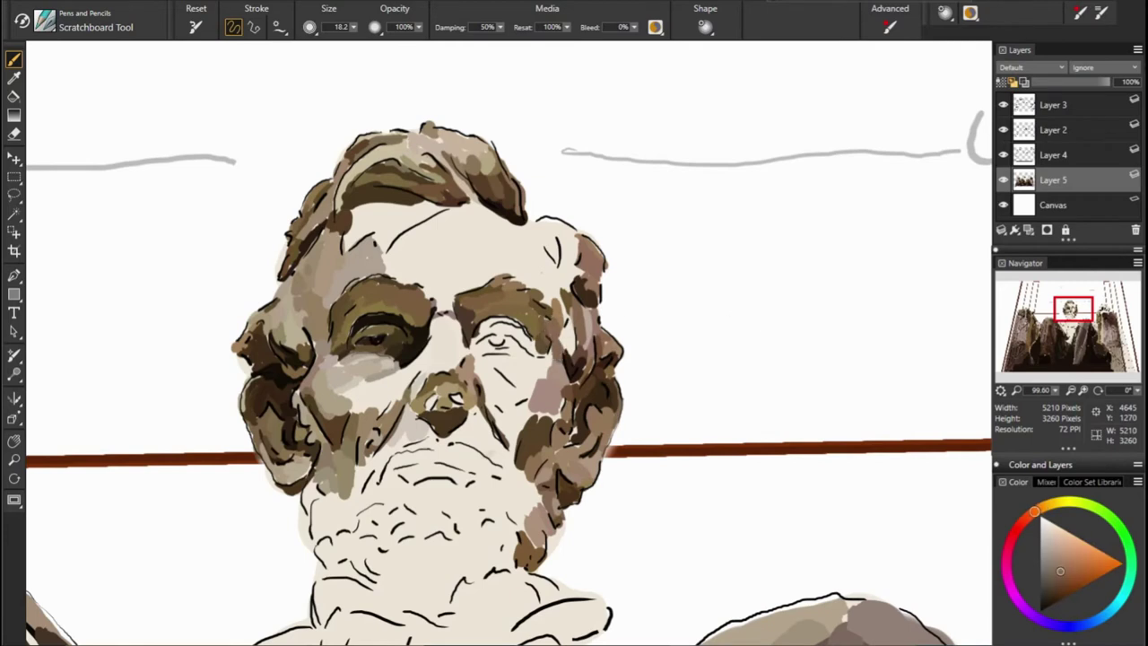
{"action": "left_click", "coordinate": [462, 307], "text": "alt"}
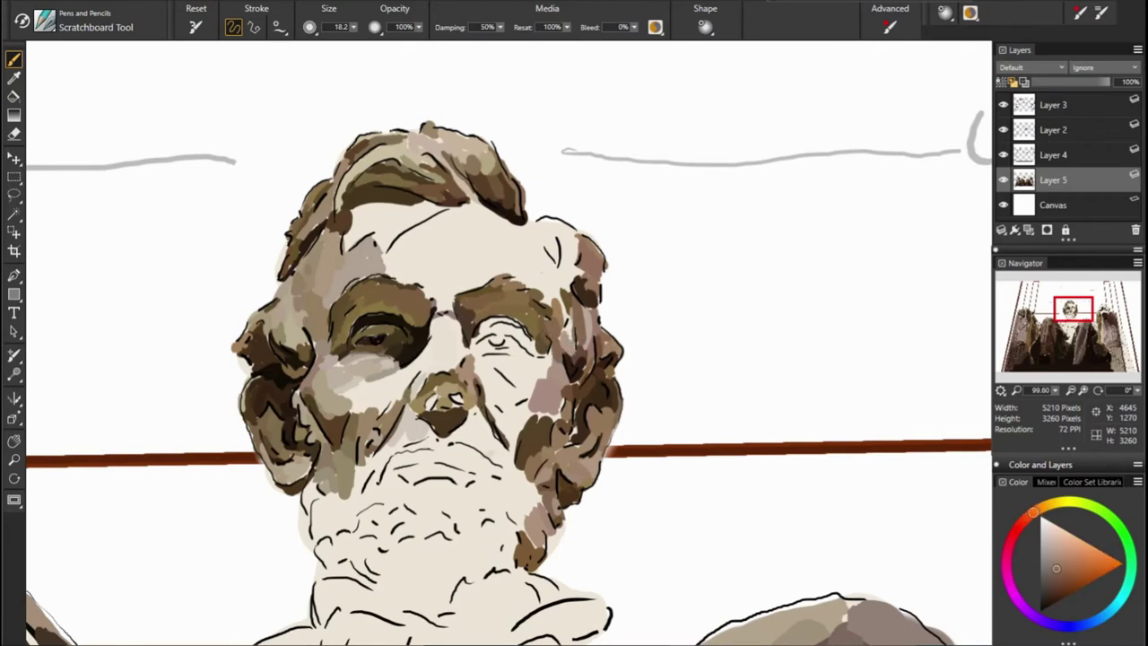
{"action": "left_click", "coordinate": [538, 304], "text": "alt"}
{"action": "left_click_drag", "start_coordinate": [563, 277], "coordinate": [565, 309]}
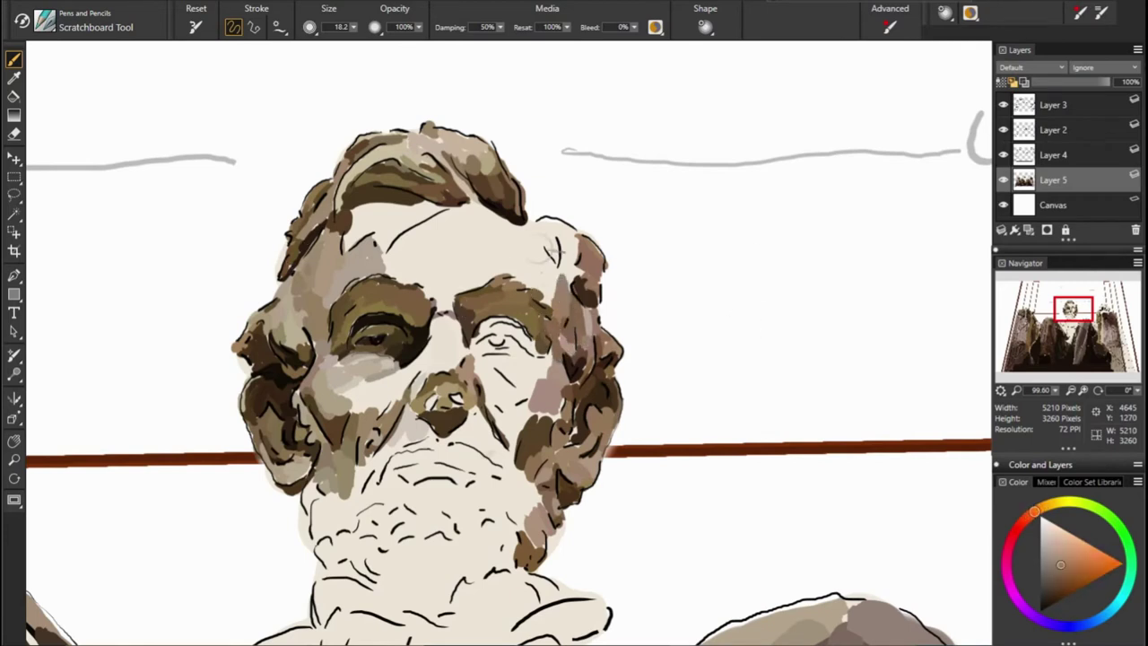
{"action": "mouse_move", "coordinate": [554, 253]}
{"action": "left_mouse_down"}
{"action": "mouse_move", "coordinate": [570, 292]}
{"action": "mouse_move", "coordinate": [564, 228]}
{"action": "mouse_move", "coordinate": [567, 255]}
{"action": "left_mouse_up"}
{"action": "left_click", "coordinate": [567, 269], "text": "alt"}
Repaint the right temple beige, then lay a brown stroke and beige highlight across the forehead
{"action": "left_click", "coordinate": [549, 225], "text": "alt"}
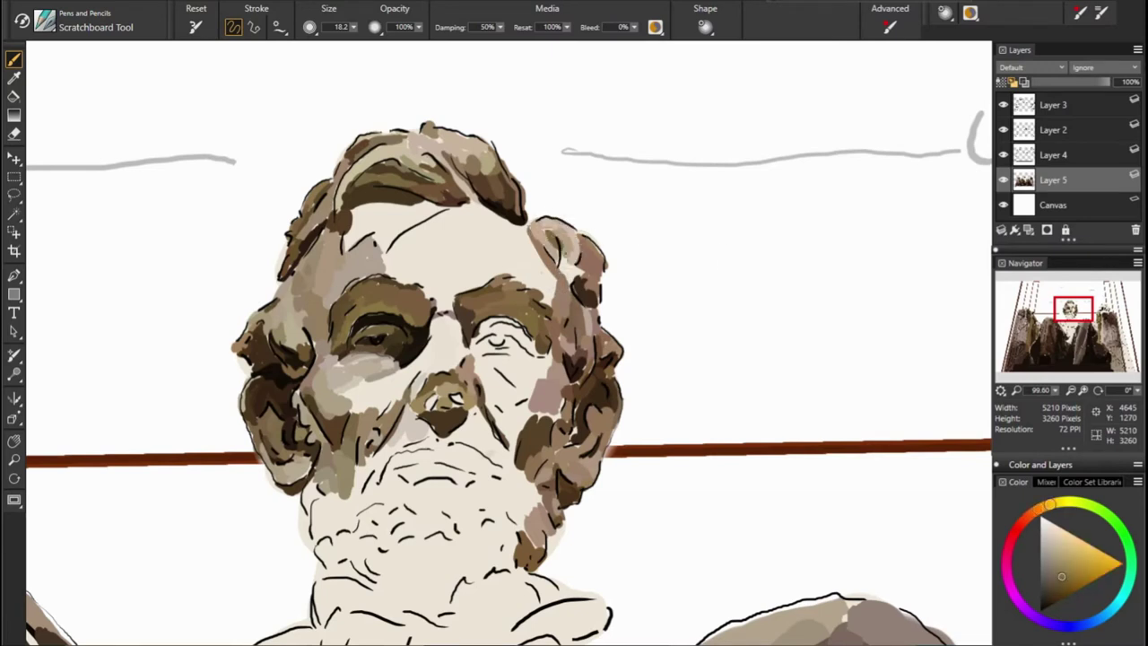
{"action": "left_click", "coordinate": [568, 264], "text": "alt"}
{"action": "left_click", "coordinate": [572, 276], "text": "alt"}
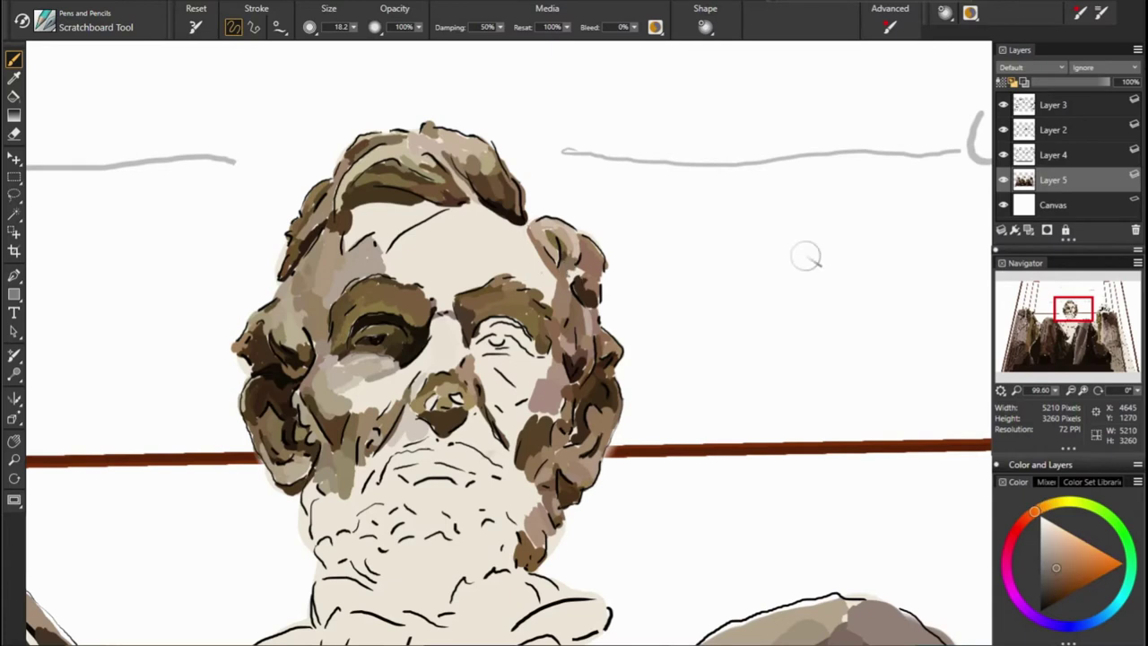
{"action": "left_click", "coordinate": [585, 316], "text": "alt"}
{"action": "left_click", "coordinate": [556, 207], "text": "alt"}
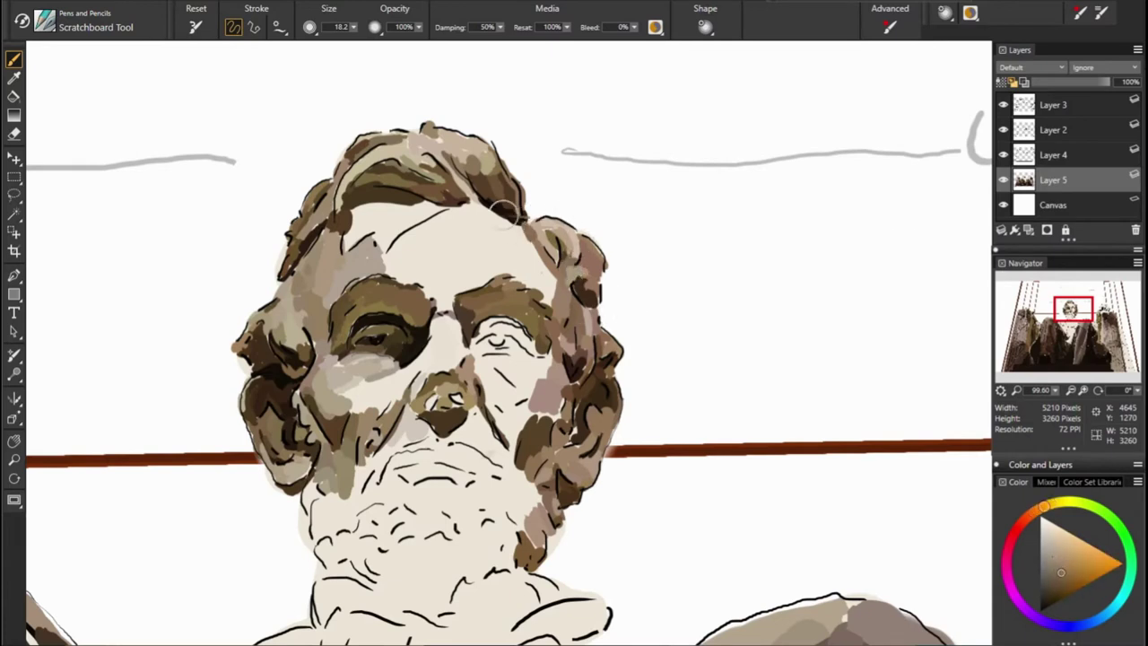
{"action": "left_click", "coordinate": [476, 199], "text": "alt"}
{"action": "left_click", "coordinate": [465, 186], "text": "alt"}
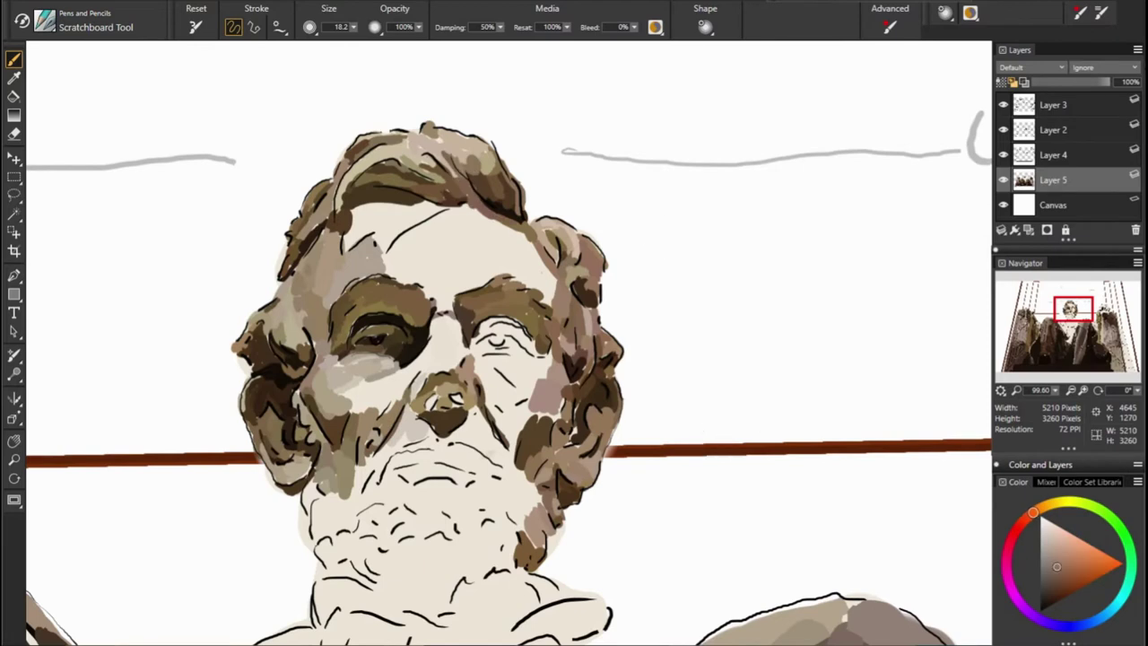
{"action": "mouse_move", "coordinate": [379, 242]}
{"action": "left_mouse_down"}
{"action": "mouse_move", "coordinate": [449, 224]}
{"action": "mouse_move", "coordinate": [496, 231]}
{"action": "left_mouse_up"}
{"action": "left_click", "coordinate": [466, 205], "text": "alt"}
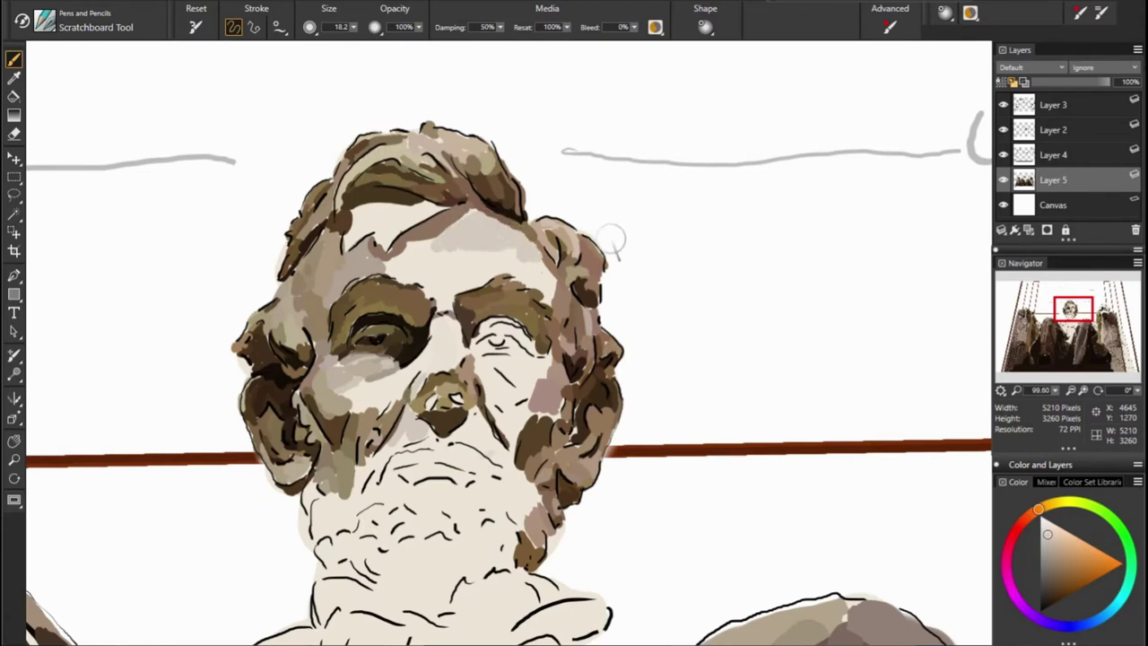
Paint a near-black hair shadow below the hairline on the forehead
{"action": "left_click", "coordinate": [416, 249], "text": "alt"}
{"action": "left_click", "coordinate": [393, 251], "text": "alt"}
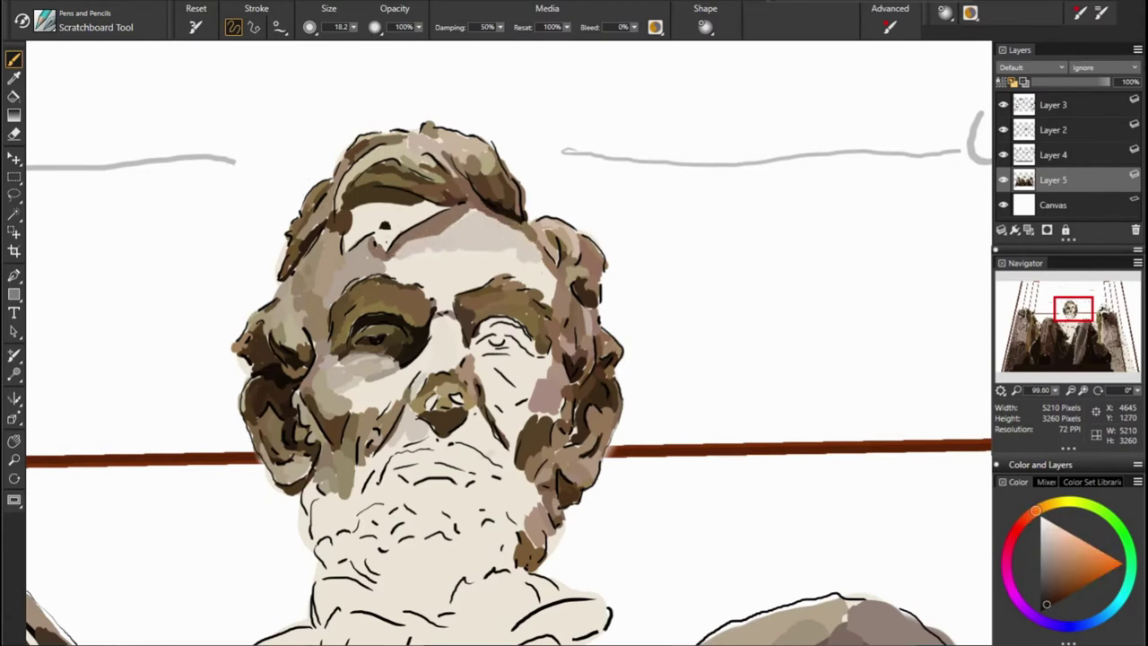
{"action": "mouse_move", "coordinate": [381, 244]}
{"action": "left_mouse_down"}
{"action": "mouse_move", "coordinate": [444, 206]}
{"action": "mouse_move", "coordinate": [381, 232]}
{"action": "left_mouse_up"}
{"action": "mouse_move", "coordinate": [422, 193]}
{"action": "left_mouse_down"}
{"action": "mouse_move", "coordinate": [372, 234]}
{"action": "mouse_move", "coordinate": [346, 237]}
{"action": "mouse_move", "coordinate": [377, 217]}
{"action": "left_mouse_up"}
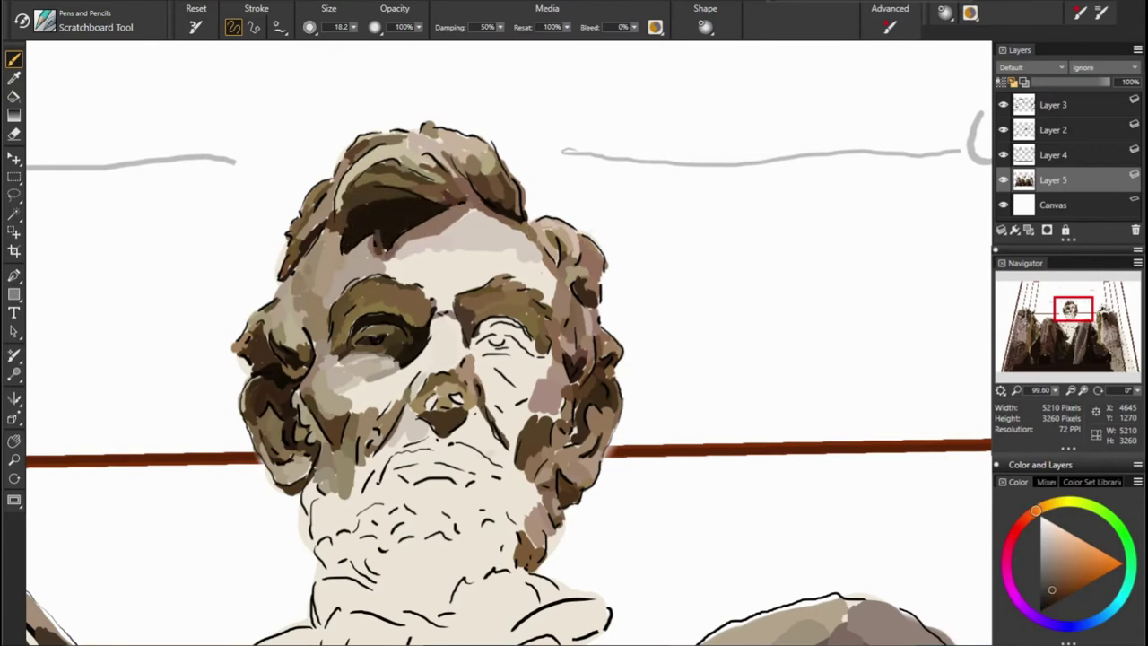
Sample beige tones from the face and paint a darker beige stroke across the forehead
{"action": "left_click", "coordinate": [428, 259], "text": "alt"}
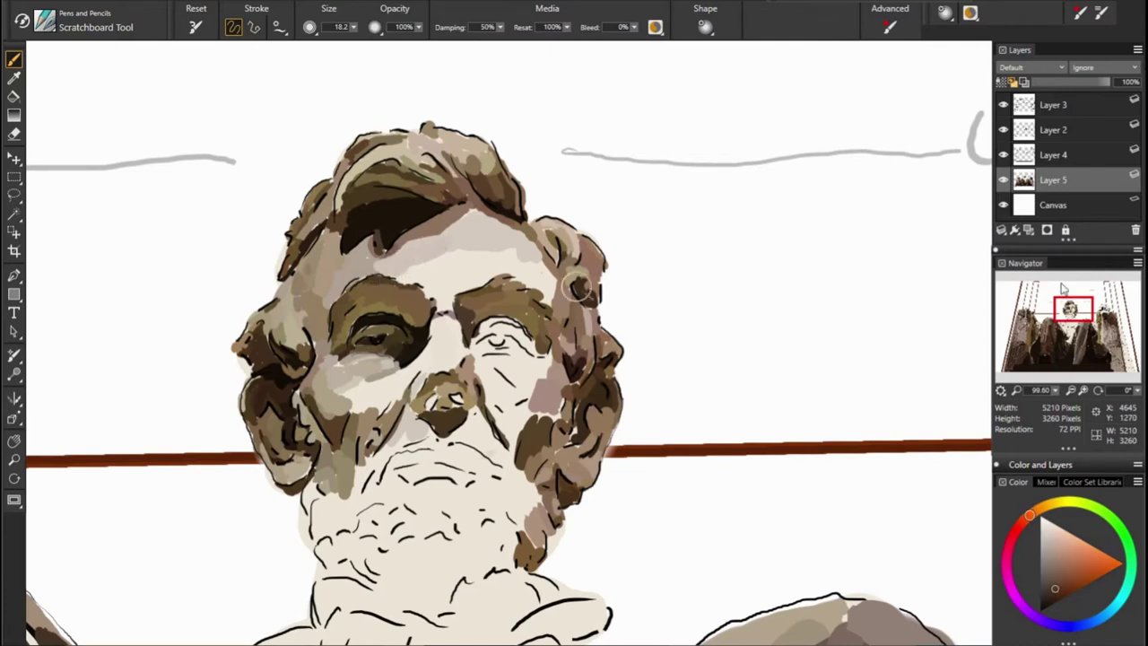
{"action": "left_click", "coordinate": [427, 275], "text": "alt"}
{"action": "left_click", "coordinate": [430, 297], "text": "alt"}
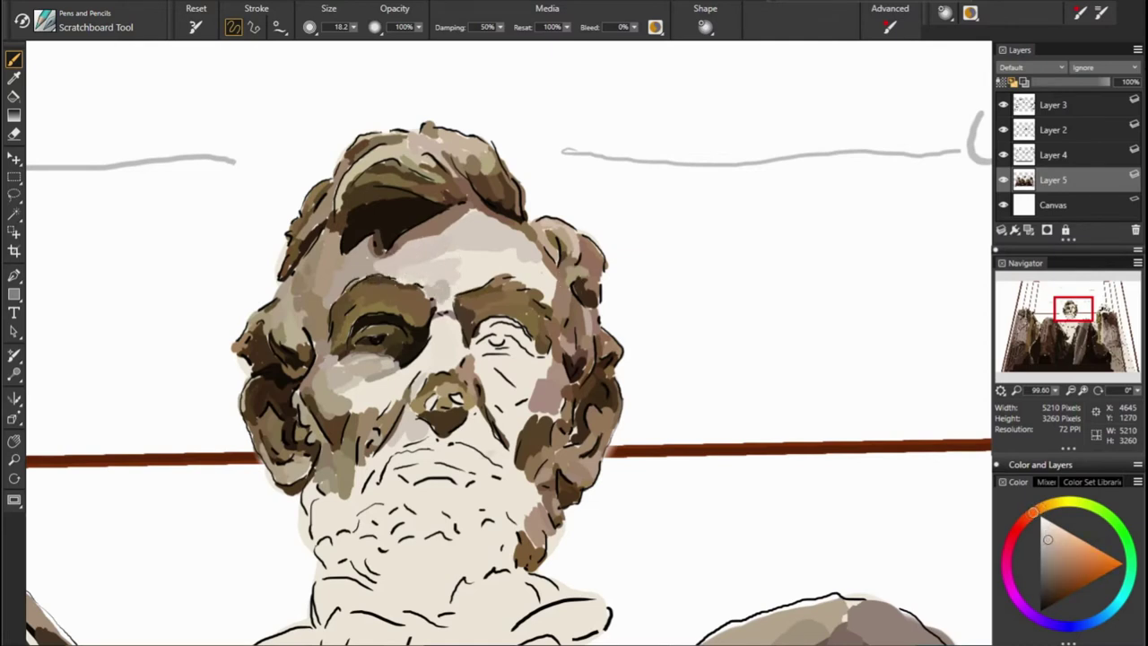
{"action": "left_click", "coordinate": [485, 274], "text": "alt"}
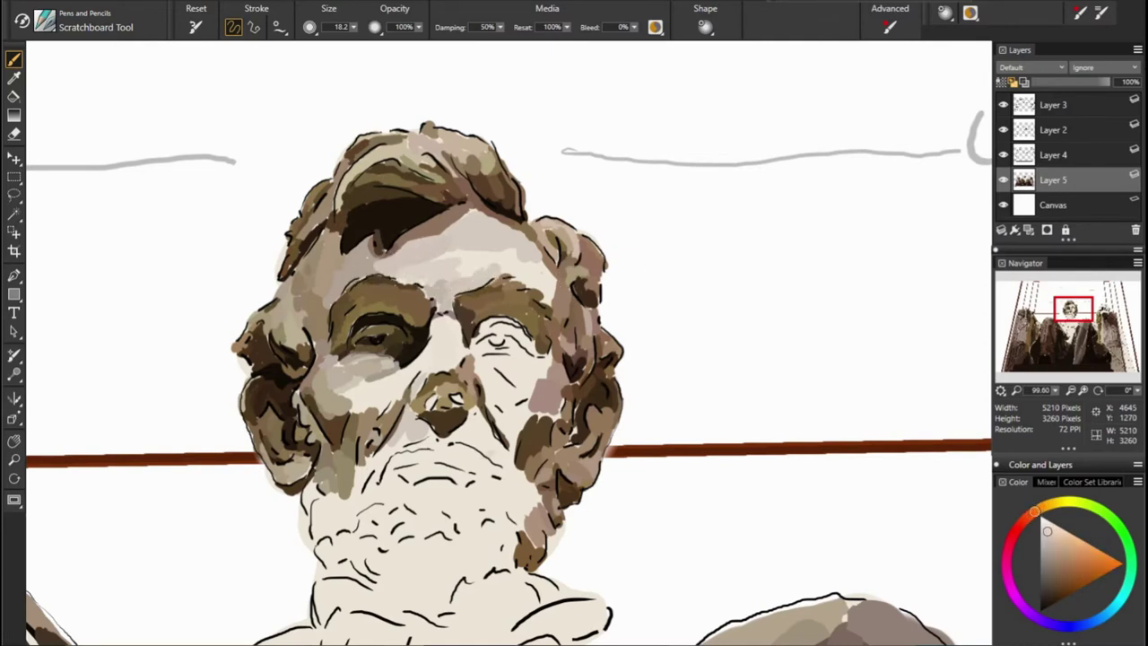
{"action": "left_click", "coordinate": [490, 260], "text": "alt"}
{"action": "left_click_drag", "start_coordinate": [472, 253], "coordinate": [535, 262]}
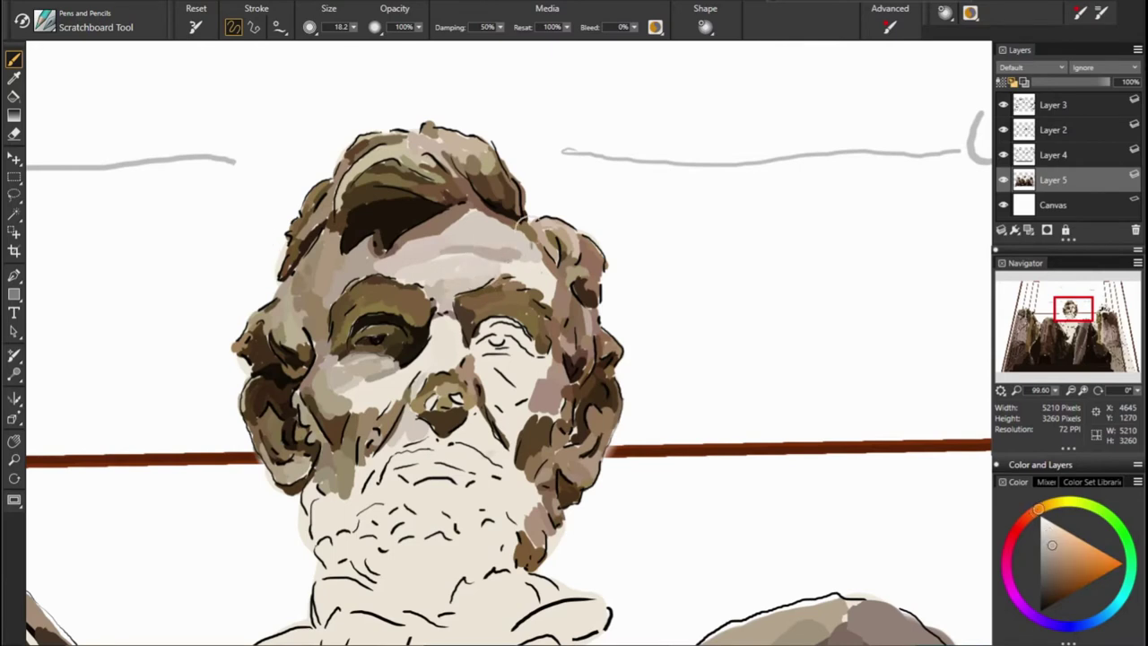
Sample reddish, orange-beige and near-black tones for the right eye detail
{"action": "left_click", "coordinate": [508, 251], "text": "alt"}
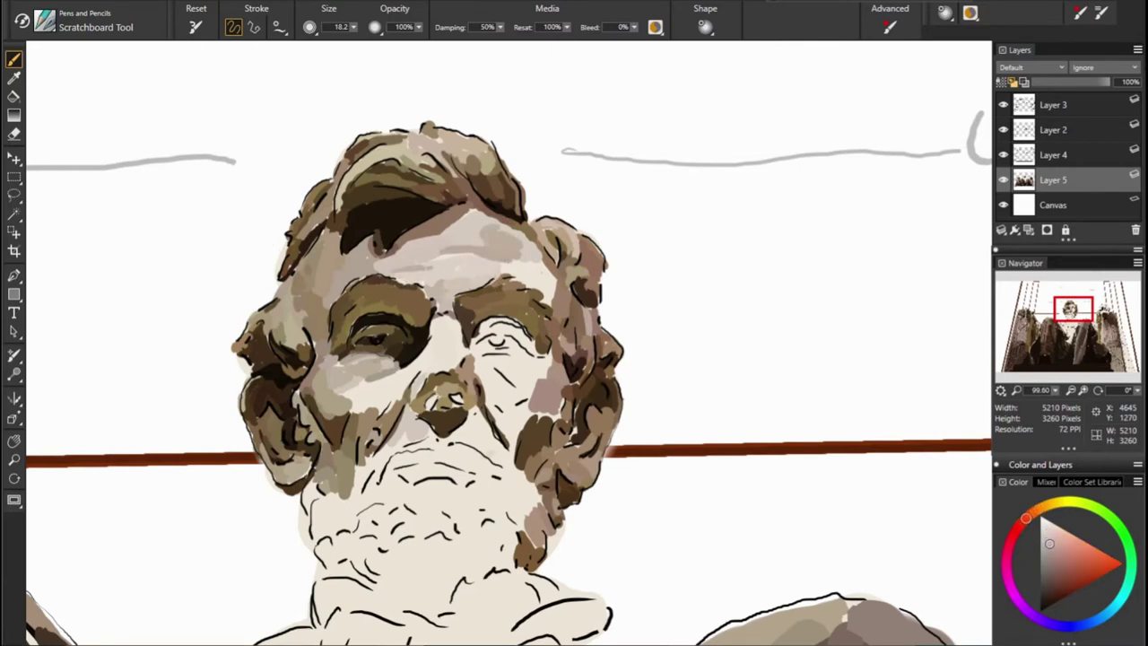
{"action": "left_click", "coordinate": [411, 270], "text": "alt"}
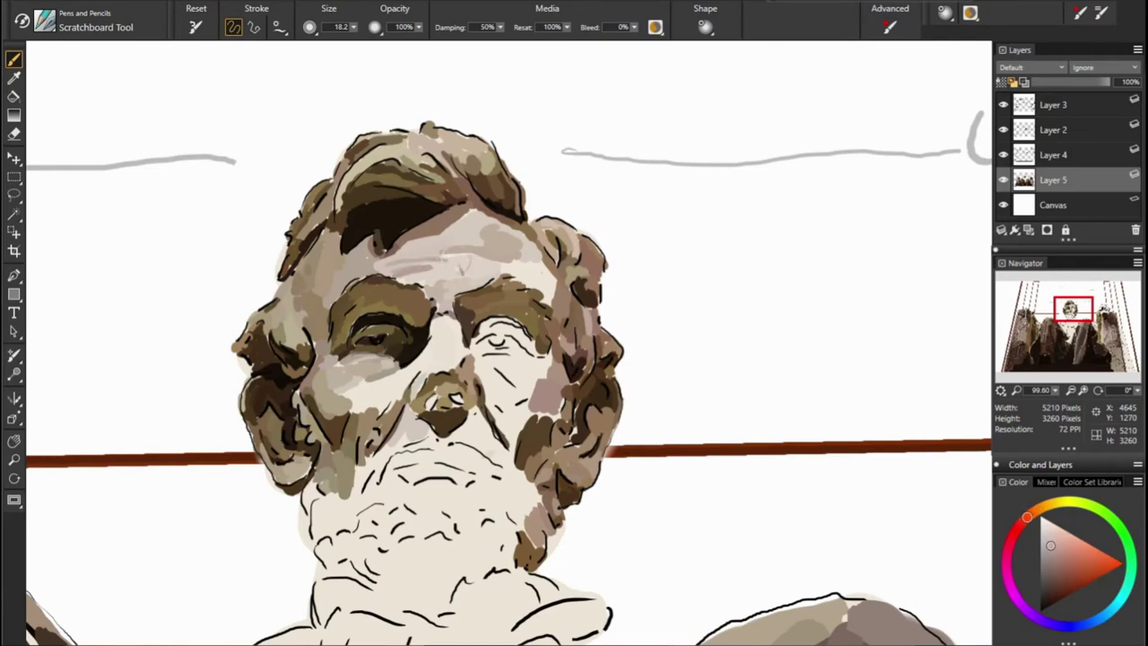
{"action": "left_click", "coordinate": [474, 266], "text": "alt"}
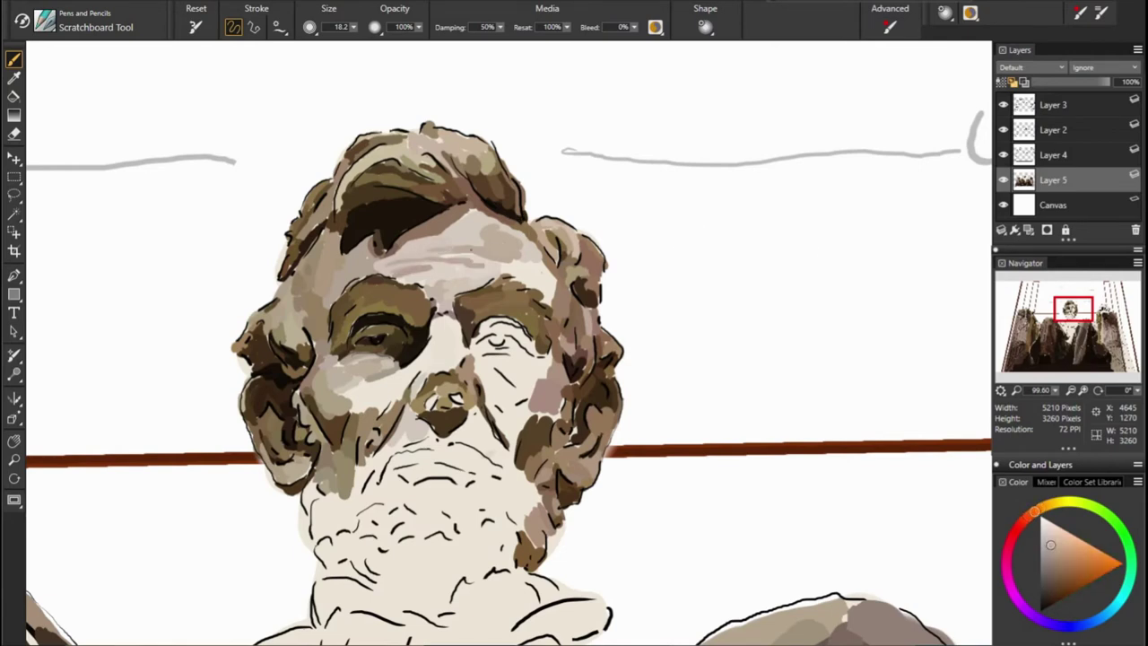
{"action": "left_click", "coordinate": [443, 254], "text": "alt"}
{"action": "left_click", "coordinate": [777, 188], "text": "alt"}
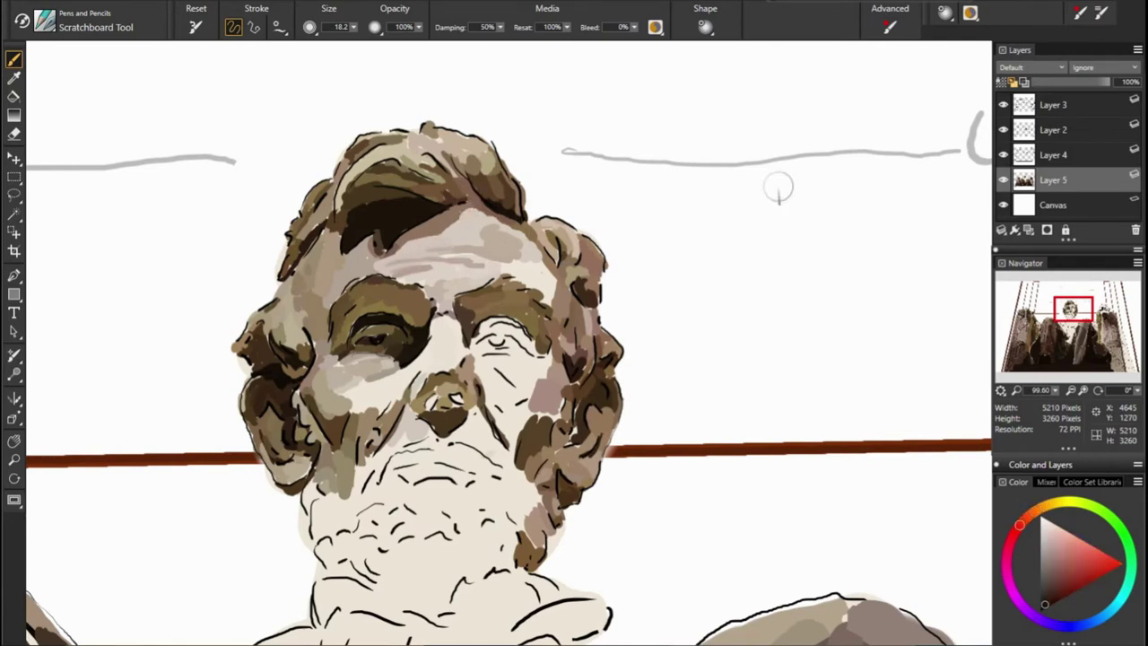
{"action": "left_click", "coordinate": [513, 219], "text": "alt"}
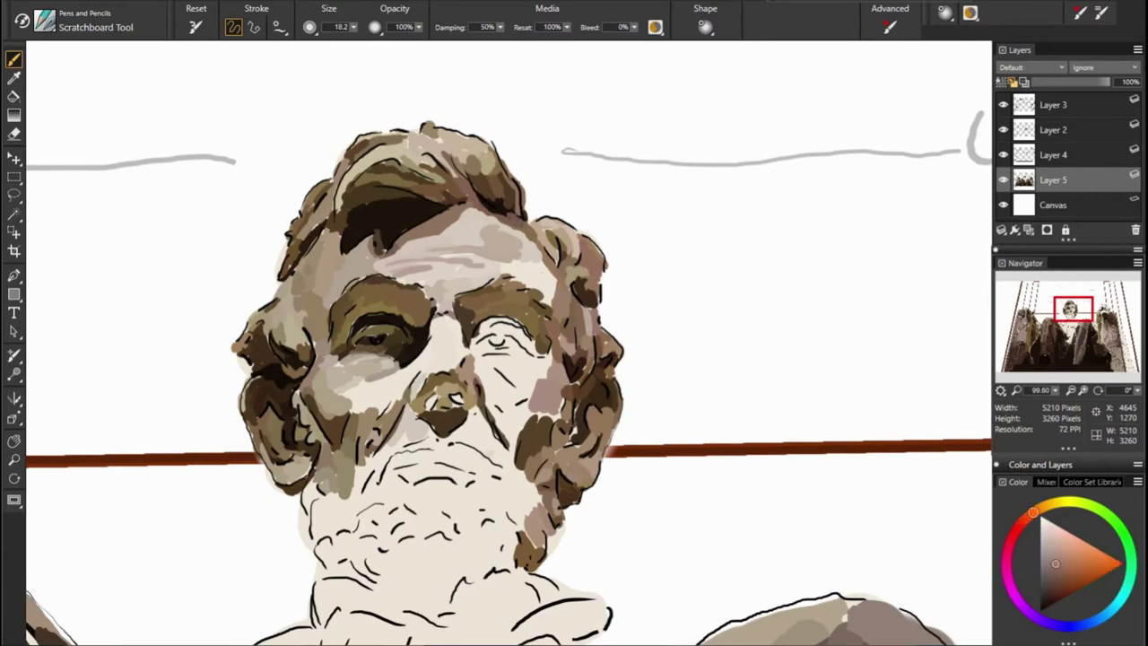
{"action": "left_click", "coordinate": [622, 261], "text": "alt"}
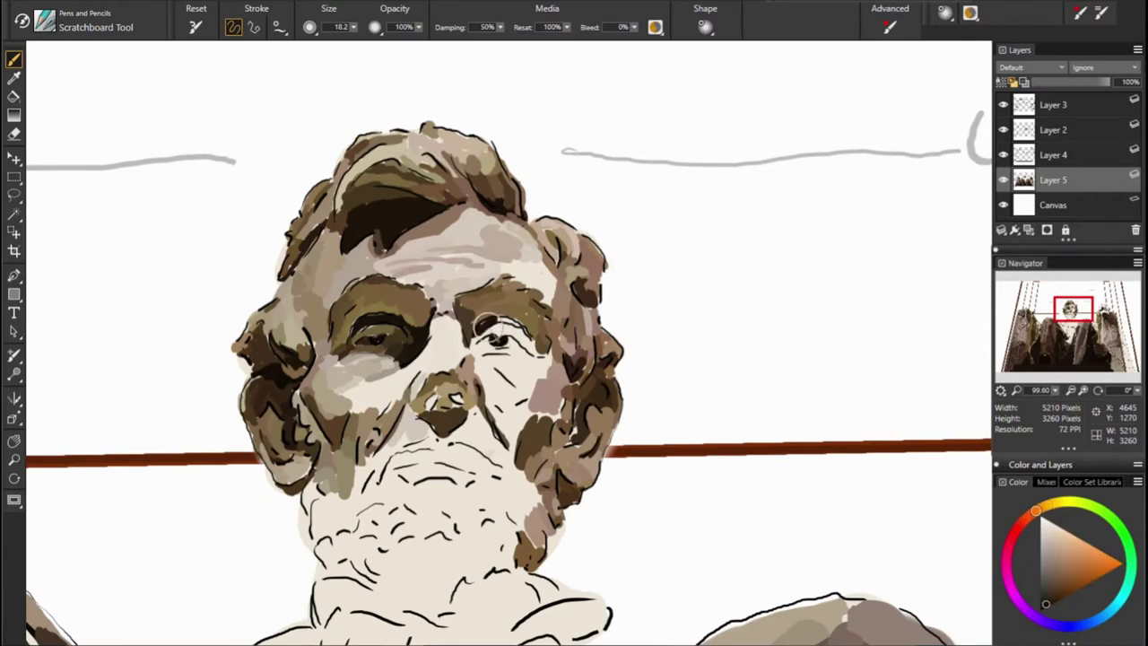
Sample reddish-brown, orange-tan and near-black shades from around the nose
{"action": "left_click", "coordinate": [535, 354], "text": "alt"}
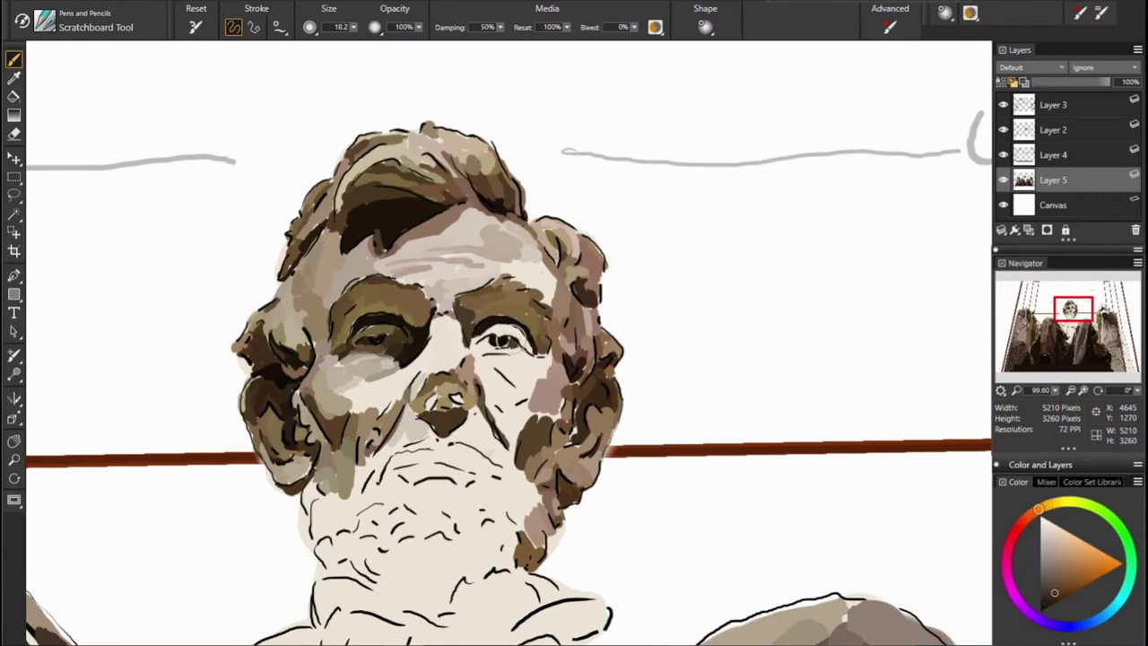
{"action": "left_click", "coordinate": [501, 350], "text": "alt"}
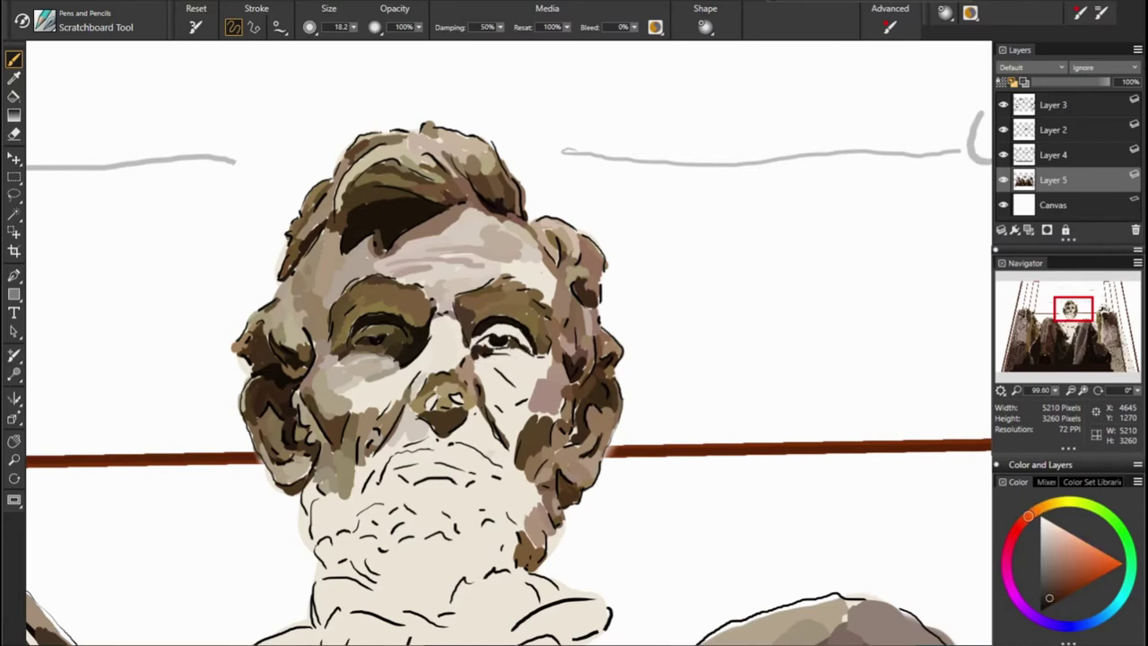
{"action": "left_click", "coordinate": [489, 346], "text": "alt"}
{"action": "left_click", "coordinate": [486, 309], "text": "alt"}
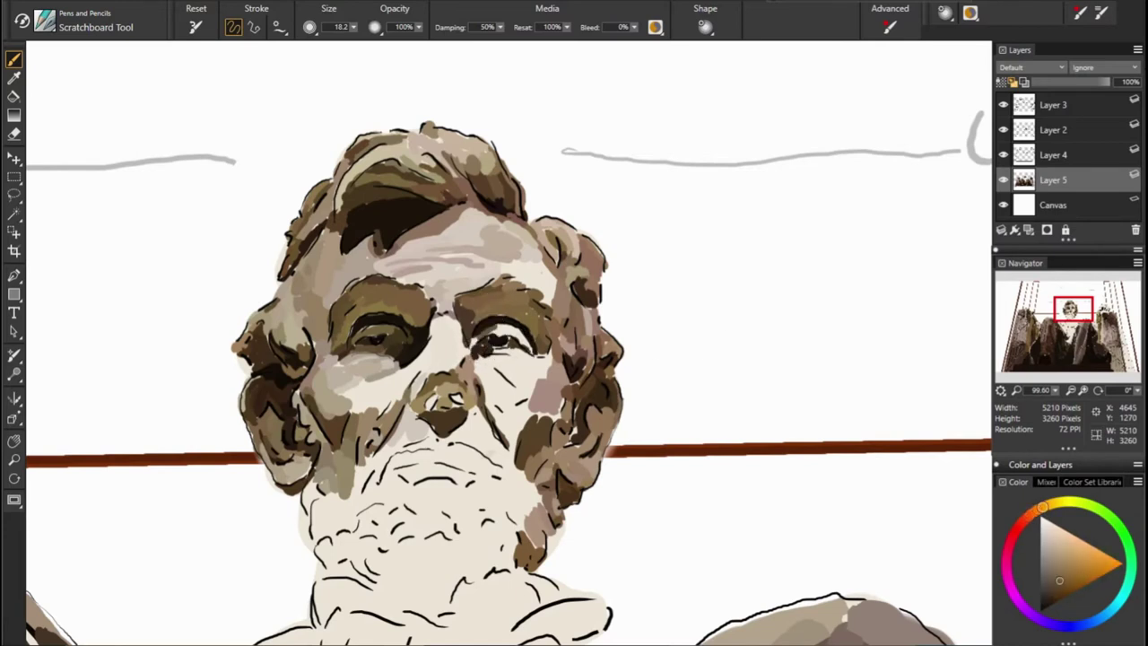
{"action": "left_click", "coordinate": [503, 349], "text": "alt"}
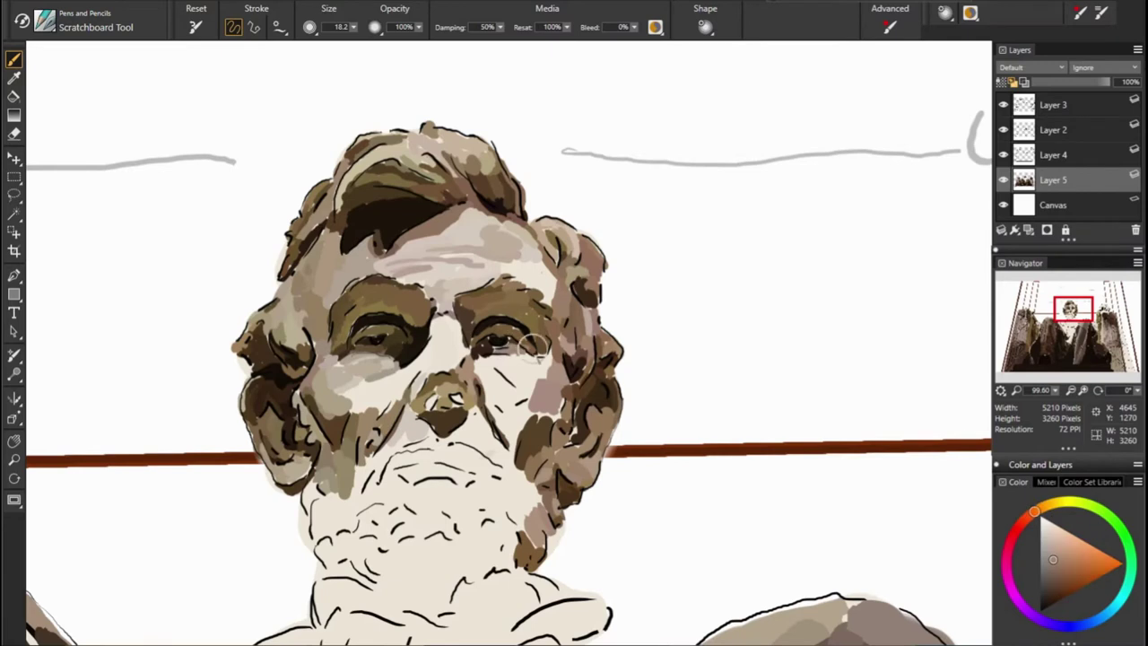
{"action": "left_click", "coordinate": [530, 348], "text": "alt"}
{"action": "left_click", "coordinate": [373, 337], "text": "alt"}
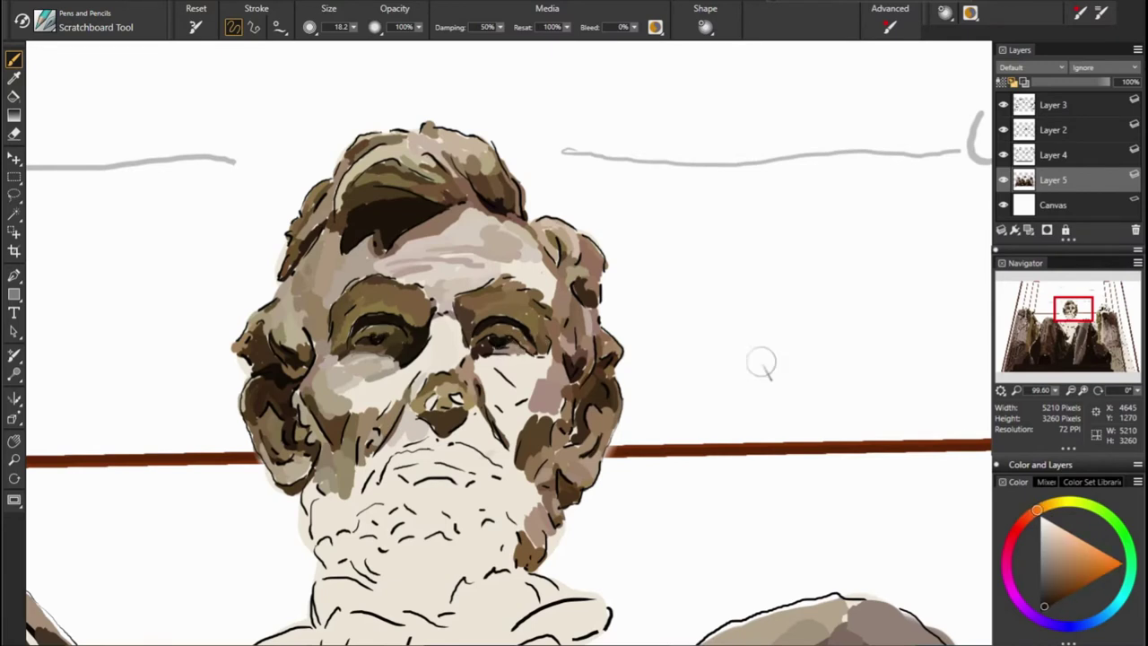
{"action": "left_click", "coordinate": [512, 346], "text": "alt"}
Pick light pinkish and orange-brown shades from beside the right eye
{"action": "left_click", "coordinate": [508, 335], "text": "alt"}
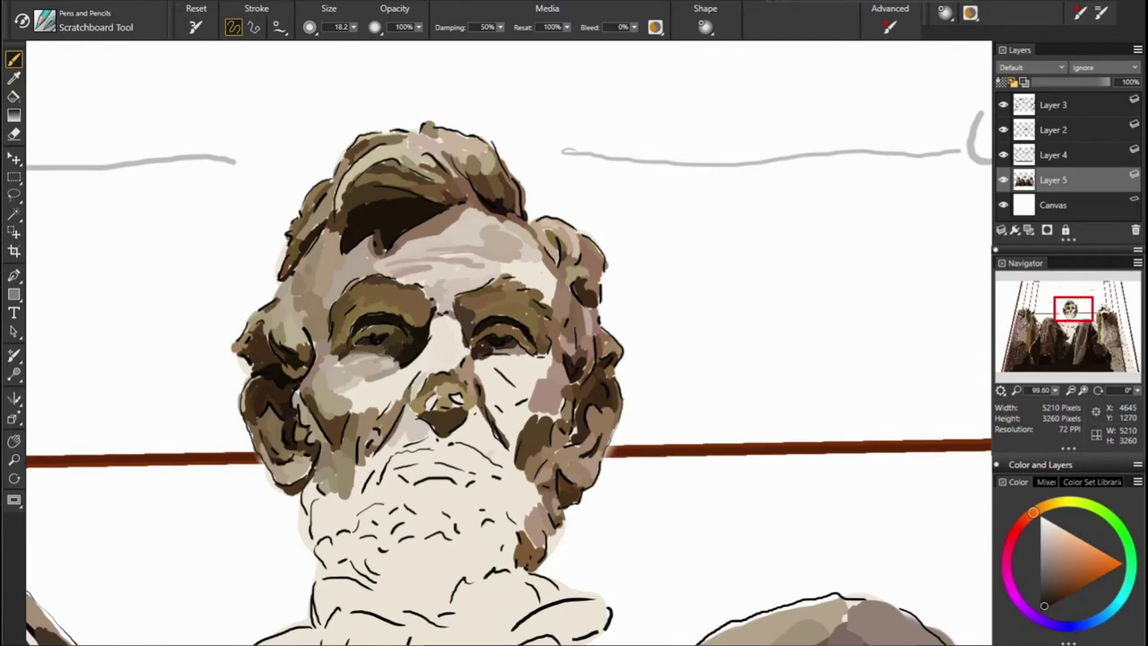
{"action": "left_click", "coordinate": [555, 403], "text": "alt"}
{"action": "left_click", "coordinate": [475, 346], "text": "alt"}
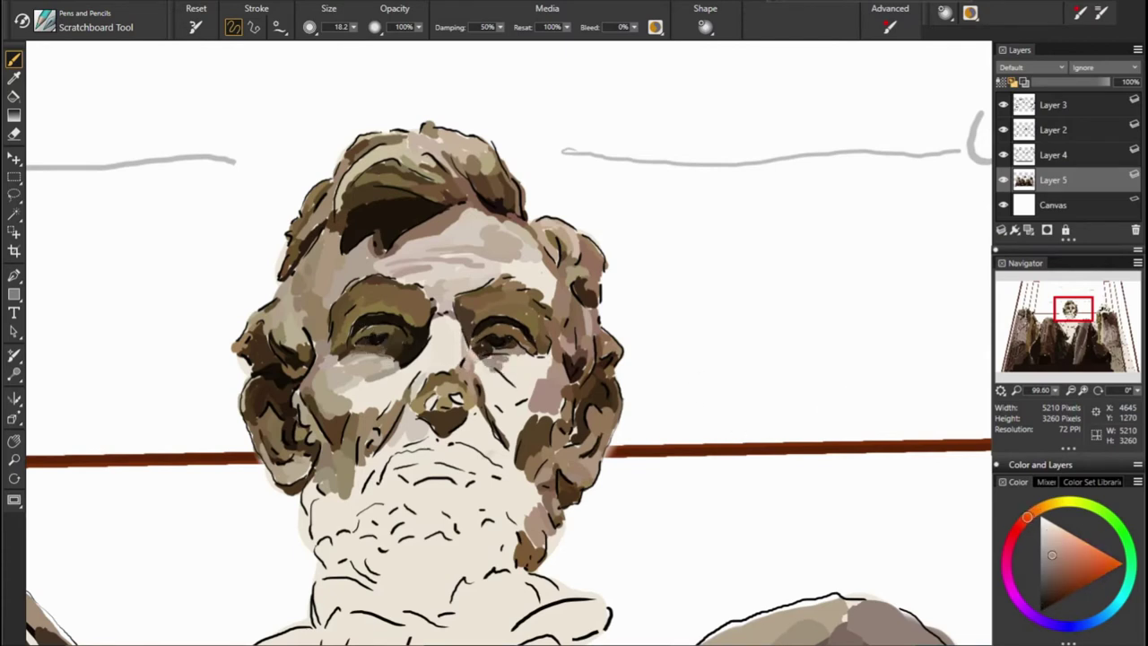
{"action": "left_click", "coordinate": [548, 351], "text": "alt"}
{"action": "left_click", "coordinate": [522, 359], "text": "alt"}
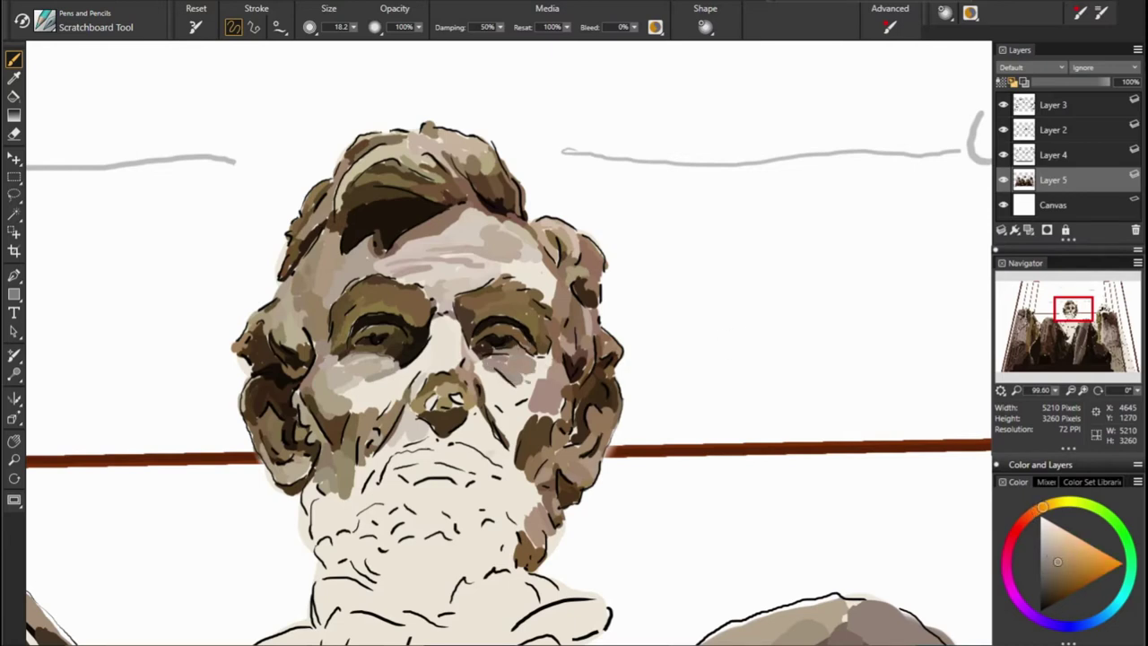
{"action": "left_click", "coordinate": [537, 366], "text": "alt"}
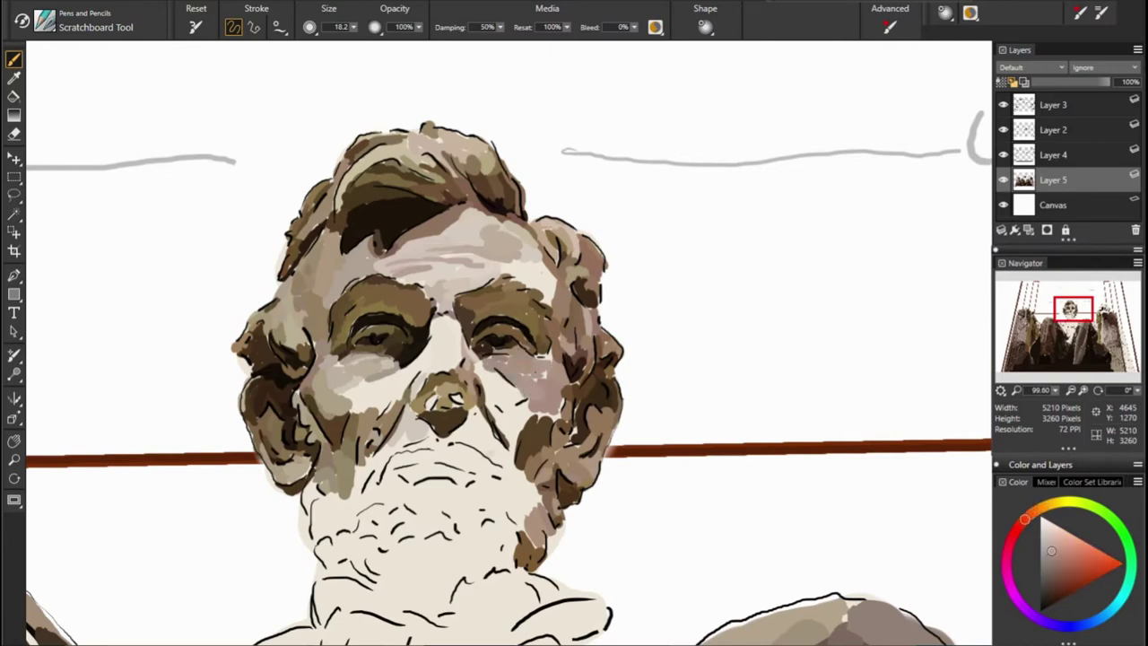
{"action": "left_click", "coordinate": [543, 378], "text": "alt"}
Darken the right cheek and the area where cheek meets beard
{"action": "left_click_drag", "start_coordinate": [491, 370], "coordinate": [527, 400]}
{"action": "left_click", "coordinate": [524, 388], "text": "alt"}
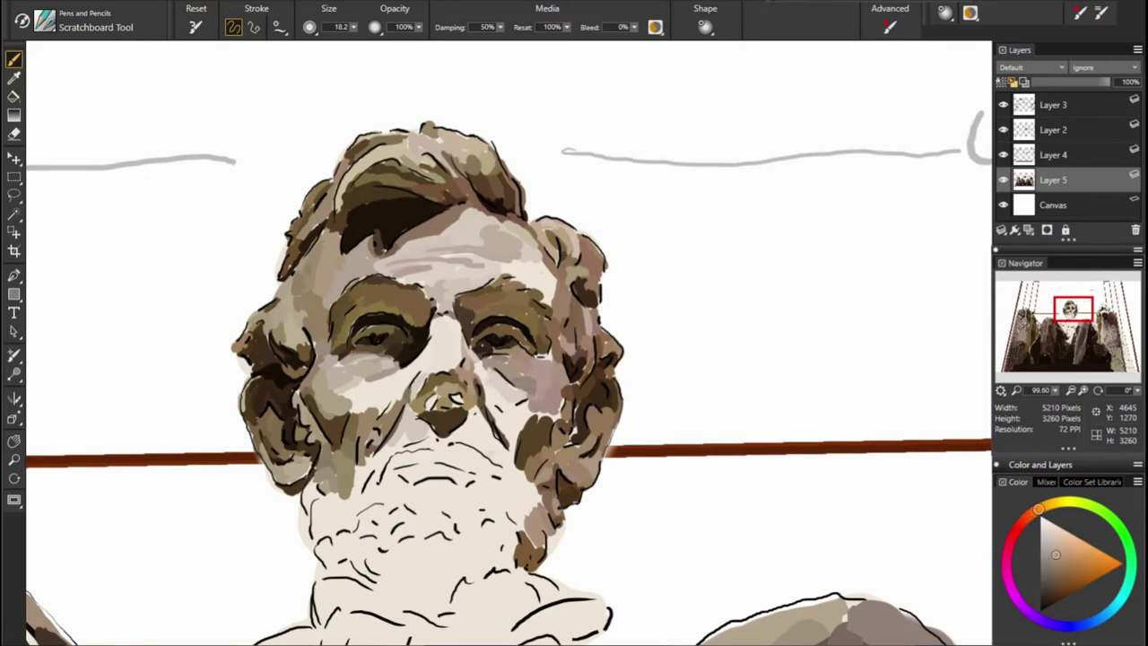
{"action": "mouse_move", "coordinate": [480, 362]}
{"action": "left_mouse_down"}
{"action": "mouse_move", "coordinate": [499, 398]}
{"action": "mouse_move", "coordinate": [526, 411]}
{"action": "mouse_move", "coordinate": [517, 432]}
{"action": "mouse_move", "coordinate": [537, 454]}
{"action": "left_mouse_up"}
{"action": "left_click", "coordinate": [521, 395], "text": "alt"}
{"action": "left_click", "coordinate": [502, 395], "text": "alt"}
{"action": "left_click", "coordinate": [525, 408], "text": "alt"}
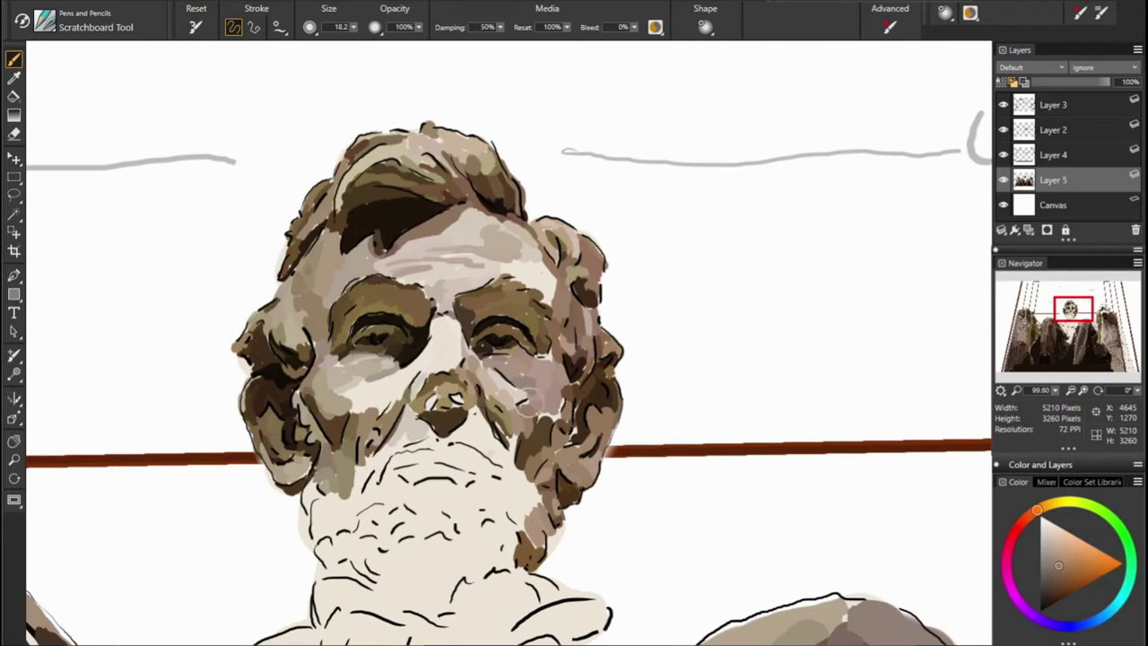
{"action": "left_click", "coordinate": [525, 431], "text": "alt"}
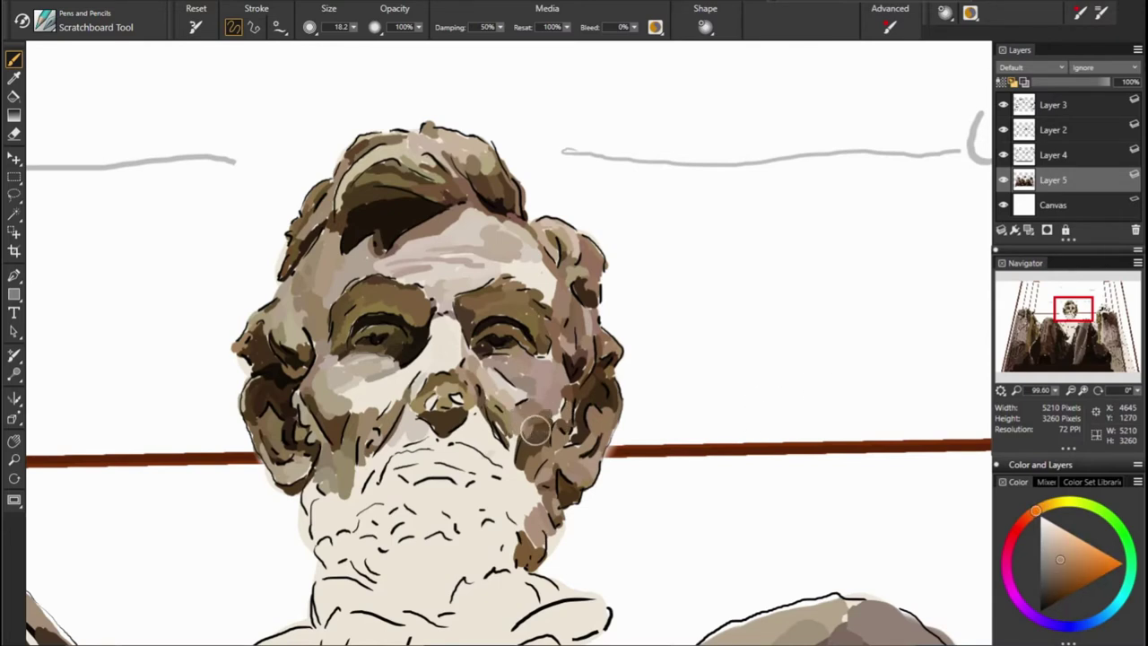
Shade the moustache and beard in dark brown, then sample moustache and hair browns
{"action": "left_click", "coordinate": [458, 414], "text": "alt"}
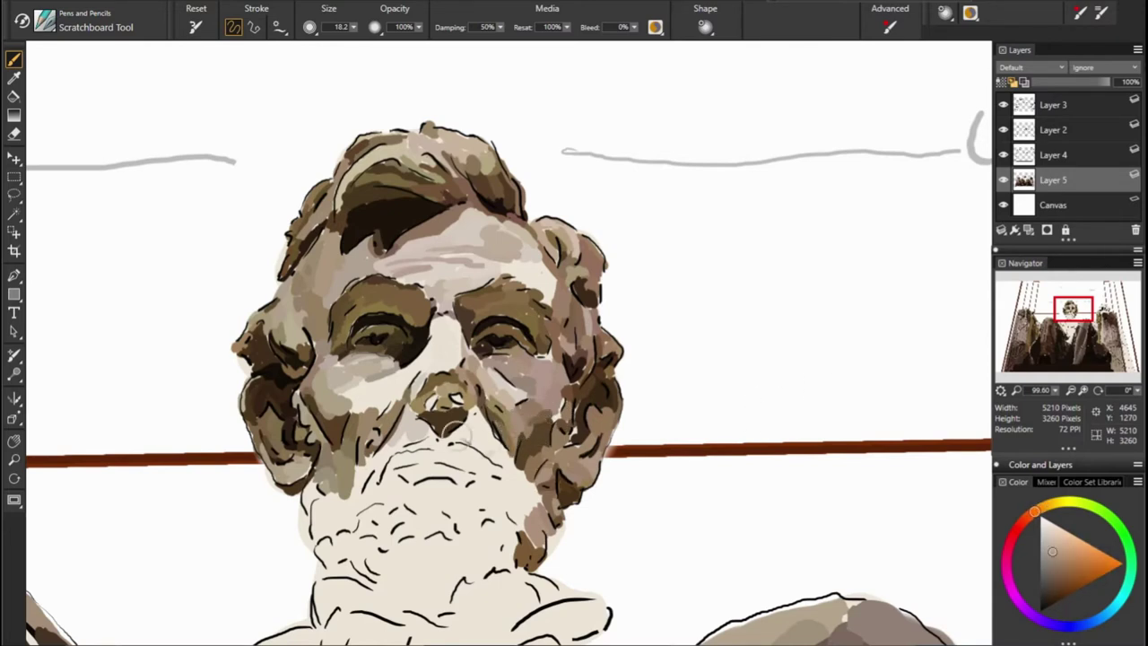
{"action": "left_click_drag", "start_coordinate": [448, 411], "coordinate": [491, 449]}
{"action": "left_click", "coordinate": [474, 415], "text": "alt"}
{"action": "left_click", "coordinate": [439, 392], "text": "alt"}
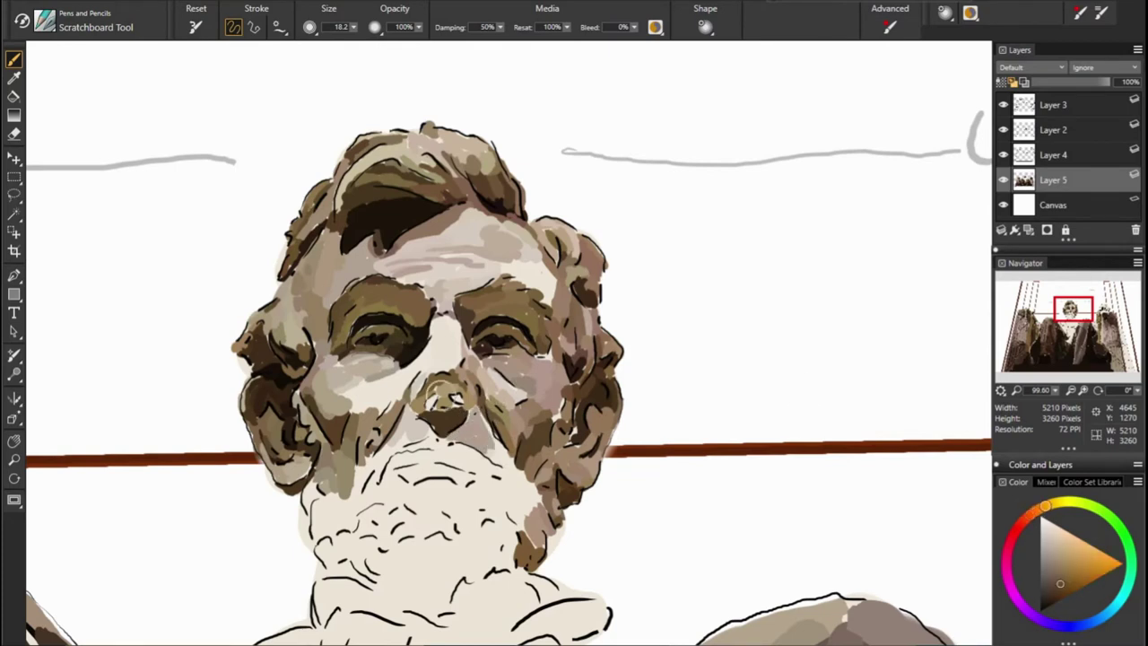
{"action": "left_click", "coordinate": [453, 398], "text": "alt"}
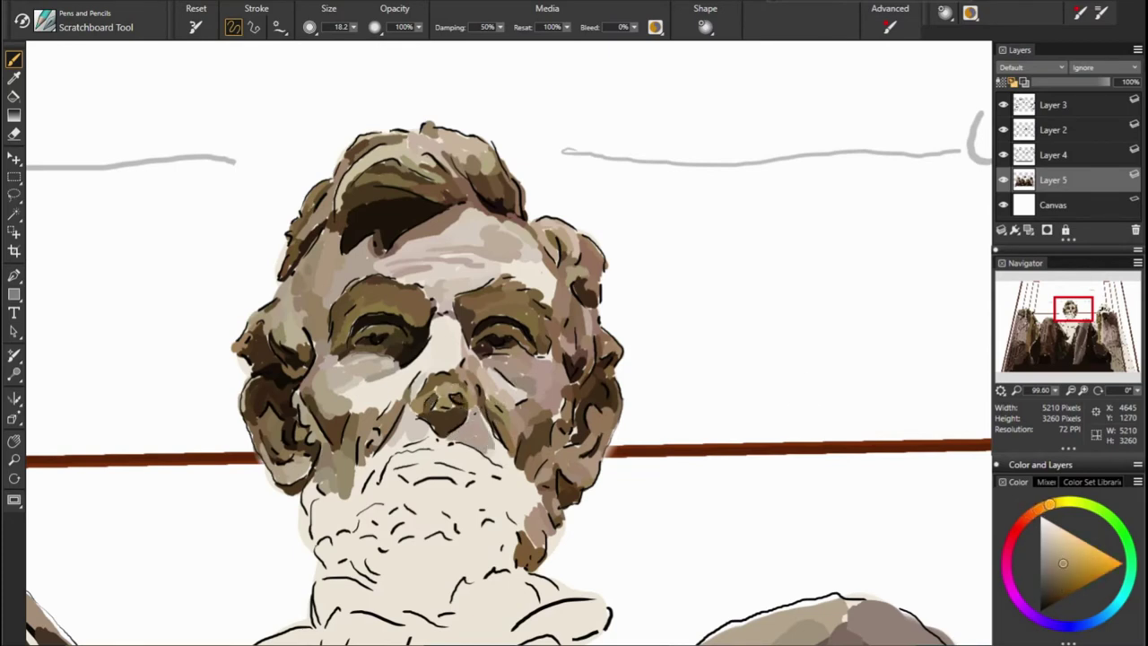
{"action": "left_click", "coordinate": [457, 416], "text": "alt"}
{"action": "left_click", "coordinate": [429, 409], "text": "alt"}
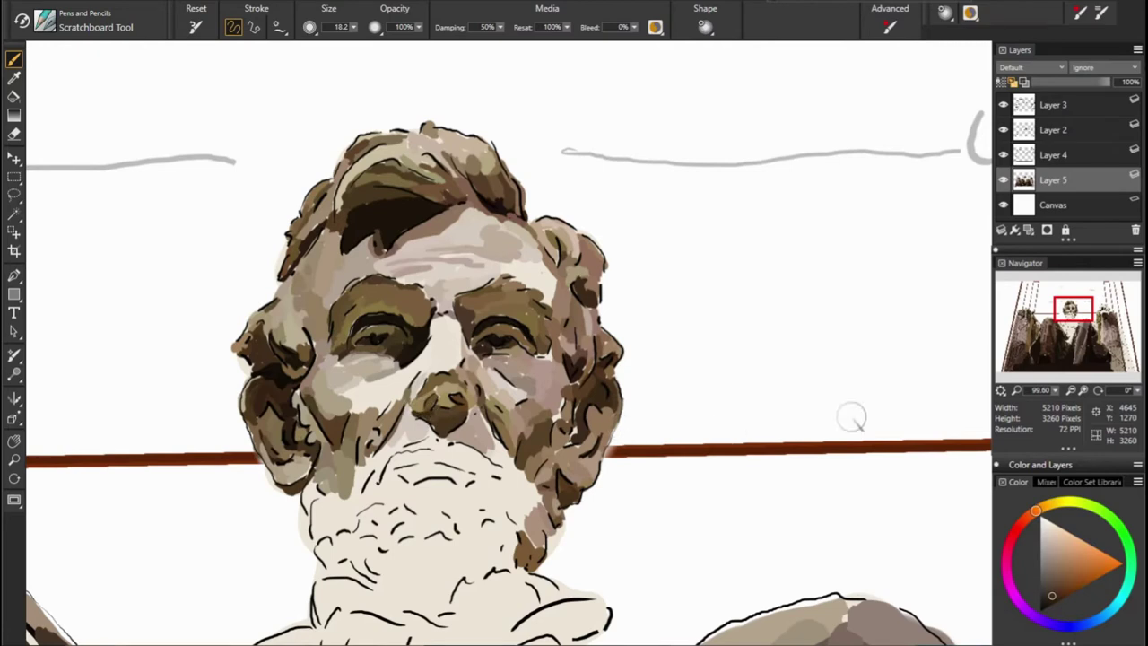
{"action": "left_click", "coordinate": [606, 446], "text": "alt"}
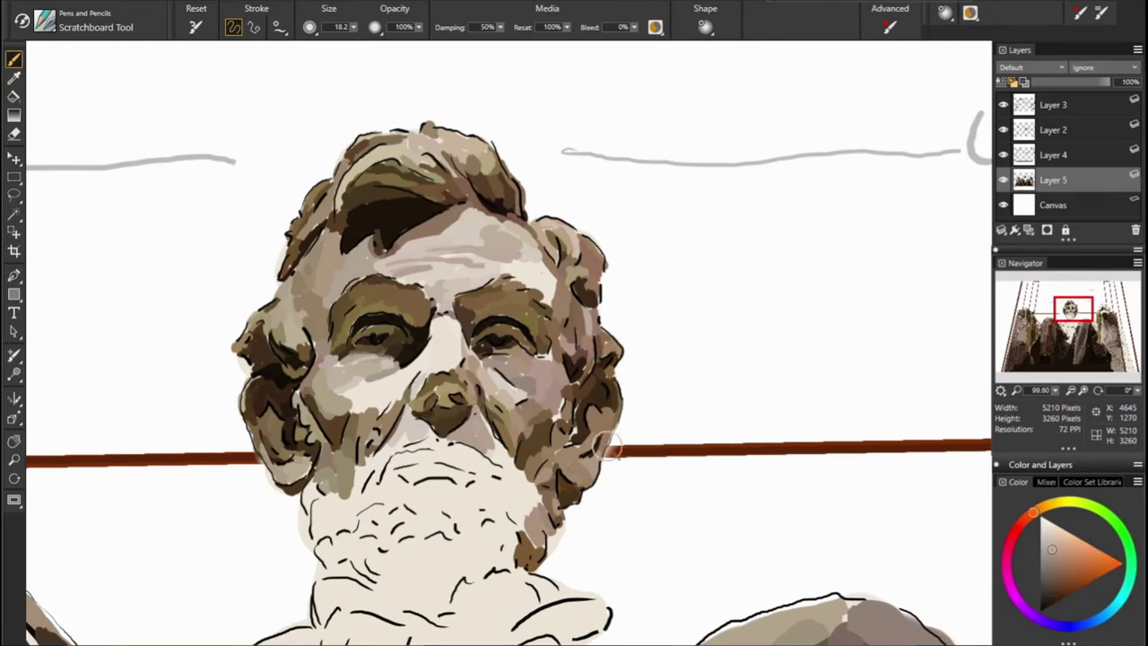
{"action": "left_click", "coordinate": [602, 446], "text": "alt"}
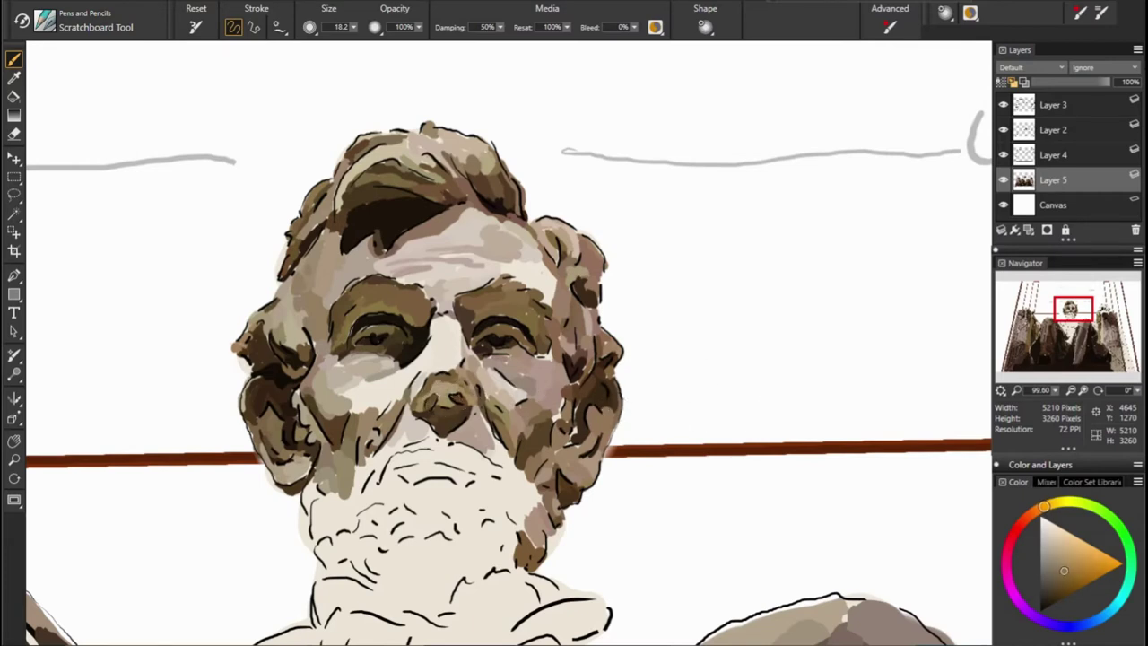
Sample reddish-brown and tan, then add a short dark stroke at the beard top
{"action": "left_click", "coordinate": [479, 410], "text": "alt"}
{"action": "left_click", "coordinate": [623, 447], "text": "alt"}
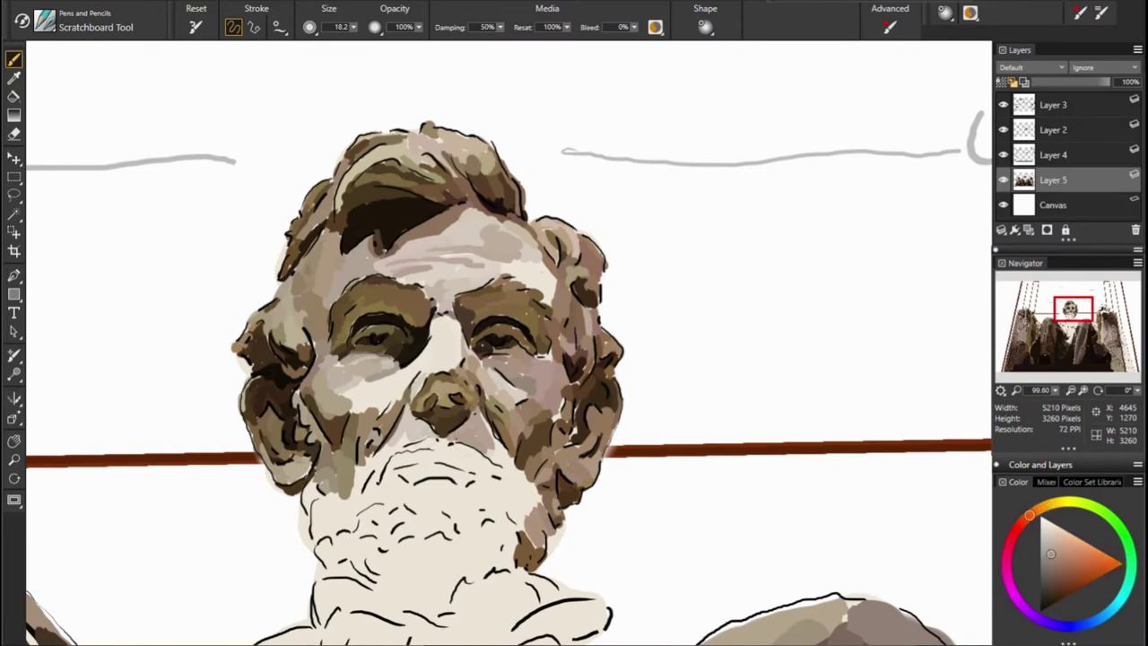
{"action": "left_click", "coordinate": [439, 426], "text": "alt"}
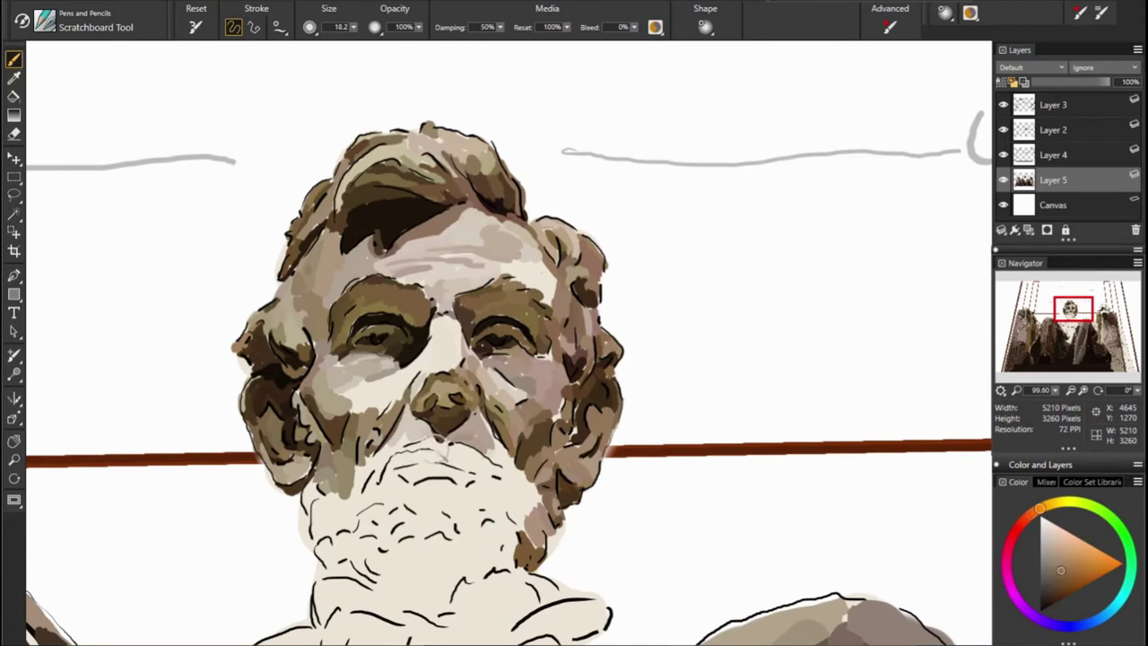
{"action": "left_click_drag", "start_coordinate": [437, 443], "coordinate": [407, 446]}
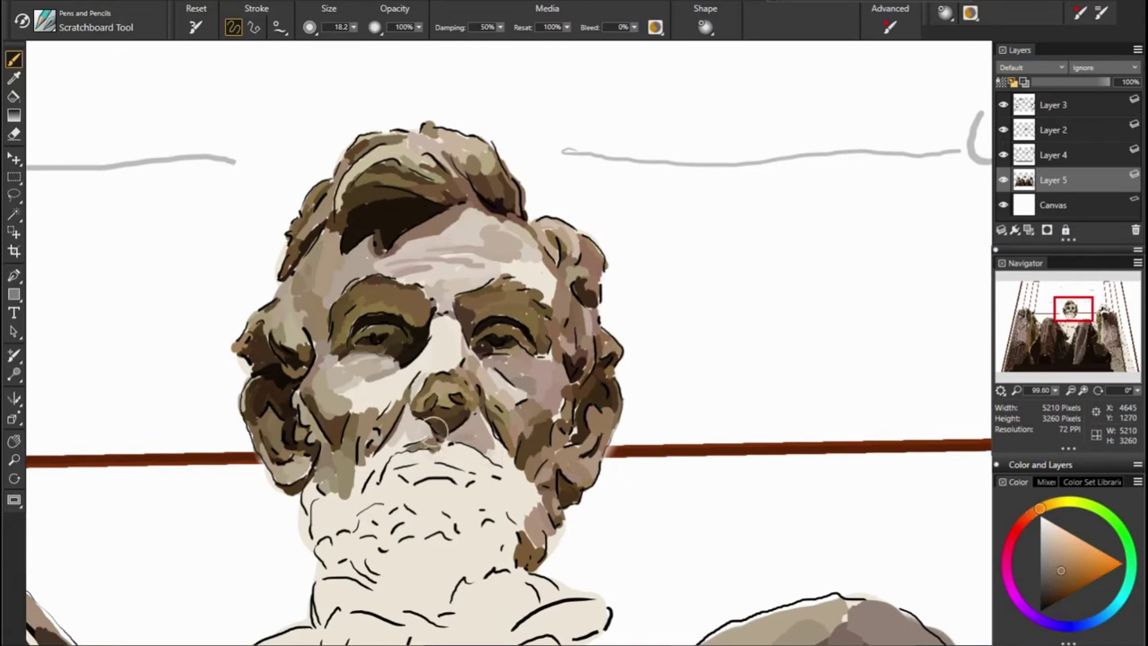
{"action": "left_click", "coordinate": [437, 447], "text": "alt"}
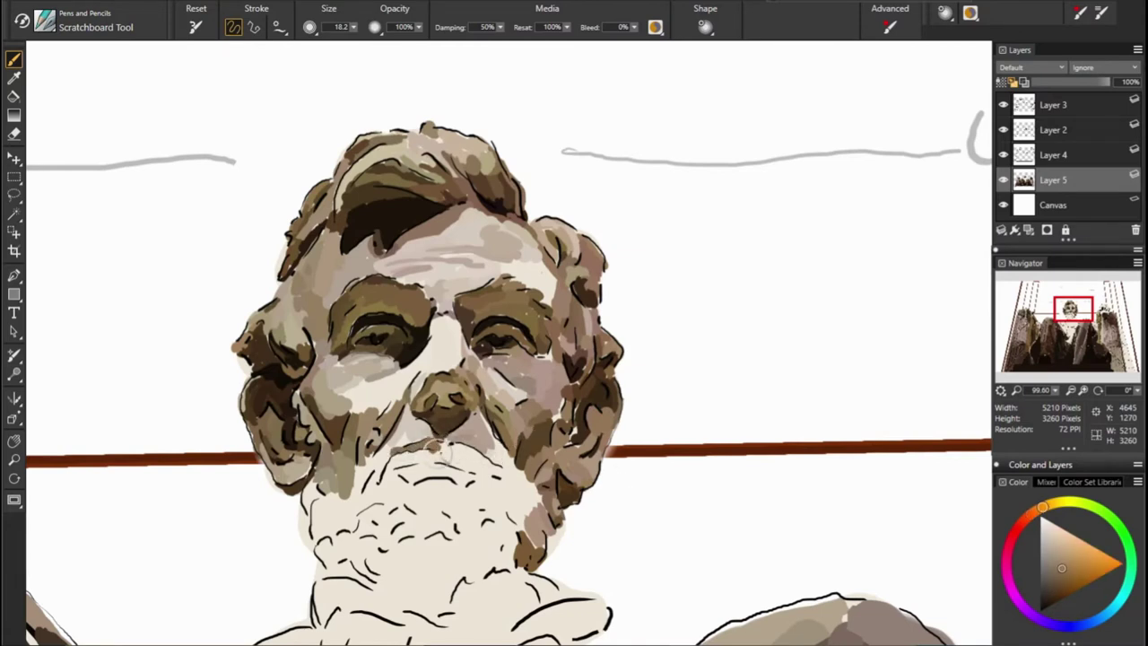
{"action": "left_click", "coordinate": [455, 443], "text": "alt"}
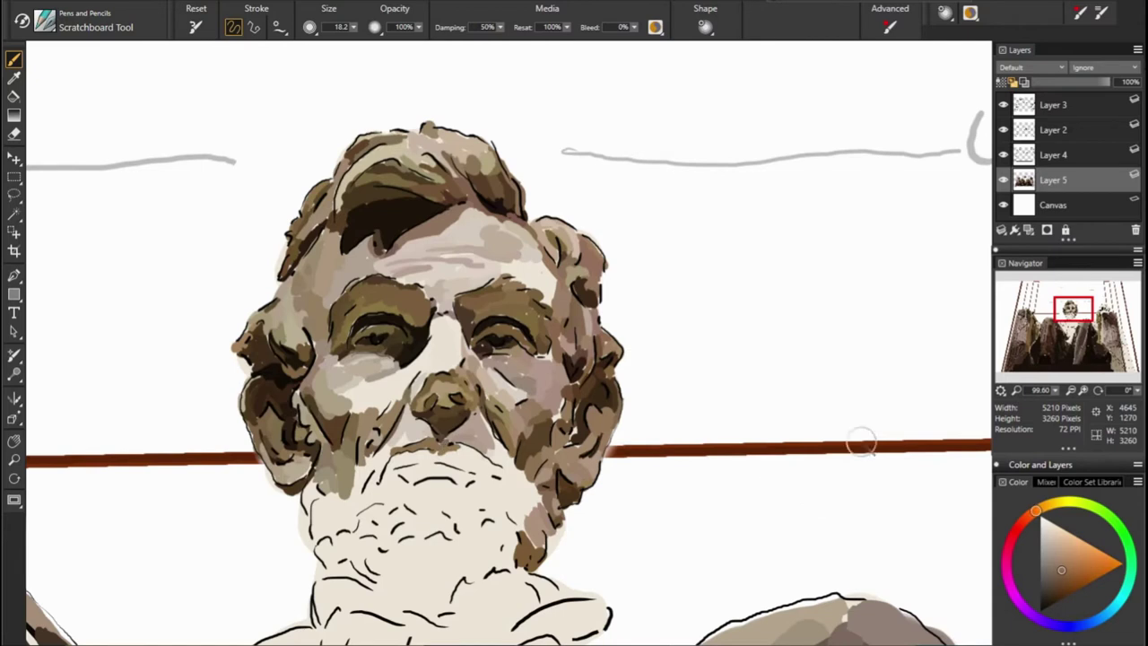
Adjust the paint colour and sample yellow-orange and orange-brown shades from the beard
{"action": "left_click", "coordinate": [1064, 568]}
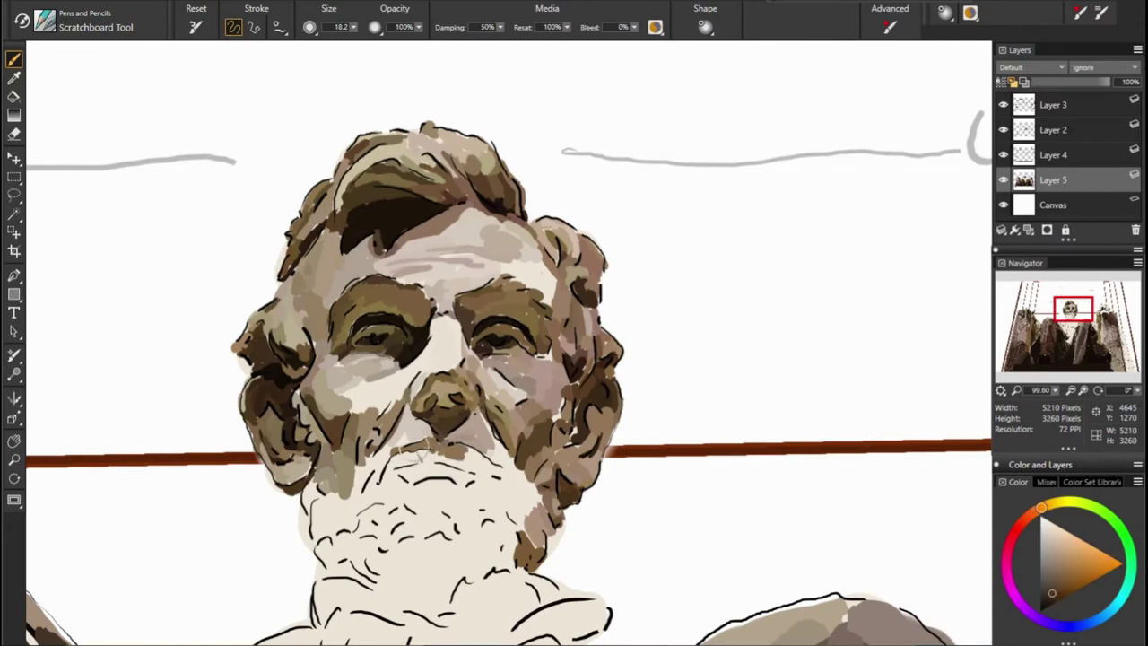
{"action": "left_click", "coordinate": [453, 454], "text": "alt"}
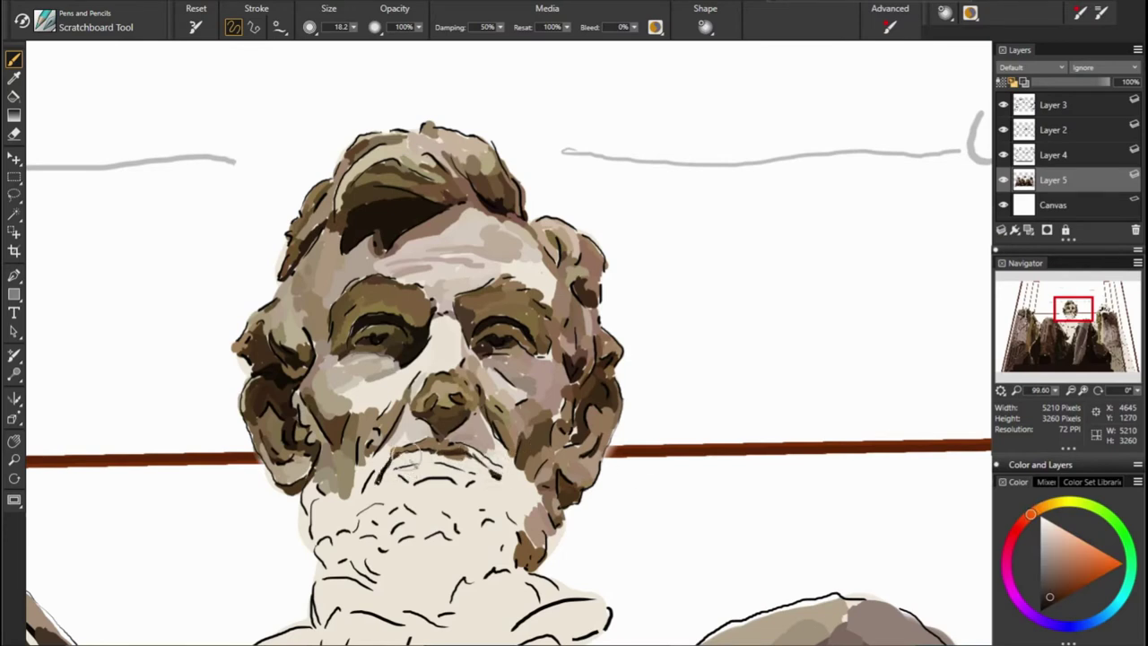
{"action": "left_click", "coordinate": [400, 455], "text": "alt"}
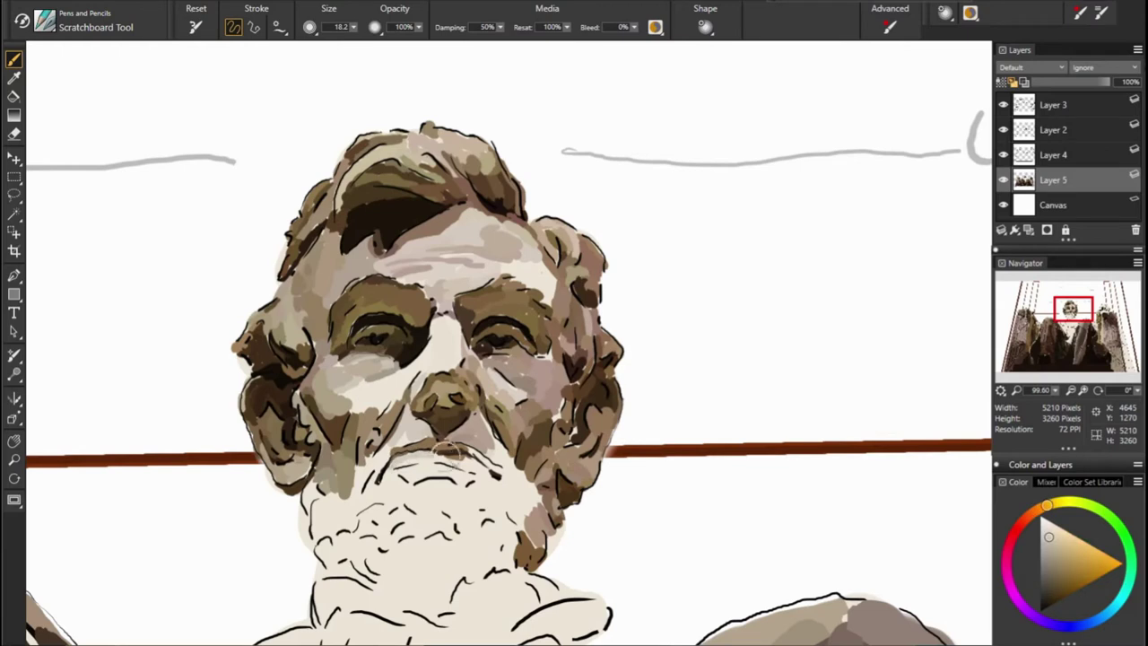
{"action": "left_click", "coordinate": [440, 454], "text": "alt"}
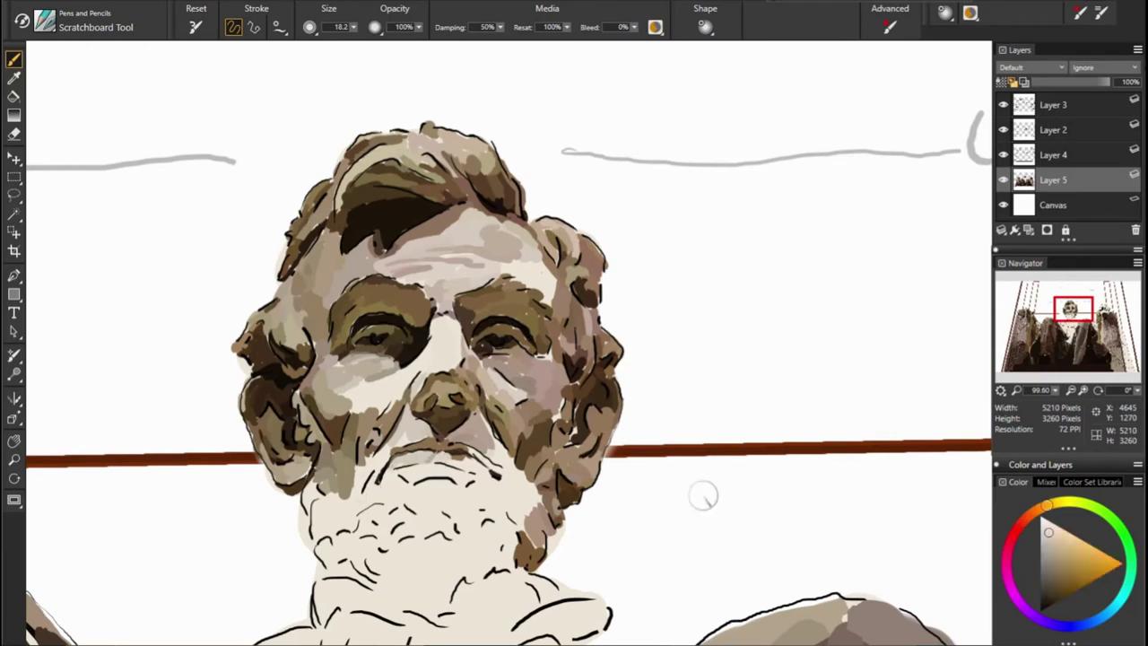
{"action": "left_click", "coordinate": [466, 464], "text": "alt"}
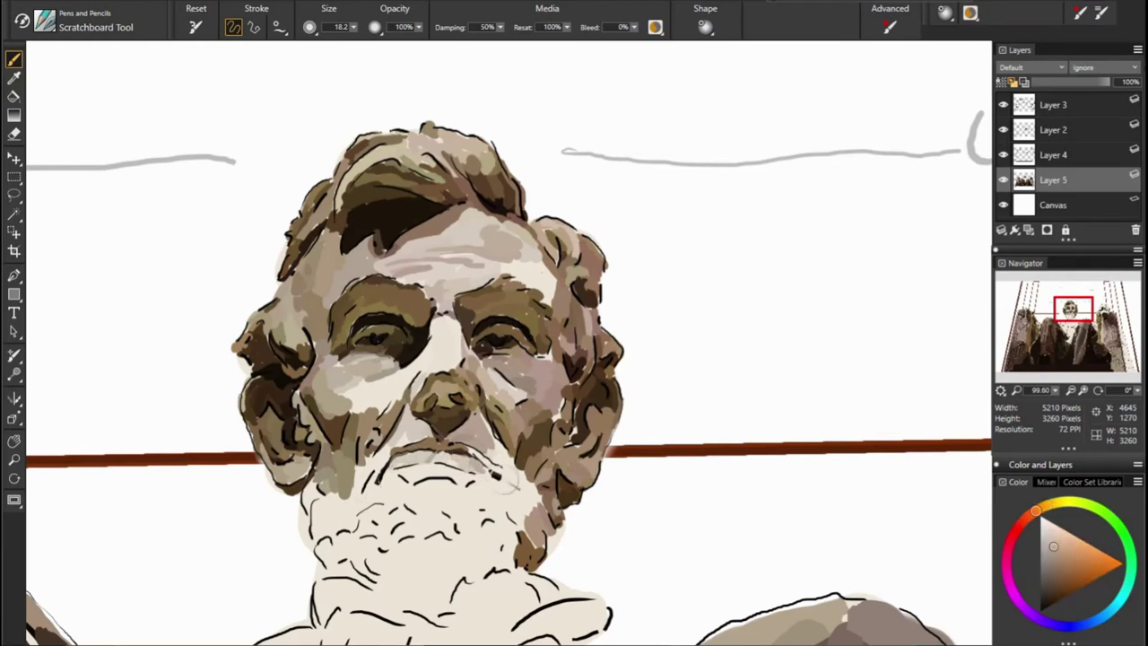
{"action": "left_click", "coordinate": [494, 472], "text": "alt"}
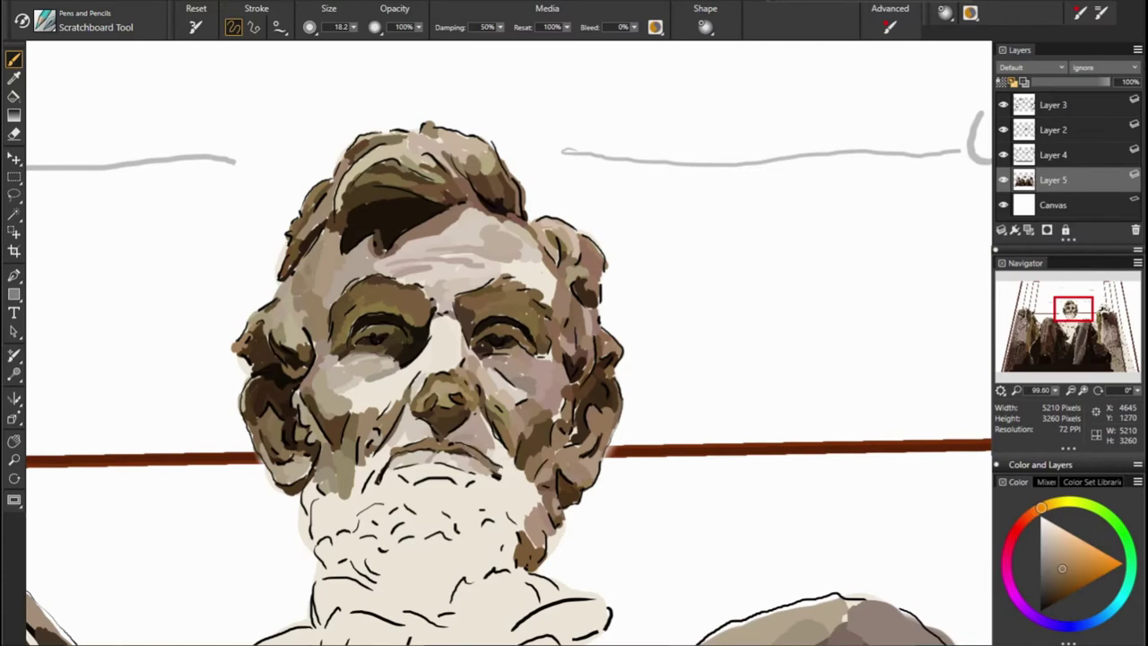
{"action": "left_click", "coordinate": [521, 465], "text": "alt"}
{"action": "left_click", "coordinate": [569, 461], "text": "alt"}
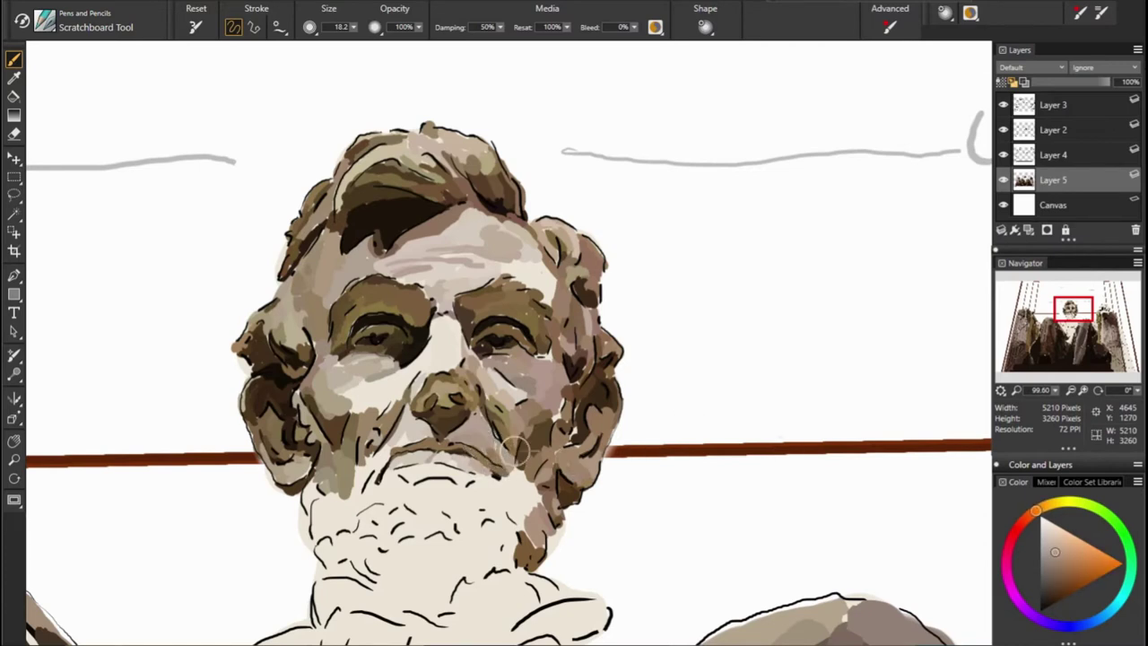
Sample lighter and darker browns and a greyish tan from around the moustache
{"action": "left_click", "coordinate": [492, 418], "text": "alt"}
{"action": "left_click", "coordinate": [492, 422], "text": "alt"}
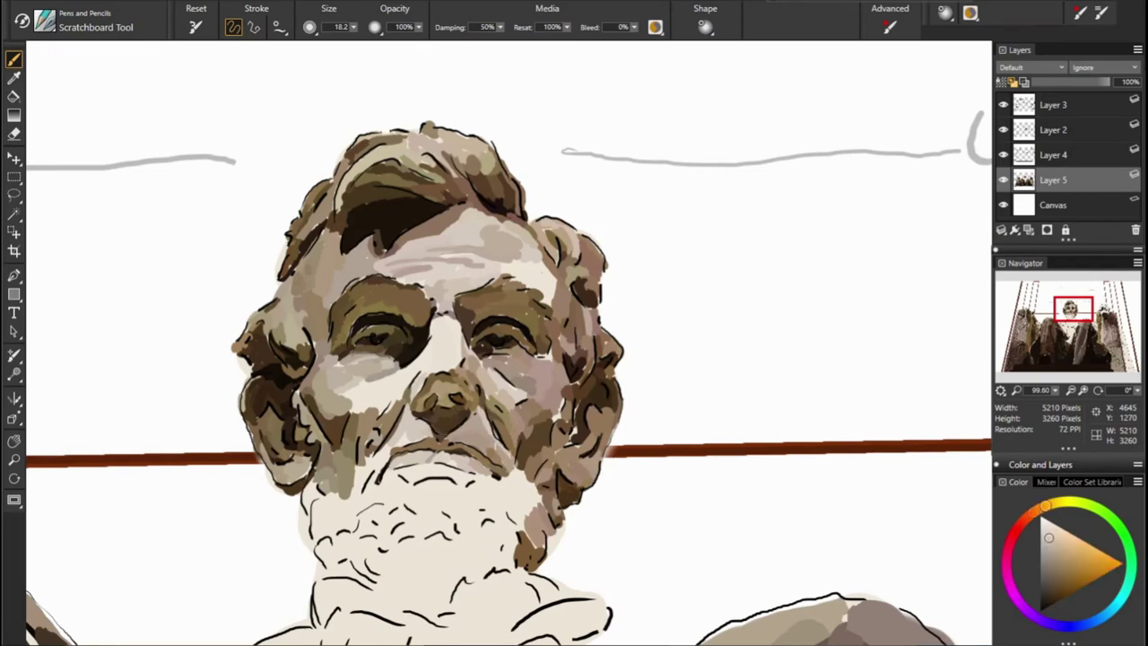
{"action": "left_click", "coordinate": [465, 442], "text": "alt"}
{"action": "left_click", "coordinate": [464, 441], "text": "alt"}
{"action": "left_click", "coordinate": [341, 440], "text": "alt"}
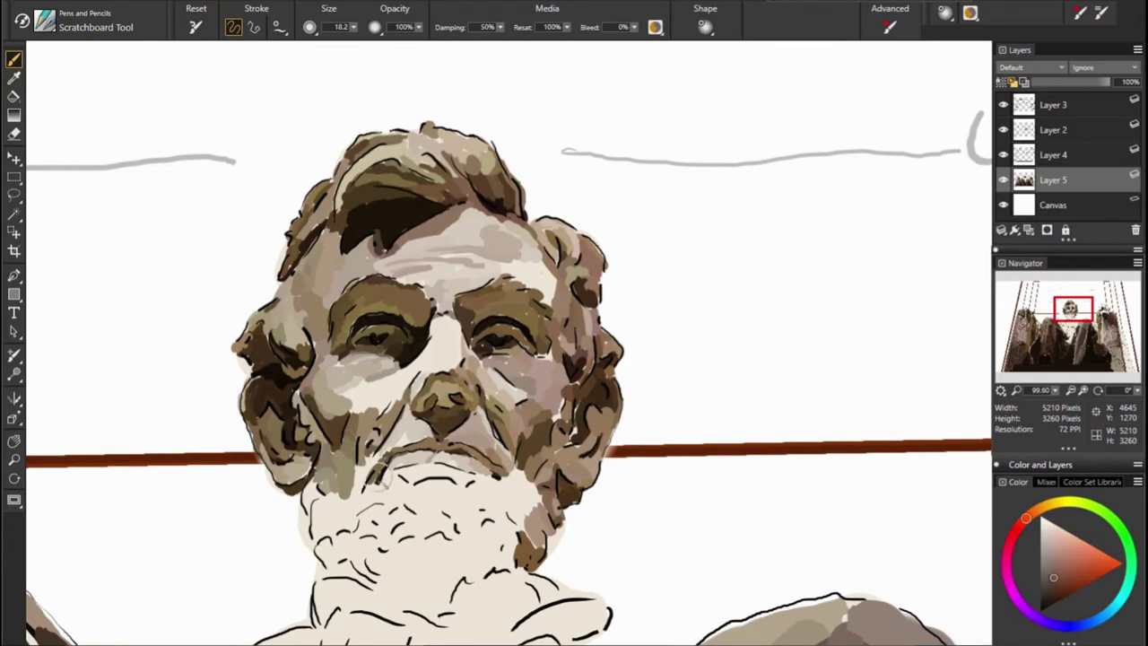
{"action": "left_click", "coordinate": [386, 428], "text": "alt"}
{"action": "left_click", "coordinate": [341, 419], "text": "alt"}
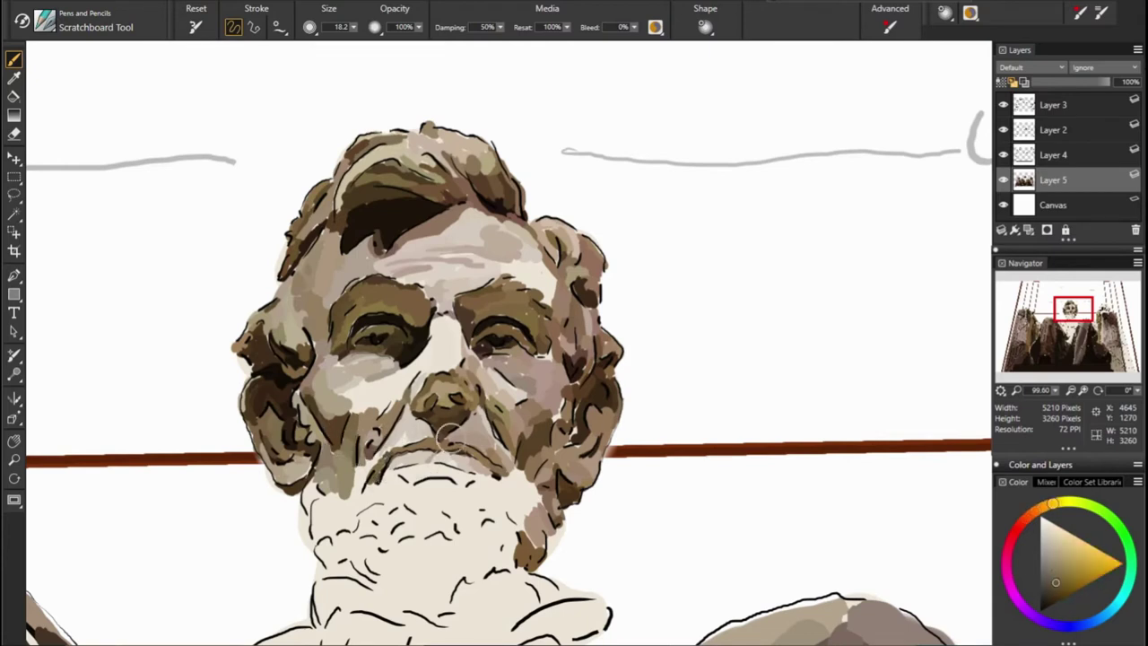
{"action": "left_click", "coordinate": [343, 422], "text": "alt"}
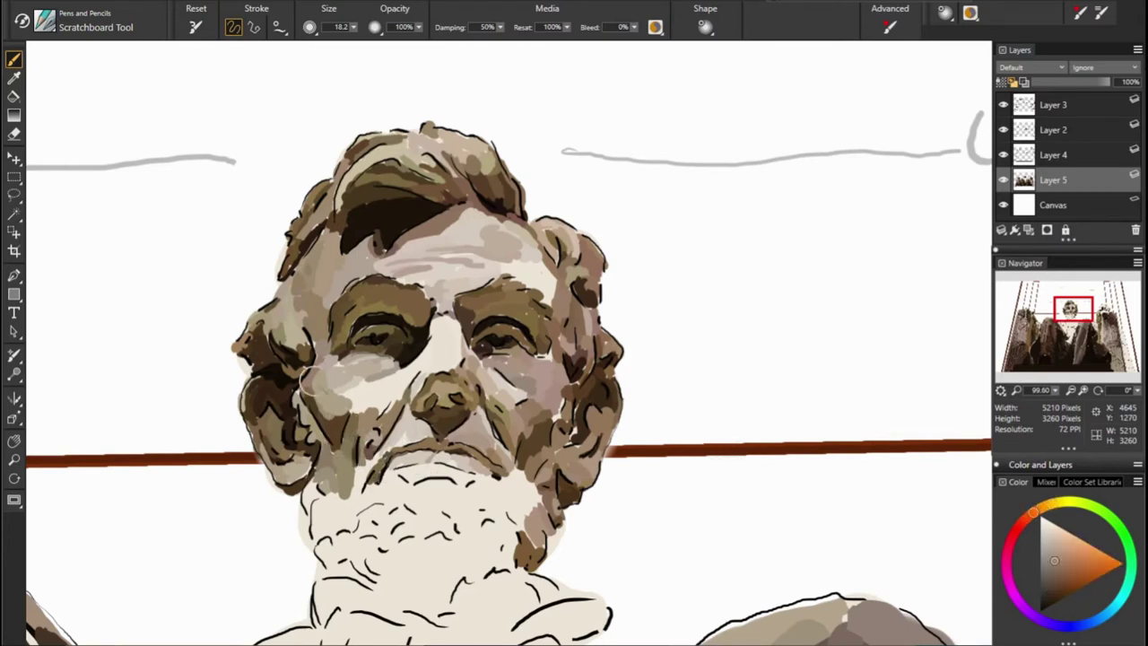
{"action": "left_click", "coordinate": [310, 380], "text": "alt"}
Paint a grey-brown stroke on the chin and dab grey along the beard's left side
{"action": "left_click", "coordinate": [680, 453], "text": "alt"}
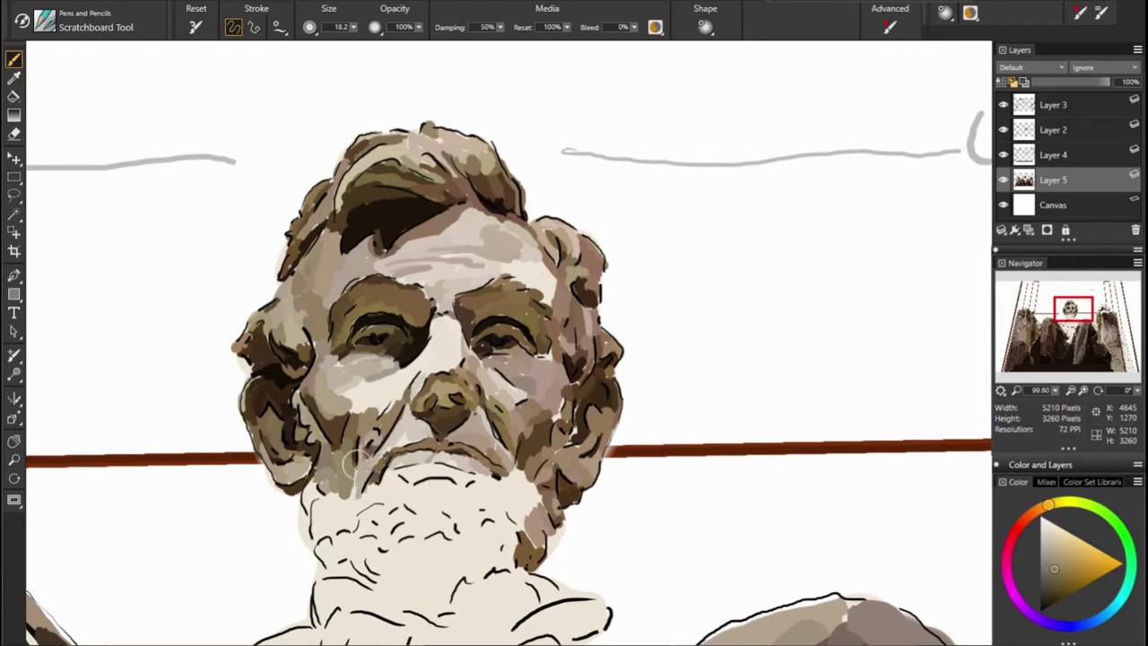
{"action": "mouse_move", "coordinate": [356, 464]}
{"action": "left_mouse_down"}
{"action": "mouse_move", "coordinate": [355, 494]}
{"action": "mouse_move", "coordinate": [372, 504]}
{"action": "mouse_move", "coordinate": [347, 530]}
{"action": "left_mouse_up"}
{"action": "left_click", "coordinate": [329, 476], "text": "alt"}
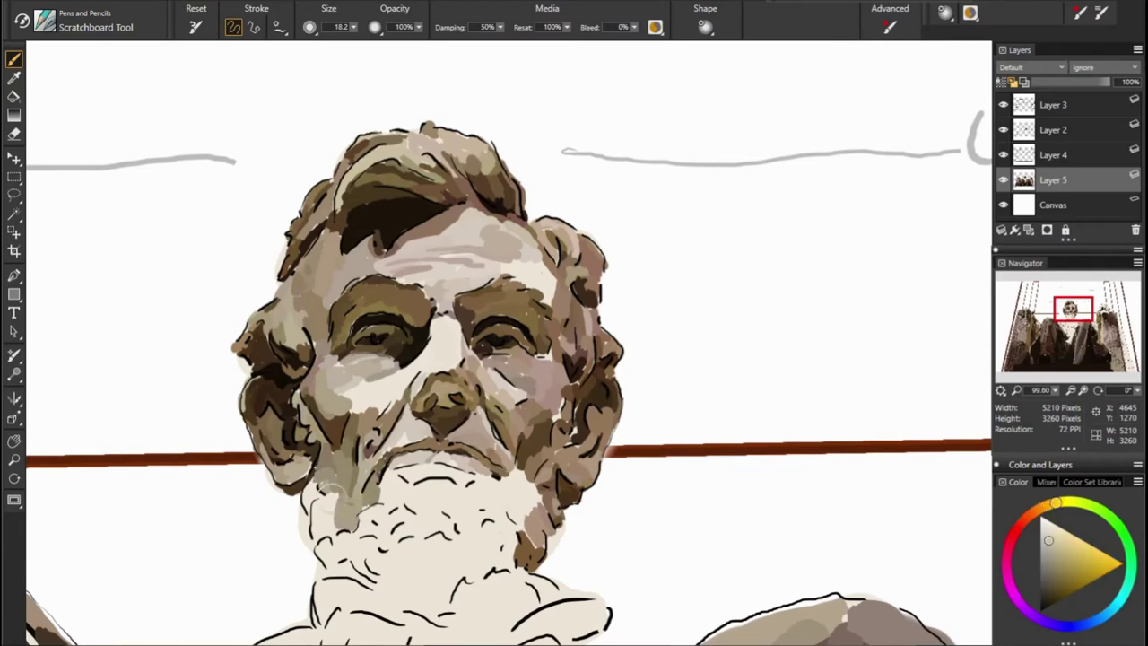
{"action": "left_click", "coordinate": [314, 489], "text": "alt"}
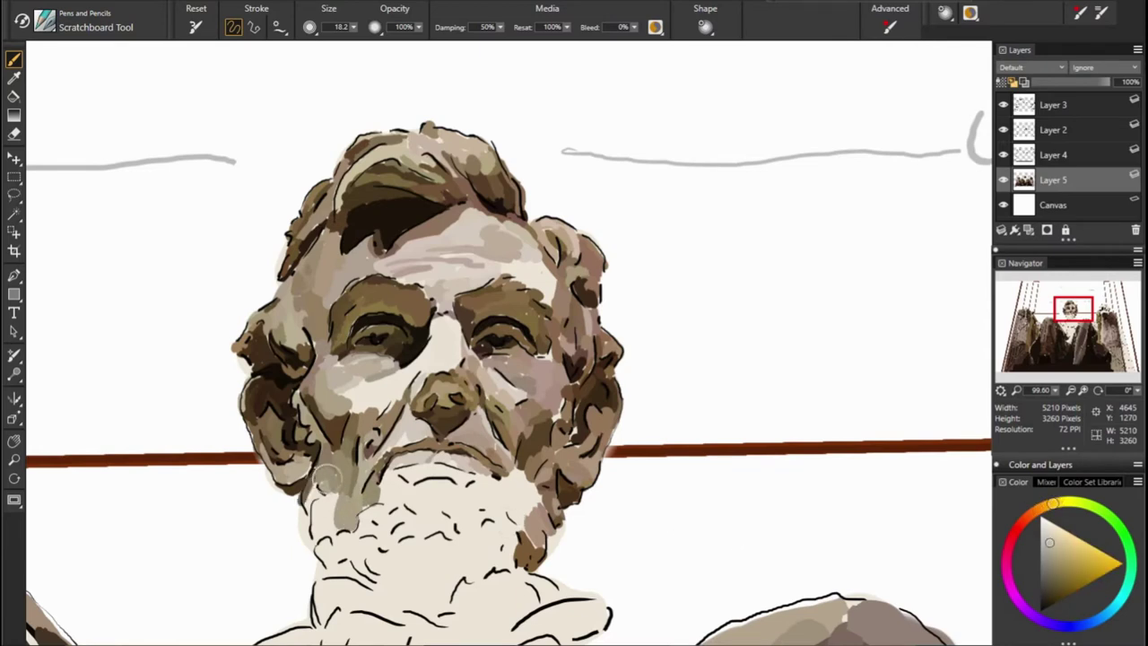
{"action": "left_click", "coordinate": [318, 476], "text": "alt"}
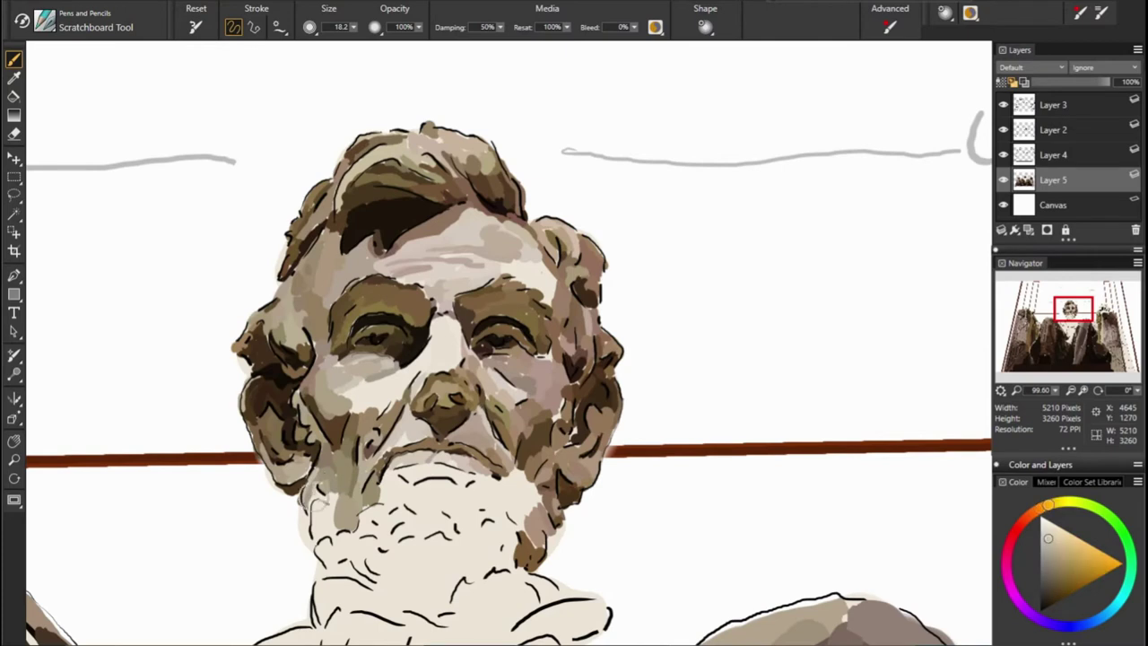
{"action": "left_click", "coordinate": [310, 489], "text": "alt"}
Sample face tones and repaint the left cheek in a lighter brown
{"action": "left_click", "coordinate": [568, 545], "text": "alt"}
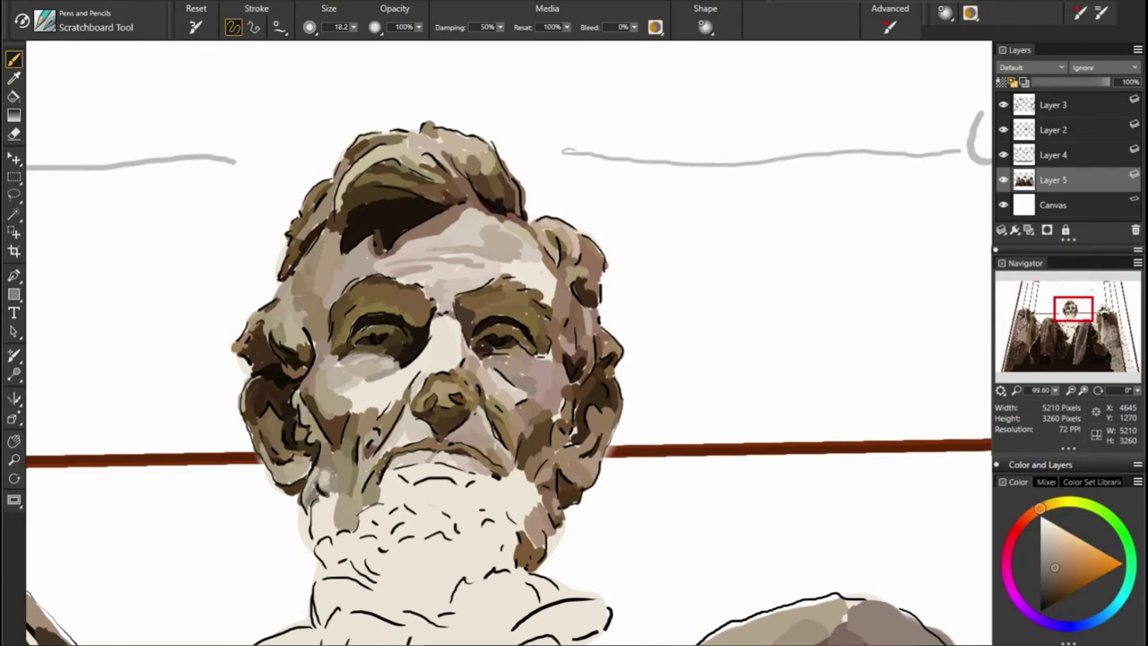
{"action": "left_click", "coordinate": [325, 449], "text": "alt"}
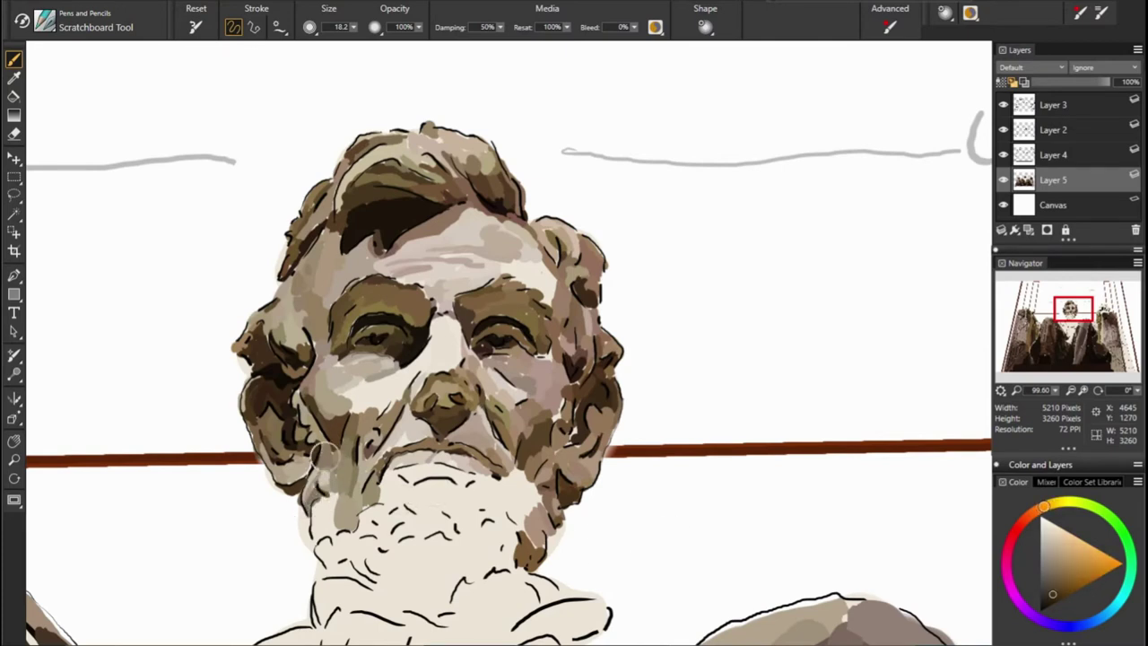
{"action": "left_click", "coordinate": [304, 401], "text": "alt"}
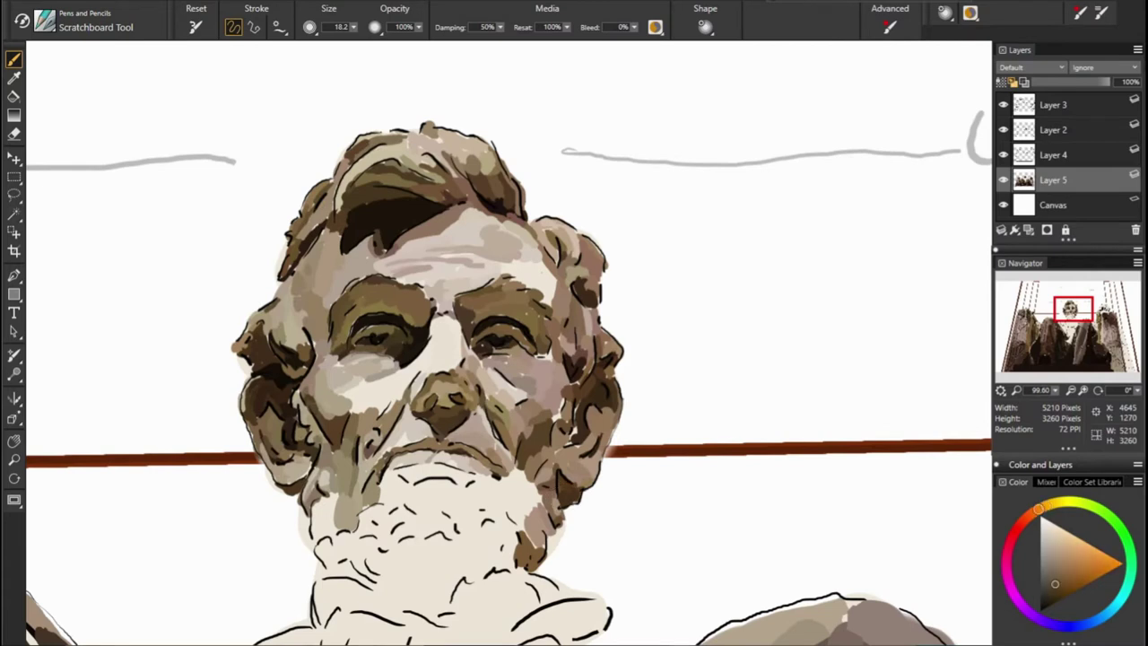
{"action": "left_click", "coordinate": [381, 441], "text": "alt"}
{"action": "left_click", "coordinate": [314, 394], "text": "alt"}
{"action": "left_click", "coordinate": [314, 400], "text": "alt"}
{"action": "left_click_drag", "start_coordinate": [341, 408], "coordinate": [364, 435]}
Pick up lighter face tones and dab light marks onto the beard
{"action": "left_click", "coordinate": [379, 397], "text": "alt"}
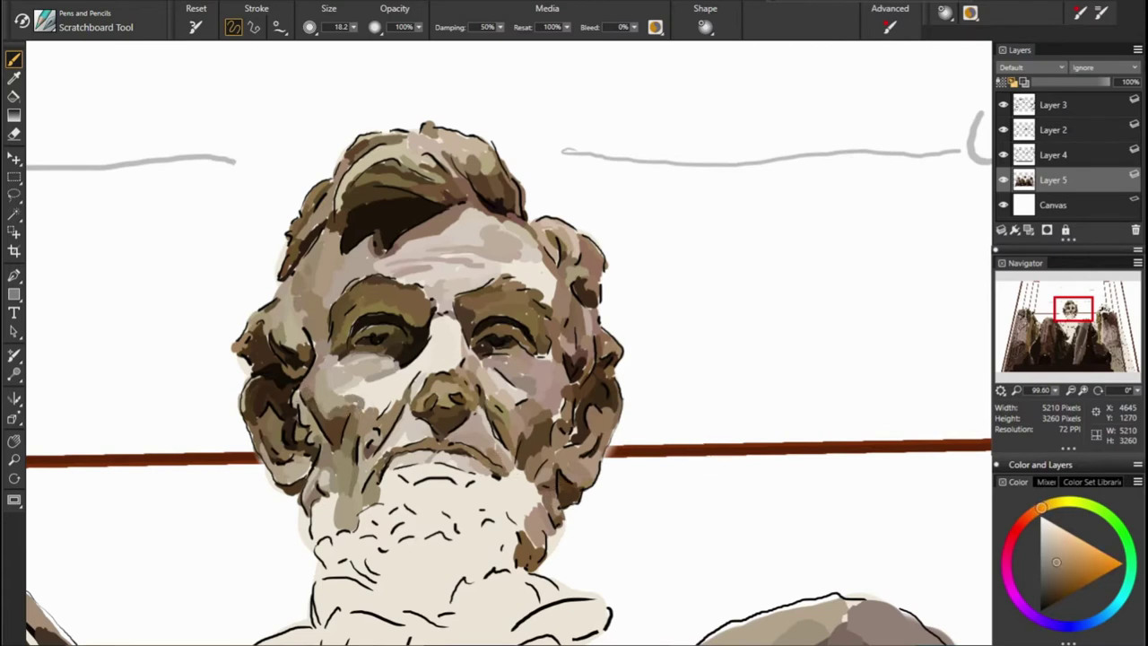
{"action": "left_click", "coordinate": [524, 447], "text": "alt"}
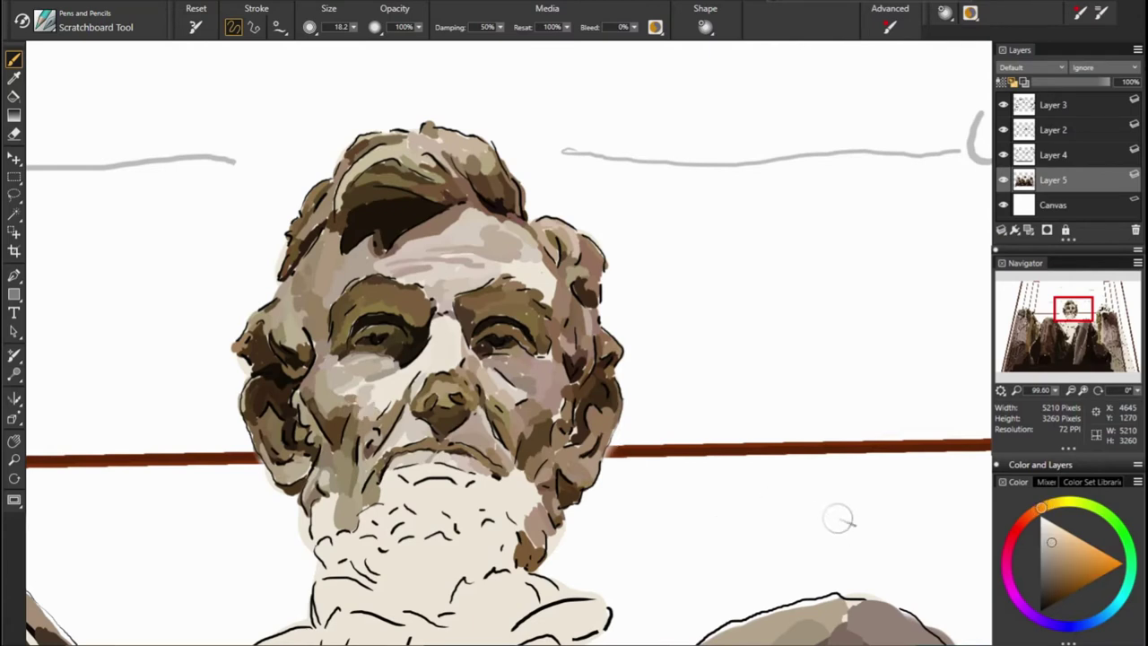
{"action": "left_click", "coordinate": [296, 434], "text": "alt"}
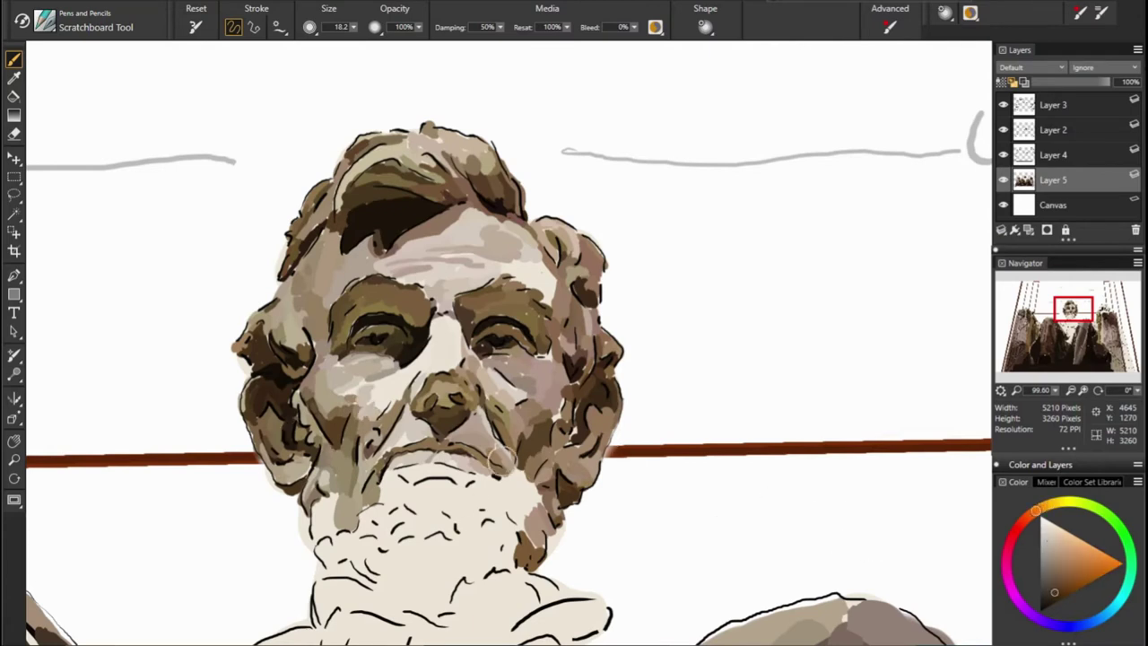
{"action": "left_click", "coordinate": [324, 438], "text": "alt"}
{"action": "left_click", "coordinate": [419, 489], "text": "alt"}
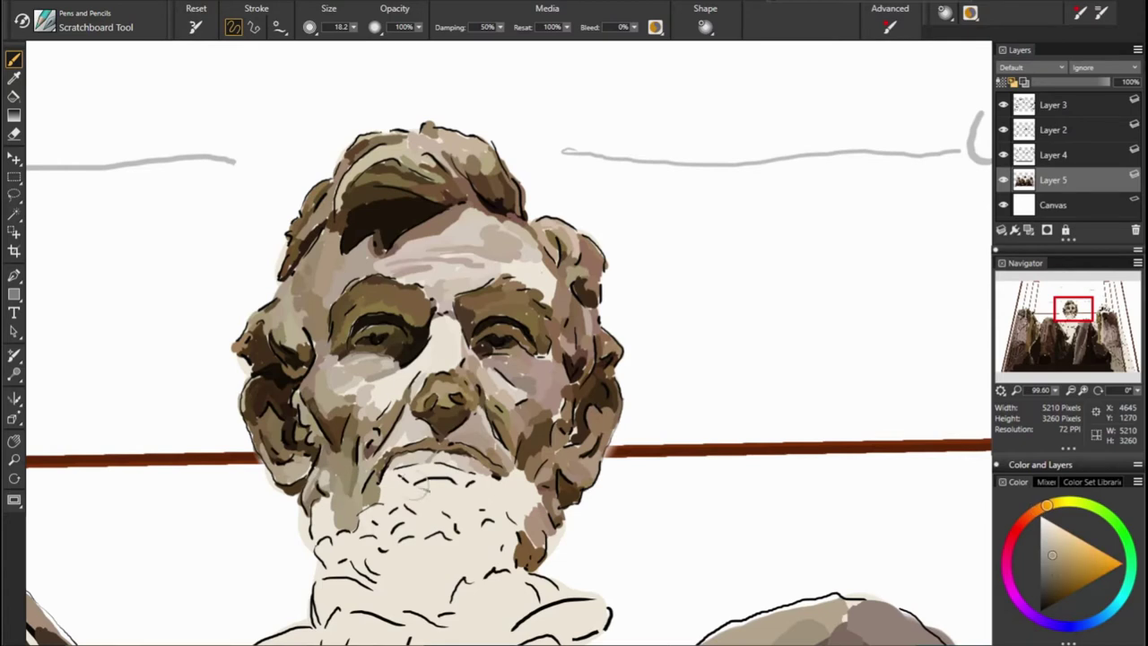
Sample beige from the beard and paint a darker stroke on the lower-left beard
{"action": "left_click", "coordinate": [212, 525], "text": "alt"}
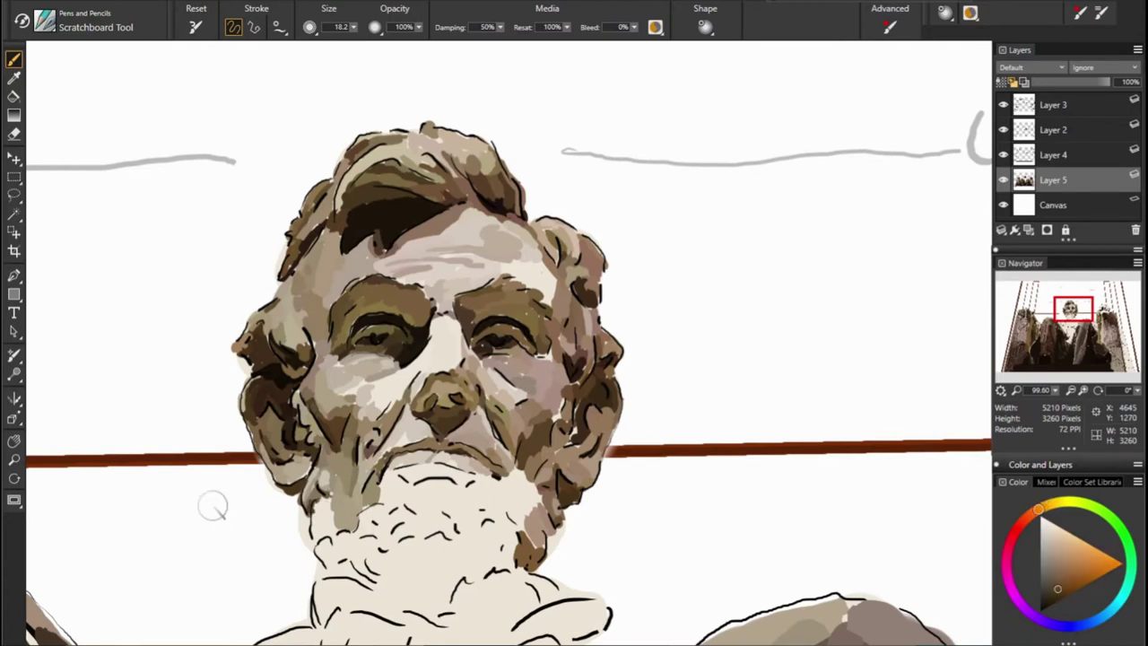
{"action": "left_click", "coordinate": [326, 504], "text": "alt"}
{"action": "left_click", "coordinate": [445, 545], "text": "alt"}
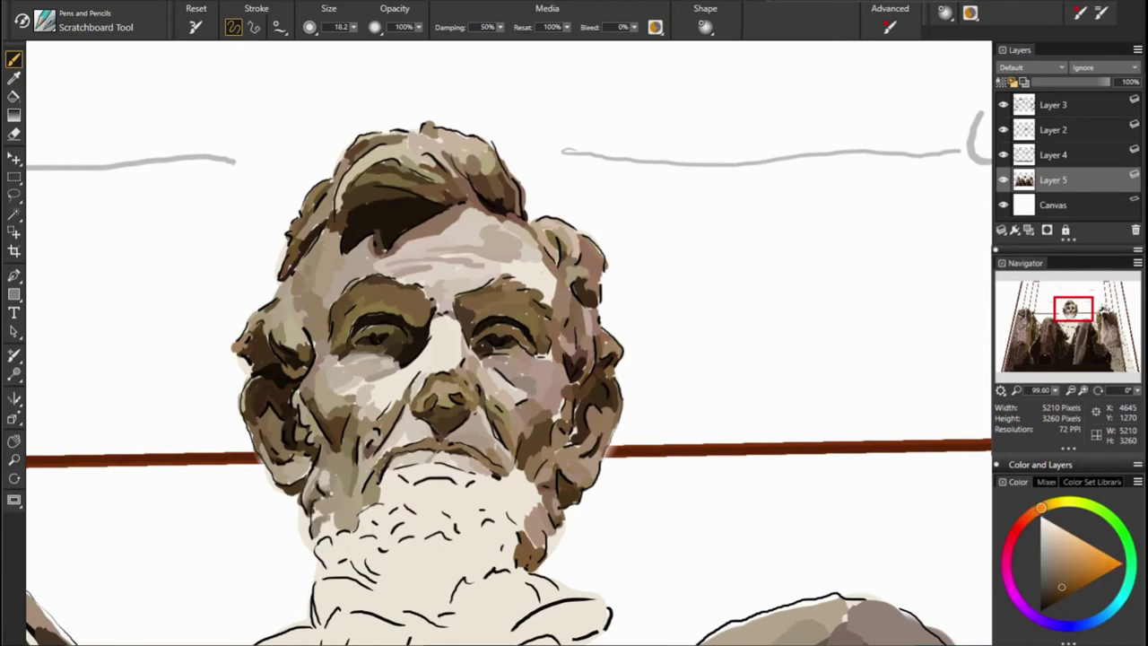
{"action": "left_click_drag", "start_coordinate": [319, 566], "coordinate": [344, 544]}
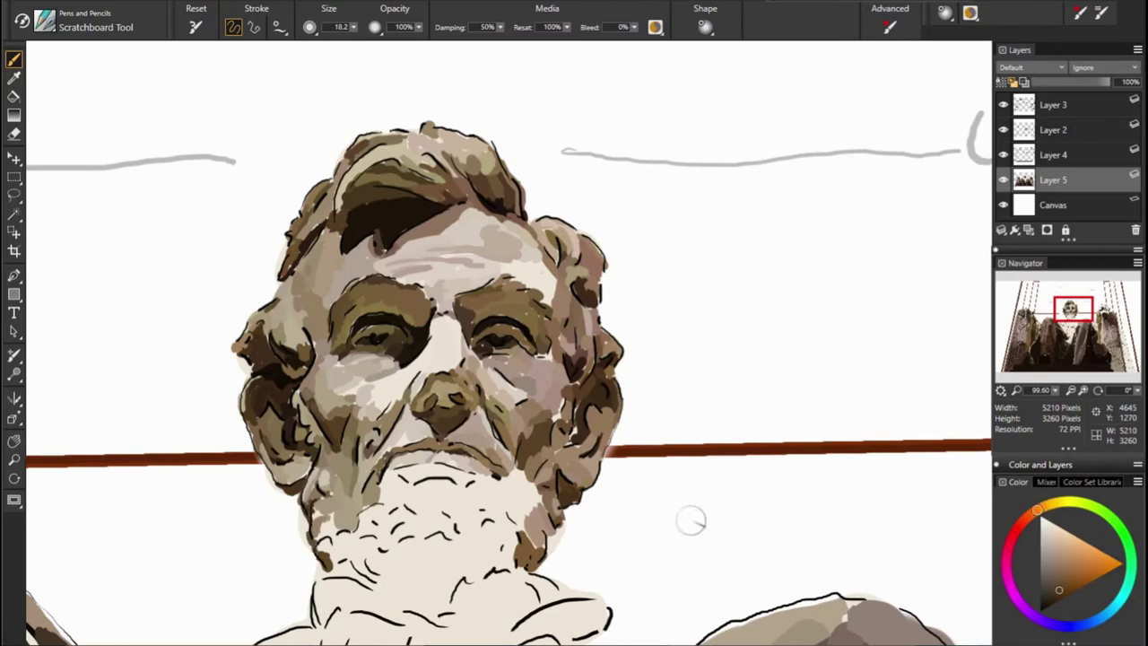
Sample orange-brown and yellower tones from the face, ending on a darker orange-brown
{"action": "left_click", "coordinate": [808, 614], "text": "alt"}
{"action": "left_click", "coordinate": [318, 512], "text": "alt"}
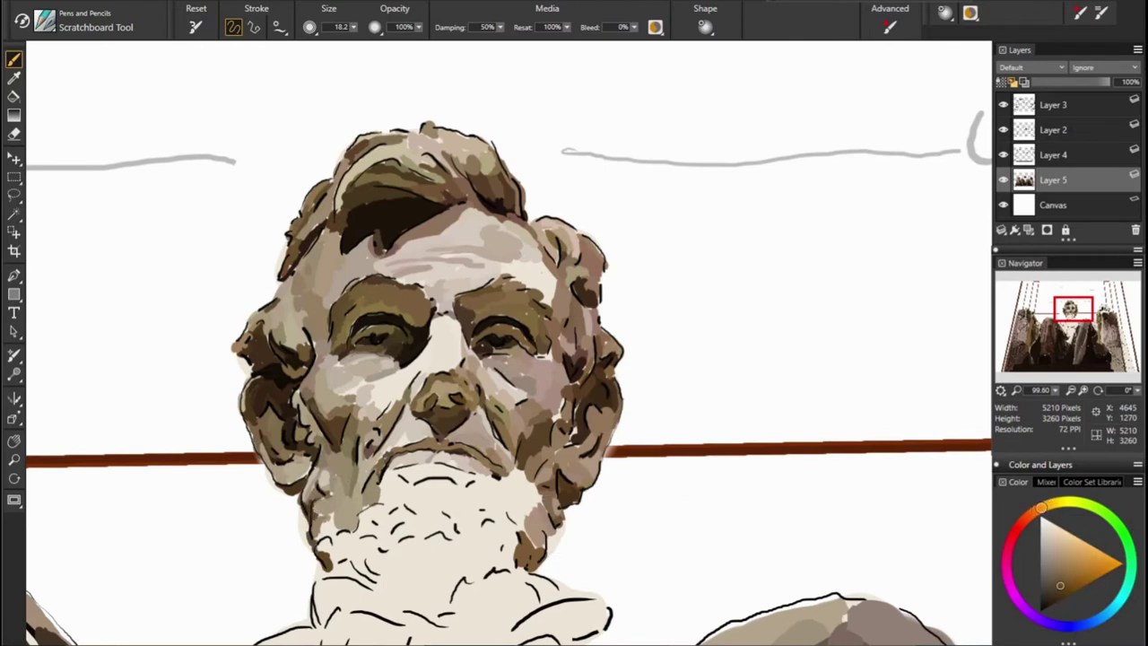
{"action": "left_click", "coordinate": [586, 555], "text": "alt"}
{"action": "left_click", "coordinate": [321, 531], "text": "alt"}
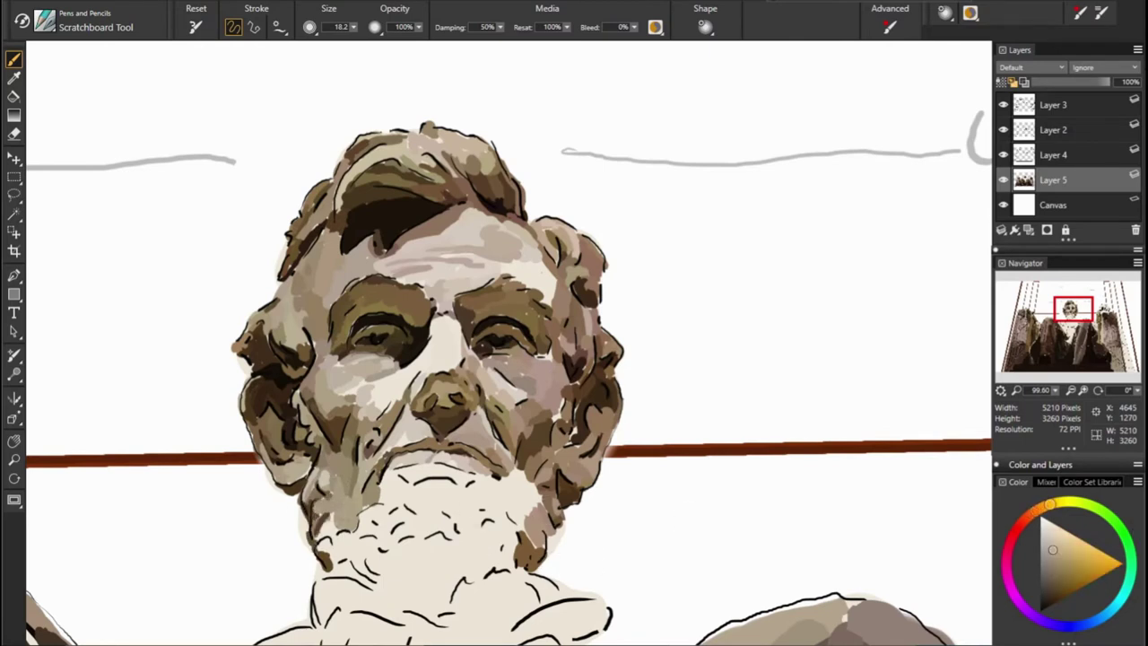
{"action": "left_click", "coordinate": [296, 540], "text": "alt"}
{"action": "left_click", "coordinate": [509, 554], "text": "alt"}
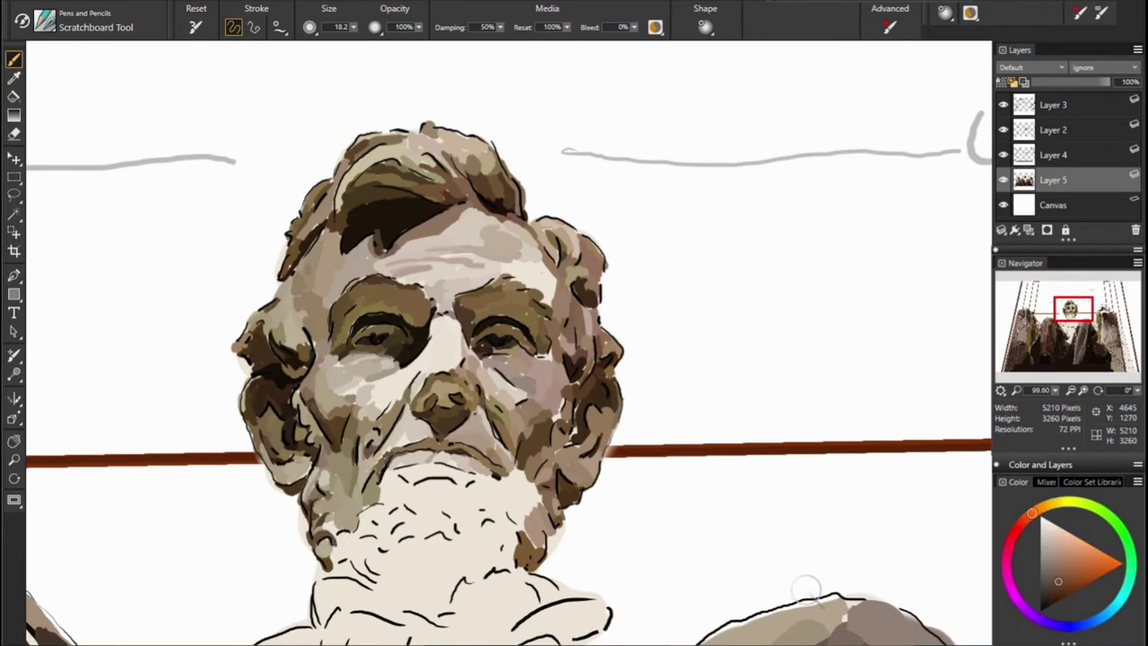
Sample a darker brown and paint a short stroke beside the beard
{"action": "left_click", "coordinate": [391, 543], "text": "alt"}
{"action": "left_click", "coordinate": [386, 519], "text": "alt"}
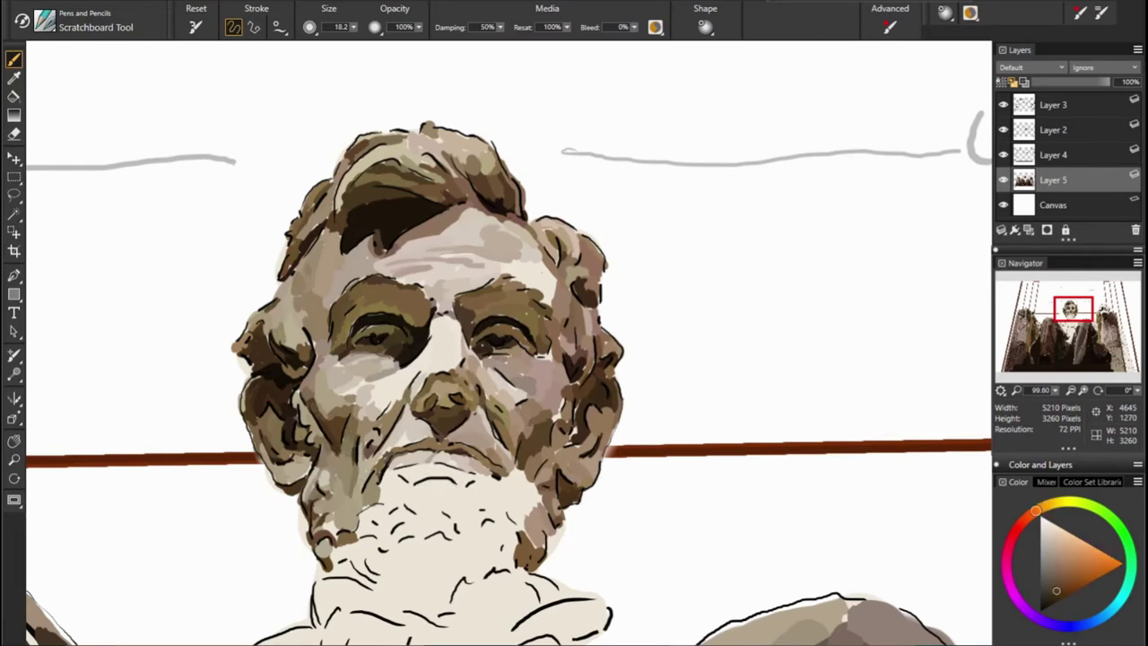
{"action": "left_click", "coordinate": [333, 441], "text": "alt"}
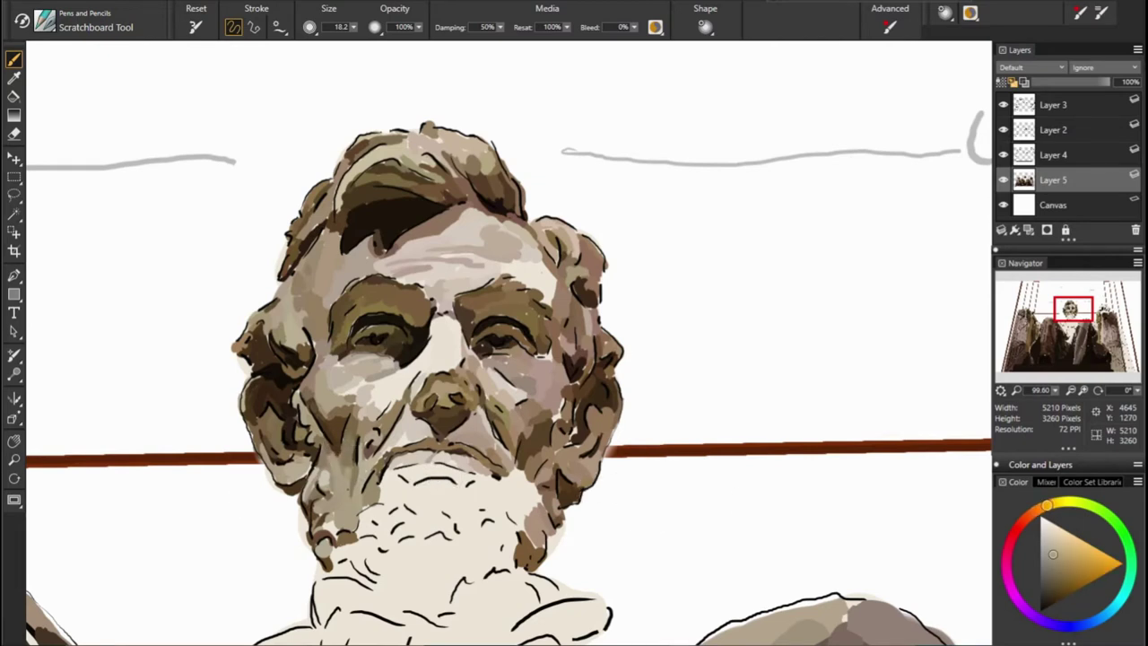
{"action": "left_click", "coordinate": [560, 488], "text": "alt"}
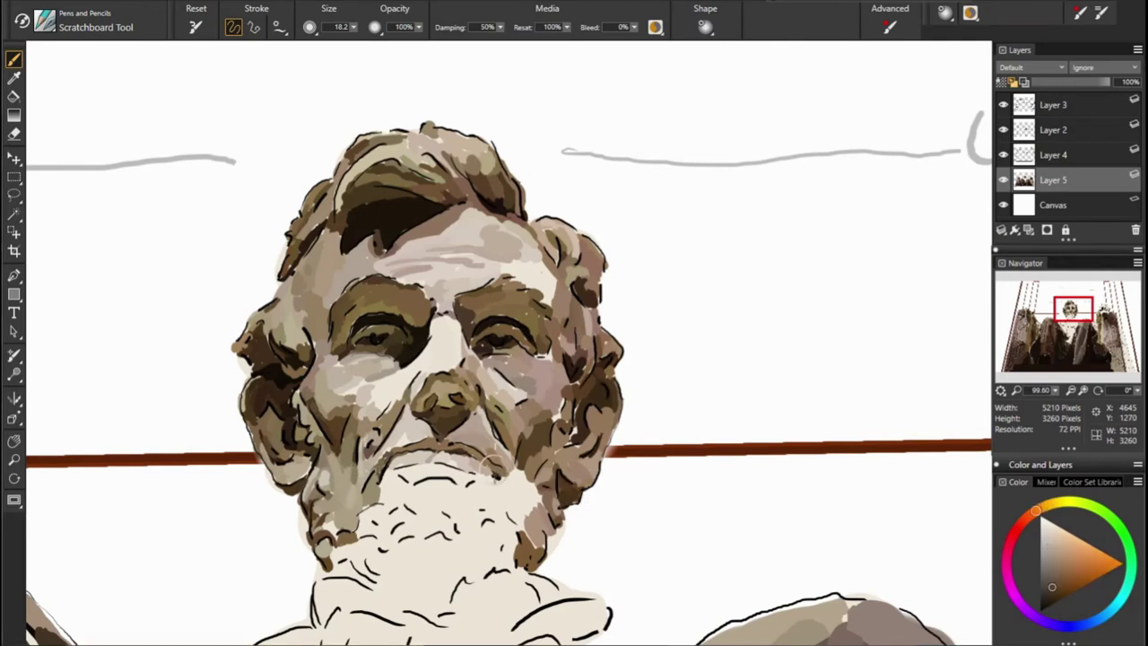
{"action": "left_click", "coordinate": [592, 485], "text": "alt"}
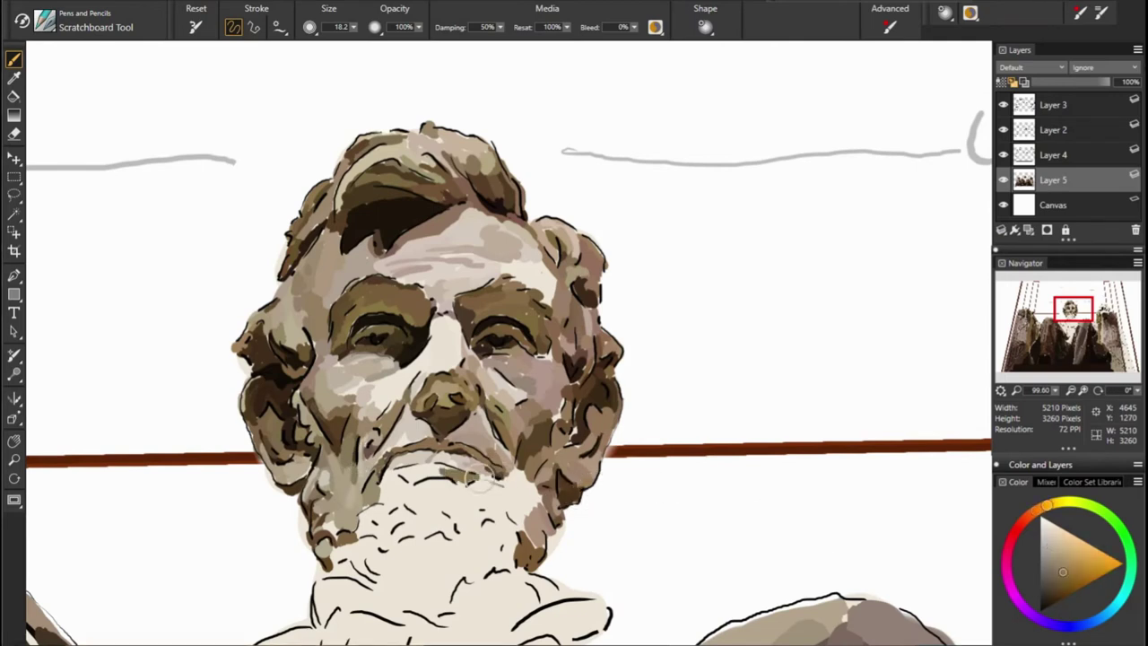
{"action": "left_click_drag", "start_coordinate": [478, 478], "coordinate": [460, 477]}
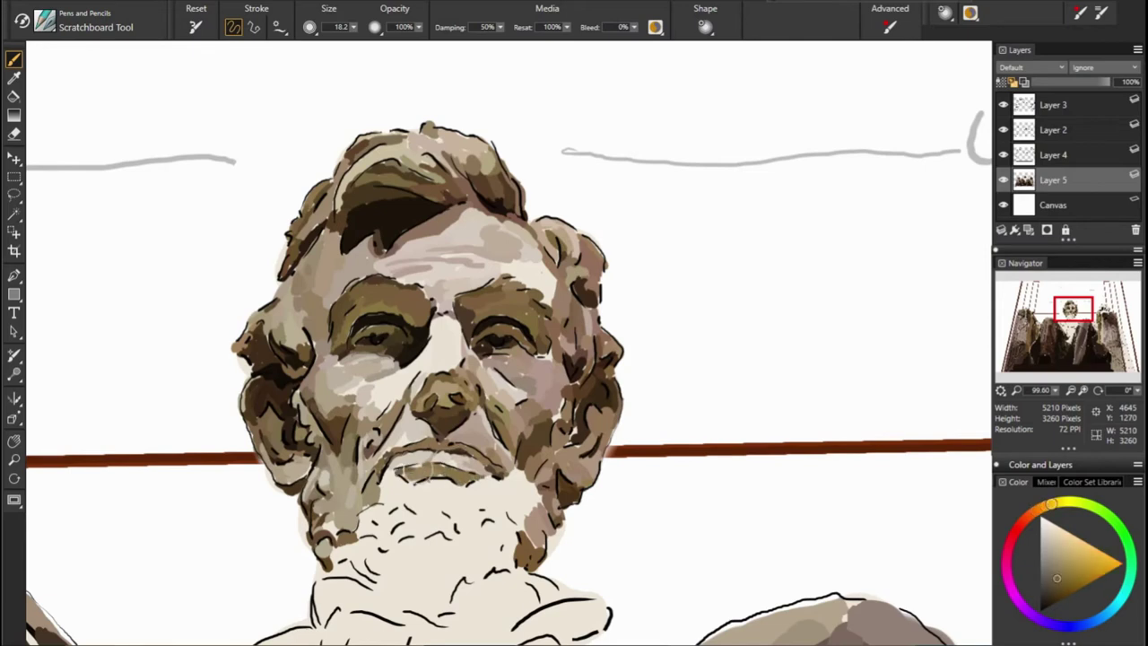
Settle on a dark orange-brown and darken the light patch right of the beard
{"action": "left_click", "coordinate": [417, 484], "text": "alt"}
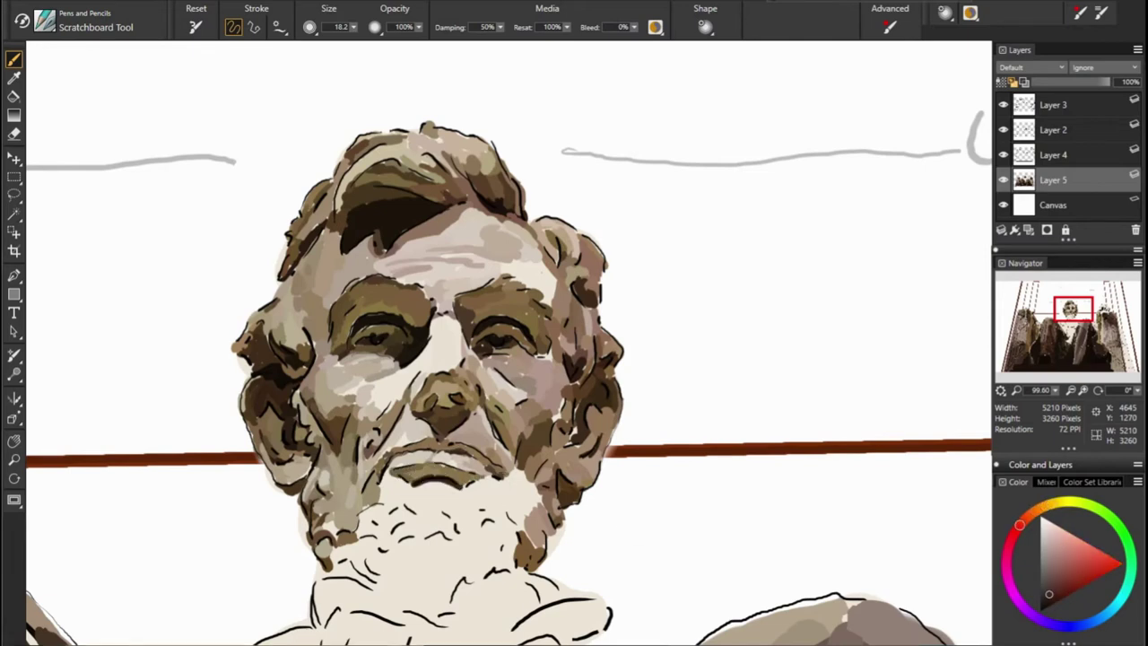
{"action": "left_click", "coordinate": [508, 477], "text": "alt"}
{"action": "left_click", "coordinate": [497, 479], "text": "alt"}
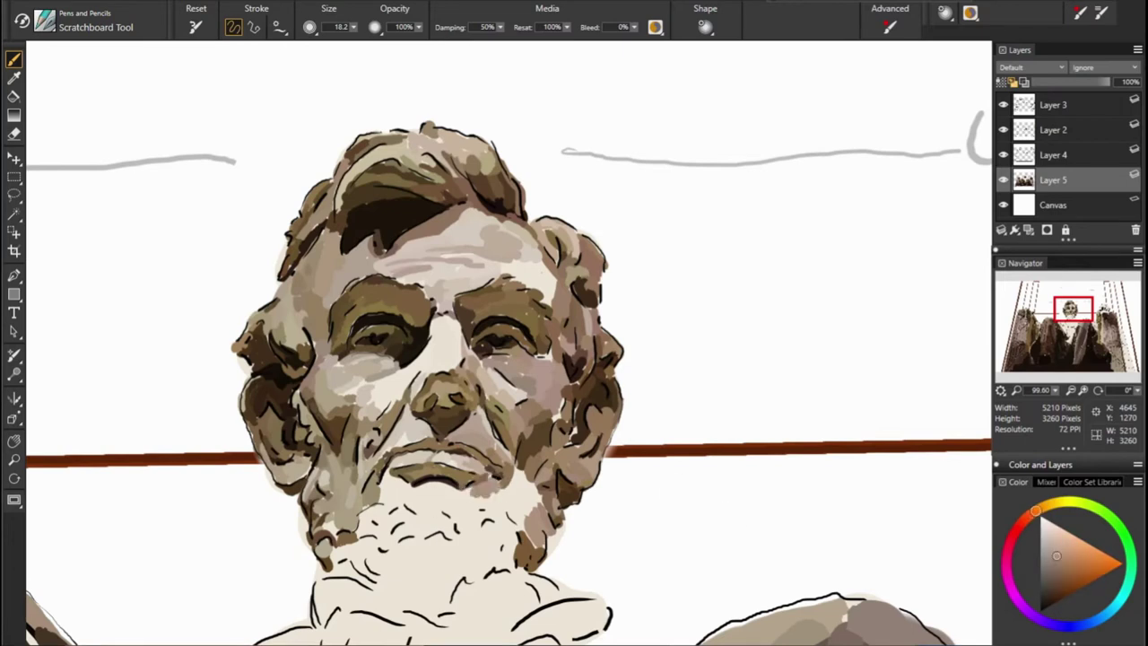
{"action": "left_click", "coordinate": [426, 494], "text": "alt"}
{"action": "left_click", "coordinate": [572, 507], "text": "alt"}
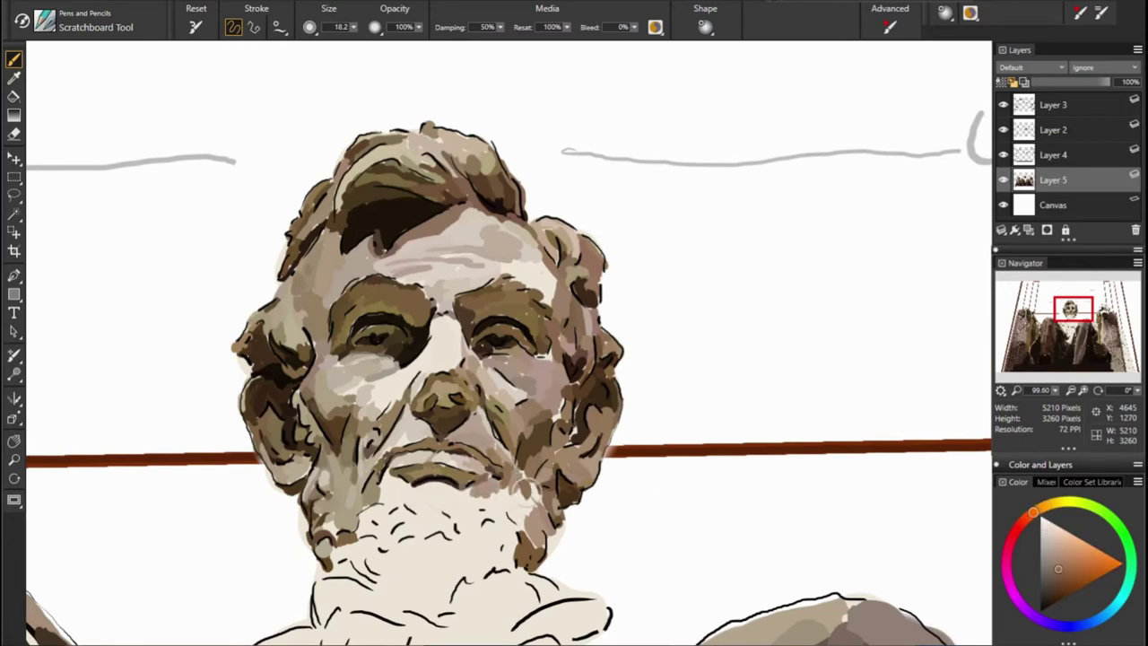
{"action": "left_click", "coordinate": [528, 490], "text": "alt"}
{"action": "left_click", "coordinate": [543, 471], "text": "alt"}
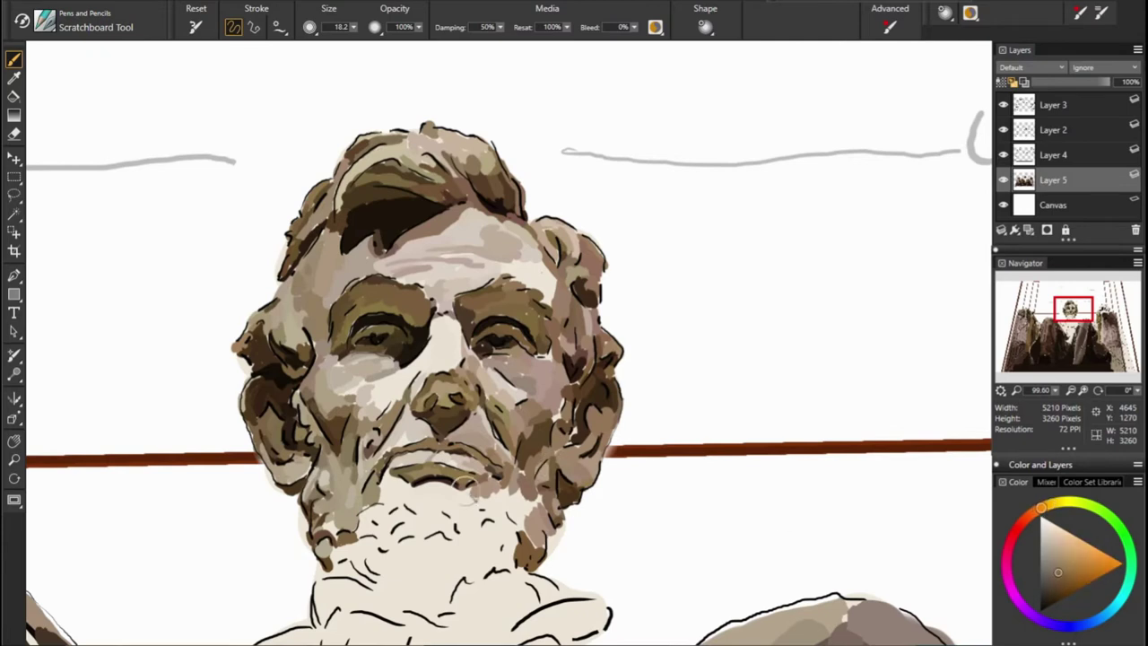
{"action": "left_click", "coordinate": [536, 498], "text": "alt"}
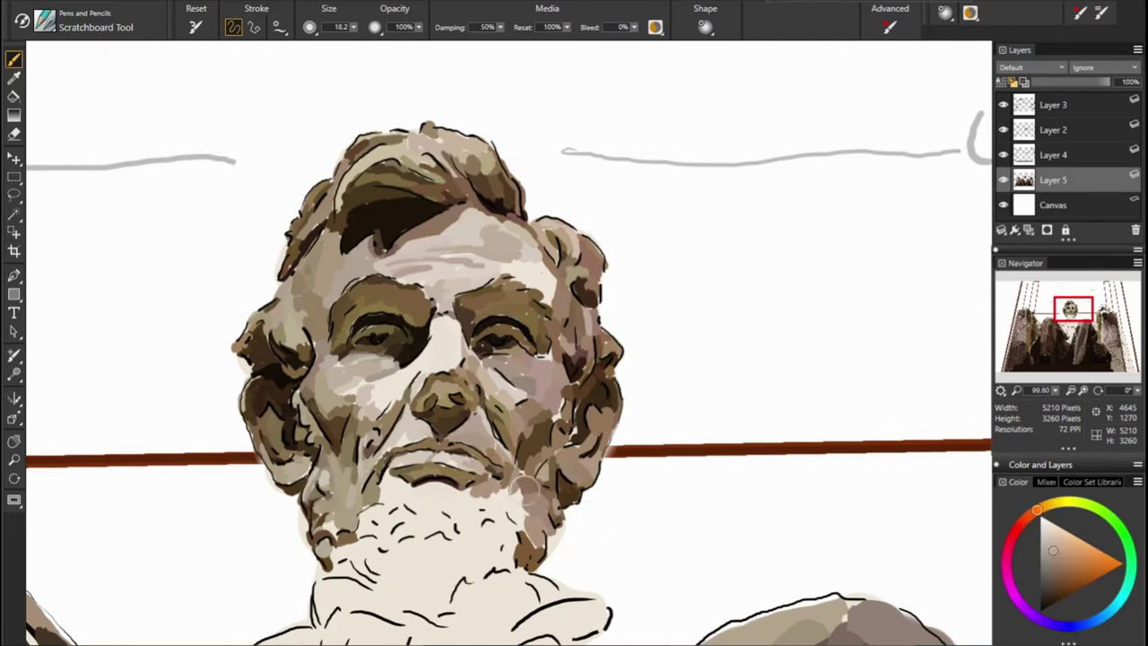
{"action": "left_click_drag", "start_coordinate": [512, 477], "coordinate": [542, 515]}
Sample beige and light tones from the chin, beard and blank canvas
{"action": "left_click", "coordinate": [454, 513], "text": "alt"}
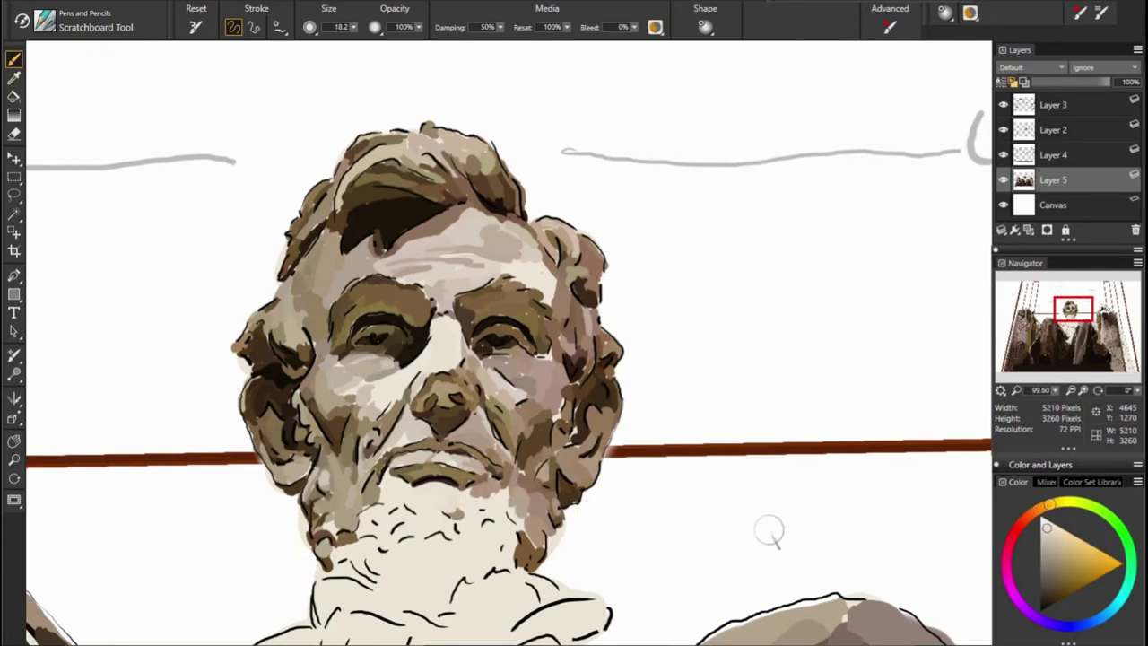
{"action": "left_click", "coordinate": [386, 485], "text": "alt"}
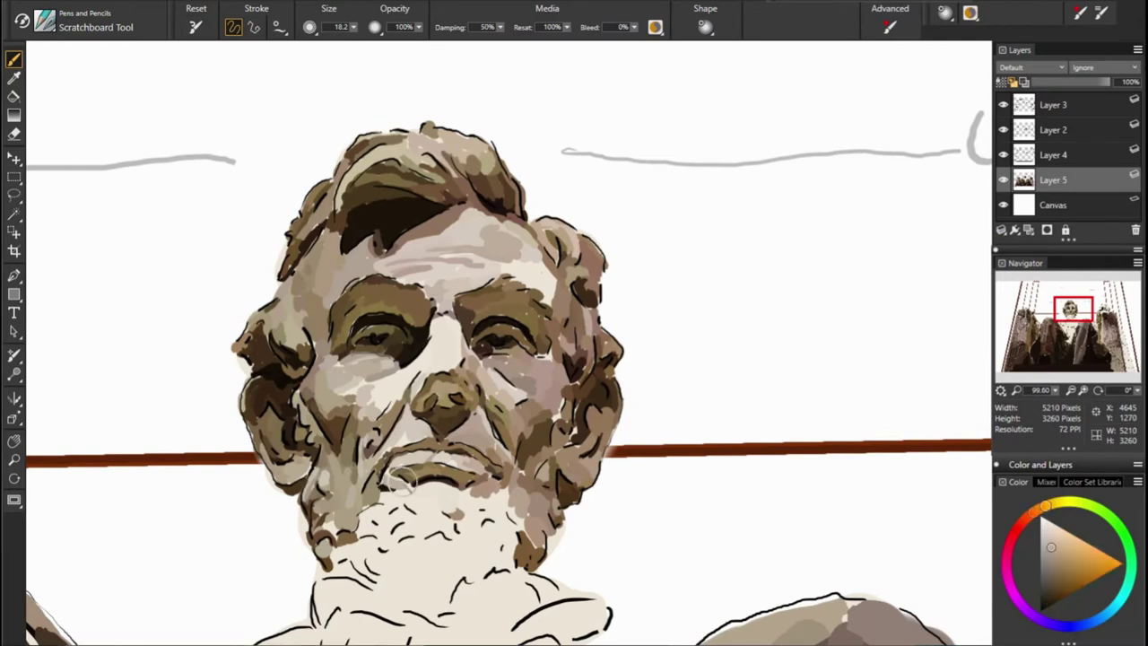
{"action": "left_click", "coordinate": [400, 490], "text": "alt"}
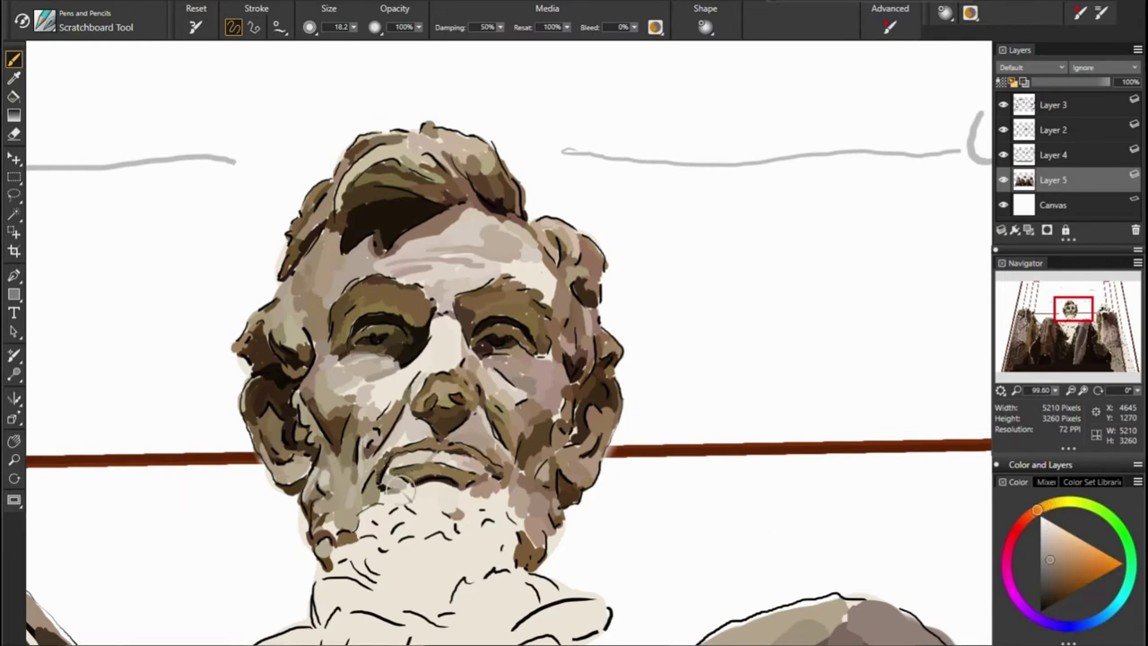
{"action": "left_click", "coordinate": [406, 489], "text": "alt"}
{"action": "left_click", "coordinate": [372, 489], "text": "alt"}
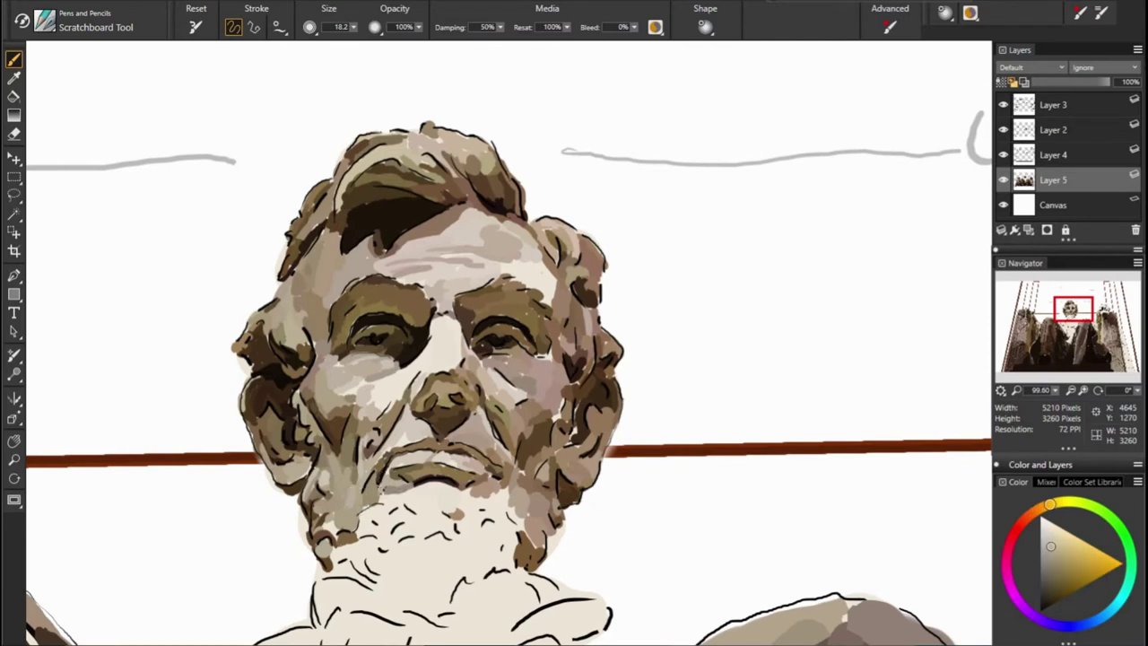
{"action": "left_click", "coordinate": [395, 502], "text": "alt"}
{"action": "left_click", "coordinate": [1056, 558]}
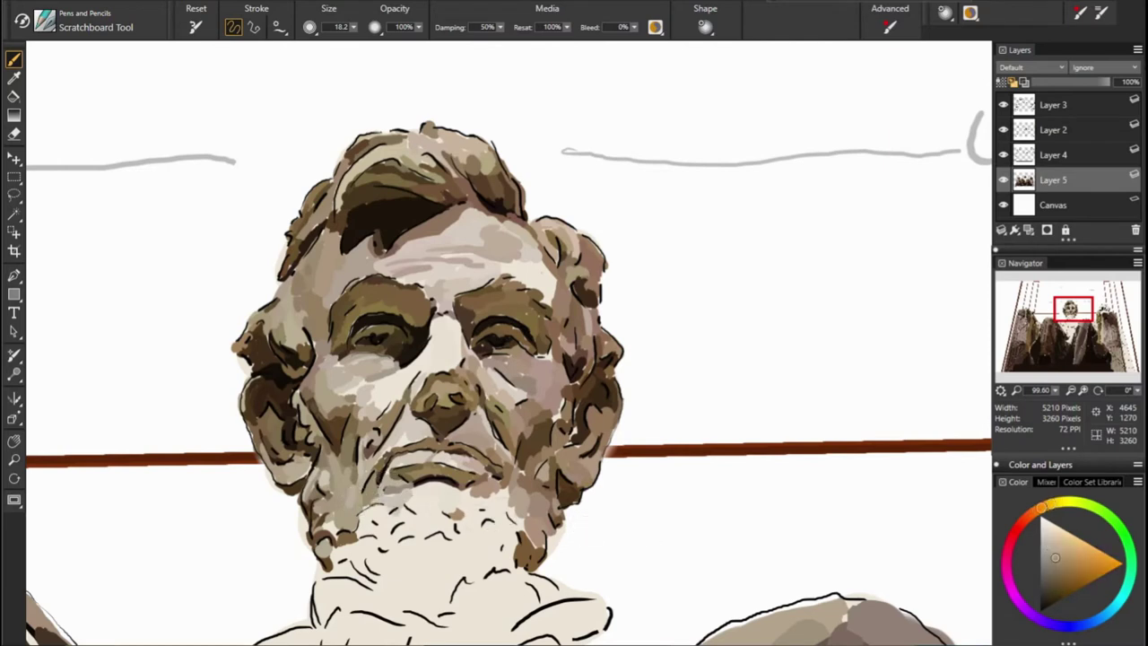
{"action": "left_click", "coordinate": [422, 513], "text": "alt"}
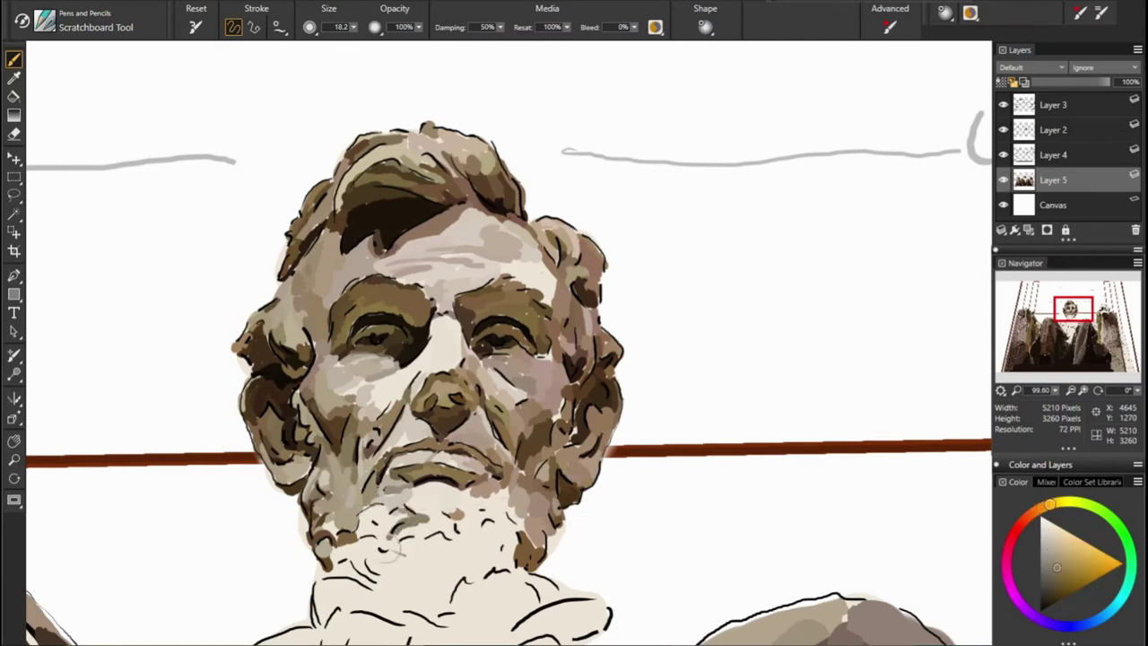
{"action": "left_click", "coordinate": [684, 513], "text": "alt"}
Pick a dark reddish brown from the beard and add dark scratch strokes to it
{"action": "left_click", "coordinate": [368, 513], "text": "alt"}
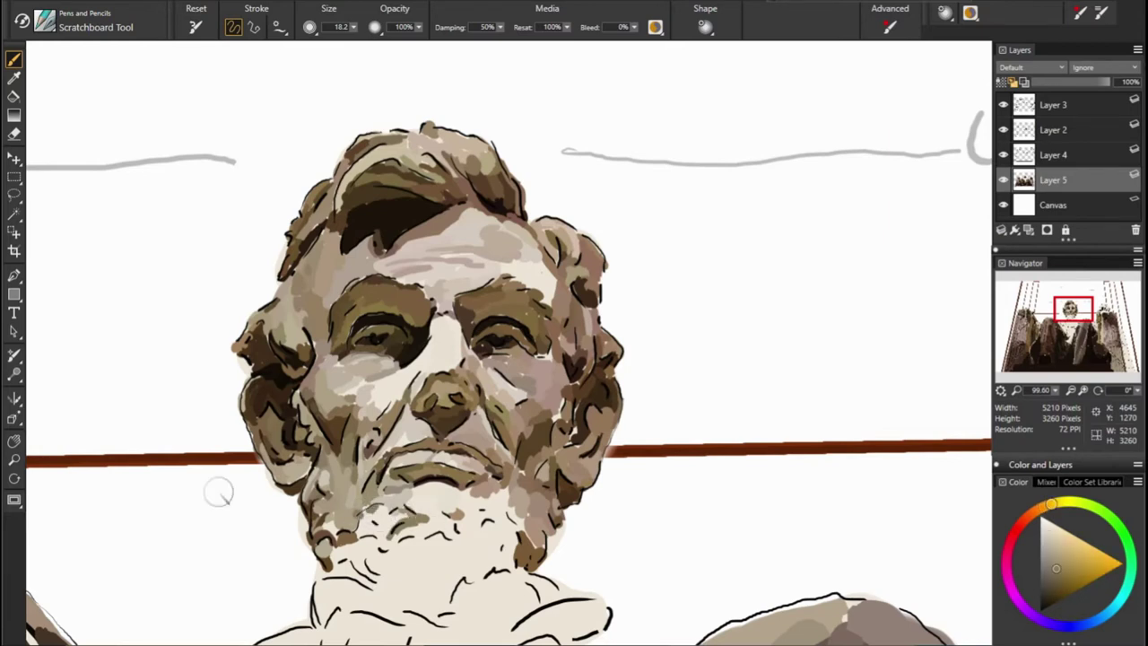
{"action": "left_click", "coordinate": [366, 516], "text": "alt"}
{"action": "left_click", "coordinate": [395, 509], "text": "alt"}
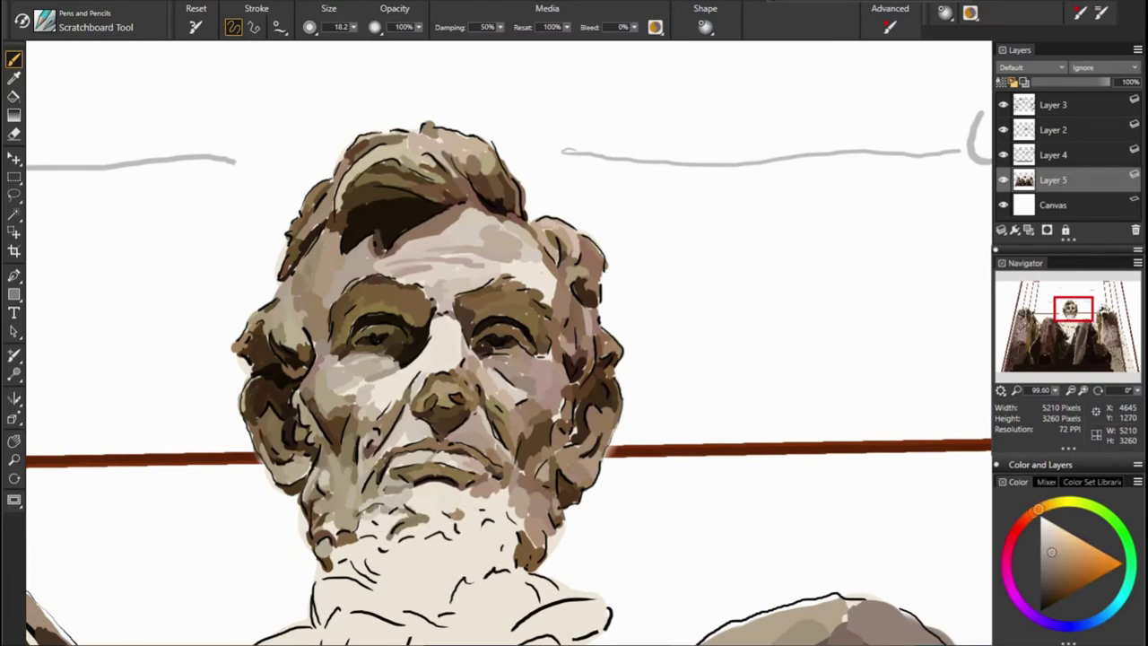
{"action": "left_click", "coordinate": [417, 518], "text": "alt"}
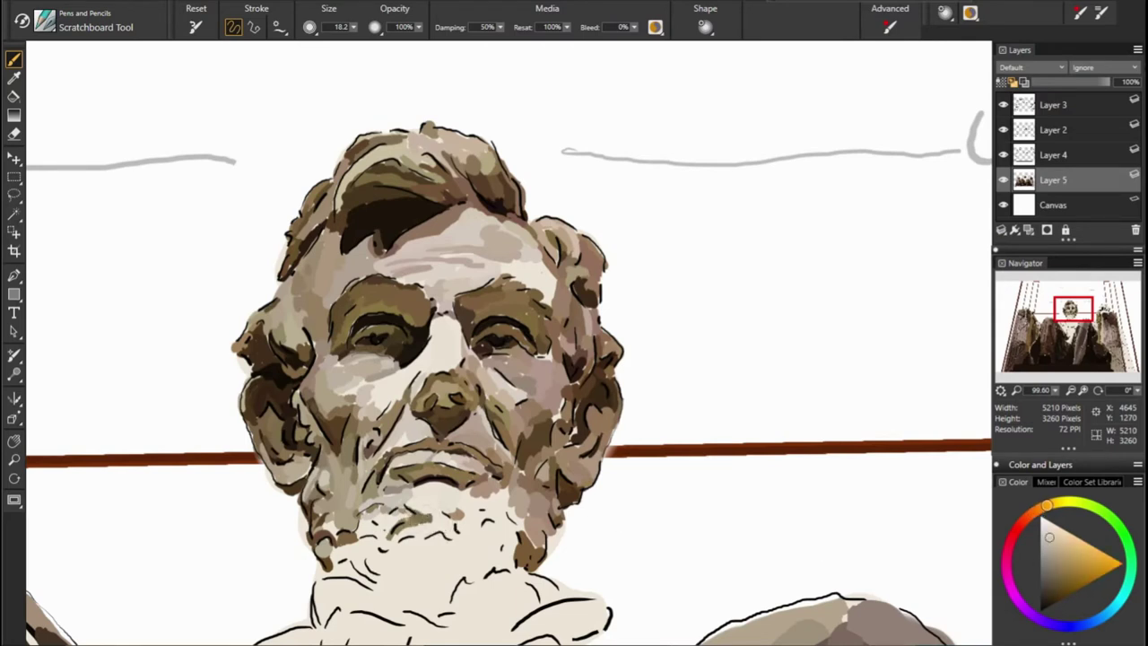
{"action": "left_click", "coordinate": [289, 525], "text": "alt"}
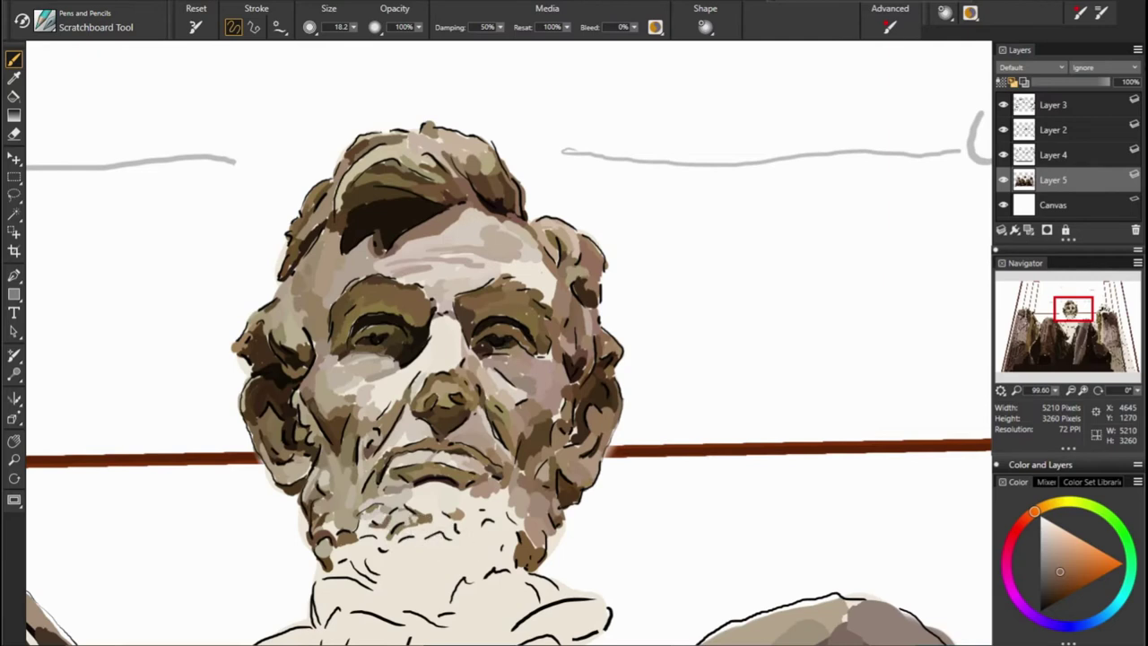
{"action": "left_click", "coordinate": [379, 551], "text": "alt"}
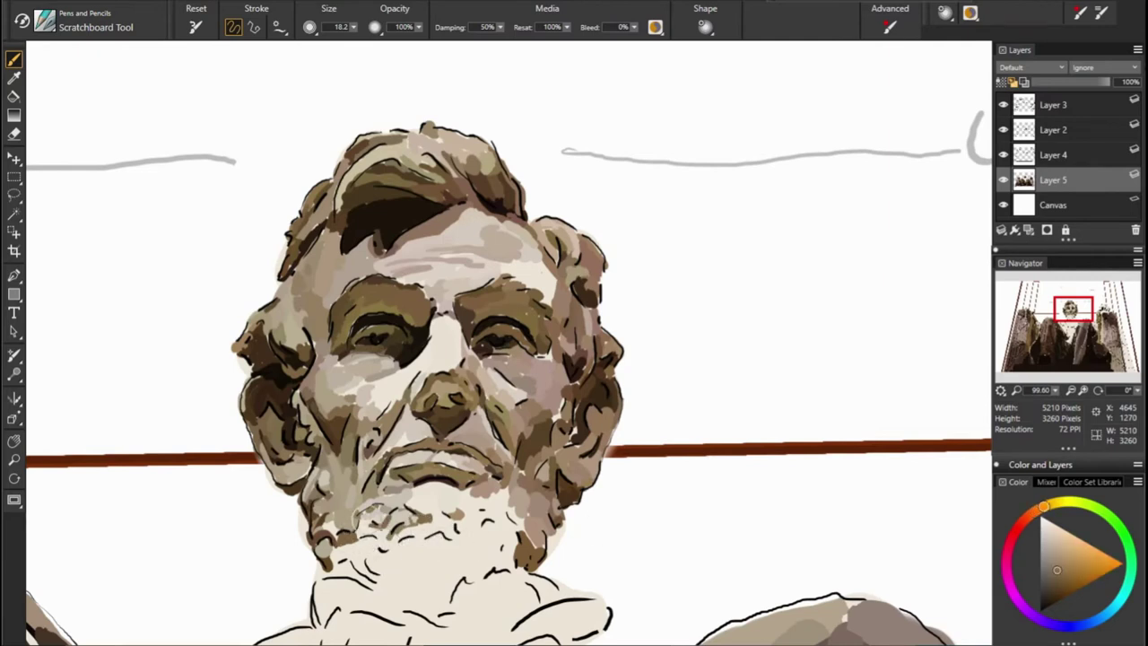
{"action": "mouse_move", "coordinate": [348, 506]}
{"action": "left_mouse_down"}
{"action": "mouse_move", "coordinate": [380, 531]}
{"action": "mouse_move", "coordinate": [372, 543]}
{"action": "left_mouse_up"}
{"action": "left_click", "coordinate": [453, 531], "text": "alt"}
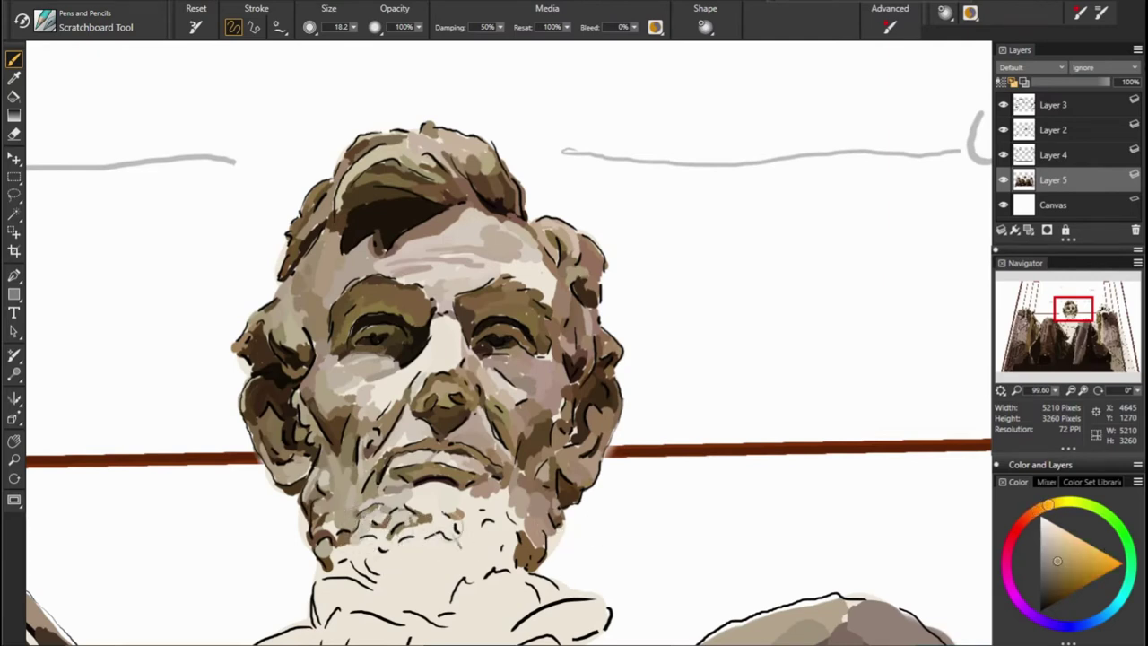
Paint dark orange-brown strokes beneath the chin and into the beard
{"action": "left_click", "coordinate": [331, 534], "text": "alt"}
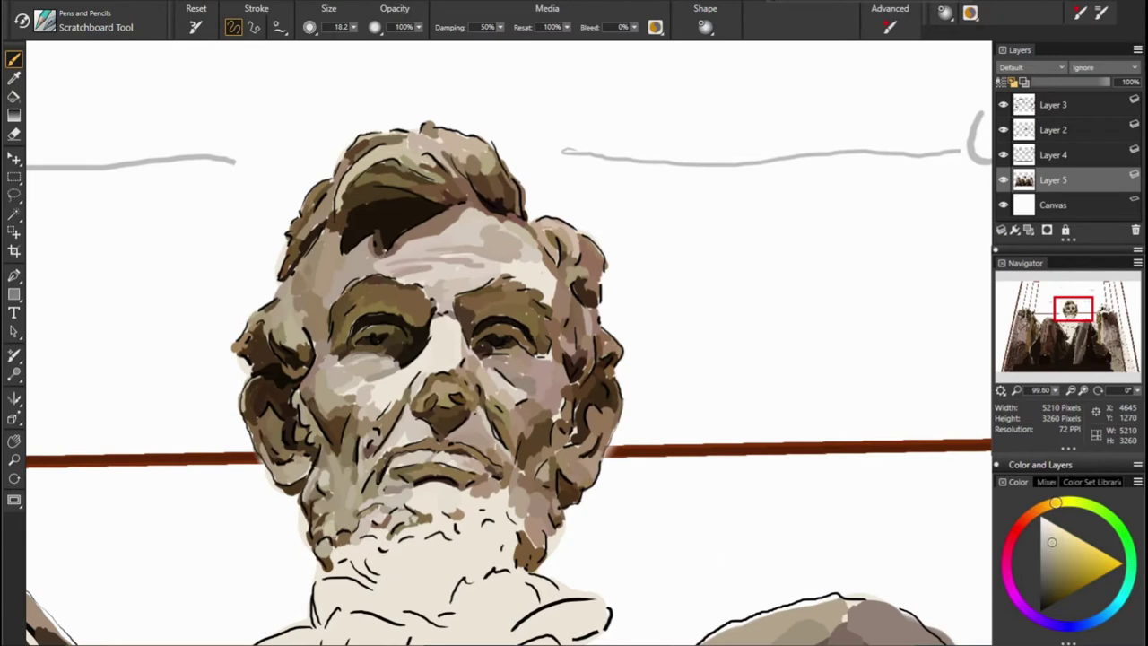
{"action": "left_click", "coordinate": [326, 541], "text": "alt"}
{"action": "left_click", "coordinate": [368, 573], "text": "alt"}
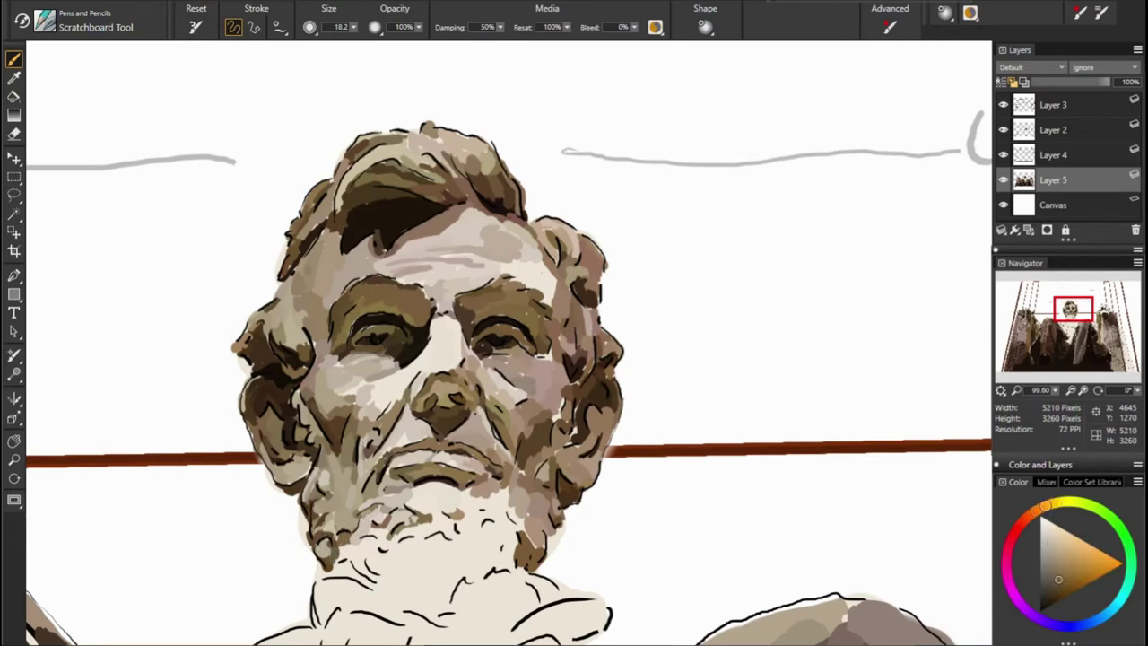
{"action": "left_click", "coordinate": [346, 542], "text": "alt"}
{"action": "mouse_move", "coordinate": [343, 571]}
{"action": "left_mouse_down"}
{"action": "mouse_move", "coordinate": [376, 587]}
{"action": "mouse_move", "coordinate": [352, 536]}
{"action": "mouse_move", "coordinate": [359, 565]}
{"action": "left_mouse_up"}
{"action": "left_click", "coordinate": [368, 579], "text": "alt"}
{"action": "left_click", "coordinate": [394, 547], "text": "alt"}
Add dark brown strokes in the beard, then sample a lighter tan tone
{"action": "left_click", "coordinate": [354, 547], "text": "alt"}
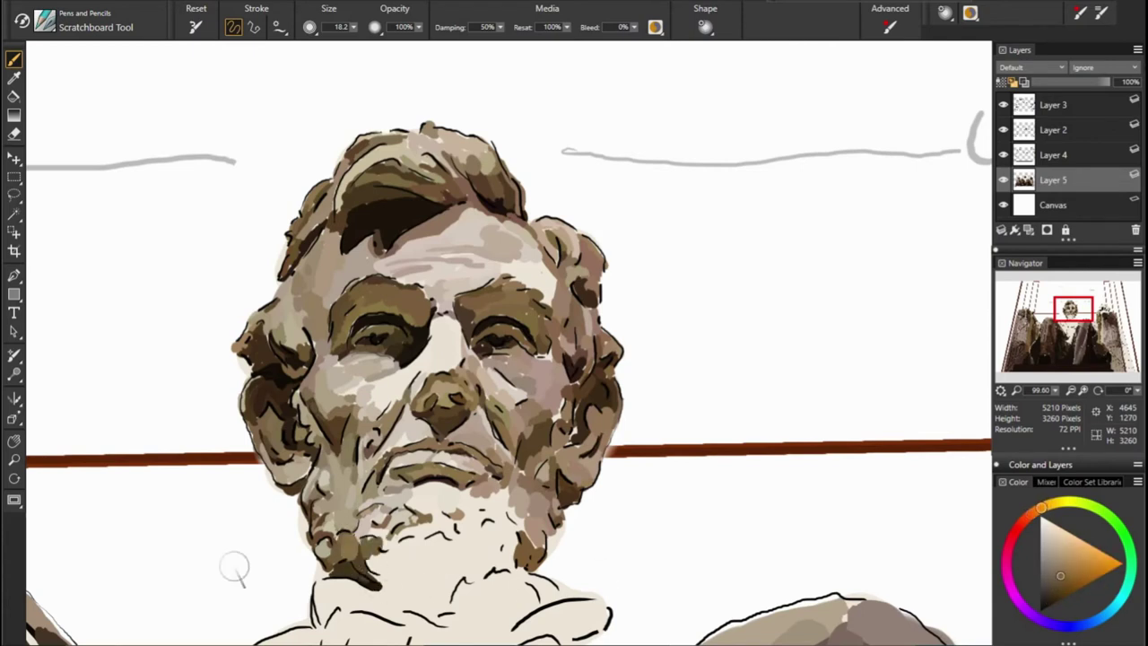
{"action": "left_click", "coordinate": [383, 550], "text": "alt"}
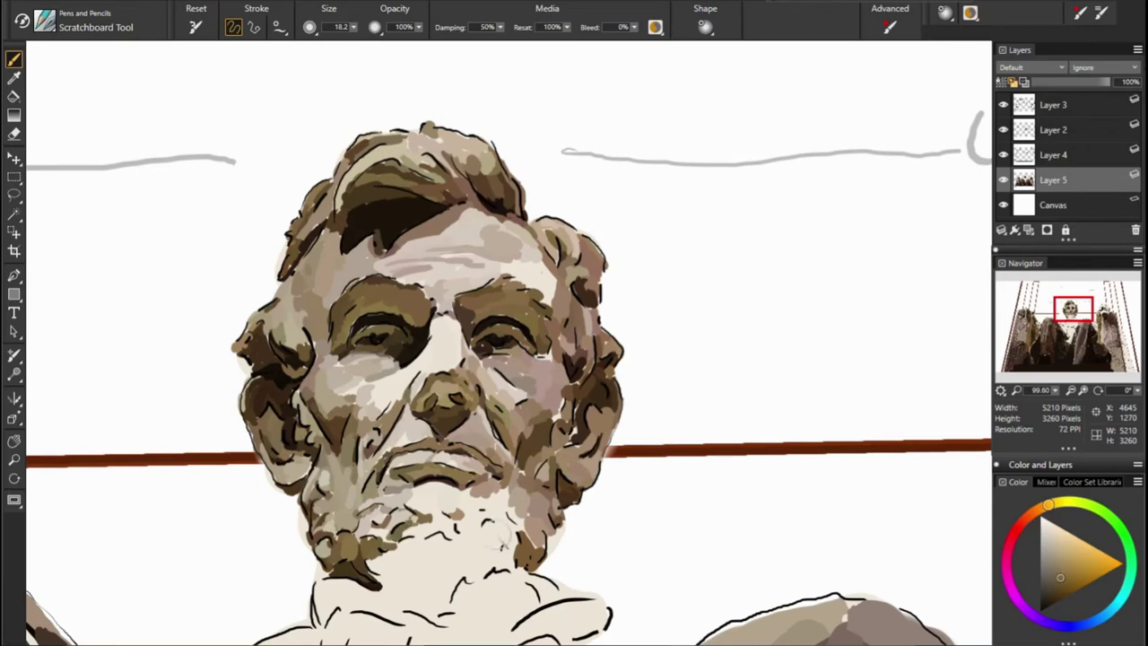
{"action": "left_click", "coordinate": [425, 545], "text": "alt"}
{"action": "left_click", "coordinate": [369, 538], "text": "alt"}
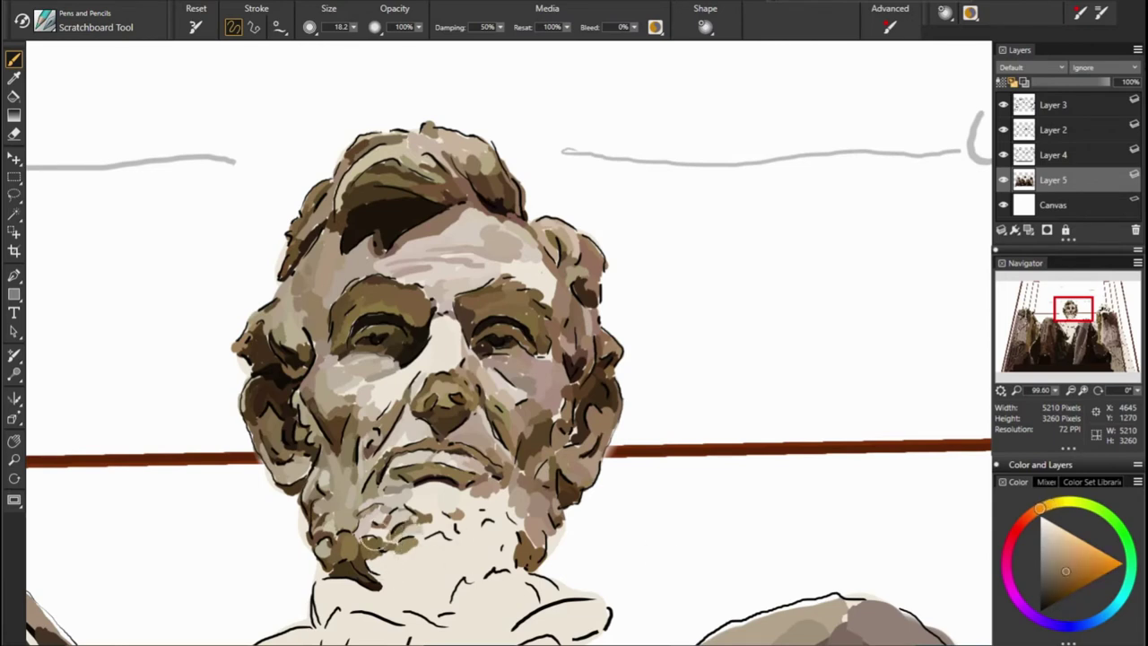
{"action": "left_click", "coordinate": [380, 536], "text": "alt"}
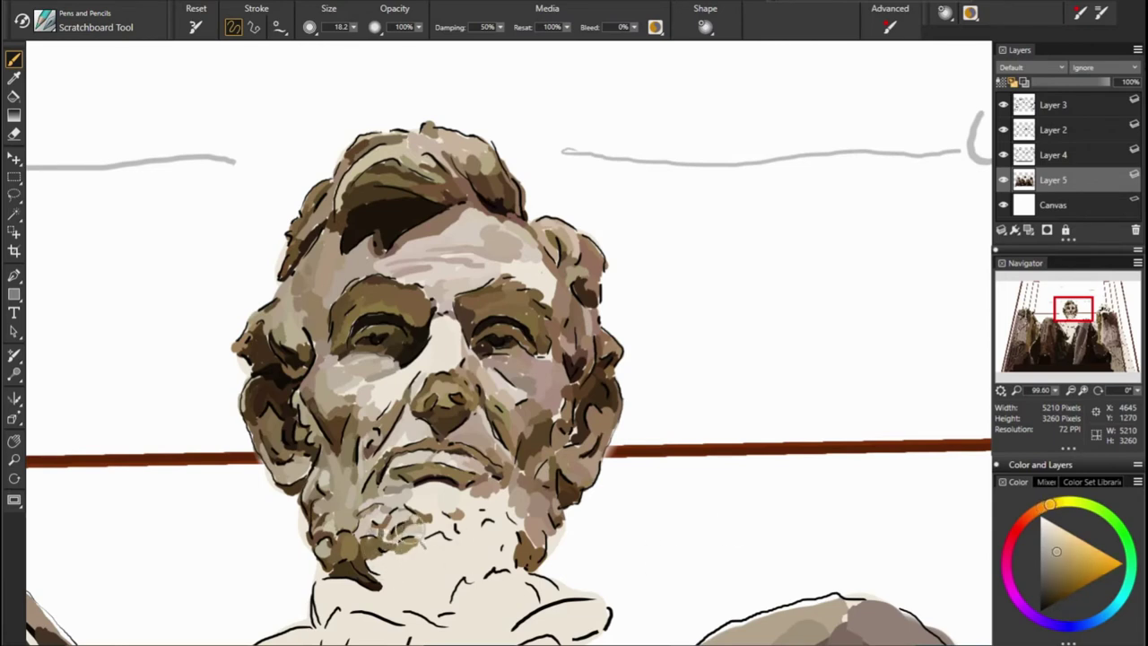
{"action": "left_click", "coordinate": [384, 532], "text": "alt"}
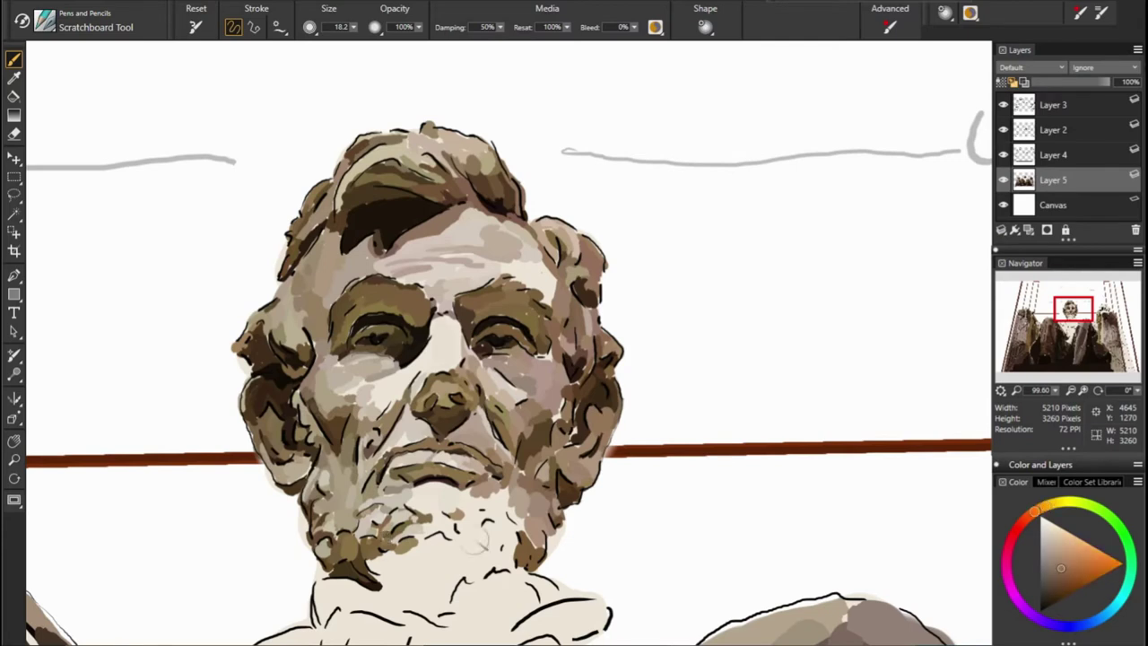
{"action": "left_click", "coordinate": [381, 531], "text": "alt"}
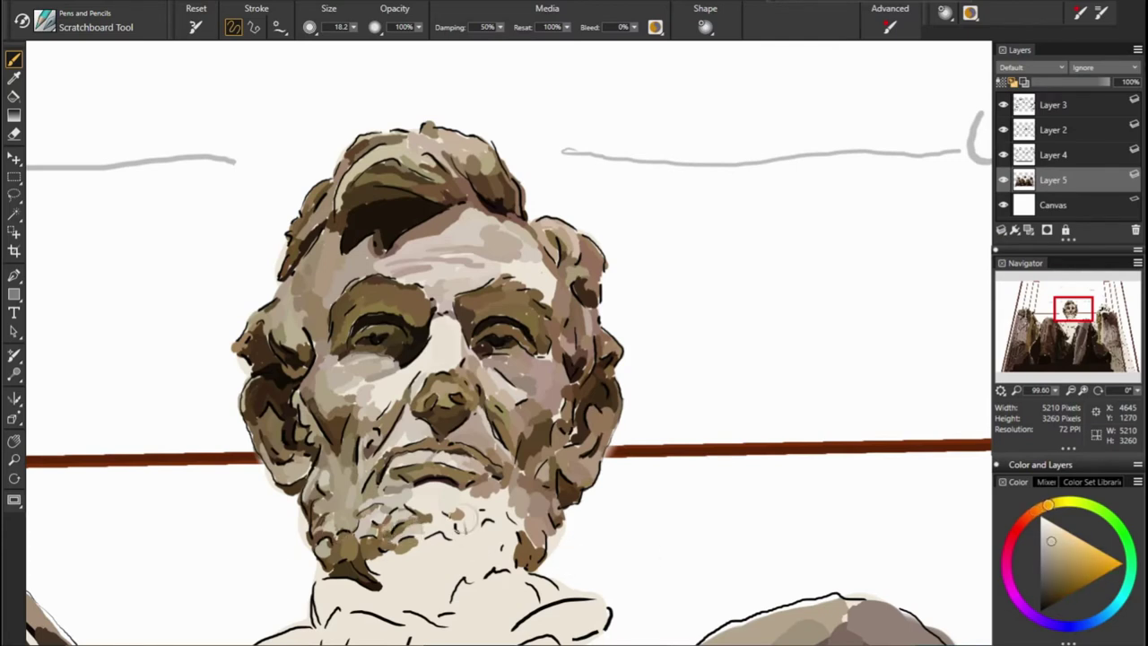
{"action": "left_click", "coordinate": [406, 508], "text": "alt"}
{"action": "left_click", "coordinate": [437, 529], "text": "alt"}
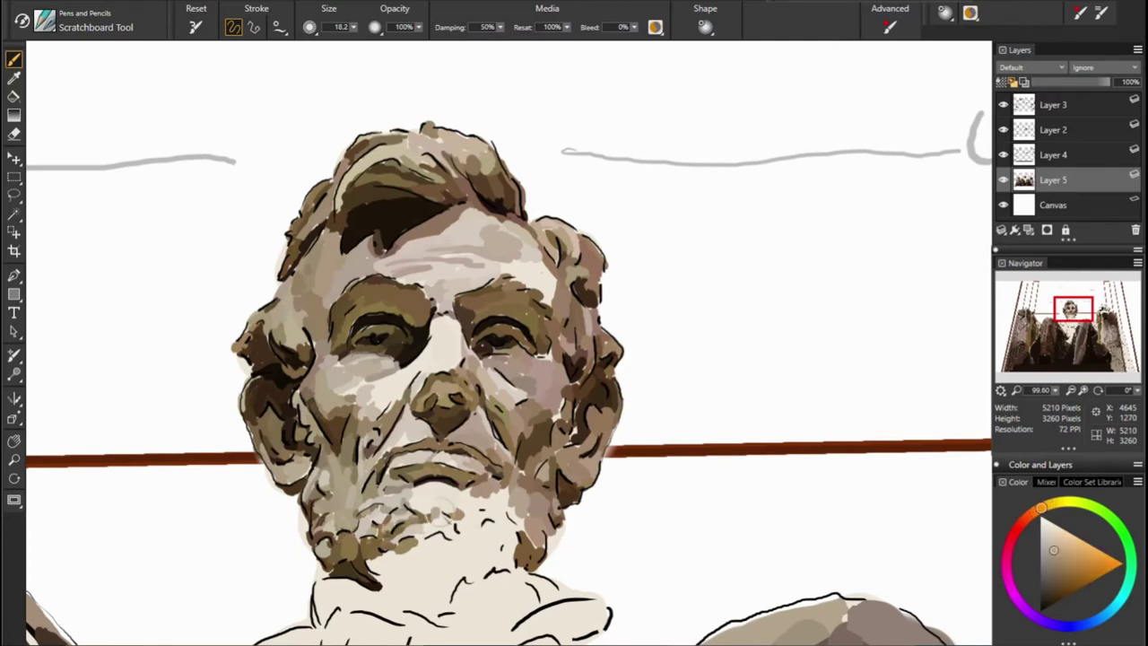
Paint light tan across the lower beard, then darken it with brown strokes
{"action": "left_click", "coordinate": [426, 565], "text": "alt"}
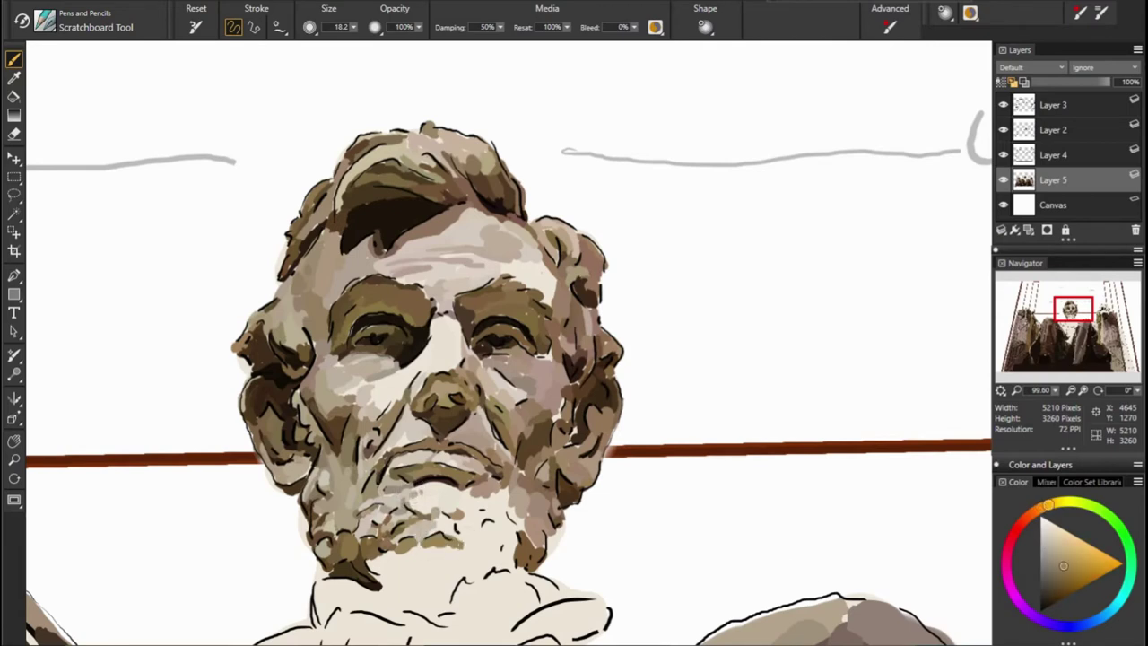
{"action": "mouse_move", "coordinate": [386, 557]}
{"action": "left_mouse_down"}
{"action": "mouse_move", "coordinate": [410, 568]}
{"action": "mouse_move", "coordinate": [375, 558]}
{"action": "left_mouse_up"}
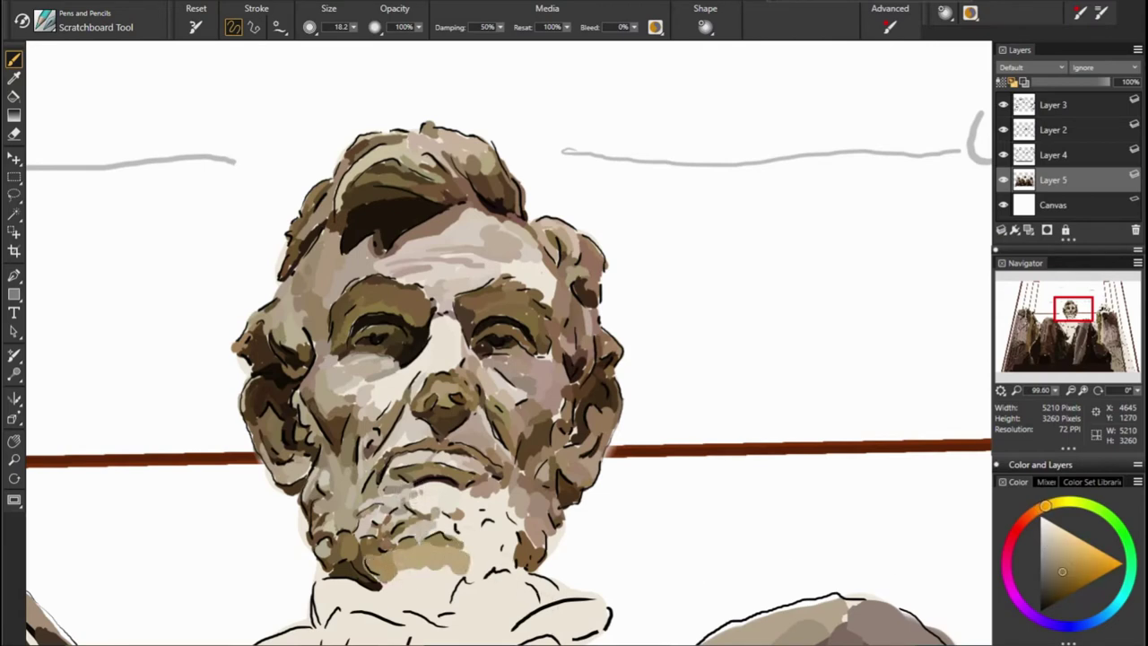
{"action": "mouse_move", "coordinate": [418, 592]}
{"action": "left_mouse_down"}
{"action": "mouse_move", "coordinate": [385, 567]}
{"action": "mouse_move", "coordinate": [485, 584]}
{"action": "left_mouse_up"}
{"action": "left_click", "coordinate": [449, 585], "text": "alt"}
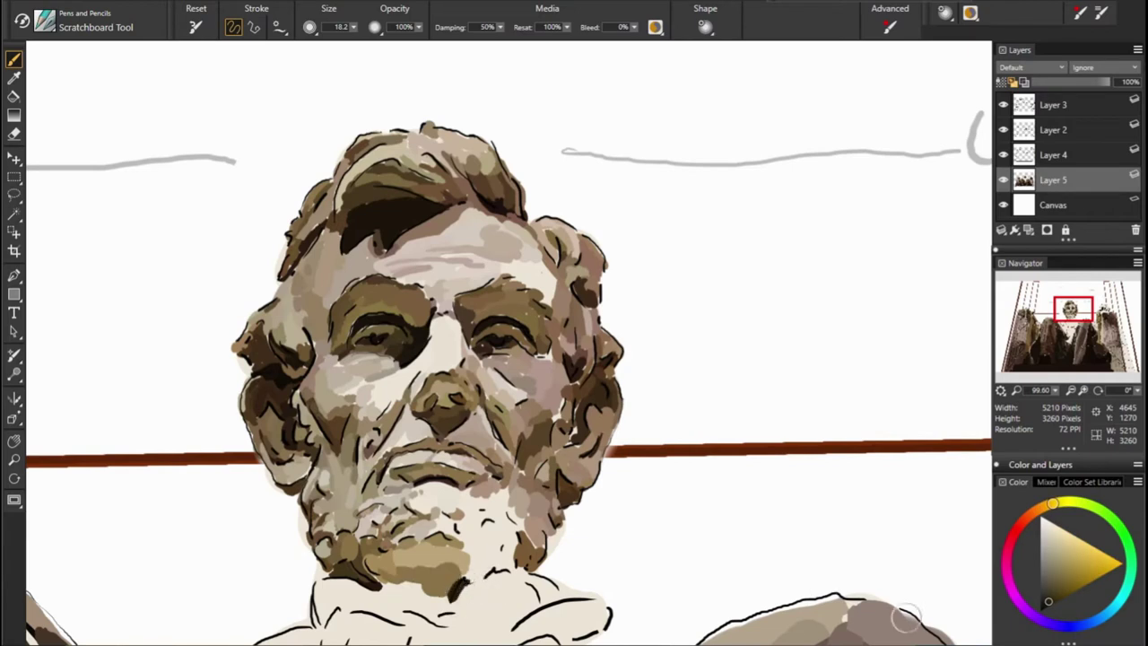
Paint yellow-orange brown strokes on the beard's right side and dab a darker spot
{"action": "left_click", "coordinate": [507, 570], "text": "alt"}
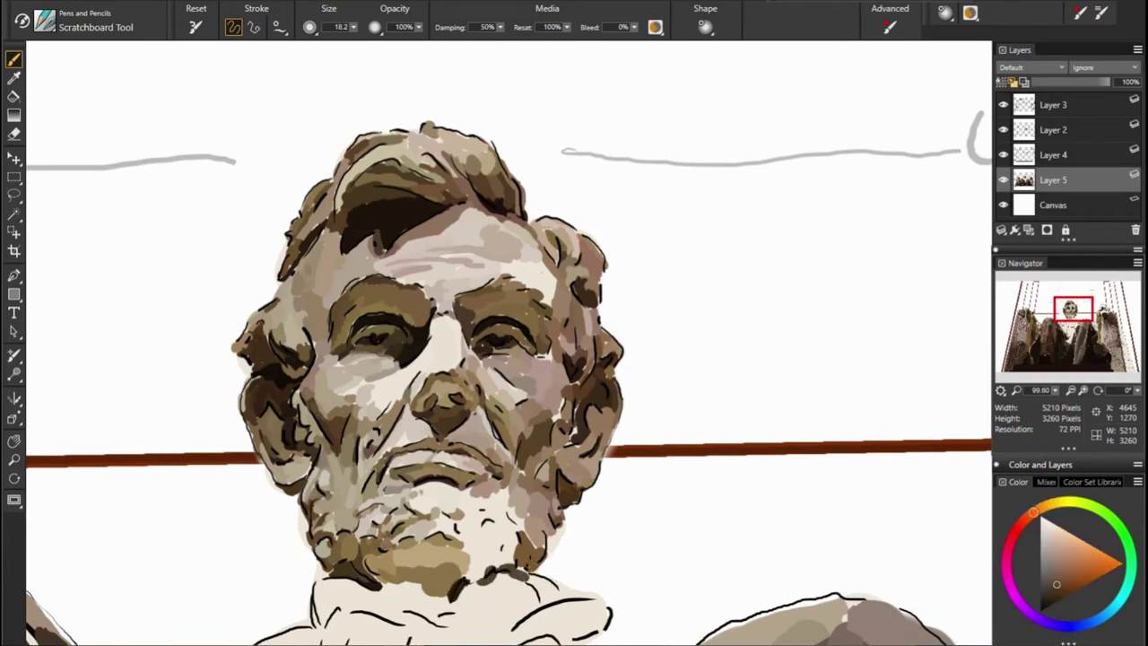
{"action": "left_click", "coordinate": [521, 567], "text": "alt"}
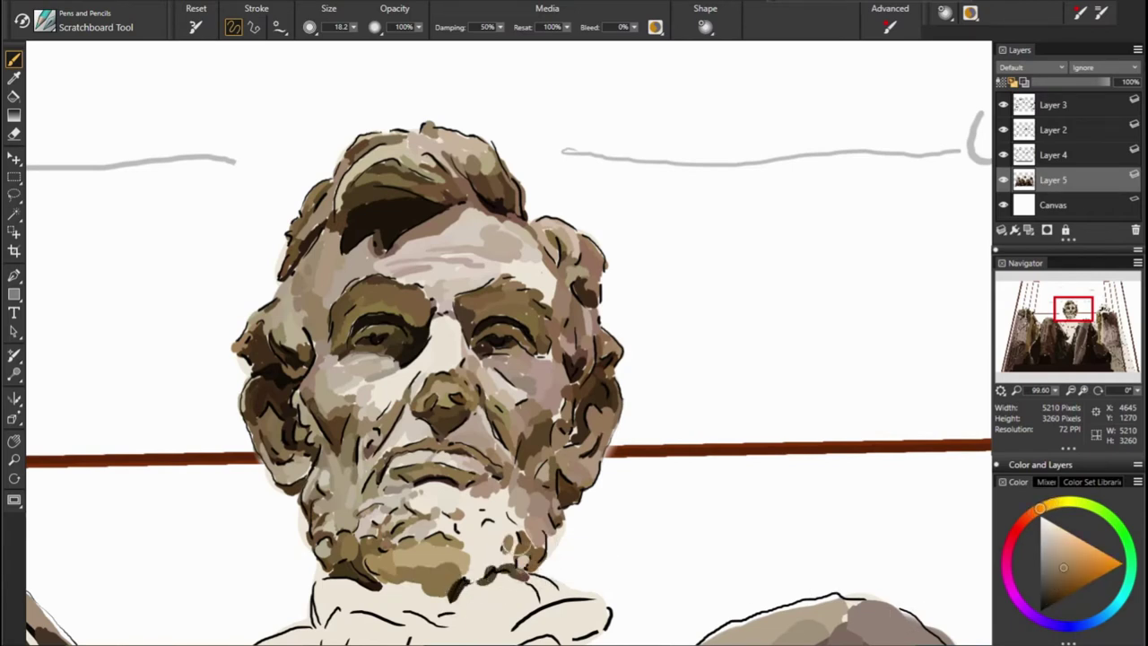
{"action": "mouse_move", "coordinate": [521, 539]}
{"action": "left_mouse_down"}
{"action": "mouse_move", "coordinate": [489, 549]}
{"action": "mouse_move", "coordinate": [511, 570]}
{"action": "mouse_move", "coordinate": [497, 558]}
{"action": "mouse_move", "coordinate": [513, 558]}
{"action": "mouse_move", "coordinate": [495, 563]}
{"action": "left_mouse_up"}
{"action": "left_click", "coordinate": [539, 574], "text": "alt"}
{"action": "left_click", "coordinate": [485, 567], "text": "alt"}
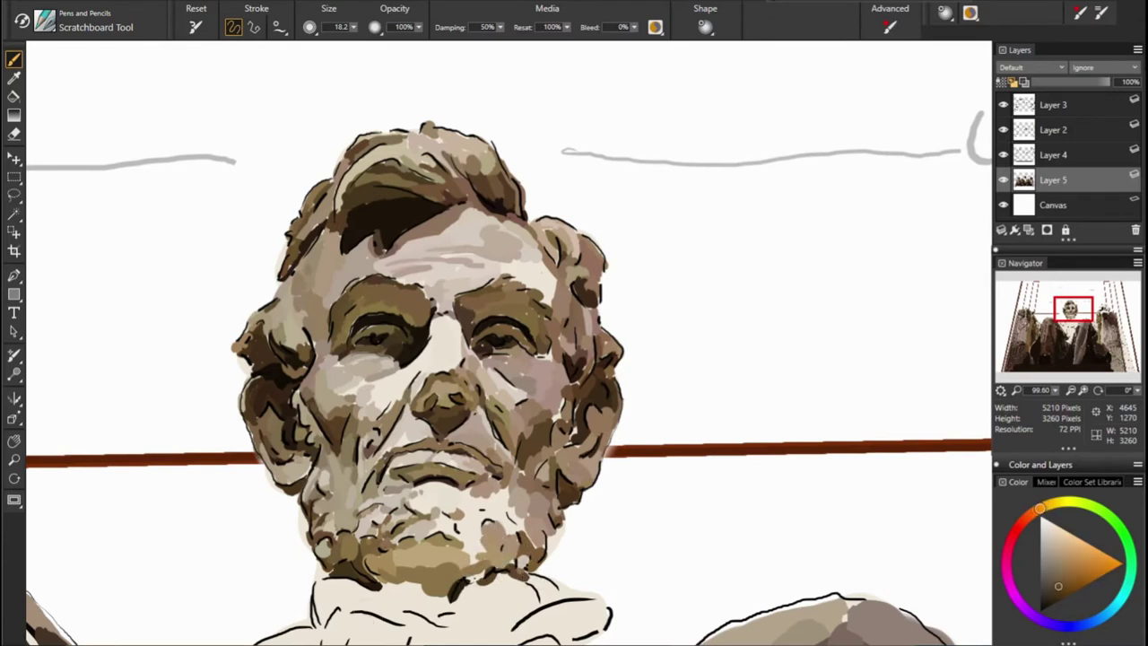
{"action": "left_click", "coordinate": [479, 556], "text": "alt"}
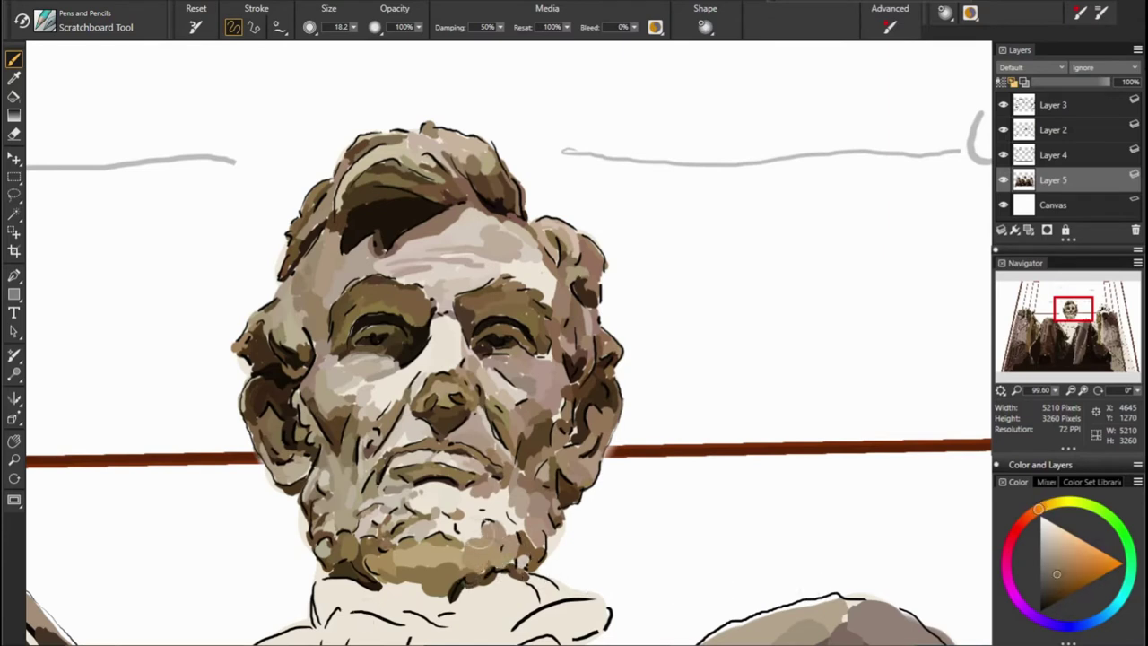
{"action": "left_click", "coordinate": [469, 535]}
Sample lighter, reddish-brown and brown-orange colours from the beard
{"action": "left_click", "coordinate": [476, 546], "text": "alt"}
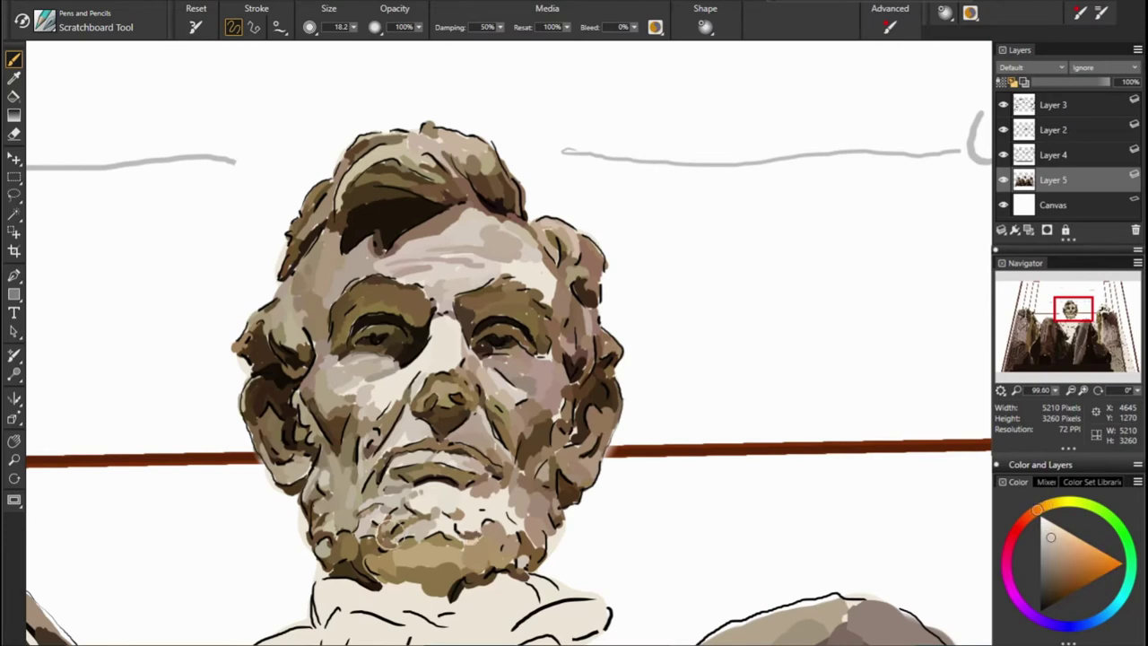
{"action": "left_click", "coordinate": [471, 527], "text": "alt"}
{"action": "left_click", "coordinate": [506, 541], "text": "alt"}
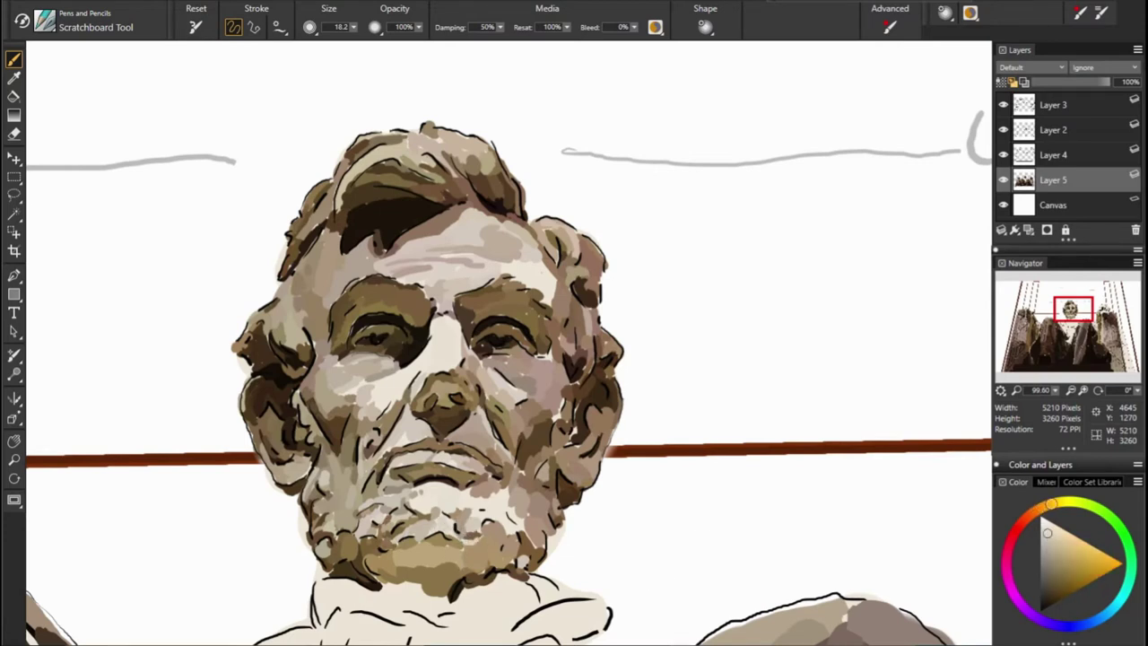
{"action": "left_click", "coordinate": [486, 516], "text": "alt"}
{"action": "left_click", "coordinate": [566, 527], "text": "alt"}
{"action": "left_click", "coordinate": [490, 511], "text": "alt"}
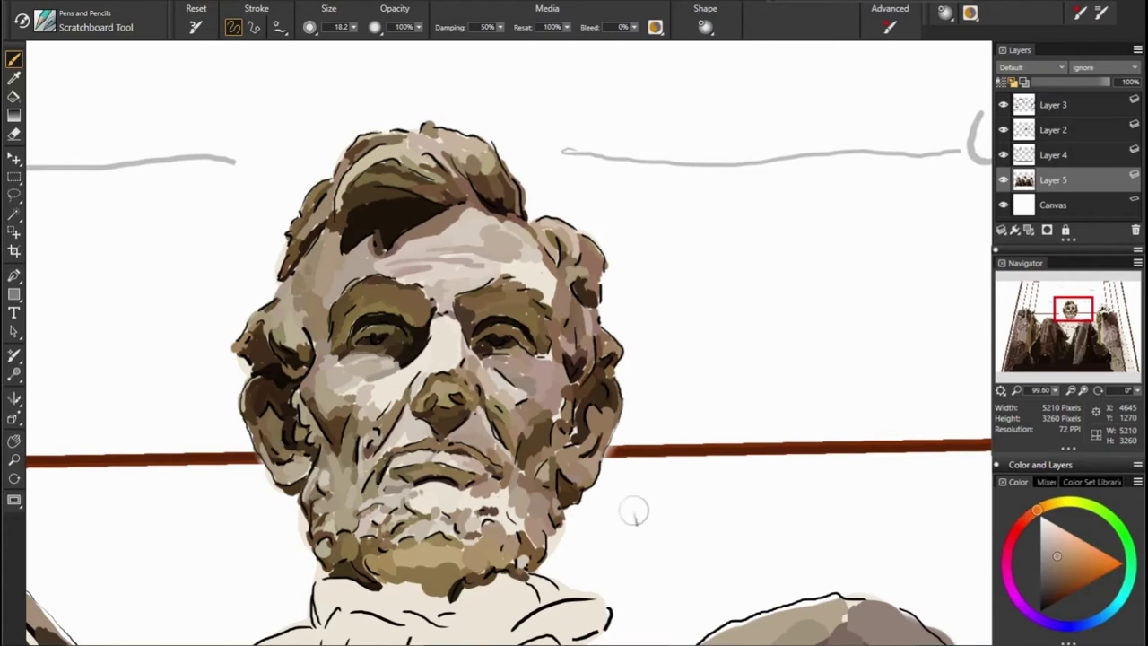
{"action": "left_click", "coordinate": [502, 512], "text": "alt"}
{"action": "left_click", "coordinate": [525, 524], "text": "alt"}
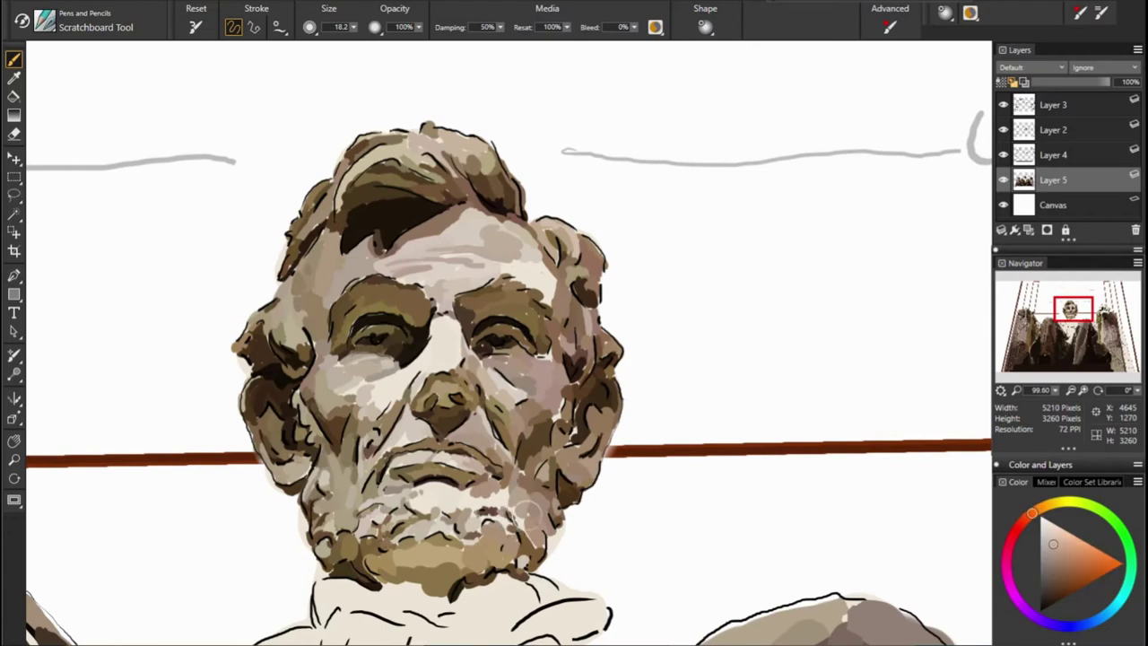
{"action": "left_click", "coordinate": [509, 508], "text": "alt"}
{"action": "left_click", "coordinate": [498, 499], "text": "alt"}
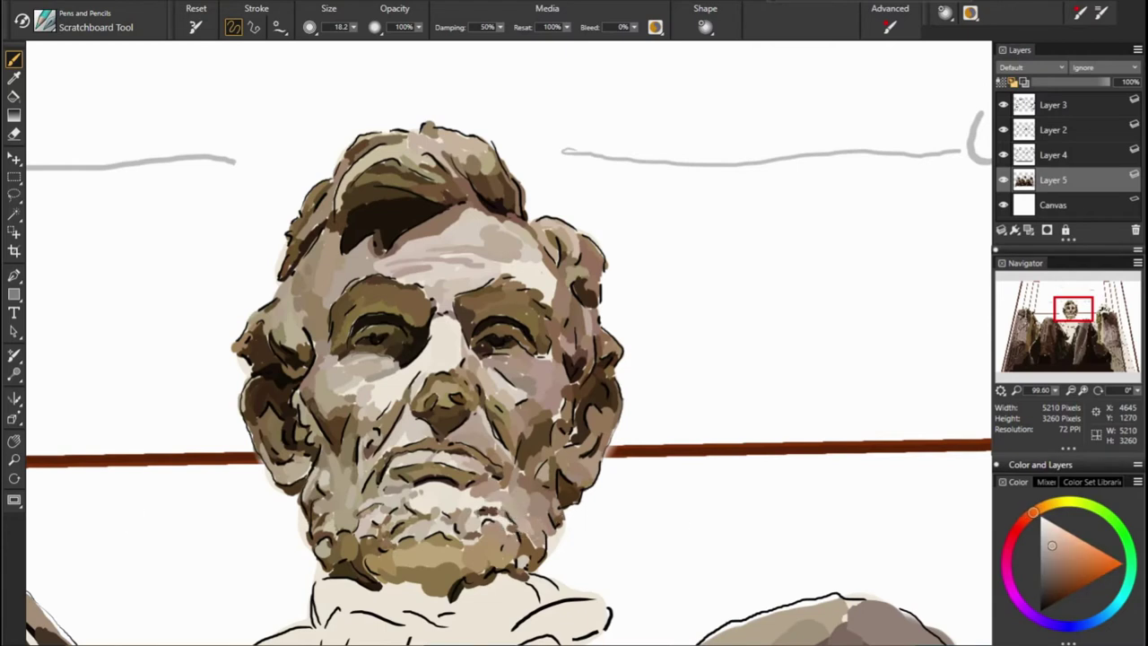
Compare lighter and darker beard shades, then adjust and pick a new paint colour
{"action": "left_click", "coordinate": [471, 520], "text": "alt"}
{"action": "left_click", "coordinate": [543, 497], "text": "alt"}
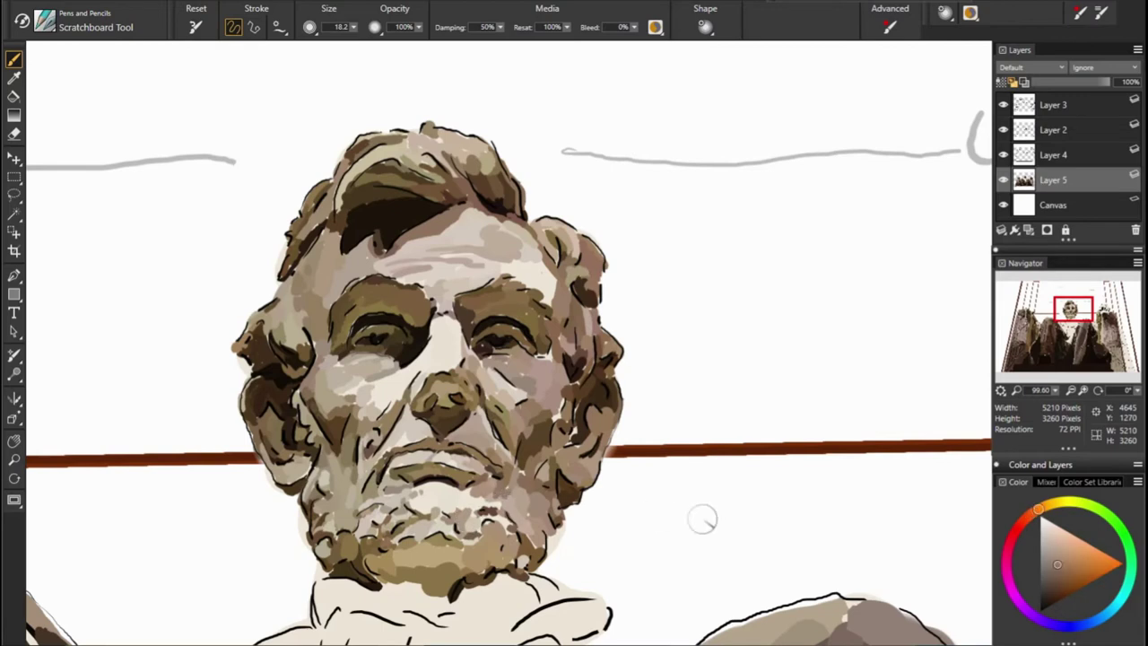
{"action": "left_click", "coordinate": [494, 506], "text": "alt"}
{"action": "left_click", "coordinate": [479, 484], "text": "alt"}
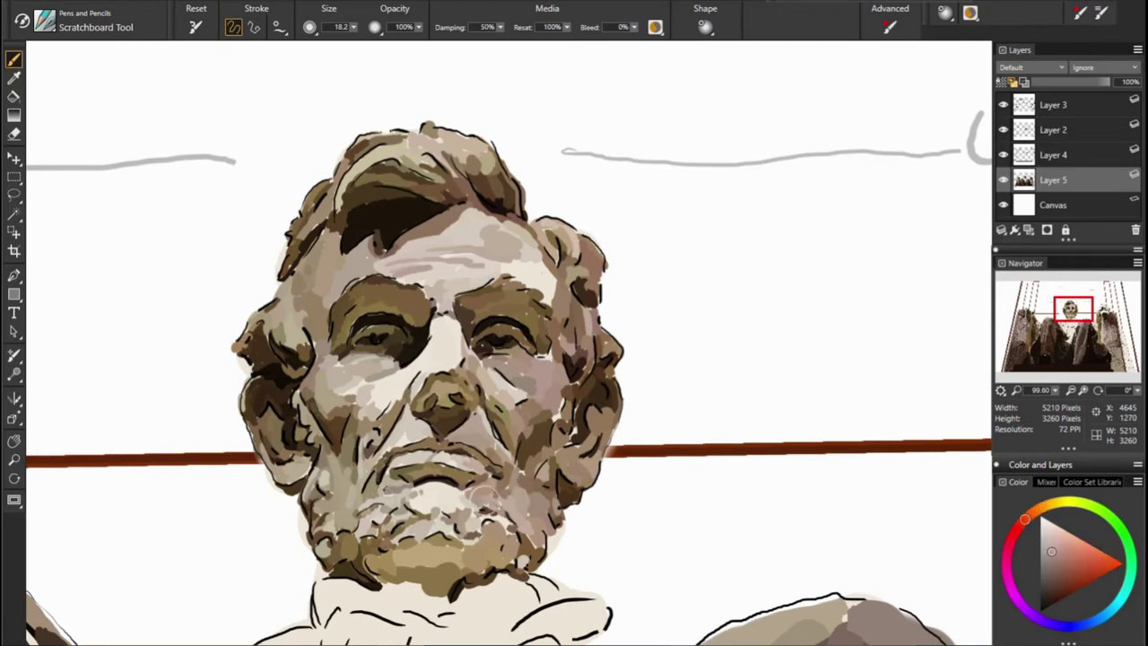
{"action": "left_click", "coordinate": [536, 493], "text": "alt"}
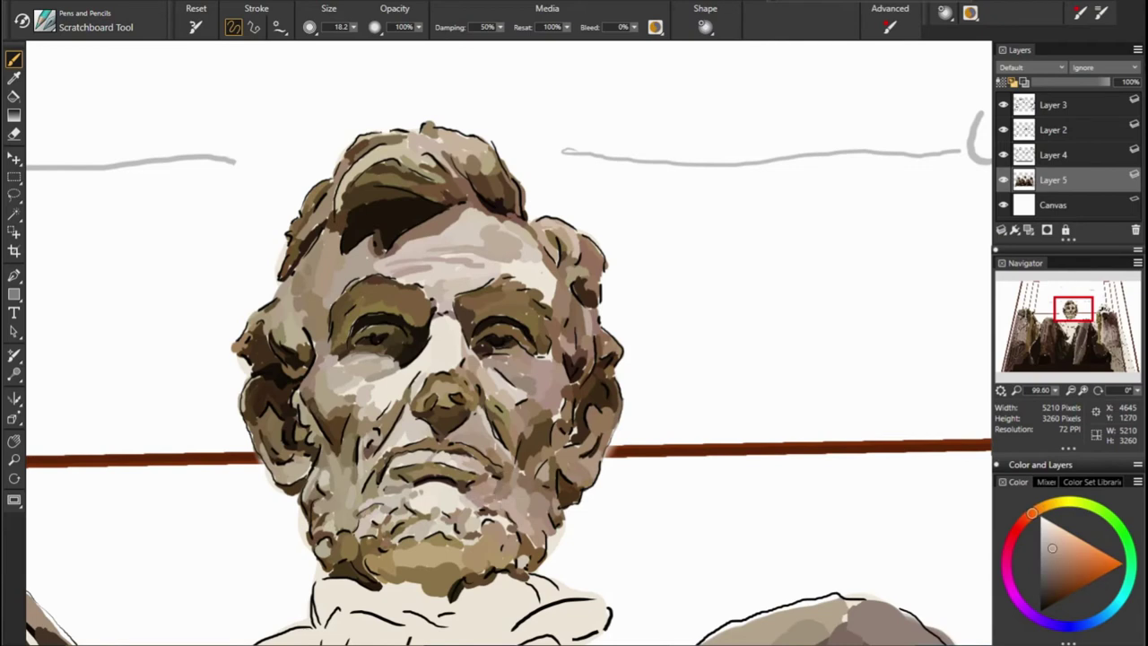
{"action": "left_click", "coordinate": [539, 505], "text": "alt"}
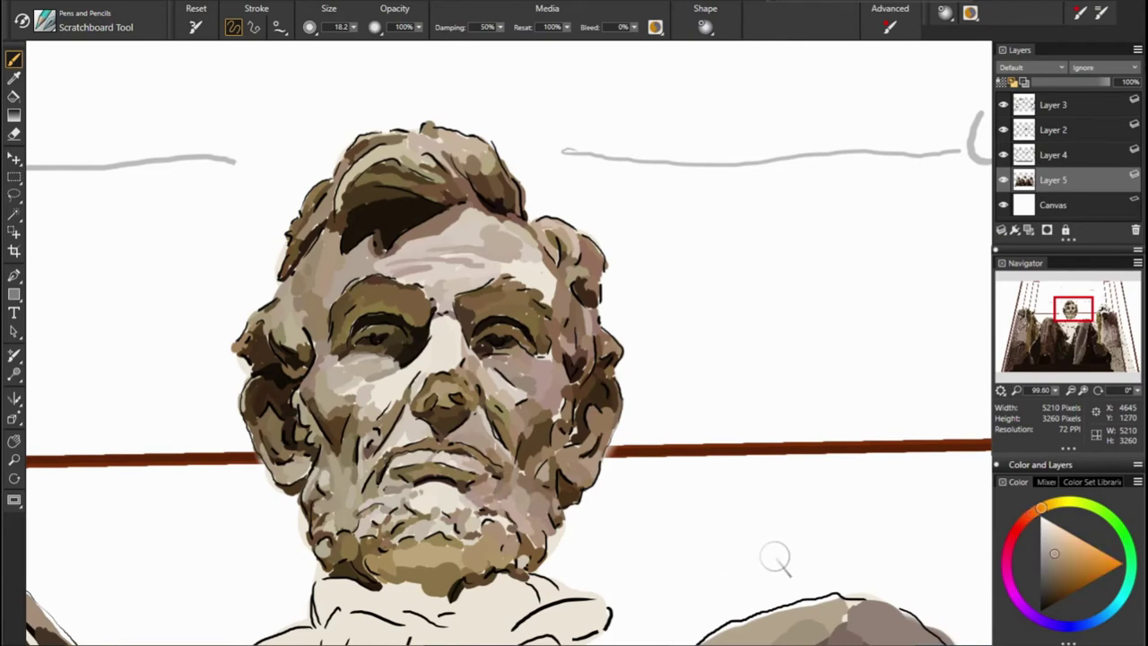
{"action": "left_click", "coordinate": [1055, 571]}
{"action": "left_click", "coordinate": [622, 502], "text": "alt"}
{"action": "left_click", "coordinate": [417, 562], "text": "alt"}
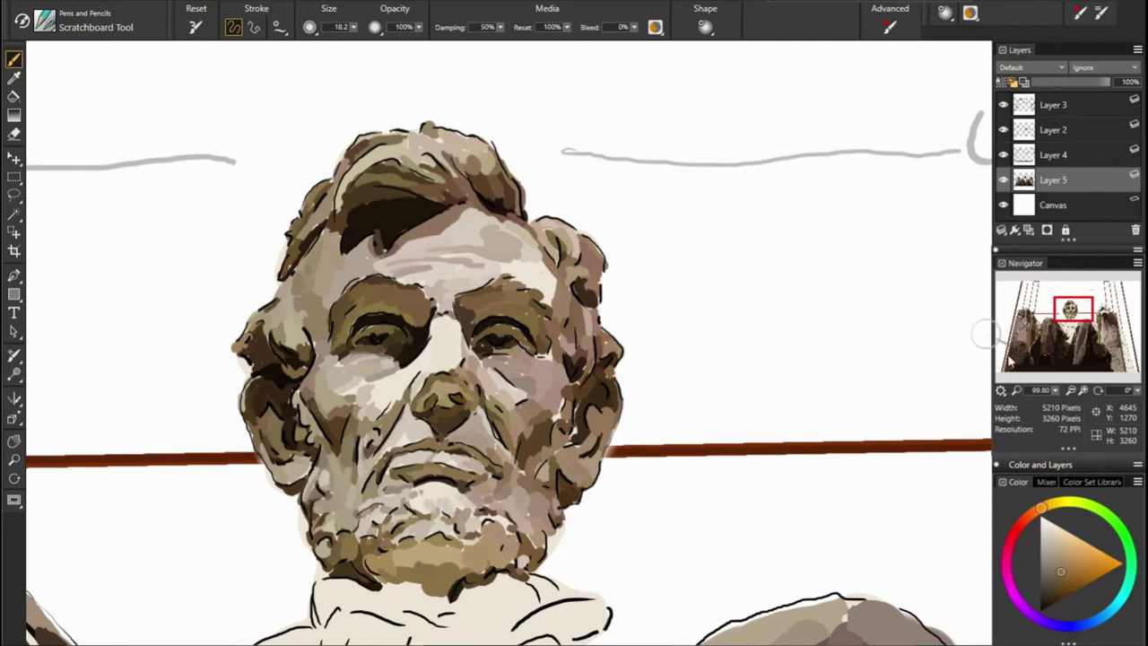
{"action": "scroll", "coordinate": [75, 218], "scroll_direction": "down", "scroll_amount": 3}
Paint a dark stroke along the collar edge and dab light brown below the beard
{"action": "scroll", "coordinate": [75, 218], "scroll_direction": "down", "scroll_amount": 3}
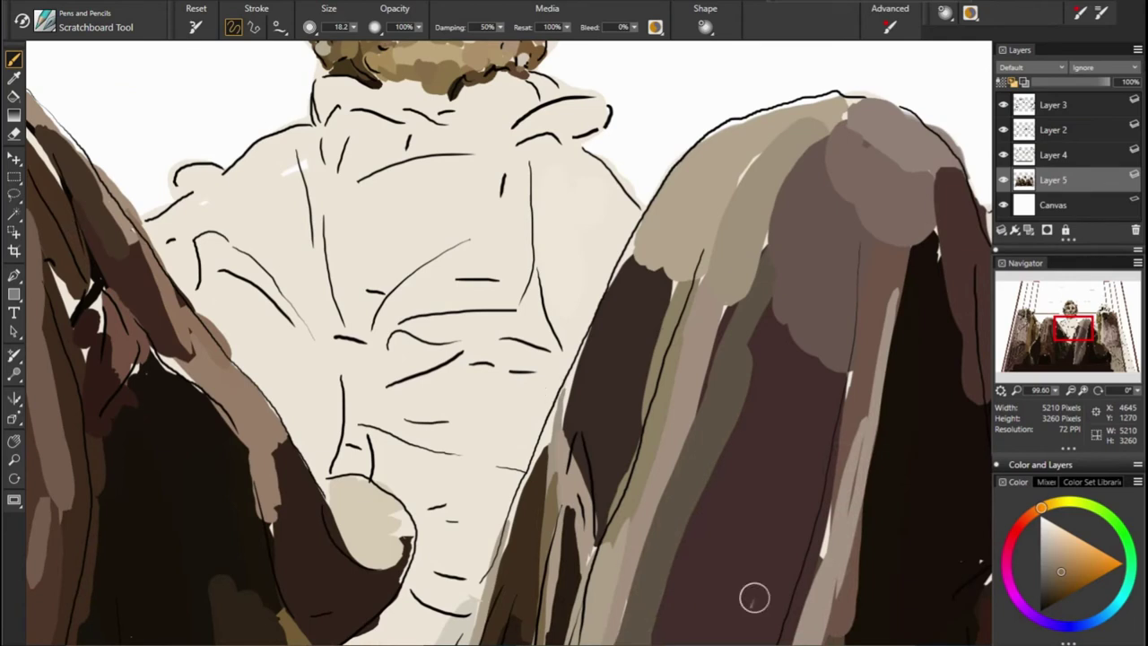
{"action": "left_click", "coordinate": [755, 597], "text": "alt"}
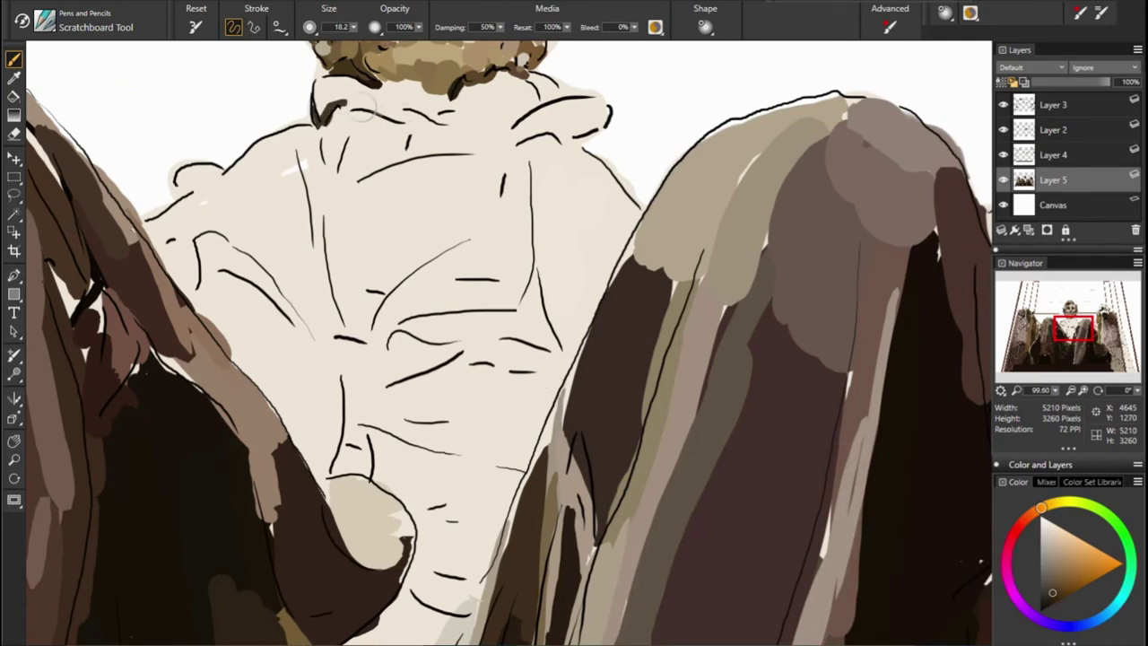
{"action": "left_click_drag", "start_coordinate": [332, 114], "coordinate": [445, 114]}
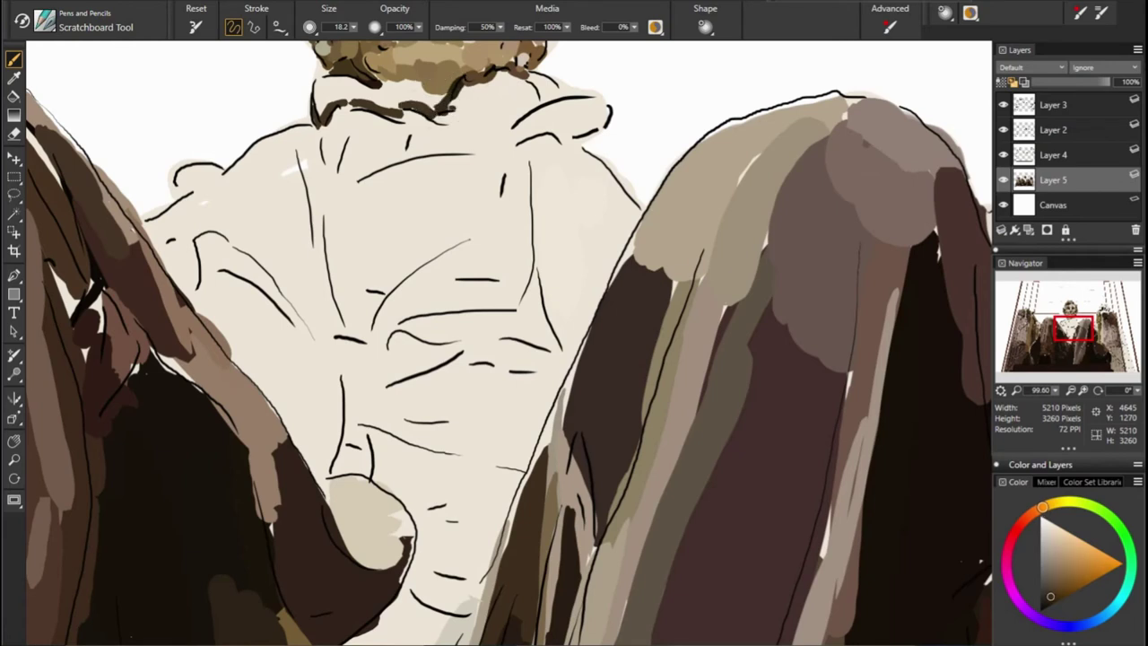
{"action": "left_click", "coordinate": [470, 99], "text": "alt"}
{"action": "left_click_drag", "start_coordinate": [467, 104], "coordinate": [491, 79]}
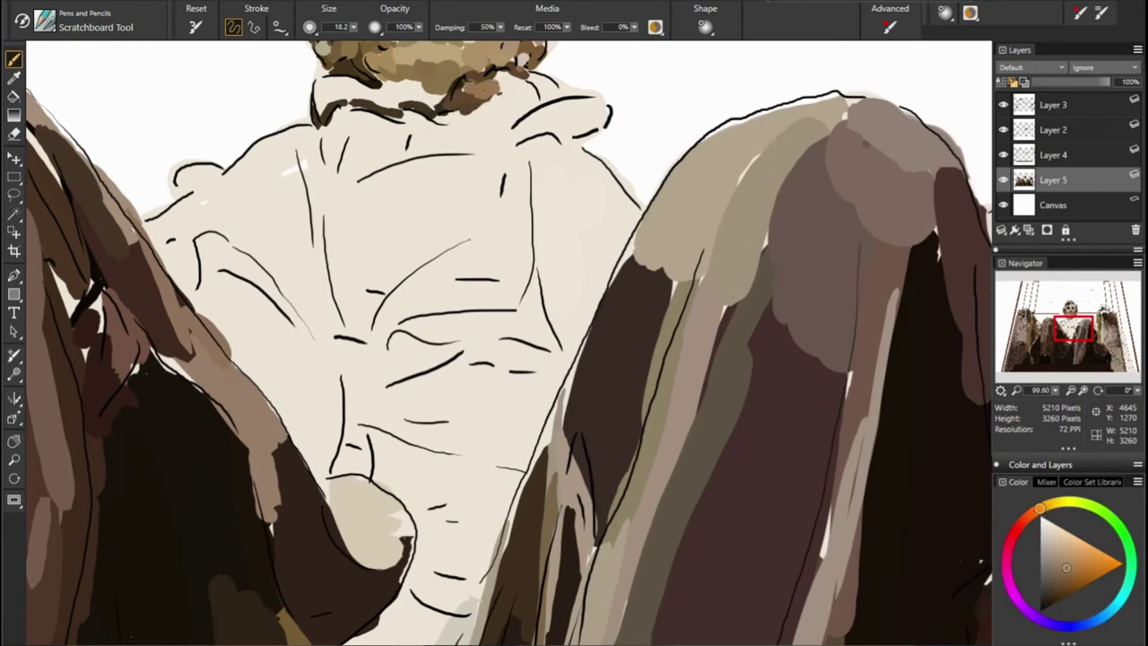
Sample the collar's greyish cream and dab it over the collar under the beard
{"action": "left_click", "coordinate": [605, 102], "text": "alt"}
{"action": "left_click", "coordinate": [527, 165], "text": "alt"}
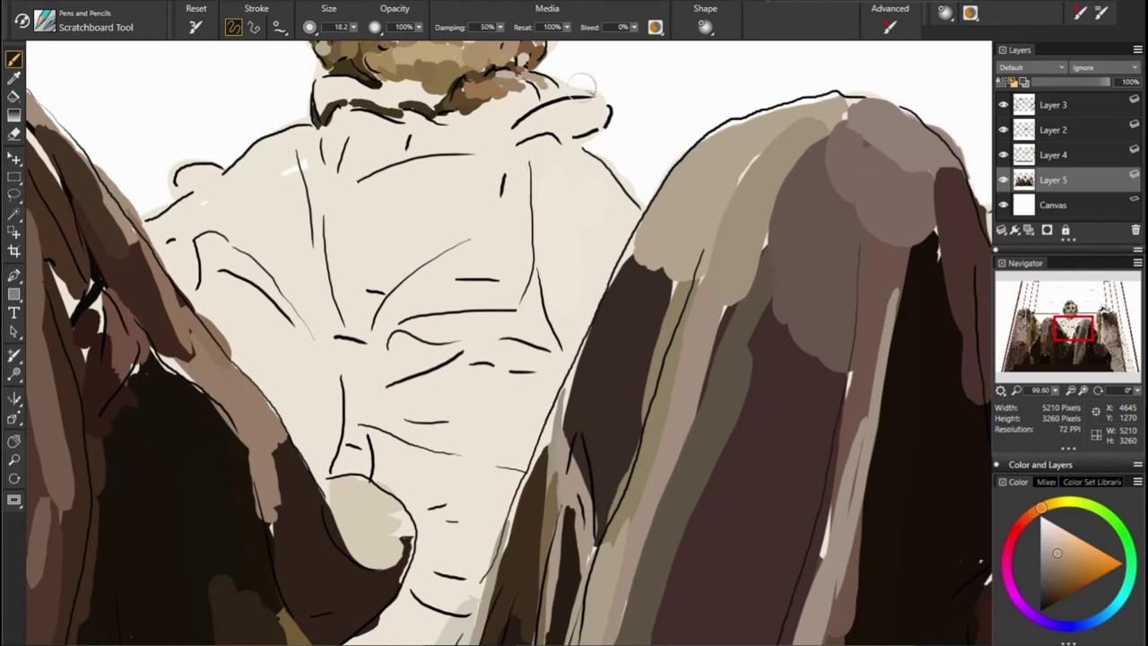
{"action": "left_click", "coordinate": [397, 125], "text": "alt"}
{"action": "mouse_move", "coordinate": [516, 113]}
{"action": "left_mouse_down"}
{"action": "mouse_move", "coordinate": [489, 126]}
{"action": "mouse_move", "coordinate": [548, 104]}
{"action": "mouse_move", "coordinate": [531, 99]}
{"action": "left_mouse_up"}
{"action": "left_click", "coordinate": [503, 122], "text": "alt"}
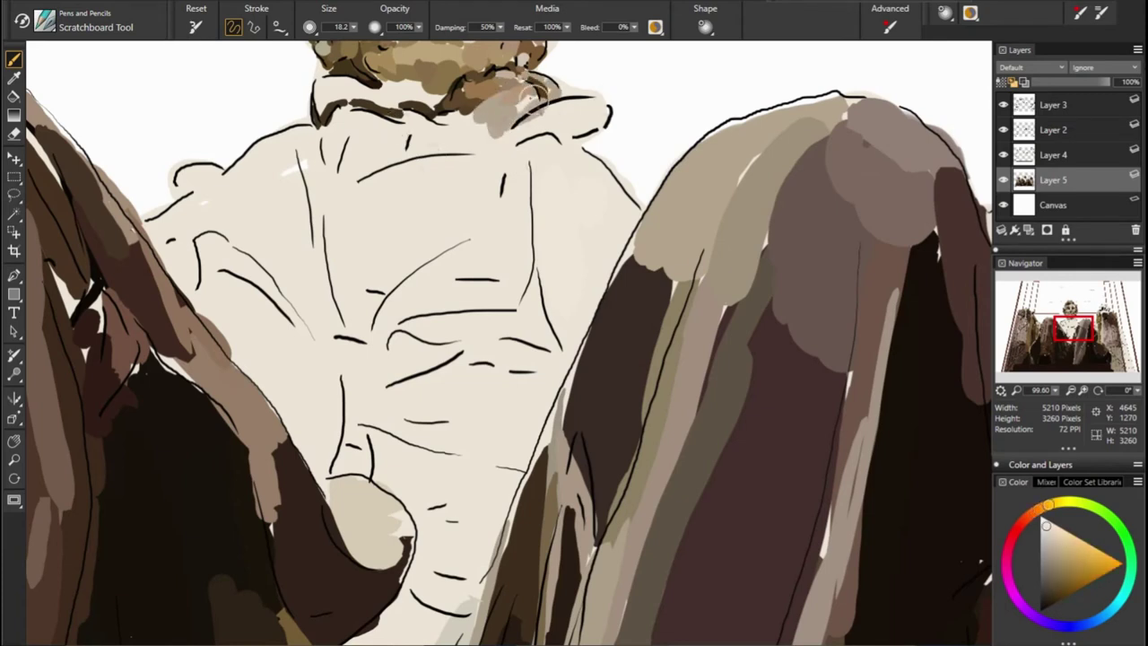
Sample tones from the hair, face and drapery, settling on a light yellow-orange tan
{"action": "left_click", "coordinate": [718, 402], "text": "alt"}
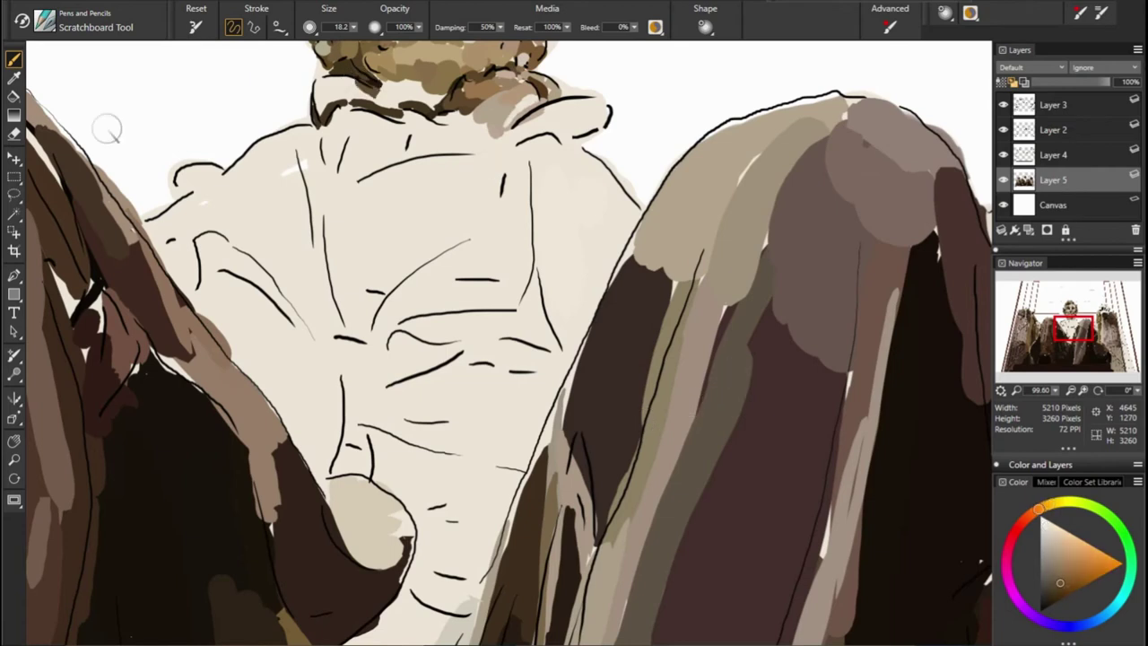
{"action": "left_click", "coordinate": [332, 94], "text": "alt"}
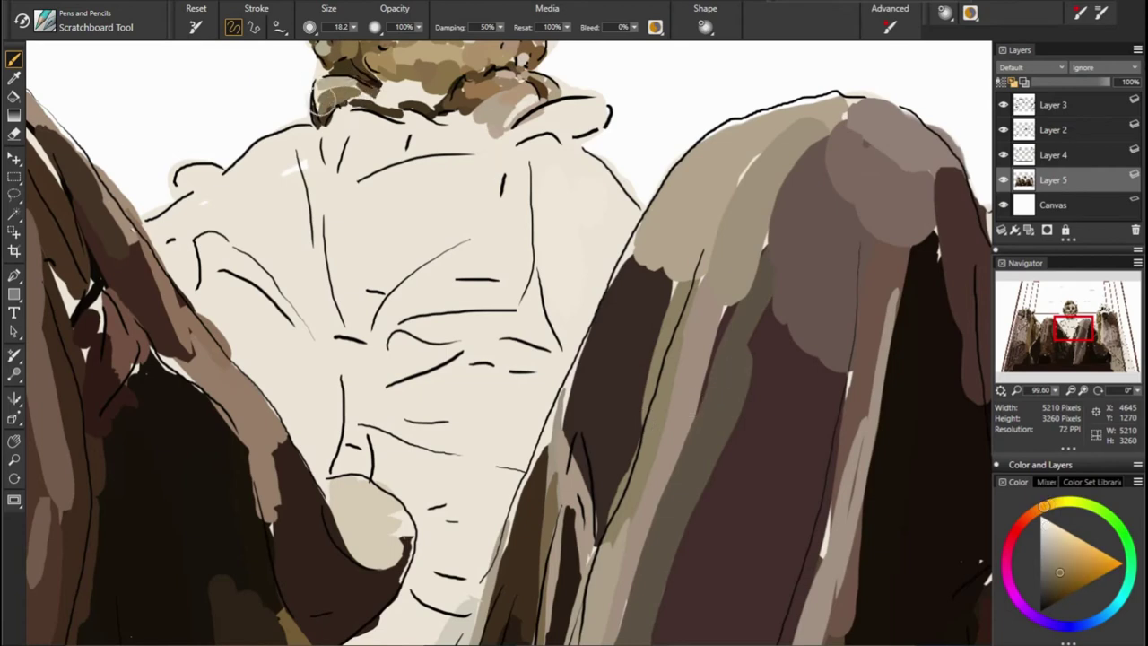
{"action": "left_click", "coordinate": [404, 208], "text": "alt"}
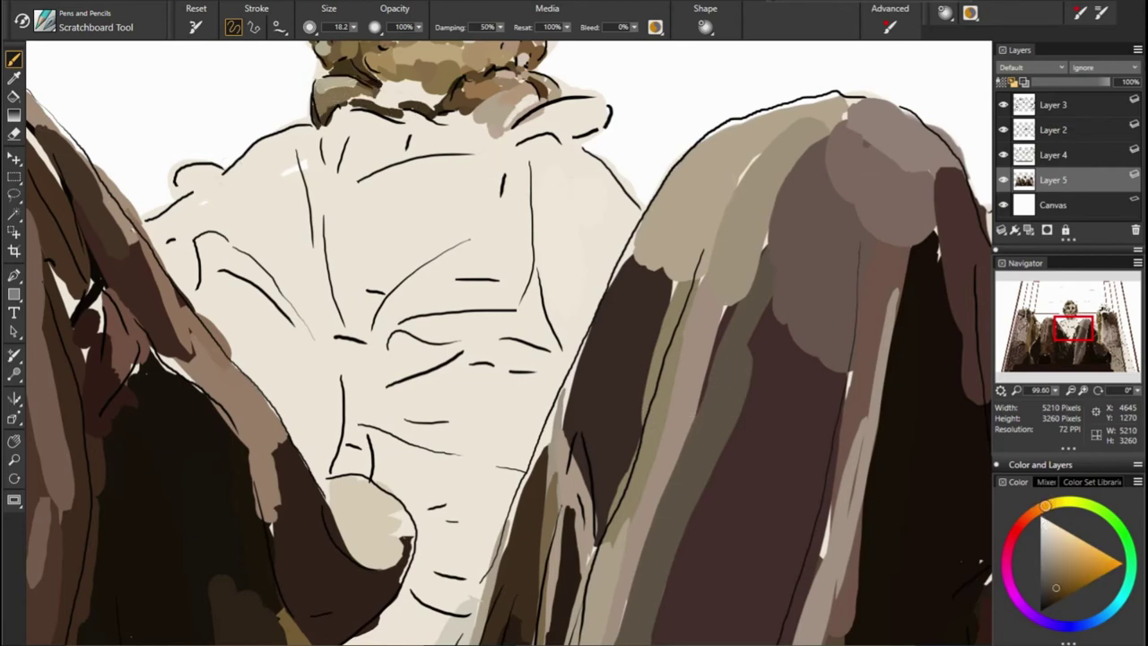
{"action": "left_click", "coordinate": [32, 128], "text": "alt"}
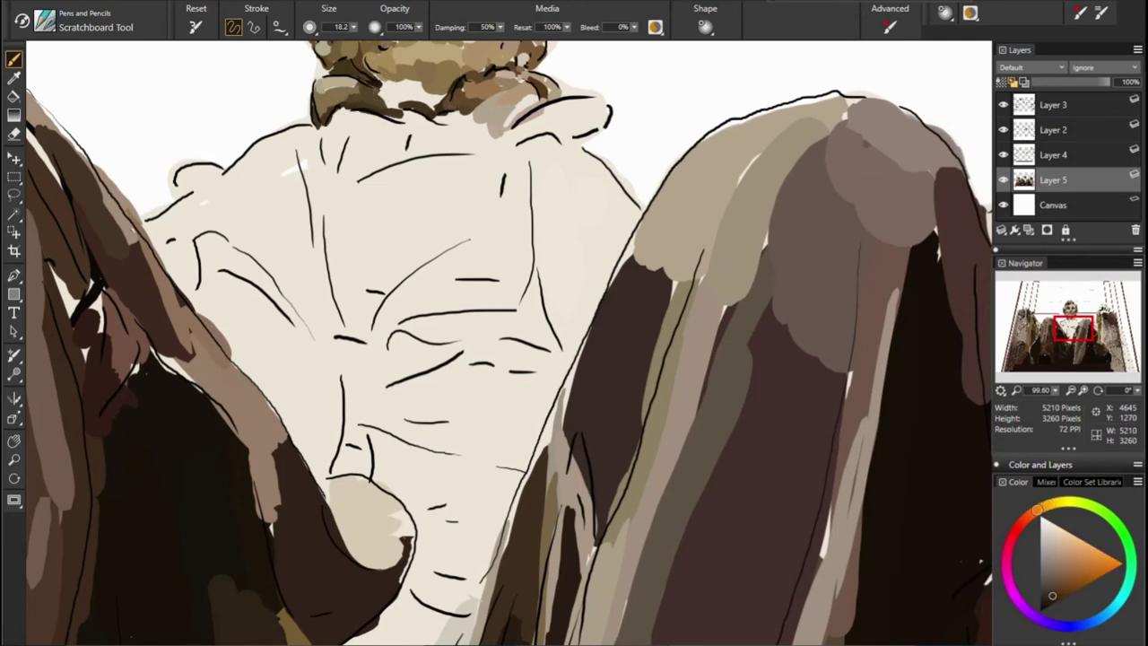
{"action": "left_click", "coordinate": [472, 102], "text": "alt"}
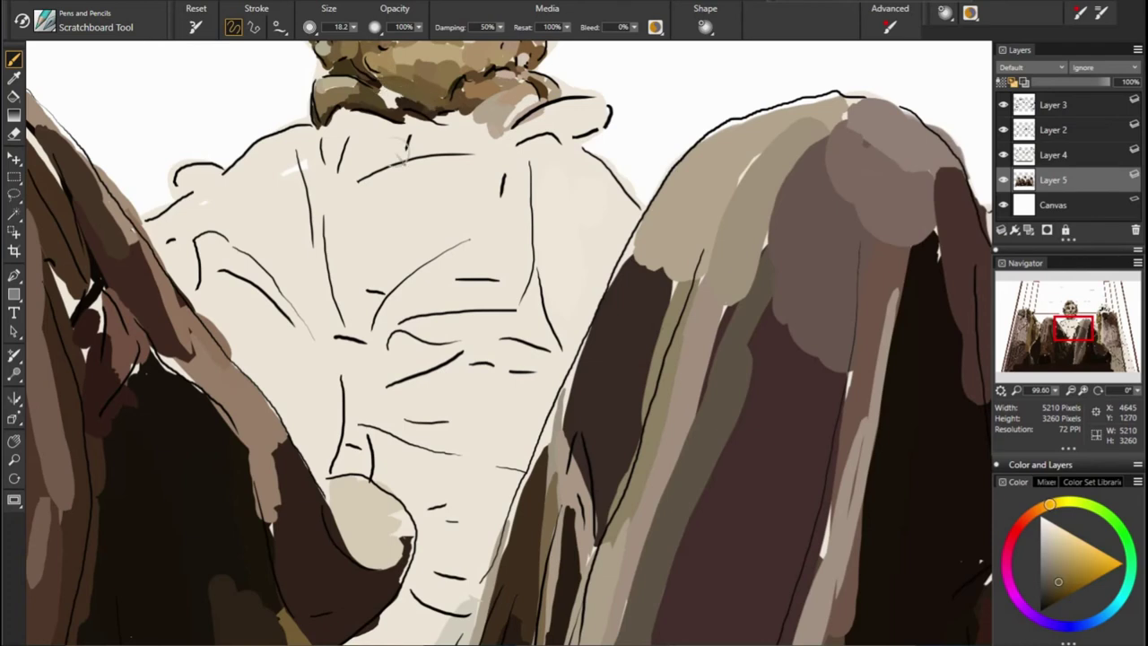
{"action": "left_click", "coordinate": [396, 88], "text": "alt"}
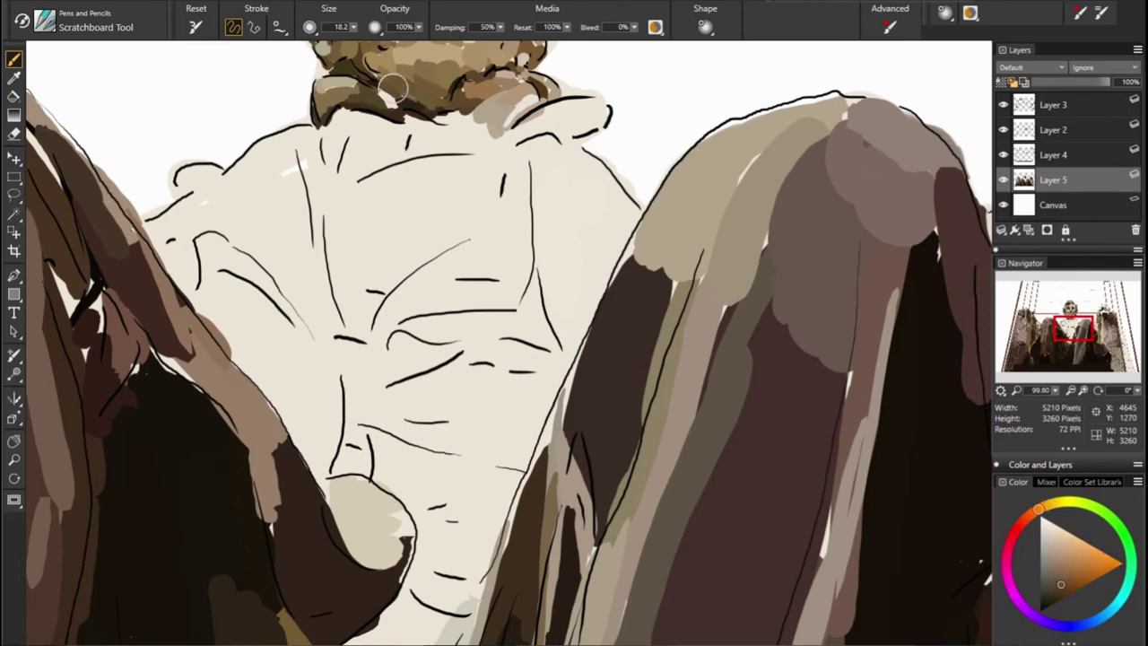
{"action": "left_click", "coordinate": [455, 106], "text": "alt"}
{"action": "left_click", "coordinate": [482, 204], "text": "alt"}
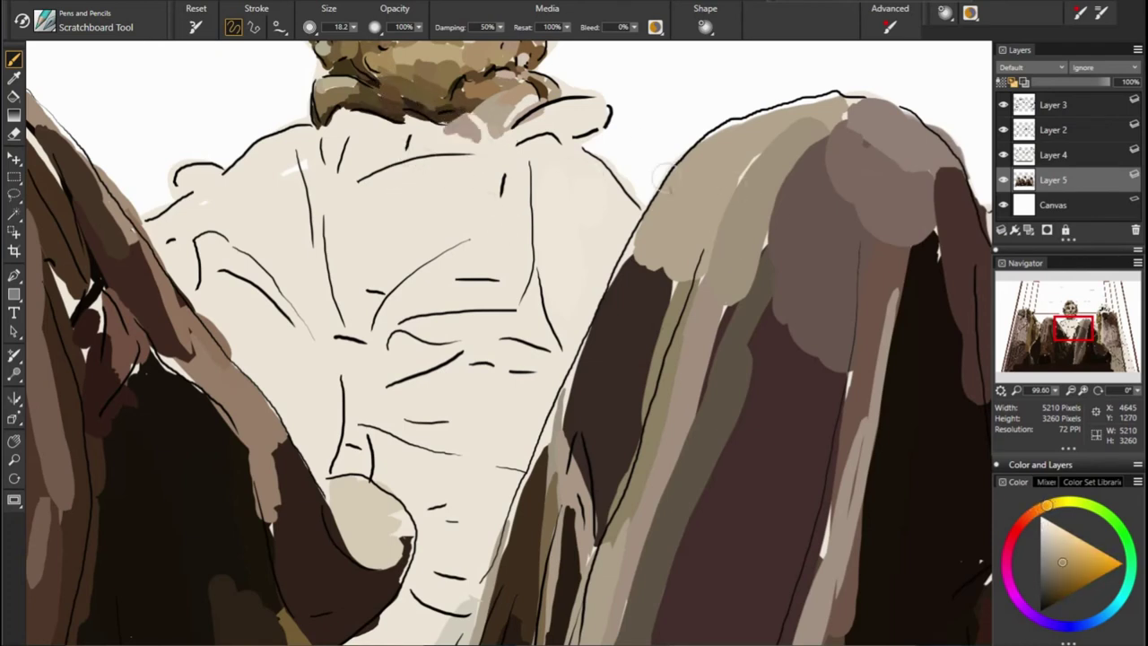
{"action": "left_click", "coordinate": [528, 178], "text": "alt"}
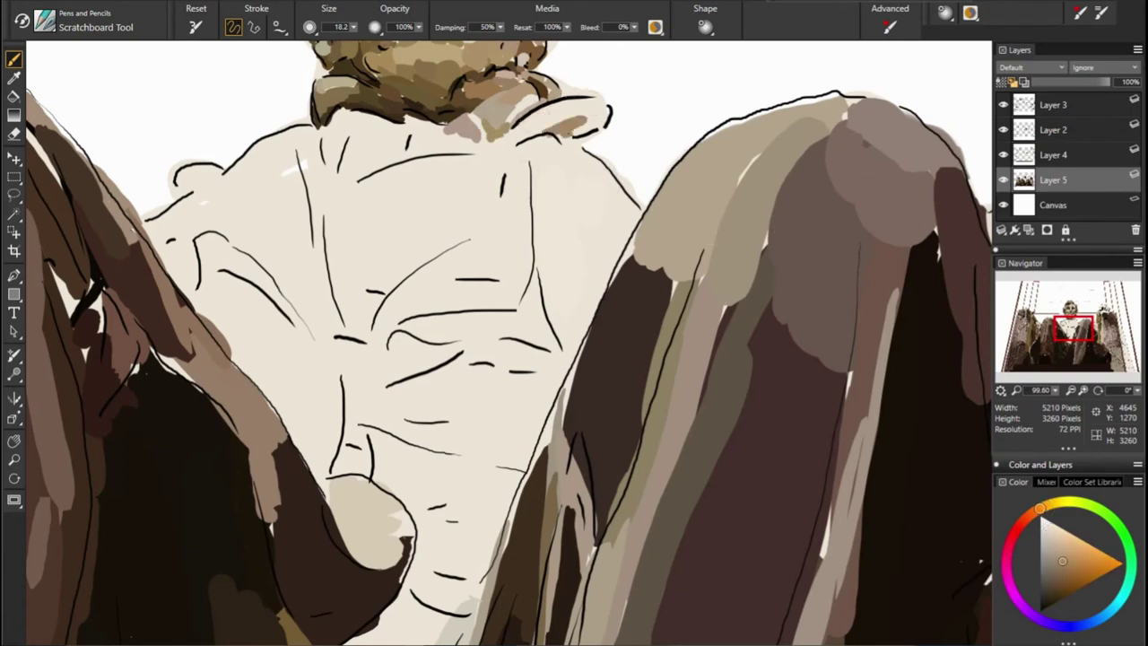
{"action": "left_click", "coordinate": [597, 131], "text": "alt"}
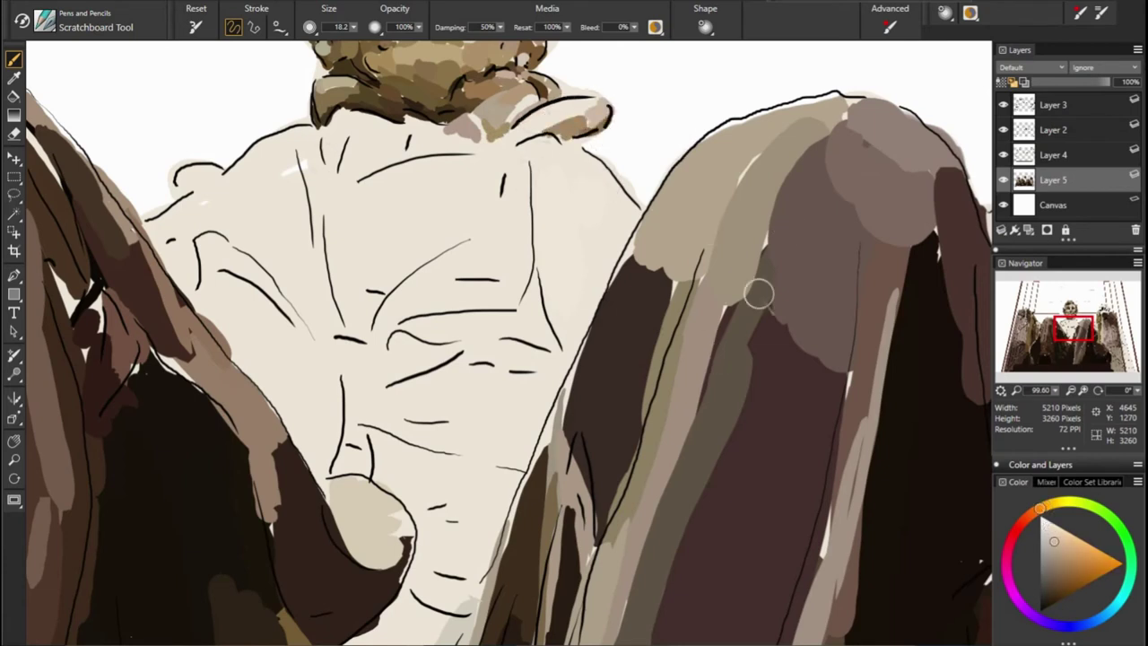
Paint a brown patch below the hair and light tan along the face's top edge
{"action": "mouse_move", "coordinate": [381, 146]}
{"action": "left_mouse_down"}
{"action": "mouse_move", "coordinate": [346, 176]}
{"action": "mouse_move", "coordinate": [491, 136]}
{"action": "left_mouse_up"}
{"action": "left_click", "coordinate": [645, 240], "text": "alt"}
{"action": "left_click", "coordinate": [458, 130], "text": "alt"}
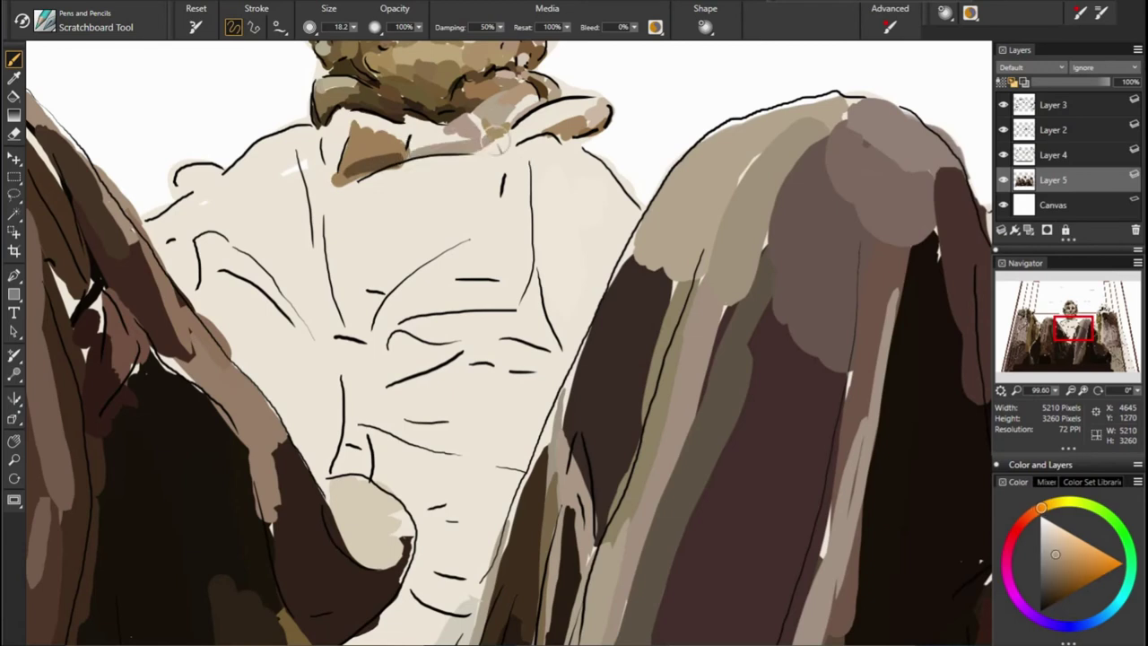
{"action": "left_click", "coordinate": [522, 128], "text": "alt"}
{"action": "left_click", "coordinate": [555, 106], "text": "alt"}
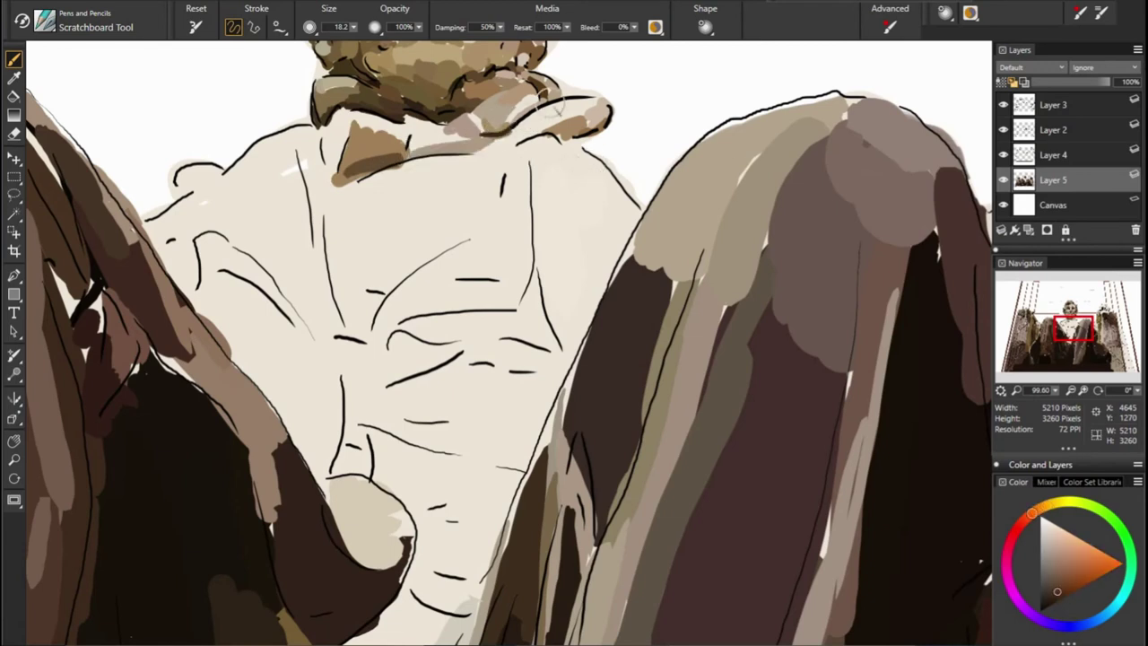
{"action": "left_click", "coordinate": [480, 117], "text": "alt"}
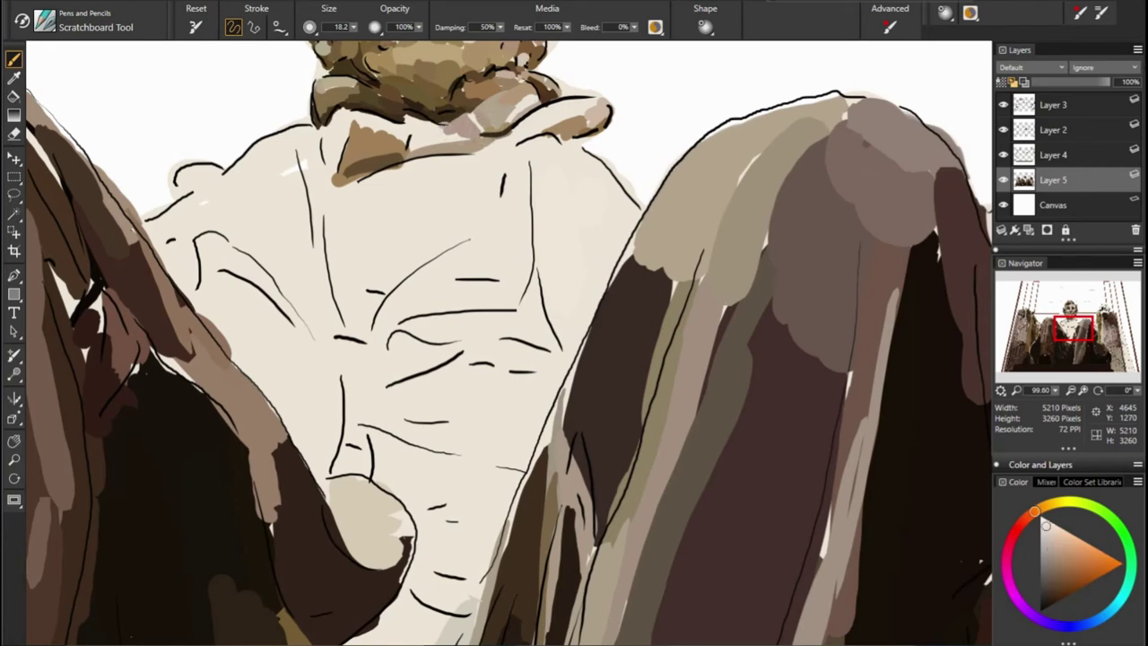
{"action": "left_click", "coordinate": [328, 169], "text": "alt"}
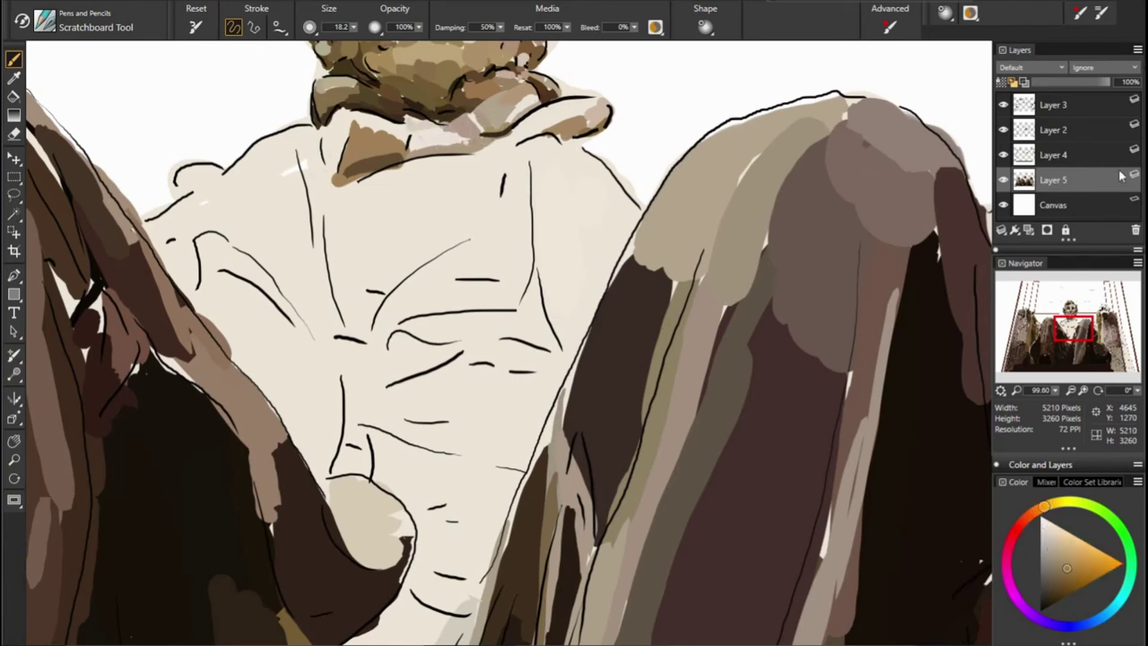
Paint tan strokes across the face's upper left and down its left side
{"action": "left_click", "coordinate": [260, 179], "text": "alt"}
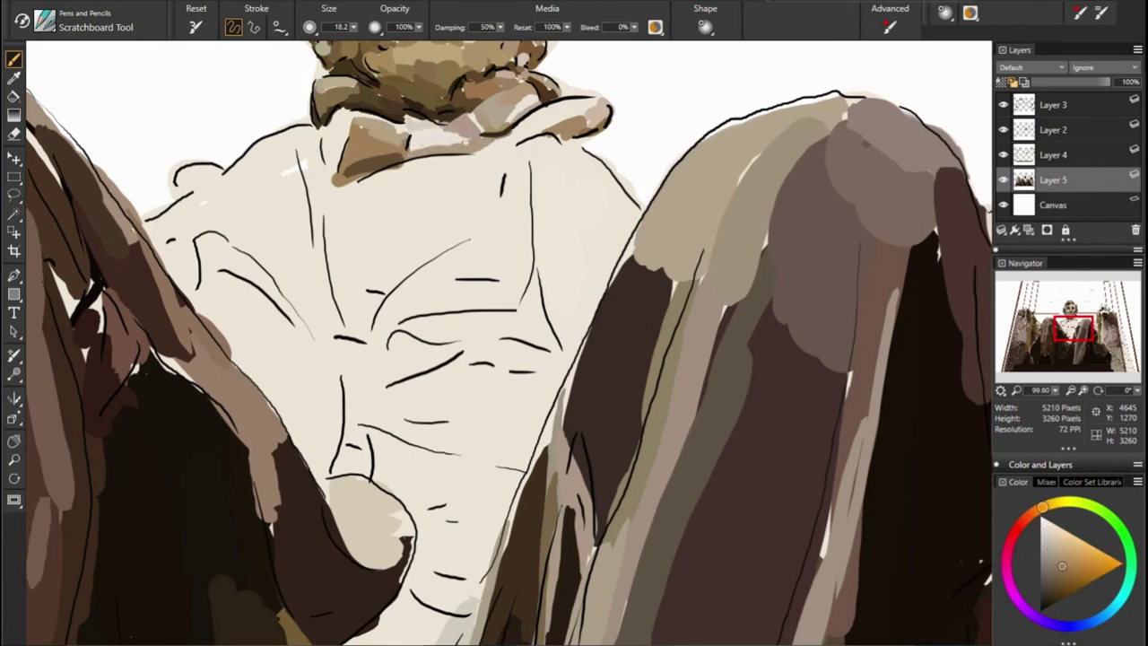
{"action": "left_click_drag", "start_coordinate": [412, 144], "coordinate": [539, 157]}
{"action": "left_click_drag", "start_coordinate": [332, 125], "coordinate": [354, 175]}
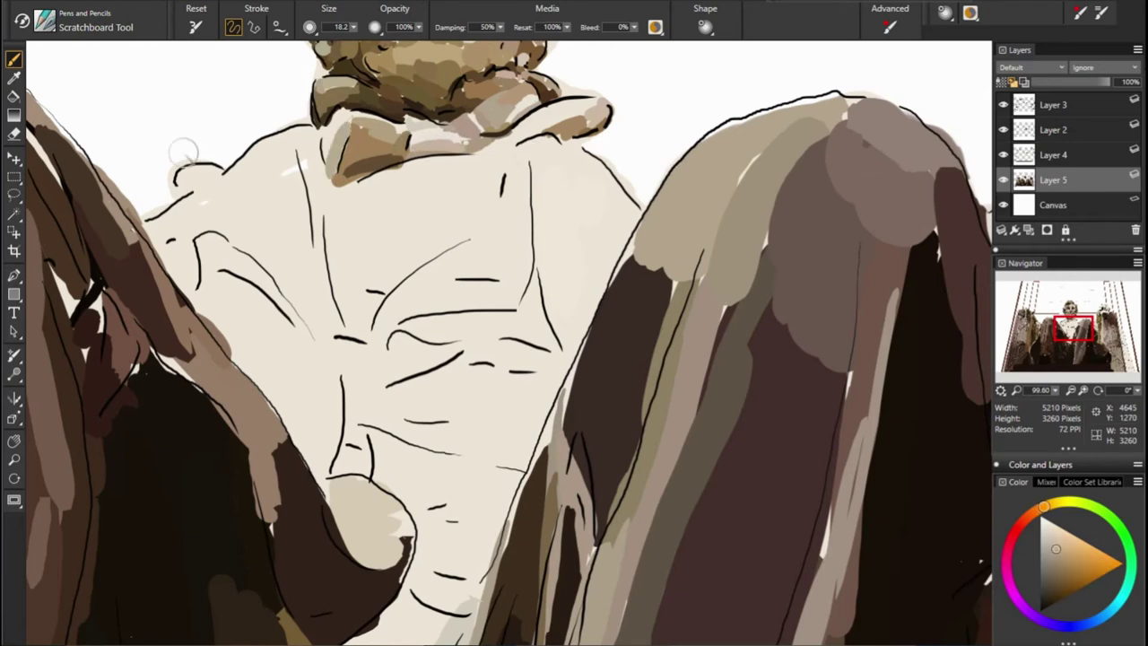
{"action": "mouse_move", "coordinate": [310, 143]}
{"action": "left_mouse_down"}
{"action": "mouse_move", "coordinate": [314, 188]}
{"action": "mouse_move", "coordinate": [348, 167]}
{"action": "mouse_move", "coordinate": [314, 235]}
{"action": "left_mouse_up"}
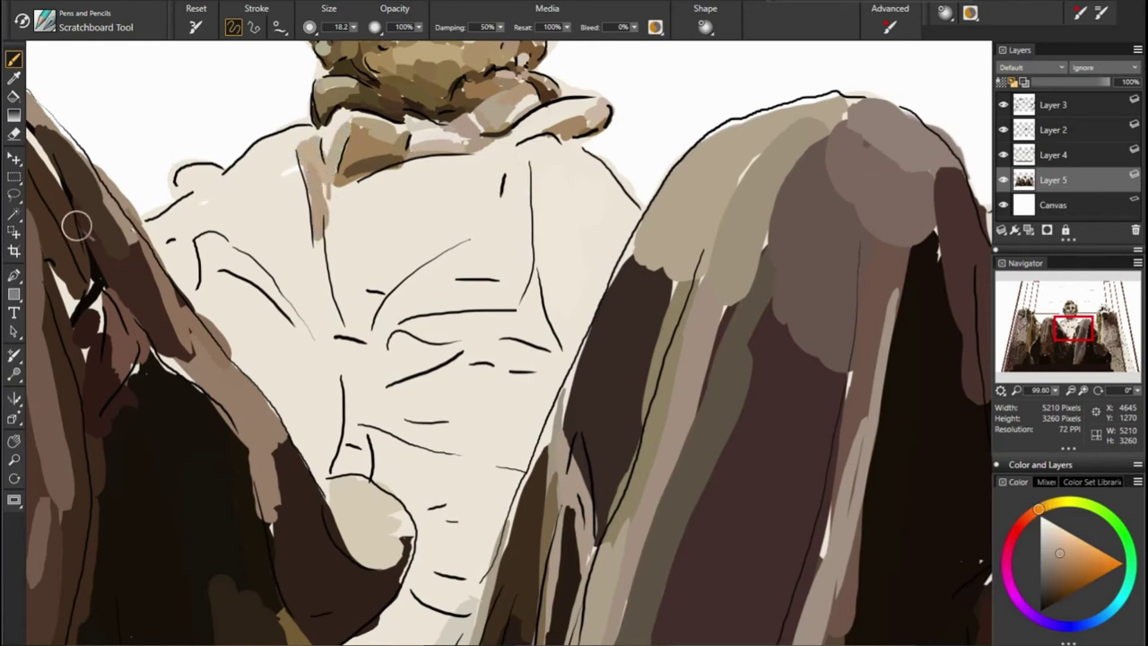
{"action": "left_click_drag", "start_coordinate": [310, 185], "coordinate": [323, 319]}
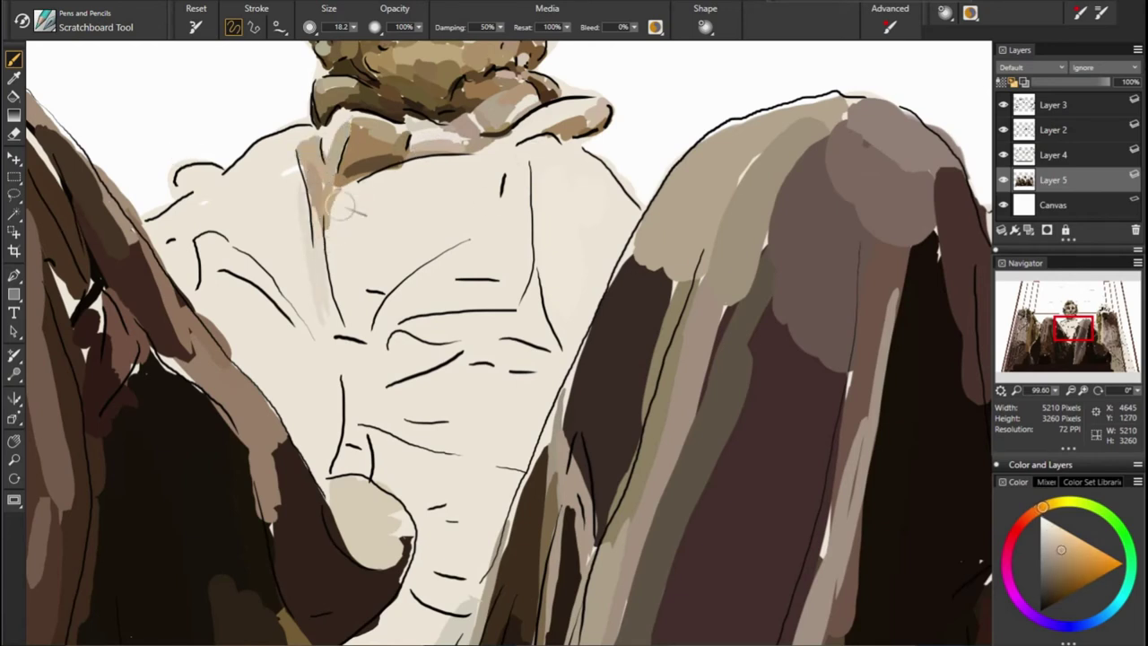
Sample lighter tans and dab grey and light tan onto the face
{"action": "left_click", "coordinate": [1048, 530]}
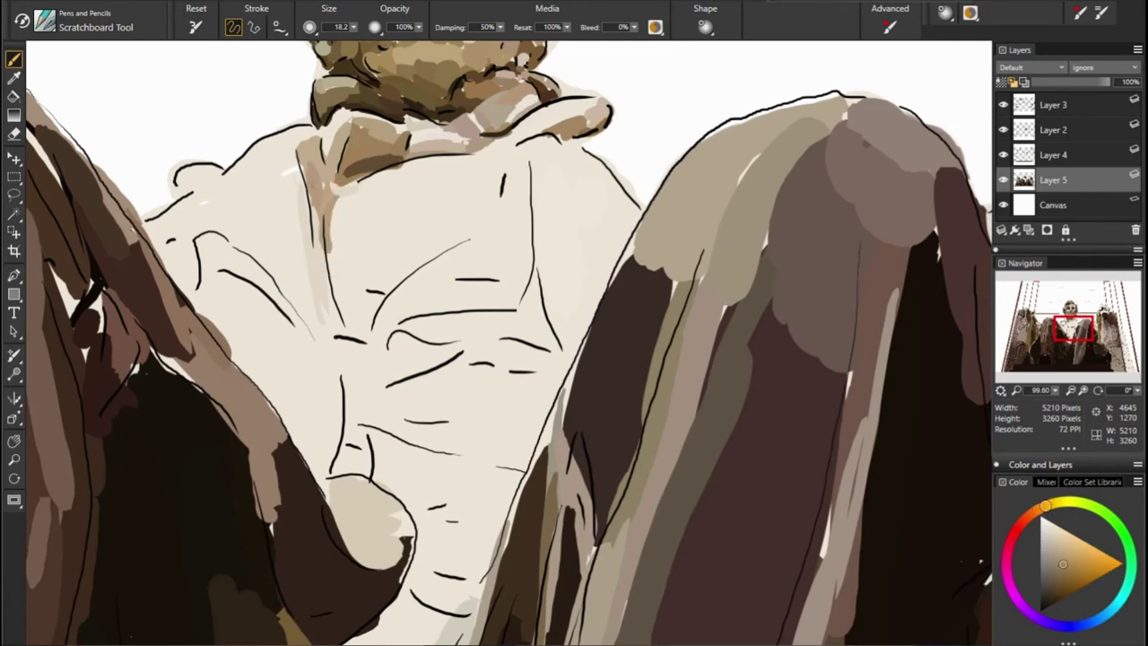
{"action": "left_click", "coordinate": [634, 185], "text": "alt"}
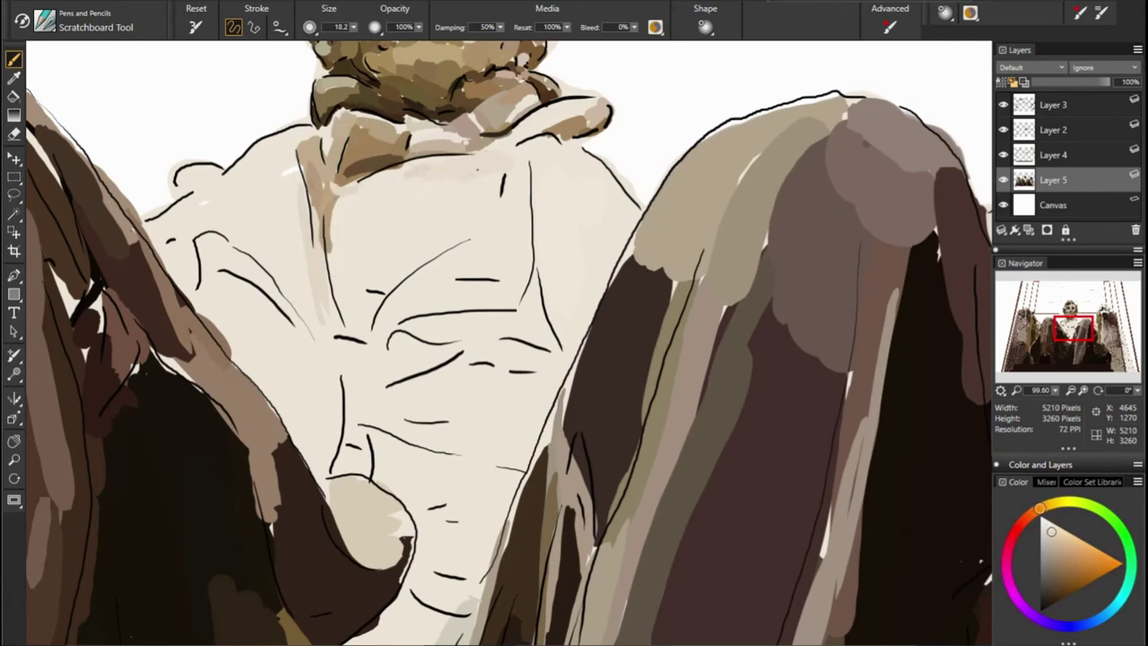
{"action": "left_click", "coordinate": [367, 178], "text": "alt"}
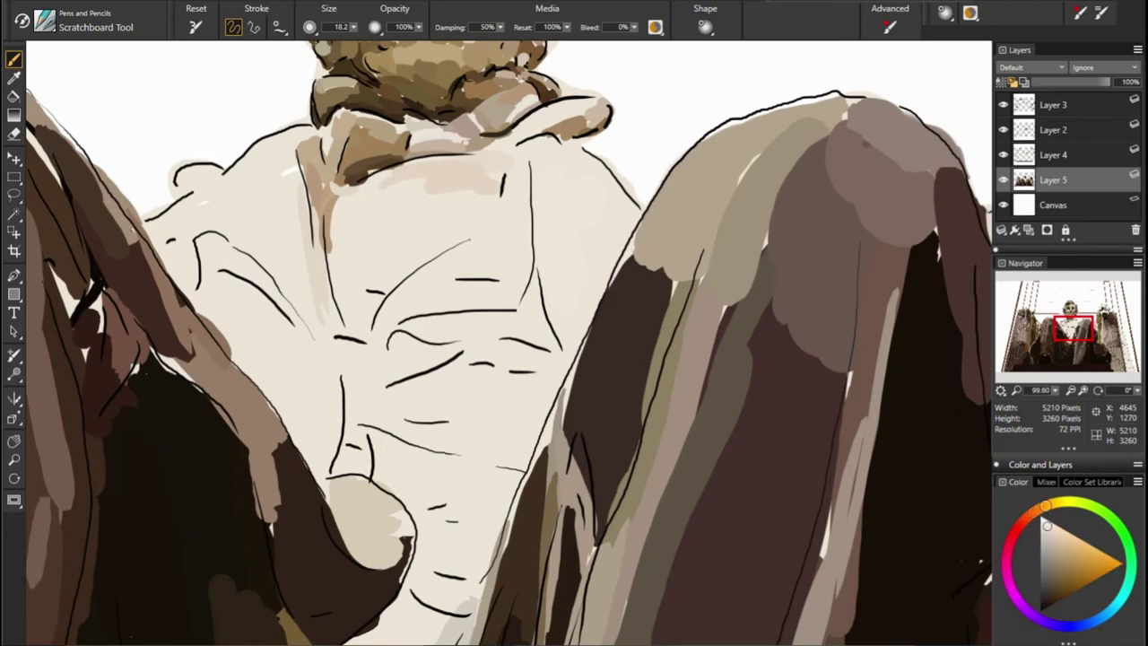
{"action": "left_click", "coordinate": [386, 189], "text": "alt"}
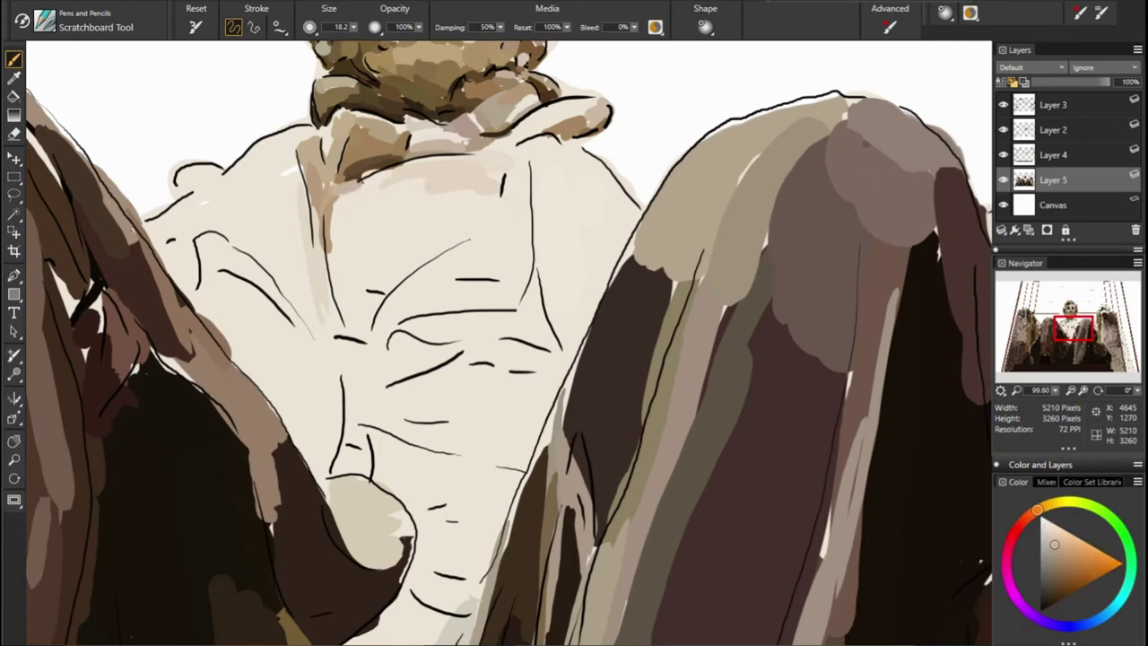
{"action": "left_click_drag", "start_coordinate": [402, 199], "coordinate": [420, 205]}
{"action": "left_click", "coordinate": [500, 188], "text": "alt"}
{"action": "left_click_drag", "start_coordinate": [517, 246], "coordinate": [527, 166]}
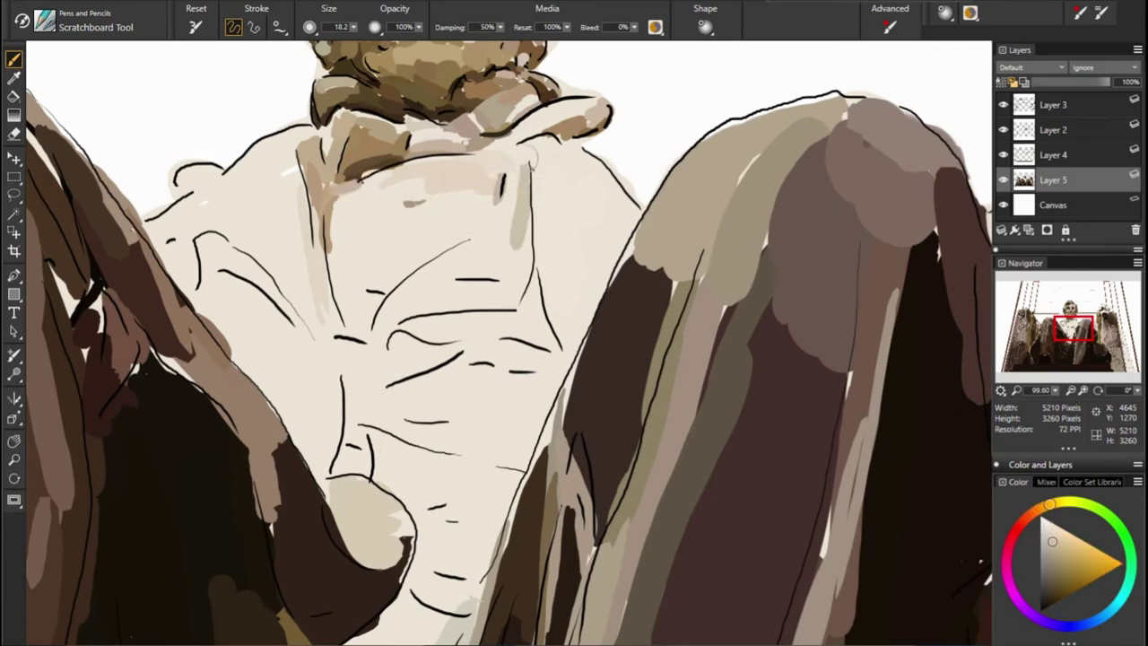
Paint brown along the face outline and olive-brown across the middle of the face
{"action": "left_click", "coordinate": [649, 296], "text": "alt"}
{"action": "left_click_drag", "start_coordinate": [514, 334], "coordinate": [543, 289]}
{"action": "left_click", "coordinate": [629, 531], "text": "alt"}
{"action": "left_click", "coordinate": [392, 339], "text": "alt"}
{"action": "left_click_drag", "start_coordinate": [404, 321], "coordinate": [516, 332]}
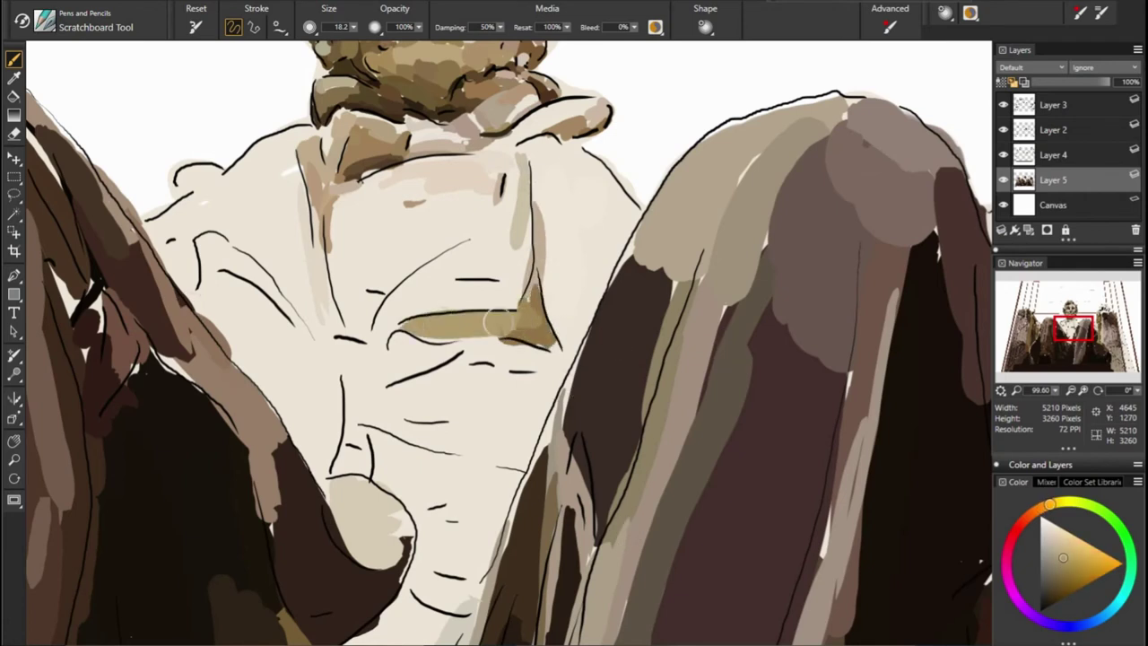
{"action": "left_click", "coordinate": [422, 327], "text": "alt"}
{"action": "left_click_drag", "start_coordinate": [439, 325], "coordinate": [372, 345]}
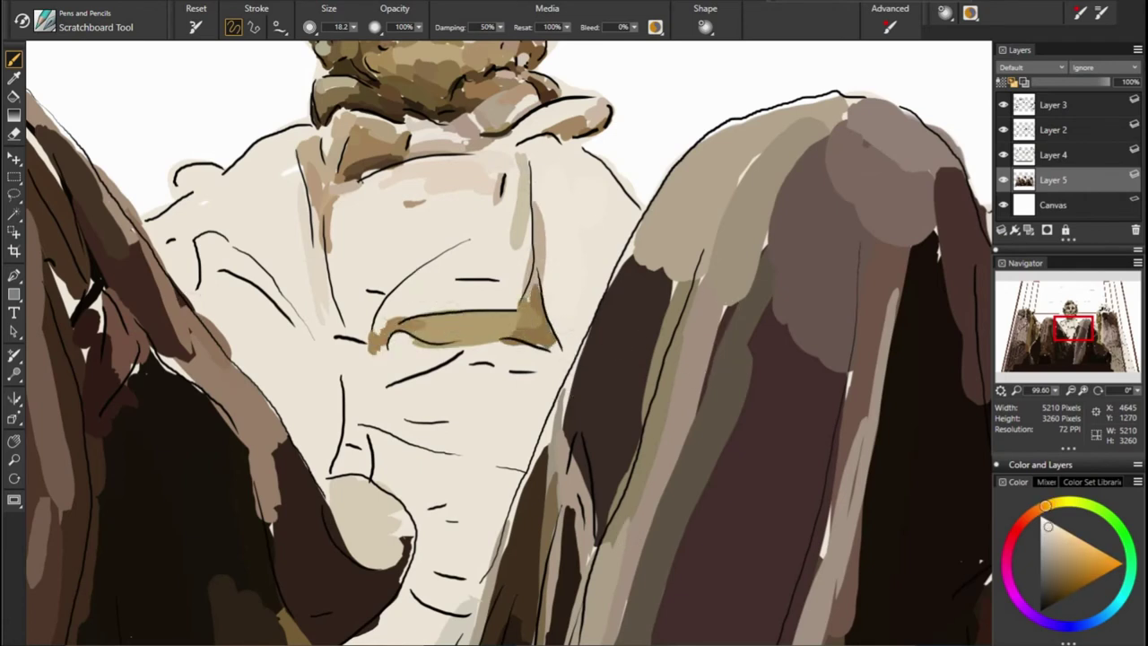
Add curved and faint light tan strokes on the face
{"action": "left_click_drag", "start_coordinate": [479, 232], "coordinate": [373, 341]}
{"action": "left_click", "coordinate": [431, 269], "text": "alt"}
{"action": "left_click_drag", "start_coordinate": [404, 305], "coordinate": [375, 343]}
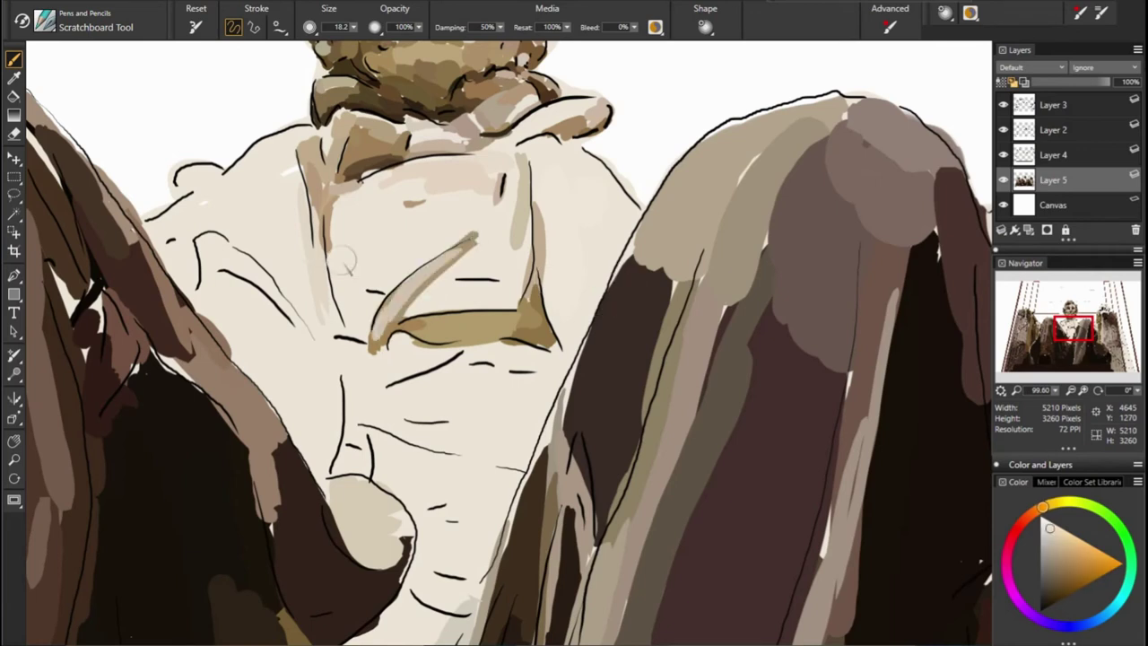
{"action": "left_click", "coordinate": [480, 248], "text": "alt"}
{"action": "left_click_drag", "start_coordinate": [466, 255], "coordinate": [520, 235]}
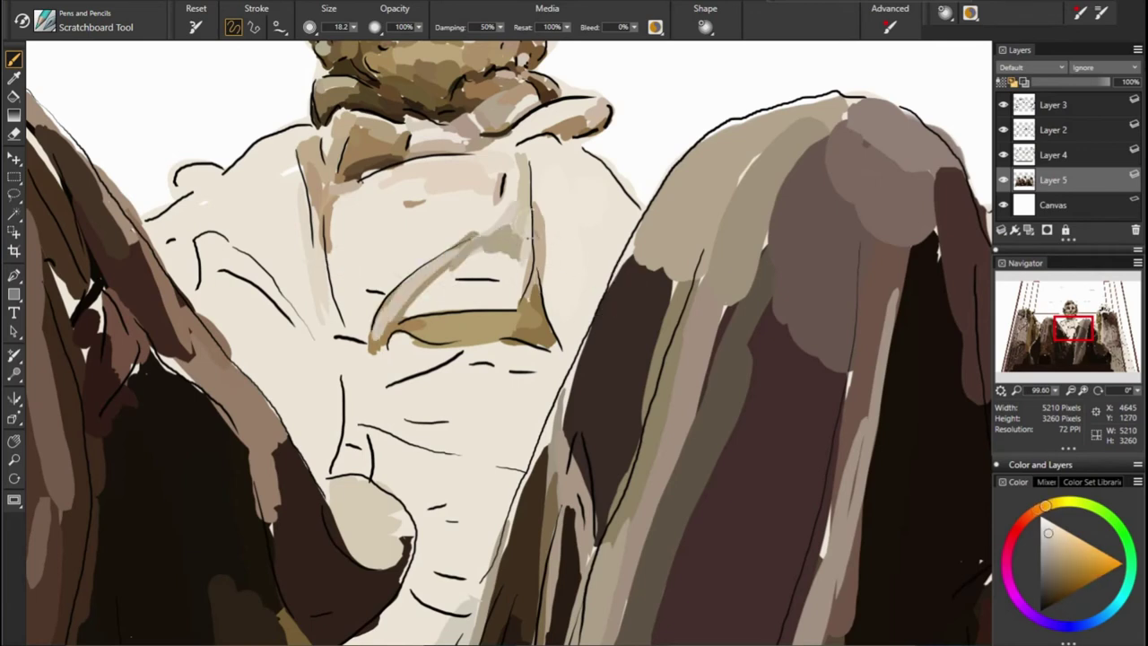
Darken the lips with olive-brown and brush light tan over the upper lip
{"action": "left_click_drag", "start_coordinate": [453, 298], "coordinate": [498, 296]}
{"action": "left_click", "coordinate": [648, 302], "text": "alt"}
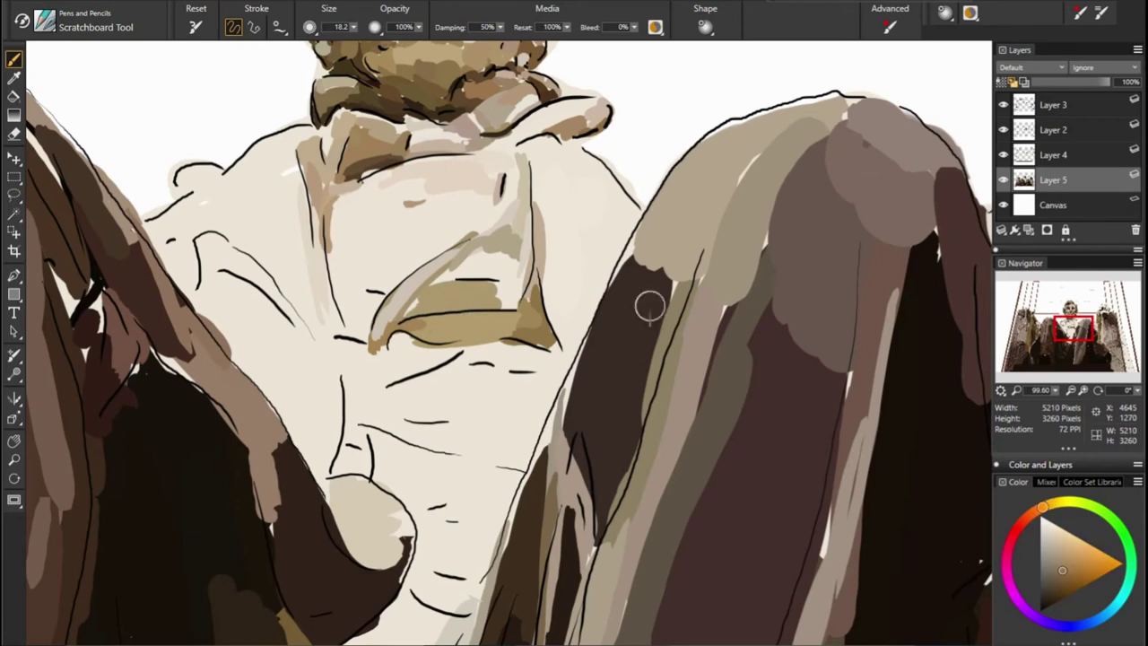
{"action": "left_click_drag", "start_coordinate": [404, 310], "coordinate": [525, 296]}
{"action": "mouse_move", "coordinate": [436, 292]}
{"action": "left_mouse_down"}
{"action": "mouse_move", "coordinate": [507, 269]}
{"action": "mouse_move", "coordinate": [513, 255]}
{"action": "left_mouse_up"}
{"action": "left_click", "coordinate": [520, 206], "text": "alt"}
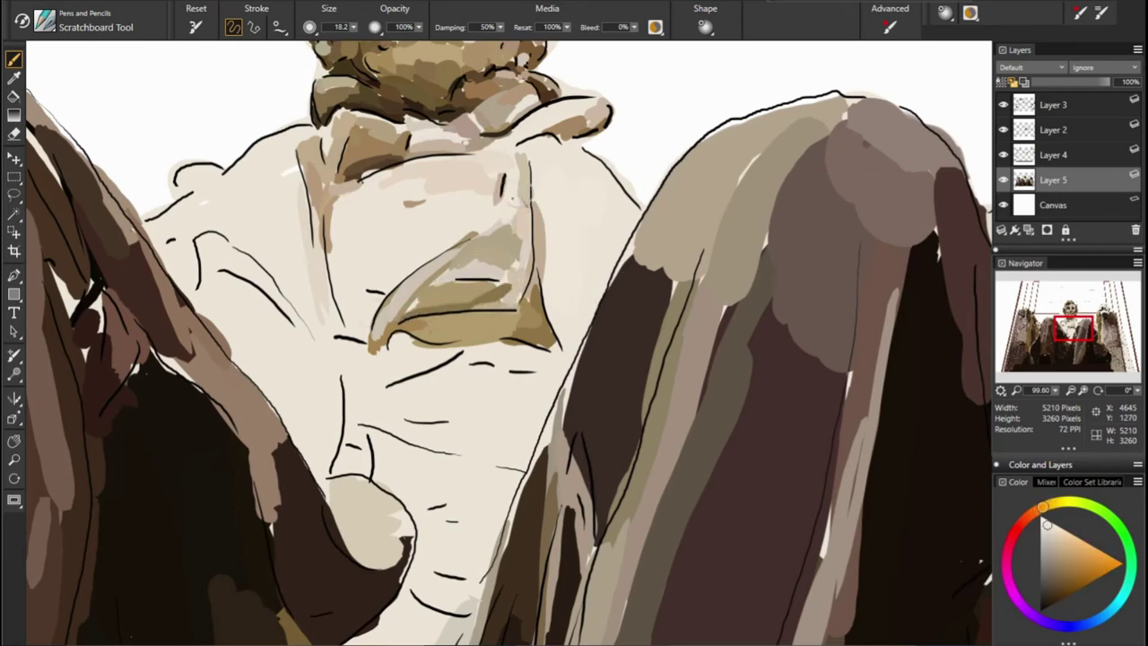
Add light tan on the left upper lip and dark brown in the chin crease and lower left face
{"action": "left_click_drag", "start_coordinate": [355, 298], "coordinate": [387, 289]}
{"action": "left_click", "coordinate": [640, 317], "text": "alt"}
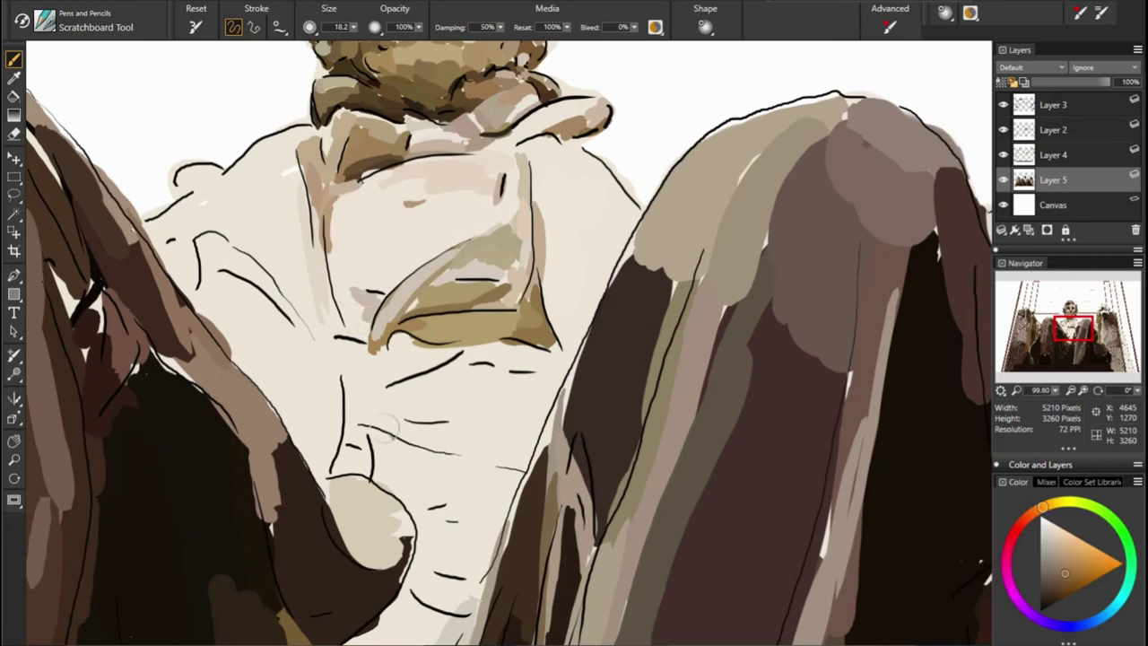
{"action": "mouse_move", "coordinate": [346, 447]}
{"action": "left_mouse_down"}
{"action": "mouse_move", "coordinate": [362, 434]}
{"action": "mouse_move", "coordinate": [363, 466]}
{"action": "mouse_move", "coordinate": [357, 449]}
{"action": "left_mouse_up"}
{"action": "left_click", "coordinate": [686, 449], "text": "alt"}
{"action": "left_click_drag", "start_coordinate": [367, 391], "coordinate": [368, 423]}
{"action": "left_click", "coordinate": [489, 382], "text": "alt"}
{"action": "left_click", "coordinate": [915, 321], "text": "alt"}
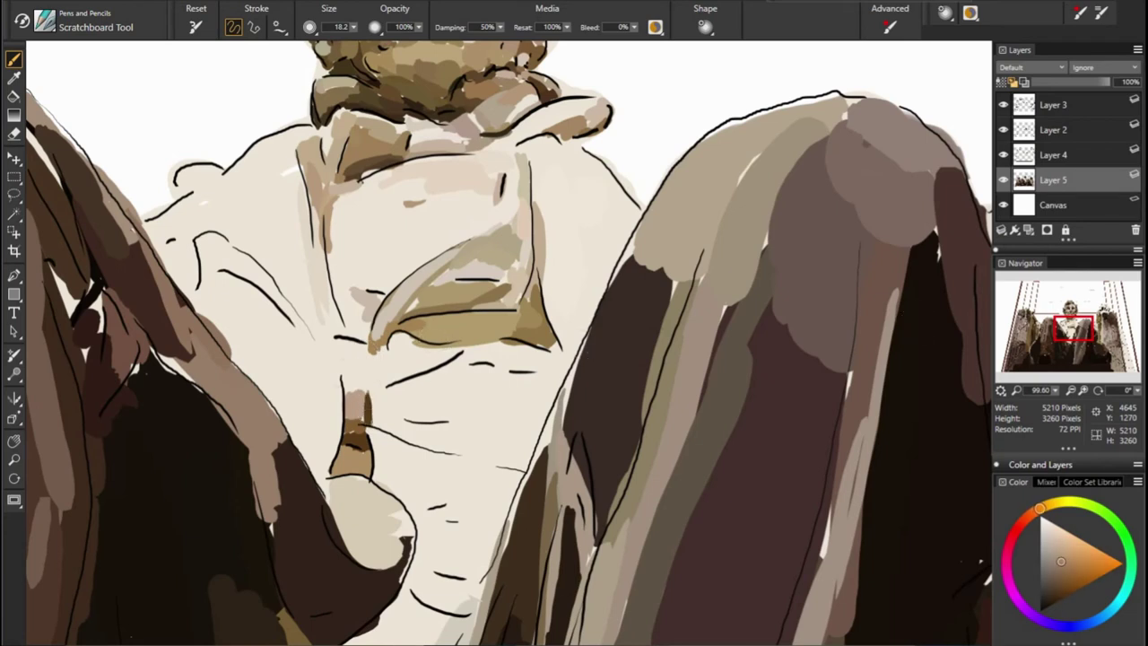
{"action": "left_click_drag", "start_coordinate": [333, 343], "coordinate": [354, 347]}
Lay a faint light stroke, then paint medium tan-brown down the chin and nose side
{"action": "left_click", "coordinate": [617, 305], "text": "alt"}
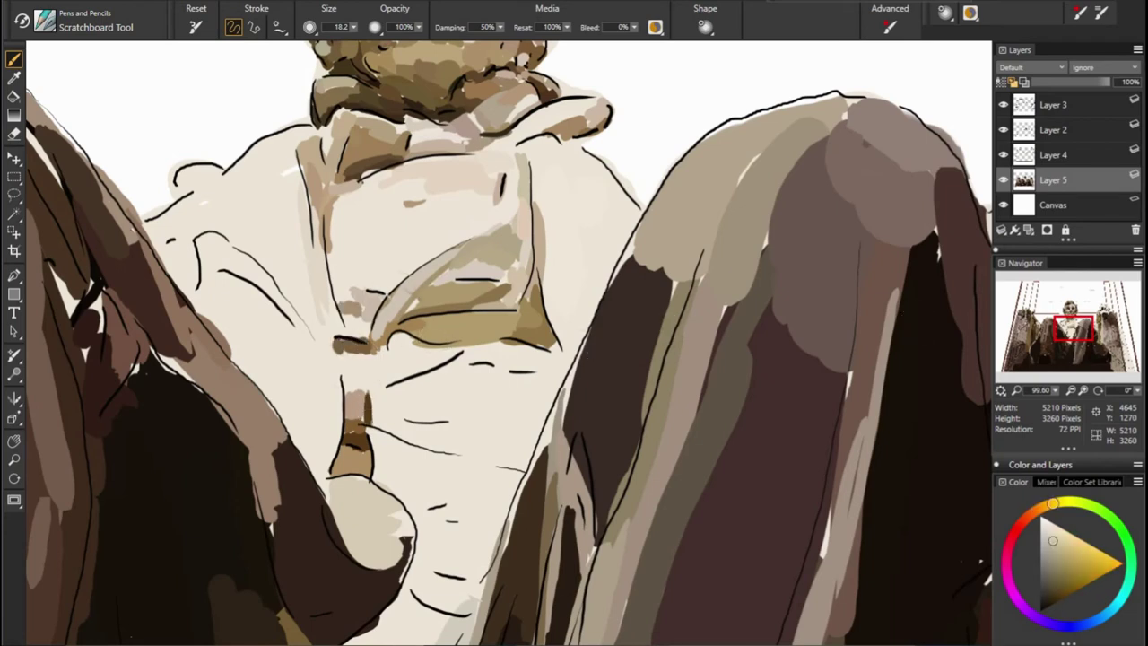
{"action": "left_click_drag", "start_coordinate": [307, 294], "coordinate": [314, 315]}
{"action": "left_click", "coordinate": [532, 309], "text": "alt"}
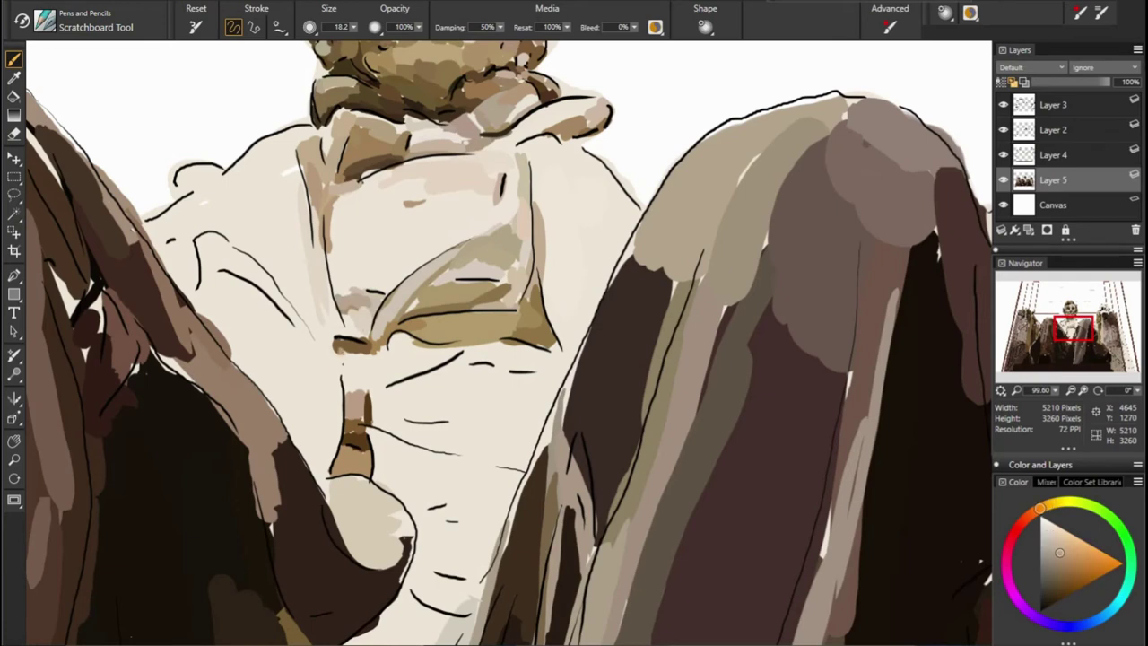
{"action": "mouse_move", "coordinate": [341, 351]}
{"action": "left_mouse_down"}
{"action": "mouse_move", "coordinate": [359, 399]}
{"action": "mouse_move", "coordinate": [314, 274]}
{"action": "left_mouse_up"}
{"action": "left_click", "coordinate": [533, 343], "text": "alt"}
Paint greyish-tan and dark olive-tan along the left cheek, plus a tan stroke in the ear
{"action": "left_click", "coordinate": [148, 319], "text": "alt"}
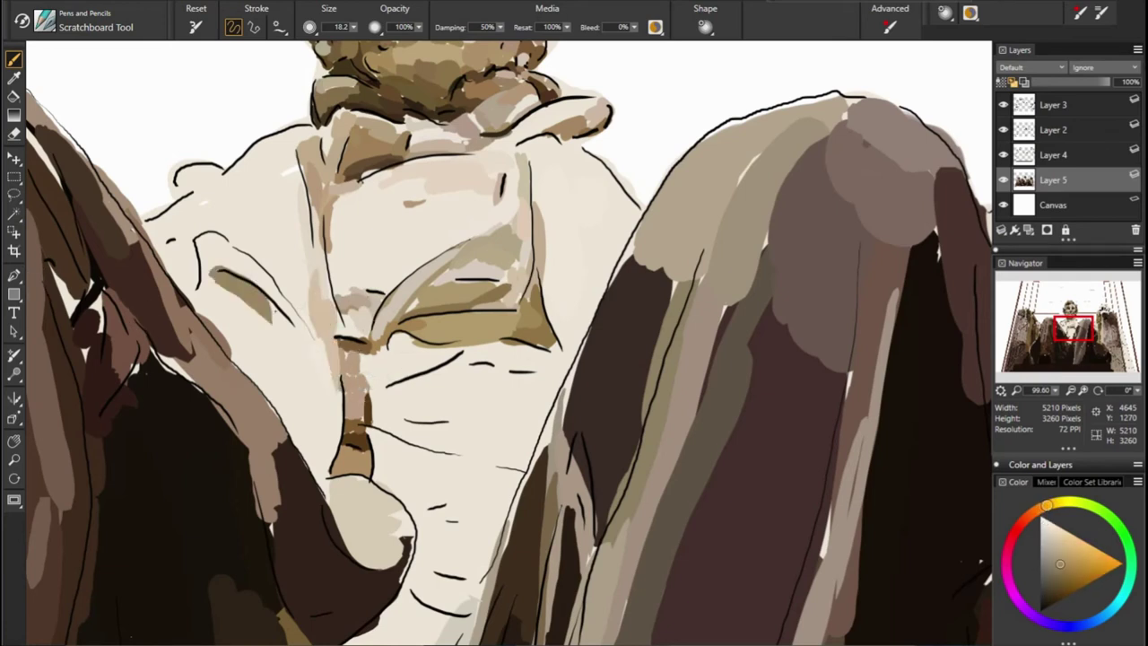
{"action": "left_click_drag", "start_coordinate": [216, 269], "coordinate": [318, 355]}
{"action": "mouse_move", "coordinate": [202, 238]}
{"action": "left_mouse_down"}
{"action": "mouse_move", "coordinate": [269, 287]}
{"action": "mouse_move", "coordinate": [255, 381]}
{"action": "left_mouse_up"}
{"action": "left_click", "coordinate": [278, 309], "text": "alt"}
{"action": "mouse_move", "coordinate": [211, 260]}
{"action": "left_mouse_down"}
{"action": "mouse_move", "coordinate": [197, 298]}
{"action": "mouse_move", "coordinate": [198, 266]}
{"action": "mouse_move", "coordinate": [153, 253]}
{"action": "left_mouse_up"}
{"action": "left_click", "coordinate": [193, 269], "text": "alt"}
{"action": "left_click_drag", "start_coordinate": [179, 180], "coordinate": [197, 199]}
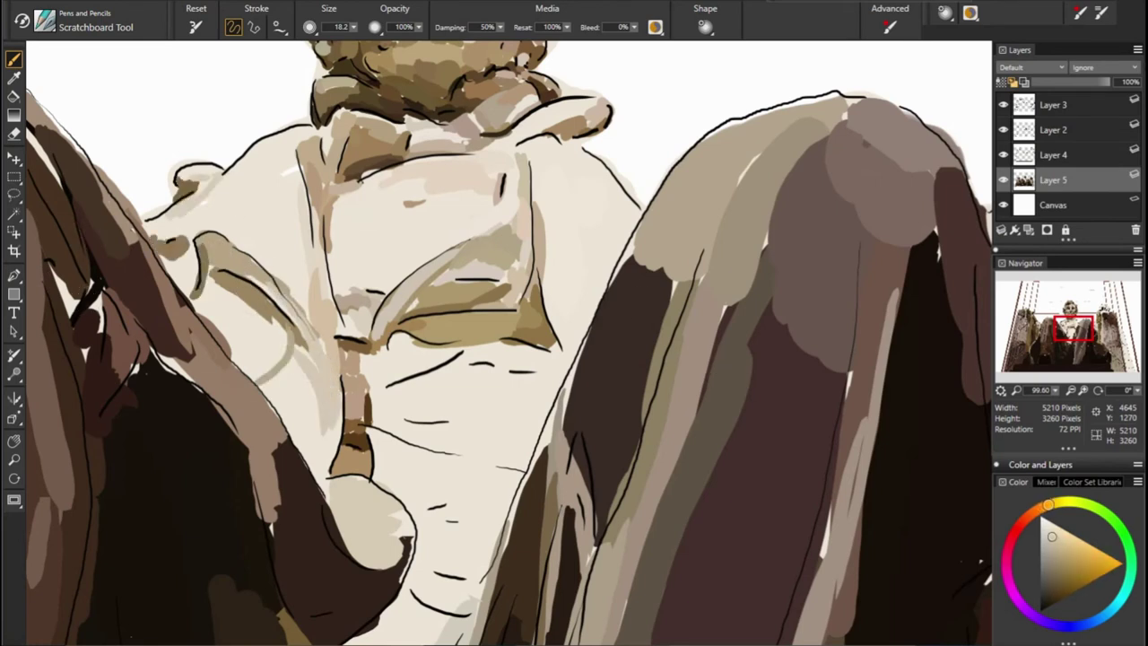
Sample progressively lighter tans and lighten the neck area
{"action": "left_click", "coordinate": [257, 156], "text": "alt"}
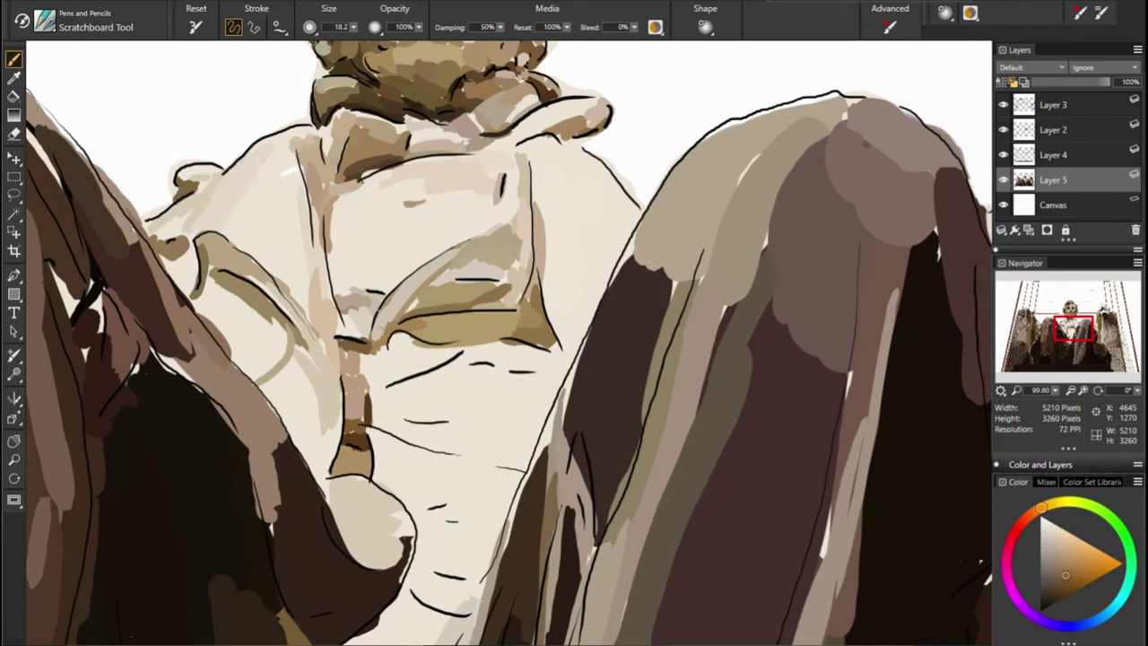
{"action": "left_click", "coordinate": [350, 319], "text": "alt"}
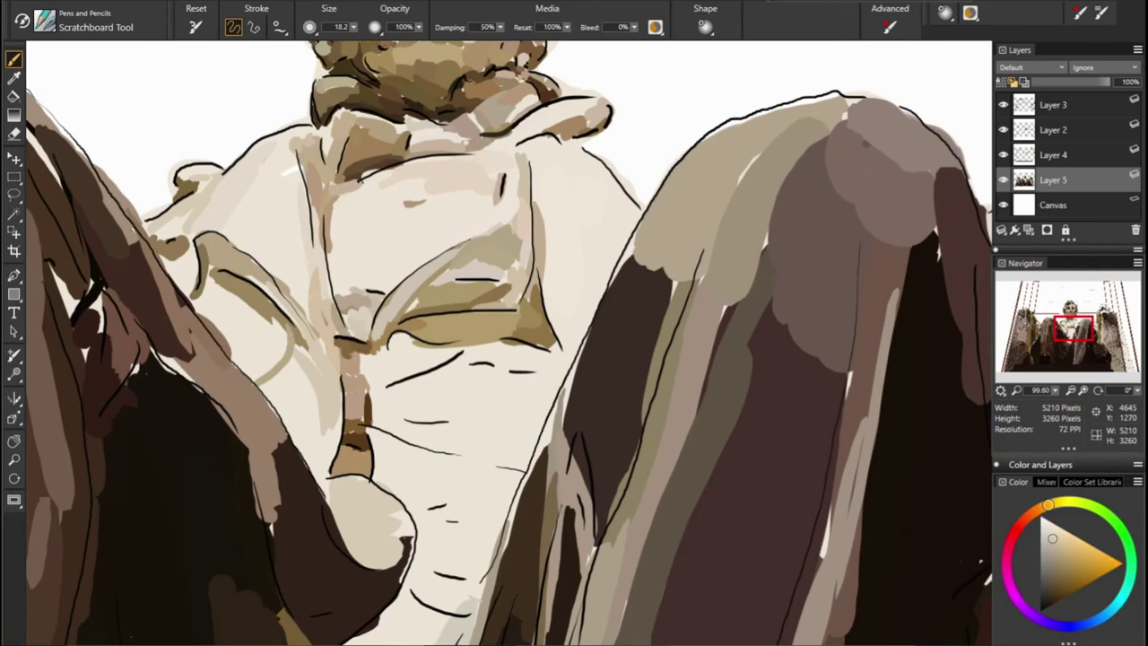
{"action": "left_click", "coordinate": [339, 259], "text": "alt"}
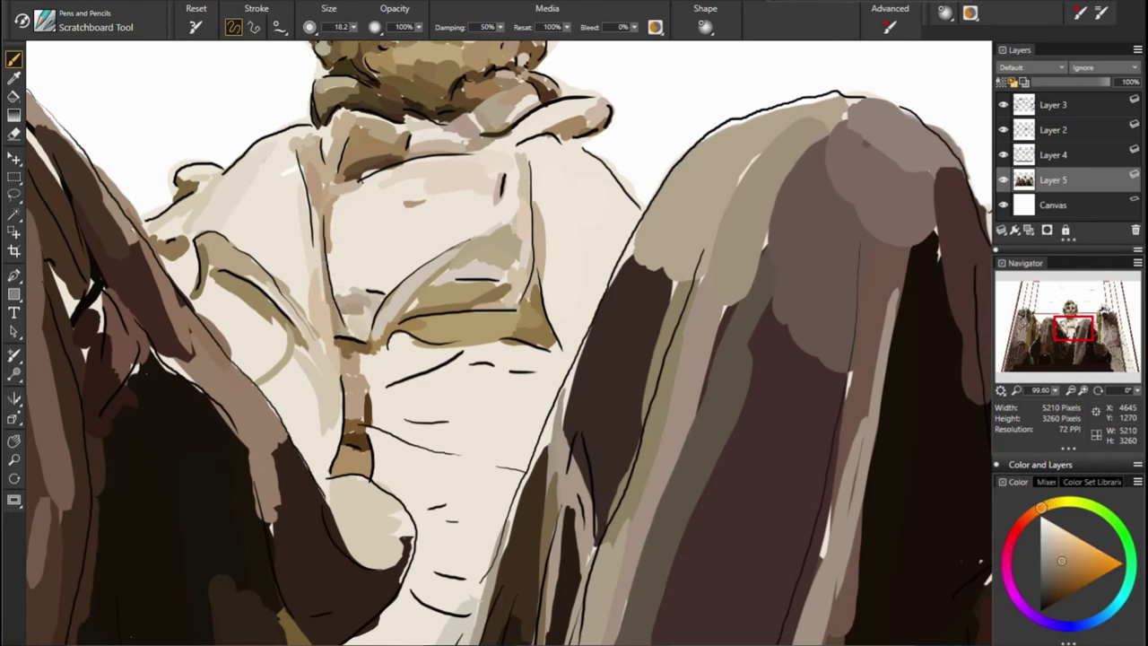
{"action": "left_click", "coordinate": [418, 205], "text": "alt"}
{"action": "left_click_drag", "start_coordinate": [330, 223], "coordinate": [333, 274]}
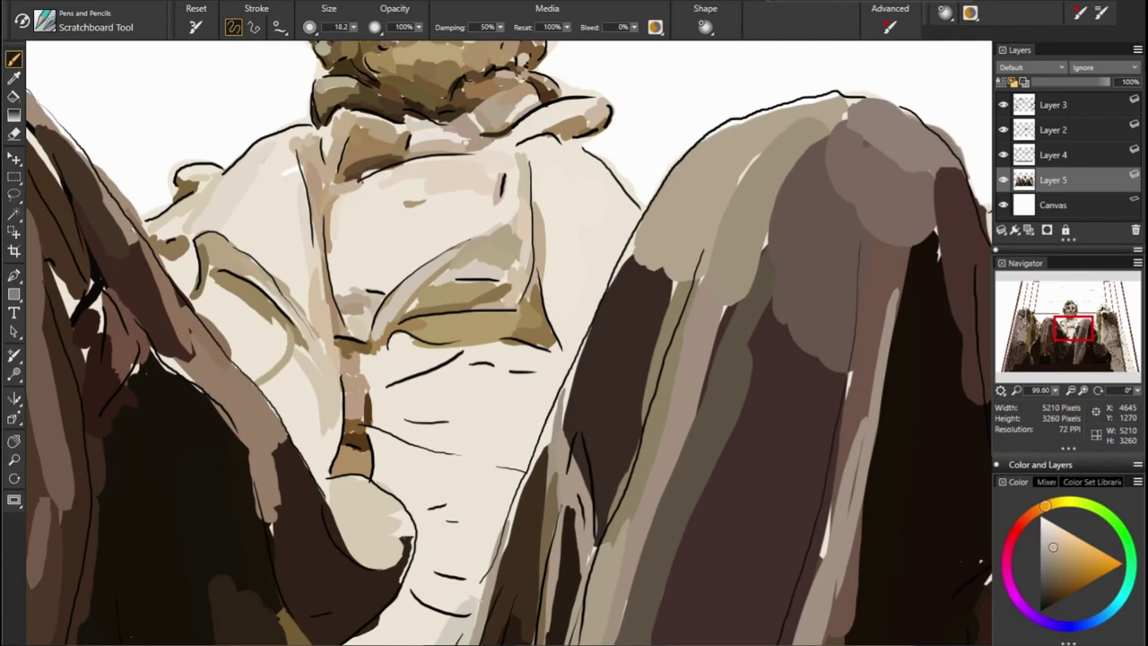
Paint the olive-tan mouth below the chin with a dark line and cream cover-up
{"action": "left_click", "coordinate": [458, 558], "text": "alt"}
{"action": "left_click_drag", "start_coordinate": [453, 561], "coordinate": [431, 603]}
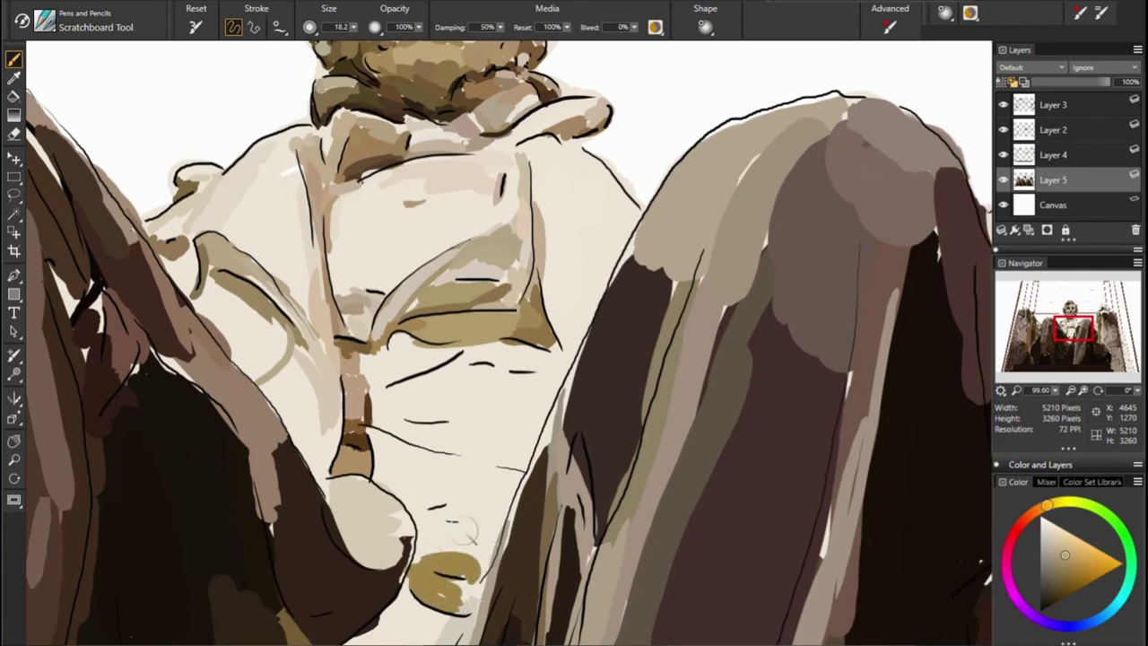
{"action": "left_click", "coordinate": [457, 570], "text": "alt"}
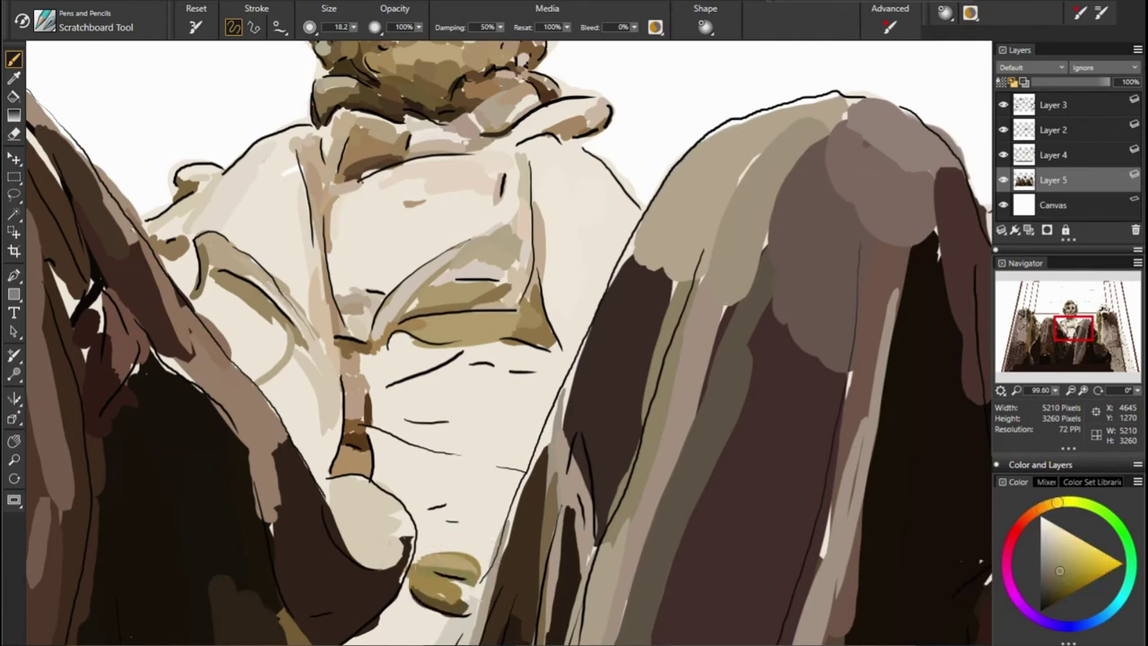
{"action": "left_click", "coordinate": [545, 531], "text": "alt"}
{"action": "left_click_drag", "start_coordinate": [481, 582], "coordinate": [433, 603]}
{"action": "left_click", "coordinate": [443, 536], "text": "alt"}
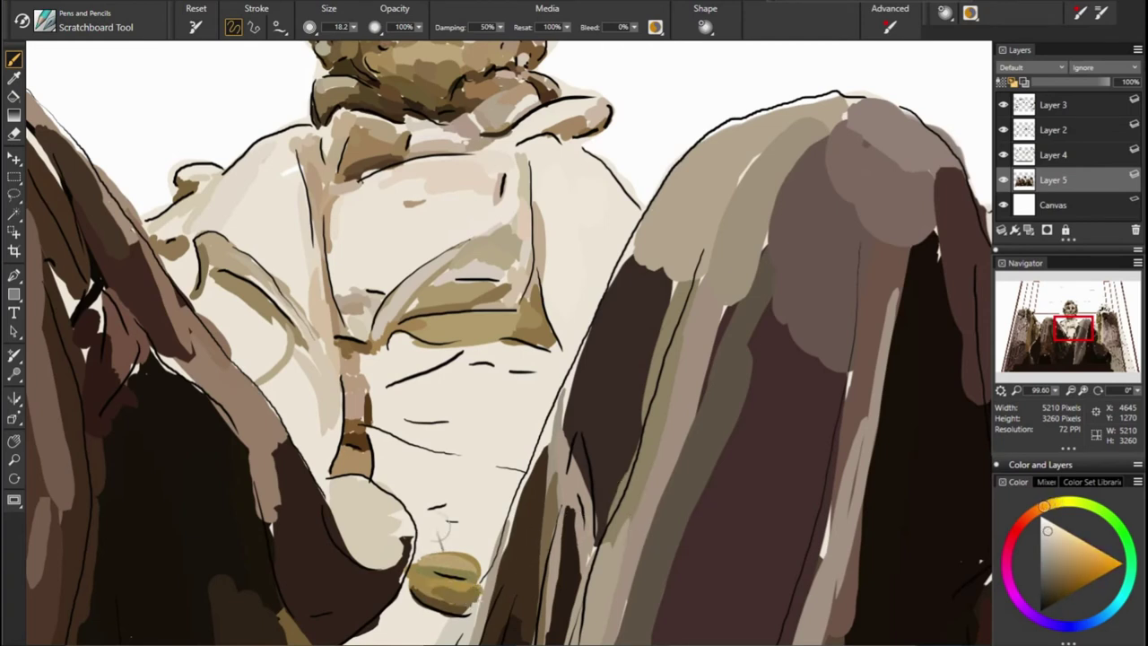
{"action": "left_click_drag", "start_coordinate": [442, 535], "coordinate": [462, 538]}
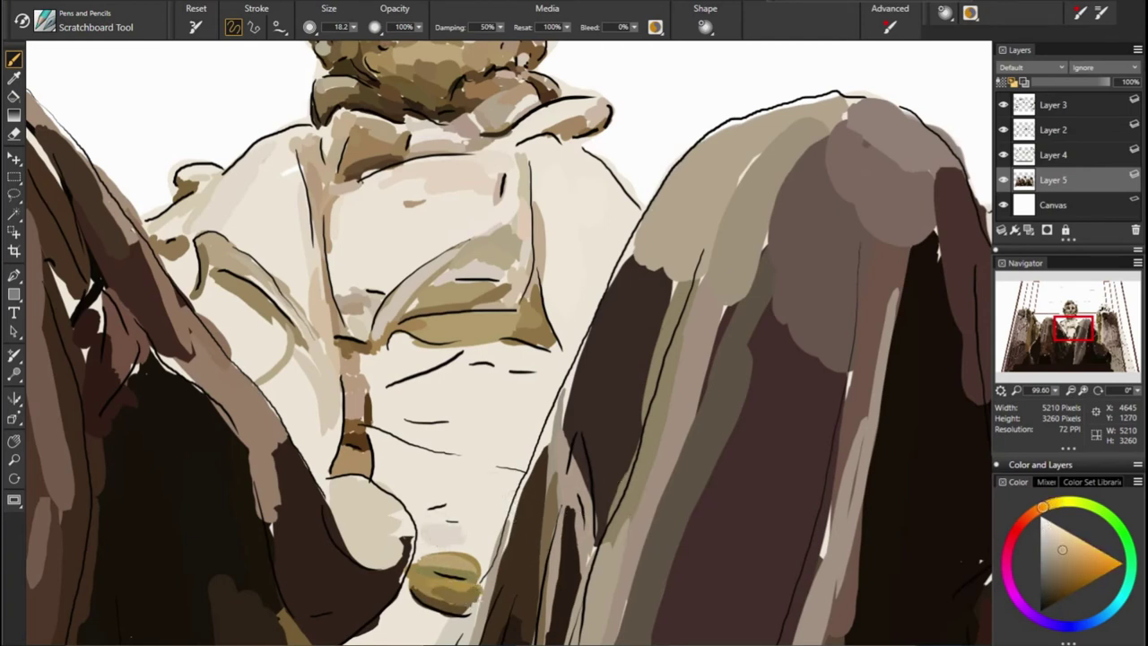
Paint a light stroke beside the chin and brown strokes along the jaw line
{"action": "left_click", "coordinate": [412, 494], "text": "alt"}
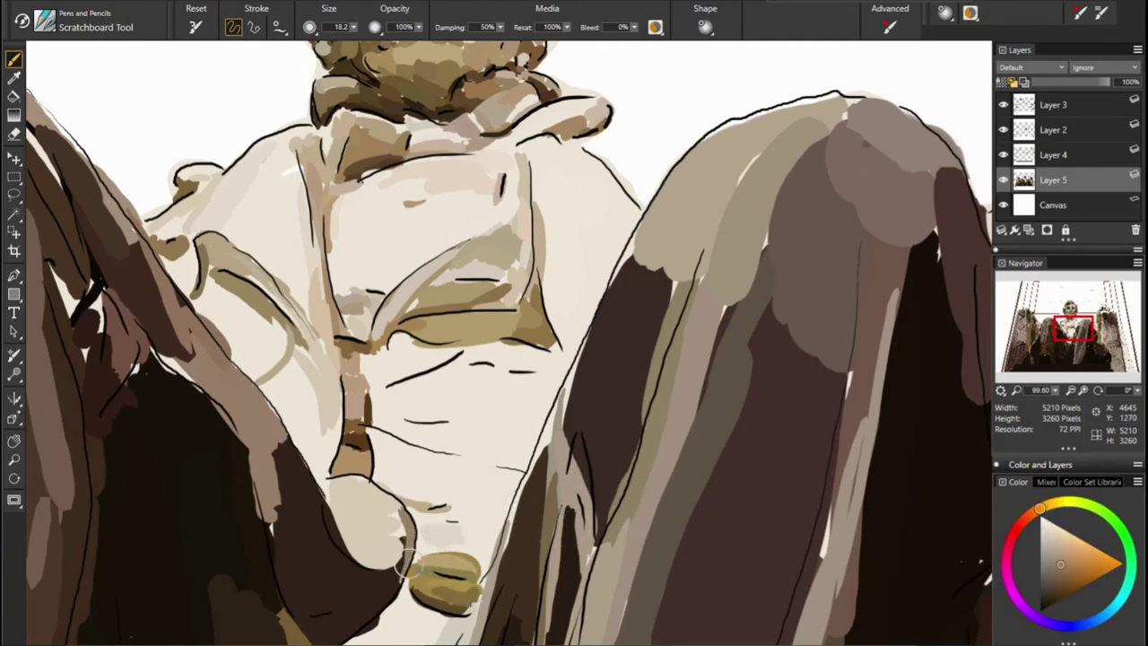
{"action": "left_click", "coordinate": [665, 504], "text": "alt"}
{"action": "left_click", "coordinate": [458, 484], "text": "alt"}
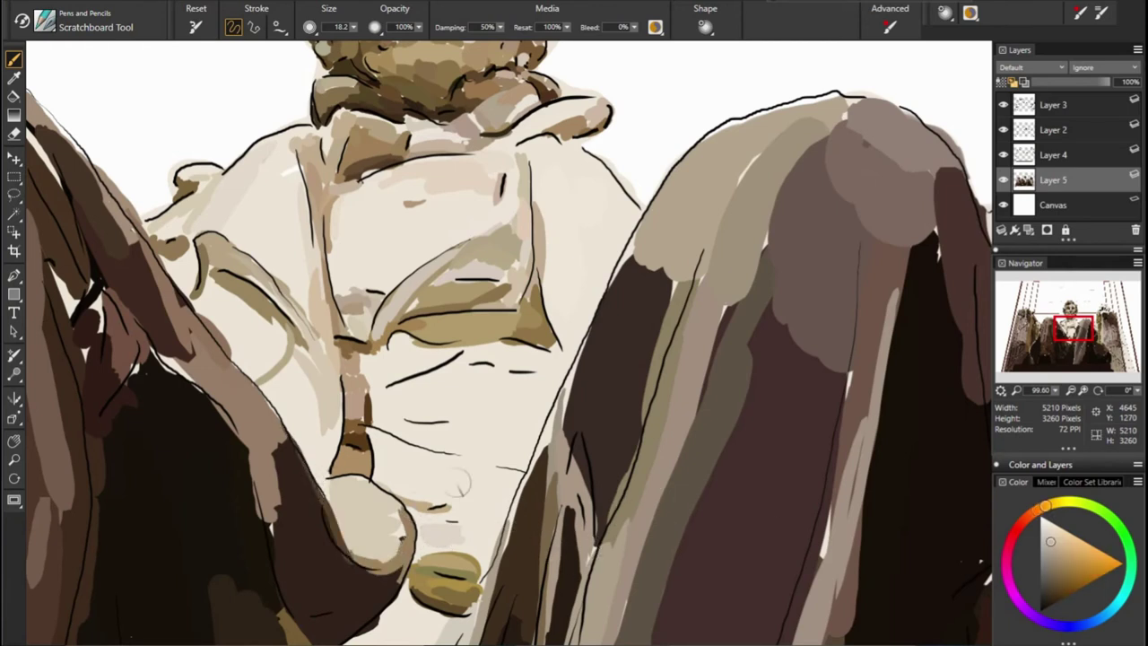
{"action": "mouse_move", "coordinate": [315, 476]}
{"action": "left_mouse_down"}
{"action": "mouse_move", "coordinate": [325, 422]}
{"action": "mouse_move", "coordinate": [525, 473]}
{"action": "left_mouse_up"}
{"action": "left_click", "coordinate": [487, 421], "text": "alt"}
{"action": "left_click_drag", "start_coordinate": [414, 441], "coordinate": [538, 464]}
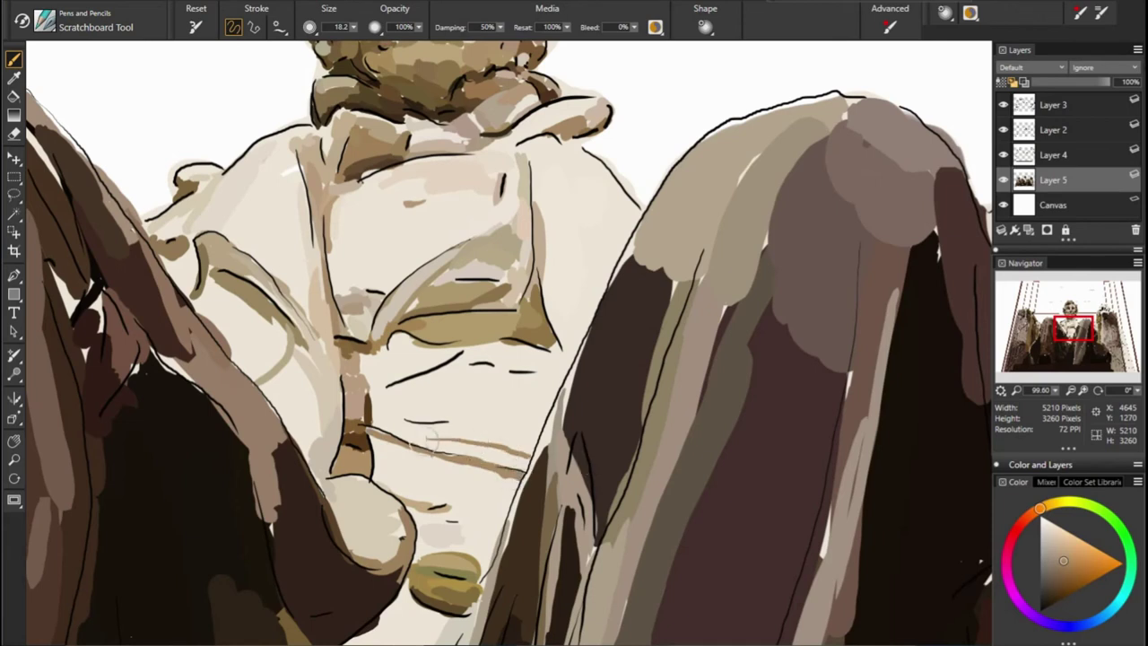
{"action": "left_click_drag", "start_coordinate": [375, 424], "coordinate": [448, 420]}
{"action": "left_click", "coordinate": [301, 410], "text": "alt"}
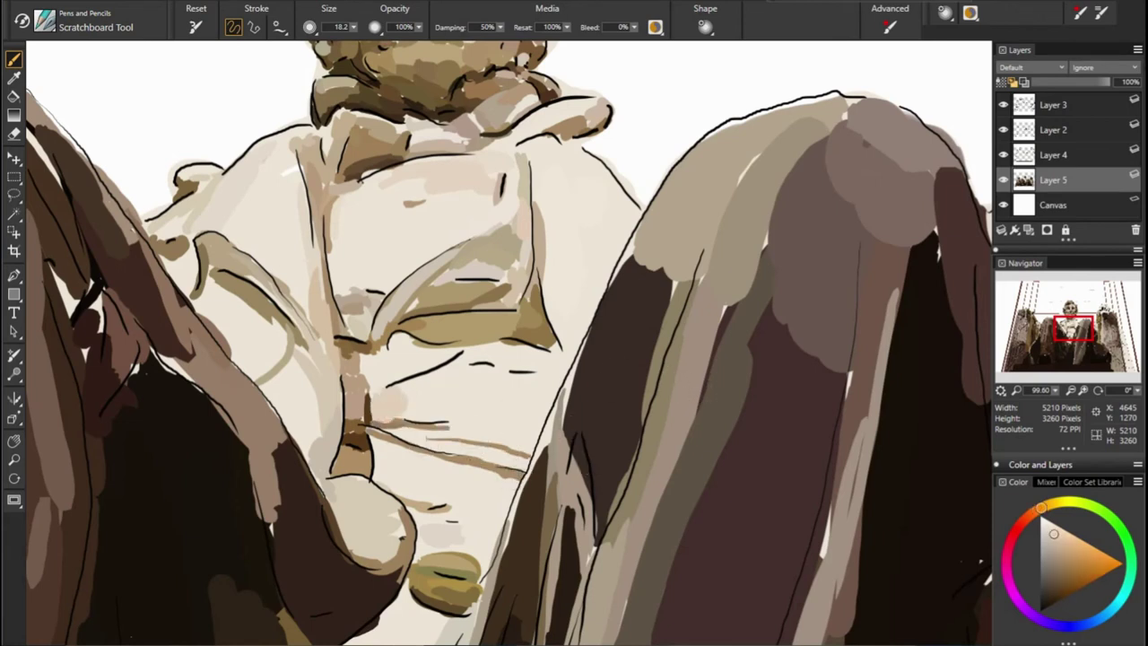
Add dark strokes around the nose, cheek and nose bridge, and darken the robe bulge
{"action": "left_click", "coordinate": [390, 403], "text": "alt"}
{"action": "mouse_move", "coordinate": [384, 384]}
{"action": "left_mouse_down"}
{"action": "mouse_move", "coordinate": [467, 341]}
{"action": "mouse_move", "coordinate": [512, 334]}
{"action": "left_mouse_up"}
{"action": "left_click", "coordinate": [505, 310], "text": "alt"}
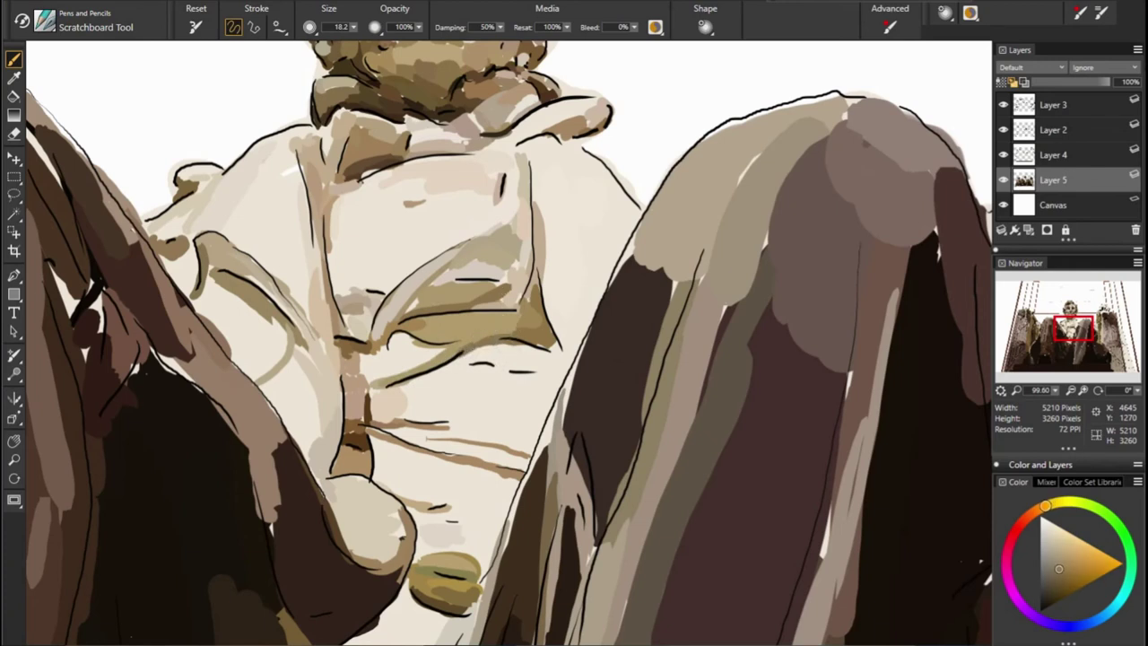
{"action": "left_click", "coordinate": [451, 321], "text": "alt"}
{"action": "left_click_drag", "start_coordinate": [411, 321], "coordinate": [465, 326]}
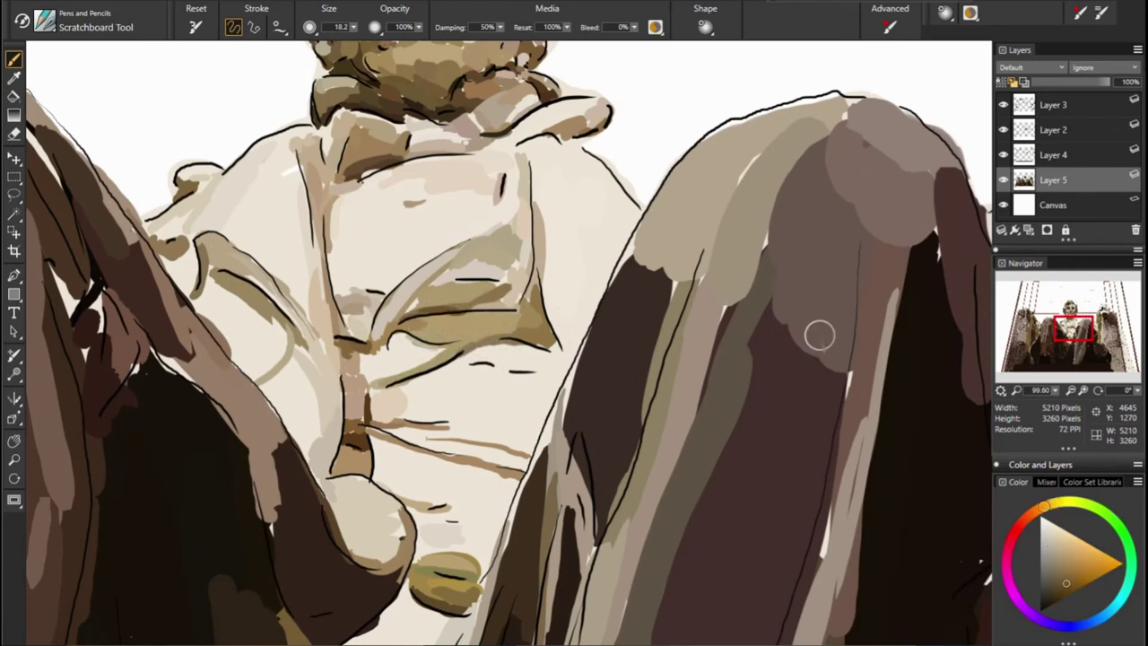
{"action": "left_click_drag", "start_coordinate": [820, 335], "coordinate": [785, 323]}
{"action": "left_click_drag", "start_coordinate": [337, 310], "coordinate": [384, 318]}
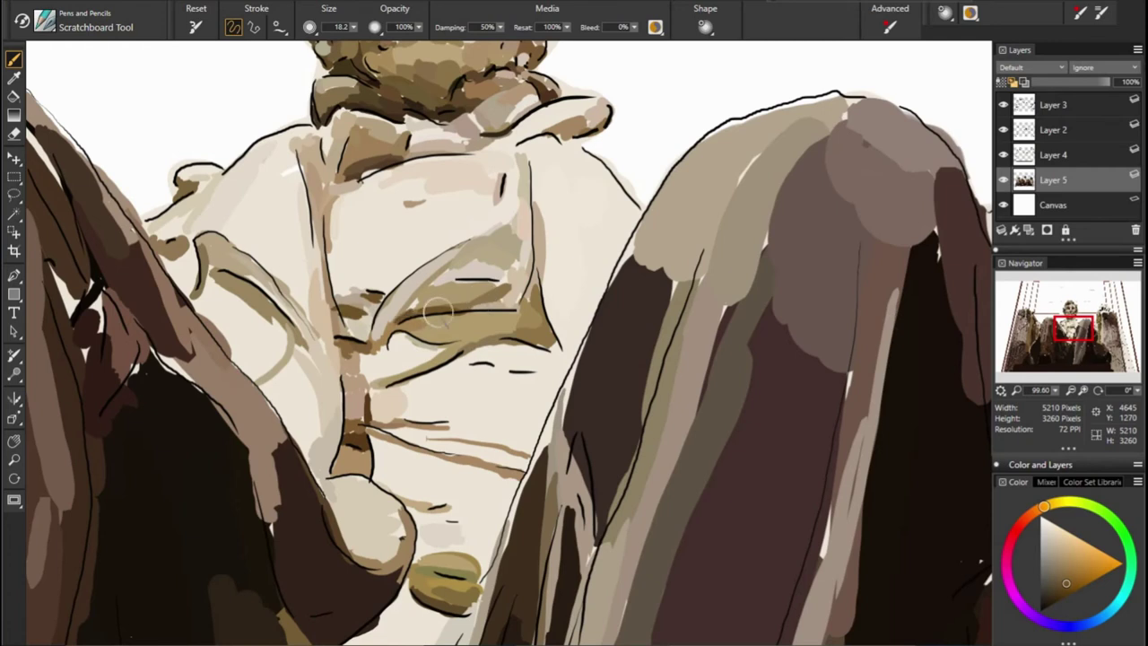
Paint olive strokes over the eye and nose, then sample several browns and beiges
{"action": "left_click", "coordinate": [730, 290], "text": "alt"}
{"action": "mouse_move", "coordinate": [447, 282]}
{"action": "left_mouse_down"}
{"action": "mouse_move", "coordinate": [484, 281]}
{"action": "mouse_move", "coordinate": [428, 303]}
{"action": "left_mouse_up"}
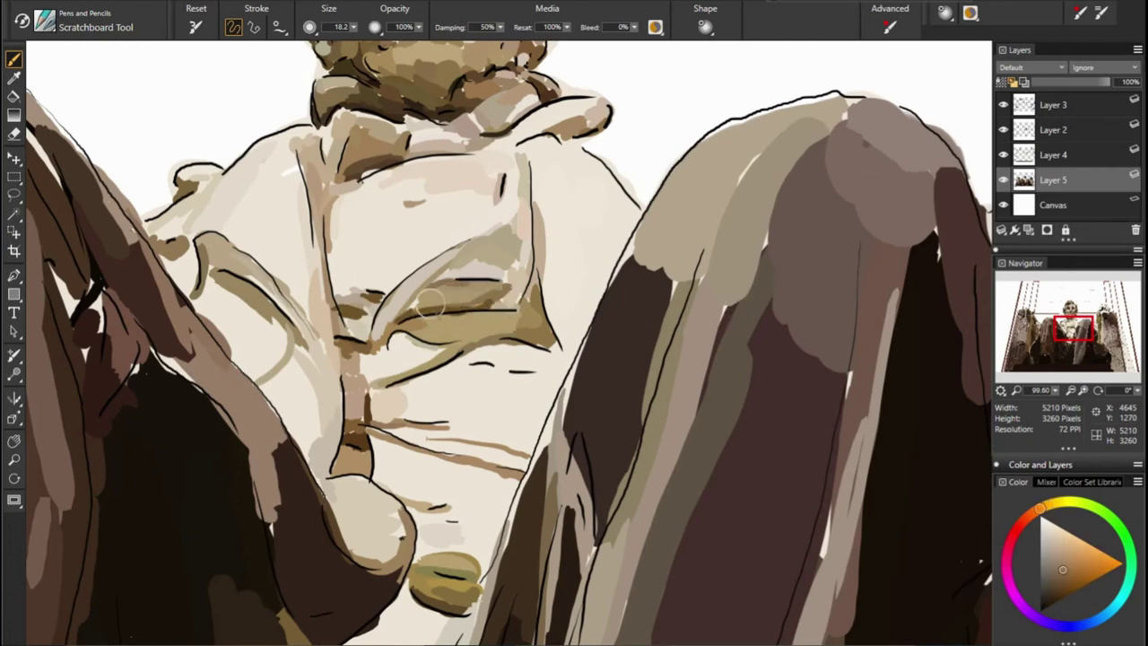
{"action": "left_click", "coordinate": [615, 305], "text": "alt"}
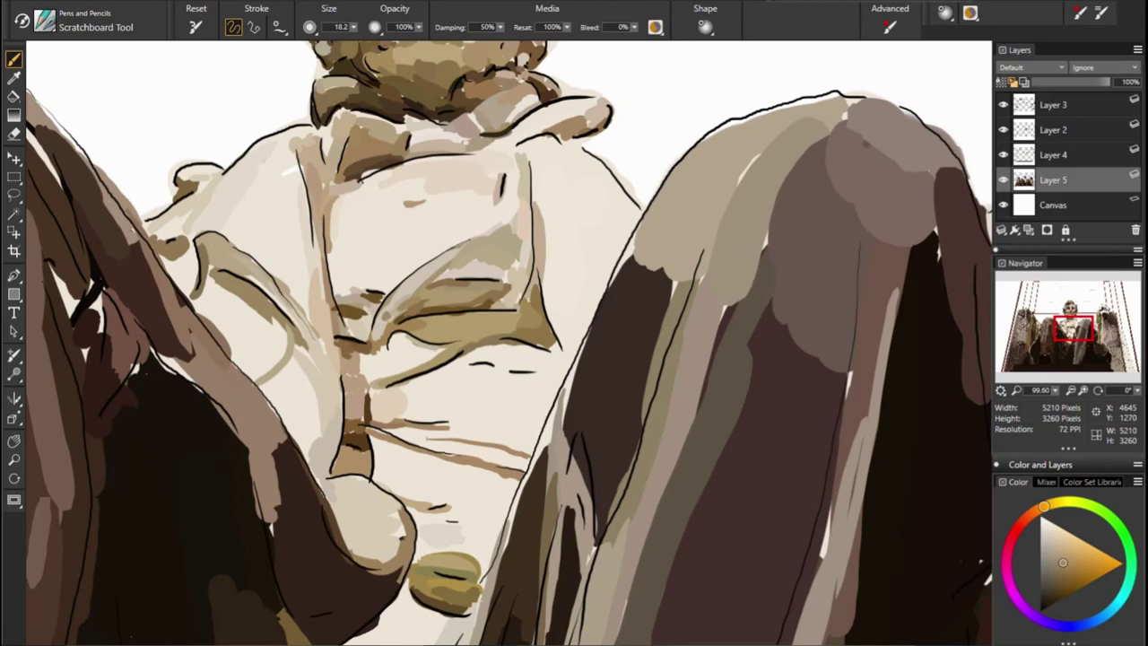
{"action": "left_click", "coordinate": [781, 296], "text": "alt"}
{"action": "left_click", "coordinate": [721, 231], "text": "alt"}
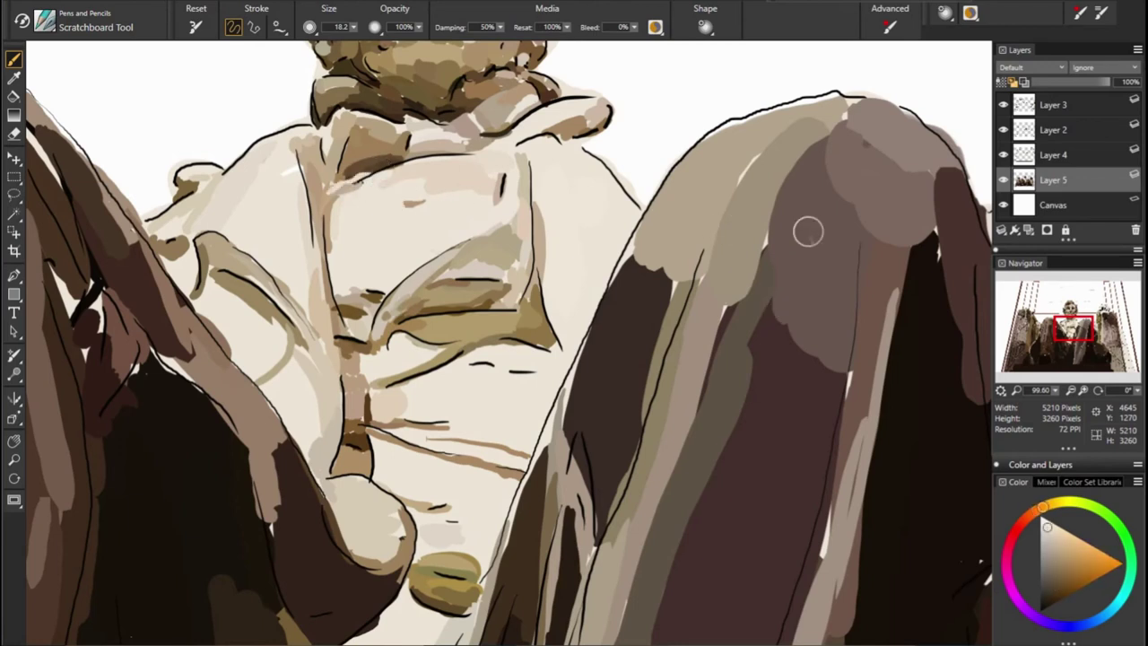
{"action": "left_click", "coordinate": [433, 283], "text": "alt"}
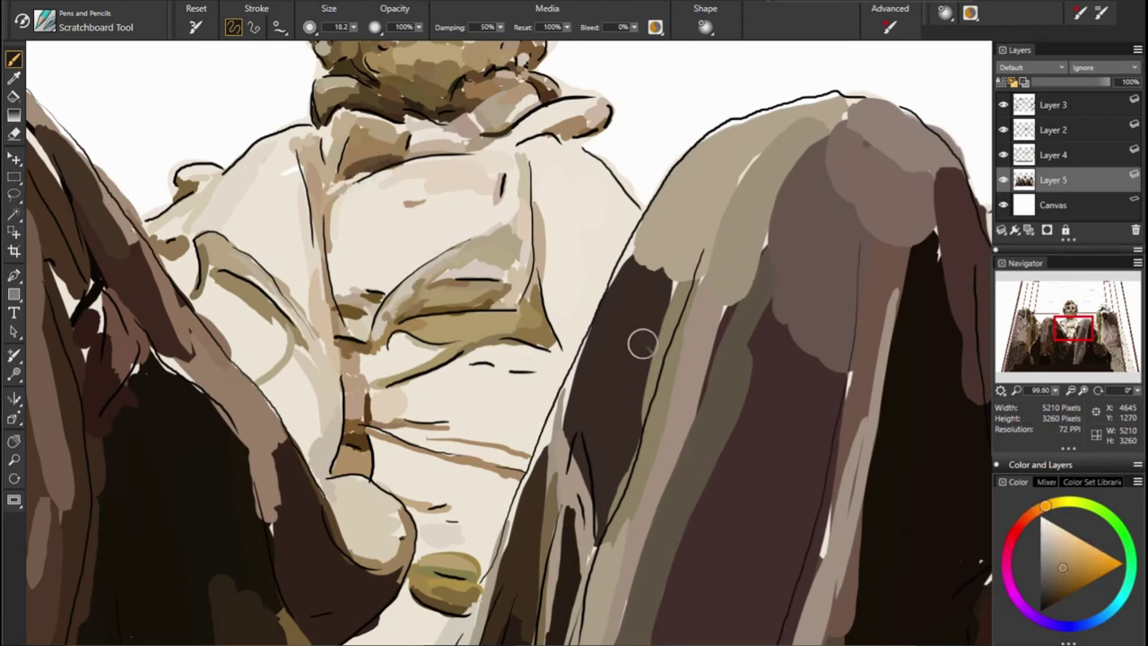
{"action": "left_click", "coordinate": [402, 339], "text": "alt"}
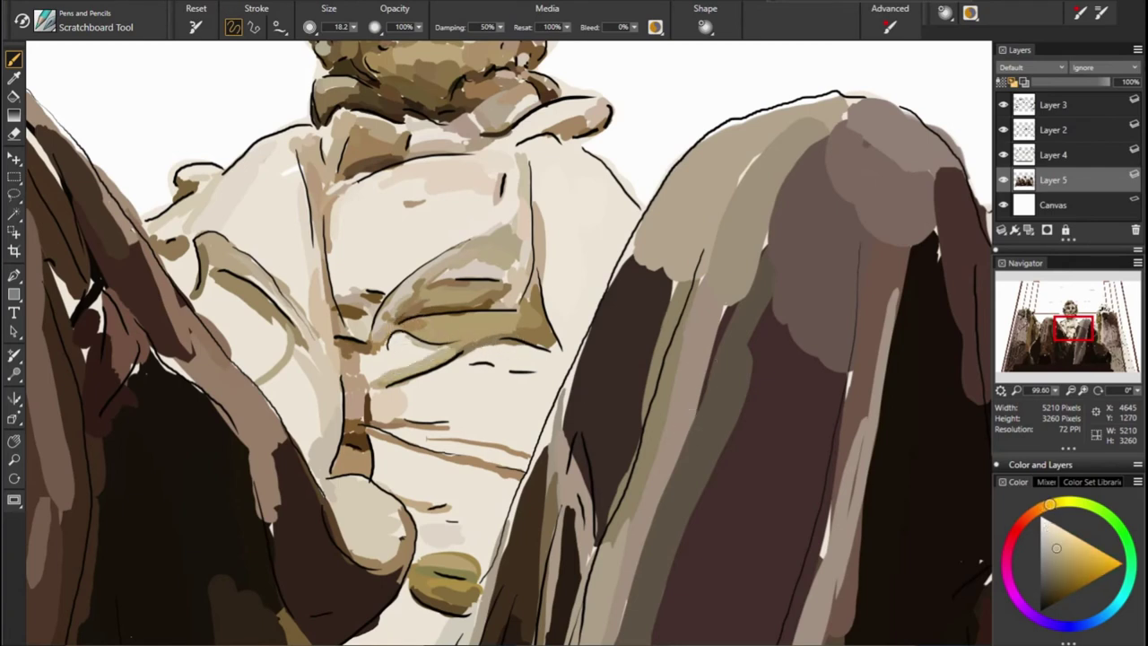
{"action": "left_click", "coordinate": [400, 332], "text": "alt"}
{"action": "left_click", "coordinate": [372, 364], "text": "alt"}
Paint tan under the eye line and faint light strokes over the cheek and chin
{"action": "left_click", "coordinate": [590, 361], "text": "alt"}
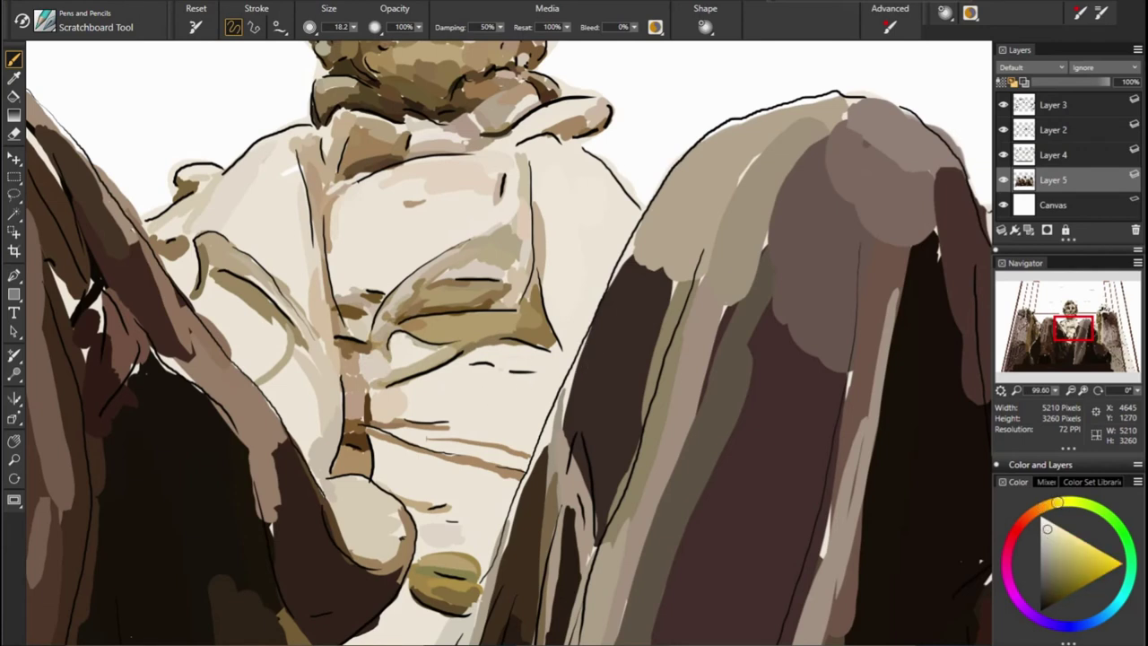
{"action": "left_click", "coordinate": [520, 365], "text": "alt"}
{"action": "mouse_move", "coordinate": [504, 365]}
{"action": "left_mouse_down"}
{"action": "mouse_move", "coordinate": [544, 368]}
{"action": "mouse_move", "coordinate": [558, 355]}
{"action": "mouse_move", "coordinate": [469, 352]}
{"action": "left_mouse_up"}
{"action": "left_click", "coordinate": [615, 344], "text": "alt"}
{"action": "left_click", "coordinate": [509, 385], "text": "alt"}
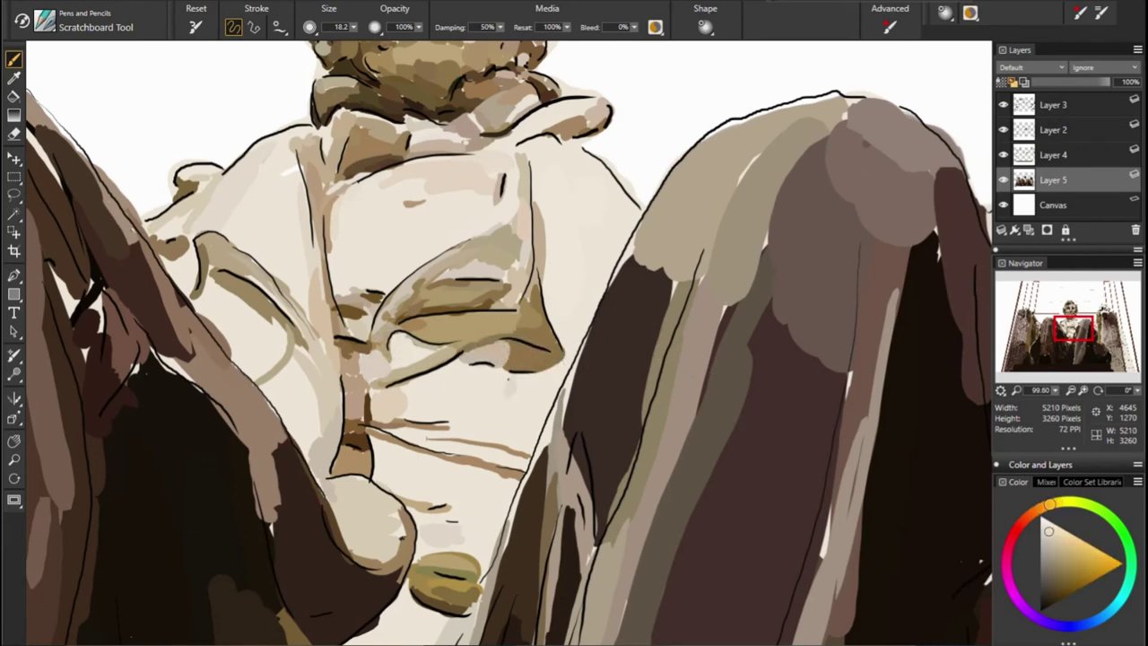
{"action": "mouse_move", "coordinate": [516, 384]}
{"action": "left_mouse_down"}
{"action": "mouse_move", "coordinate": [549, 395]}
{"action": "mouse_move", "coordinate": [539, 431]}
{"action": "left_mouse_up"}
{"action": "left_click", "coordinate": [538, 427], "text": "alt"}
{"action": "left_click", "coordinate": [503, 395], "text": "alt"}
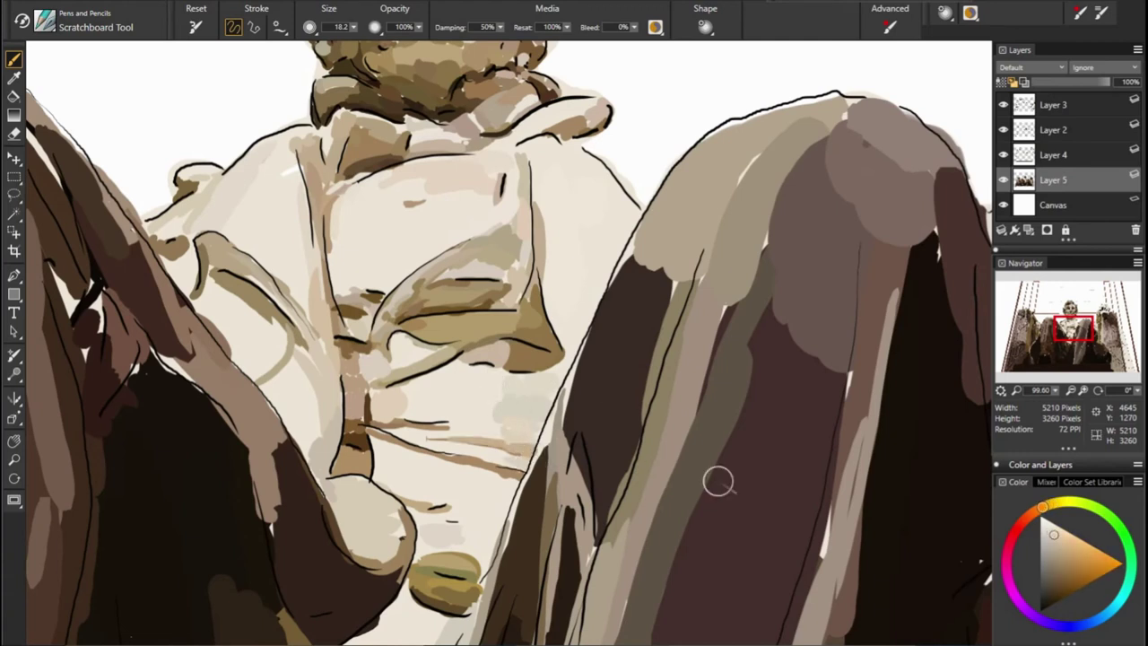
Paint beige over the white gap beside the head and light strokes along the nose ridge
{"action": "left_click", "coordinate": [521, 488], "text": "alt"}
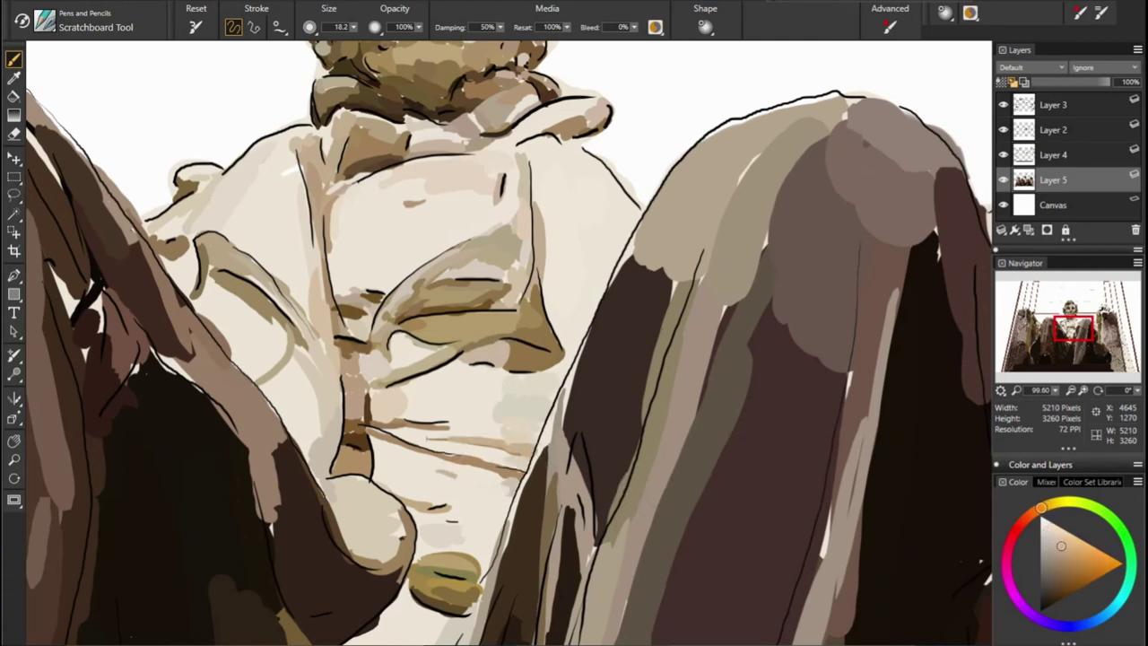
{"action": "left_click", "coordinate": [473, 516], "text": "alt"}
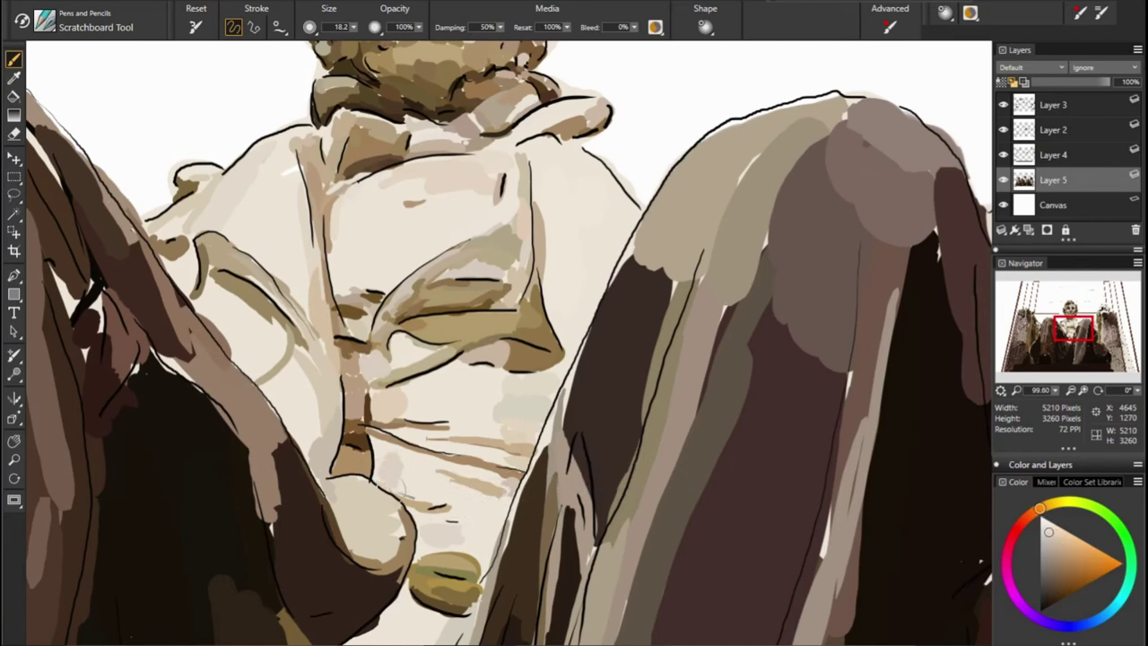
{"action": "left_click", "coordinate": [460, 510], "text": "alt"}
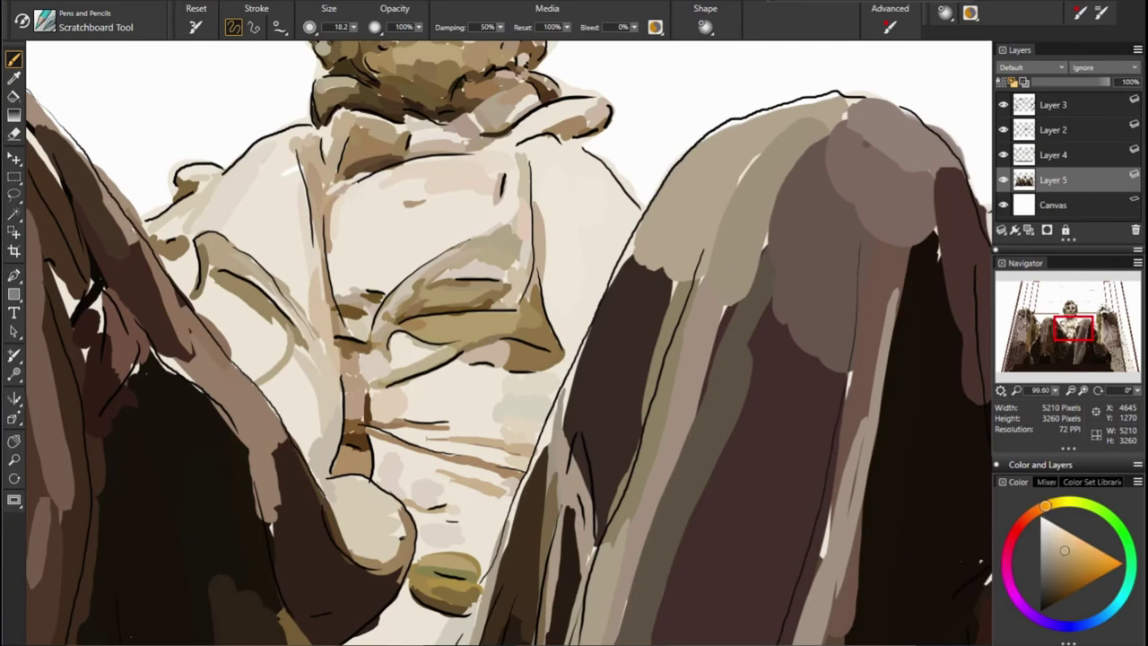
{"action": "left_click", "coordinate": [442, 473], "text": "alt"}
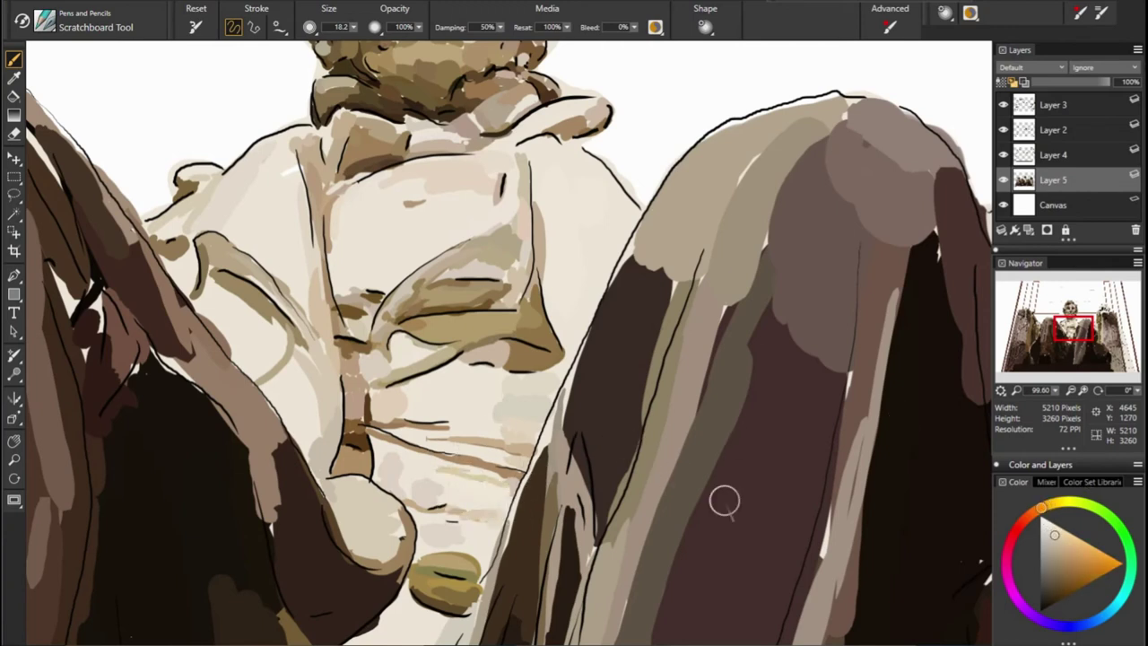
{"action": "left_click", "coordinate": [507, 536], "text": "alt"}
{"action": "left_click", "coordinate": [893, 313], "text": "alt"}
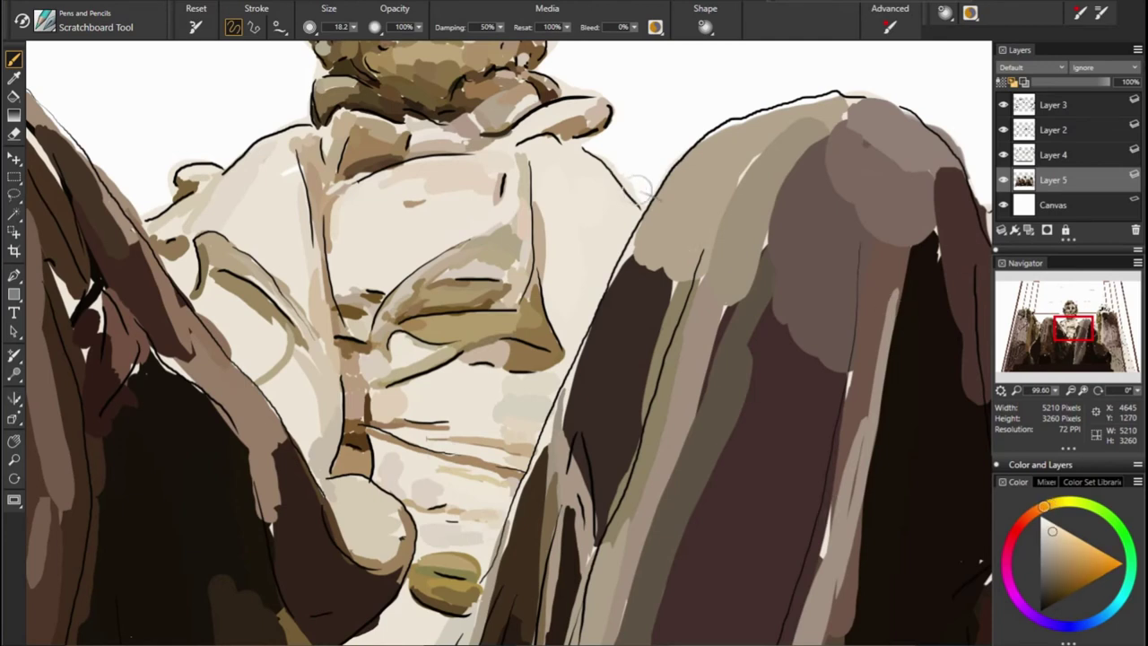
{"action": "left_click_drag", "start_coordinate": [615, 157], "coordinate": [651, 197]}
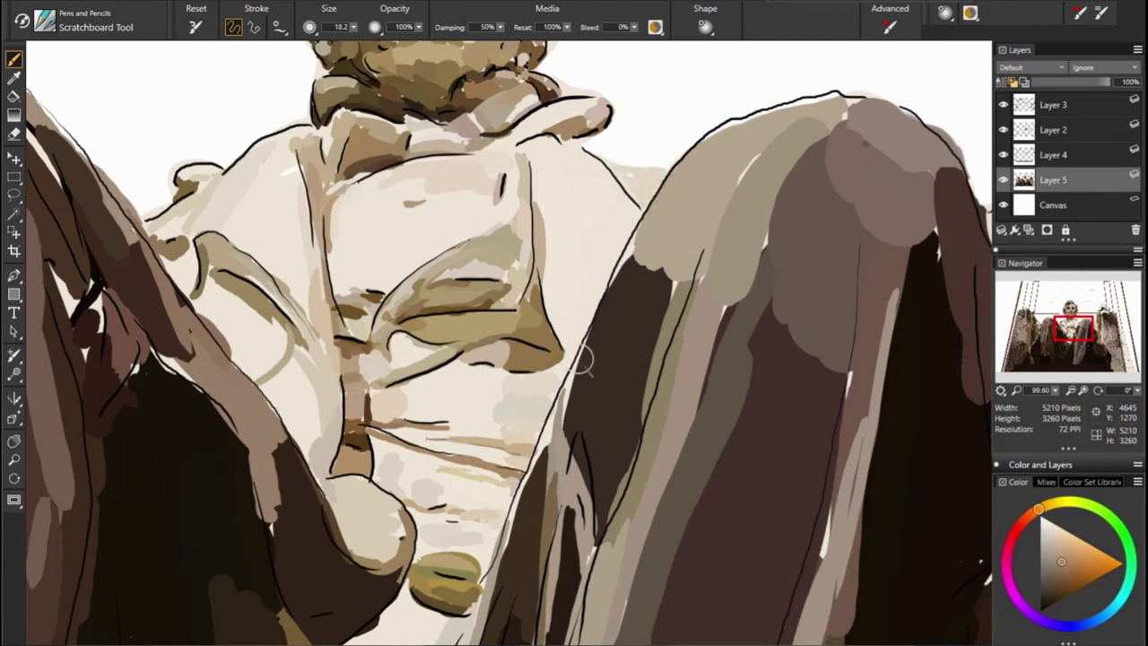
{"action": "left_click", "coordinate": [363, 359], "text": "alt"}
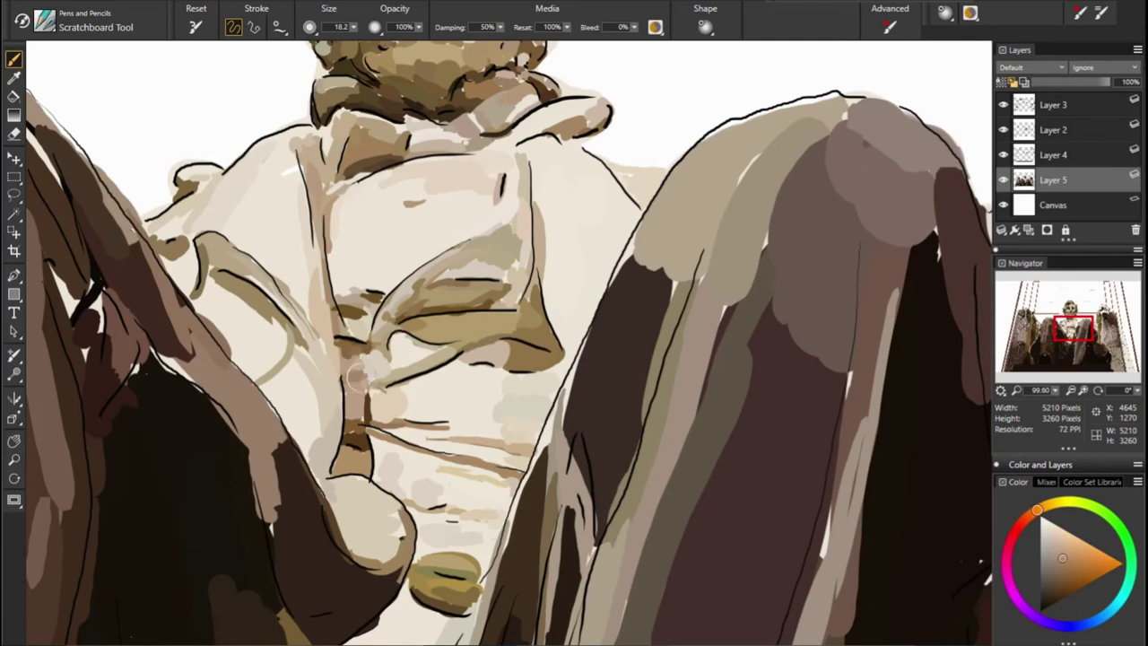
{"action": "left_click", "coordinate": [456, 337], "text": "alt"}
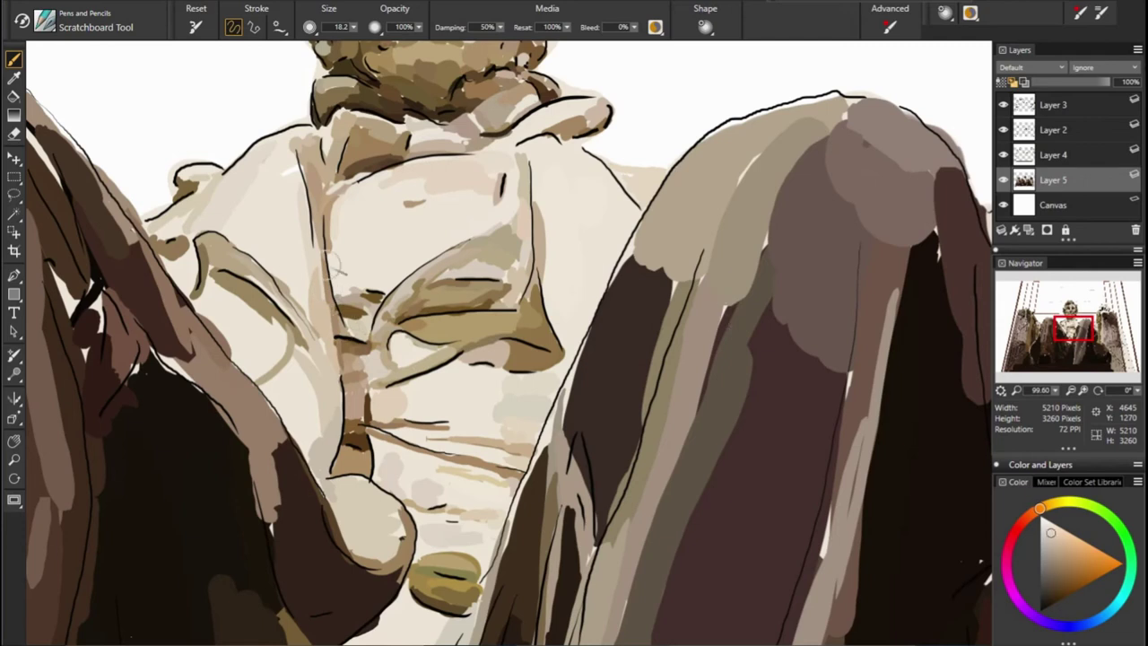
{"action": "left_click_drag", "start_coordinate": [331, 260], "coordinate": [341, 235]}
Add dark brown strokes along the collar edge and sample nearby browns and cream
{"action": "left_click", "coordinate": [502, 136], "text": "alt"}
{"action": "left_click_drag", "start_coordinate": [489, 135], "coordinate": [562, 140]}
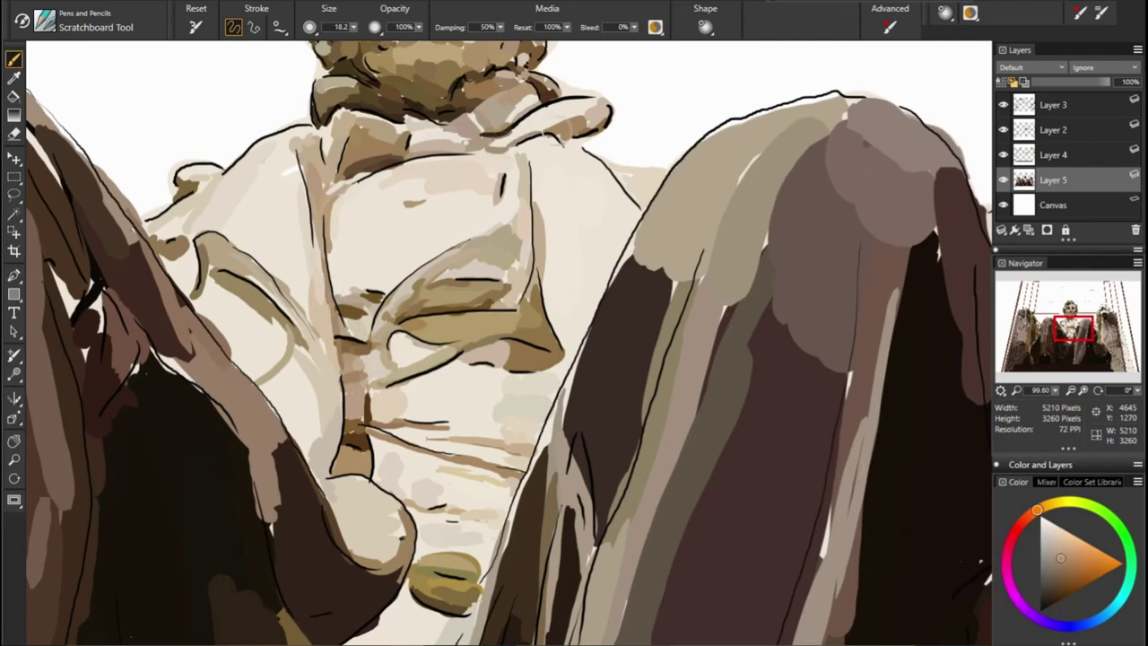
{"action": "left_click", "coordinate": [525, 123], "text": "alt"}
{"action": "left_click", "coordinate": [545, 141], "text": "alt"}
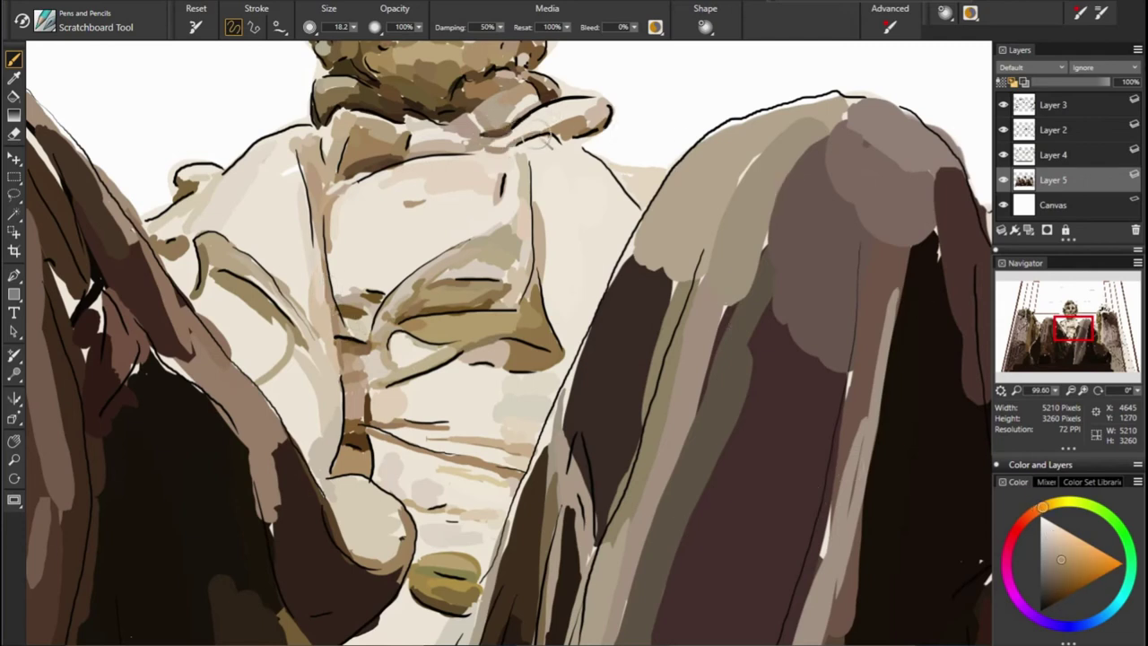
{"action": "left_click", "coordinate": [599, 136], "text": "alt"}
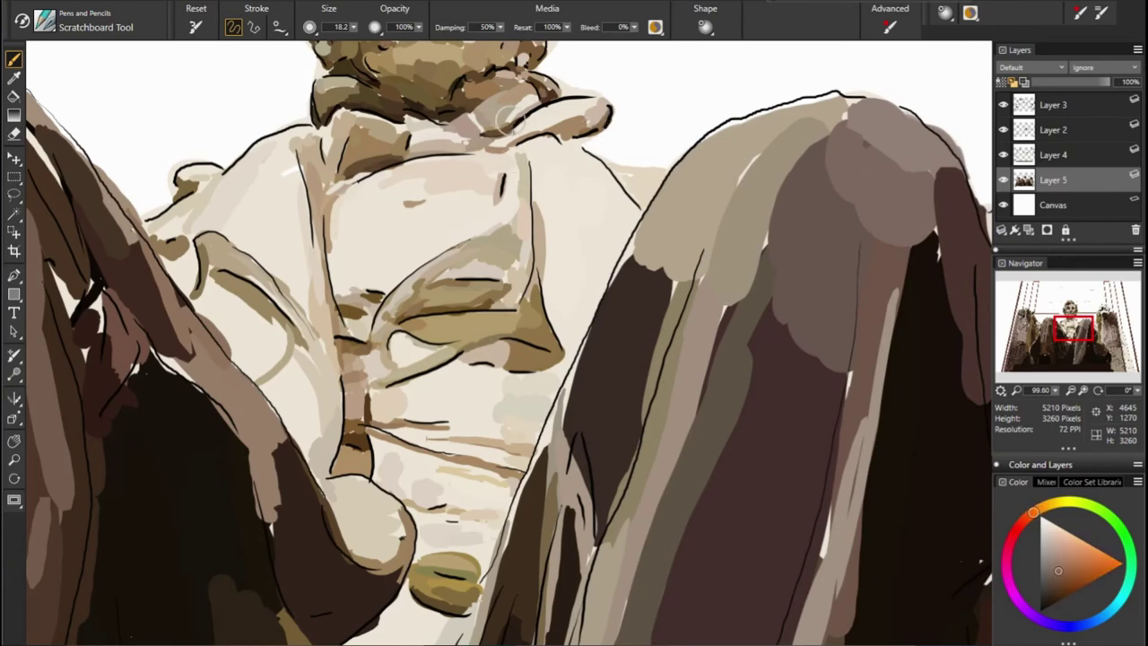
{"action": "left_click", "coordinate": [558, 82], "text": "alt"}
{"action": "left_click", "coordinate": [462, 169], "text": "alt"}
Paint an olive band across the shirt and light tan over the lower shirt
{"action": "left_click_drag", "start_coordinate": [1074, 329], "coordinate": [1070, 341]}
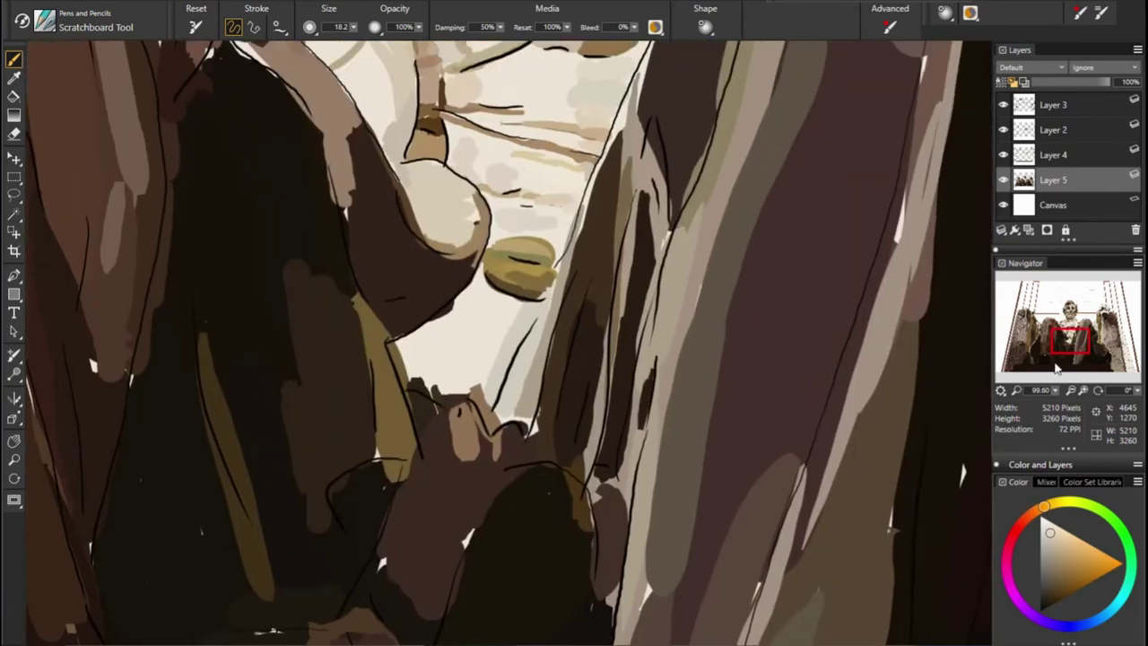
{"action": "mouse_move", "coordinate": [419, 328]}
{"action": "left_mouse_down"}
{"action": "mouse_move", "coordinate": [462, 324]}
{"action": "mouse_move", "coordinate": [424, 333]}
{"action": "left_mouse_up"}
{"action": "left_click", "coordinate": [1050, 527]}
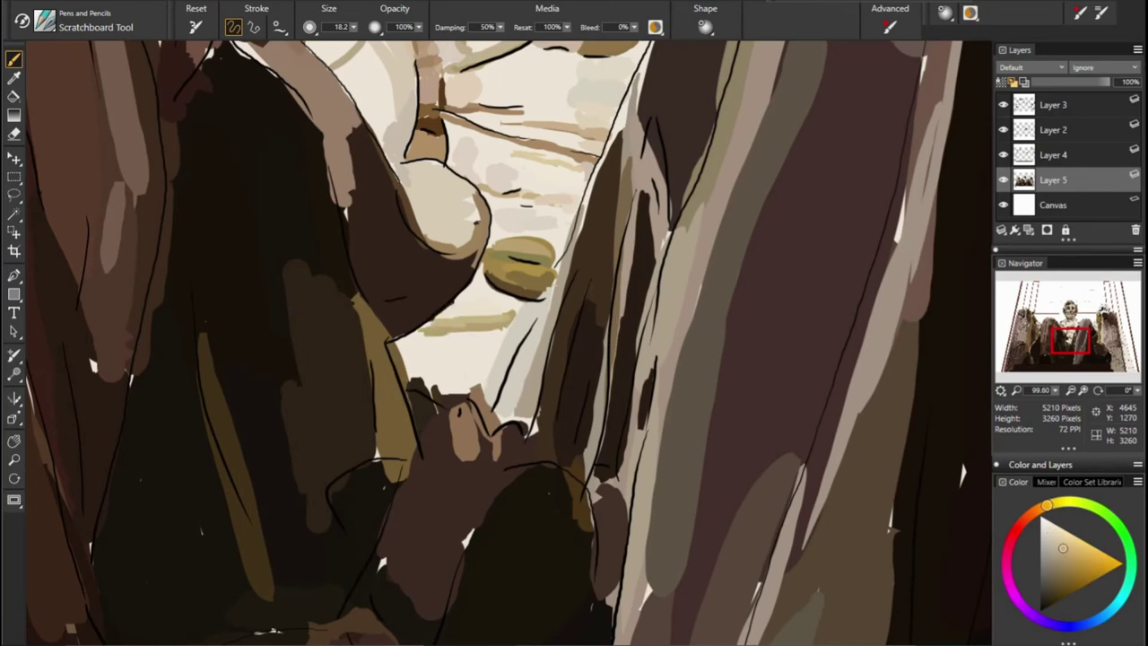
{"action": "left_click", "coordinate": [440, 435], "text": "alt"}
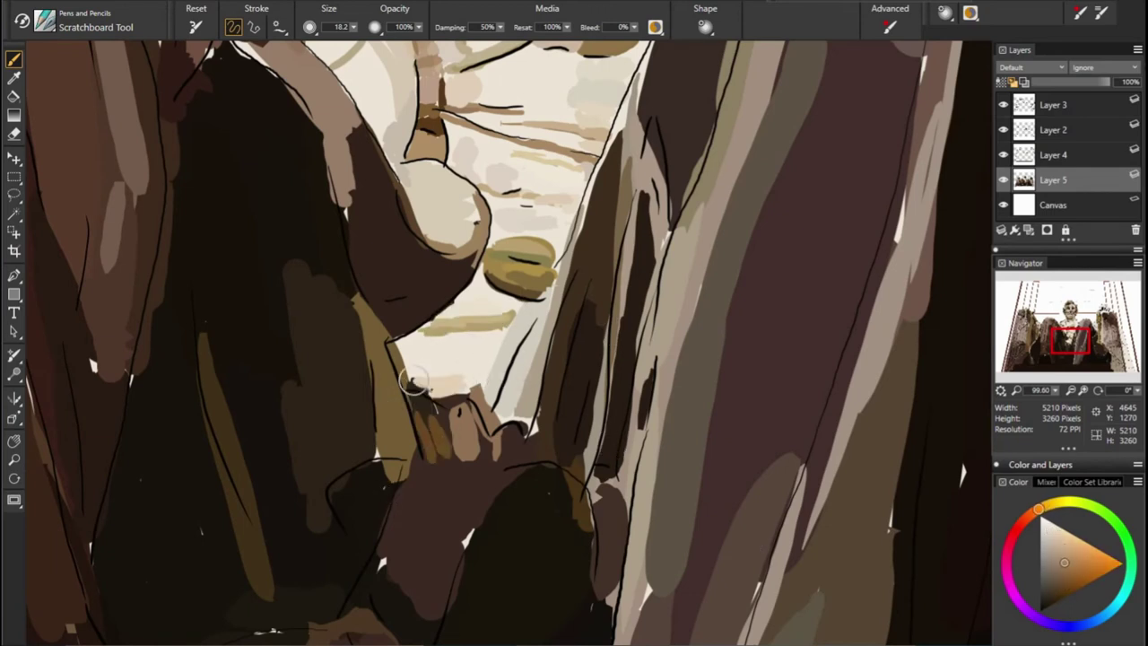
{"action": "mouse_move", "coordinate": [411, 386]}
{"action": "left_mouse_down"}
{"action": "mouse_move", "coordinate": [429, 448]}
{"action": "mouse_move", "coordinate": [449, 431]}
{"action": "left_mouse_up"}
{"action": "left_click_drag", "start_coordinate": [453, 386], "coordinate": [466, 401]}
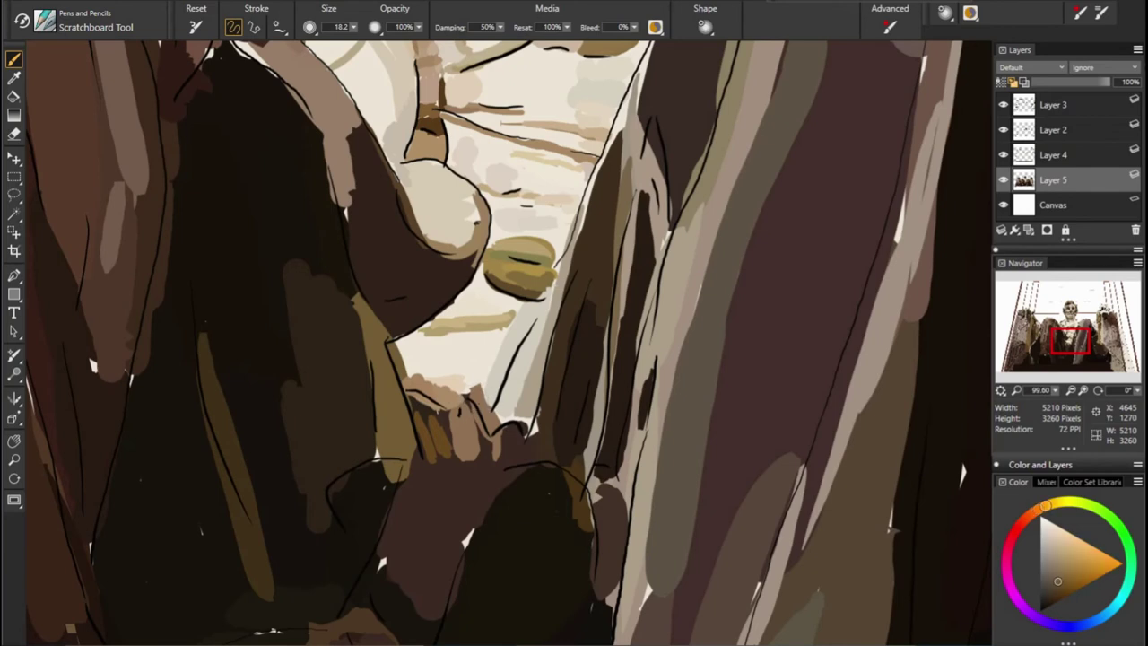
Shade the drapery folds with dark brown and olive-brown strokes
{"action": "left_click", "coordinate": [446, 479], "text": "alt"}
{"action": "left_click_drag", "start_coordinate": [540, 371], "coordinate": [548, 414]}
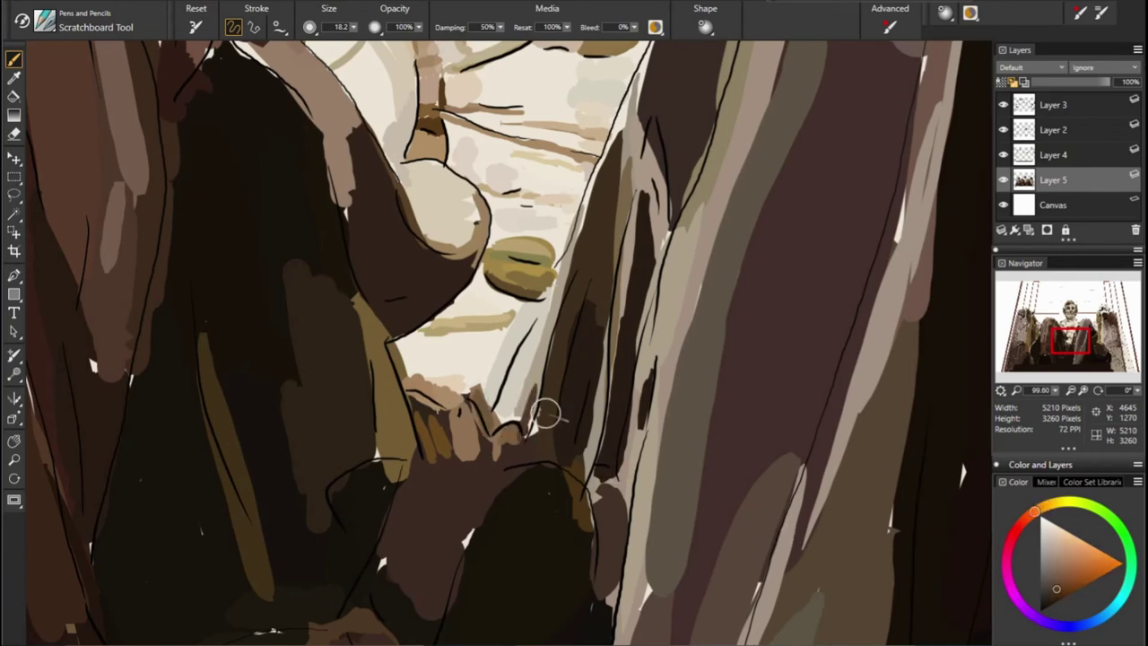
{"action": "left_click", "coordinate": [606, 256], "text": "alt"}
{"action": "left_click_drag", "start_coordinate": [600, 231], "coordinate": [538, 398]}
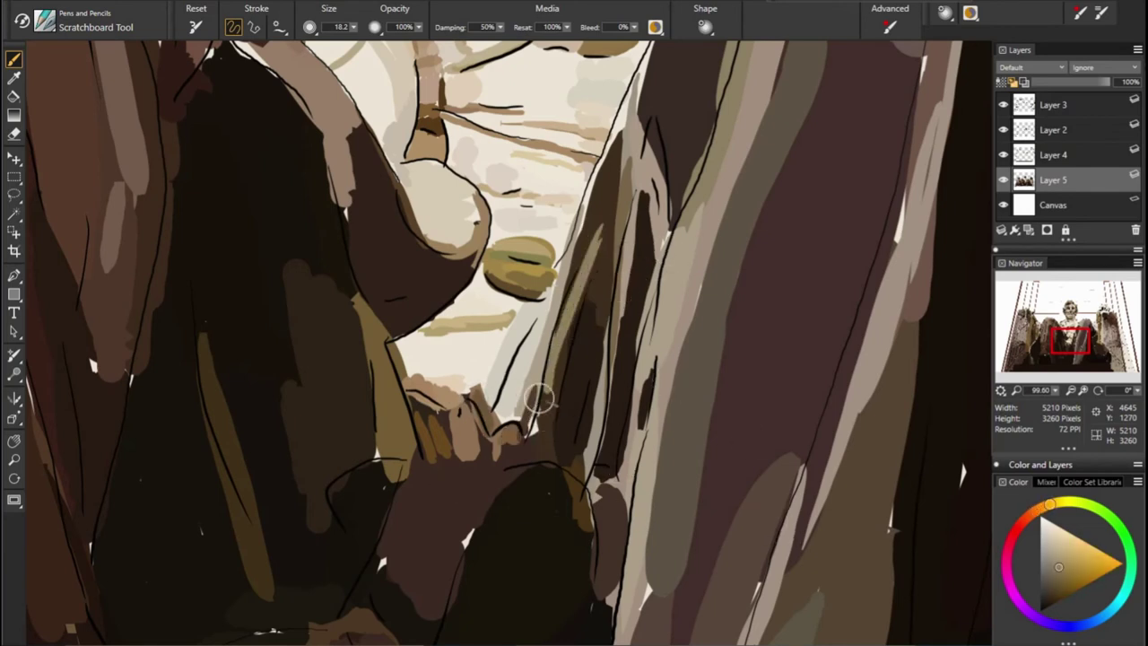
{"action": "left_click", "coordinate": [544, 497], "text": "alt"}
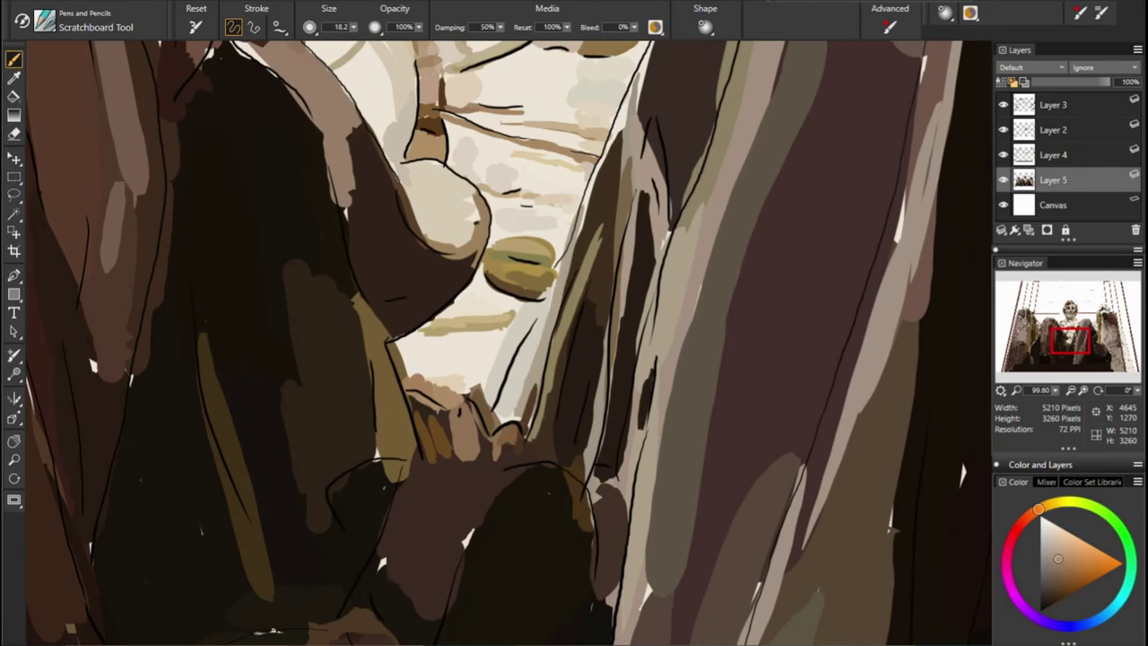
{"action": "left_click", "coordinate": [579, 241], "text": "alt"}
{"action": "left_click_drag", "start_coordinate": [578, 243], "coordinate": [531, 346]}
{"action": "left_click_drag", "start_coordinate": [571, 289], "coordinate": [503, 419]}
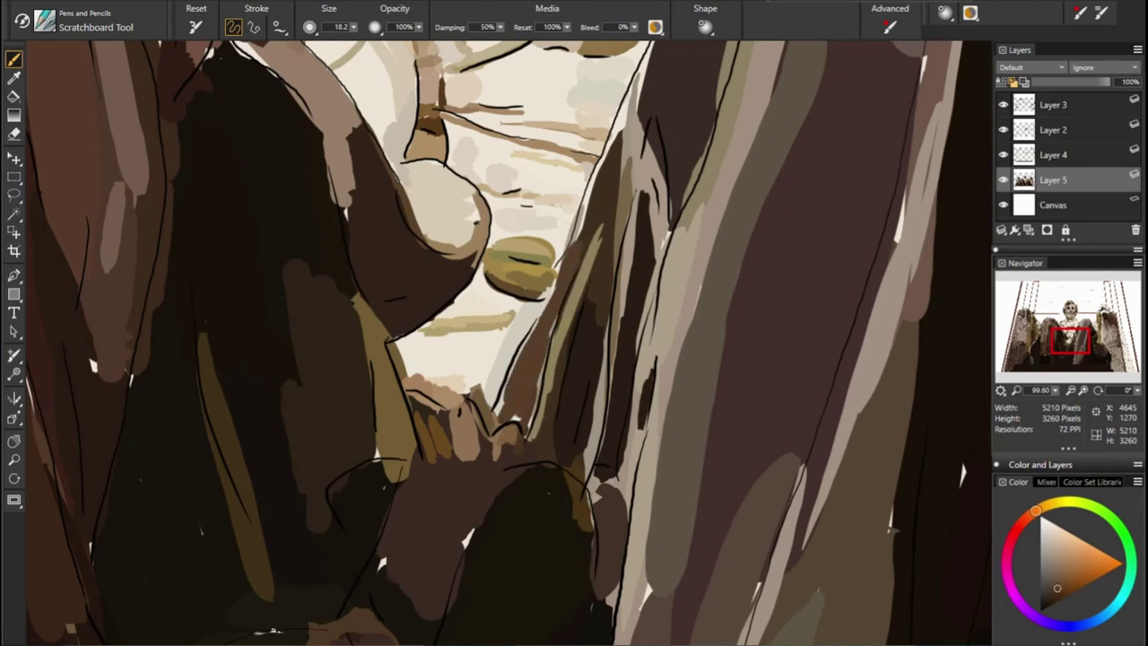
Add a light olive highlight along the drapery and orange-brown on the right fold
{"action": "left_click", "coordinate": [617, 324], "text": "alt"}
{"action": "mouse_move", "coordinate": [603, 388]}
{"action": "left_mouse_down"}
{"action": "mouse_move", "coordinate": [589, 449]}
{"action": "mouse_move", "coordinate": [599, 492]}
{"action": "left_mouse_up"}
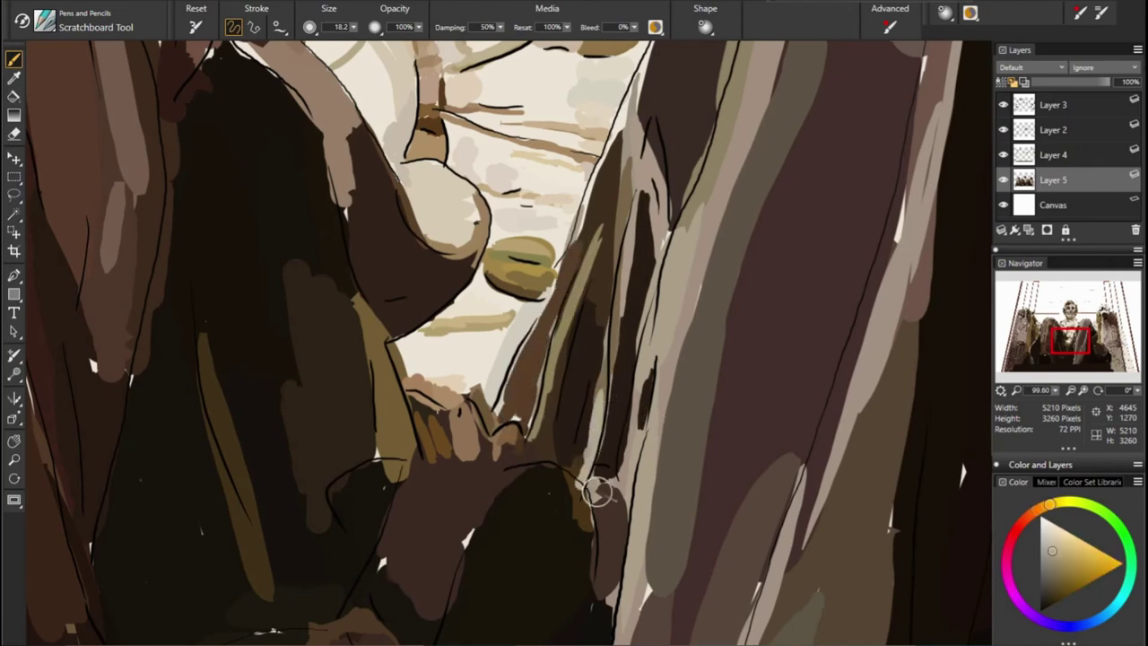
{"action": "left_click", "coordinate": [712, 488], "text": "alt"}
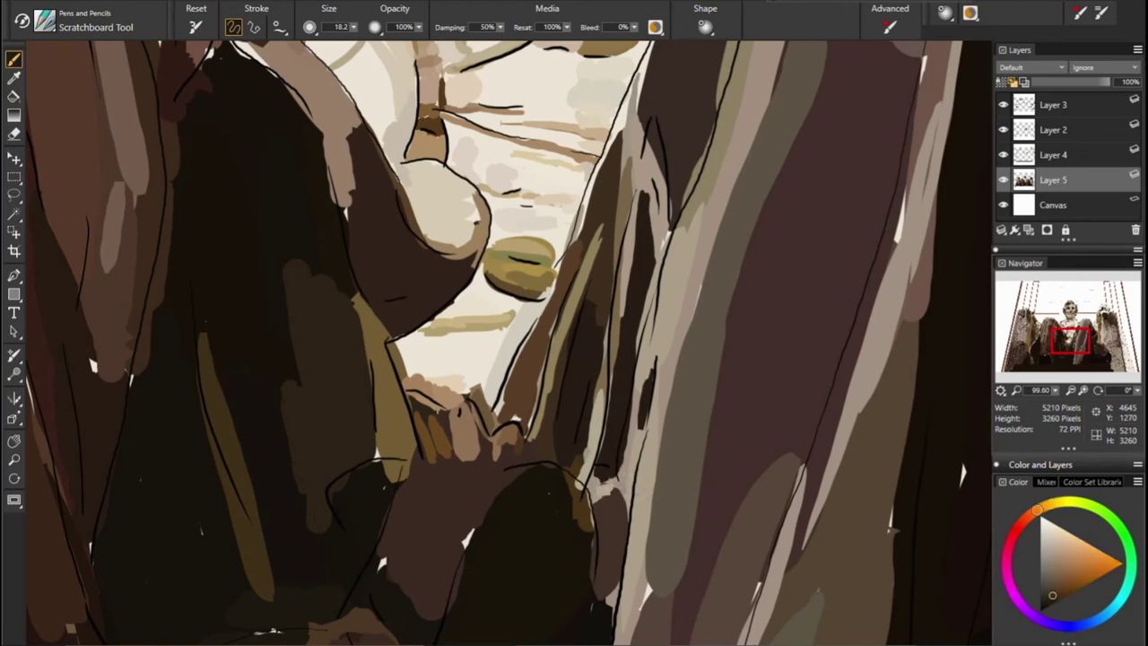
{"action": "left_click", "coordinate": [682, 506], "text": "alt"}
{"action": "left_click_drag", "start_coordinate": [718, 207], "coordinate": [655, 341]}
{"action": "left_click", "coordinate": [707, 246], "text": "alt"}
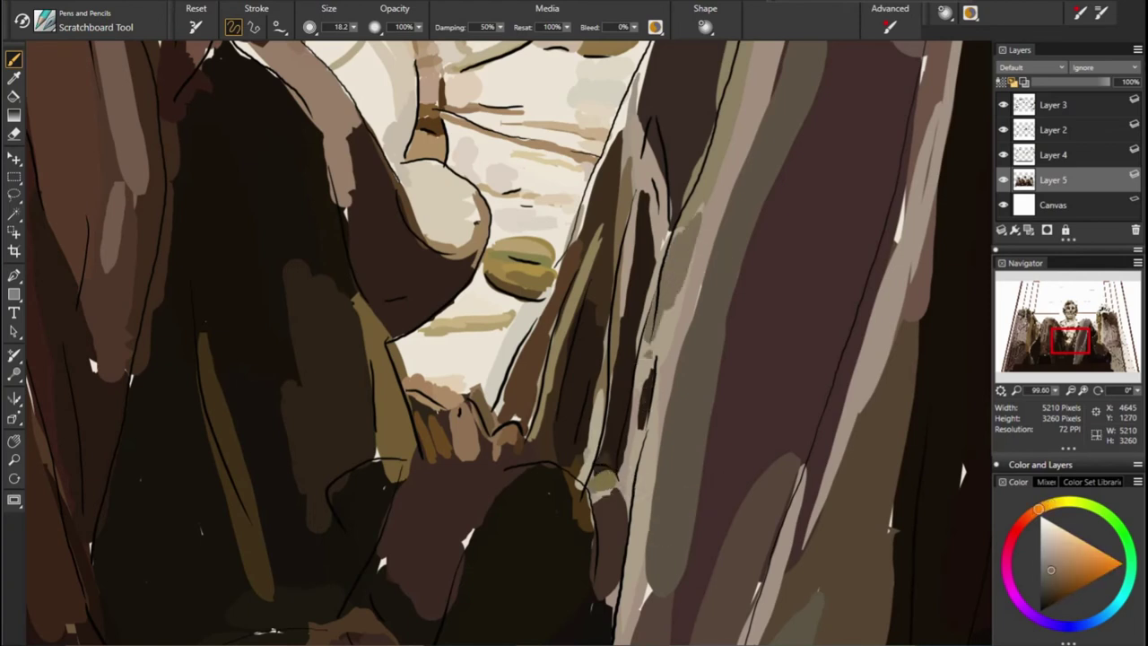
Paint lighter brown over the dark lower shape and dab darker brown near the shirt bottom
{"action": "left_click", "coordinate": [646, 547], "text": "alt"}
{"action": "left_click", "coordinate": [619, 535], "text": "alt"}
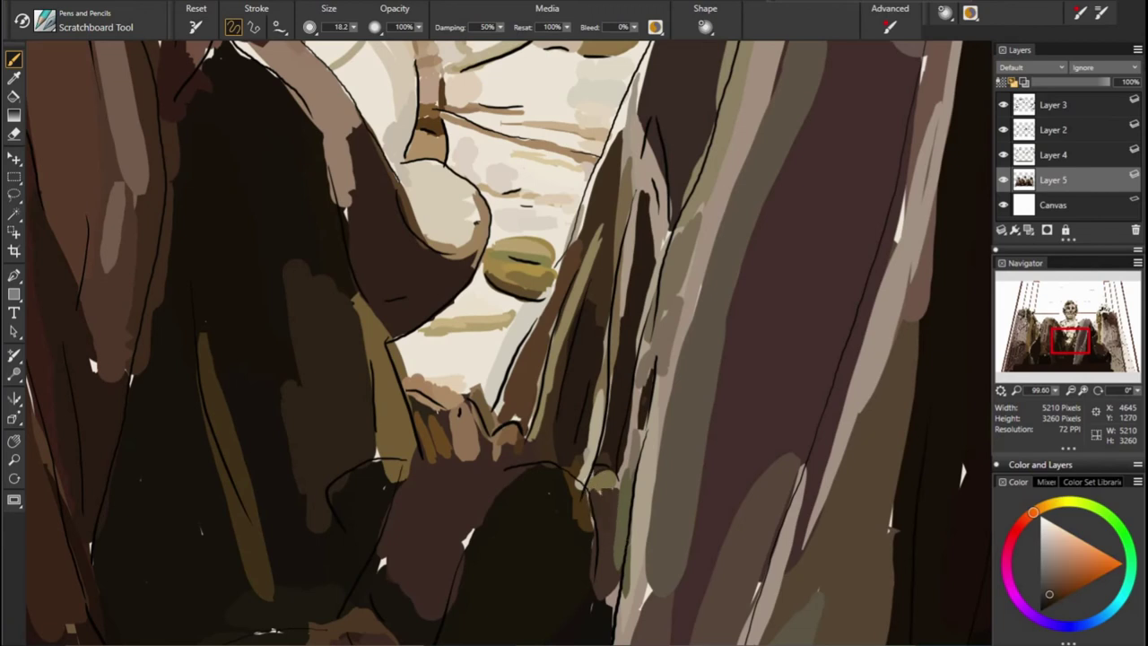
{"action": "left_click", "coordinate": [484, 503], "text": "alt"}
{"action": "left_click_drag", "start_coordinate": [404, 511], "coordinate": [509, 508]}
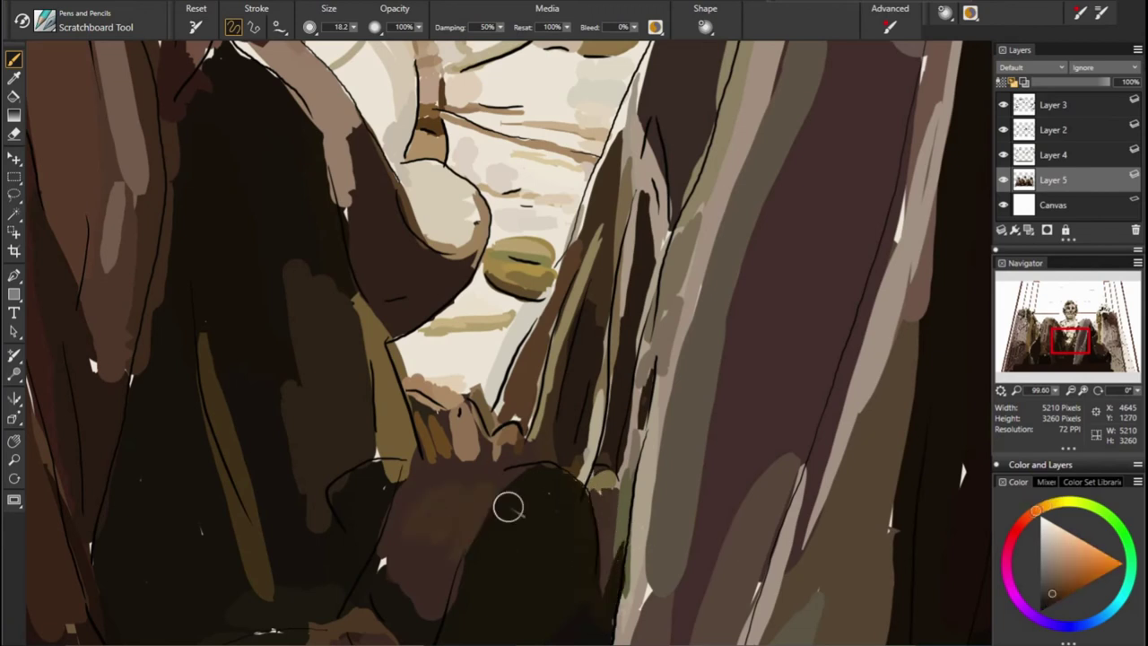
{"action": "left_click", "coordinate": [385, 423], "text": "alt"}
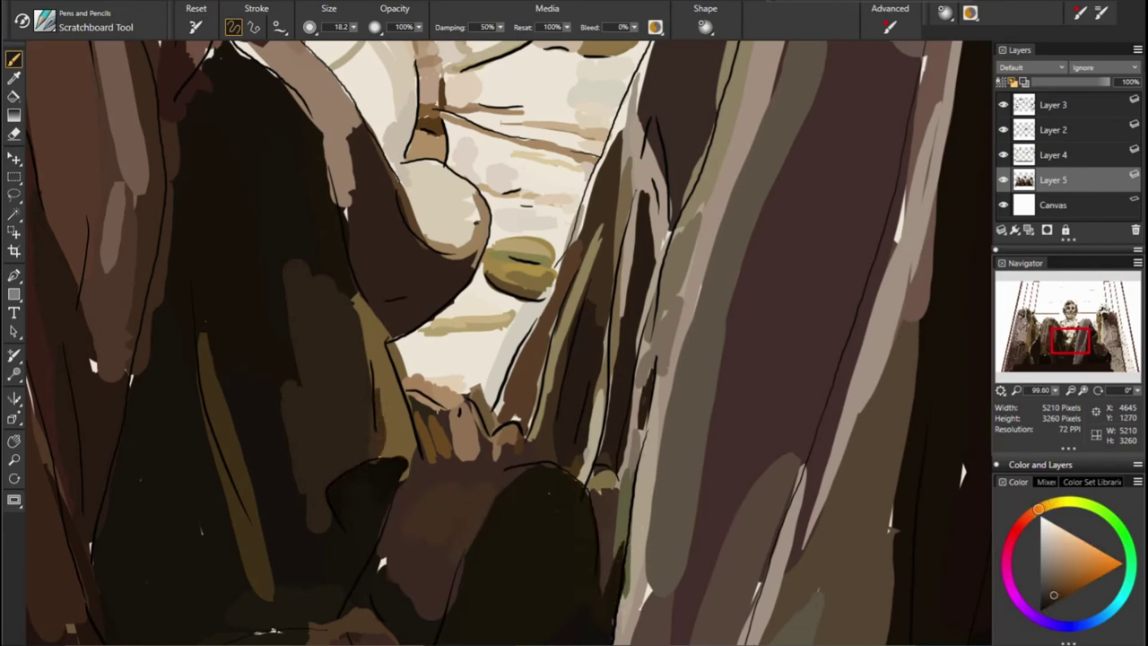
{"action": "left_click", "coordinate": [421, 401], "text": "alt"}
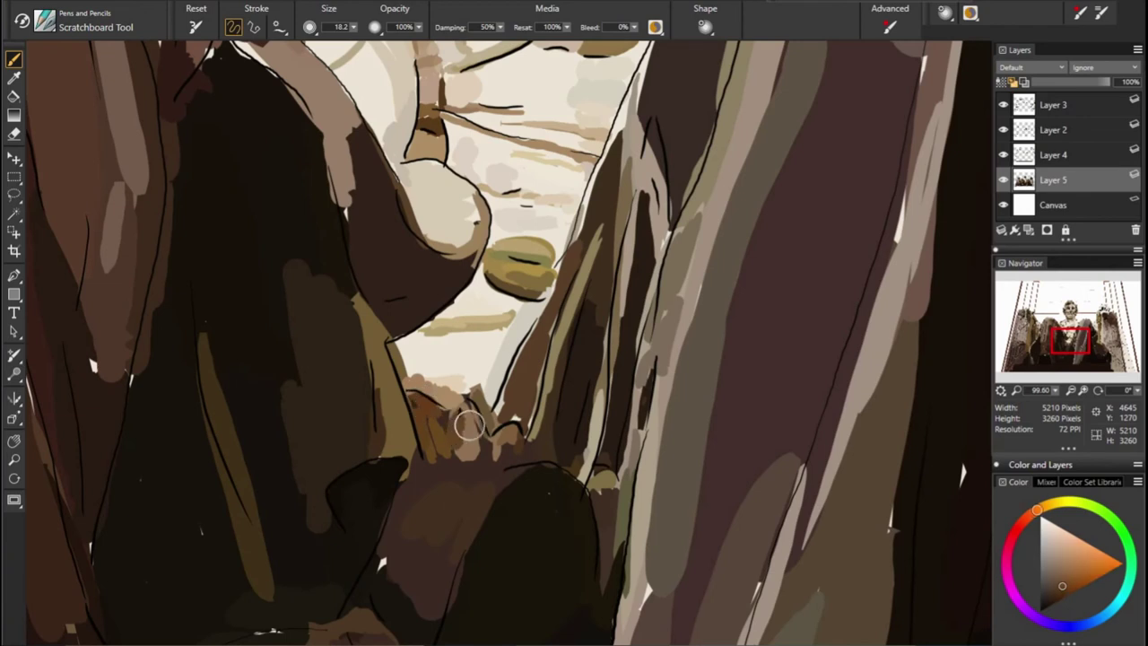
{"action": "left_click_drag", "start_coordinate": [465, 422], "coordinate": [469, 440]}
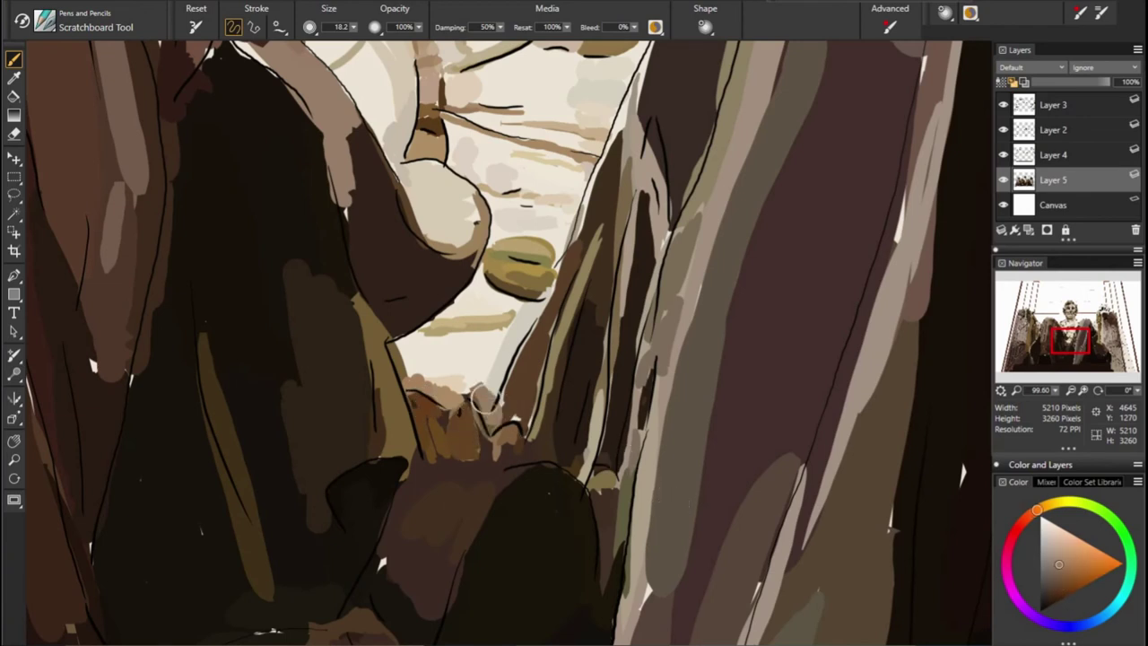
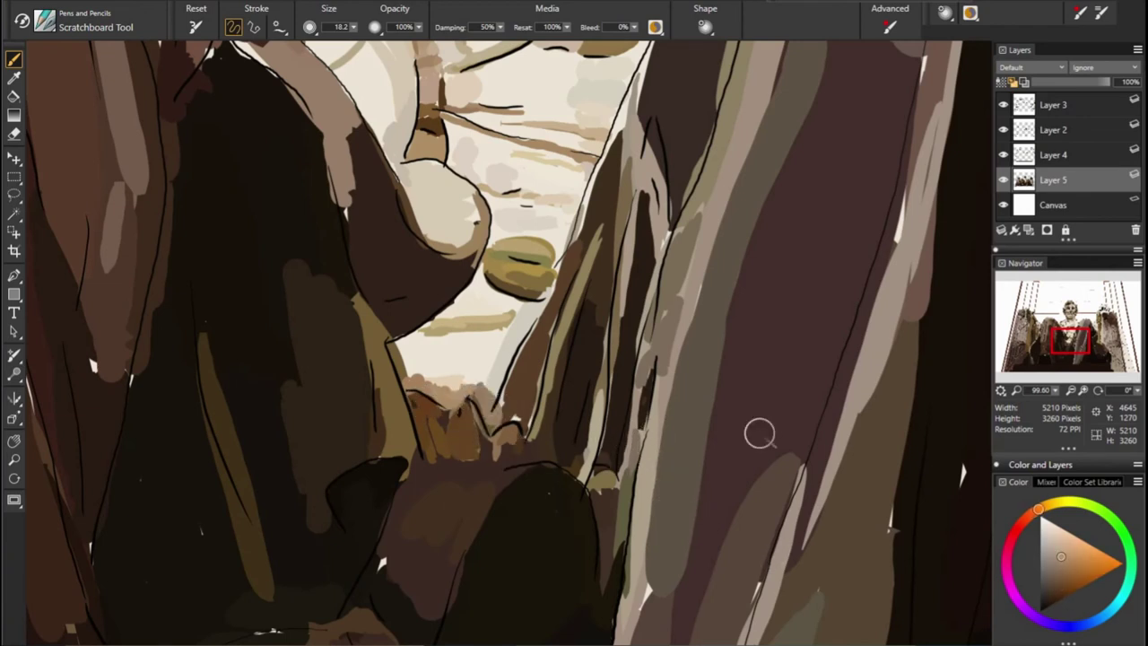
Paint light cream highlights along the robe's dark fold edge between the knees
{"action": "left_click", "coordinate": [400, 348], "text": "alt"}
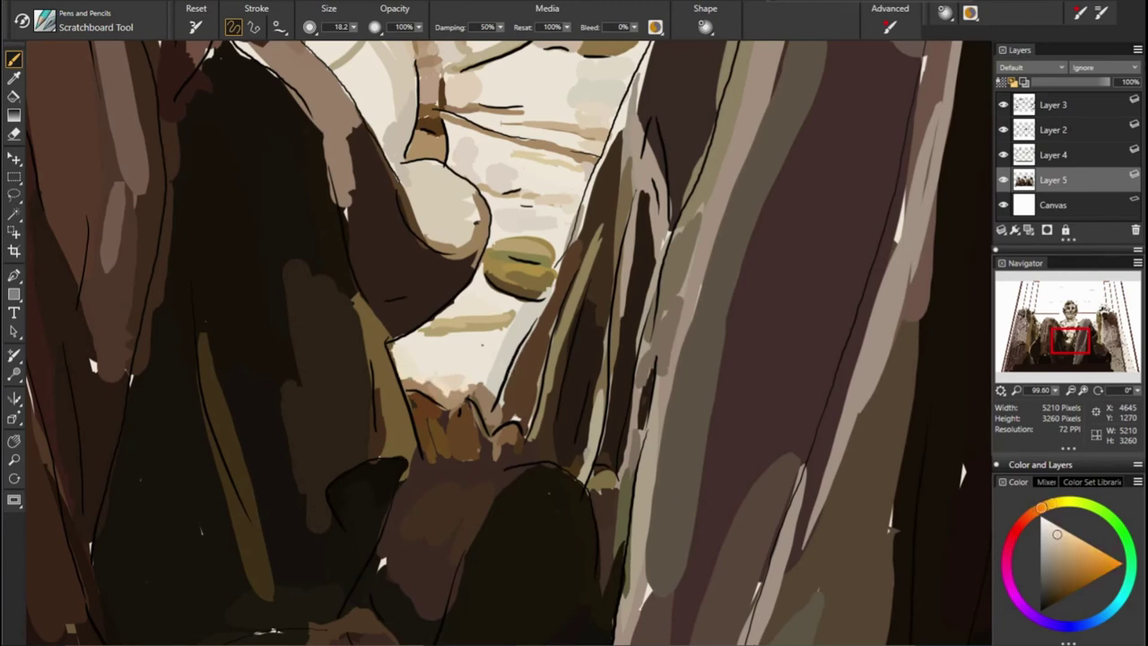
{"action": "left_click", "coordinate": [496, 392], "text": "alt"}
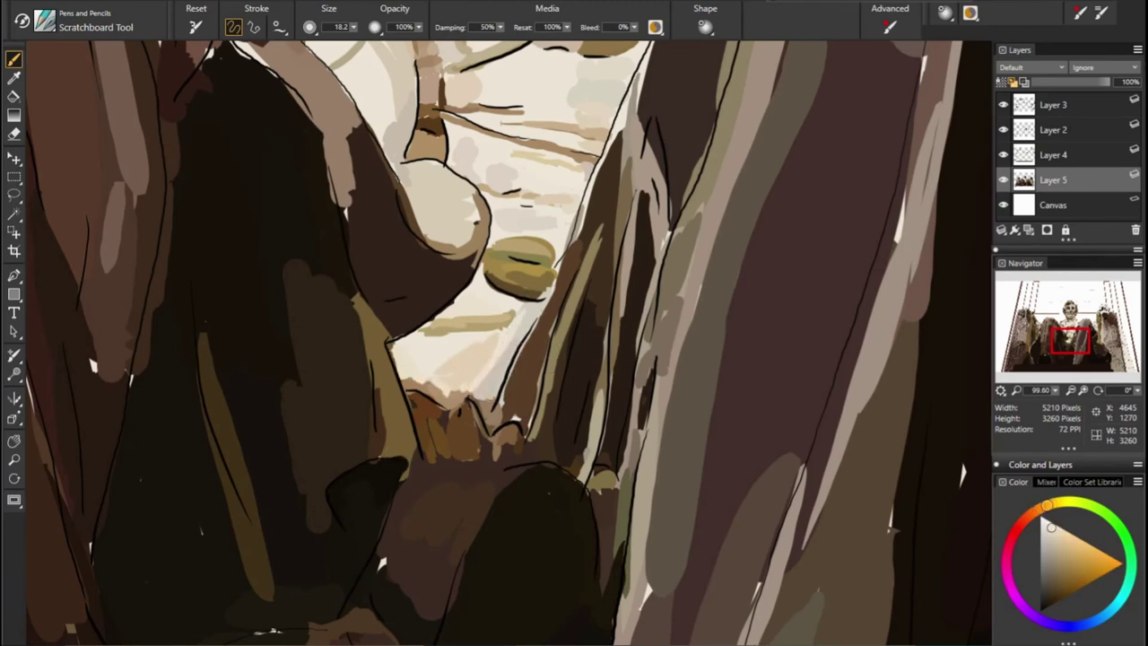
{"action": "left_click", "coordinate": [399, 452], "text": "alt"}
{"action": "left_click", "coordinate": [549, 286], "text": "alt"}
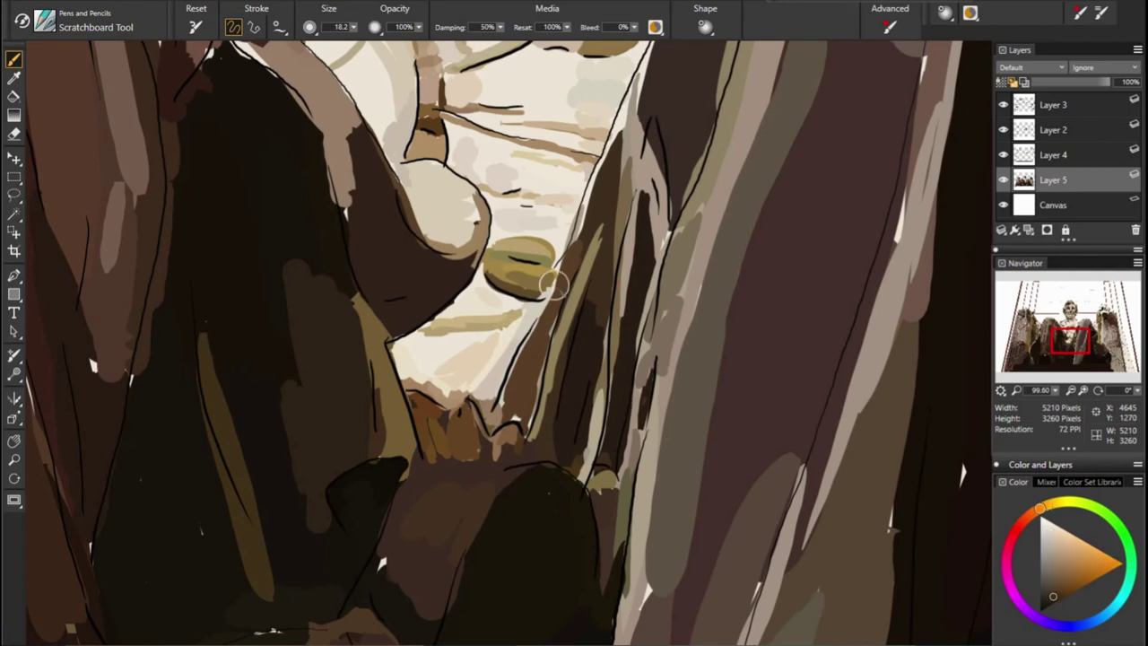
{"action": "left_click_drag", "start_coordinate": [507, 411], "coordinate": [529, 364]}
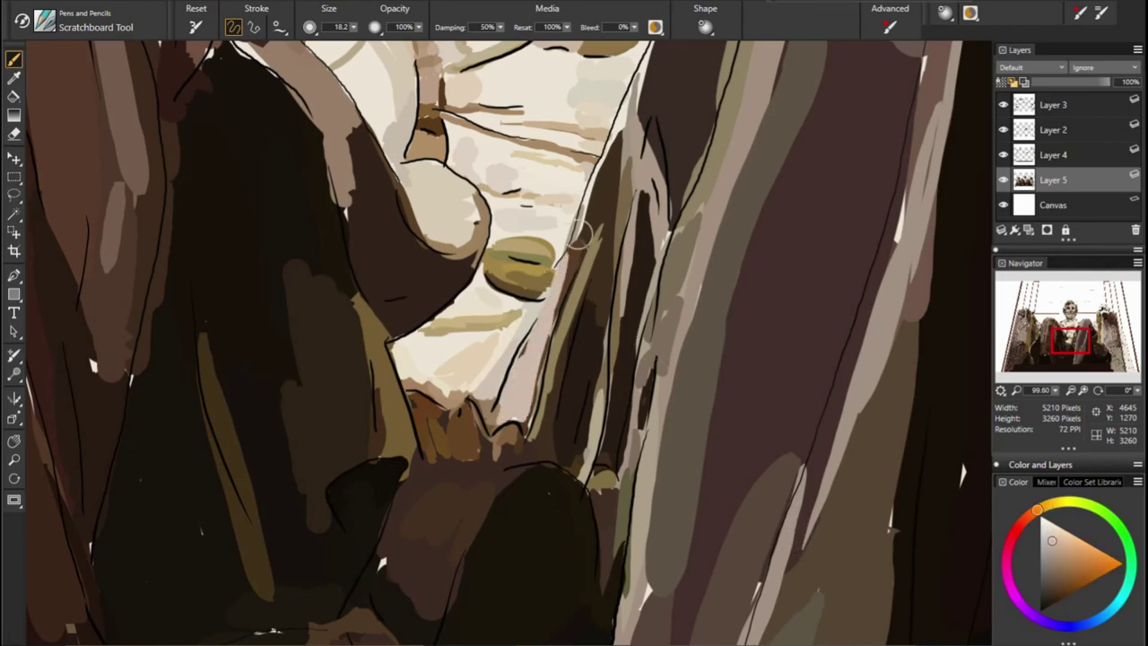
Switch between yellow ochre and orange, and paint light strokes down and up the fold edge
{"action": "left_click", "coordinate": [440, 431], "text": "alt"}
{"action": "left_click", "coordinate": [538, 377], "text": "alt"}
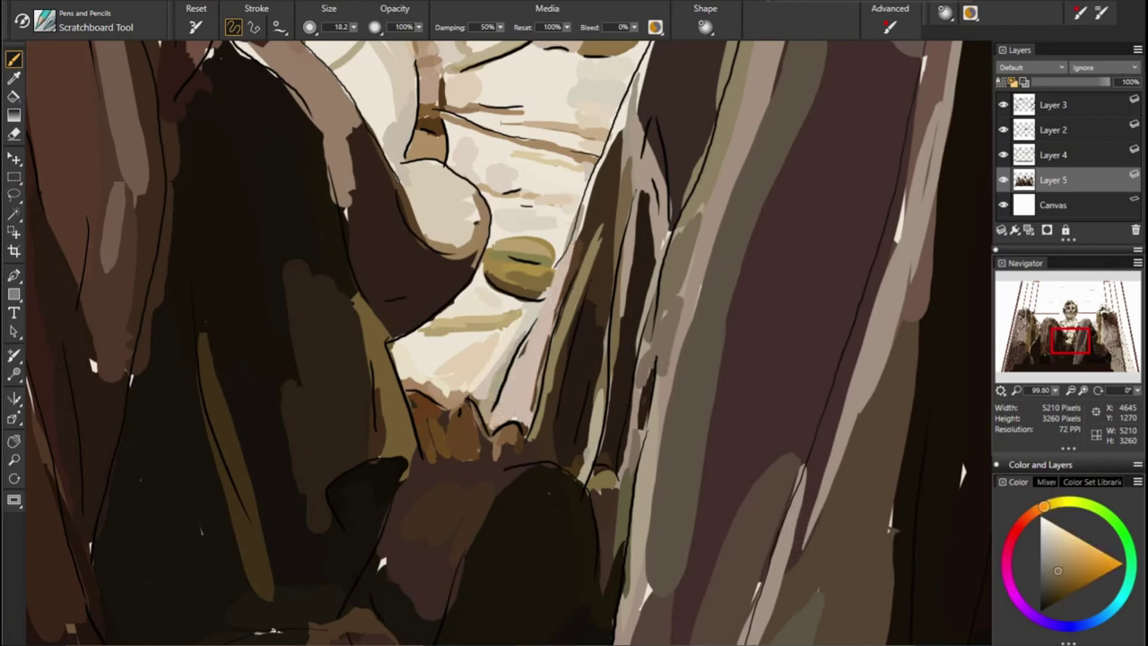
{"action": "mouse_move", "coordinate": [592, 210]}
{"action": "left_mouse_down"}
{"action": "mouse_move", "coordinate": [540, 417]}
{"action": "mouse_move", "coordinate": [655, 130]}
{"action": "left_mouse_up"}
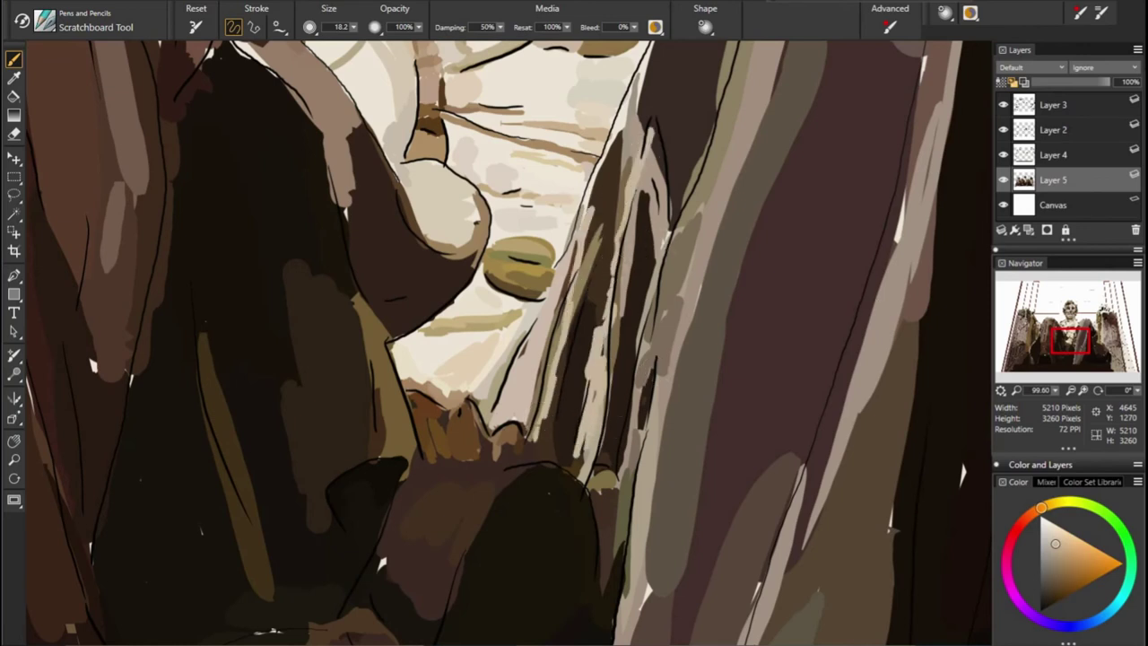
{"action": "left_click", "coordinate": [666, 213], "text": "alt"}
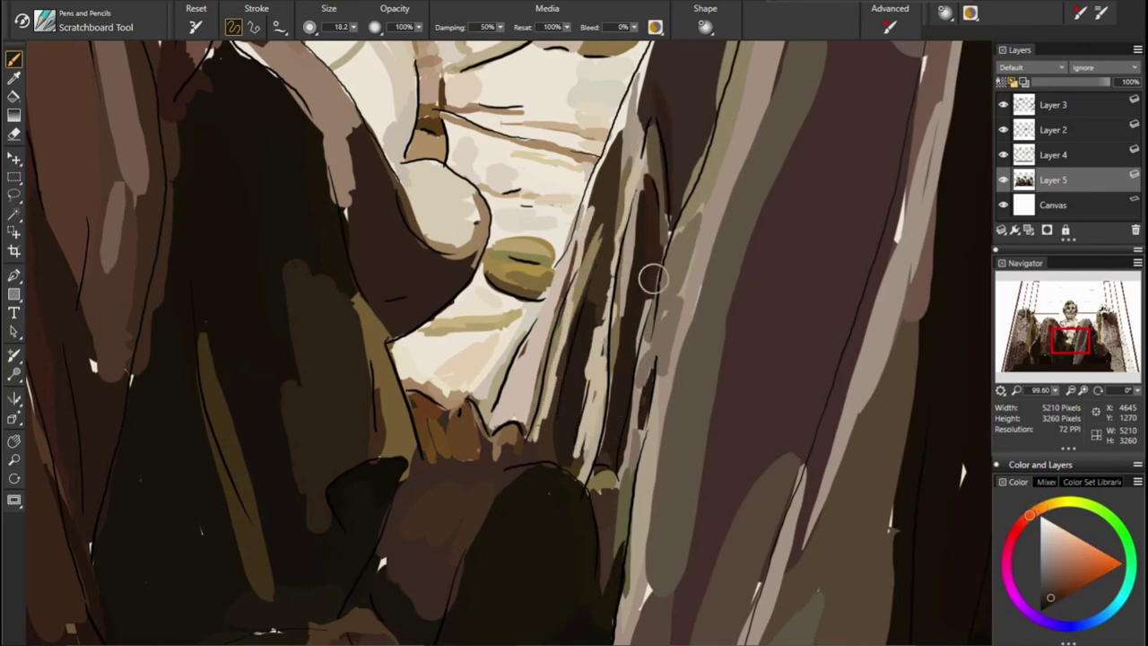
Try greyish-brown, grey-olive, darker orange and lighter tones on the colour wheel
{"action": "left_click", "coordinate": [737, 447], "text": "alt"}
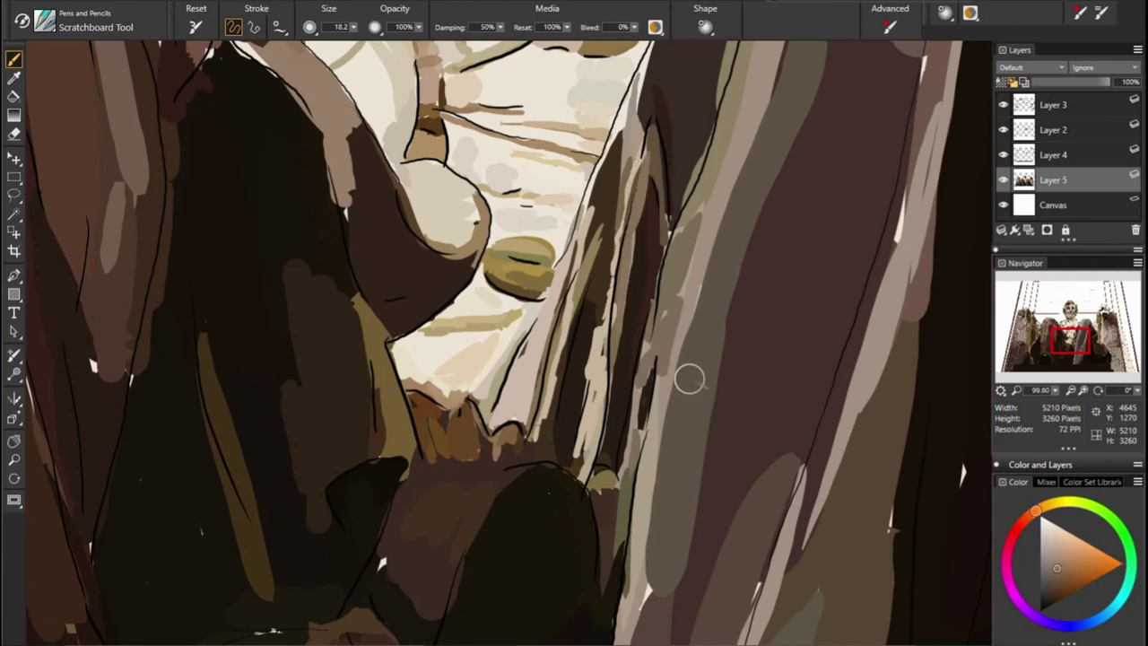
{"action": "left_click", "coordinate": [610, 336], "text": "alt"}
{"action": "left_click", "coordinate": [628, 160], "text": "alt"}
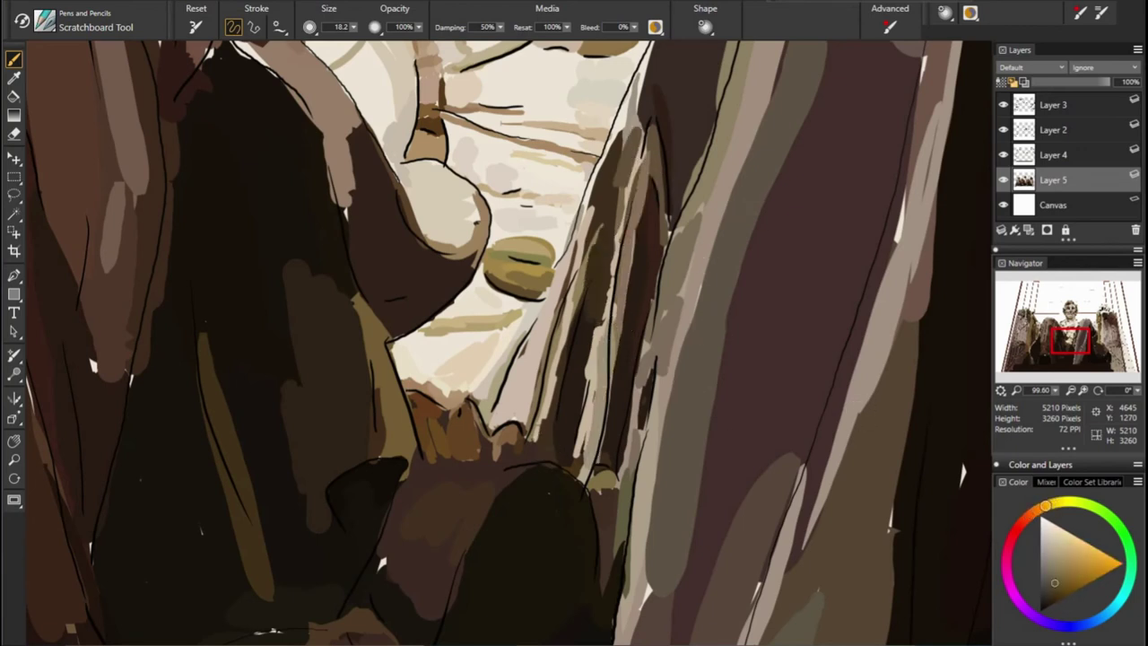
{"action": "left_click", "coordinate": [613, 150], "text": "alt"}
Zoom in on the raised fist and paint dark orange-brown strokes around its left side and top
{"action": "key", "text": "ctrl+0"}
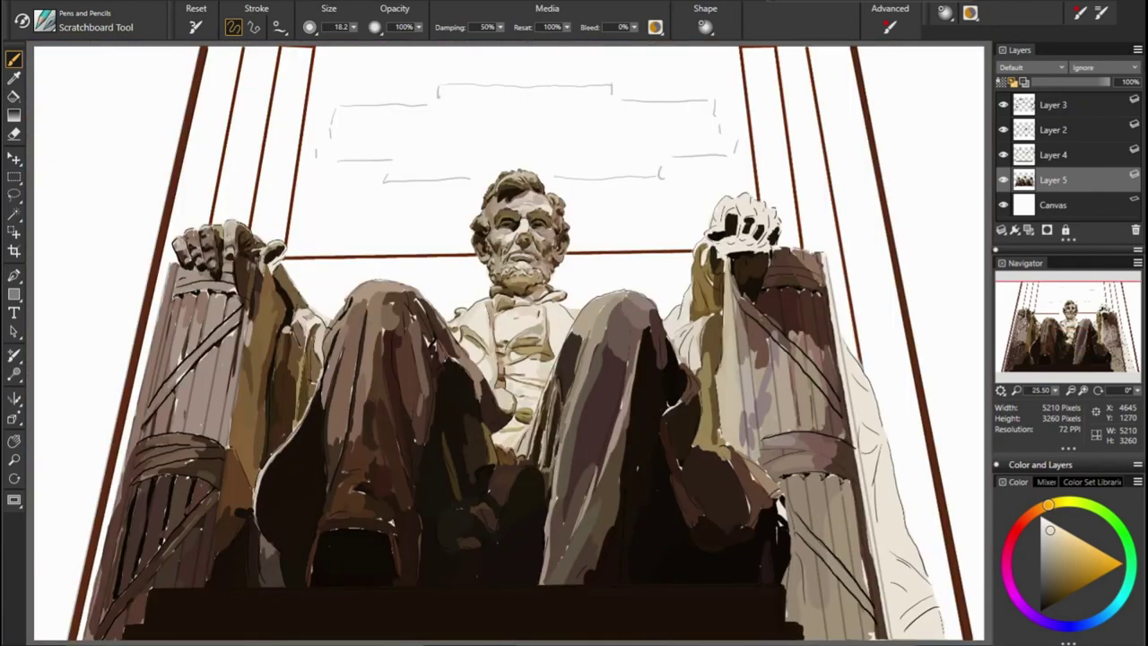
{"action": "left_click", "coordinate": [1083, 391]}
{"action": "left_click", "coordinate": [1102, 310]}
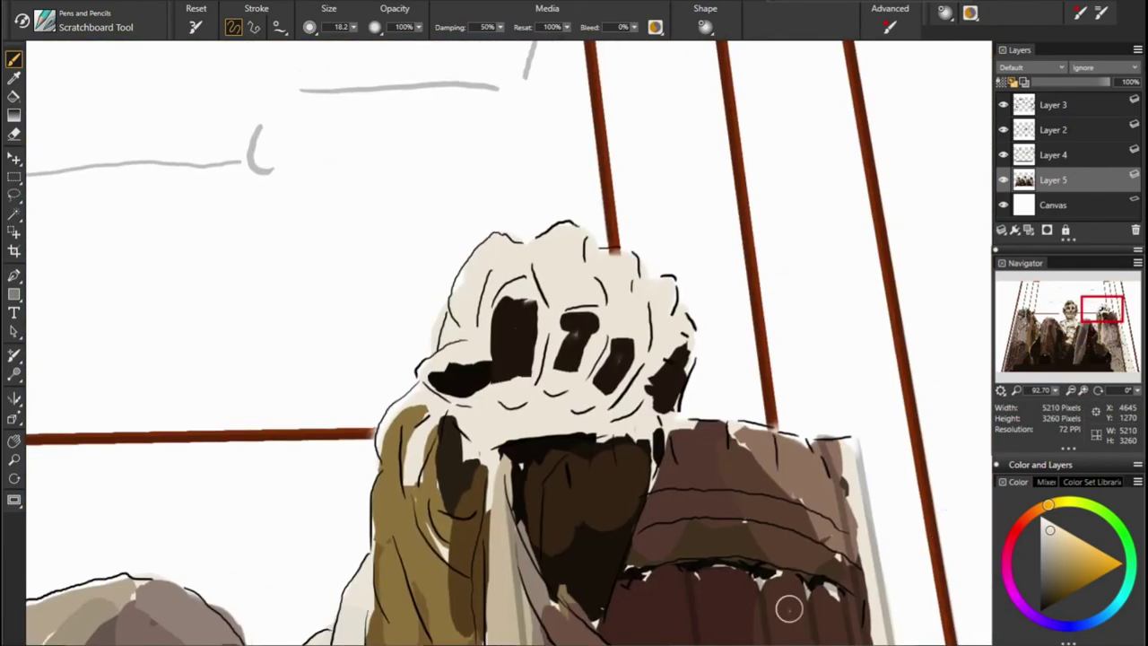
{"action": "left_click", "coordinate": [511, 332], "text": "alt"}
{"action": "left_click_drag", "start_coordinate": [431, 377], "coordinate": [529, 332]}
{"action": "mouse_move", "coordinate": [449, 305]}
{"action": "left_mouse_down"}
{"action": "mouse_move", "coordinate": [480, 341]}
{"action": "mouse_move", "coordinate": [462, 323]}
{"action": "mouse_move", "coordinate": [462, 345]}
{"action": "left_mouse_up"}
Add light yellow-tan strokes along the fist's edge and across its top
{"action": "left_click", "coordinate": [391, 348], "text": "alt"}
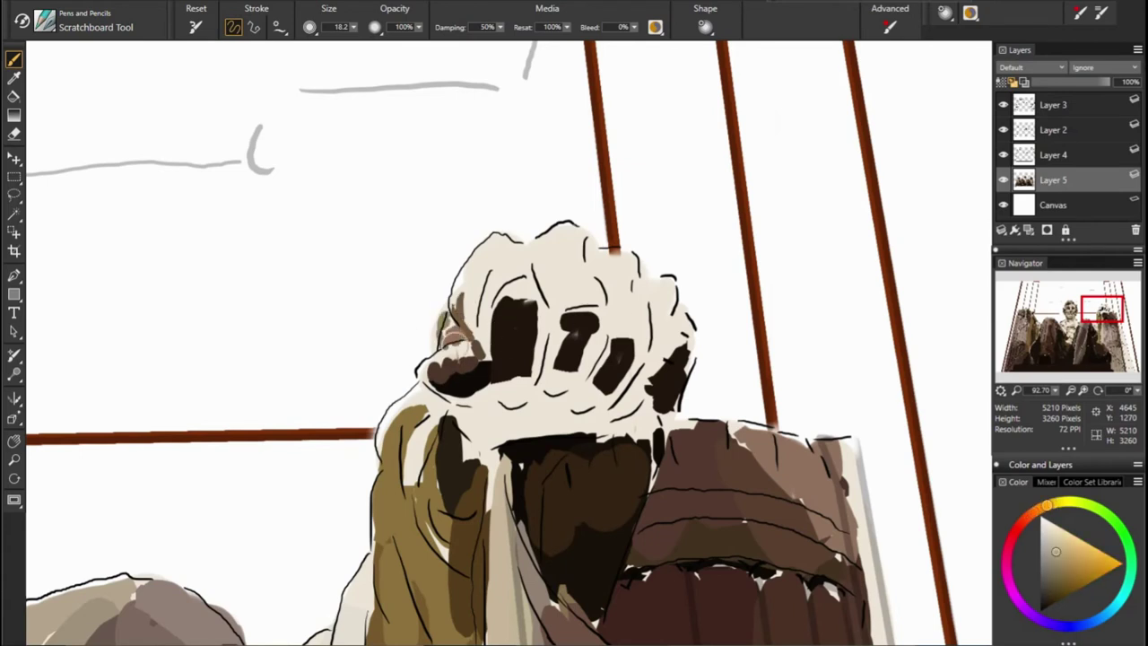
{"action": "mouse_move", "coordinate": [453, 300]}
{"action": "left_mouse_down"}
{"action": "mouse_move", "coordinate": [494, 241]}
{"action": "mouse_move", "coordinate": [572, 225]}
{"action": "mouse_move", "coordinate": [544, 270]}
{"action": "mouse_move", "coordinate": [551, 310]}
{"action": "left_mouse_up"}
{"action": "left_click", "coordinate": [471, 305], "text": "alt"}
{"action": "left_click", "coordinate": [509, 279], "text": "alt"}
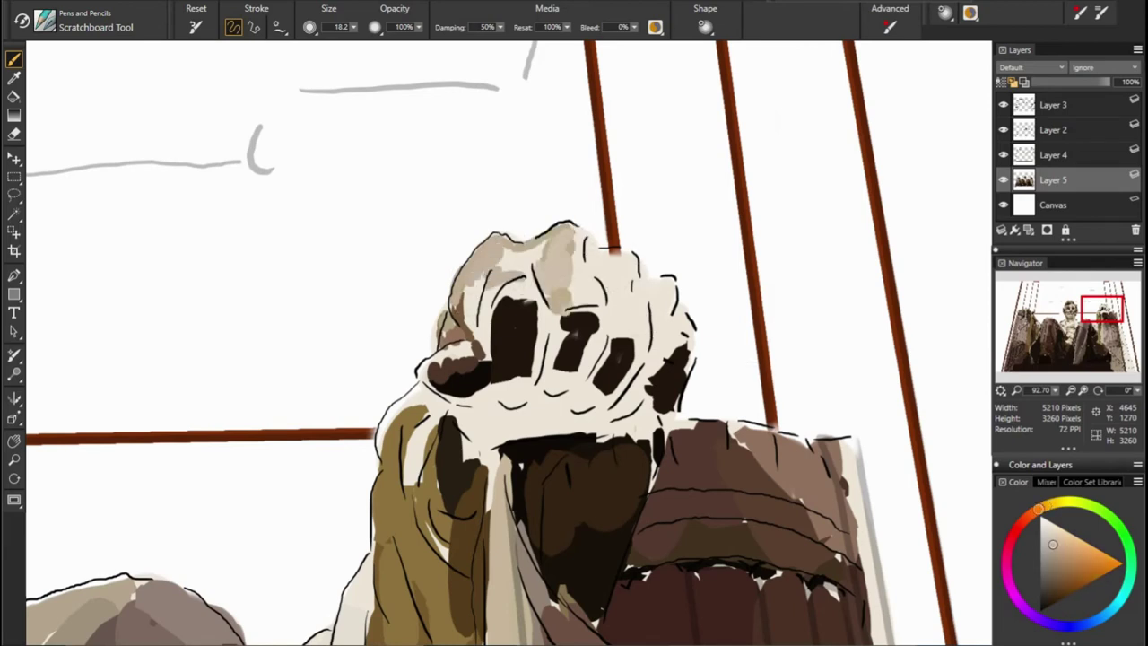
Paint dark brown gaps between the fingers and a tan stroke under the knuckles
{"action": "left_click", "coordinate": [484, 311], "text": "alt"}
{"action": "left_click", "coordinate": [521, 292], "text": "alt"}
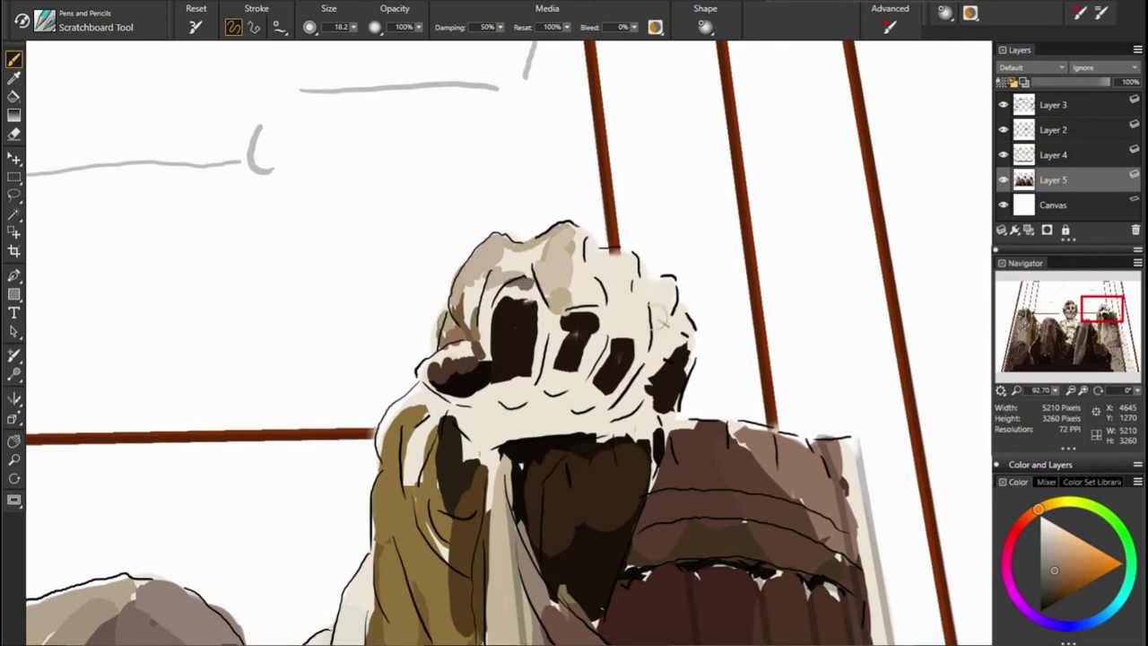
{"action": "mouse_move", "coordinate": [503, 278]}
{"action": "left_mouse_down"}
{"action": "mouse_move", "coordinate": [539, 310]}
{"action": "mouse_move", "coordinate": [542, 350]}
{"action": "mouse_move", "coordinate": [522, 408]}
{"action": "mouse_move", "coordinate": [492, 411]}
{"action": "left_mouse_up"}
{"action": "left_click", "coordinate": [565, 323], "text": "alt"}
{"action": "left_click", "coordinate": [359, 399], "text": "alt"}
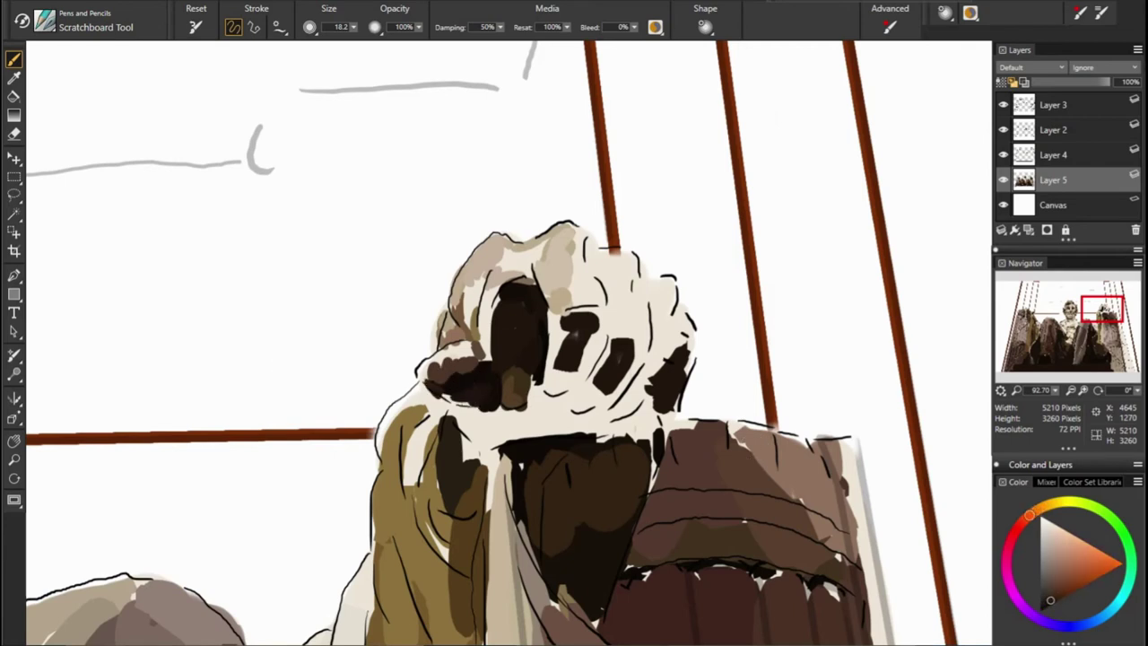
Repaint the fist's left knuckle in lighter brown with a darker accent stroke
{"action": "left_click", "coordinate": [746, 578], "text": "alt"}
{"action": "left_click", "coordinate": [515, 415], "text": "alt"}
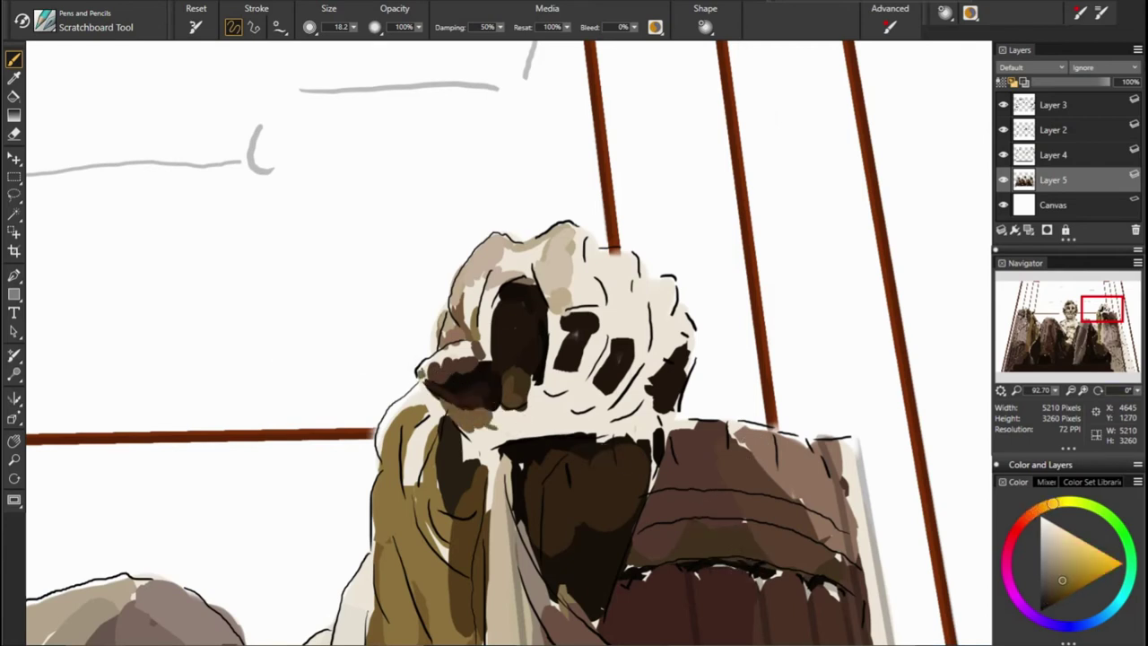
{"action": "left_click_drag", "start_coordinate": [421, 381], "coordinate": [476, 336]}
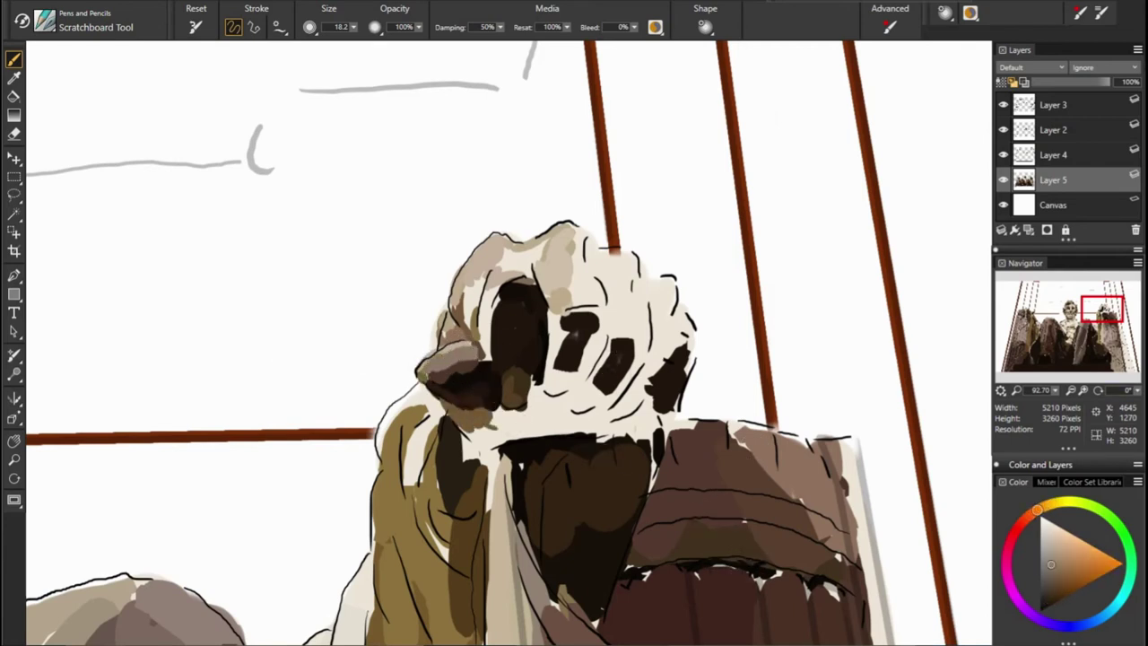
{"action": "left_click", "coordinate": [480, 359], "text": "alt"}
{"action": "left_click", "coordinate": [486, 341], "text": "alt"}
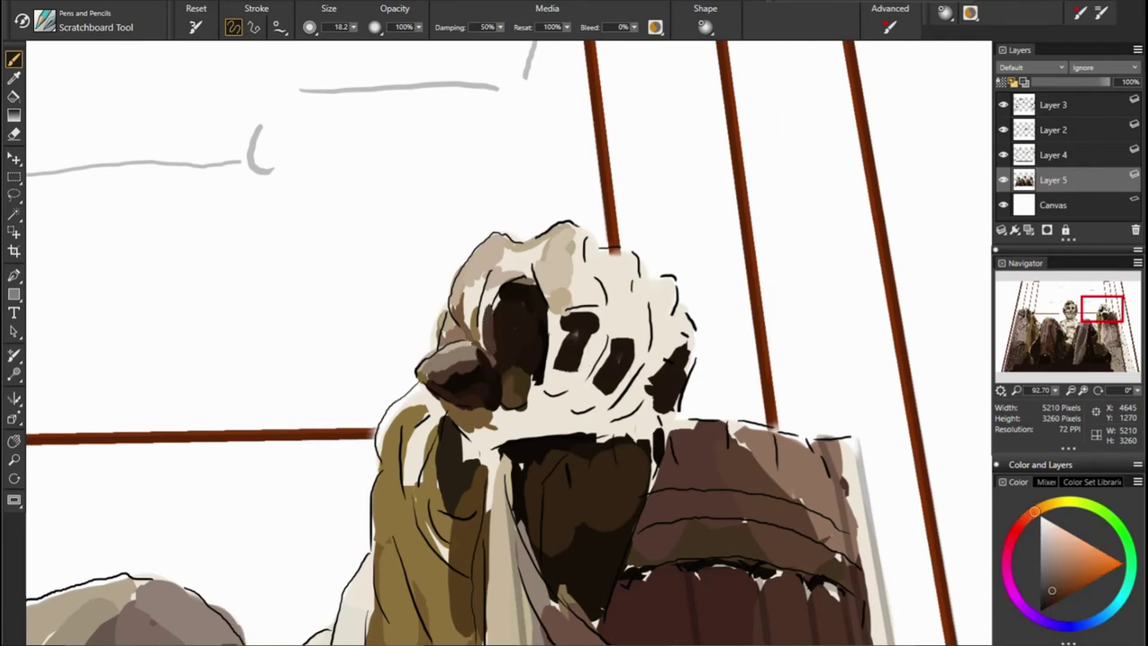
{"action": "left_click", "coordinate": [493, 305], "text": "alt"}
{"action": "left_click_drag", "start_coordinate": [496, 297], "coordinate": [489, 354]}
Add a light orange-tan highlight on the top knuckle
{"action": "left_click", "coordinate": [758, 292], "text": "alt"}
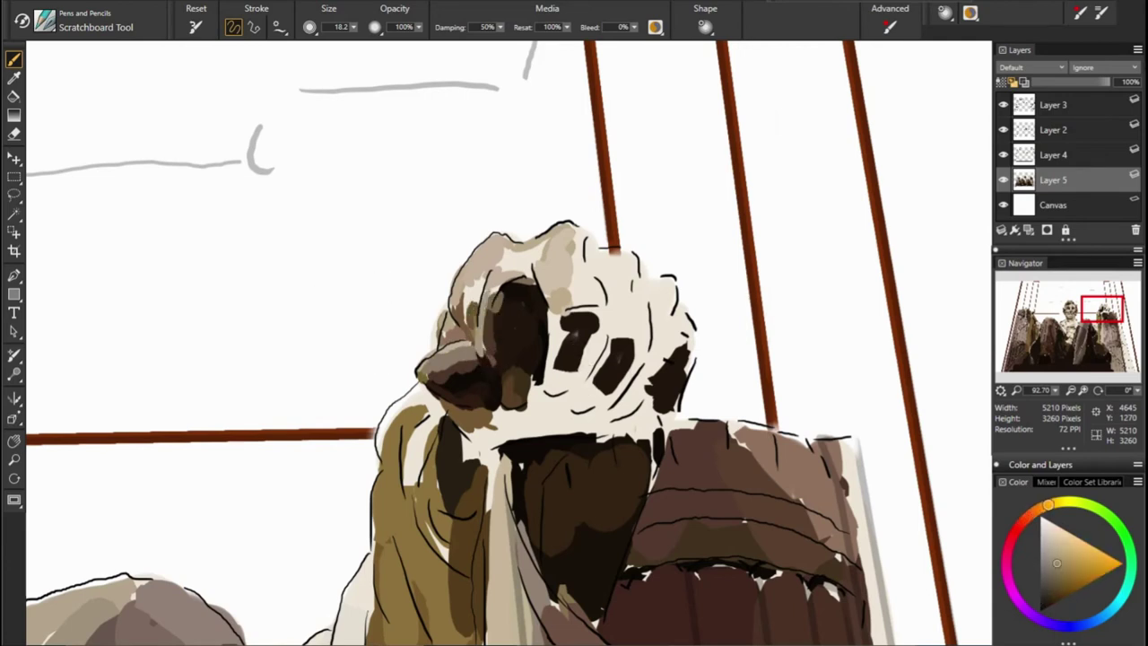
{"action": "left_click", "coordinate": [476, 285], "text": "alt"}
{"action": "left_click_drag", "start_coordinate": [499, 267], "coordinate": [513, 258]}
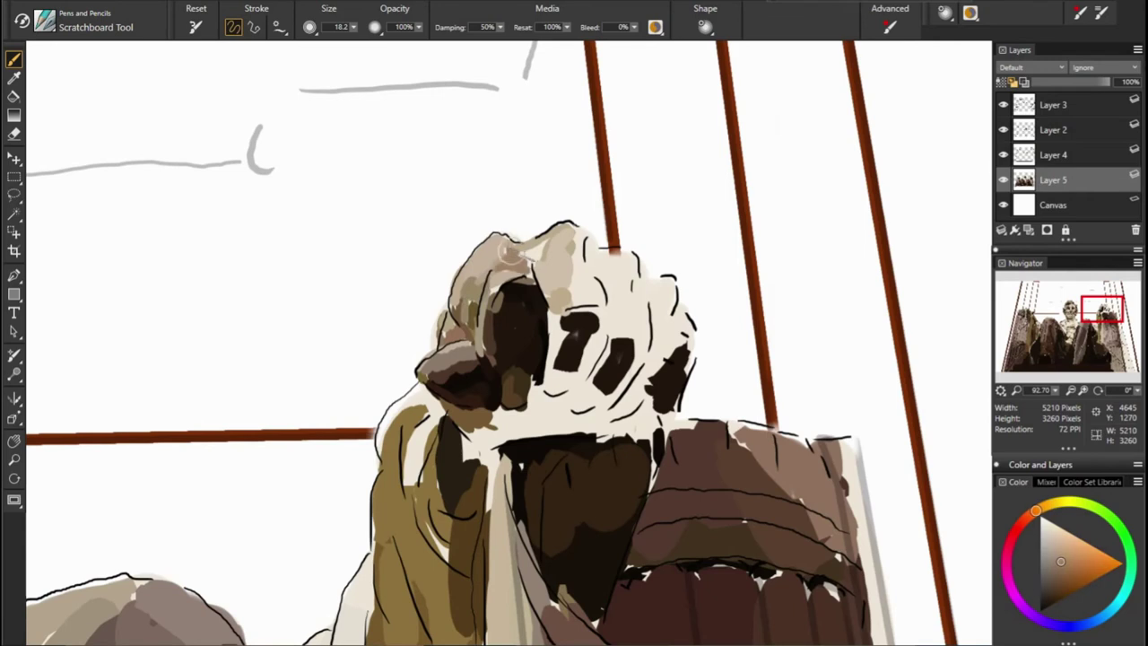
{"action": "left_click", "coordinate": [446, 335], "text": "alt"}
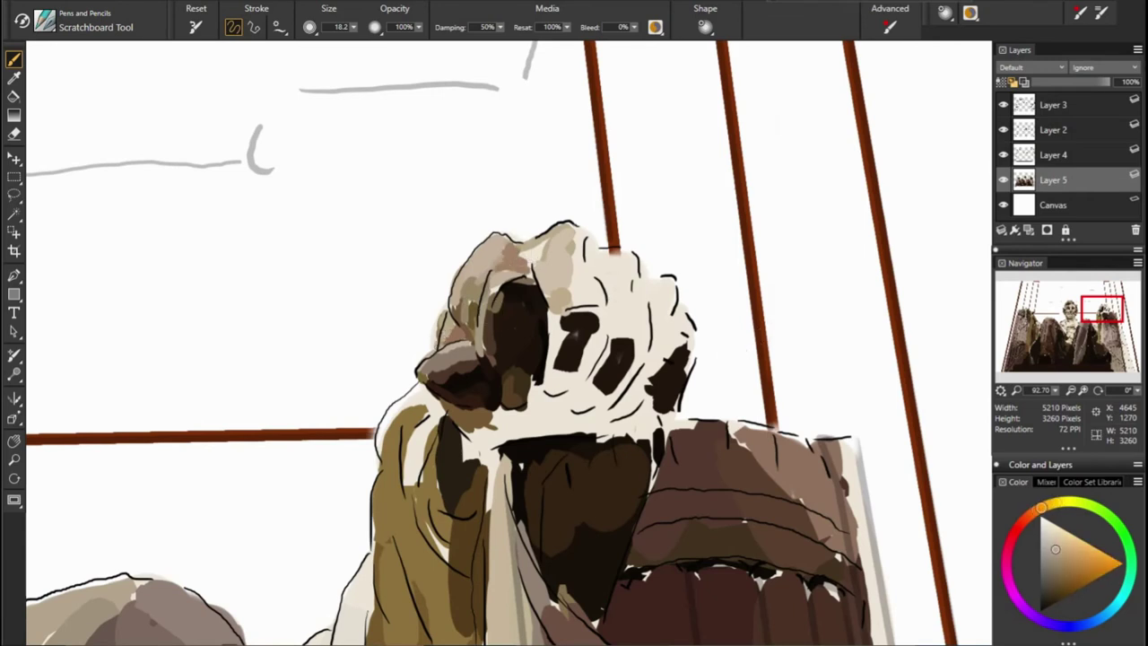
Streak the sleeve with light cream and dark reddish-brown strokes, then try olive-tan tones
{"action": "left_click_drag", "start_coordinate": [403, 400], "coordinate": [418, 494]}
{"action": "left_click", "coordinate": [429, 408], "text": "alt"}
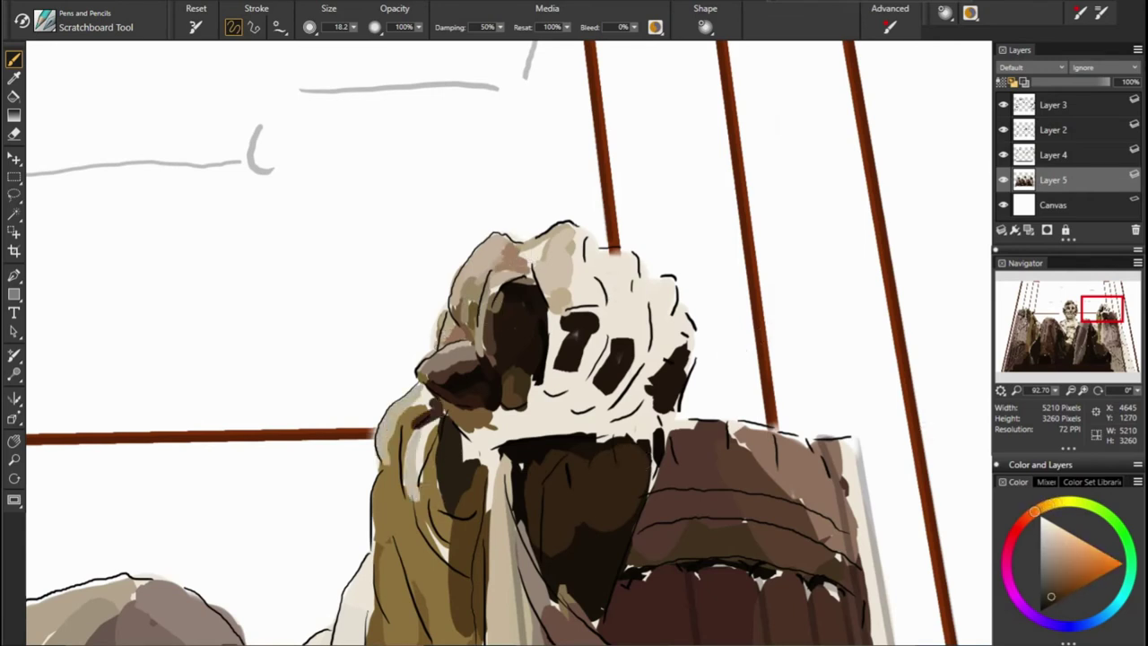
{"action": "left_click", "coordinate": [417, 417], "text": "alt"}
{"action": "left_click_drag", "start_coordinate": [411, 409], "coordinate": [428, 465]}
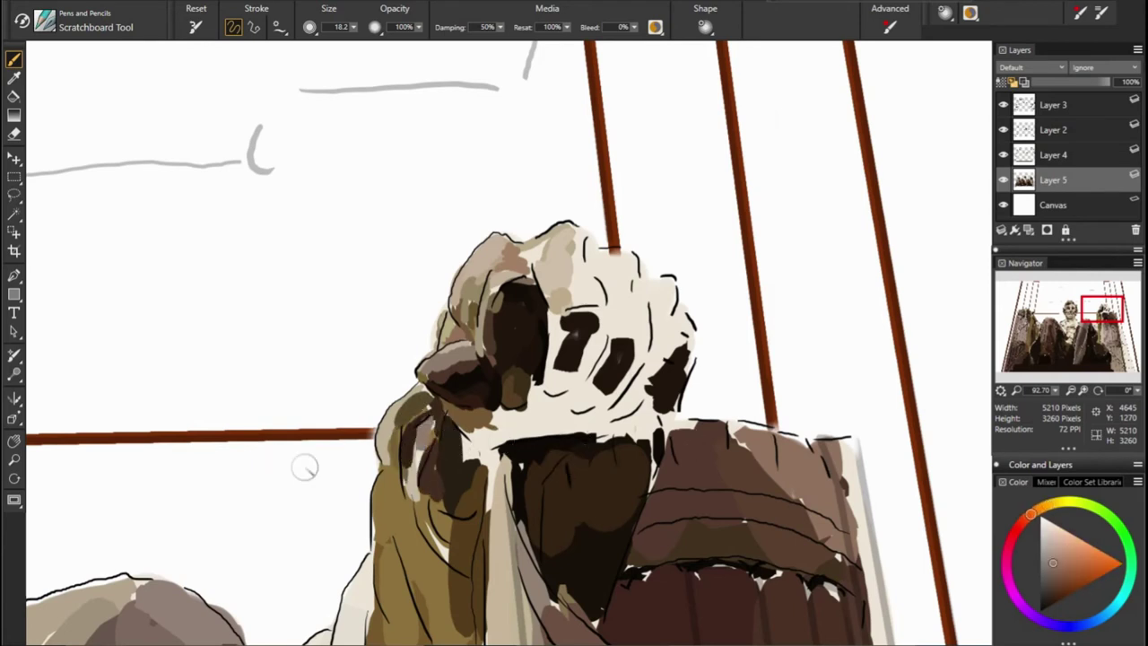
{"action": "left_click", "coordinate": [429, 480], "text": "alt"}
{"action": "left_click", "coordinate": [505, 441], "text": "alt"}
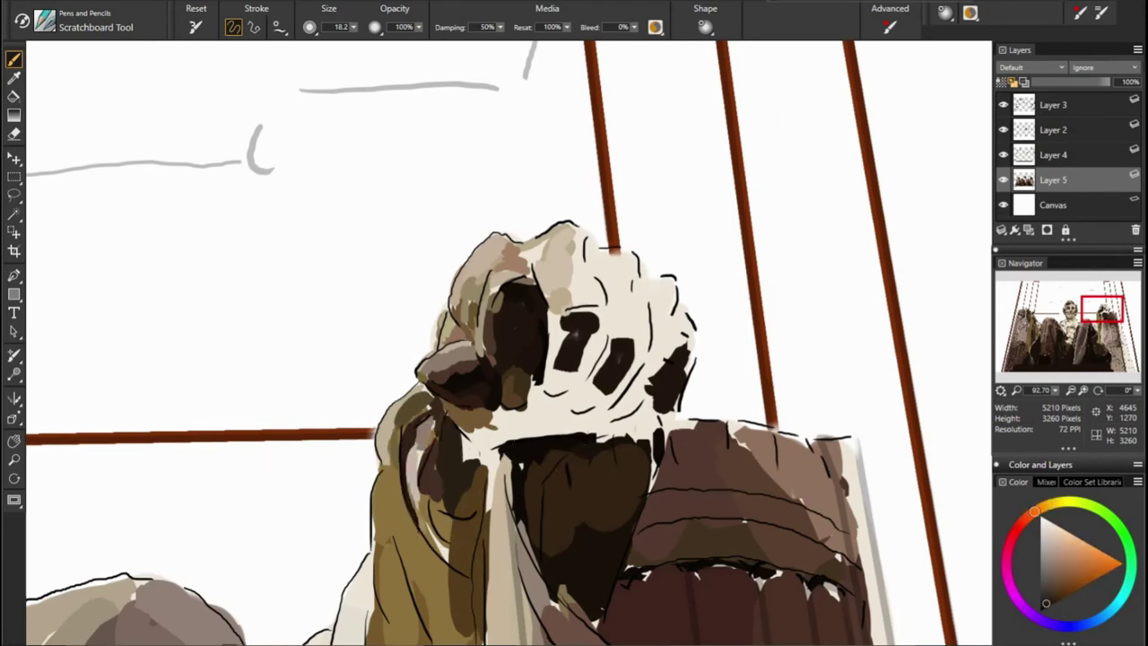
{"action": "left_click", "coordinate": [393, 472], "text": "alt"}
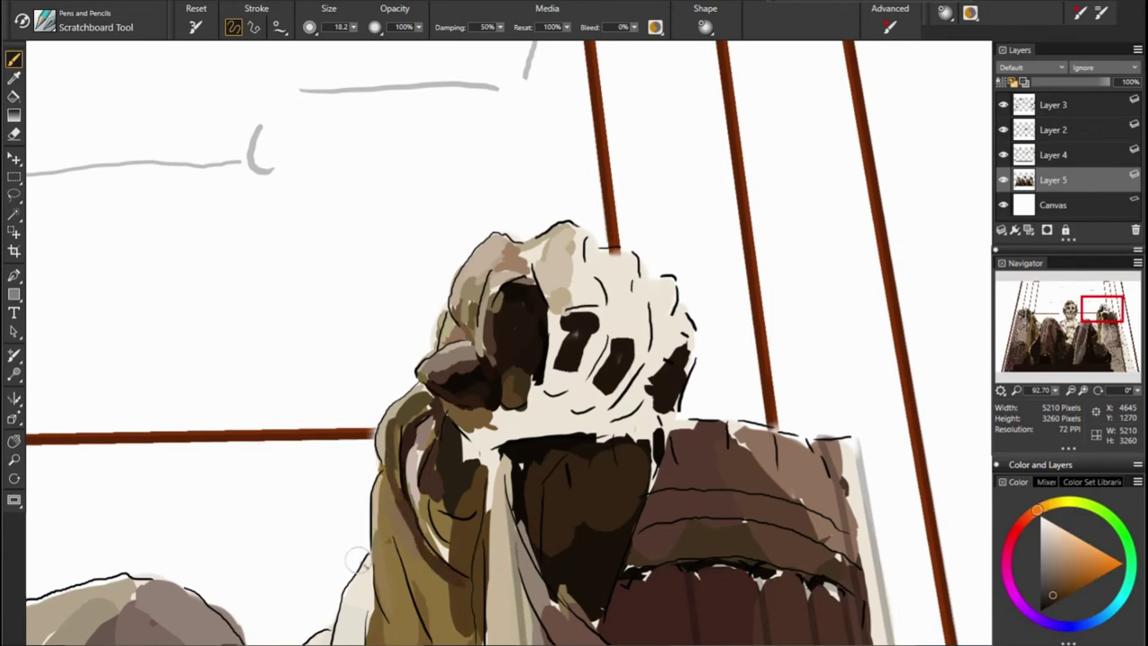
Try dark olive, near-black and reddish-brown tones, and sample lighter browns from the robe
{"action": "left_click", "coordinate": [476, 560], "text": "alt"}
{"action": "left_click", "coordinate": [432, 473], "text": "alt"}
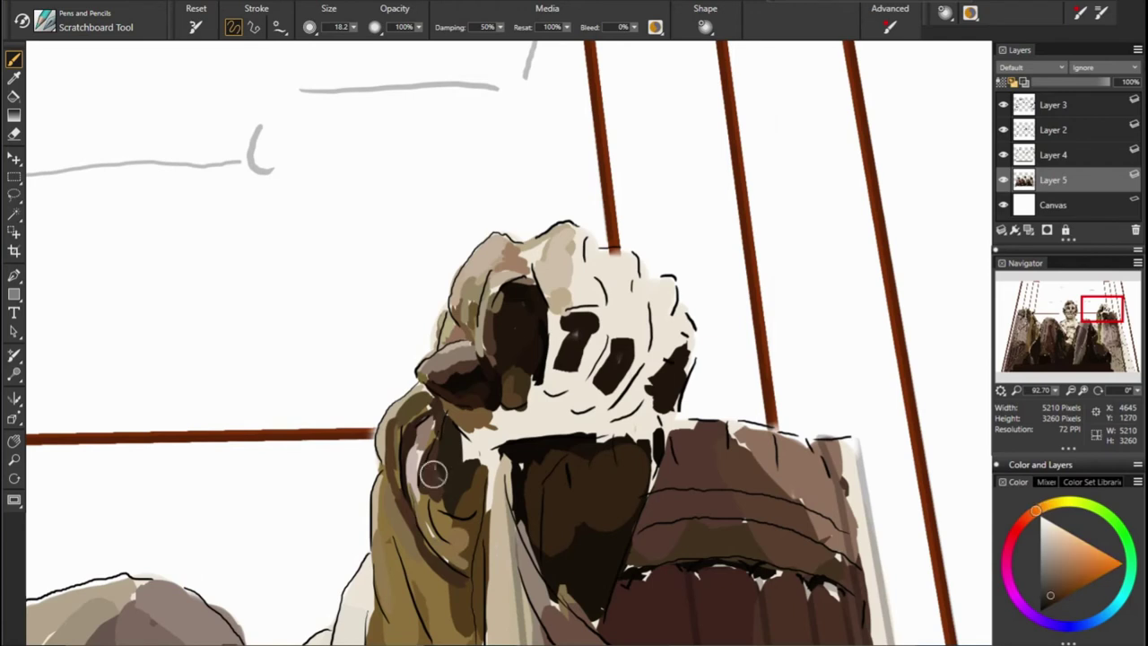
{"action": "left_click", "coordinate": [578, 535], "text": "alt"}
{"action": "left_click", "coordinate": [486, 478], "text": "alt"}
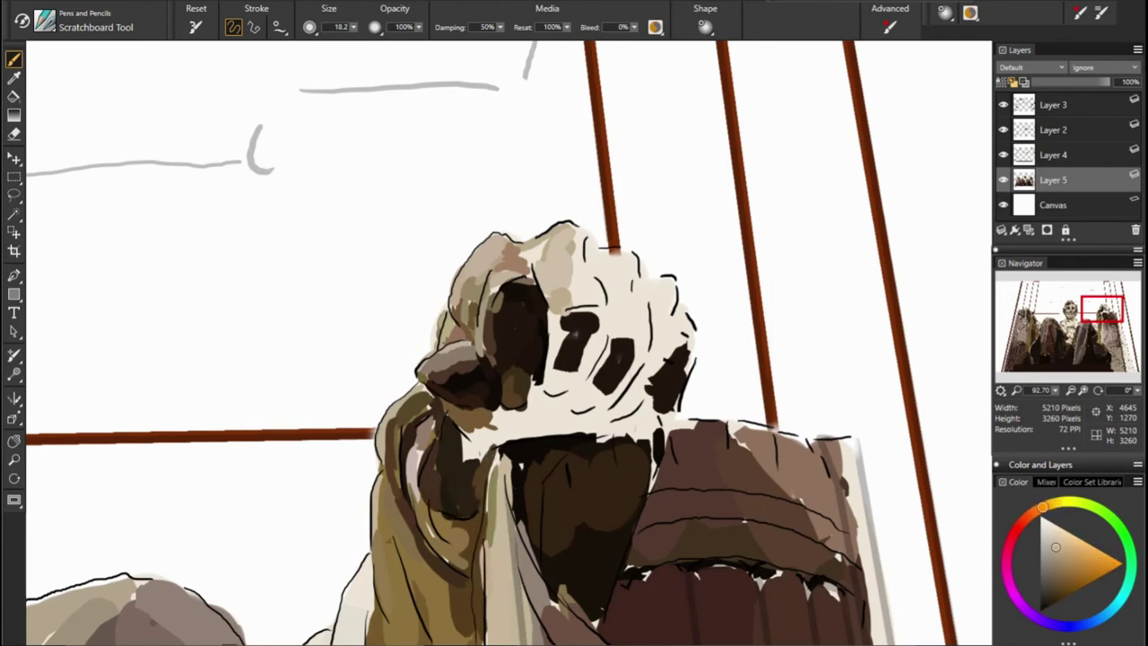
{"action": "left_click", "coordinate": [538, 570], "text": "alt"}
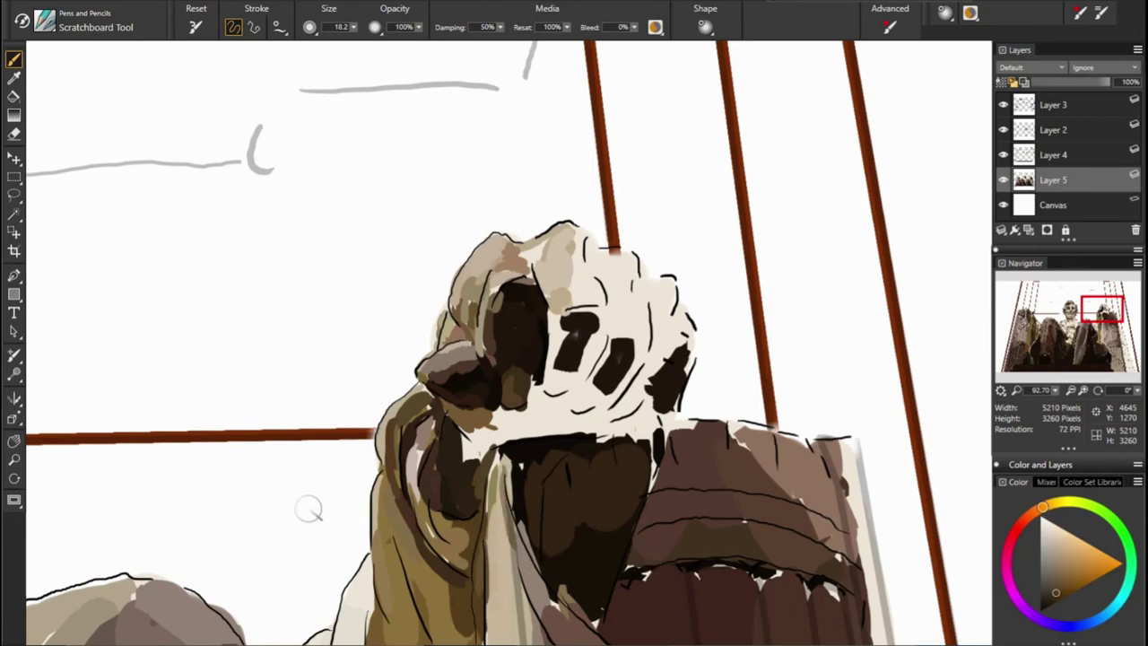
{"action": "left_click", "coordinate": [486, 501], "text": "alt"}
{"action": "left_click", "coordinate": [593, 477], "text": "alt"}
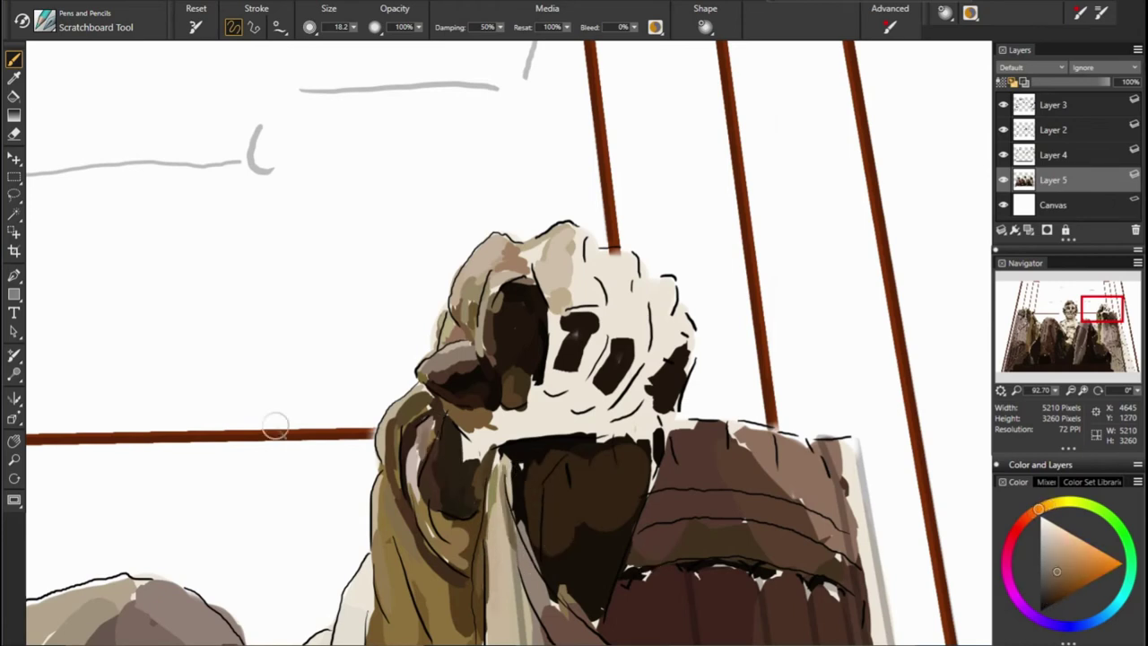
{"action": "left_click", "coordinate": [533, 451], "text": "alt"}
{"action": "left_click", "coordinate": [426, 406], "text": "alt"}
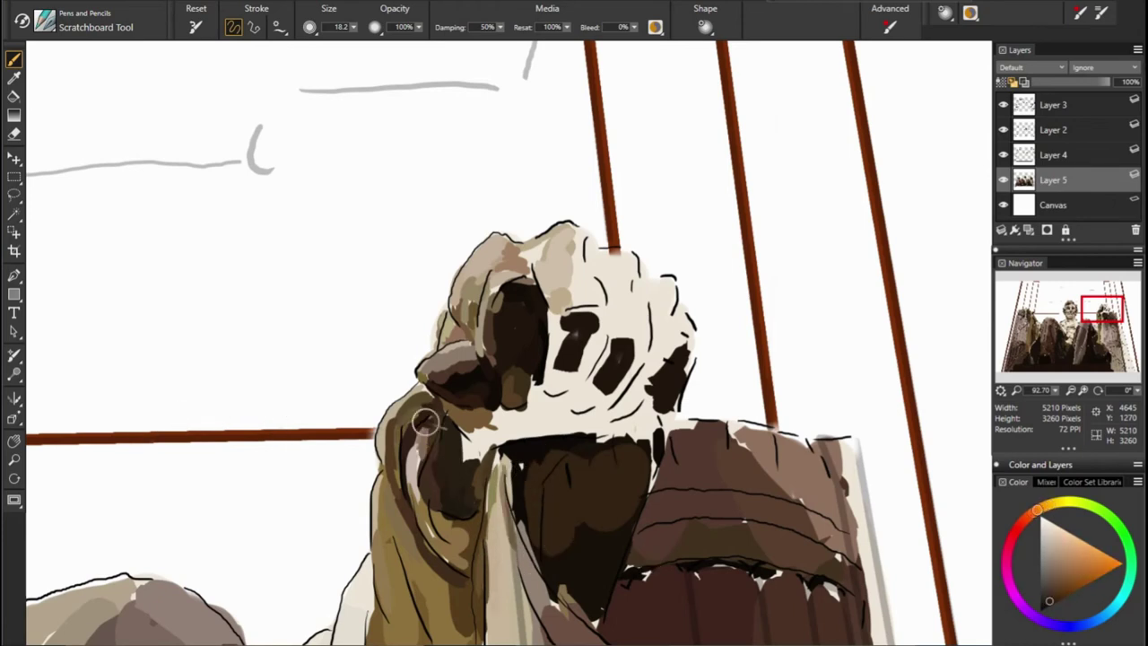
{"action": "left_click", "coordinate": [418, 448], "text": "alt"}
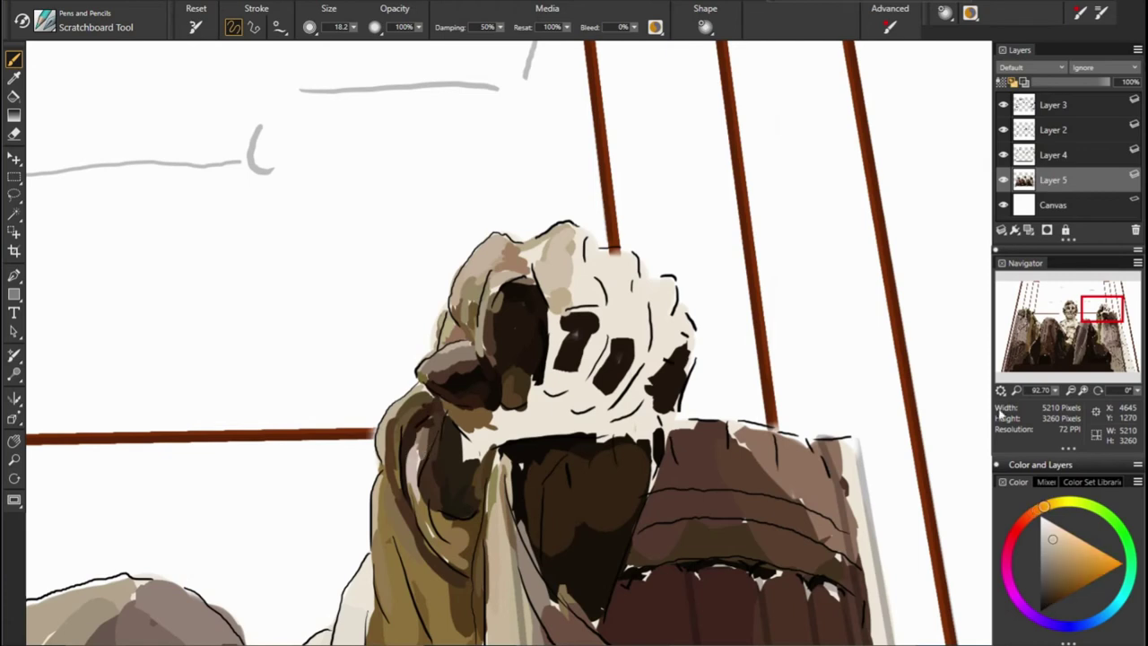
Sample tan-browns from the fist and darken the shadows between the knuckles
{"action": "left_click", "coordinate": [536, 377], "text": "alt"}
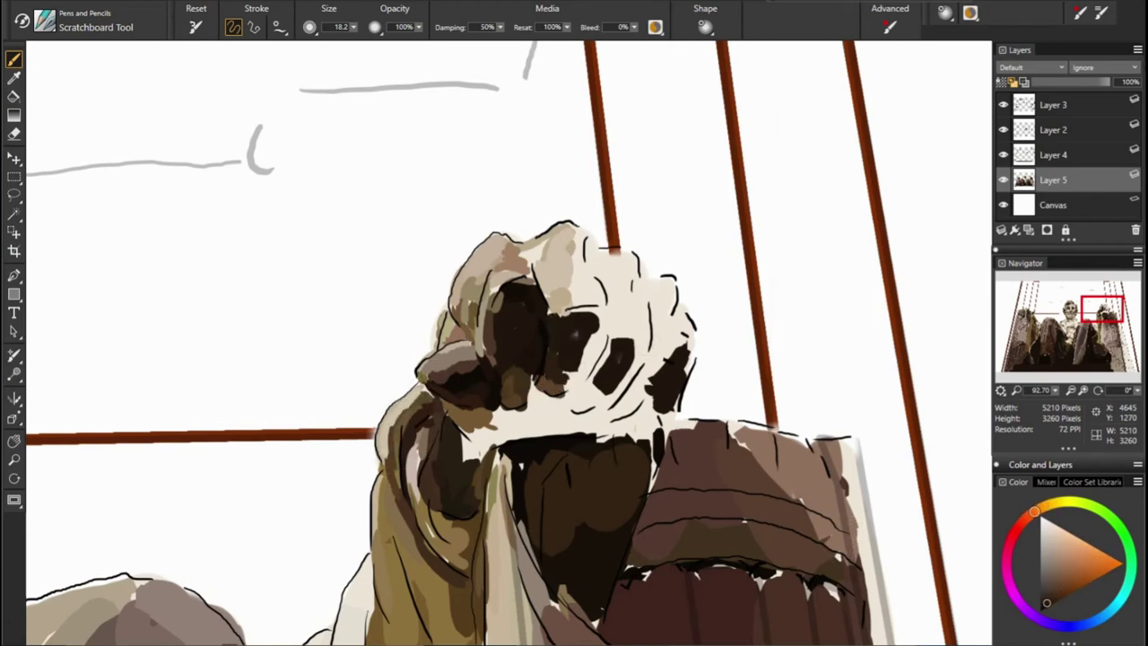
{"action": "left_click", "coordinate": [545, 298], "text": "alt"}
{"action": "left_click", "coordinate": [470, 296], "text": "alt"}
{"action": "left_click", "coordinate": [565, 289], "text": "alt"}
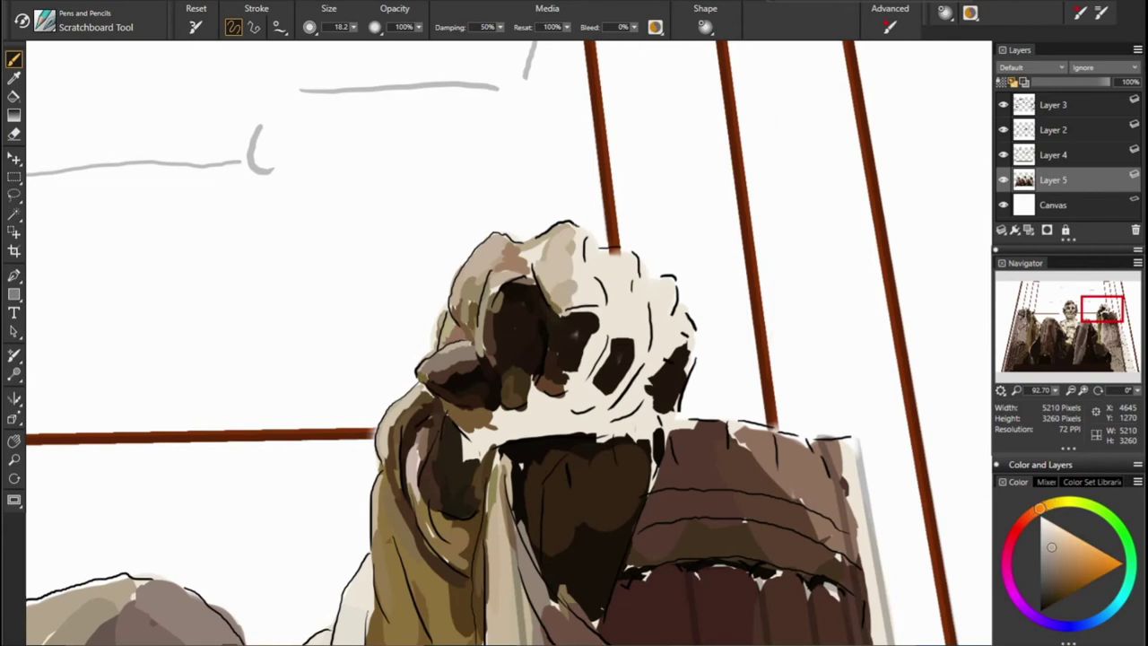
{"action": "left_click", "coordinate": [487, 303], "text": "alt"}
{"action": "left_click", "coordinate": [469, 377], "text": "alt"}
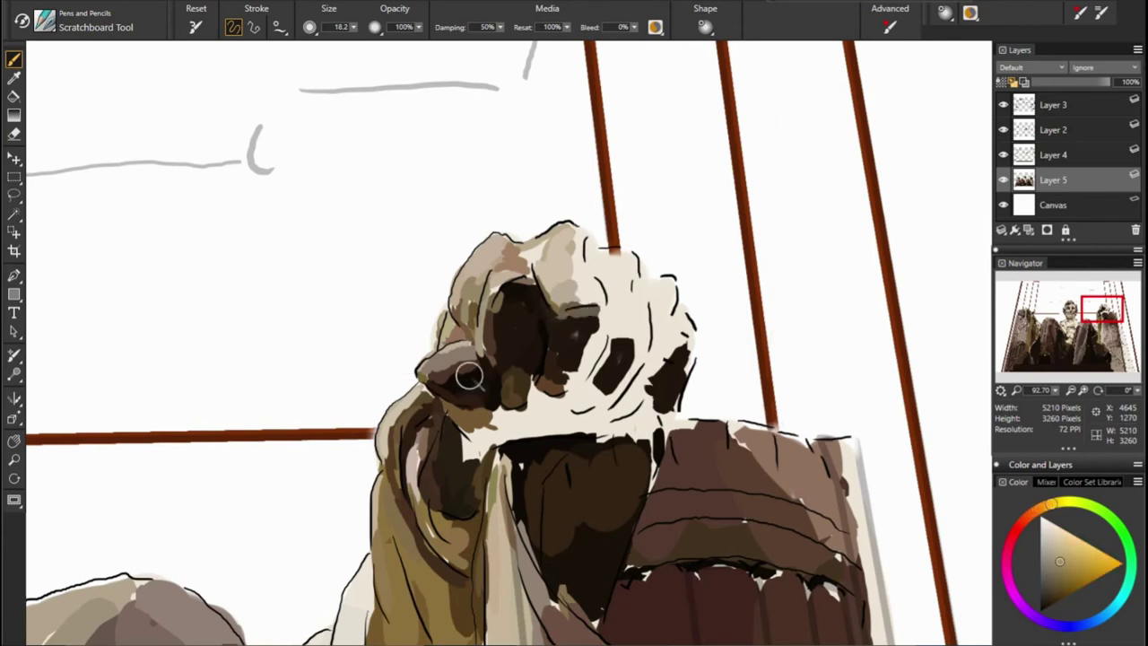
{"action": "left_click", "coordinate": [507, 408], "text": "alt"}
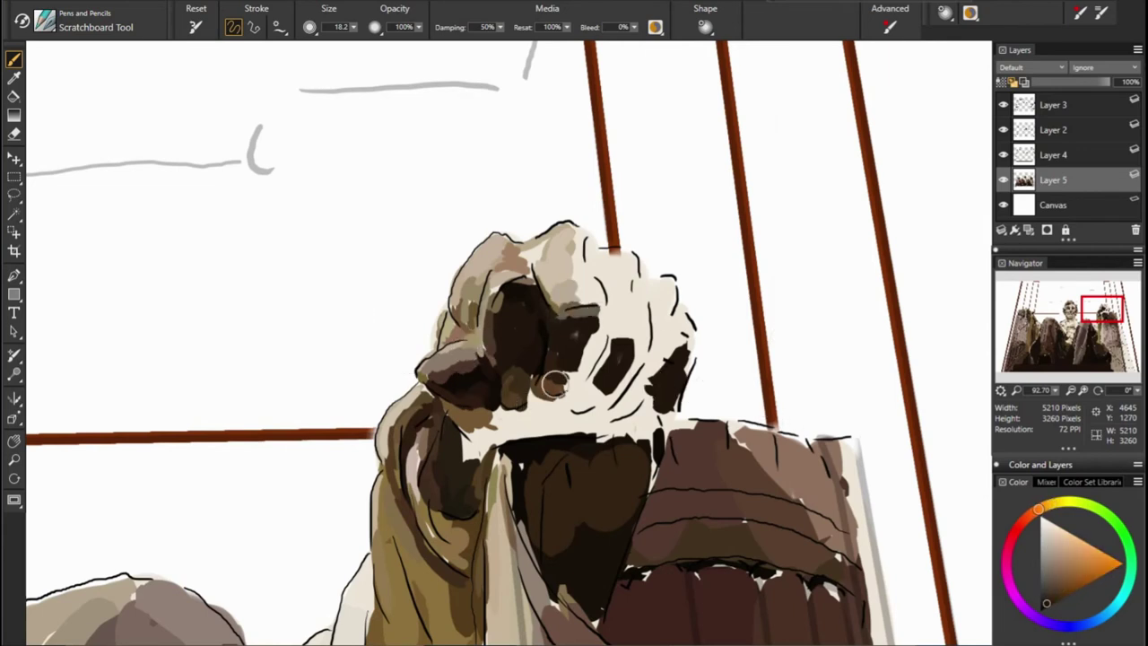
{"action": "left_click_drag", "start_coordinate": [554, 384], "coordinate": [591, 364]}
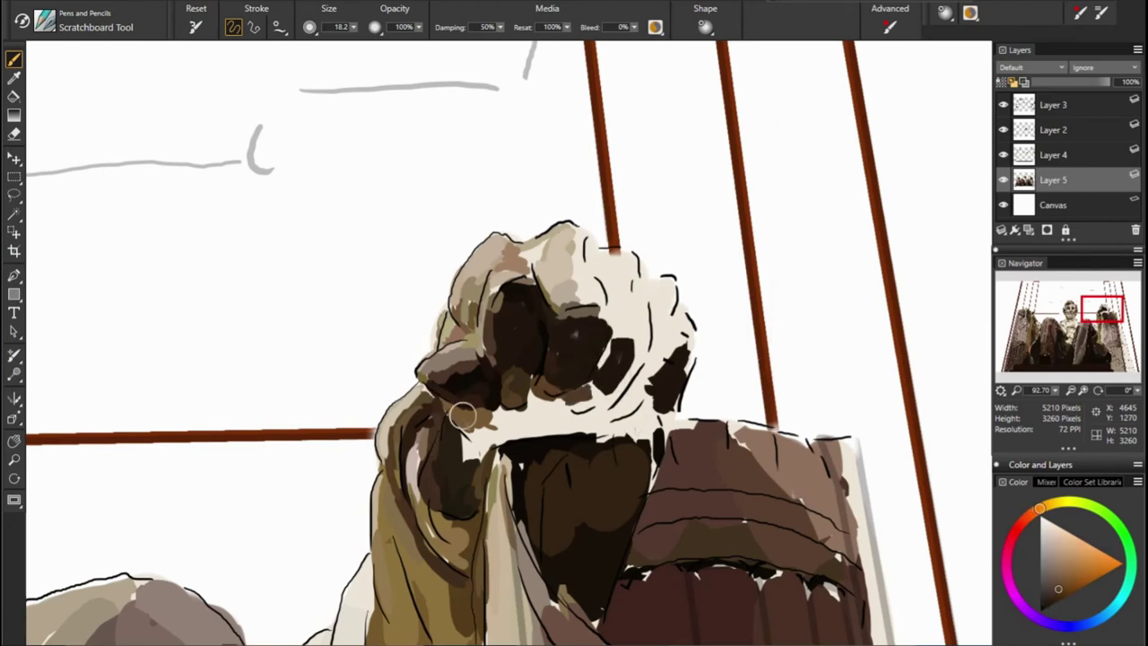
Darken the fist's right edge and add lighter brown patches along it
{"action": "left_click", "coordinate": [589, 401], "text": "alt"}
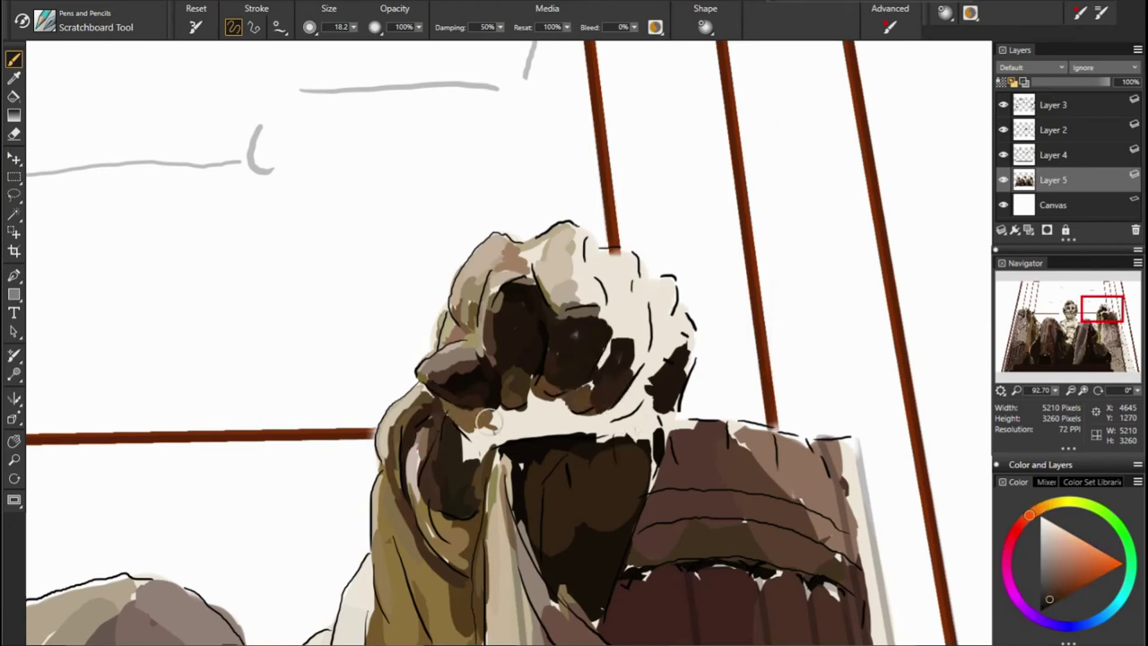
{"action": "left_click", "coordinate": [632, 395], "text": "alt"}
{"action": "left_click", "coordinate": [639, 415], "text": "alt"}
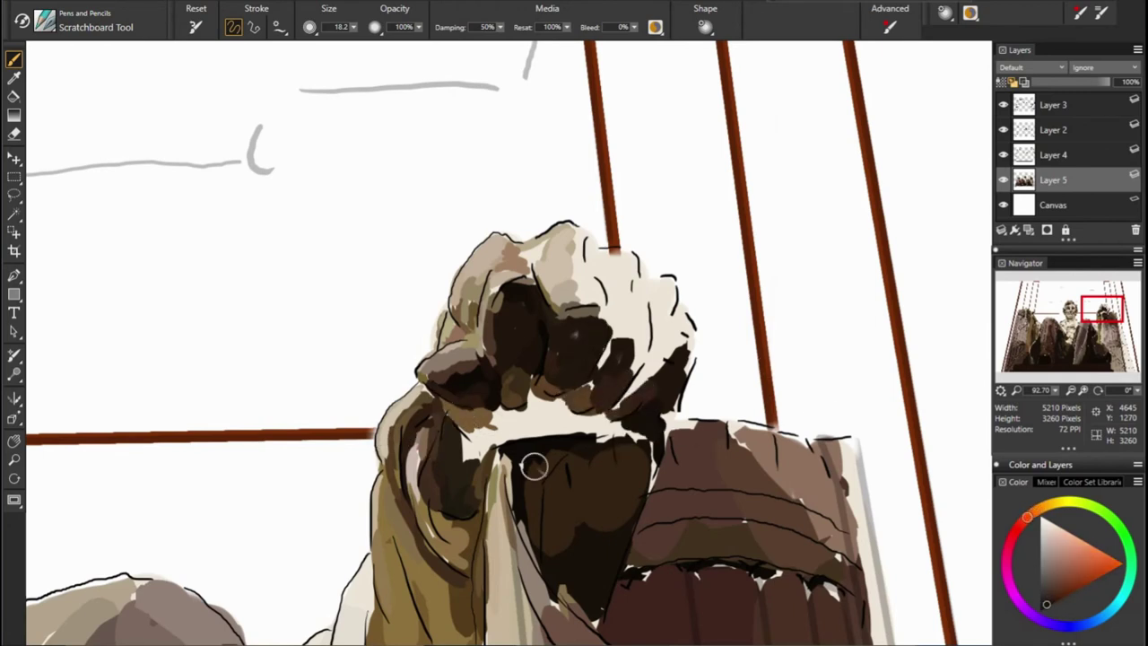
{"action": "mouse_move", "coordinate": [671, 420]}
{"action": "left_mouse_down"}
{"action": "mouse_move", "coordinate": [697, 345]}
{"action": "mouse_move", "coordinate": [695, 363]}
{"action": "left_mouse_up"}
{"action": "left_click", "coordinate": [686, 336], "text": "alt"}
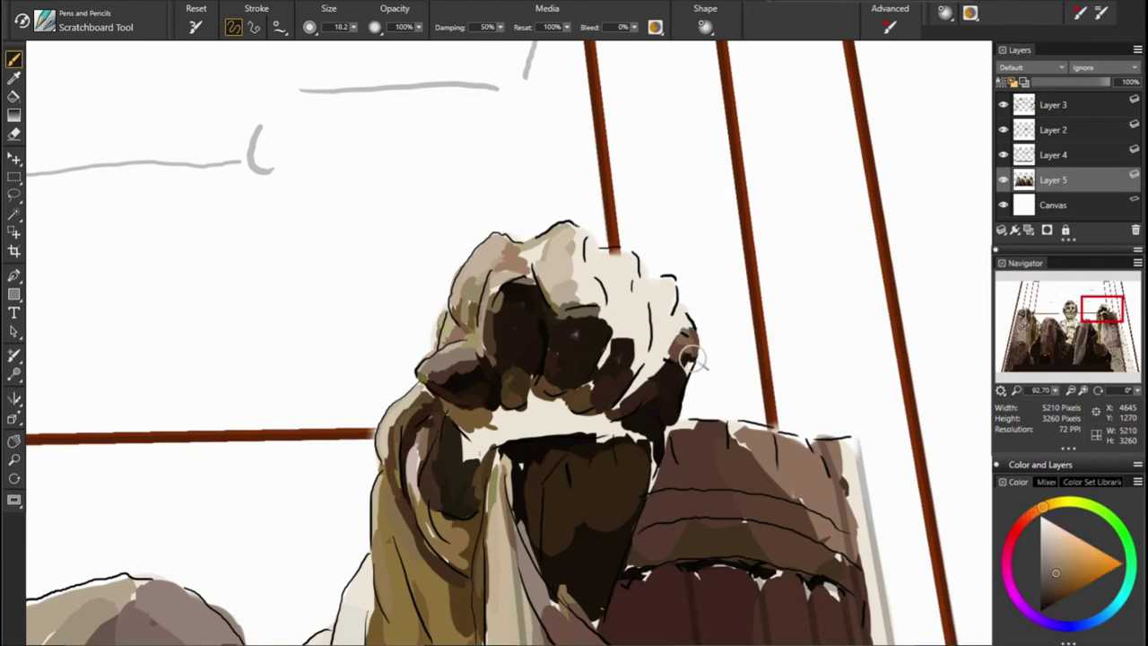
{"action": "left_click", "coordinate": [628, 358], "text": "alt"}
Paint short dark brown strokes down the fist's right side and across its top
{"action": "left_click", "coordinate": [538, 340], "text": "alt"}
{"action": "left_click_drag", "start_coordinate": [646, 303], "coordinate": [647, 339]}
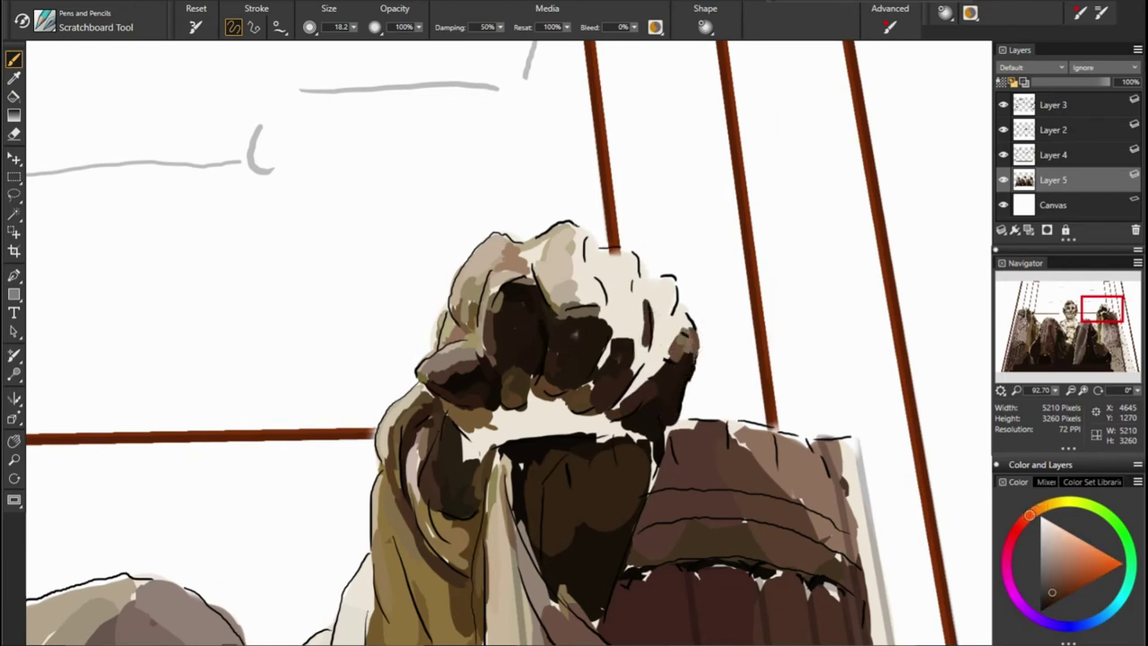
{"action": "left_click_drag", "start_coordinate": [643, 280], "coordinate": [642, 302]}
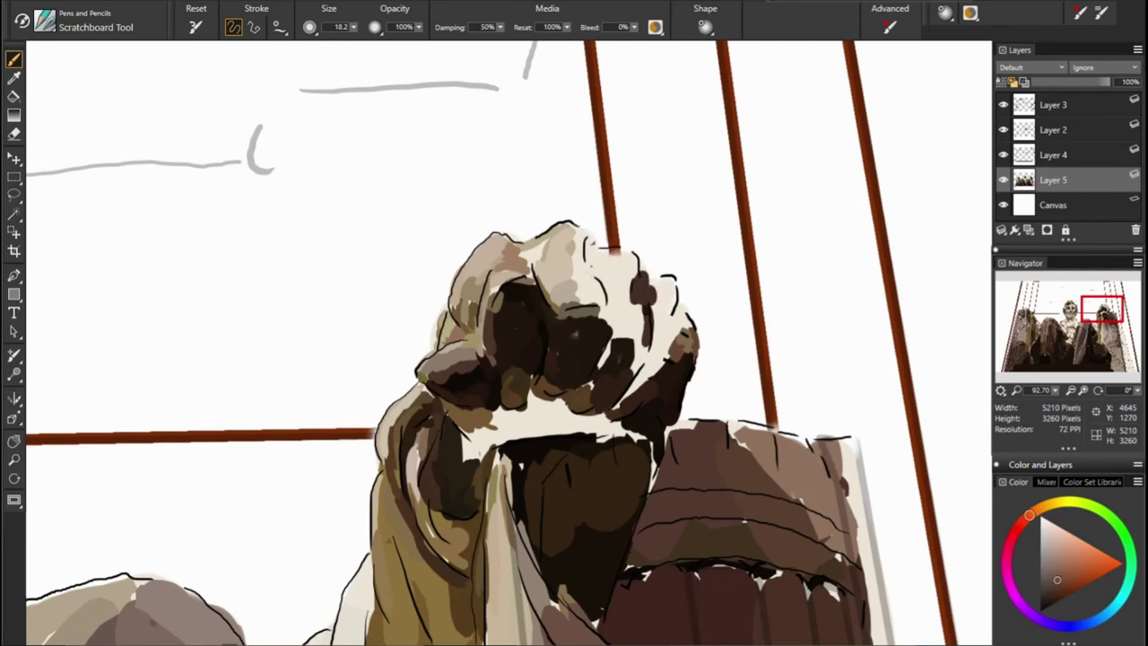
{"action": "left_click_drag", "start_coordinate": [600, 244], "coordinate": [596, 270]}
Lay a light cream stroke on the fist's top, then darken it again
{"action": "left_click", "coordinate": [478, 281], "text": "alt"}
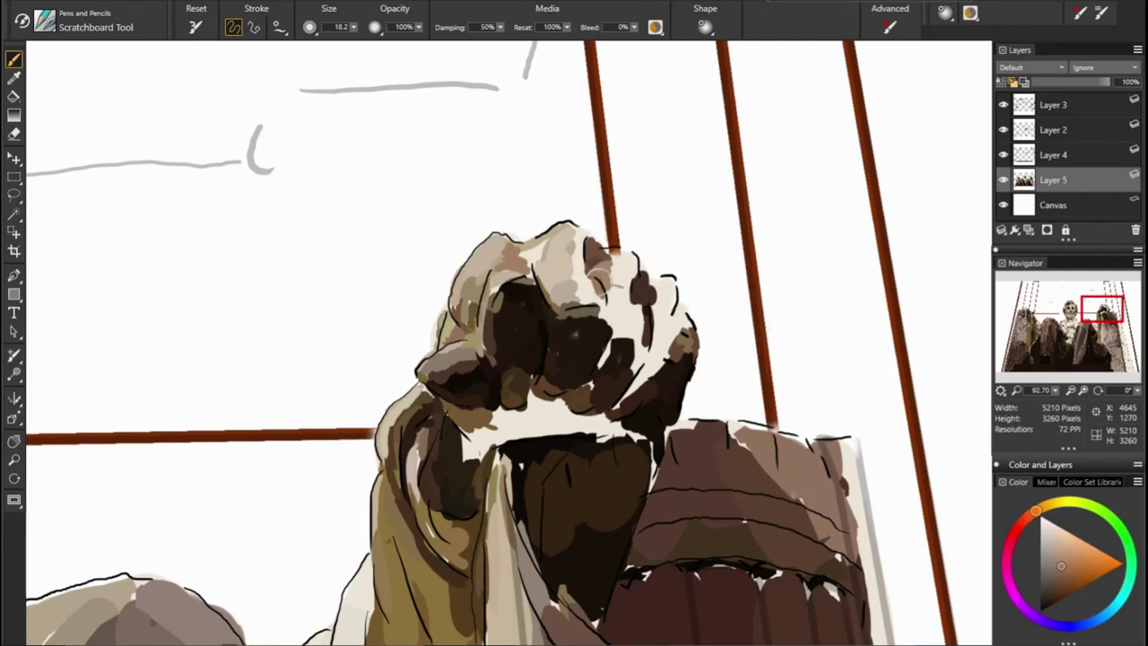
{"action": "left_click", "coordinate": [603, 296], "text": "alt"}
{"action": "left_click_drag", "start_coordinate": [601, 291], "coordinate": [588, 273]}
{"action": "left_click", "coordinate": [588, 260], "text": "alt"}
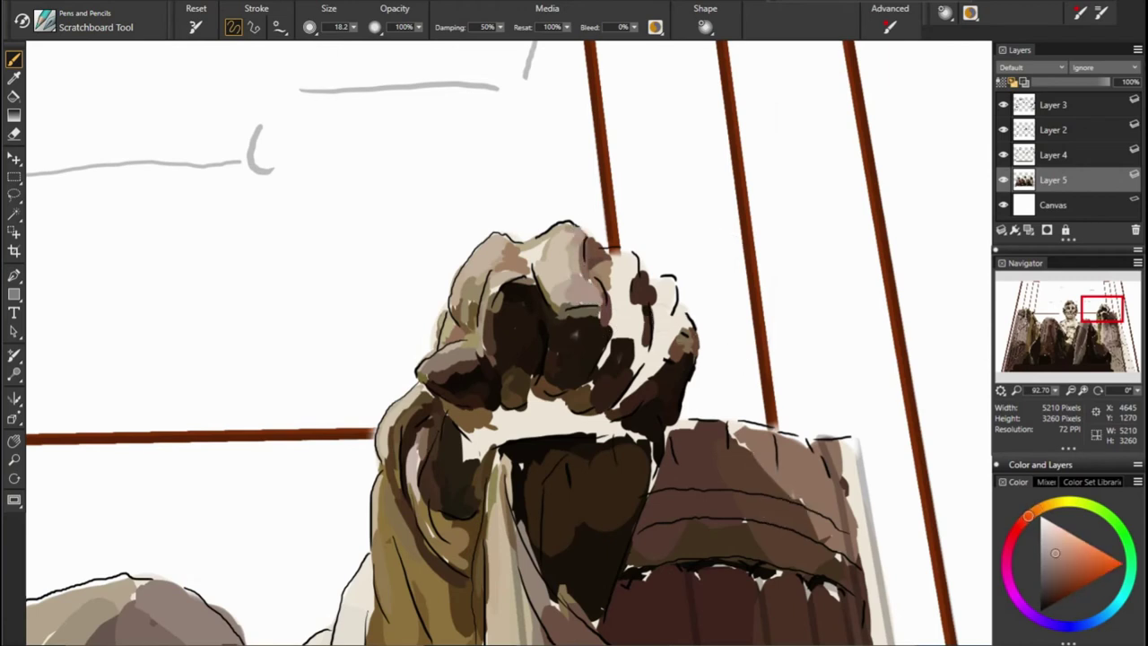
{"action": "left_click", "coordinate": [539, 255], "text": "alt"}
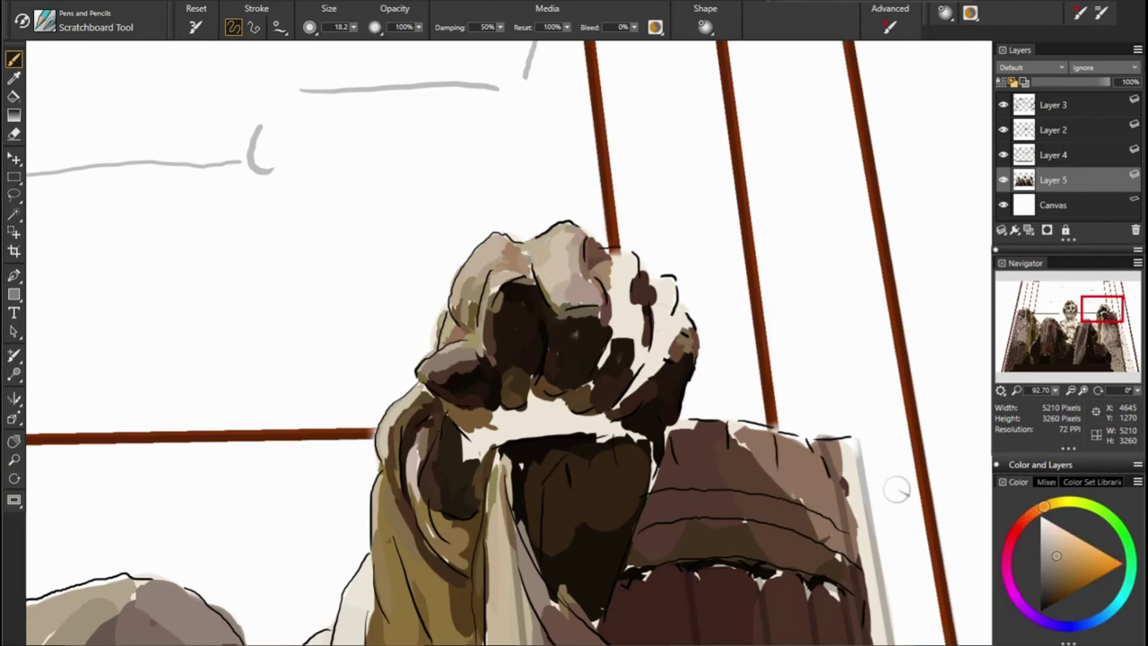
Try darker red-brown and light orange shades for the fist
{"action": "left_click", "coordinate": [610, 309], "text": "alt"}
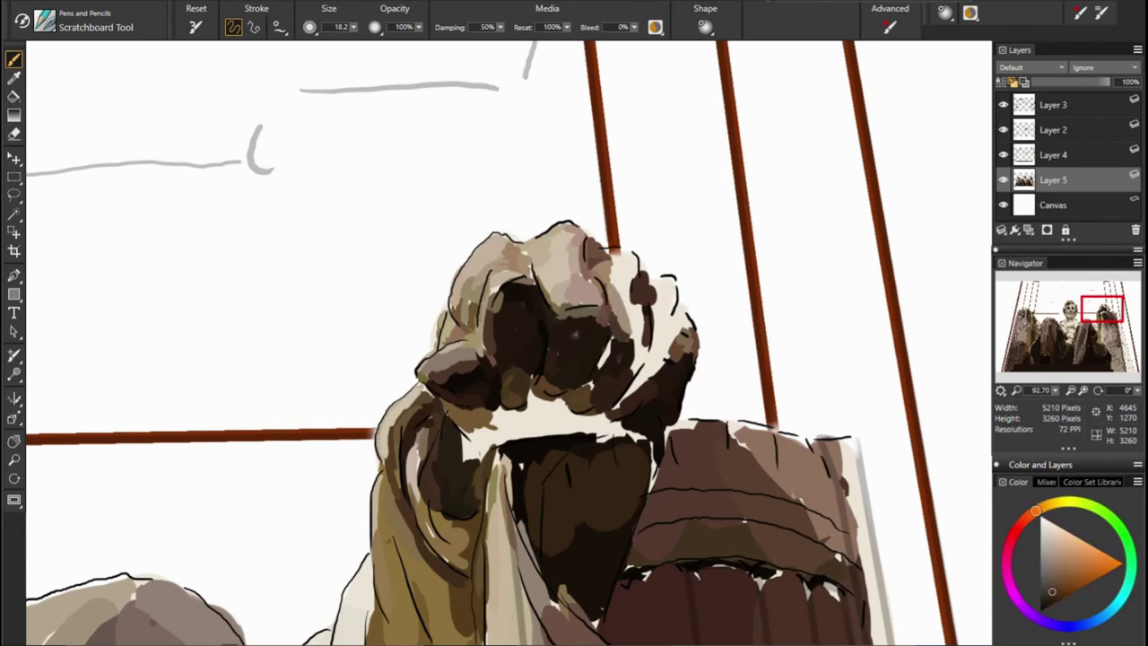
{"action": "left_click", "coordinate": [628, 359], "text": "alt"}
{"action": "left_click", "coordinate": [599, 388], "text": "alt"}
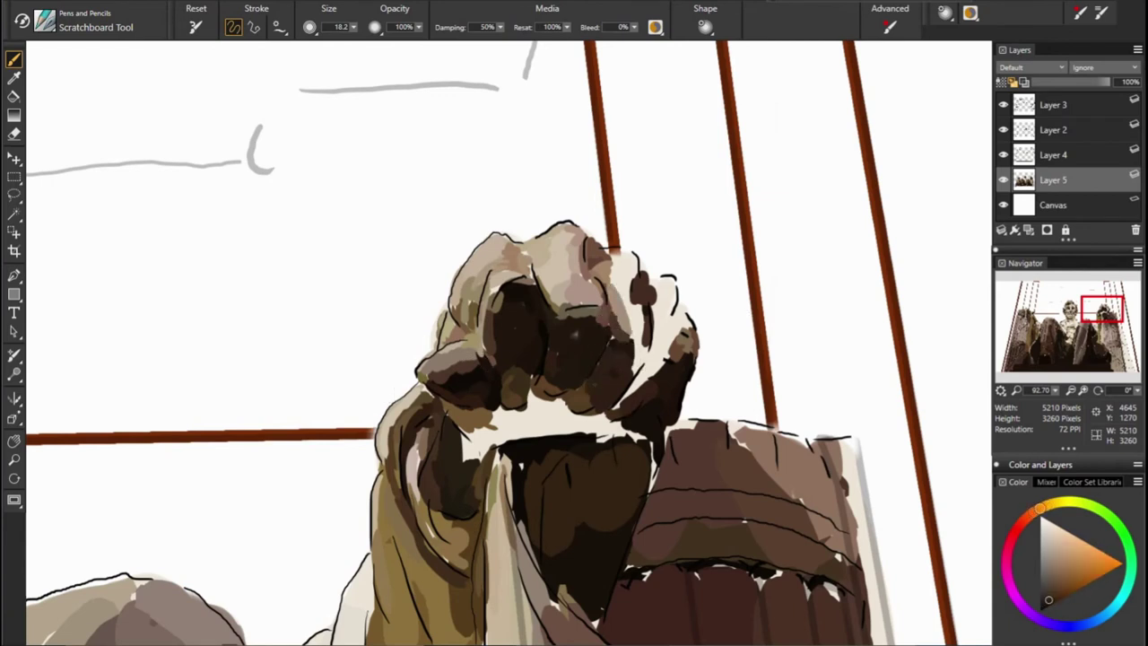
{"action": "left_click", "coordinate": [641, 296], "text": "alt"}
{"action": "left_click", "coordinate": [628, 255], "text": "alt"}
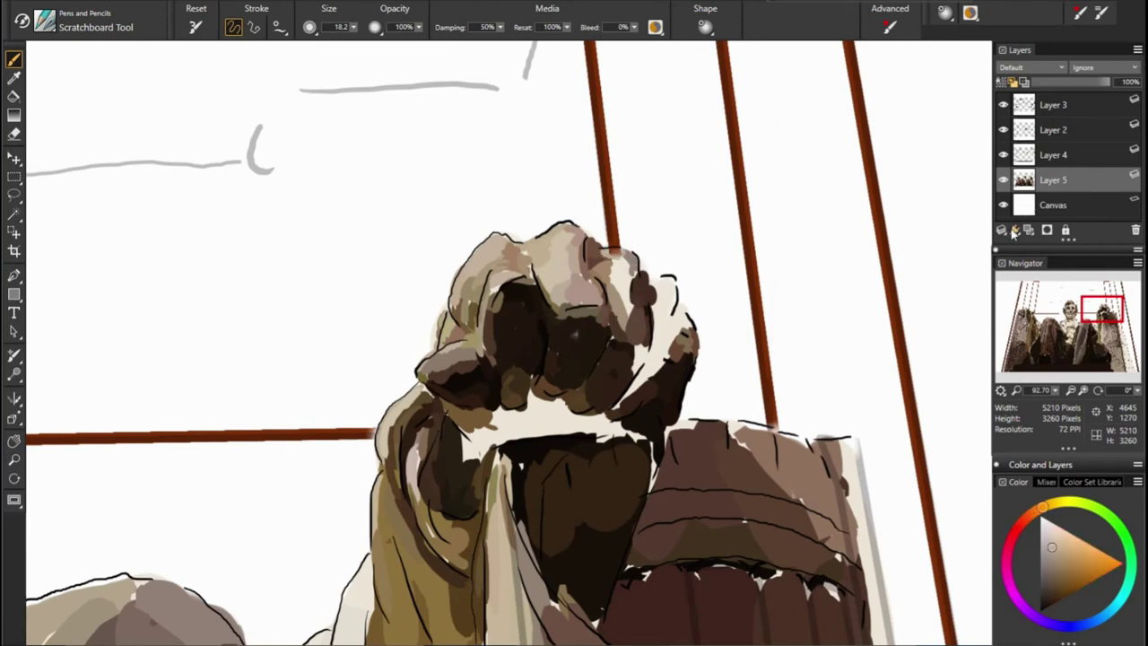
{"action": "left_click", "coordinate": [1004, 130]}
Sample new shades from the fist and paint dark brown just below it
{"action": "left_click", "coordinate": [585, 269], "text": "alt"}
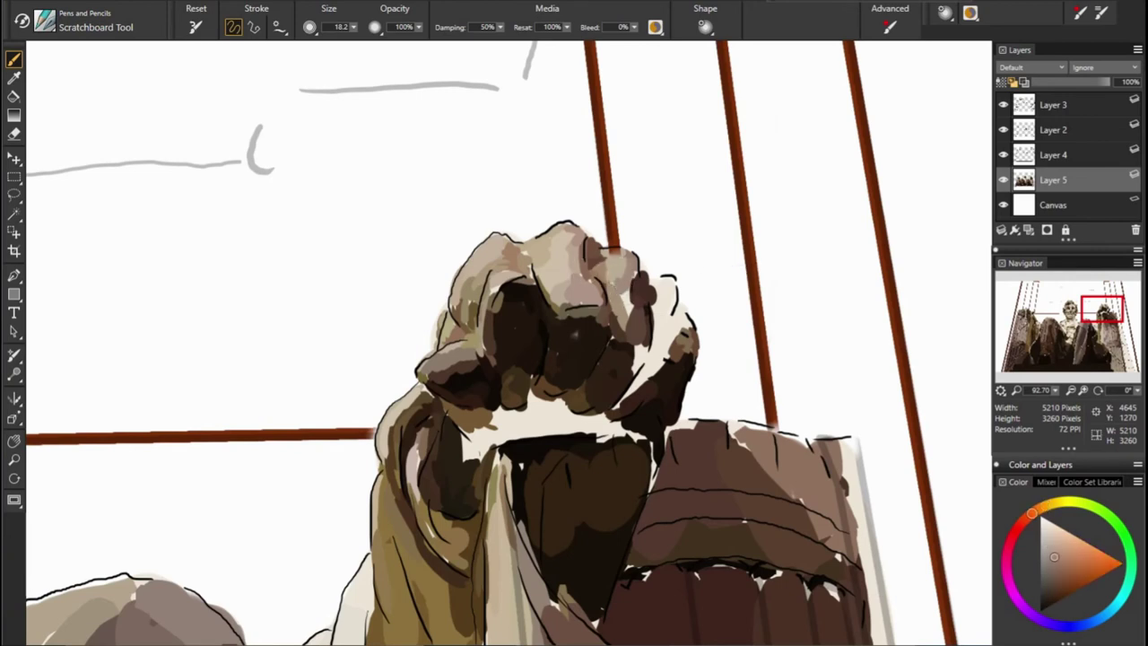
{"action": "left_click", "coordinate": [625, 301], "text": "alt"}
{"action": "left_click", "coordinate": [666, 269], "text": "alt"}
{"action": "left_click", "coordinate": [734, 284], "text": "alt"}
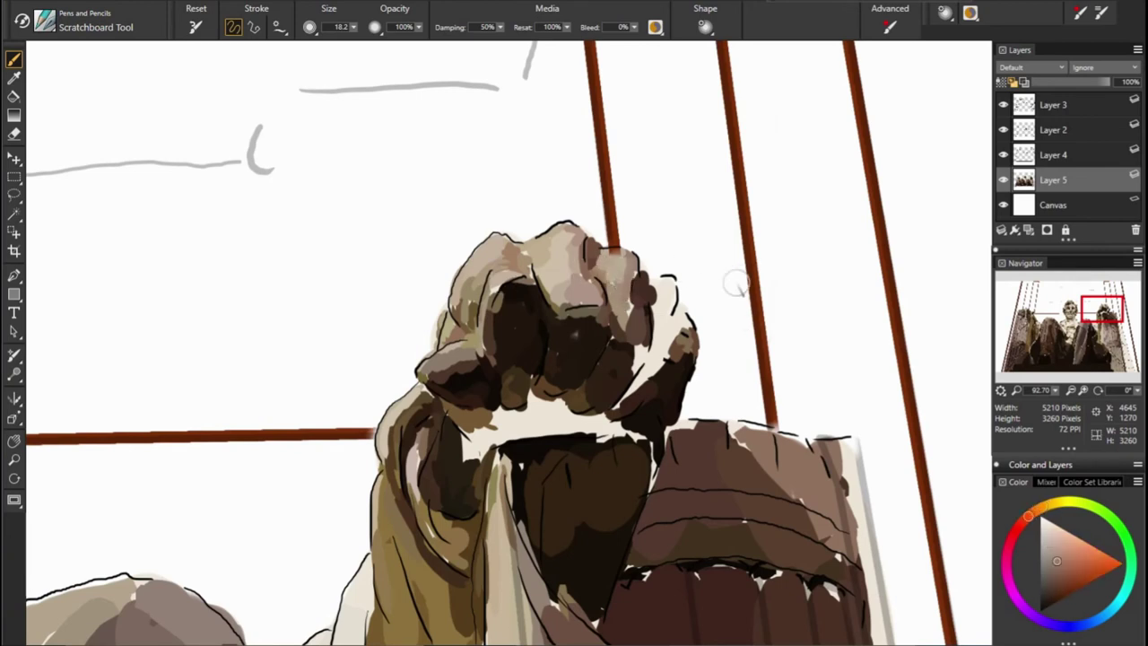
{"action": "left_click", "coordinate": [634, 280], "text": "alt"}
{"action": "left_click", "coordinate": [631, 301], "text": "alt"}
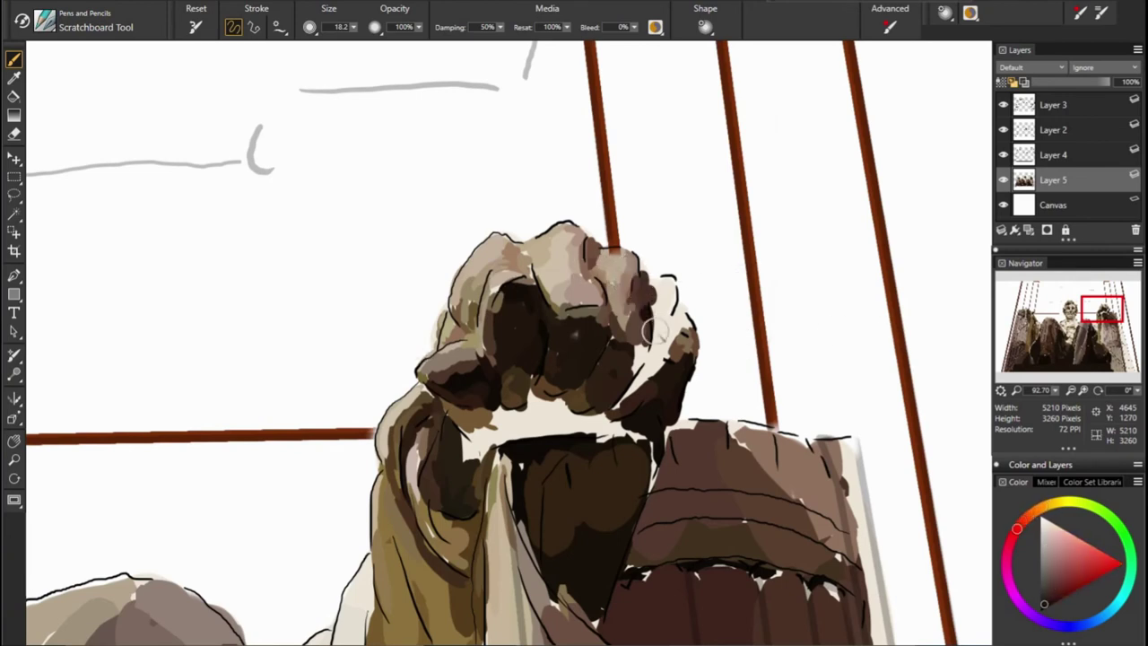
{"action": "left_click", "coordinate": [855, 523], "text": "alt"}
{"action": "left_click", "coordinate": [526, 364], "text": "alt"}
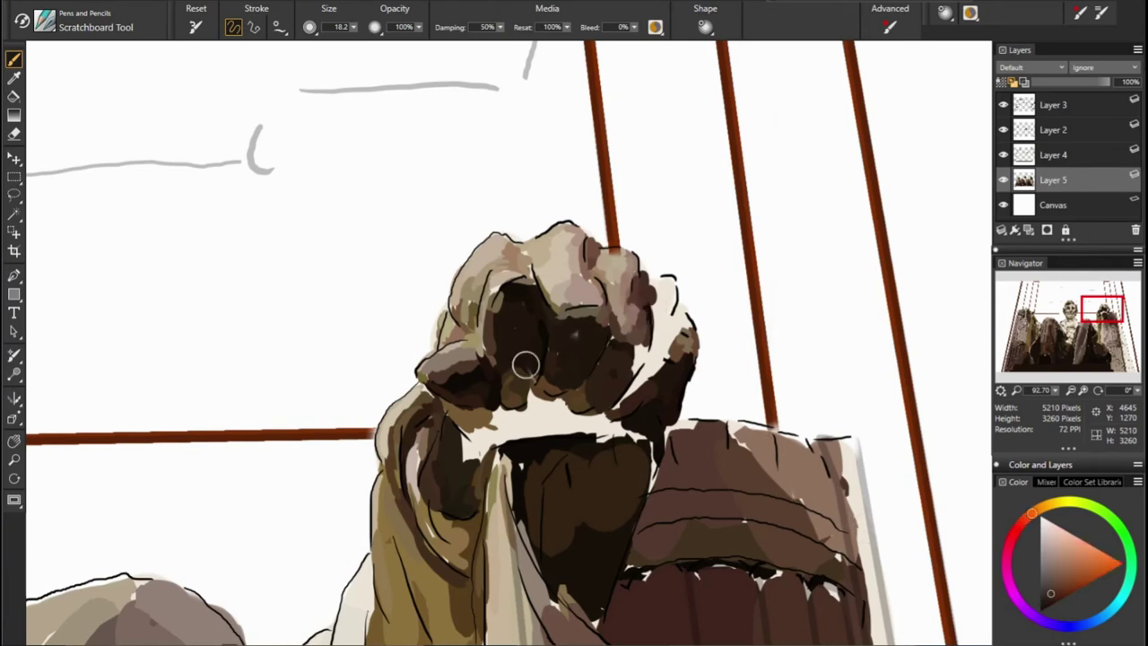
{"action": "left_click", "coordinate": [636, 380], "text": "alt"}
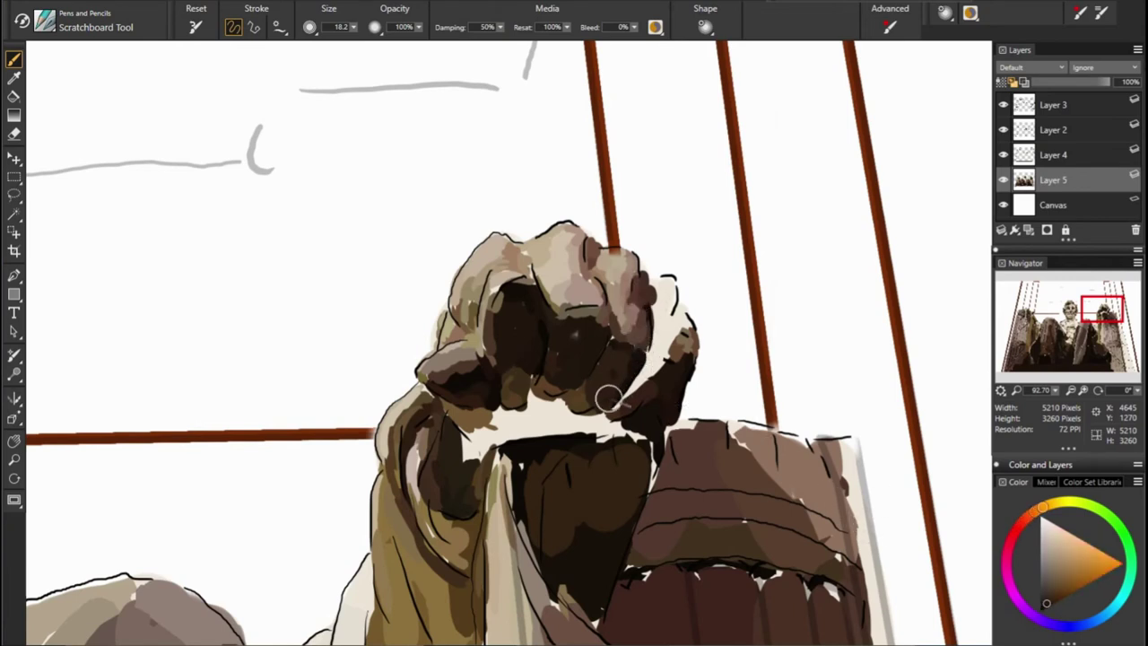
{"action": "left_click_drag", "start_coordinate": [570, 420], "coordinate": [626, 437]}
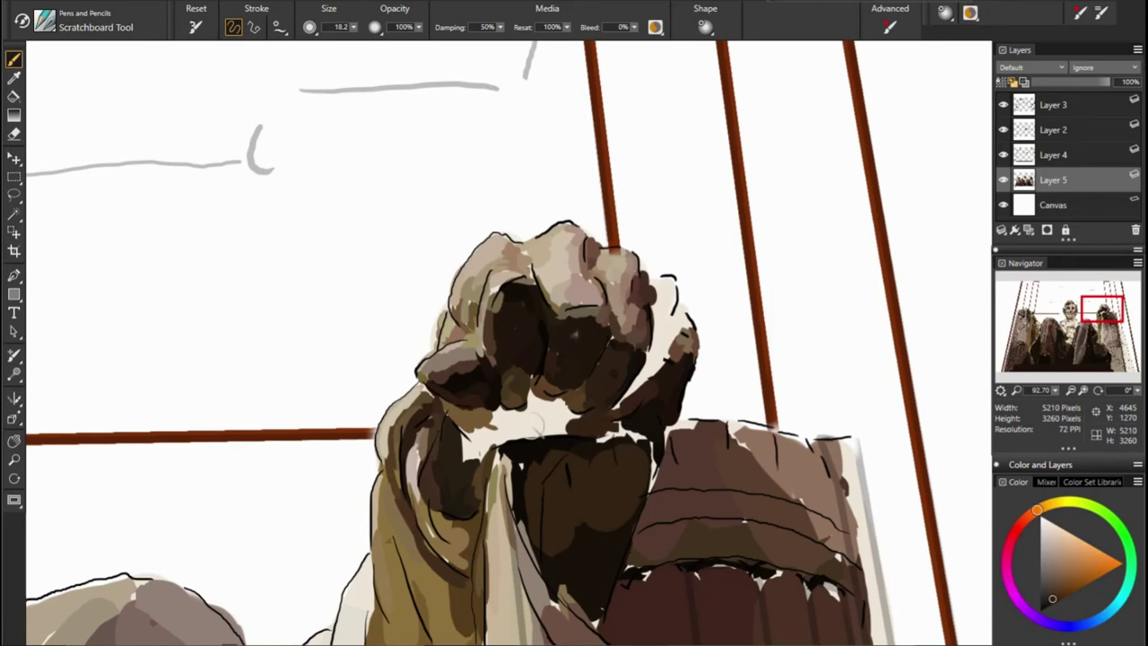
Cover the light strip beside the dark fabric with dark paint
{"action": "left_click", "coordinate": [662, 471], "text": "alt"}
{"action": "left_click", "coordinate": [617, 434], "text": "alt"}
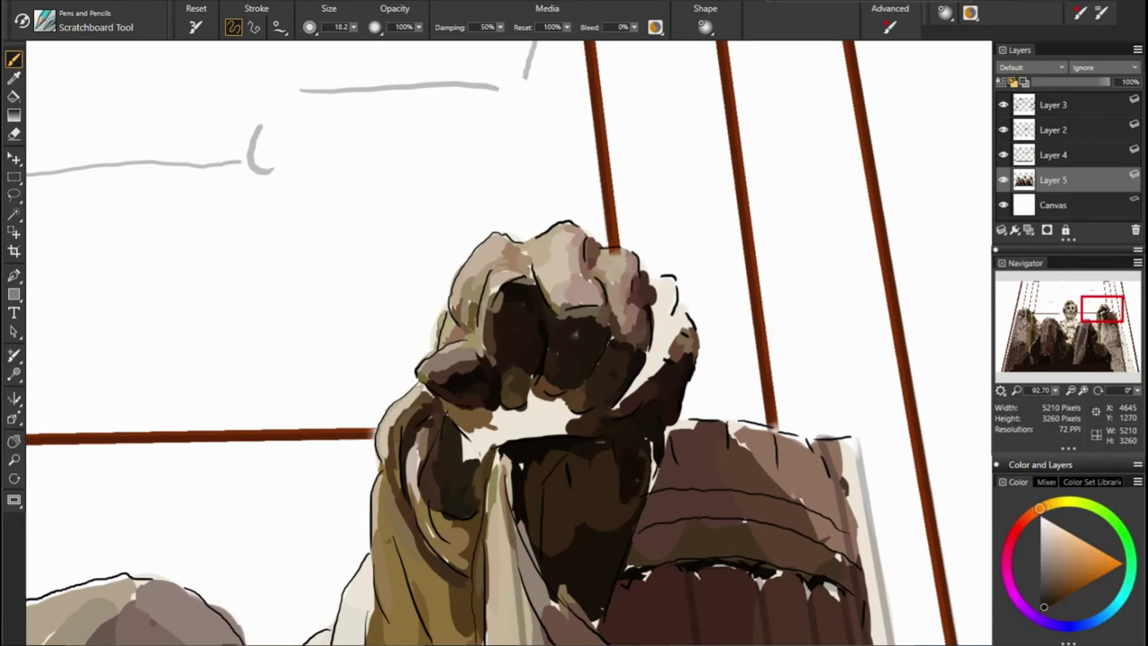
{"action": "left_click", "coordinate": [820, 512], "text": "alt"}
{"action": "left_click", "coordinate": [688, 508], "text": "alt"}
{"action": "left_click", "coordinate": [619, 539], "text": "alt"}
{"action": "left_click", "coordinate": [441, 449], "text": "alt"}
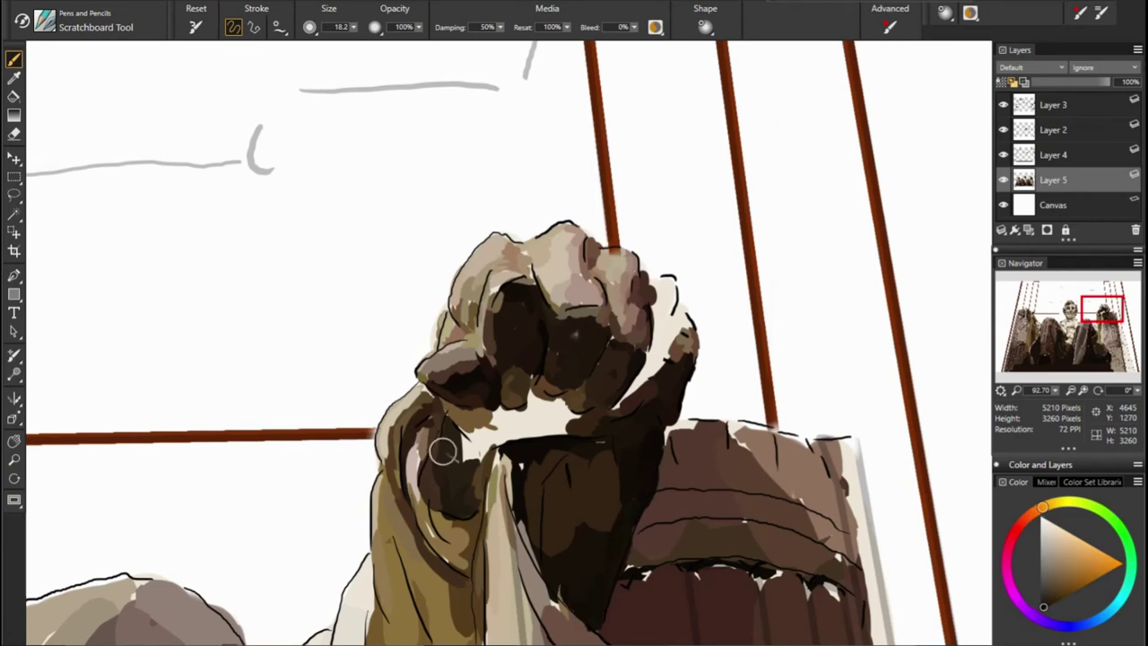
{"action": "left_click_drag", "start_coordinate": [615, 453], "coordinate": [610, 499]}
{"action": "left_click", "coordinate": [538, 467], "text": "alt"}
{"action": "left_click_drag", "start_coordinate": [530, 470], "coordinate": [533, 546]}
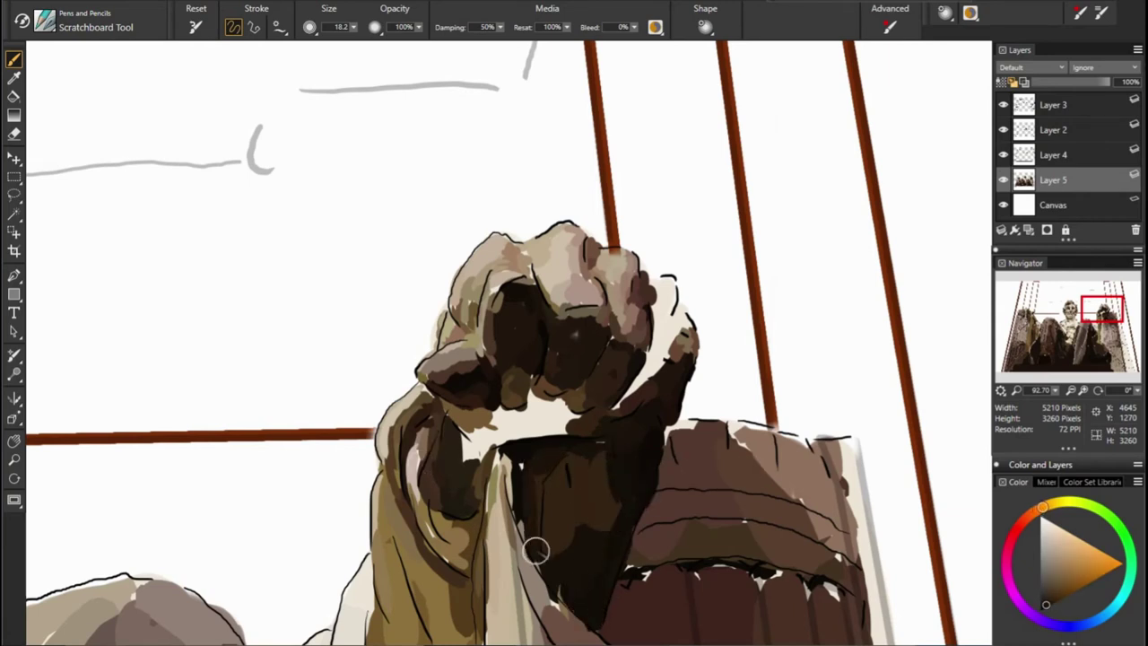
{"action": "left_click_drag", "start_coordinate": [502, 456], "coordinate": [516, 539]}
Cover the light patch under the fist and dab dark shading beneath it
{"action": "left_click", "coordinate": [521, 435], "text": "alt"}
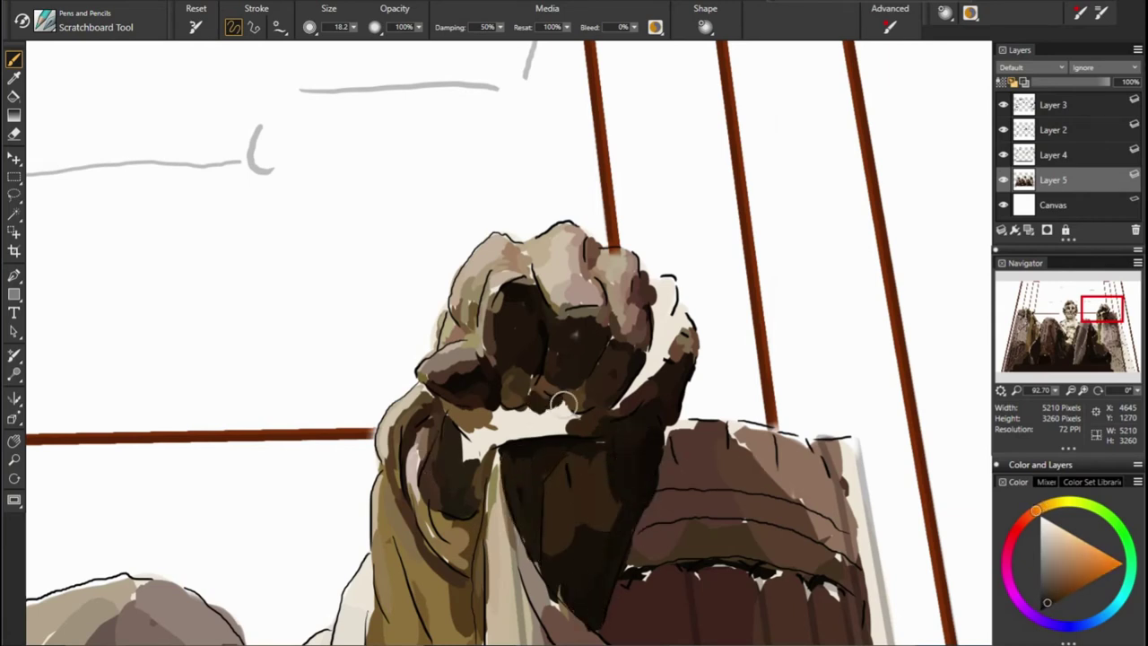
{"action": "left_click", "coordinate": [603, 414], "text": "alt"}
{"action": "mouse_move", "coordinate": [571, 414]}
{"action": "left_mouse_down"}
{"action": "mouse_move", "coordinate": [547, 427]}
{"action": "mouse_move", "coordinate": [561, 433]}
{"action": "left_mouse_up"}
{"action": "left_click", "coordinate": [659, 457], "text": "alt"}
{"action": "left_click", "coordinate": [497, 412], "text": "alt"}
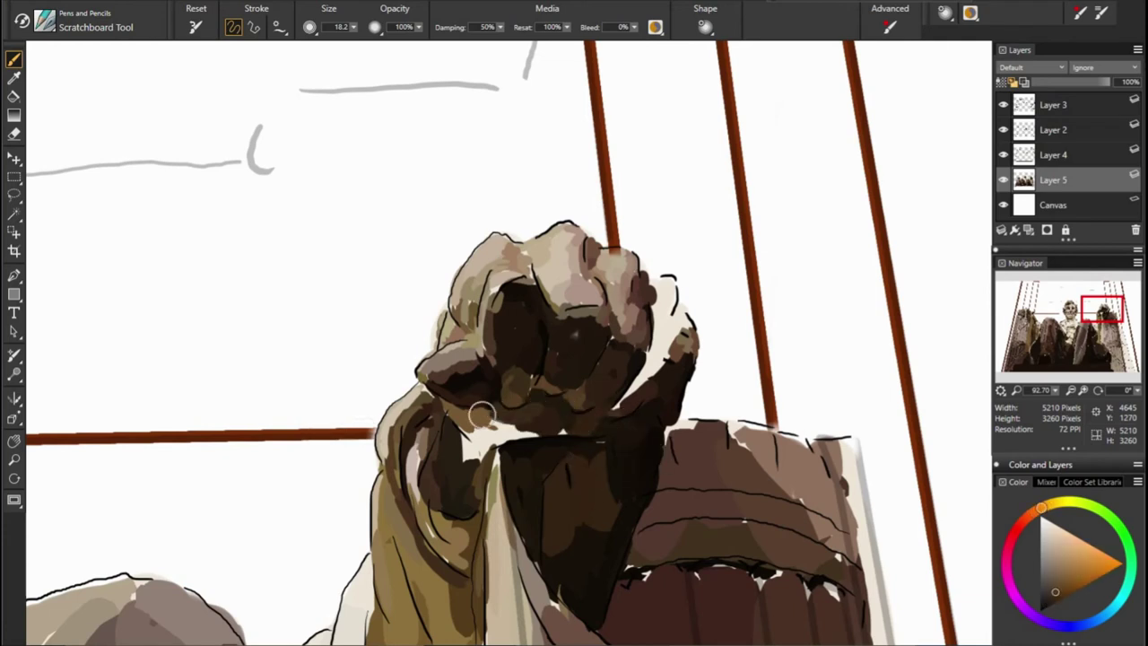
{"action": "left_click", "coordinate": [553, 440], "text": "alt"}
{"action": "left_click", "coordinate": [395, 471], "text": "alt"}
{"action": "left_click_drag", "start_coordinate": [566, 429], "coordinate": [503, 436]}
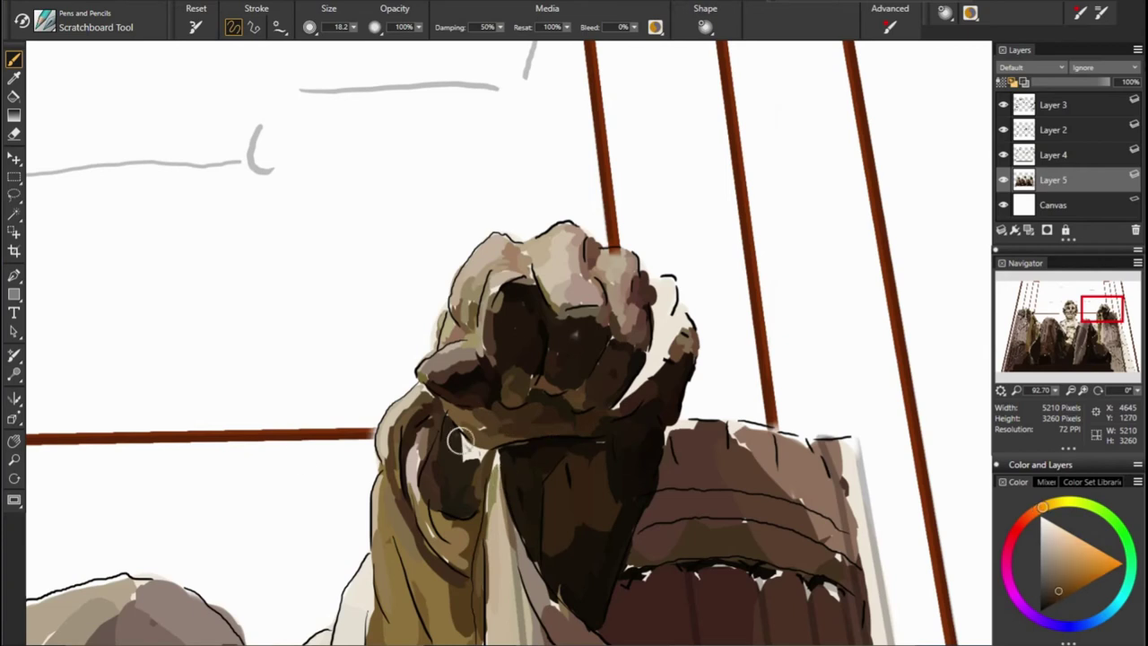
{"action": "left_click", "coordinate": [523, 457], "text": "alt"}
Sample olive and near-black browns and shade the fist's right side dark brown
{"action": "left_click", "coordinate": [352, 502], "text": "alt"}
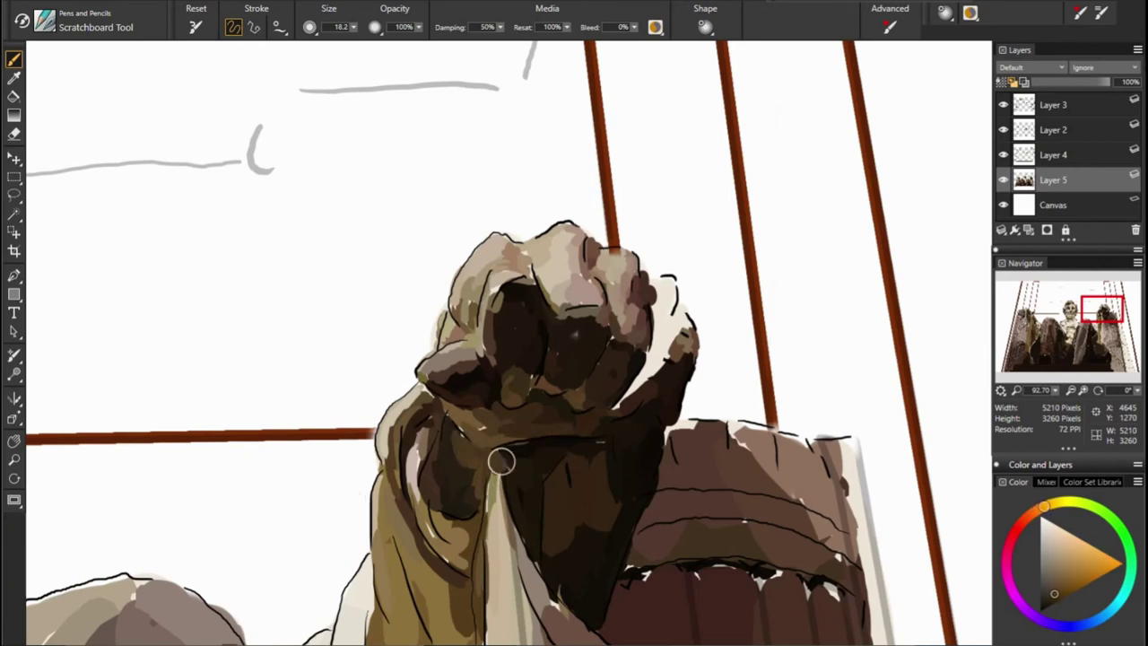
{"action": "left_click", "coordinate": [501, 462], "text": "alt"}
{"action": "left_click", "coordinate": [412, 496], "text": "alt"}
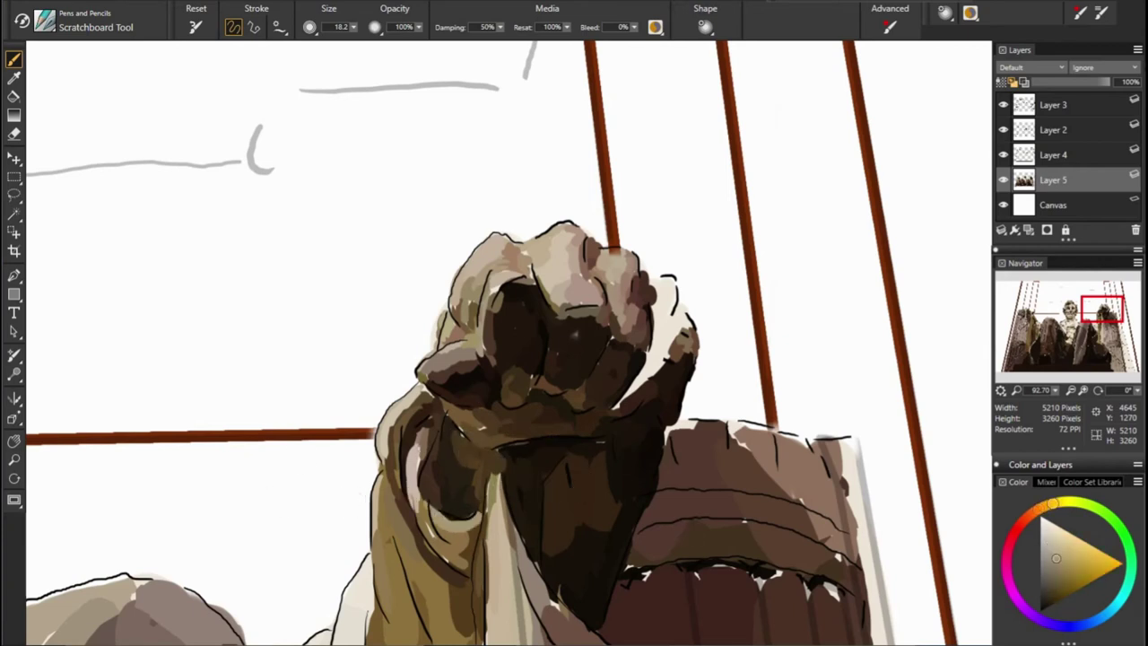
{"action": "left_click", "coordinate": [669, 561], "text": "alt"}
{"action": "left_click", "coordinate": [455, 515], "text": "alt"}
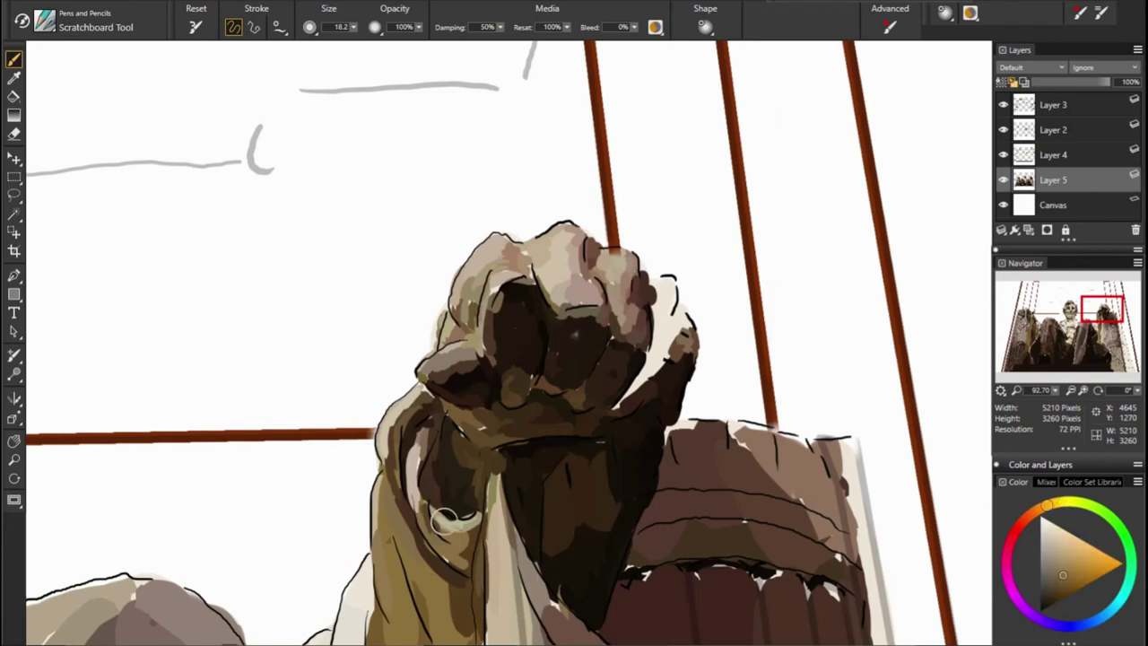
{"action": "left_click", "coordinate": [658, 605], "text": "alt"}
{"action": "left_click", "coordinate": [484, 534], "text": "alt"}
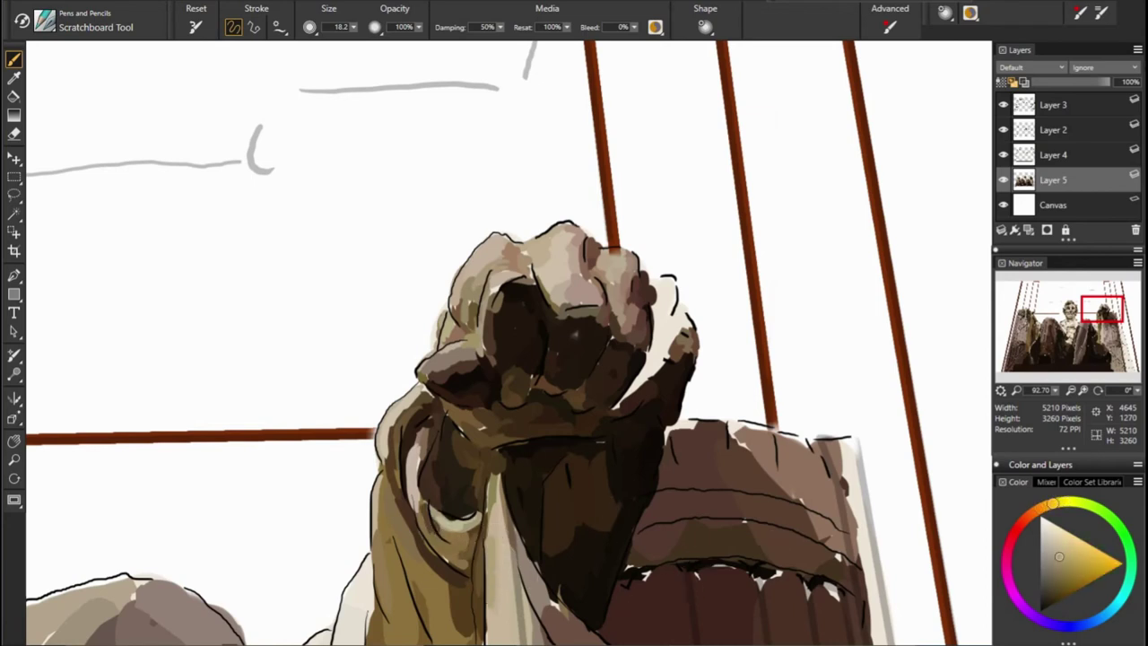
{"action": "left_click", "coordinate": [655, 345], "text": "alt"}
{"action": "left_click", "coordinate": [642, 379], "text": "alt"}
{"action": "left_click_drag", "start_coordinate": [643, 378], "coordinate": [615, 351]}
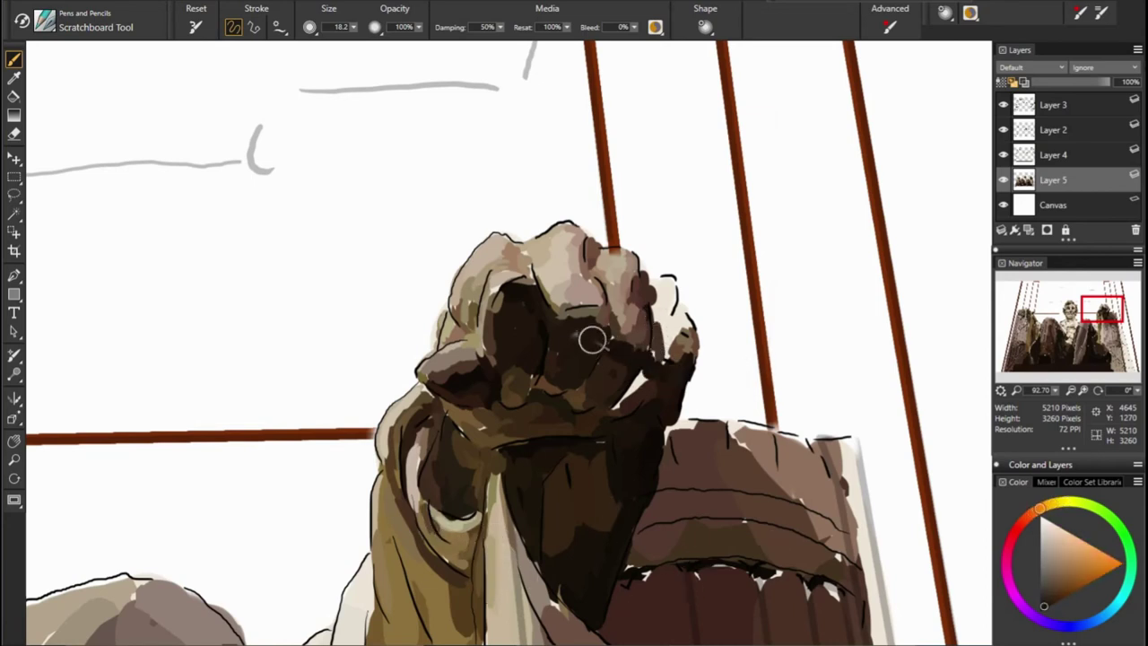
Sample warm brown and orange tones, deepen the shadow below the fist, and fit the canvas
{"action": "left_click", "coordinate": [604, 291], "text": "alt"}
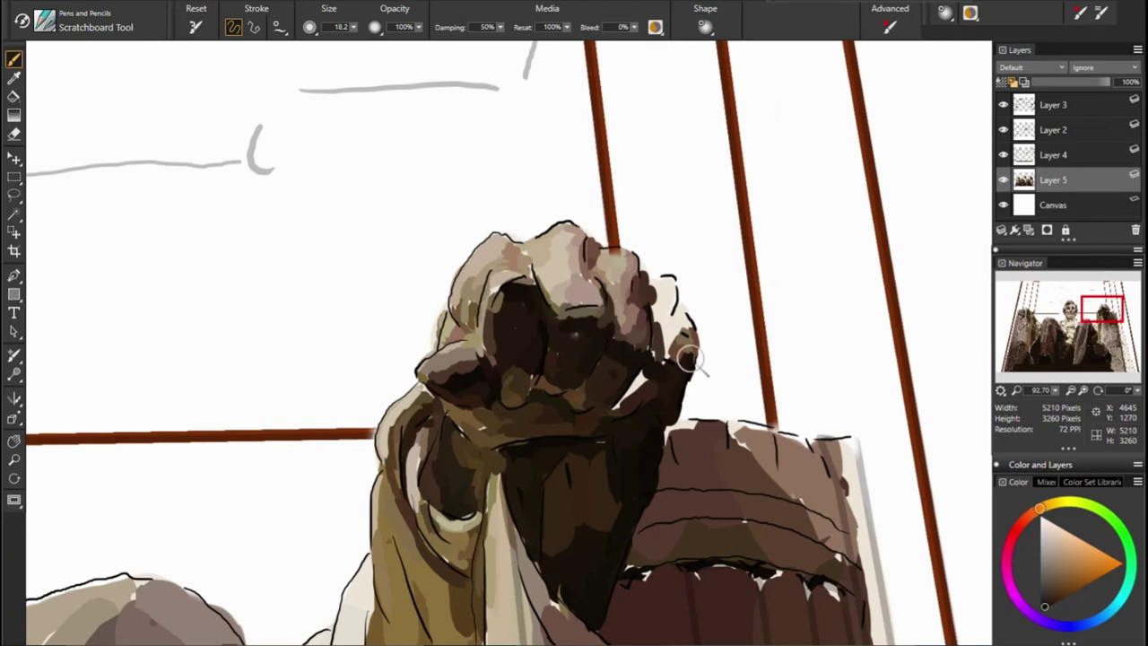
{"action": "left_click", "coordinate": [549, 388], "text": "alt"}
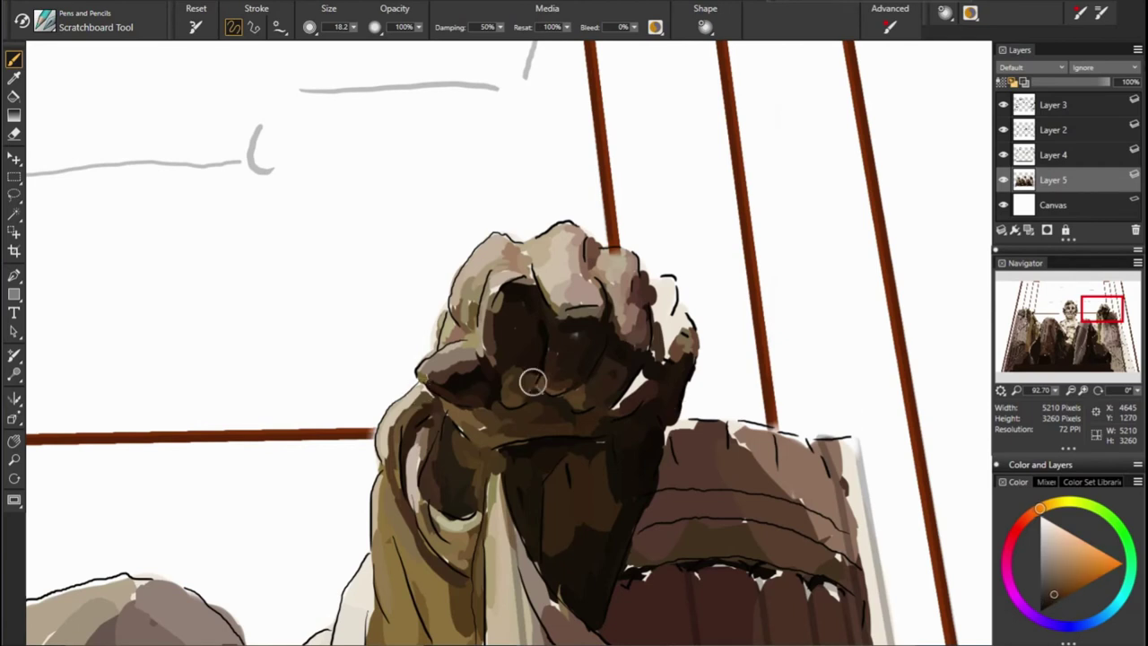
{"action": "left_click", "coordinate": [622, 413], "text": "alt"}
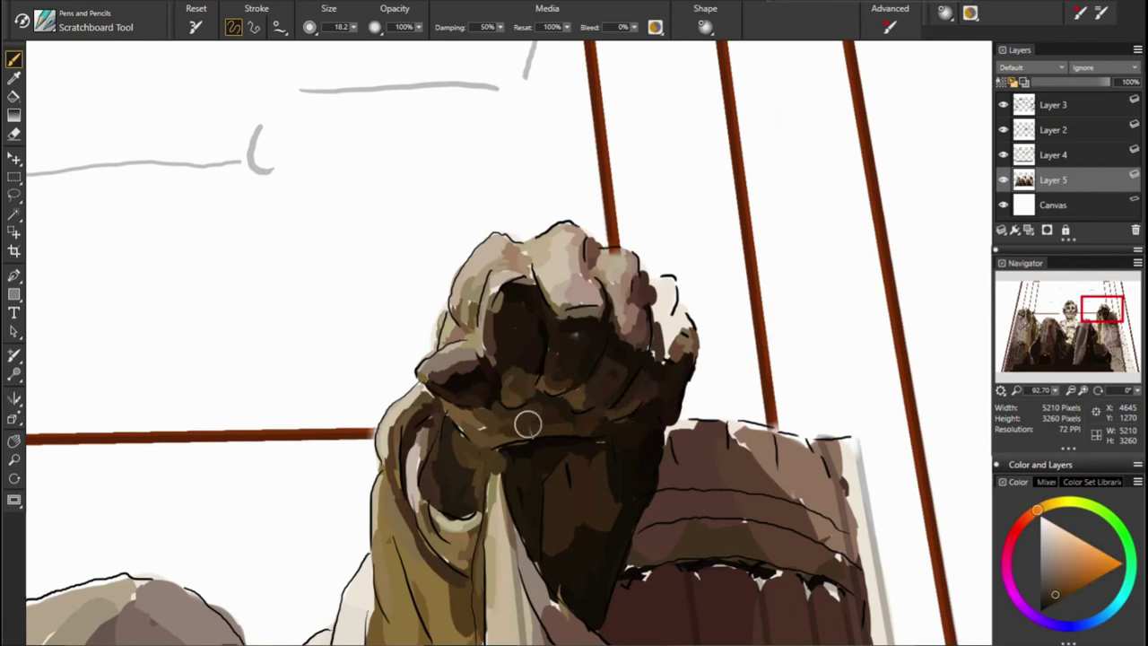
{"action": "left_click", "coordinate": [592, 441], "text": "alt"}
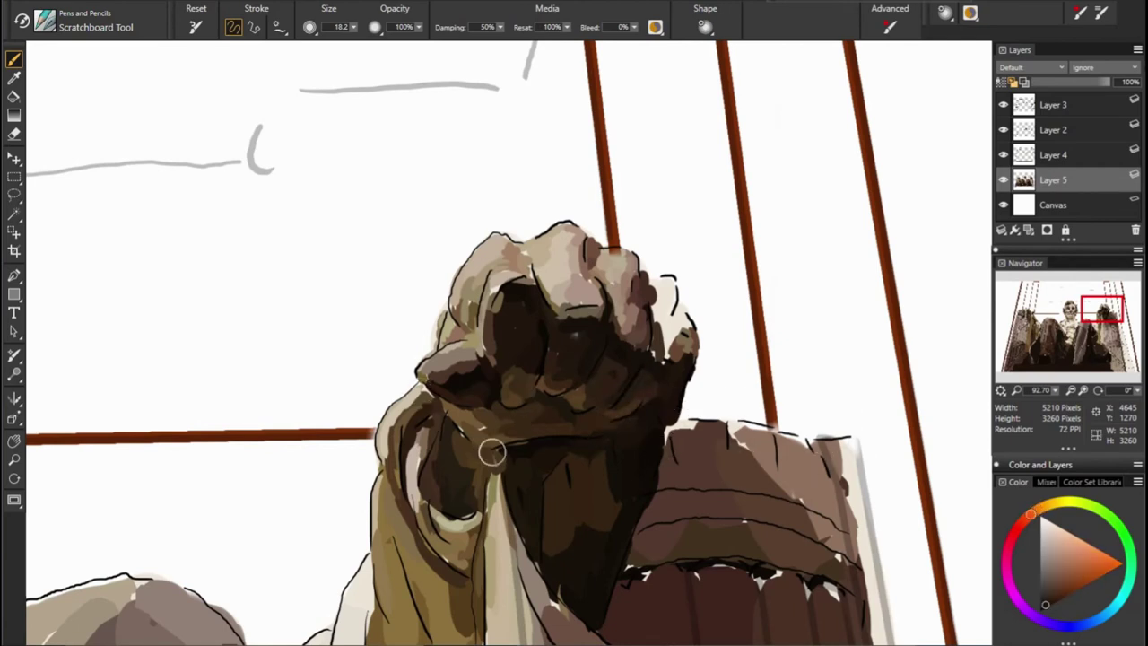
{"action": "left_click", "coordinate": [592, 426], "text": "alt"}
{"action": "left_click", "coordinate": [417, 440], "text": "alt"}
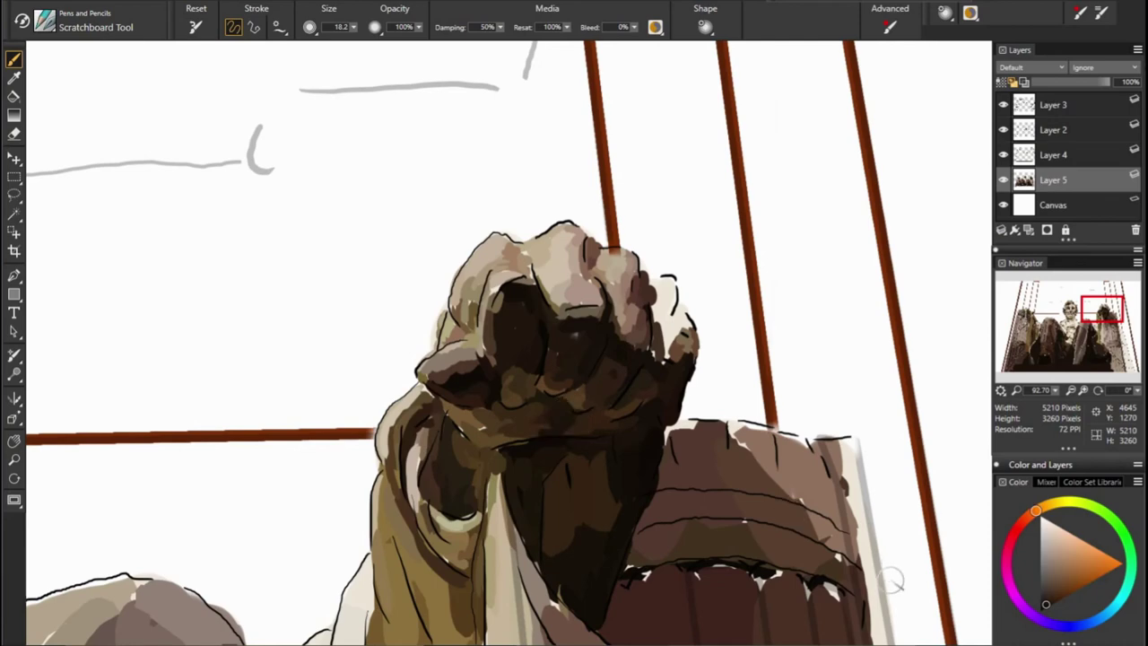
{"action": "left_click", "coordinate": [448, 491], "text": "alt"}
{"action": "left_click_drag", "start_coordinate": [616, 520], "coordinate": [560, 547]}
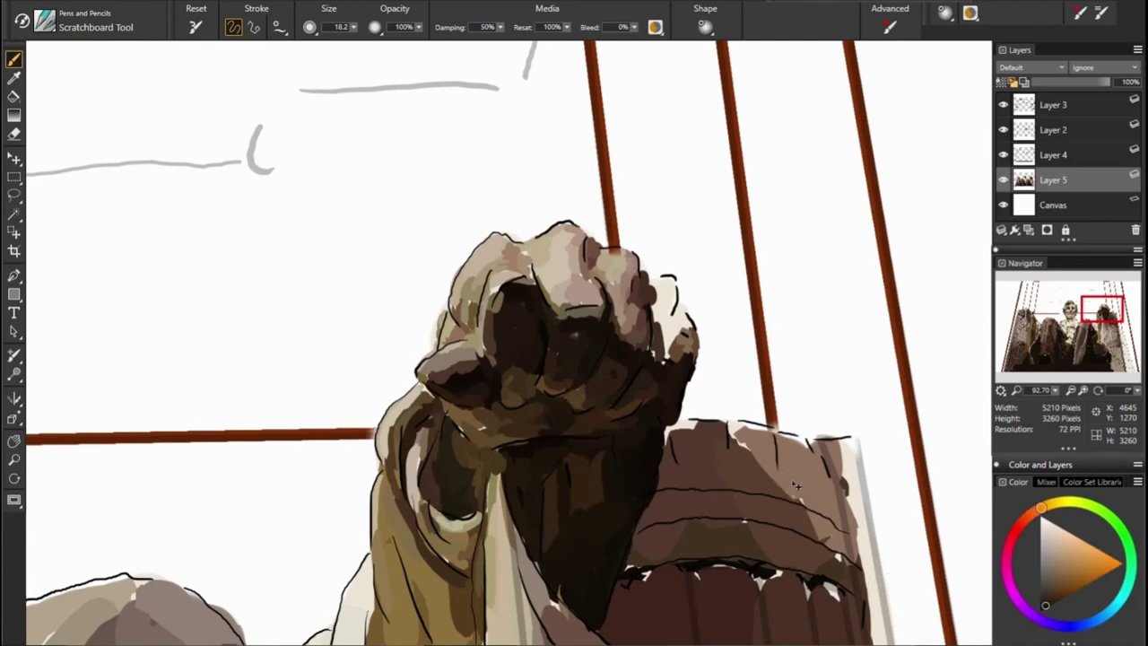
{"action": "key", "text": "ctrl+0"}
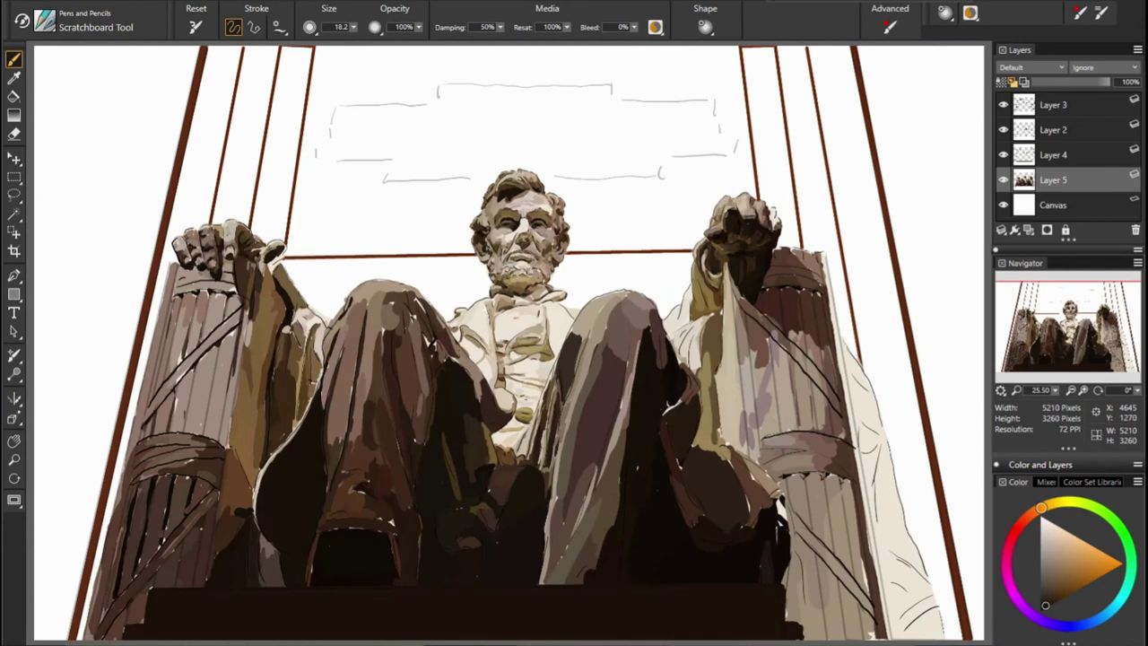
Return to the Scratchboard brush and dab dark red-brown marks on the right fasces column
{"action": "key", "text": "s"}
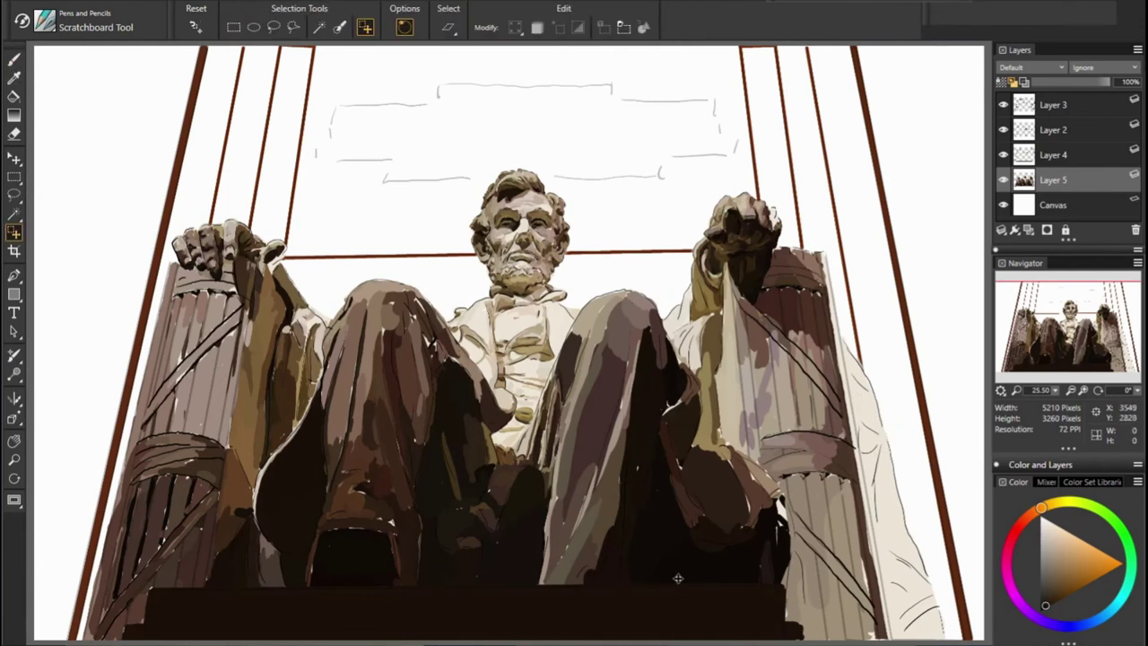
{"action": "left_click", "coordinate": [13, 58]}
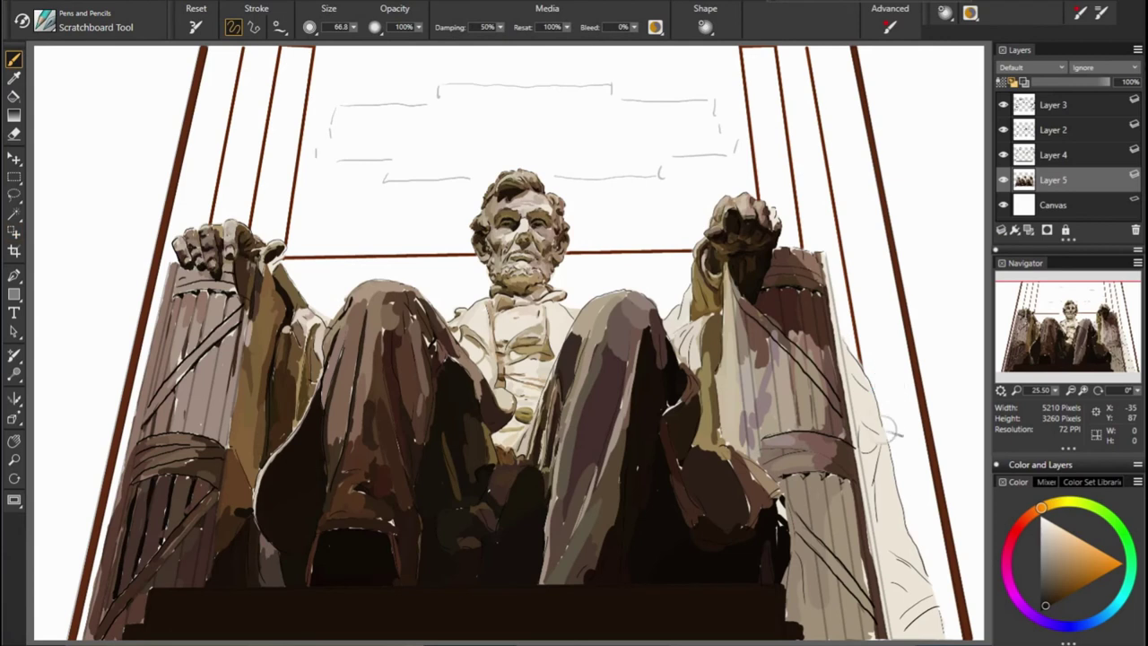
{"action": "left_click_drag", "start_coordinate": [865, 435], "coordinate": [873, 485]}
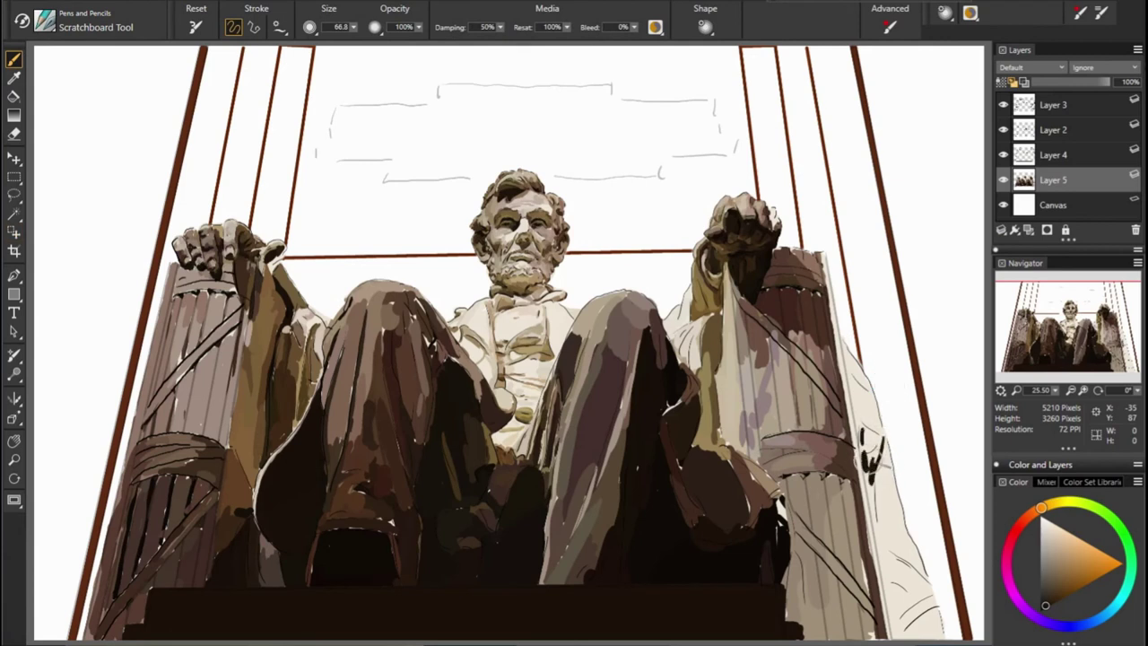
{"action": "left_click", "coordinate": [938, 467], "text": "alt"}
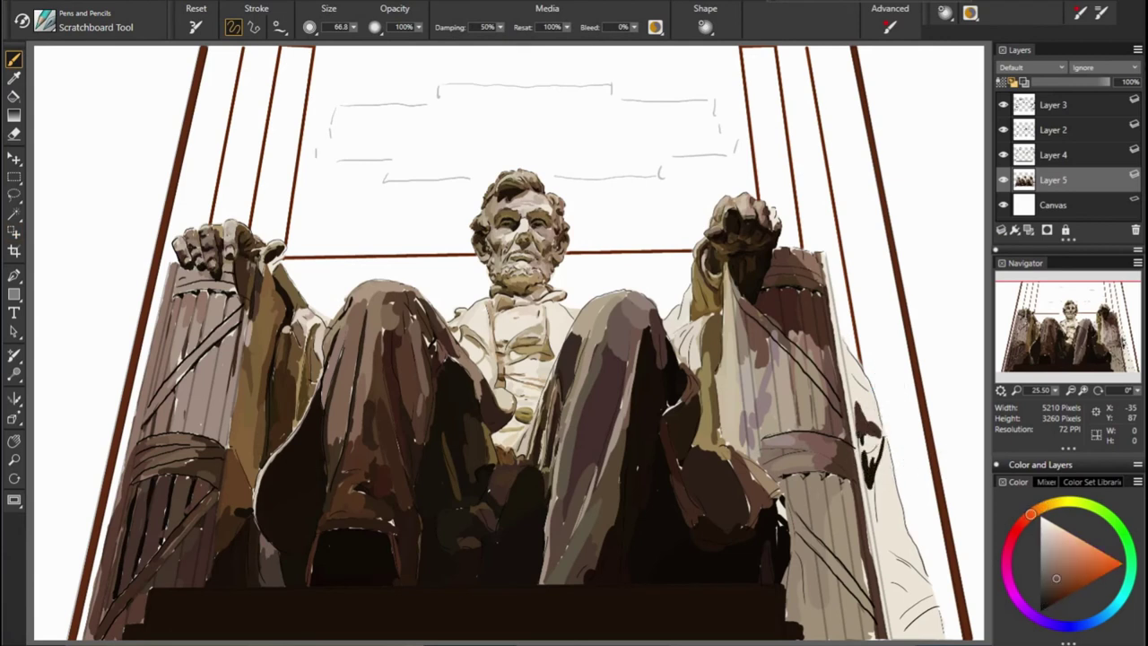
{"action": "left_click", "coordinate": [864, 440], "text": "alt"}
{"action": "left_click", "coordinate": [873, 455], "text": "alt"}
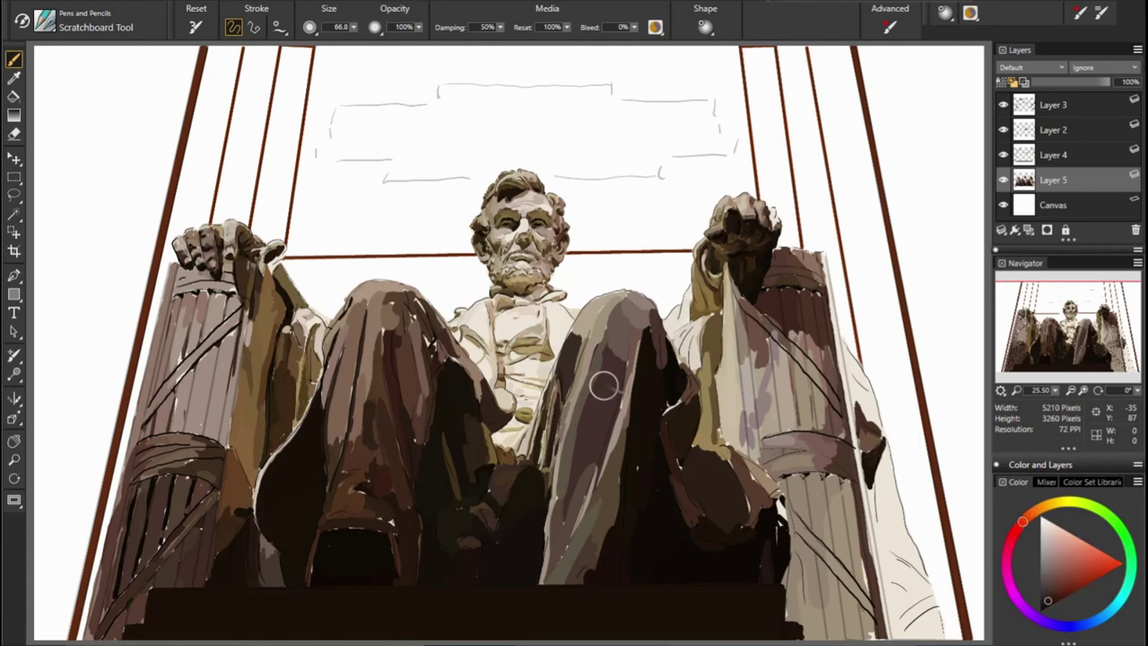
Paint near-black vertical grooves and a dark top rim on the upper right column
{"action": "left_click", "coordinate": [872, 402], "text": "alt"}
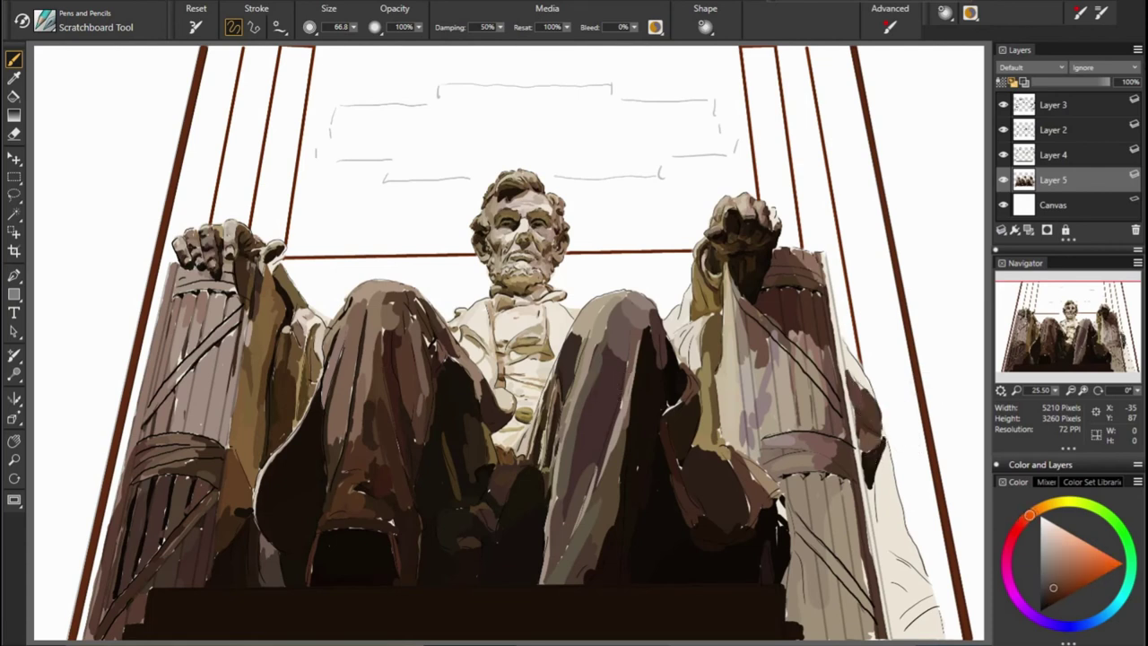
{"action": "left_click", "coordinate": [833, 257], "text": "alt"}
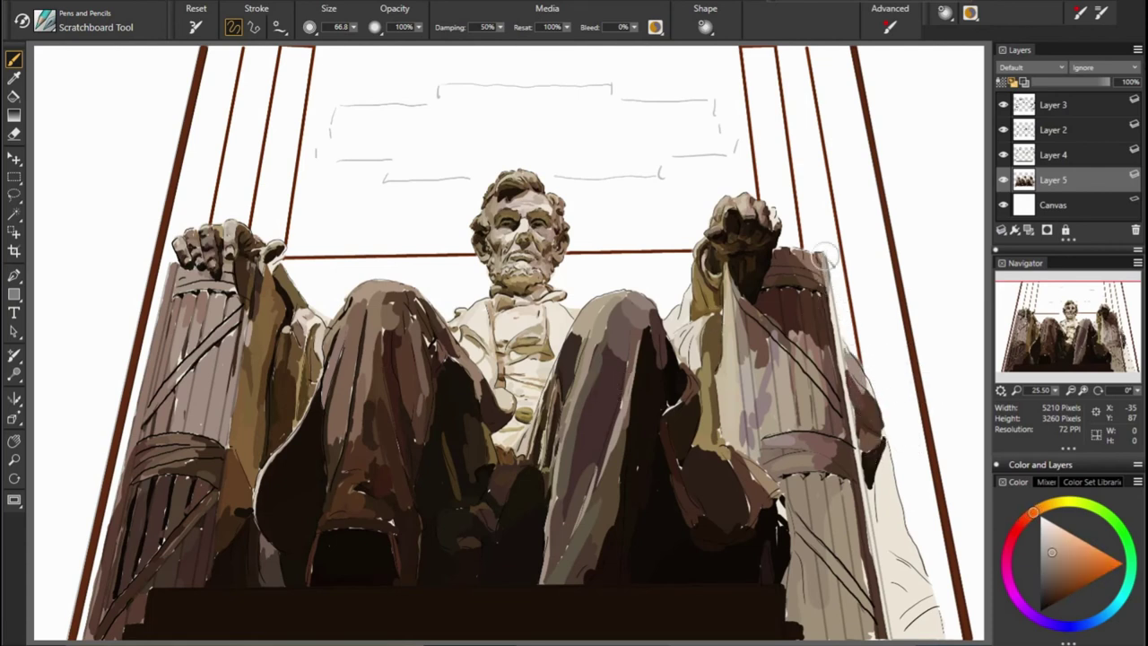
{"action": "left_click", "coordinate": [818, 259], "text": "alt"}
{"action": "left_click_drag", "start_coordinate": [817, 260], "coordinate": [837, 344]}
{"action": "left_click", "coordinate": [810, 300], "text": "alt"}
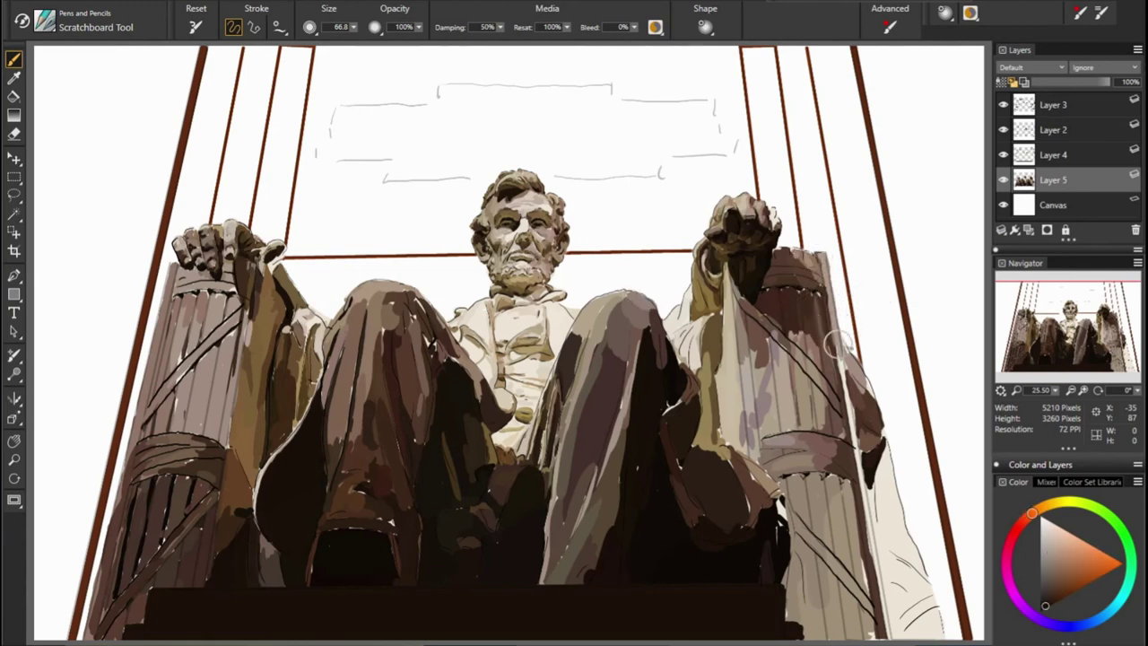
{"action": "left_click_drag", "start_coordinate": [812, 280], "coordinate": [812, 372]}
{"action": "mouse_move", "coordinate": [790, 265]}
{"action": "left_mouse_down"}
{"action": "mouse_move", "coordinate": [819, 276]}
{"action": "mouse_move", "coordinate": [830, 260]}
{"action": "left_mouse_up"}
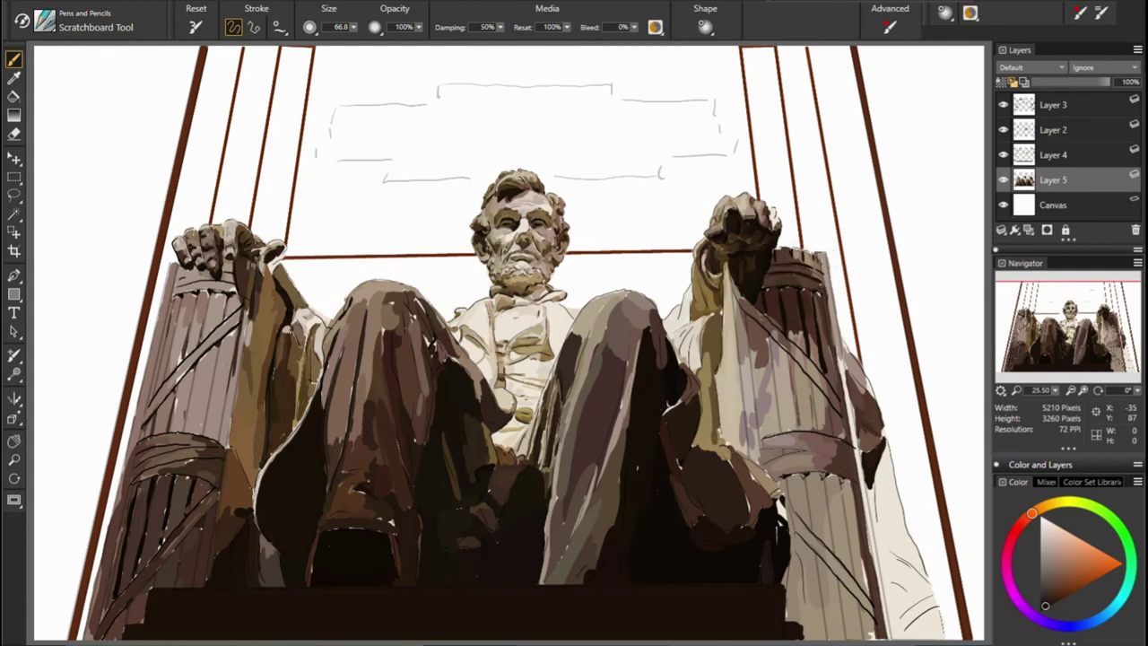
{"action": "left_click", "coordinate": [833, 383], "text": "alt"}
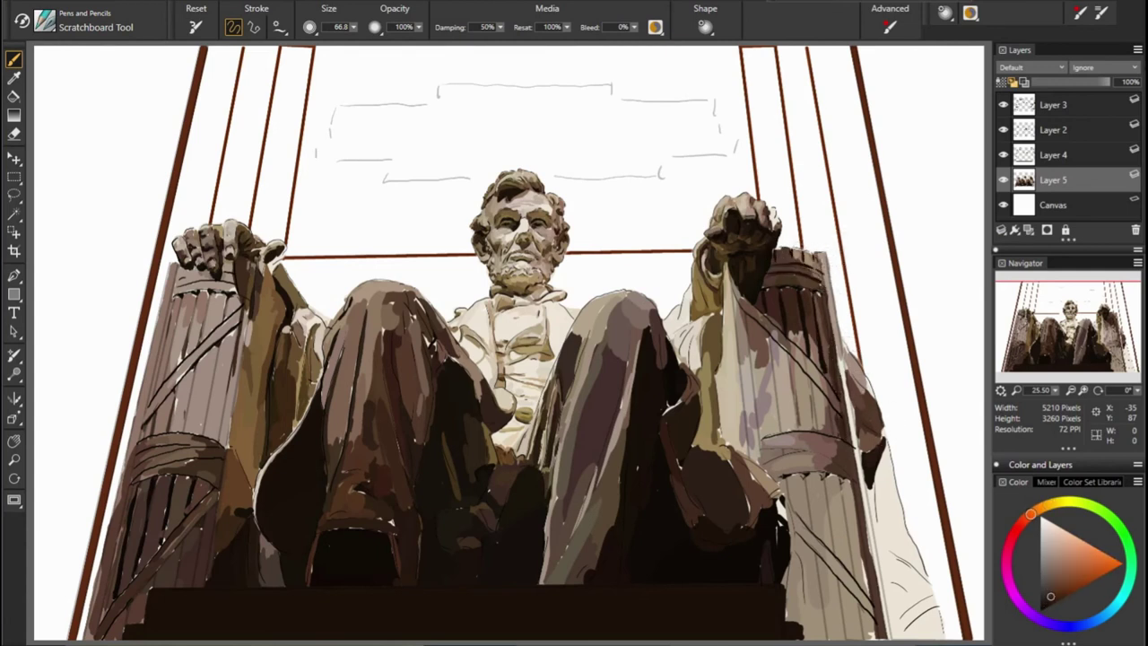
Darken the right column's outer edge and streak dark vertical strokes down its lower face
{"action": "left_click_drag", "start_coordinate": [853, 484], "coordinate": [857, 578]}
{"action": "left_click", "coordinate": [863, 499], "text": "alt"}
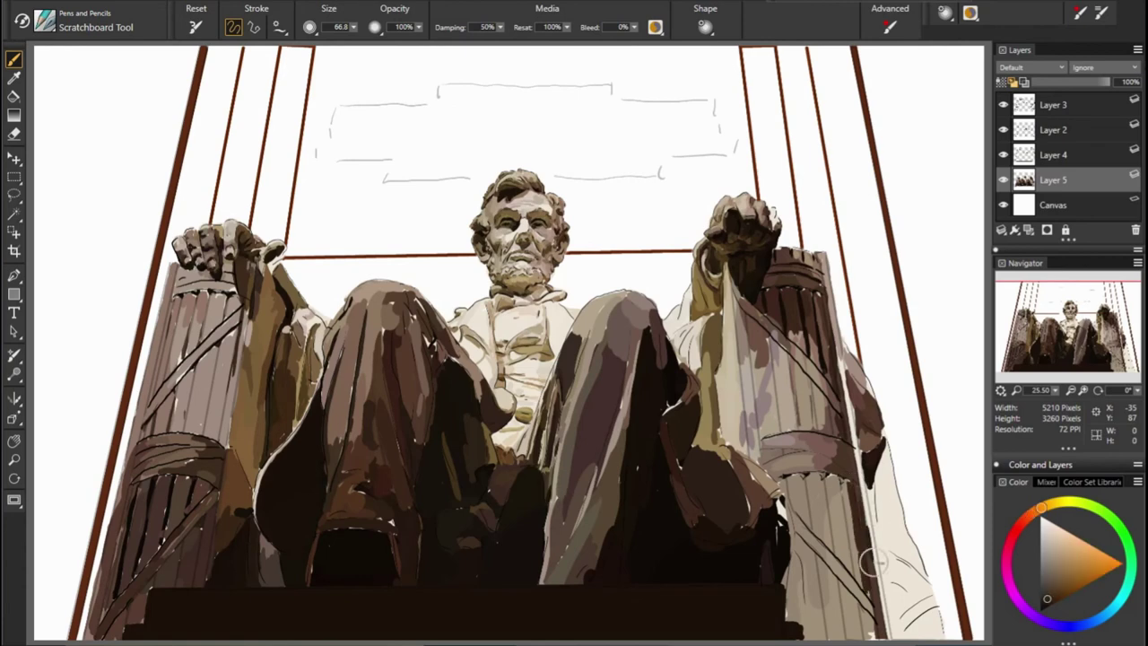
{"action": "left_click_drag", "start_coordinate": [866, 502], "coordinate": [866, 639]}
{"action": "mouse_move", "coordinate": [848, 476]}
{"action": "left_mouse_down"}
{"action": "mouse_move", "coordinate": [865, 632]}
{"action": "mouse_move", "coordinate": [812, 556]}
{"action": "left_mouse_up"}
{"action": "left_click_drag", "start_coordinate": [807, 480], "coordinate": [818, 584]}
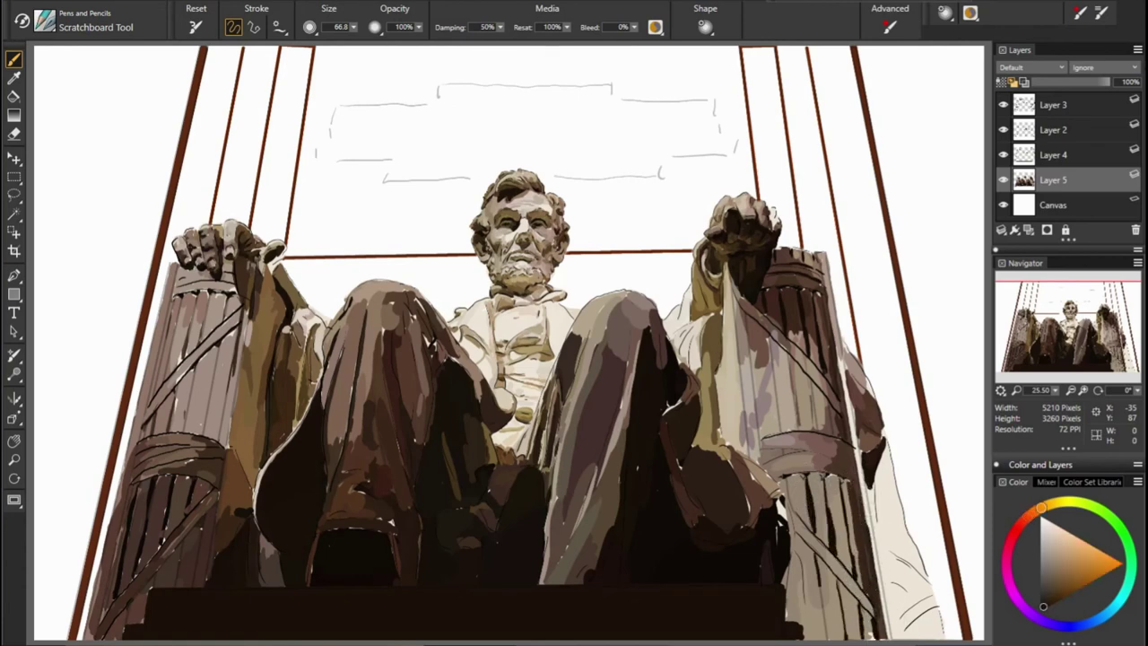
Sample dark reds, orange-browns, tans and yellowish tones from the robe, chair edge and statue
{"action": "left_click", "coordinate": [799, 575], "text": "alt"}
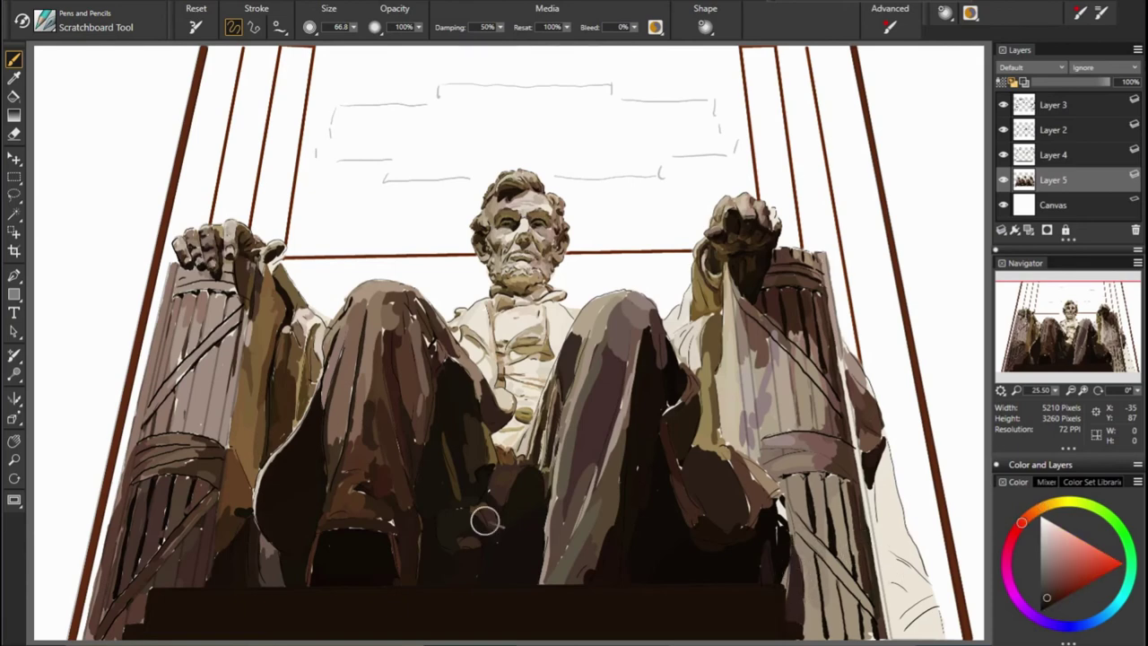
{"action": "left_click", "coordinate": [482, 520], "text": "alt"}
{"action": "left_click", "coordinate": [777, 564], "text": "alt"}
{"action": "left_click", "coordinate": [549, 489], "text": "alt"}
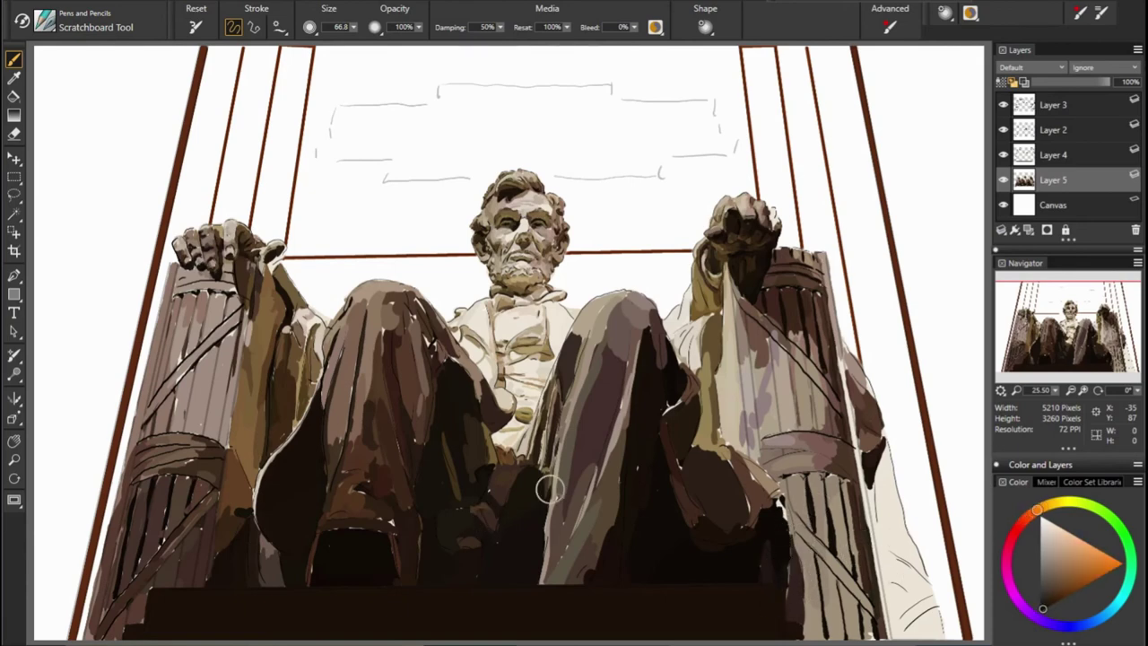
{"action": "left_click", "coordinate": [746, 546], "text": "alt"}
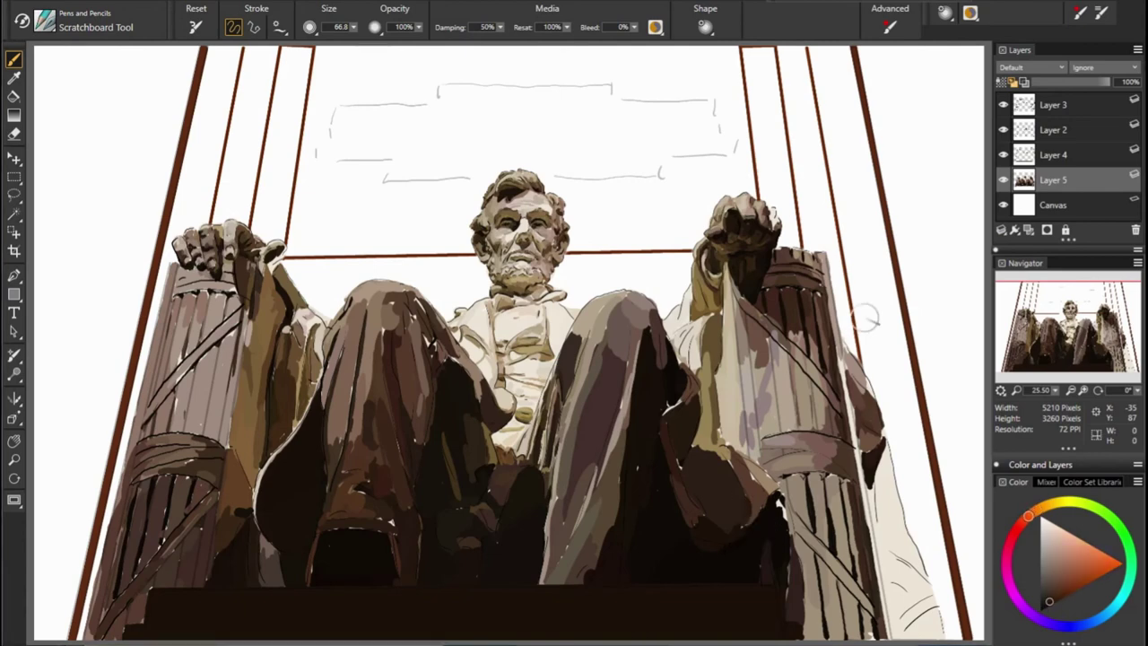
{"action": "left_click", "coordinate": [842, 363], "text": "alt"}
{"action": "left_click", "coordinate": [758, 358], "text": "alt"}
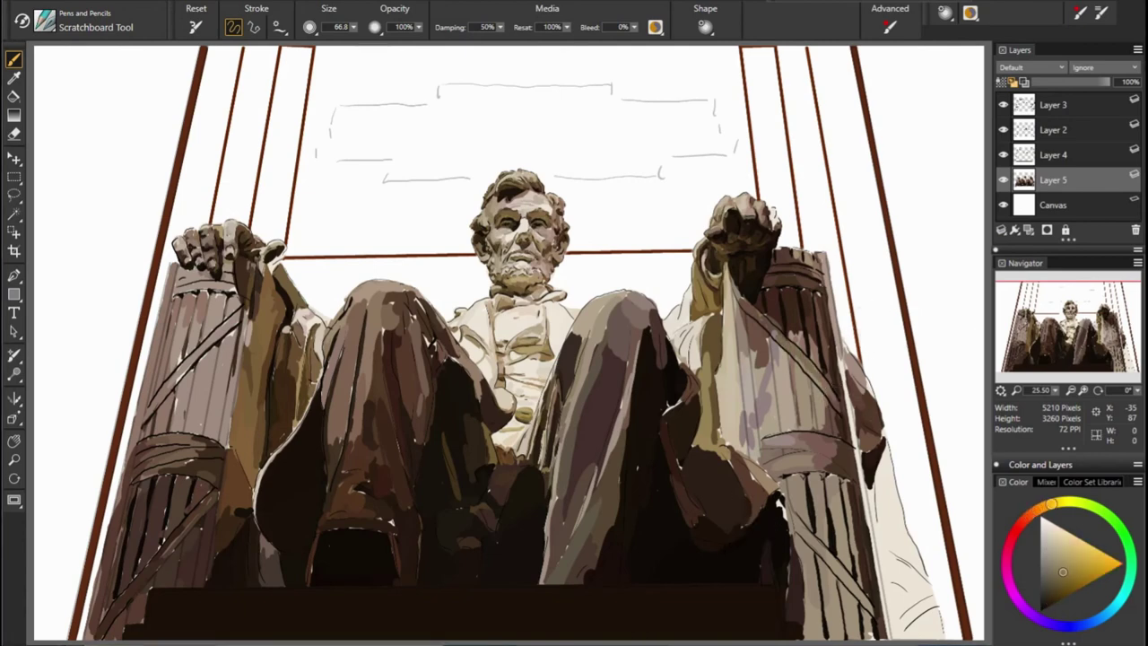
{"action": "left_click", "coordinate": [712, 458], "text": "alt"}
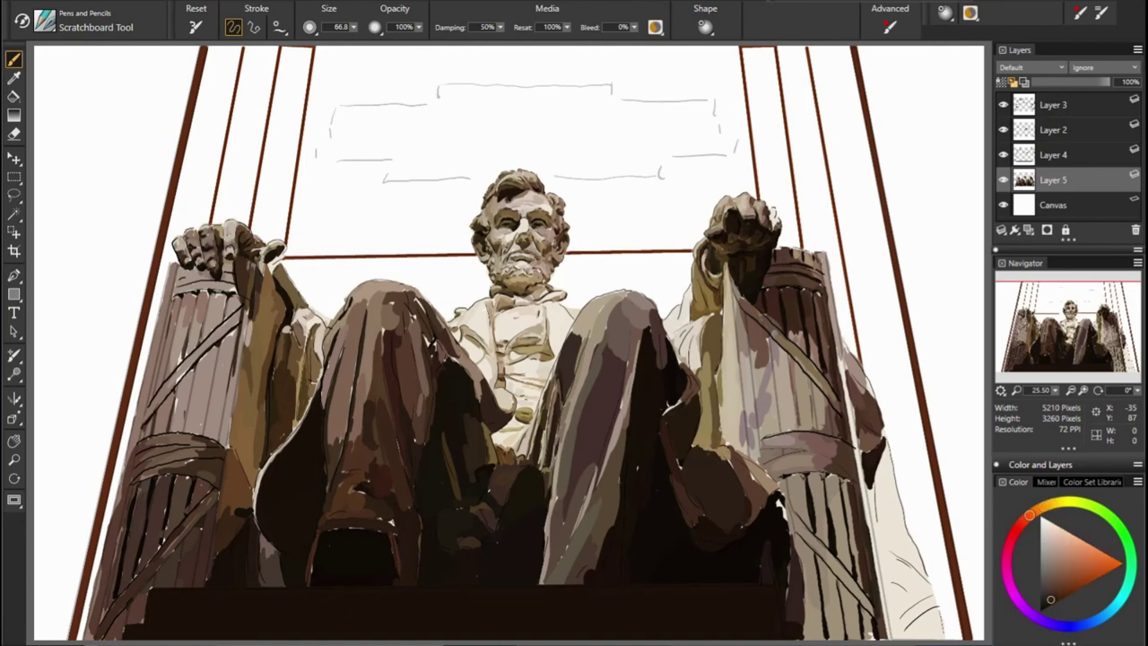
{"action": "left_click", "coordinate": [713, 451], "text": "alt"}
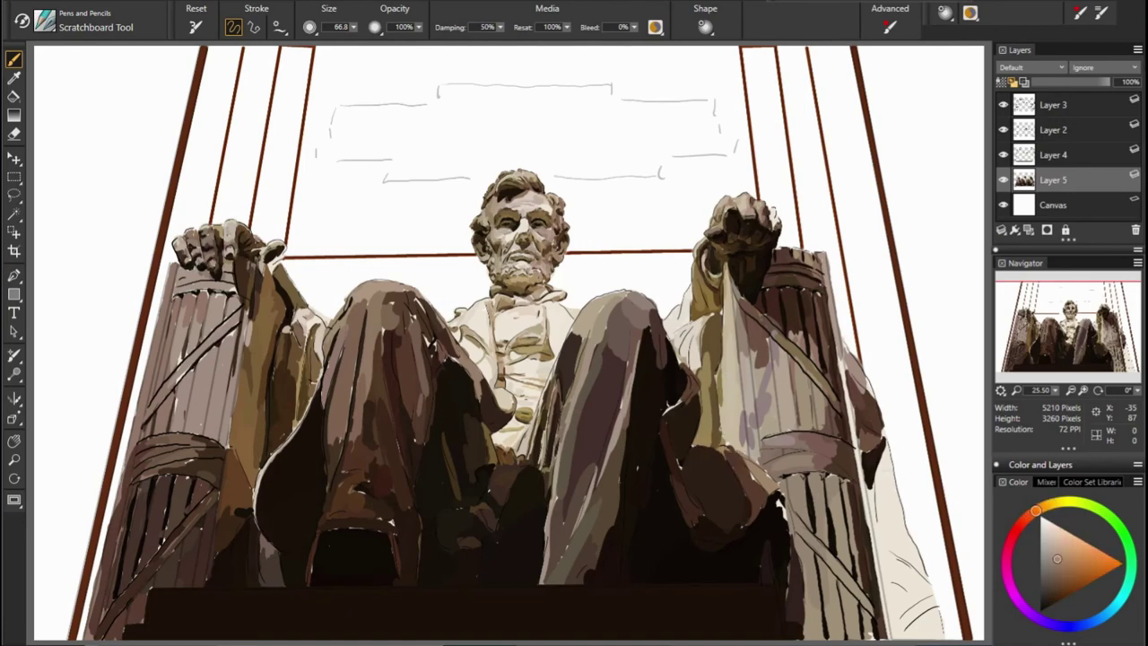
Sample darker browns and reddish browns from the statue and robe near the right edge
{"action": "left_click", "coordinate": [640, 480], "text": "alt"}
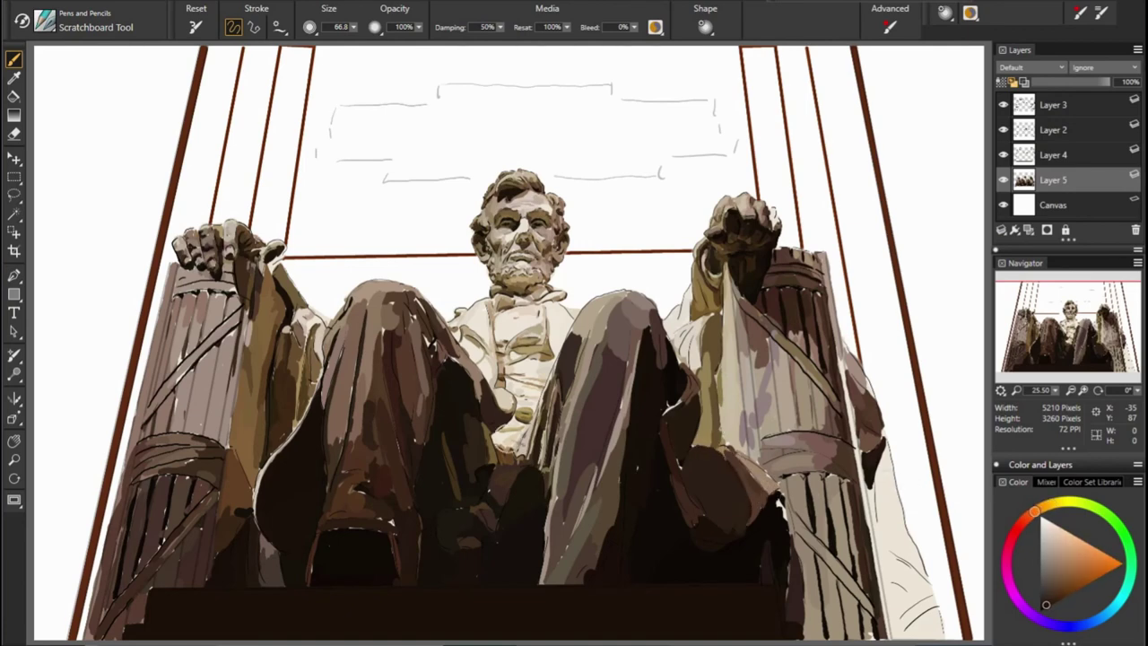
{"action": "left_click", "coordinate": [678, 449], "text": "alt"}
{"action": "left_click", "coordinate": [671, 405], "text": "alt"}
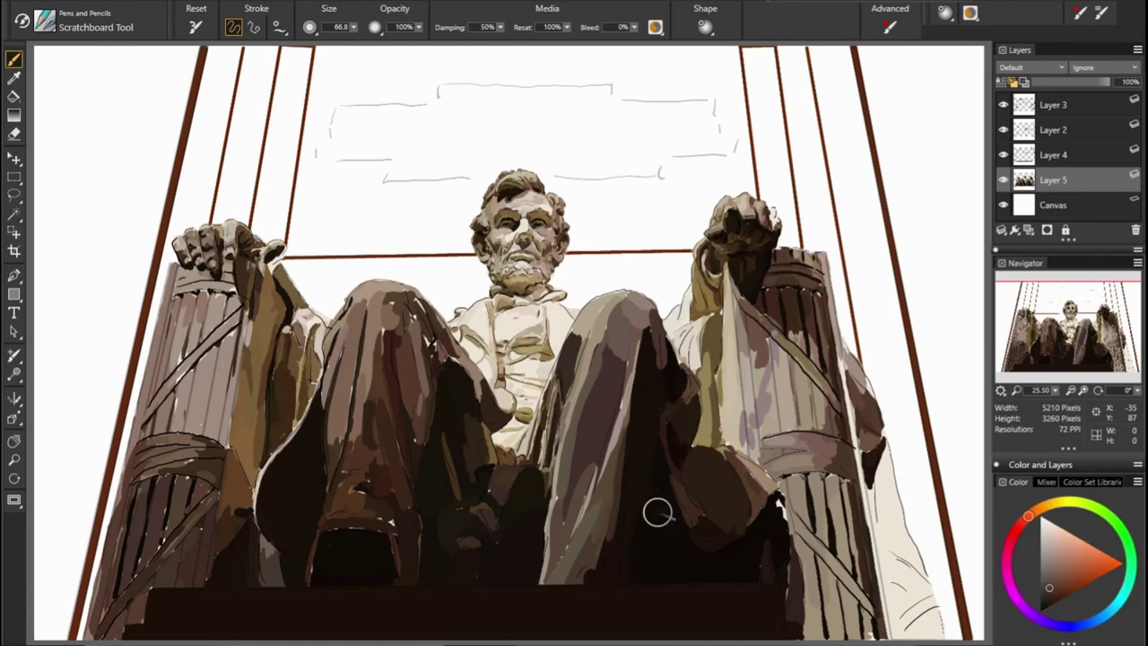
{"action": "left_click", "coordinate": [581, 579], "text": "alt"}
{"action": "left_click", "coordinate": [604, 520], "text": "alt"}
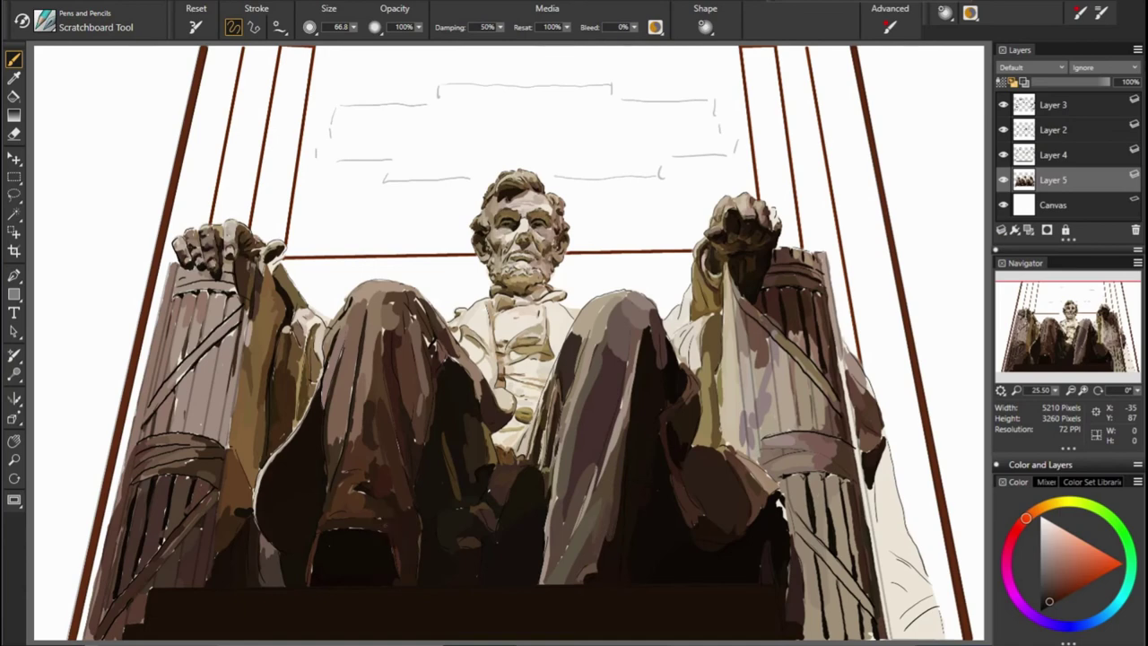
{"action": "left_click", "coordinate": [357, 487], "text": "alt"}
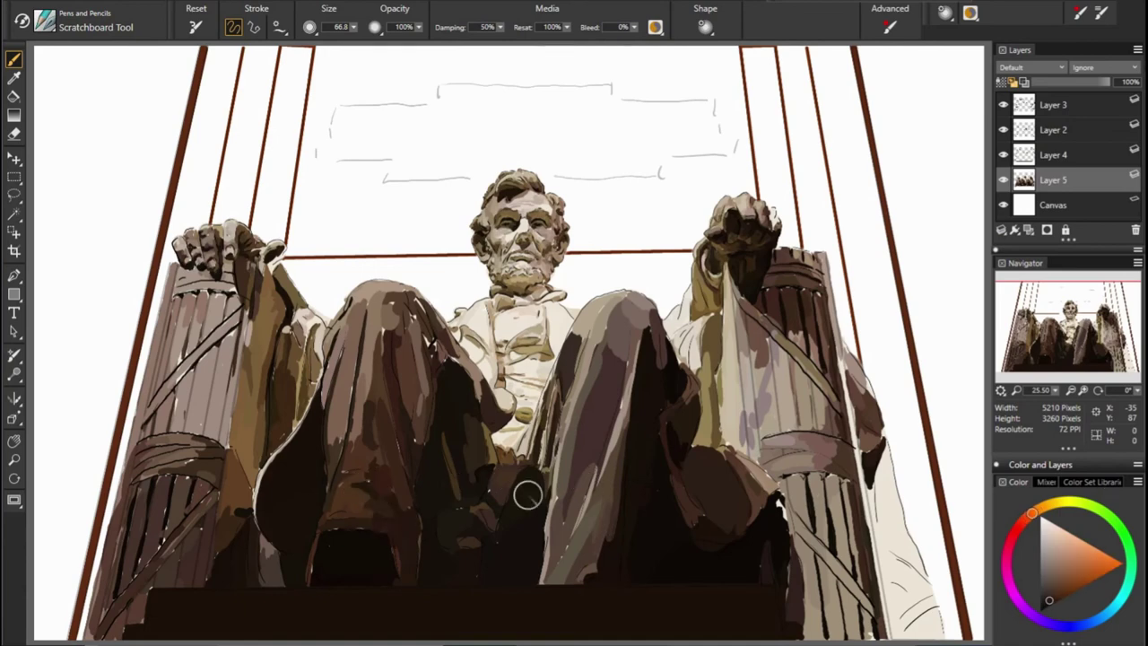
{"action": "left_click", "coordinate": [318, 519], "text": "alt"}
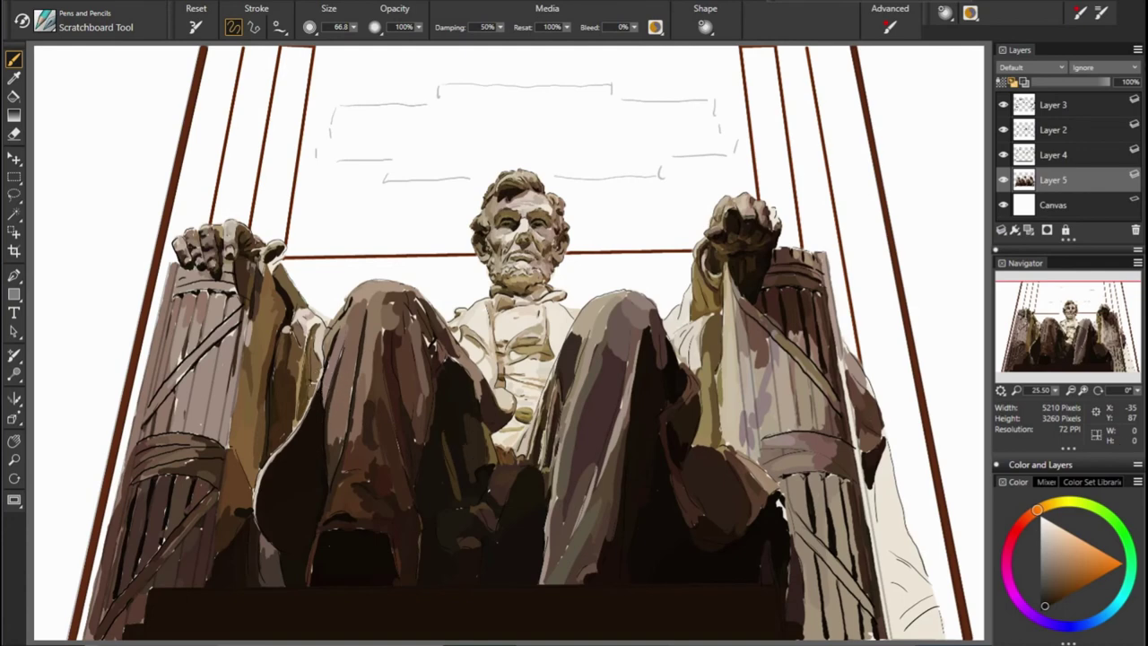
{"action": "left_click", "coordinate": [950, 563], "text": "alt"}
{"action": "left_click", "coordinate": [872, 459], "text": "alt"}
Paint dark brown strokes and dabs down the right edge of the robe
{"action": "left_click_drag", "start_coordinate": [888, 471], "coordinate": [884, 549]}
{"action": "left_click", "coordinate": [884, 539], "text": "alt"}
{"action": "mouse_move", "coordinate": [897, 426]}
{"action": "left_mouse_down"}
{"action": "mouse_move", "coordinate": [883, 502]}
{"action": "mouse_move", "coordinate": [947, 588]}
{"action": "left_mouse_up"}
{"action": "left_click_drag", "start_coordinate": [879, 512], "coordinate": [904, 561]}
{"action": "left_click", "coordinate": [882, 478], "text": "alt"}
{"action": "mouse_move", "coordinate": [875, 453]}
{"action": "left_mouse_down"}
{"action": "mouse_move", "coordinate": [888, 543]}
{"action": "mouse_move", "coordinate": [924, 601]}
{"action": "left_mouse_up"}
Darken the lower right robe edge with redder brown strokes and dabs
{"action": "left_click", "coordinate": [886, 530], "text": "alt"}
{"action": "left_click_drag", "start_coordinate": [920, 543], "coordinate": [947, 570]}
{"action": "left_click_drag", "start_coordinate": [886, 592], "coordinate": [902, 637]}
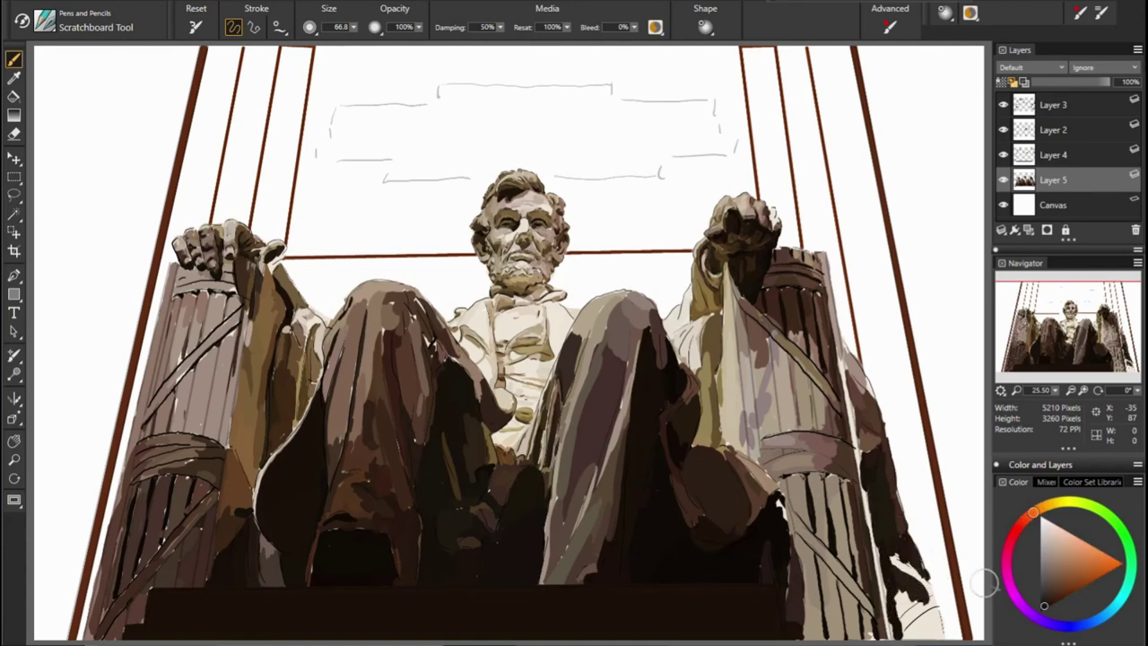
{"action": "left_click_drag", "start_coordinate": [932, 598], "coordinate": [949, 639]}
{"action": "left_click", "coordinate": [899, 594], "text": "alt"}
{"action": "left_click_drag", "start_coordinate": [896, 585], "coordinate": [926, 620]}
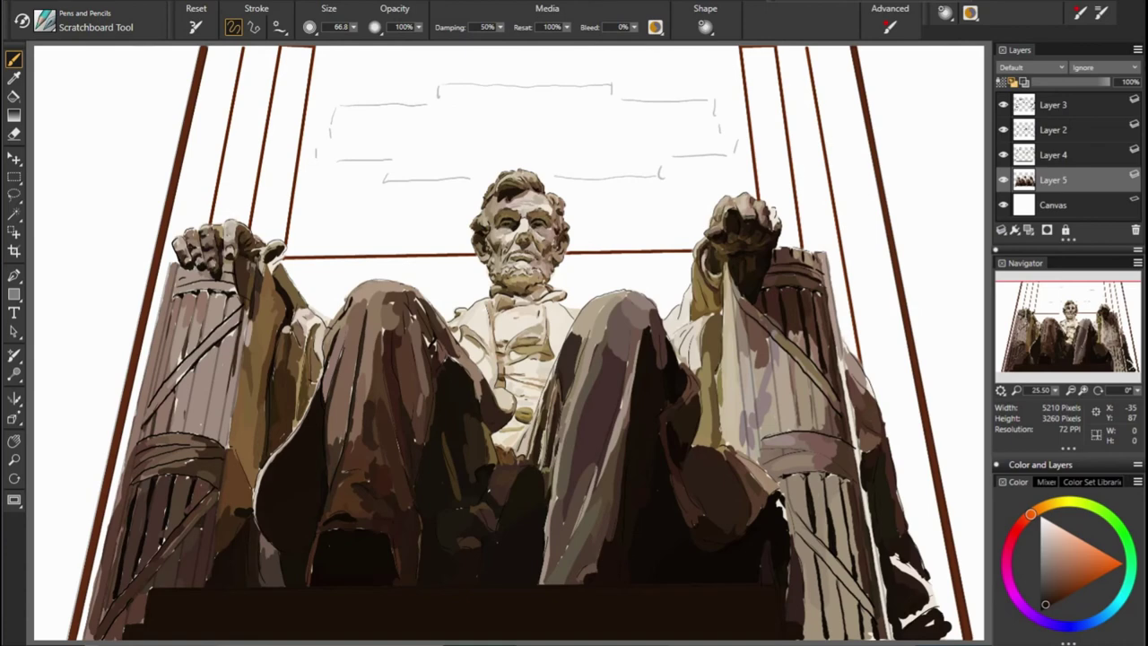
{"action": "mouse_move", "coordinate": [893, 557]}
{"action": "left_mouse_down"}
{"action": "mouse_move", "coordinate": [933, 610]}
{"action": "mouse_move", "coordinate": [929, 628]}
{"action": "mouse_move", "coordinate": [960, 639]}
{"action": "left_mouse_up"}
{"action": "left_click", "coordinate": [910, 565], "text": "alt"}
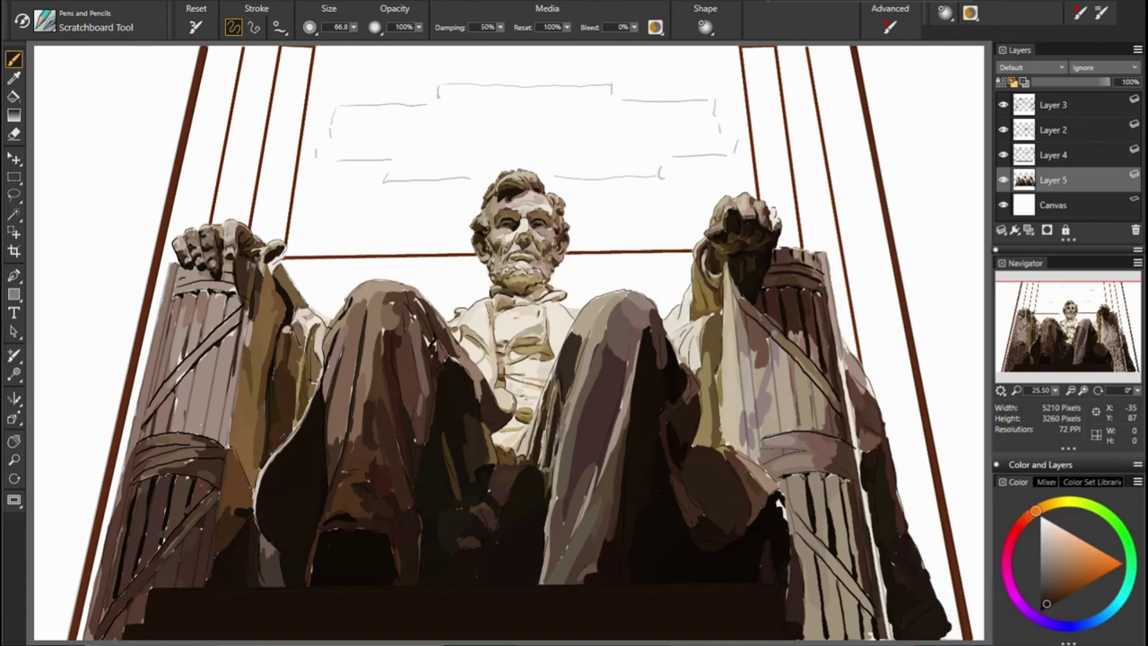
{"action": "left_click", "coordinate": [941, 485], "text": "alt"}
{"action": "mouse_move", "coordinate": [890, 455]}
{"action": "left_mouse_down"}
{"action": "mouse_move", "coordinate": [905, 551]}
{"action": "mouse_move", "coordinate": [924, 575]}
{"action": "left_mouse_up"}
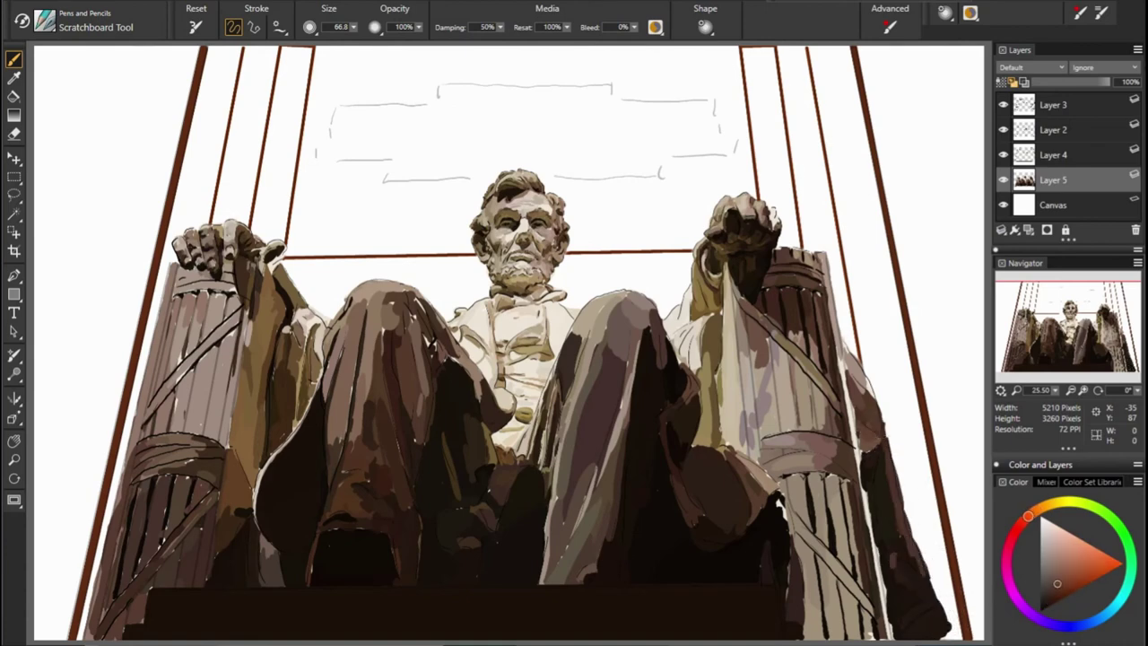
Sample a series of orange and darker orange-brown tones from the statue
{"action": "left_click", "coordinate": [601, 415], "text": "alt"}
{"action": "left_click", "coordinate": [835, 266], "text": "alt"}
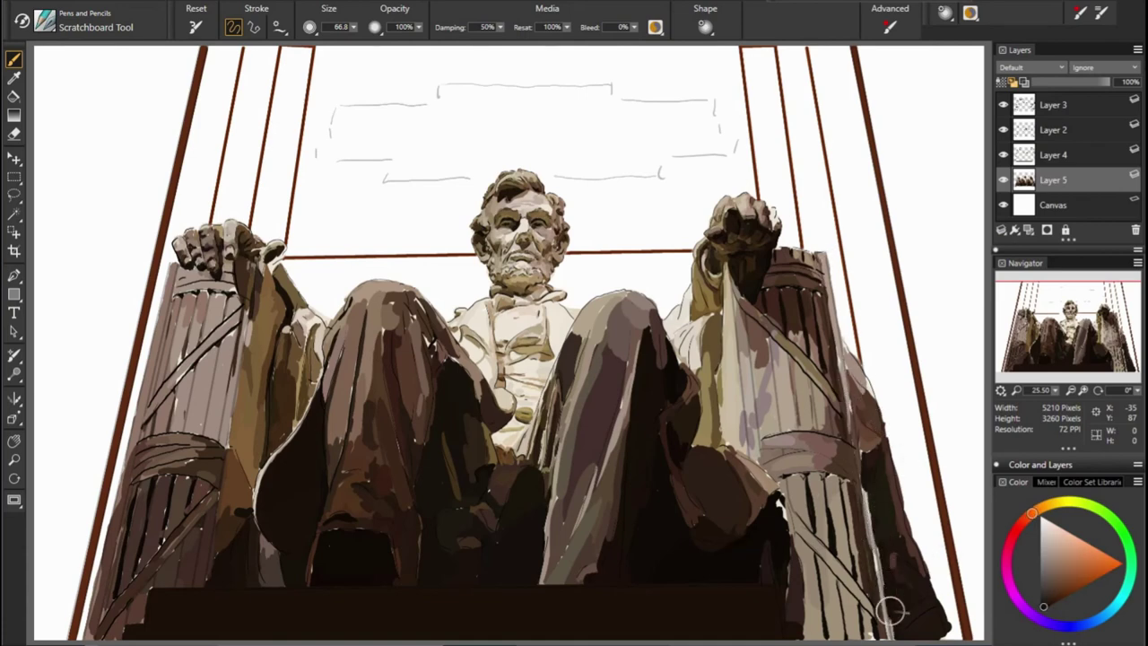
{"action": "left_click", "coordinate": [951, 516], "text": "alt"}
{"action": "left_click", "coordinate": [850, 579], "text": "alt"}
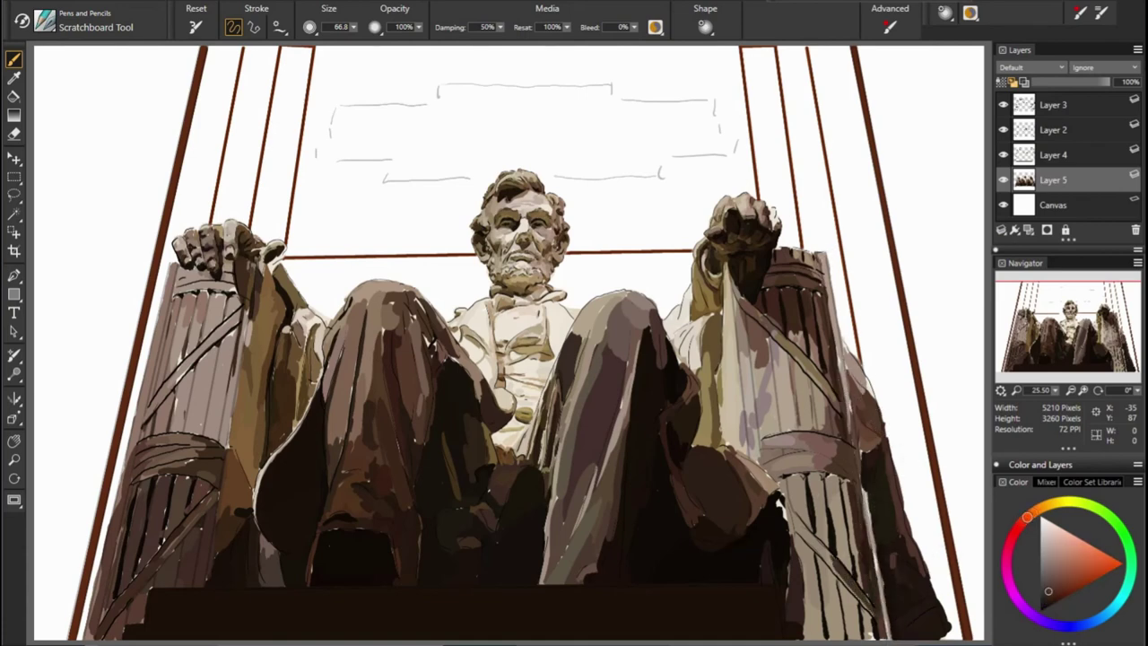
{"action": "left_click", "coordinate": [834, 523], "text": "alt"}
{"action": "left_click", "coordinate": [788, 506], "text": "alt"}
{"action": "left_click", "coordinate": [897, 539], "text": "alt"}
{"action": "left_click", "coordinate": [781, 492], "text": "alt"}
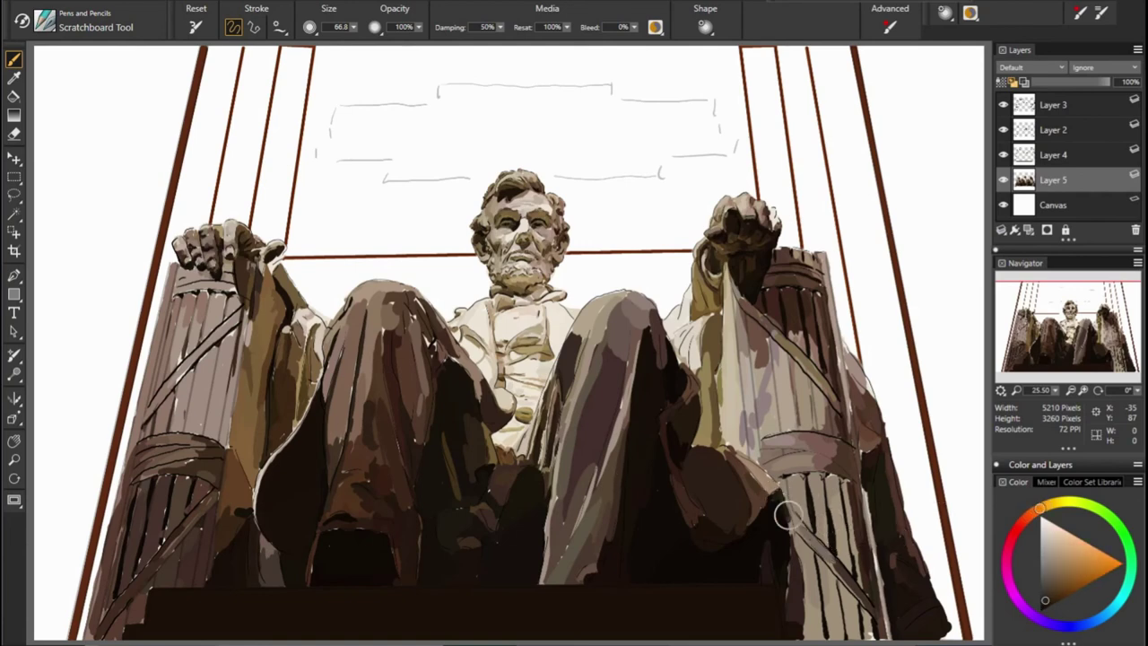
{"action": "left_click", "coordinate": [794, 541], "text": "alt"}
{"action": "left_click", "coordinate": [627, 554], "text": "alt"}
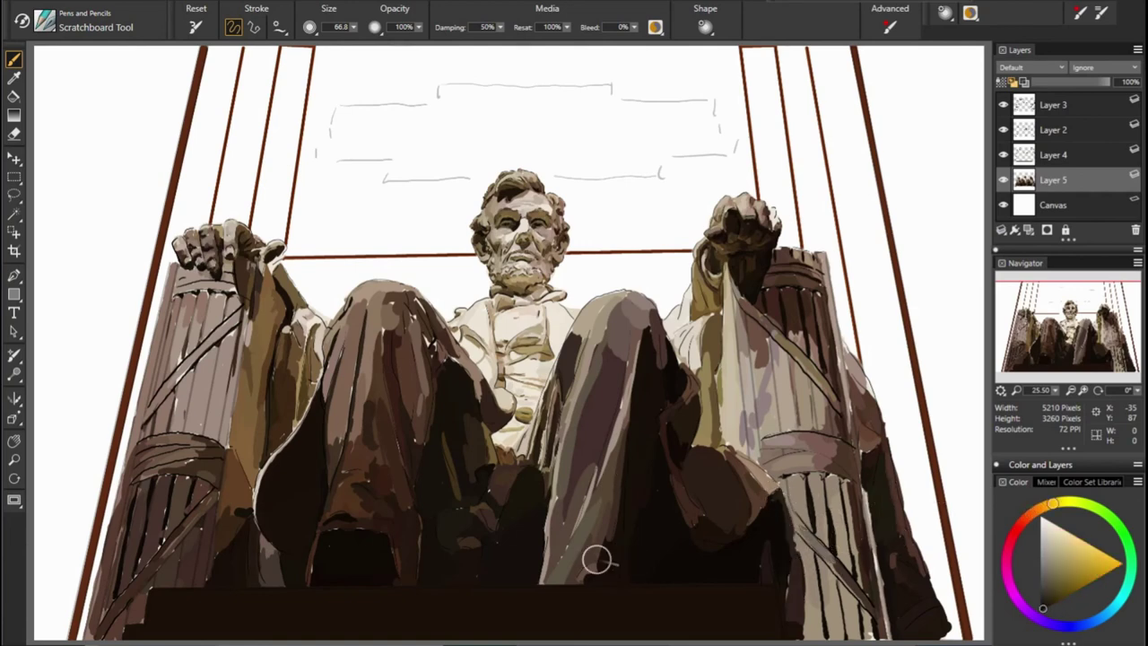
{"action": "left_click", "coordinate": [793, 573], "text": "alt"}
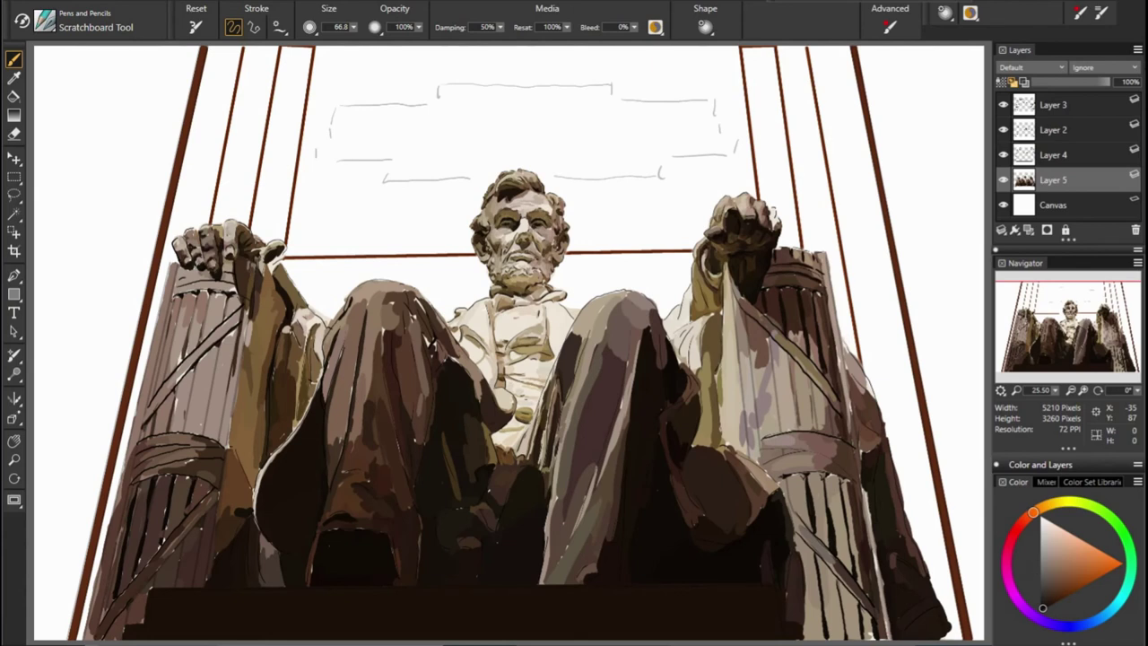
Repaint the lower right column with beige and darker red-brown vertical strokes
{"action": "left_click", "coordinate": [803, 511], "text": "alt"}
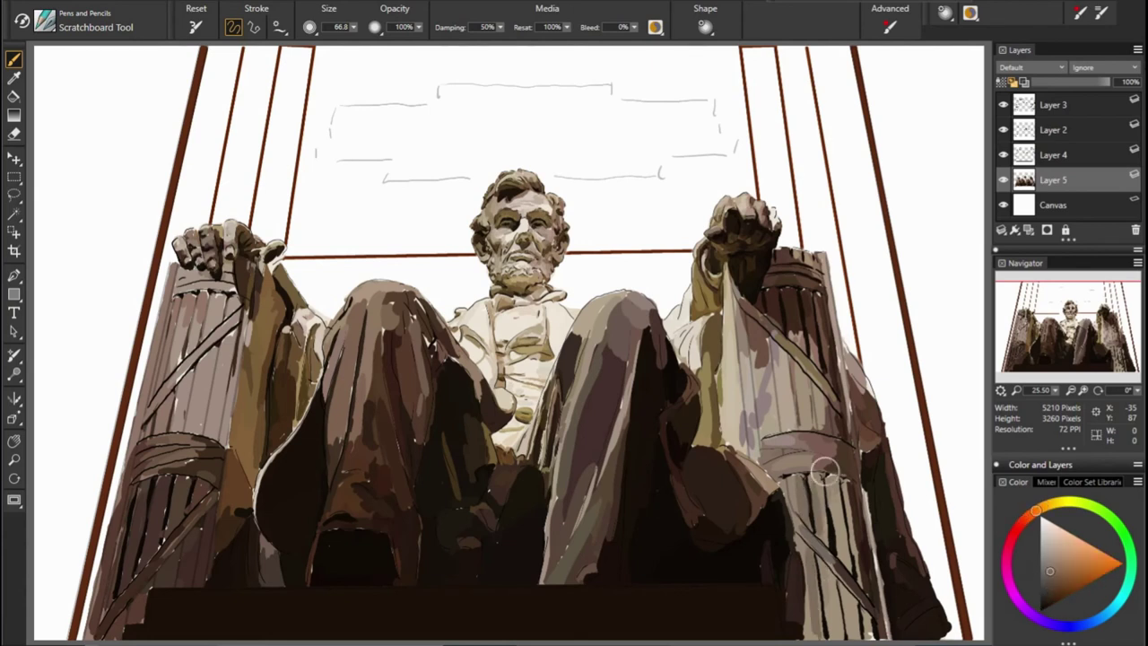
{"action": "left_click_drag", "start_coordinate": [823, 529], "coordinate": [830, 639]}
{"action": "left_click_drag", "start_coordinate": [843, 479], "coordinate": [841, 558]}
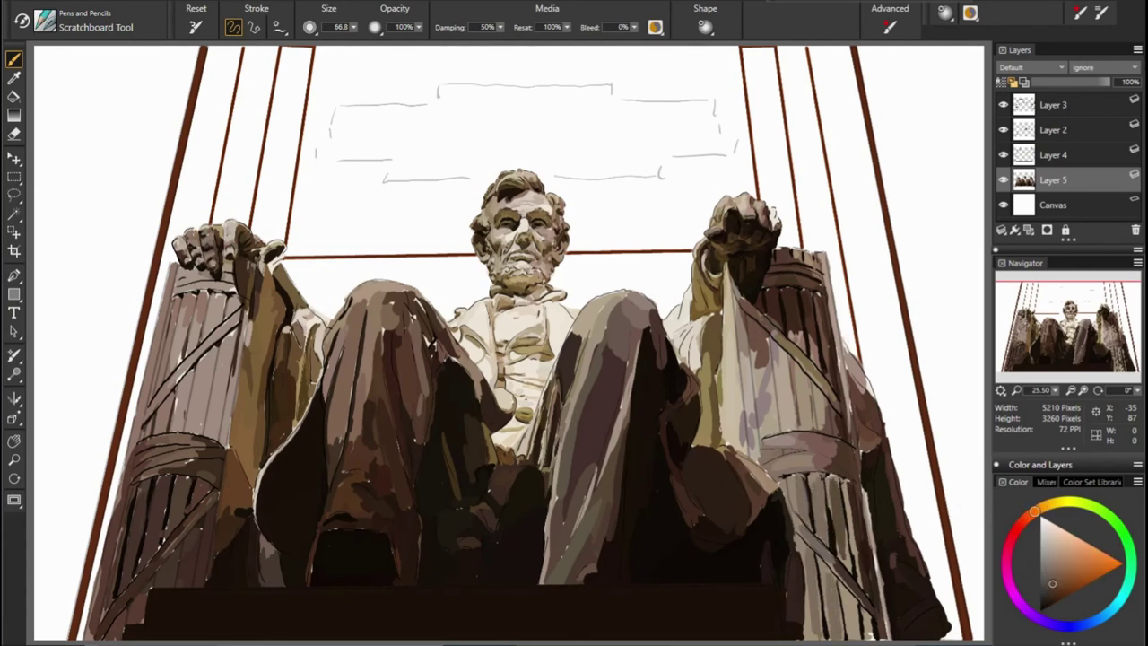
{"action": "left_click", "coordinate": [633, 505], "text": "alt"}
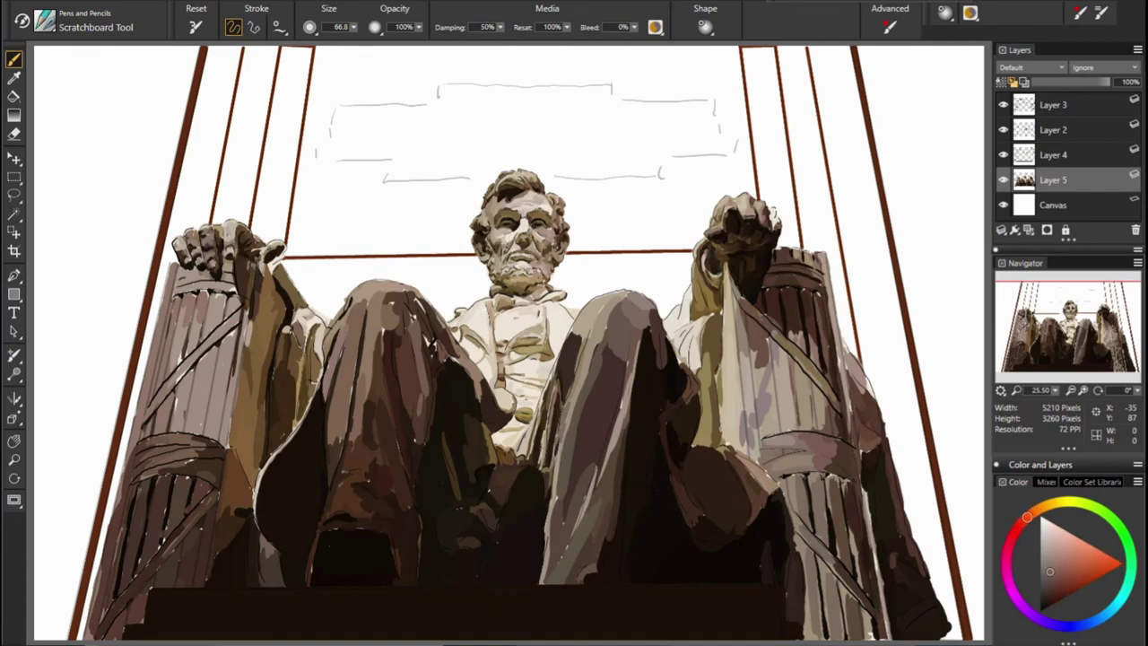
{"action": "left_click_drag", "start_coordinate": [842, 475], "coordinate": [864, 568]}
Sample orange-brown, yellow-orange and red-brown tones from the statue and right column
{"action": "left_click", "coordinate": [829, 486], "text": "alt"}
{"action": "left_click", "coordinate": [742, 497], "text": "alt"}
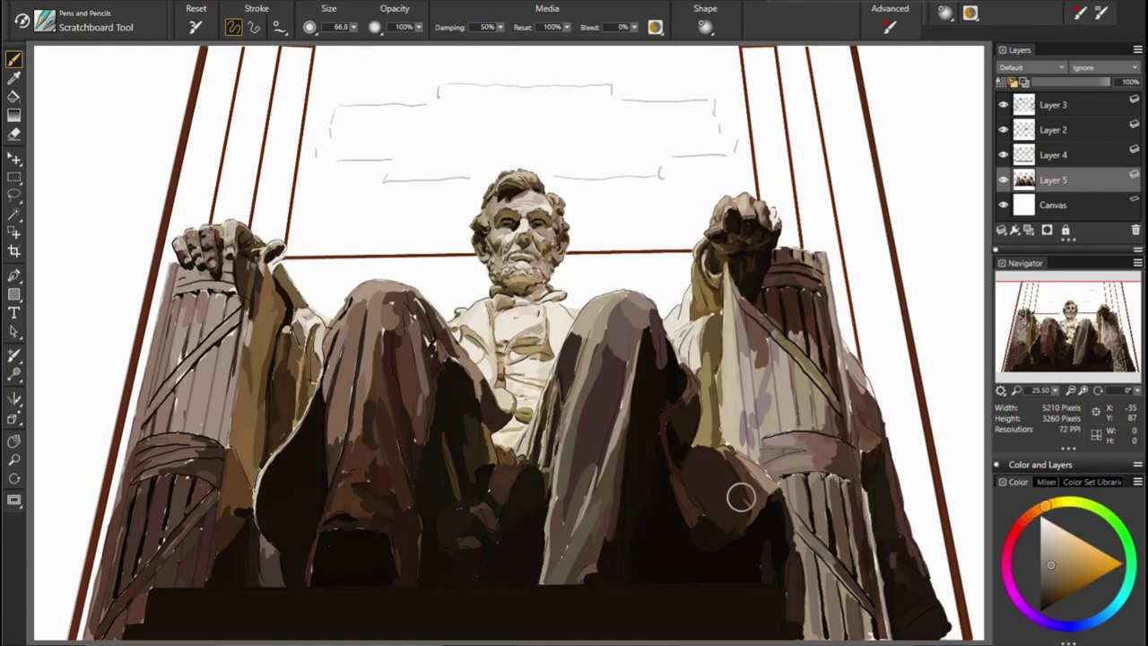
{"action": "left_click", "coordinate": [917, 565], "text": "alt"}
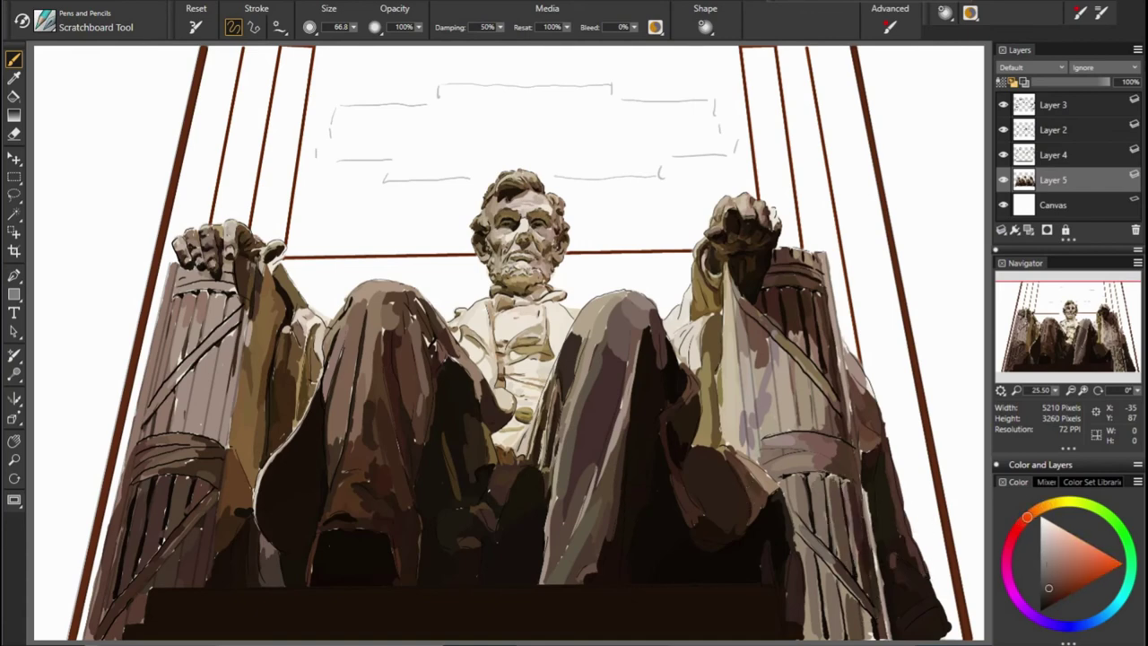
{"action": "left_click", "coordinate": [824, 345], "text": "alt"}
{"action": "left_click", "coordinate": [832, 371], "text": "alt"}
{"action": "left_click", "coordinate": [789, 343], "text": "alt"}
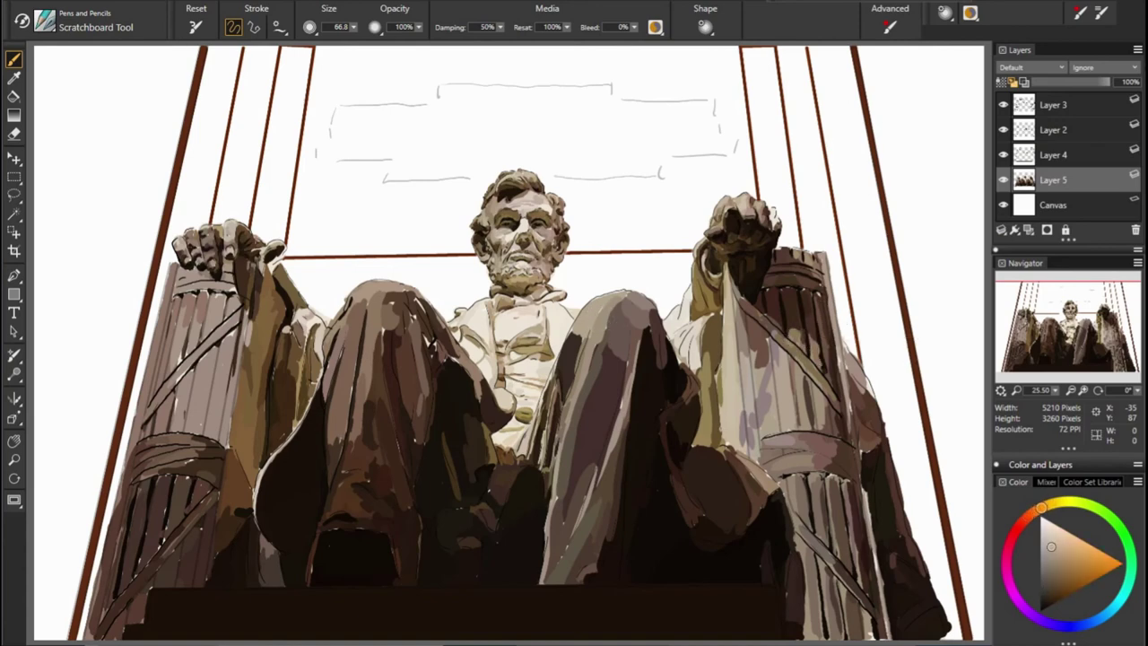
{"action": "left_click", "coordinate": [629, 343], "text": "alt"}
{"action": "left_click", "coordinate": [774, 361], "text": "alt"}
{"action": "left_click", "coordinate": [851, 389], "text": "alt"}
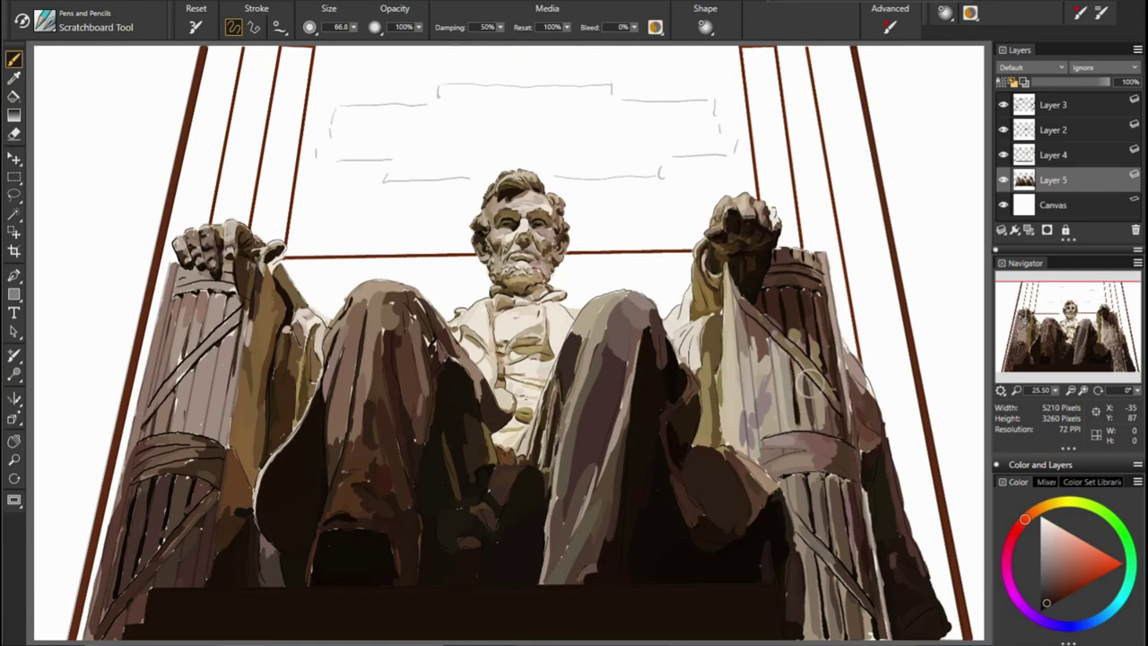
{"action": "left_click", "coordinate": [783, 359], "text": "alt"}
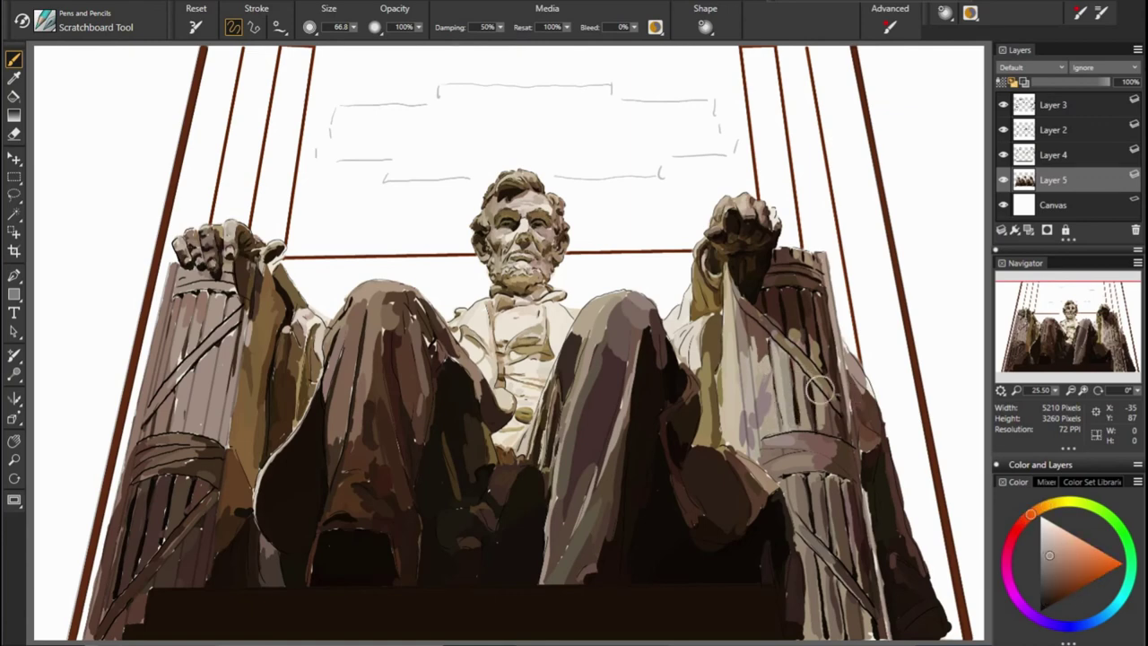
{"action": "left_click", "coordinate": [567, 285], "text": "alt"}
{"action": "left_click", "coordinate": [843, 339], "text": "alt"}
Sample darker tones, light tans and reddish browns from the column, arm and chair leg
{"action": "left_click", "coordinate": [780, 314], "text": "alt"}
{"action": "left_click", "coordinate": [744, 288], "text": "alt"}
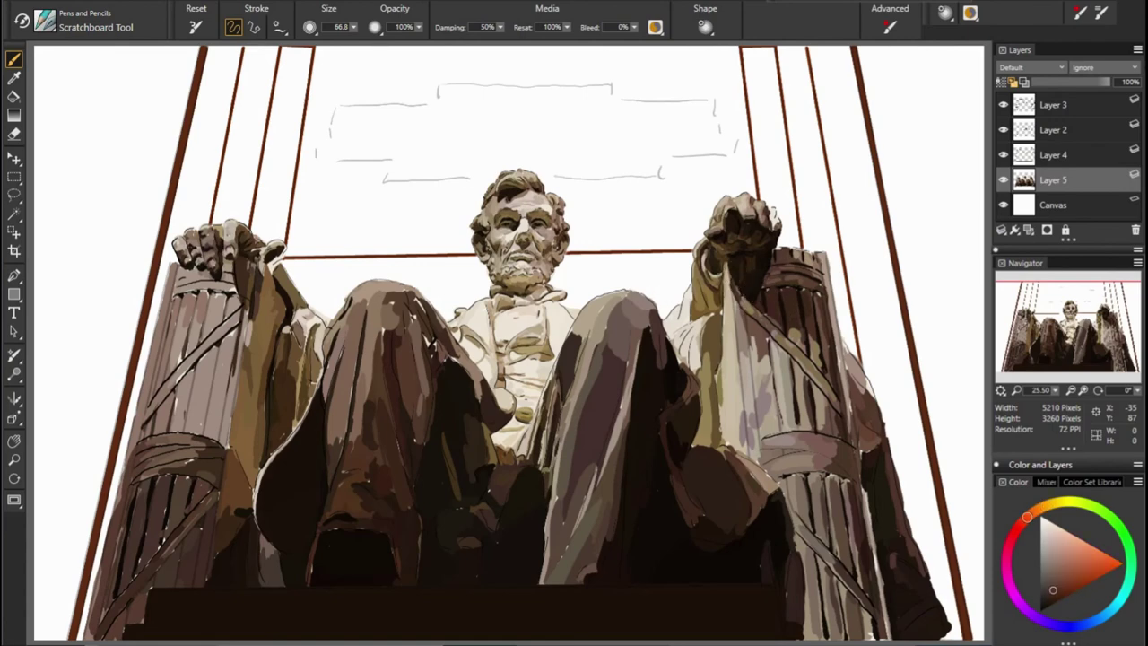
{"action": "left_click", "coordinate": [747, 328], "text": "alt"}
{"action": "left_click", "coordinate": [793, 360], "text": "alt"}
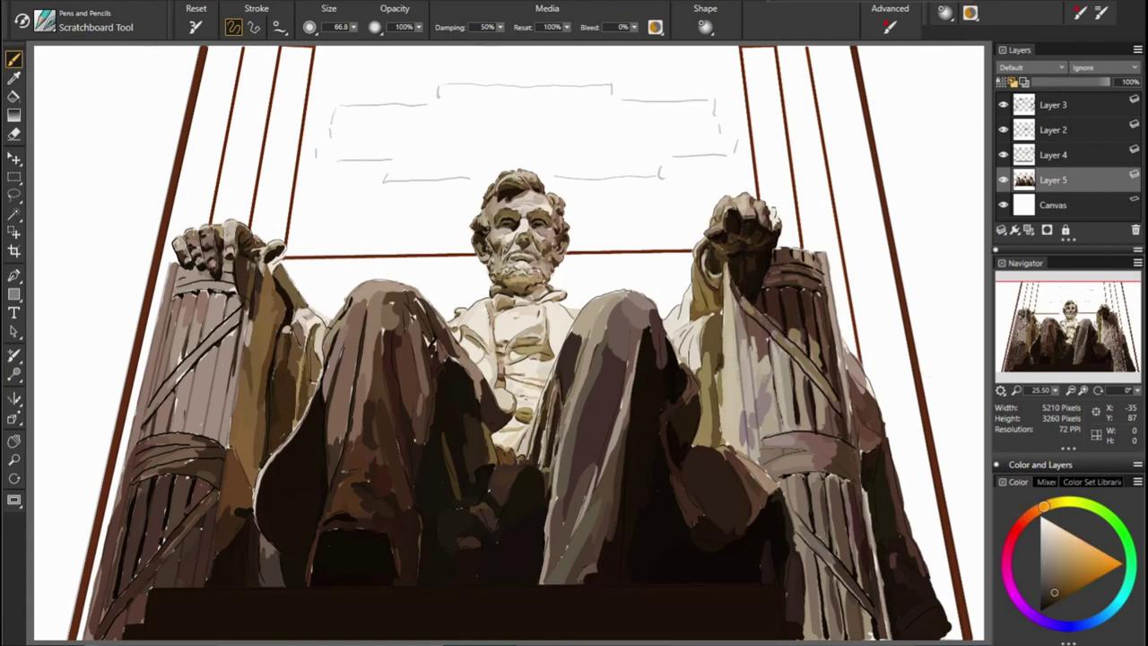
{"action": "left_click", "coordinate": [718, 352], "text": "alt"}
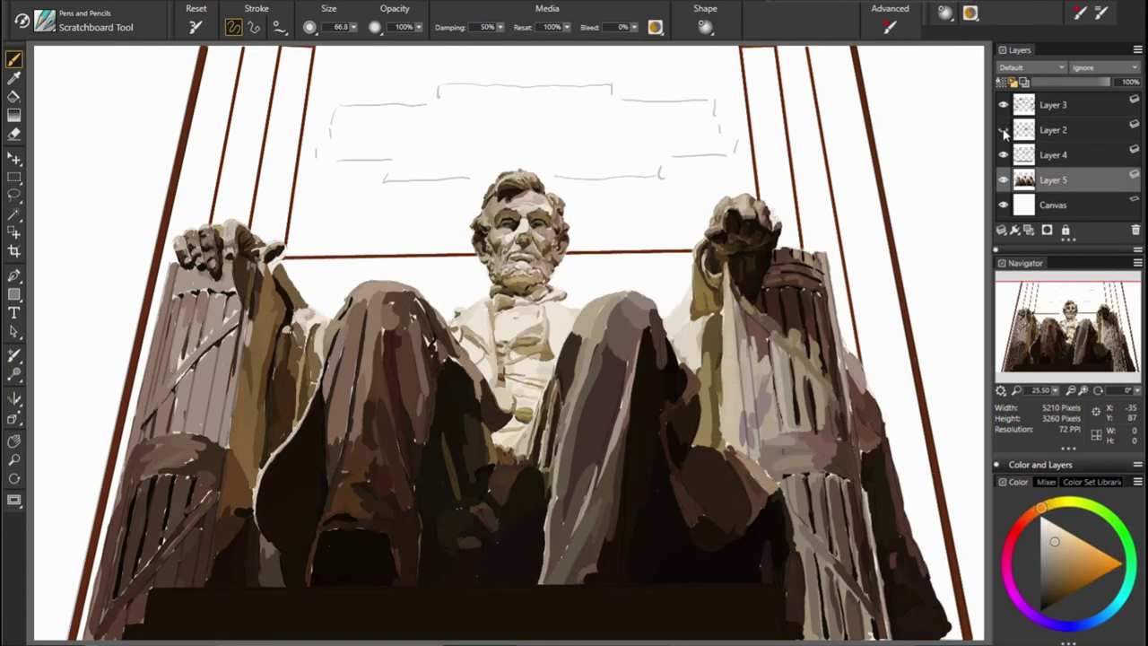
{"action": "left_click", "coordinate": [630, 421], "text": "alt"}
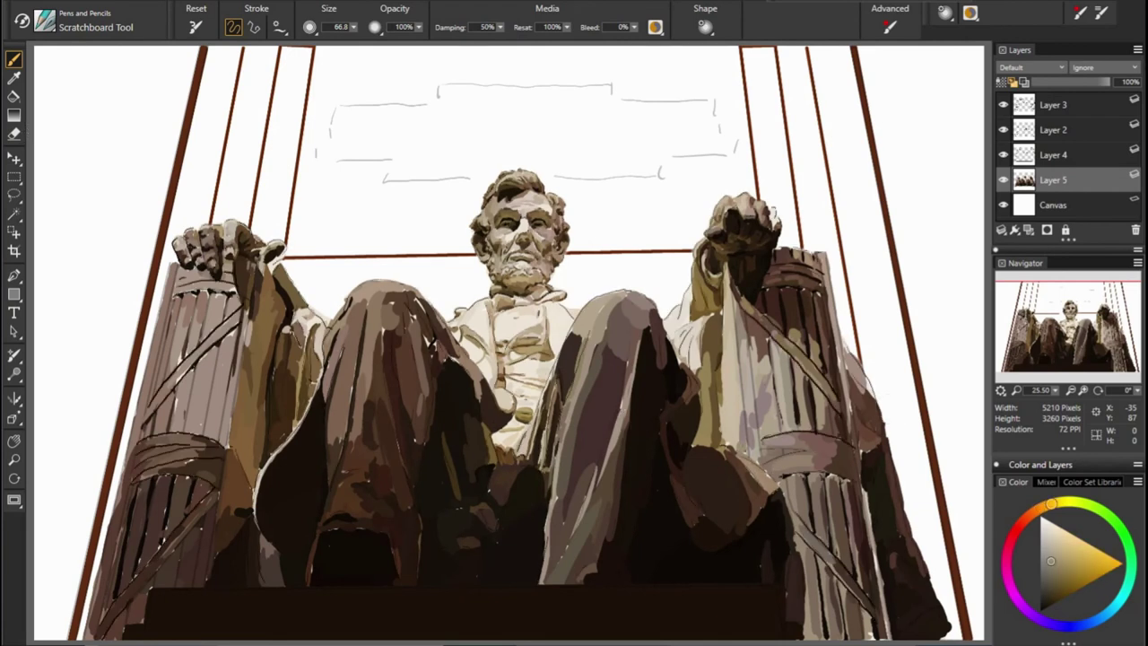
{"action": "left_click", "coordinate": [834, 521], "text": "alt"}
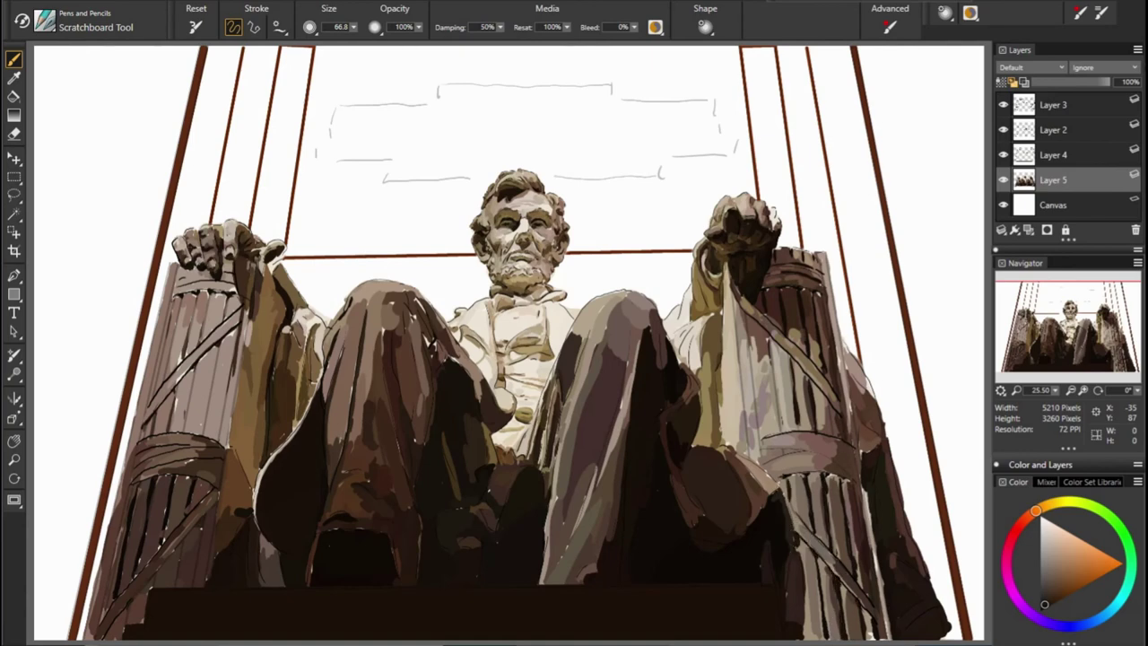
{"action": "left_click", "coordinate": [863, 492], "text": "alt"}
{"action": "left_click", "coordinate": [853, 493], "text": "alt"}
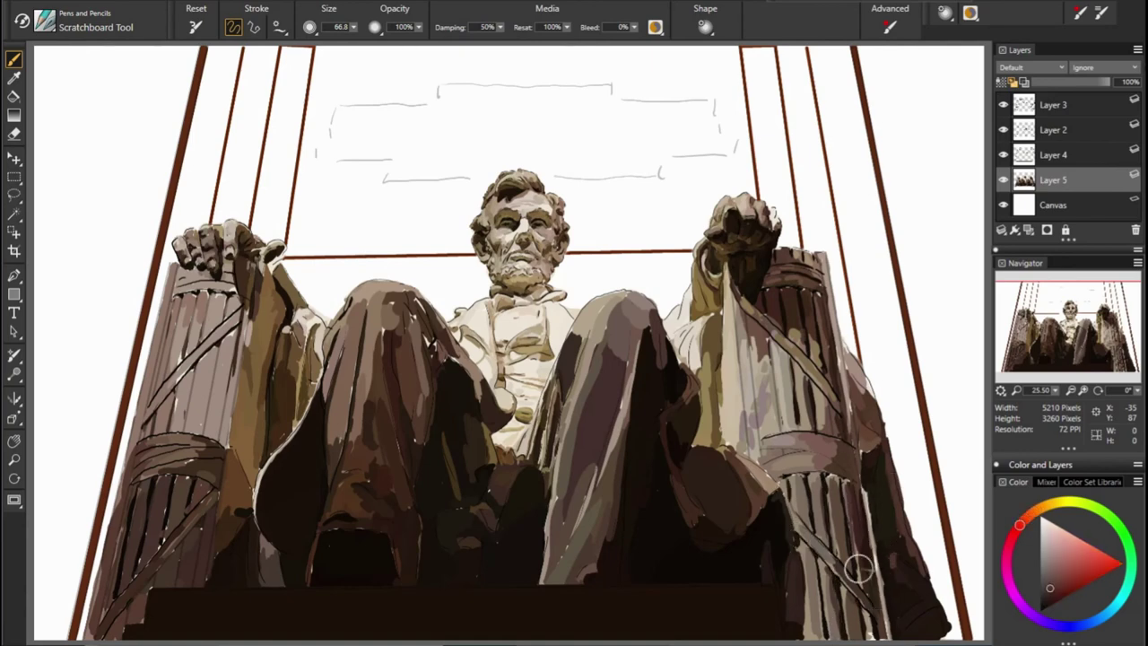
{"action": "left_click", "coordinate": [637, 486], "text": "alt"}
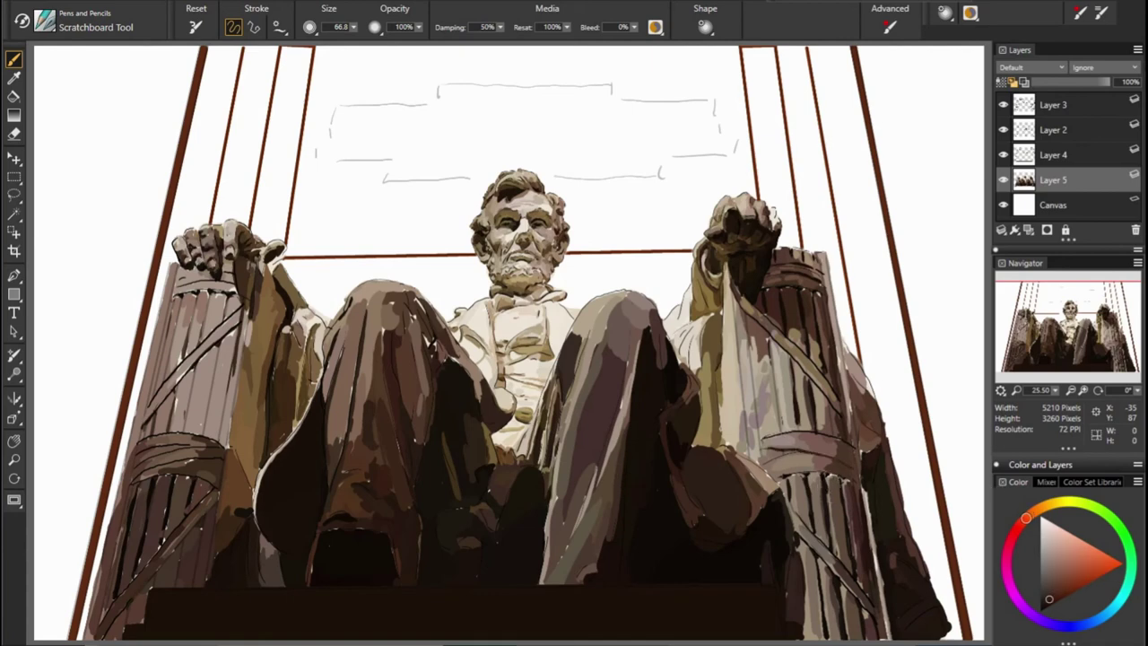
{"action": "left_click", "coordinate": [824, 371], "text": "alt"}
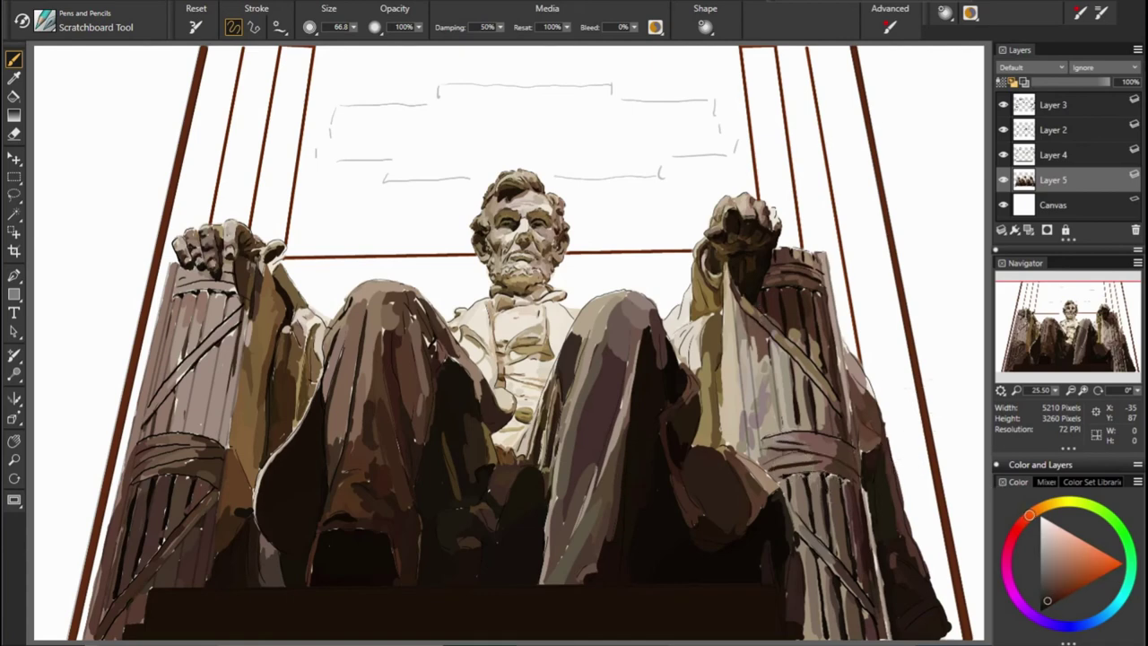
Paint light strokes along the right column's inner and outer edges
{"action": "left_click_drag", "start_coordinate": [848, 422], "coordinate": [839, 381]}
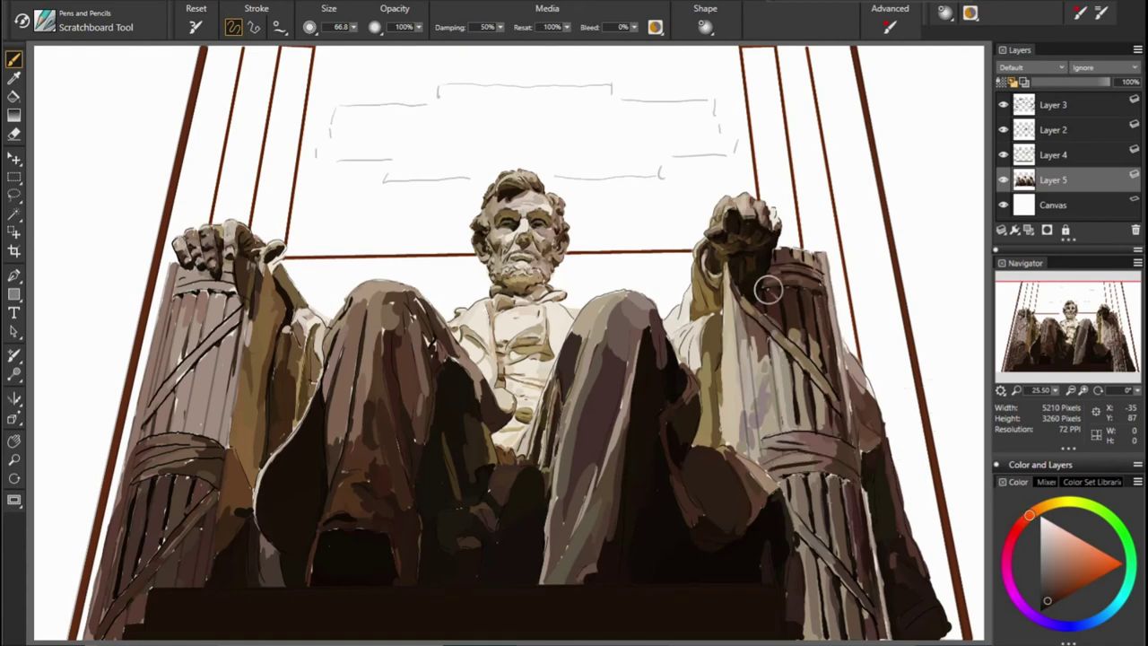
{"action": "left_click", "coordinate": [897, 518], "text": "alt"}
{"action": "left_click_drag", "start_coordinate": [884, 493], "coordinate": [884, 619]}
{"action": "left_click", "coordinate": [909, 439], "text": "alt"}
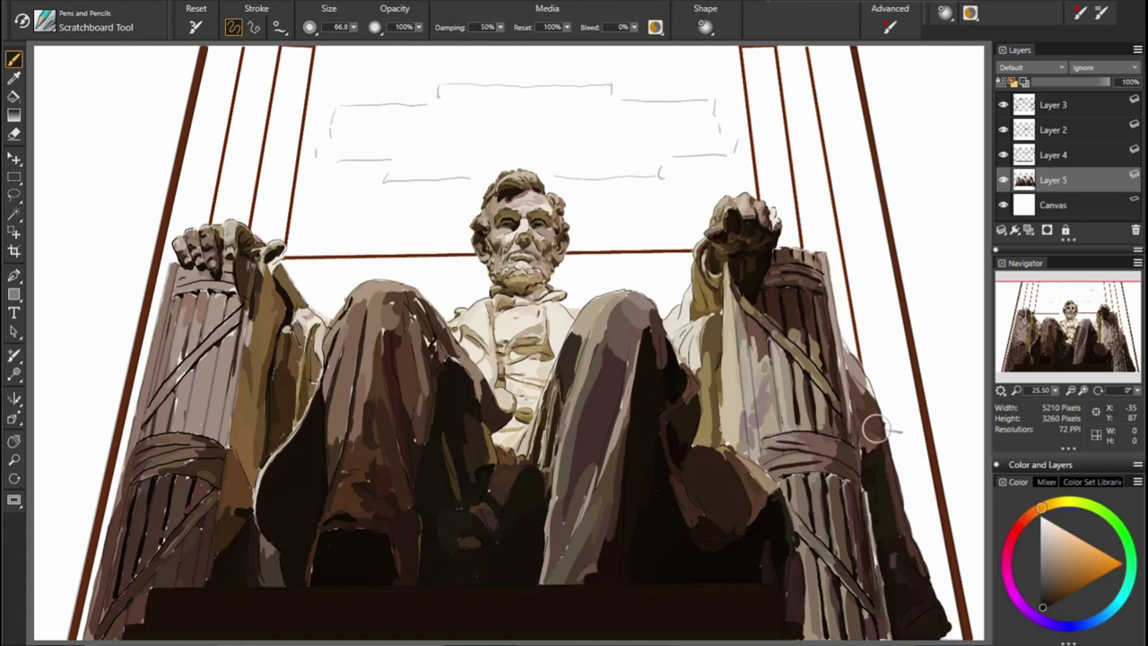
Highlight the left column's right edge and shade it with darker brown strokes
{"action": "left_click", "coordinate": [960, 554], "text": "alt"}
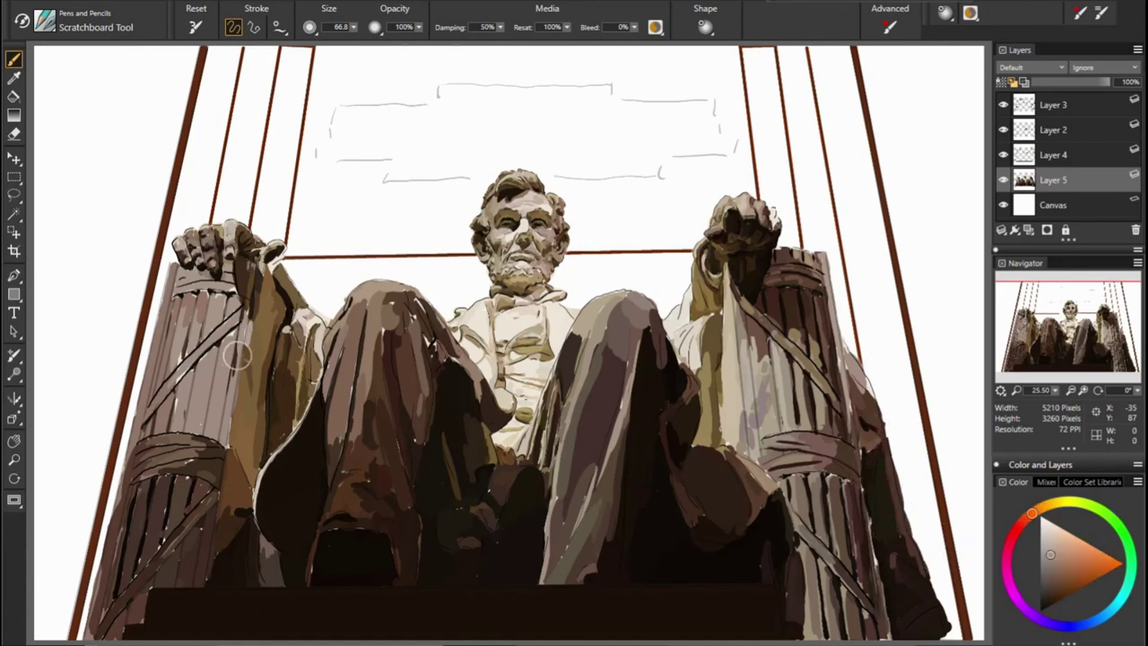
{"action": "left_click_drag", "start_coordinate": [234, 422], "coordinate": [210, 574]}
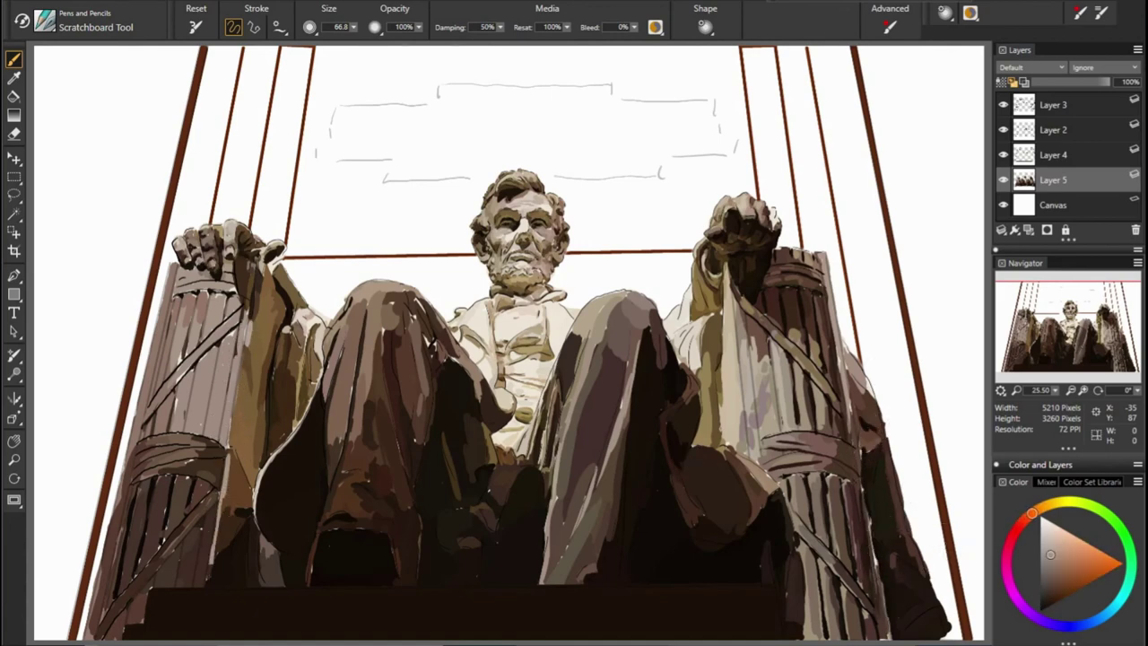
{"action": "left_click", "coordinate": [241, 335], "text": "alt"}
{"action": "left_click_drag", "start_coordinate": [238, 332], "coordinate": [229, 444]}
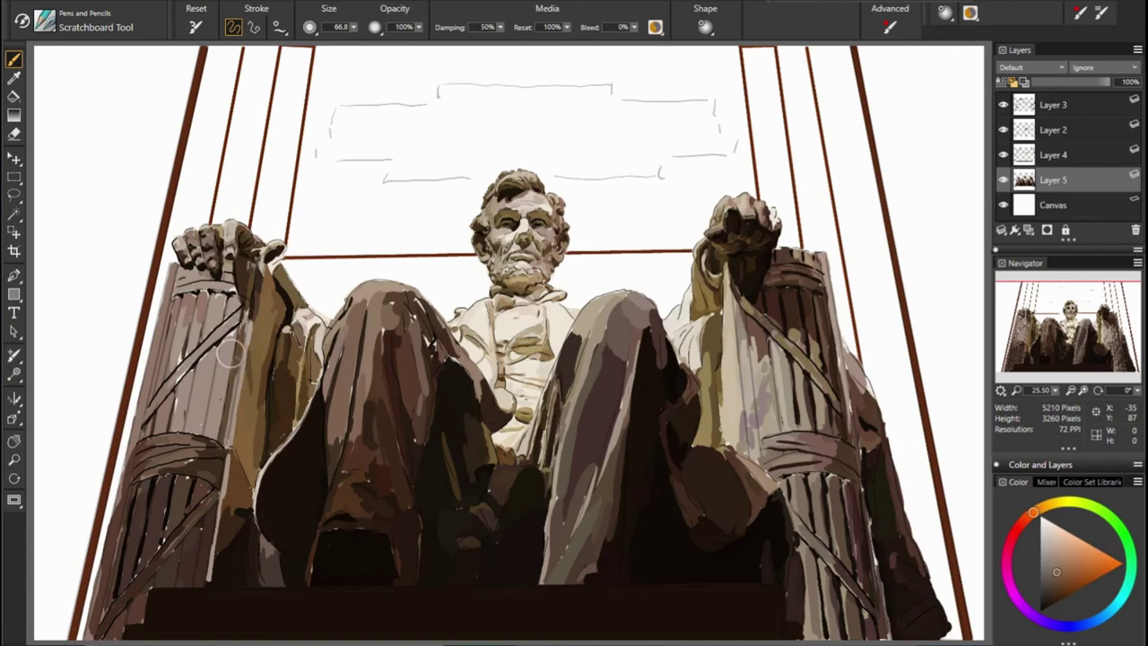
{"action": "left_click_drag", "start_coordinate": [229, 341], "coordinate": [220, 439]}
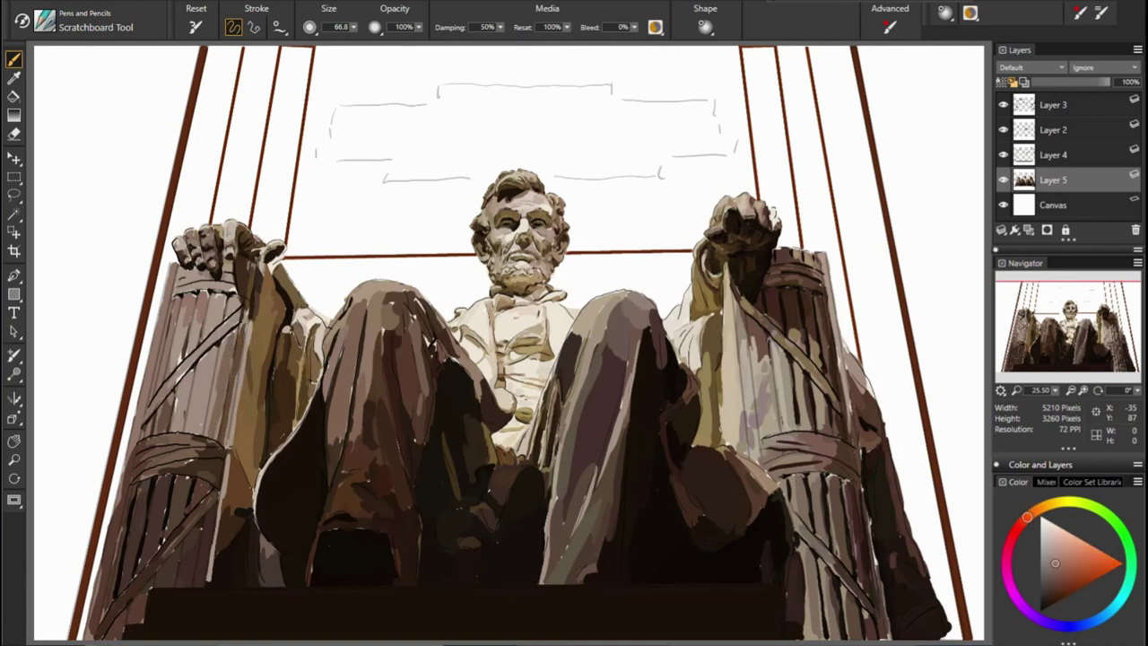
Sample lighter, redder and near-black browns from around the left pillar
{"action": "left_click", "coordinate": [454, 485], "text": "alt"}
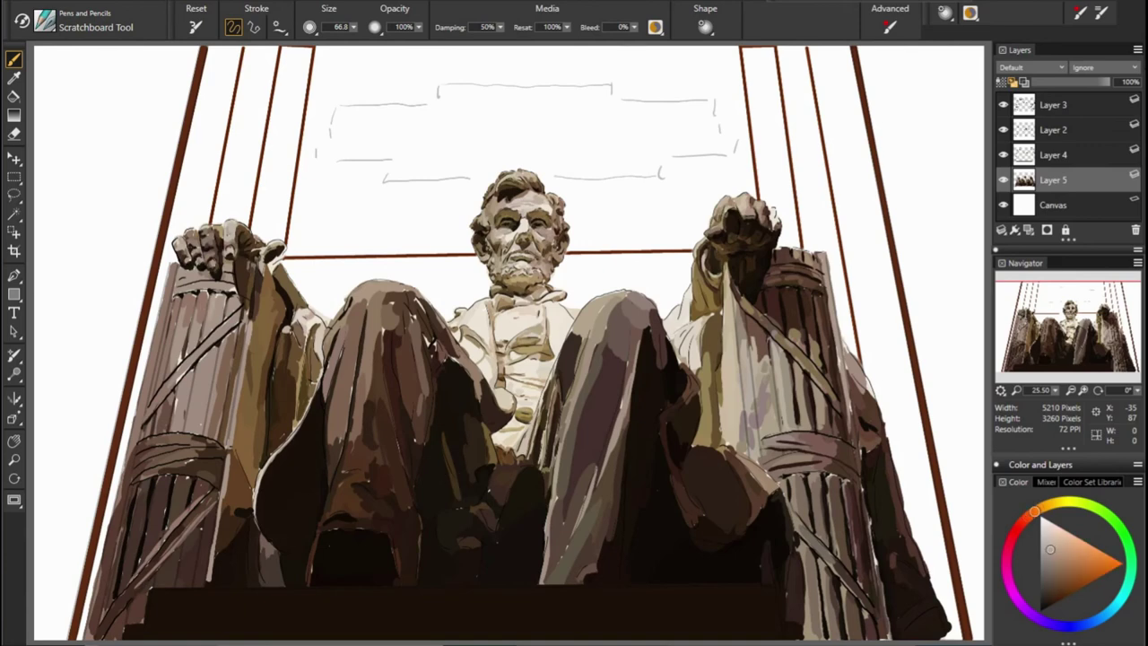
{"action": "left_click", "coordinate": [216, 301], "text": "alt"}
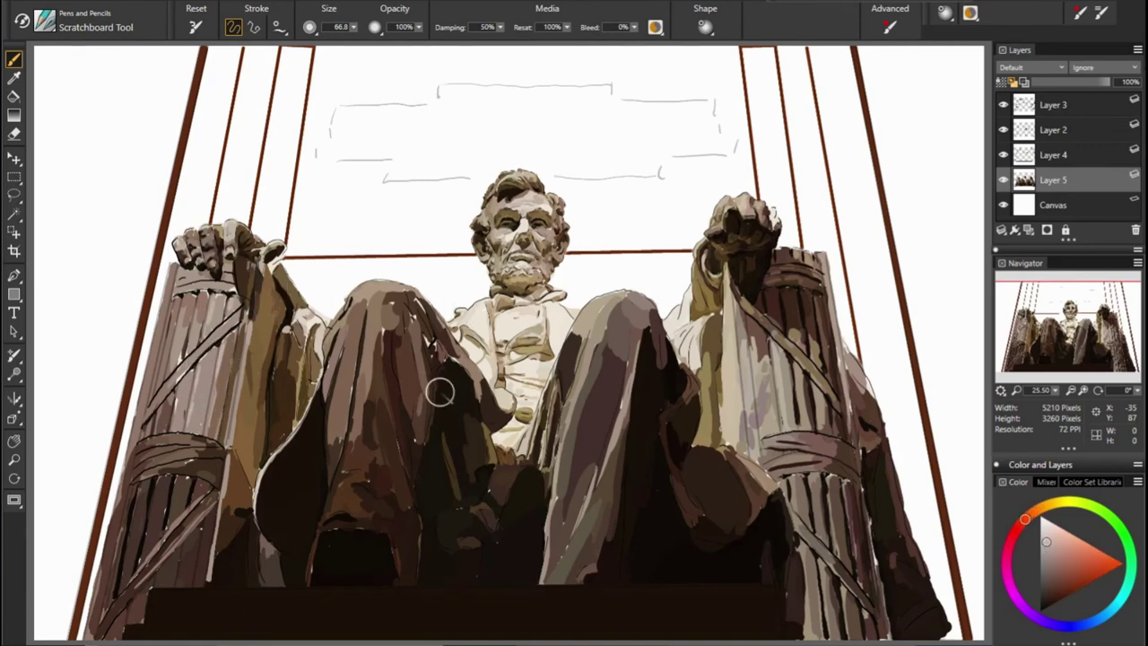
{"action": "left_click", "coordinate": [267, 288], "text": "alt"}
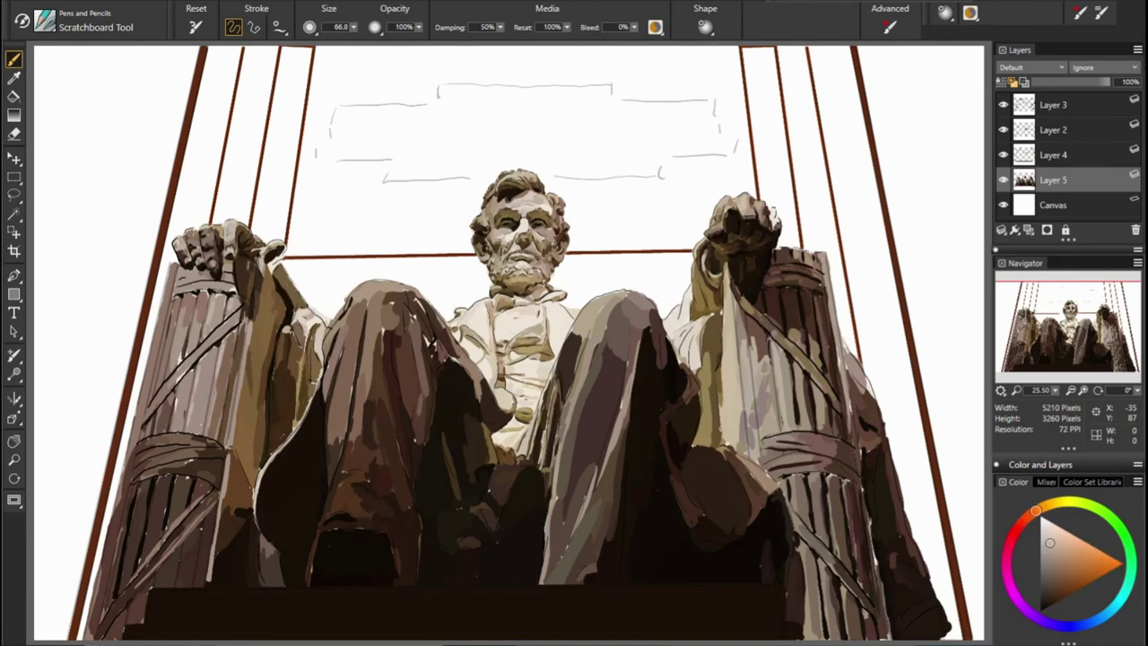
{"action": "left_click", "coordinate": [236, 233], "text": "alt"}
{"action": "left_click", "coordinate": [575, 503], "text": "alt"}
{"action": "left_click", "coordinate": [230, 458], "text": "alt"}
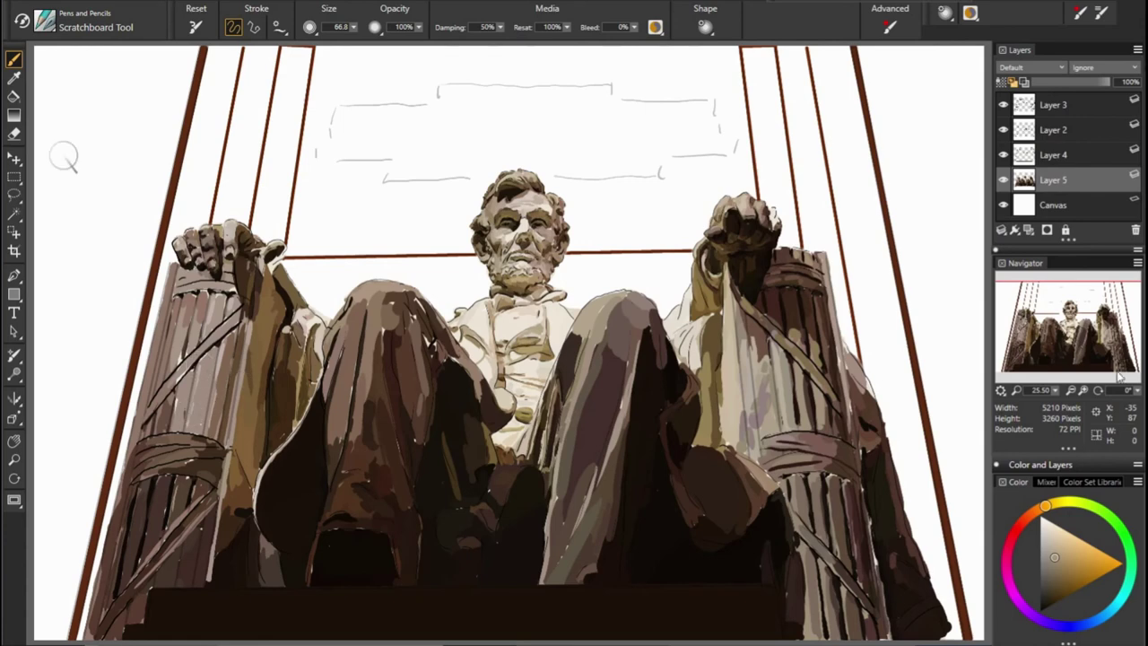
{"action": "left_click", "coordinate": [202, 363], "text": "alt"}
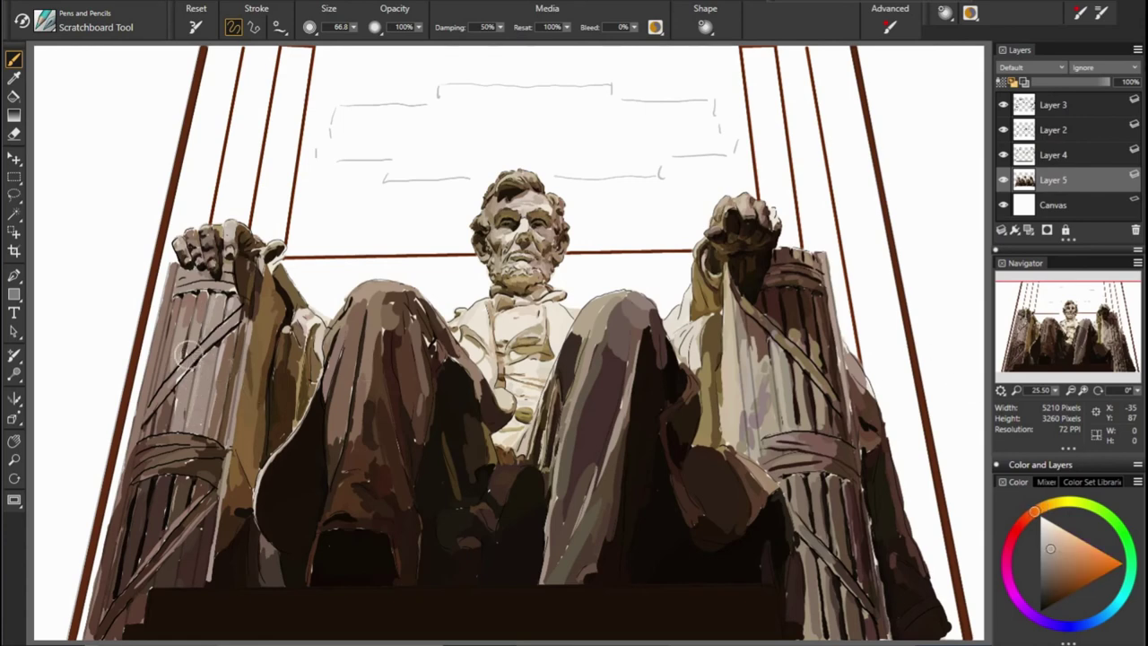
{"action": "left_click", "coordinate": [197, 335], "text": "alt"}
{"action": "left_click", "coordinate": [178, 369], "text": "alt"}
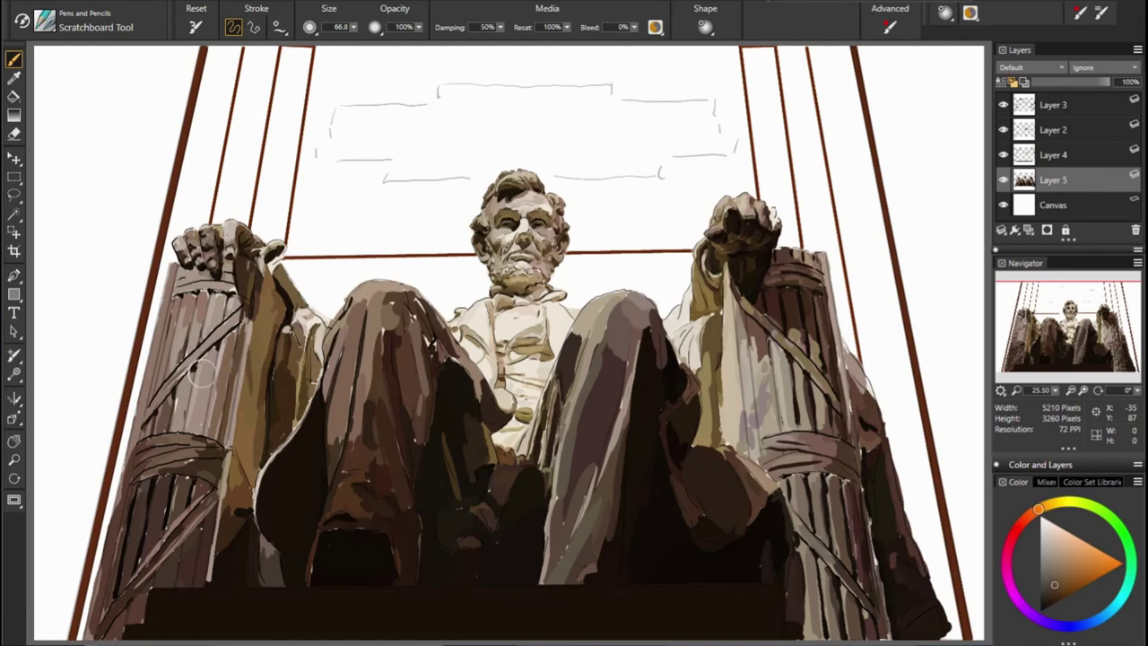
{"action": "left_click", "coordinate": [182, 420], "text": "alt"}
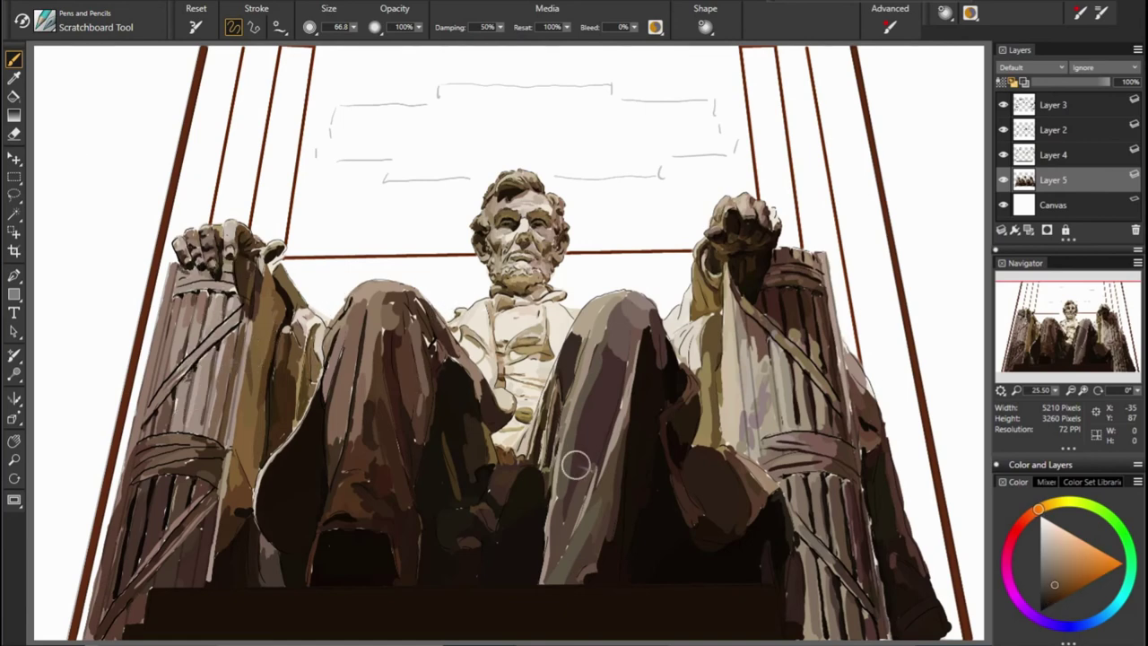
Blend the left chair fasces with a smaller Dons blender, then the central robe with a larger one
{"action": "key", "text": "b"}
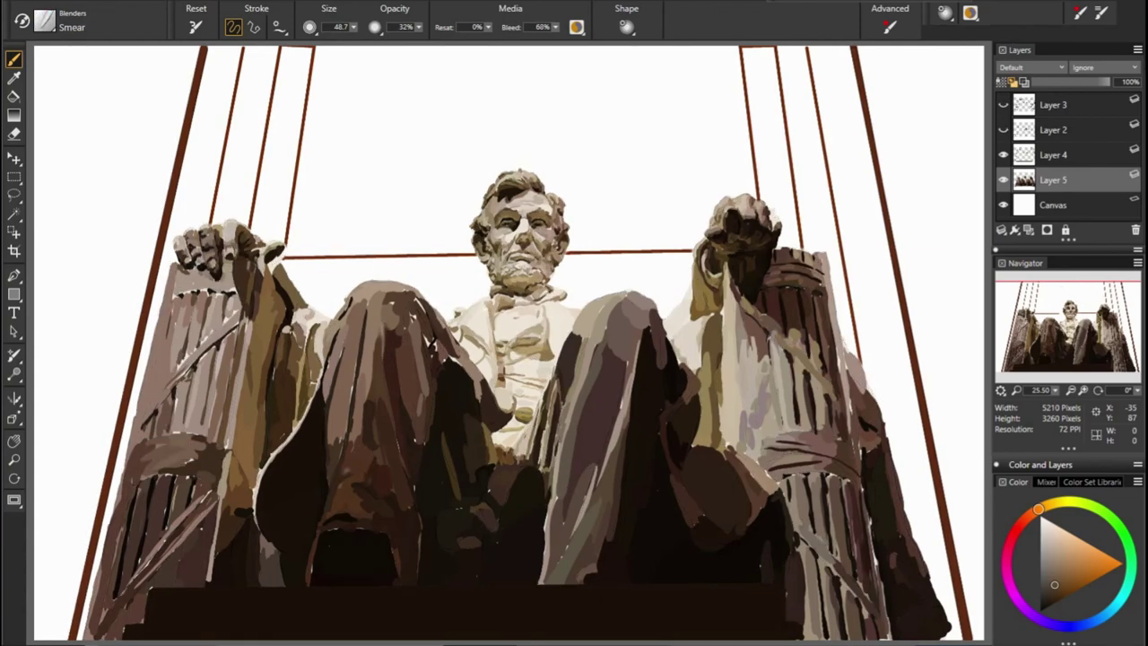
{"action": "key", "text": "F2"}
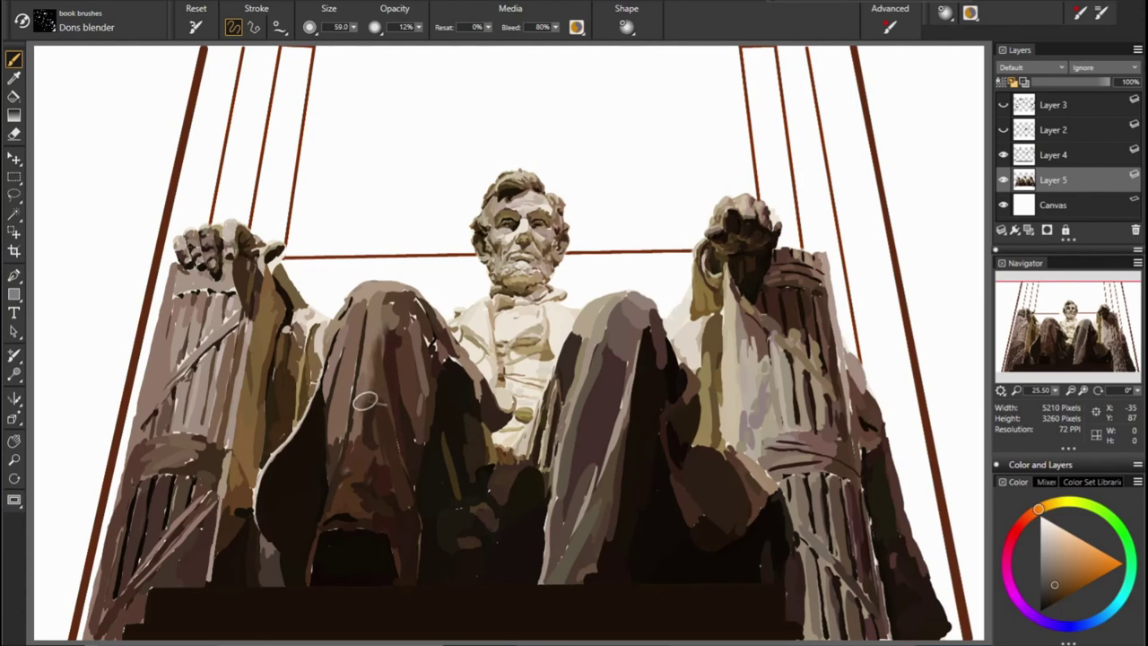
{"action": "key", "text": "bracketleft"}
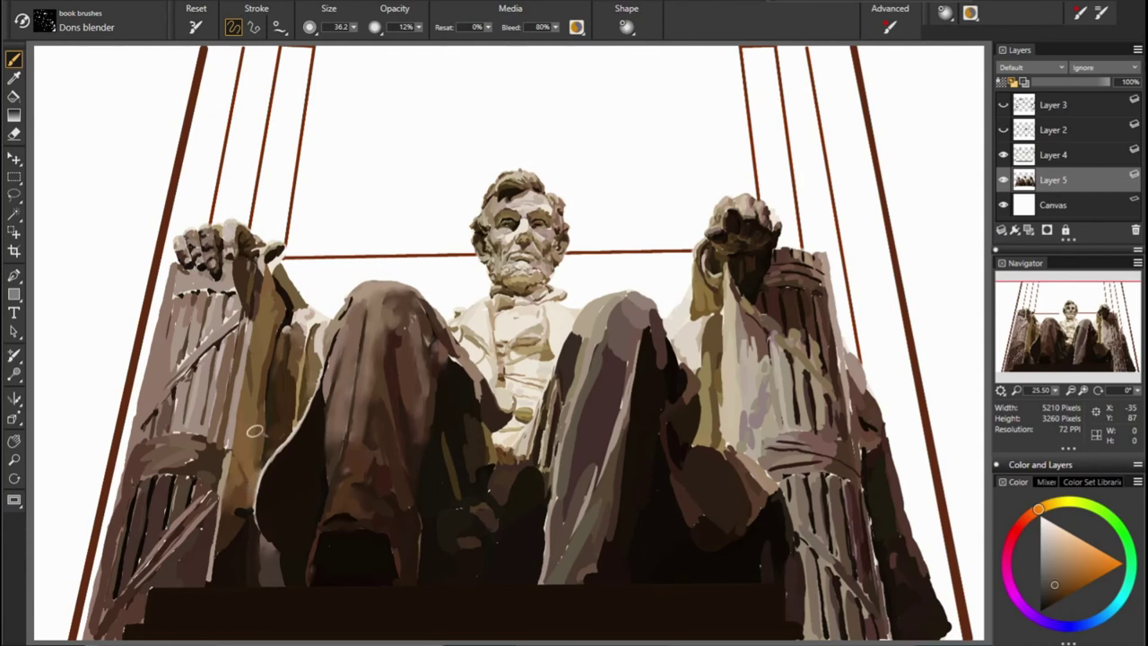
{"action": "left_click_drag", "start_coordinate": [235, 432], "coordinate": [221, 354]}
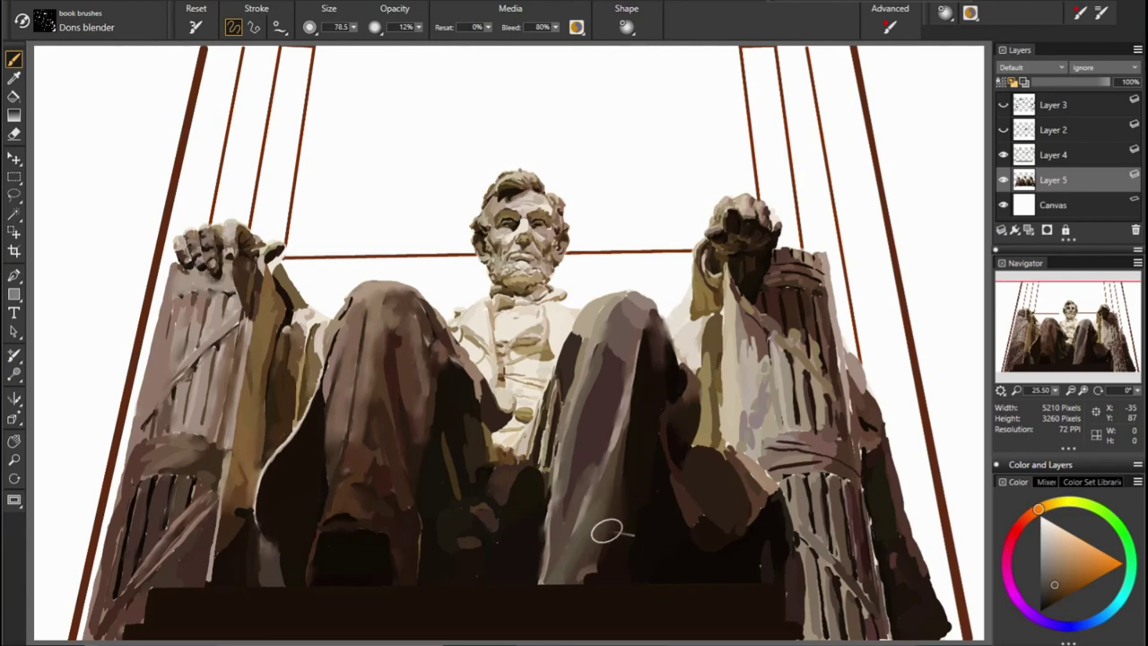
{"action": "key", "text": "bracketright"}
{"action": "key", "text": "bracketright"}
{"action": "key", "text": "bracketright"}
{"action": "mouse_move", "coordinate": [547, 565]}
{"action": "left_mouse_down"}
{"action": "mouse_move", "coordinate": [581, 469]}
{"action": "mouse_move", "coordinate": [574, 491]}
{"action": "mouse_move", "coordinate": [594, 377]}
{"action": "mouse_move", "coordinate": [579, 334]}
{"action": "left_mouse_up"}
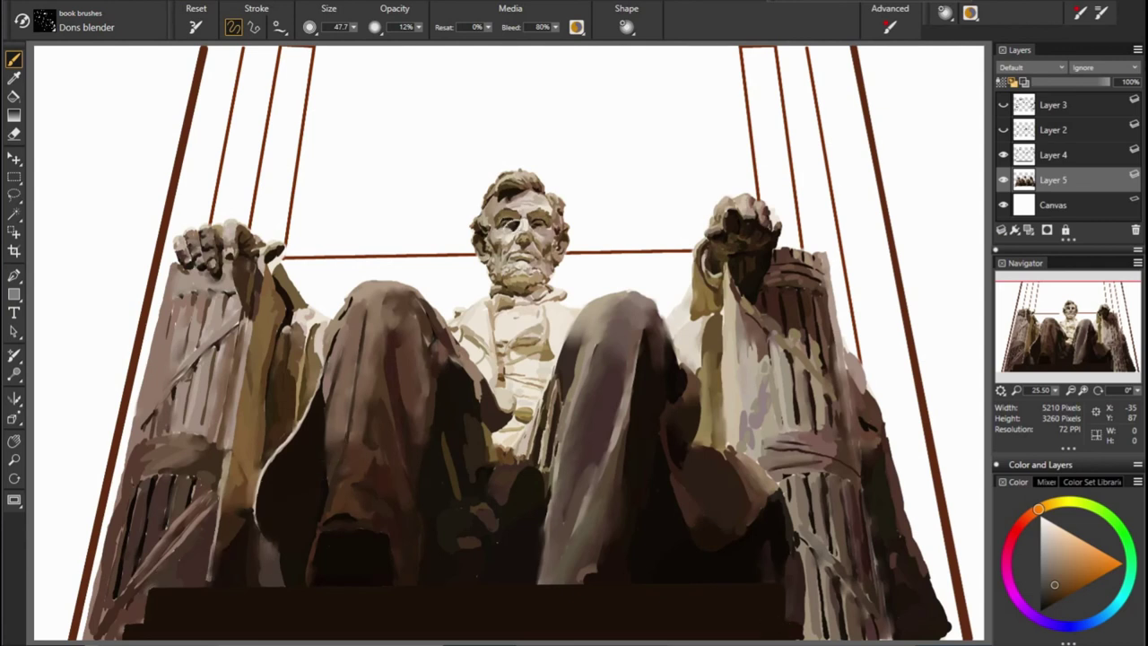
On a new layer, airbrush a dark brown background behind the statue and down the left side
{"action": "left_click", "coordinate": [1063, 204]}
{"action": "key", "text": "ctrl+shift+n"}
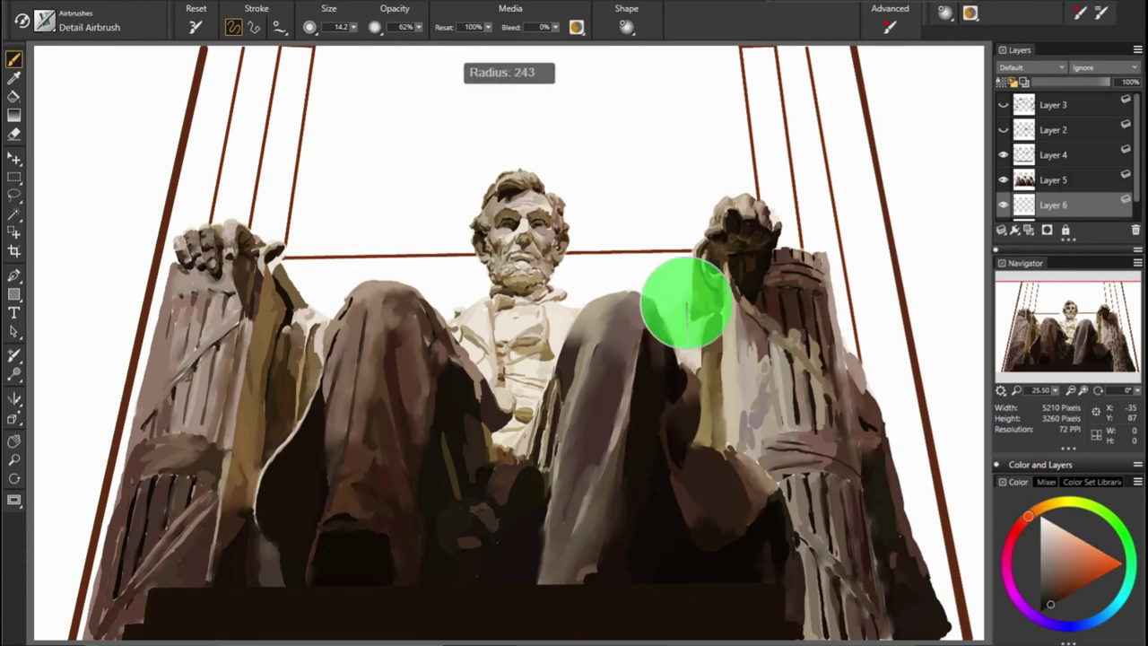
{"action": "left_click_drag", "start_coordinate": [686, 303], "coordinate": [404, 309]}
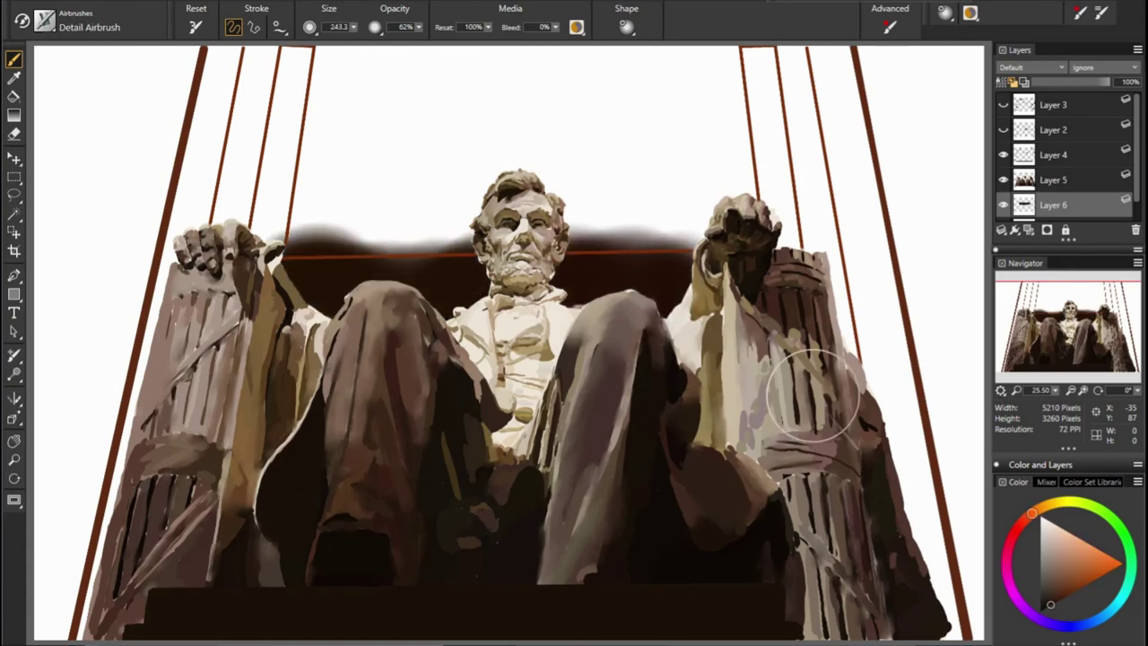
{"action": "left_click_drag", "start_coordinate": [1056, 391], "coordinate": [1056, 399]}
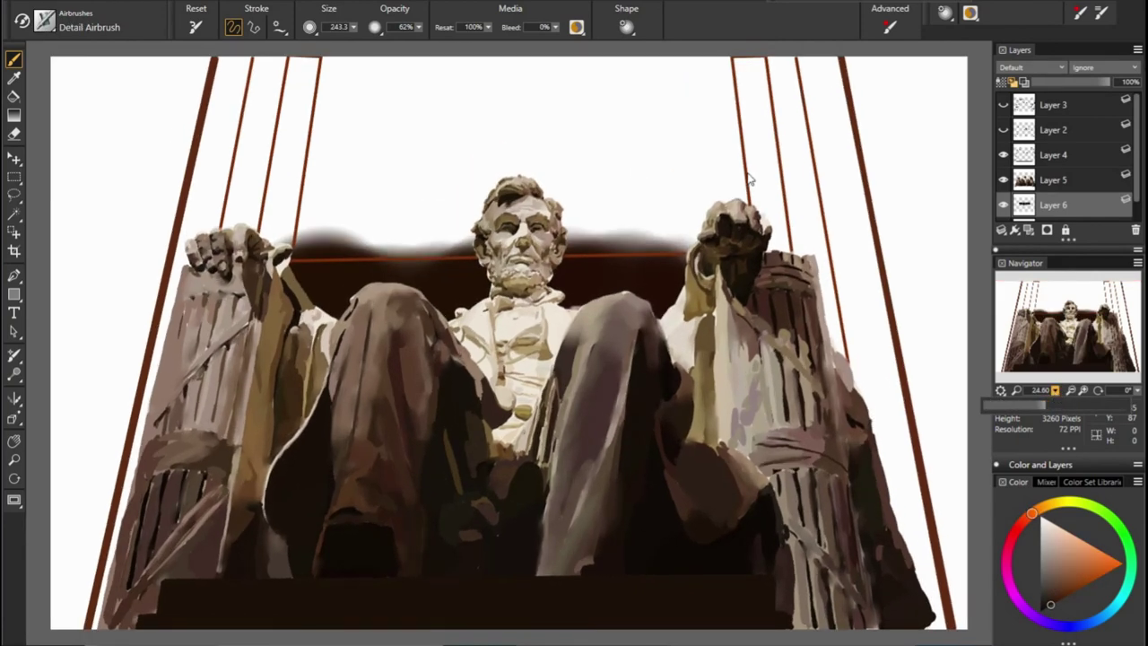
{"action": "mouse_move", "coordinate": [117, 126]}
{"action": "left_mouse_down"}
{"action": "mouse_move", "coordinate": [126, 556]}
{"action": "mouse_move", "coordinate": [807, 180]}
{"action": "mouse_move", "coordinate": [332, 180]}
{"action": "left_mouse_up"}
{"action": "left_click", "coordinate": [529, 134]}
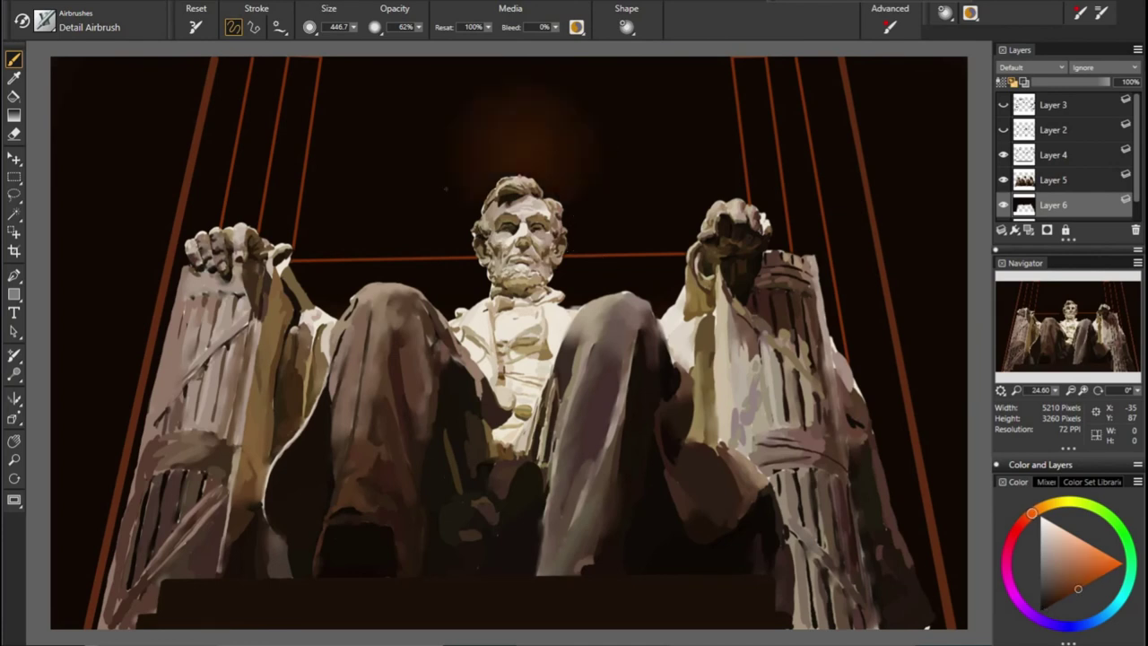
Airbrush a warm orange glow around the head at 53% opacity, then add Layer 7
{"action": "mouse_move", "coordinate": [493, 180]}
{"action": "left_mouse_down"}
{"action": "mouse_move", "coordinate": [619, 152]}
{"action": "mouse_move", "coordinate": [377, 143]}
{"action": "mouse_move", "coordinate": [665, 164]}
{"action": "mouse_move", "coordinate": [654, 206]}
{"action": "left_mouse_up"}
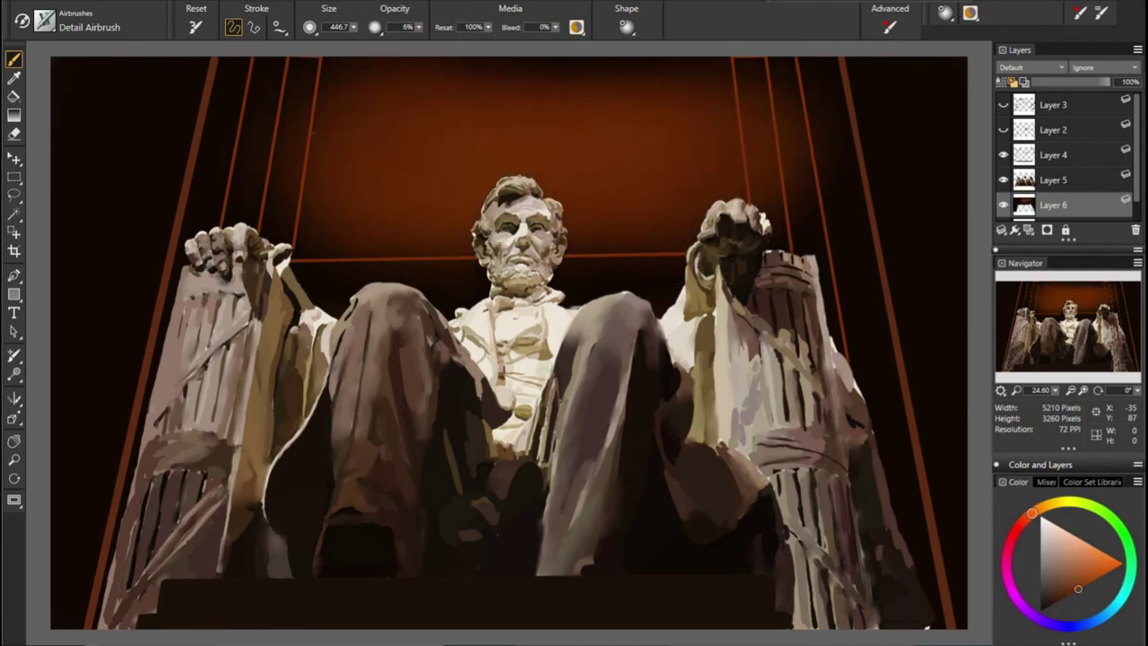
{"action": "left_click", "coordinate": [418, 26]}
{"action": "left_click_drag", "start_coordinate": [358, 43], "coordinate": [422, 43]}
{"action": "mouse_move", "coordinate": [385, 144]}
{"action": "left_mouse_down"}
{"action": "mouse_move", "coordinate": [619, 125]}
{"action": "mouse_move", "coordinate": [754, 144]}
{"action": "left_mouse_up"}
{"action": "key", "text": "2"}
{"action": "key", "text": "2"}
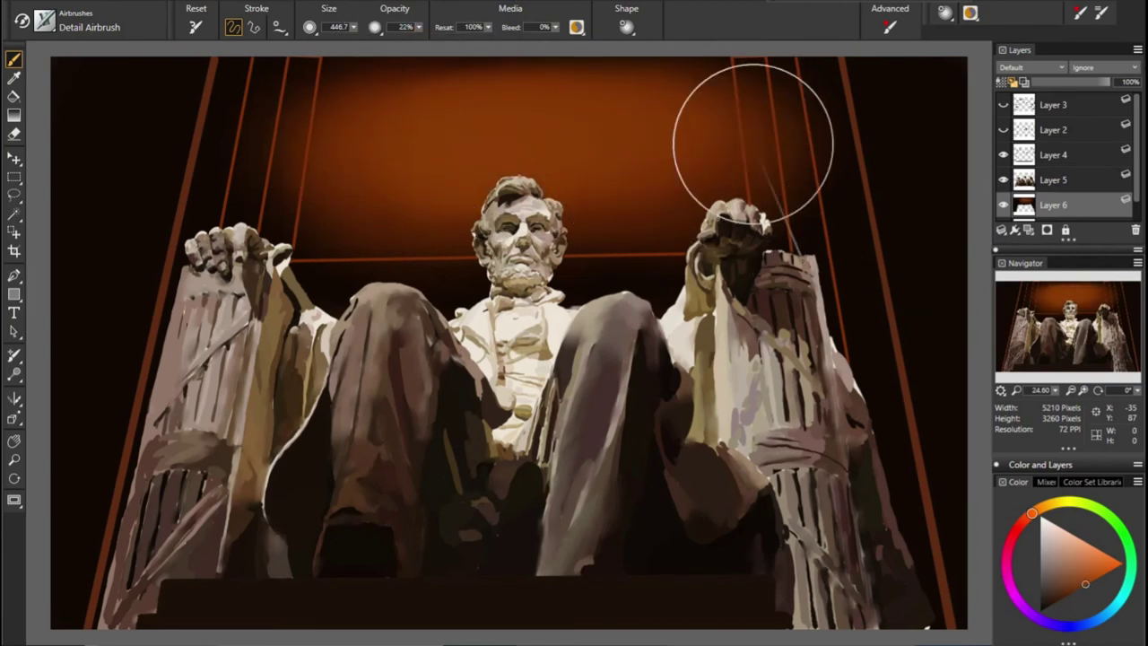
{"action": "left_click", "coordinate": [1038, 154]}
{"action": "key", "text": "ctrl+shift+n"}
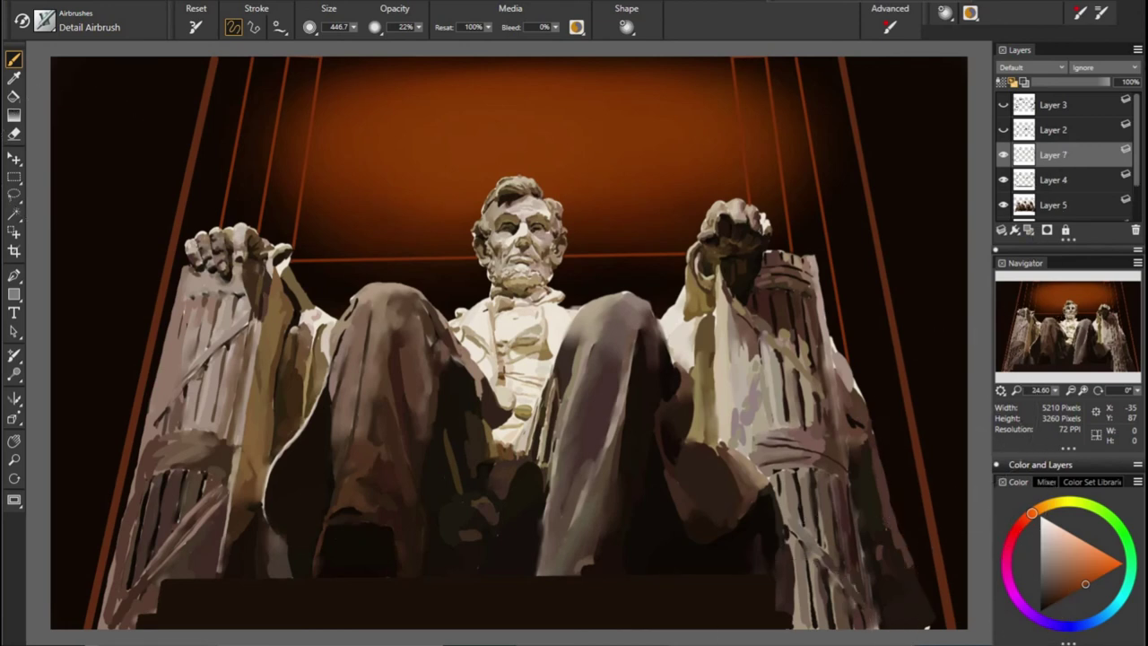
Switch to the Scratchboard Tool at size about 12 and sample hair, beard and cream tones
{"action": "key", "text": "b"}
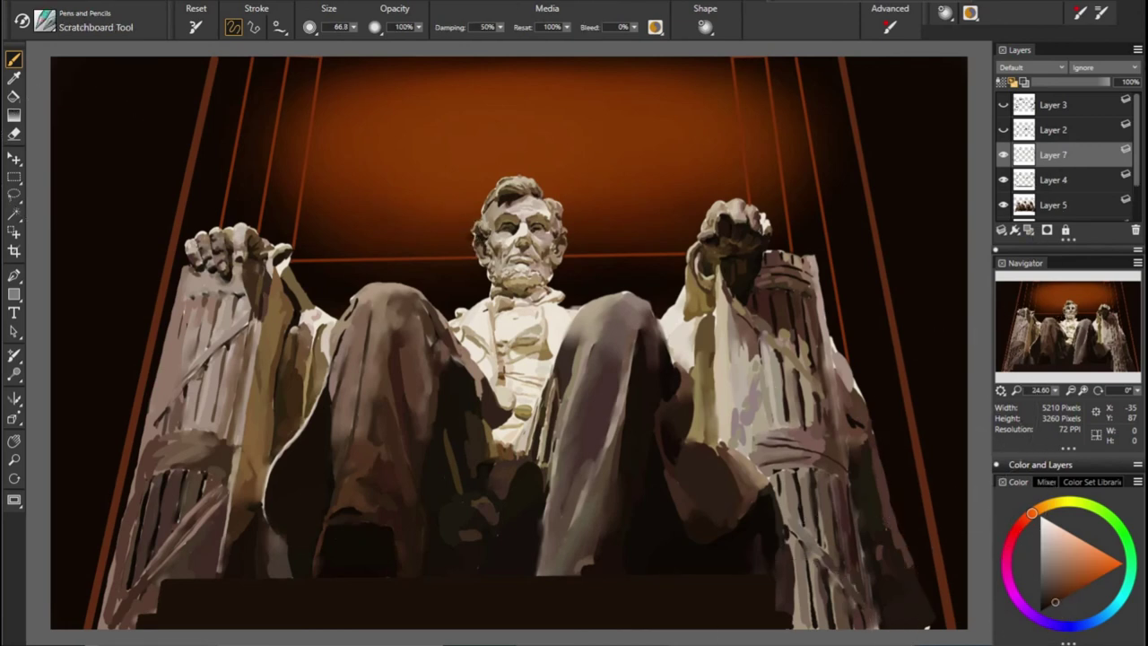
{"action": "key", "text": "bracketleft"}
{"action": "key", "text": "bracketleft"}
{"action": "key", "text": "bracketleft"}
{"action": "left_click", "coordinate": [480, 204], "text": "alt"}
{"action": "left_click", "coordinate": [480, 264], "text": "alt"}
{"action": "left_click", "coordinate": [480, 244], "text": "alt"}
{"action": "left_click", "coordinate": [567, 267], "text": "alt"}
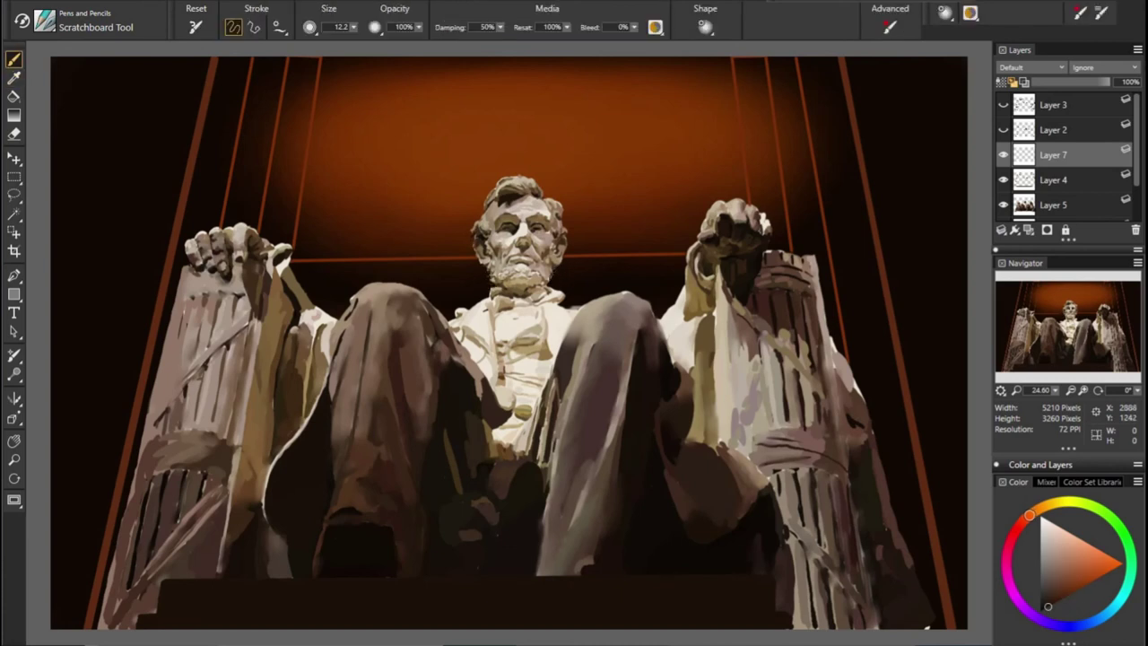
{"action": "left_click", "coordinate": [574, 284], "text": "alt"}
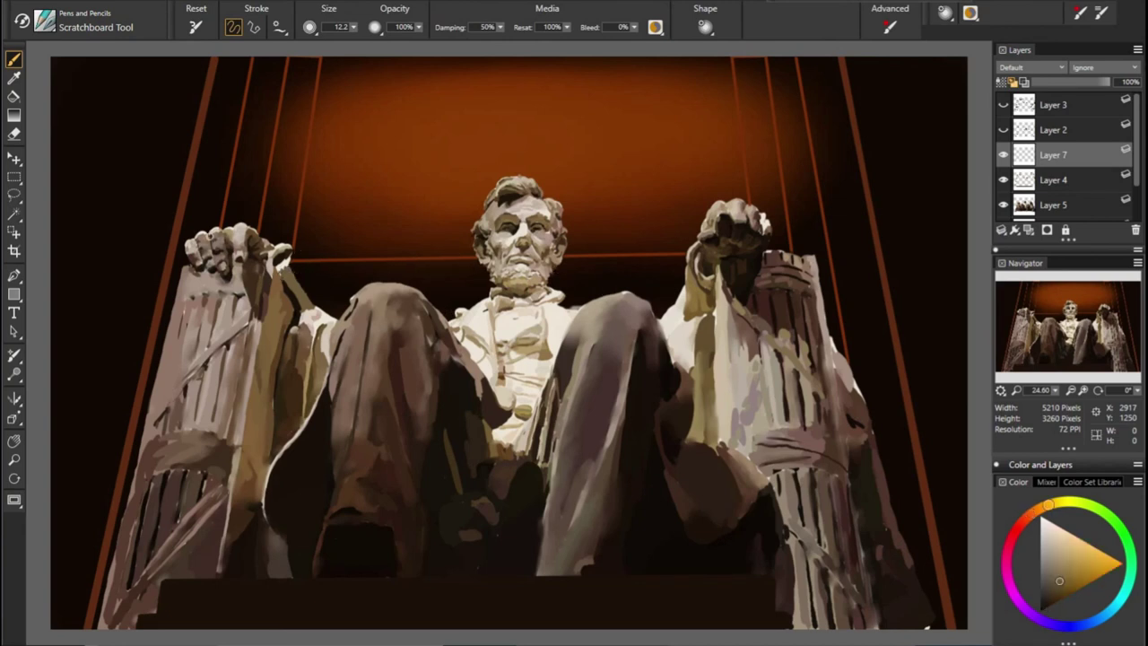
Sample orange-red, hand, near-black shadow and orange tones for detail strokes on the statue
{"action": "left_click", "coordinate": [742, 264], "text": "alt"}
{"action": "left_click", "coordinate": [279, 266], "text": "alt"}
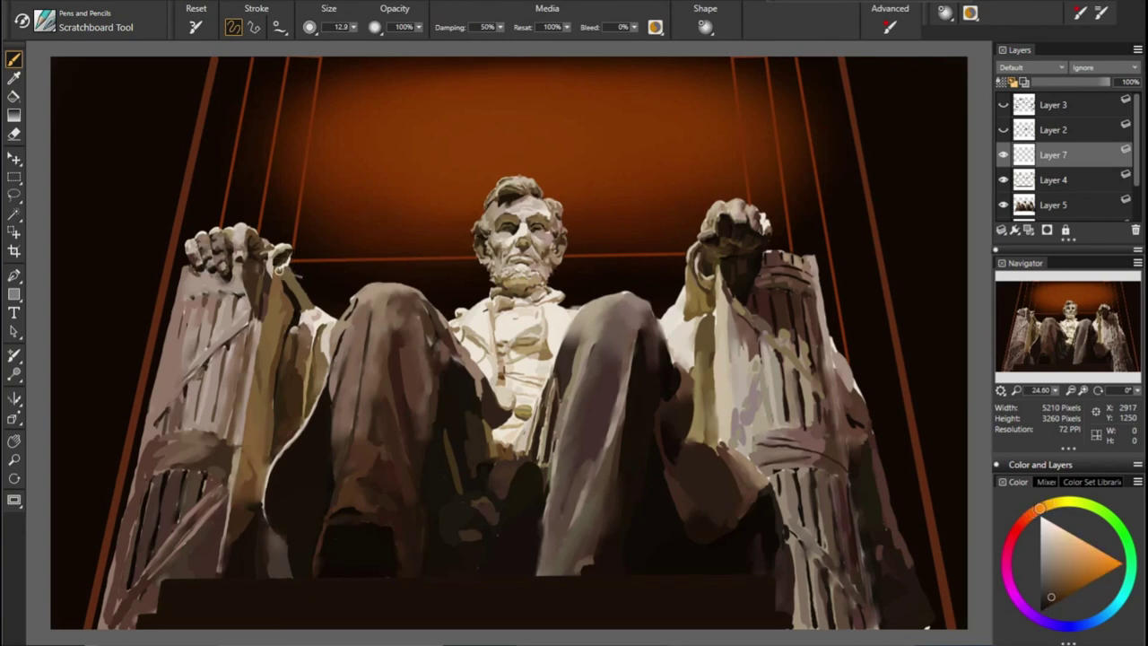
{"action": "left_click", "coordinate": [280, 262], "text": "alt"}
{"action": "left_click", "coordinate": [420, 301], "text": "alt"}
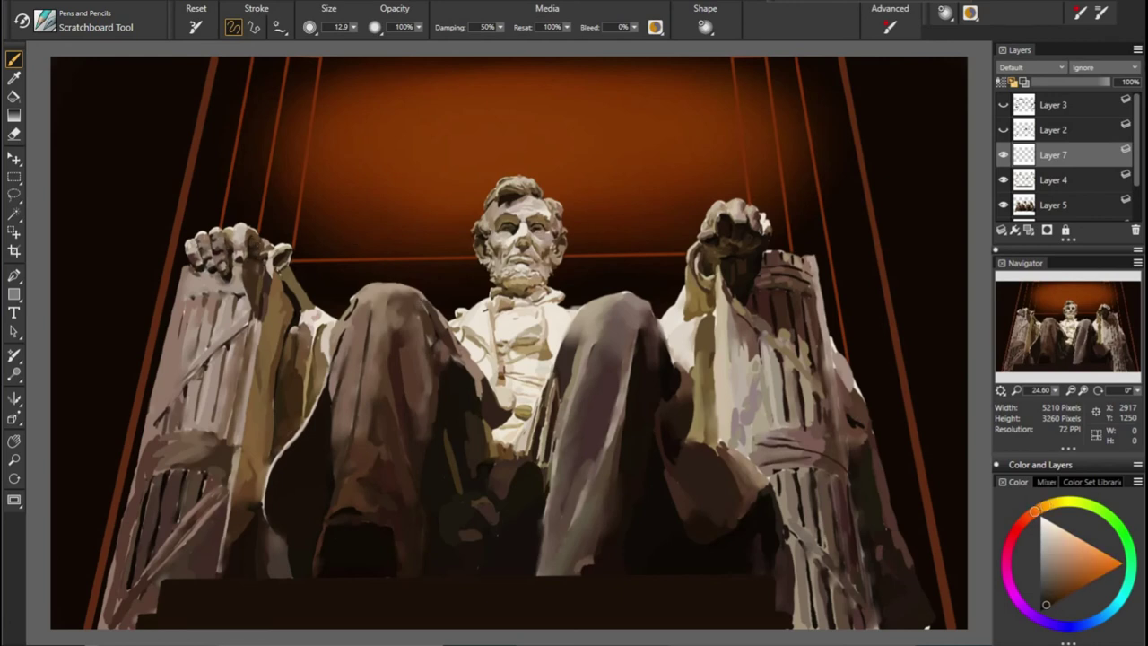
{"action": "left_click", "coordinate": [457, 415], "text": "alt"}
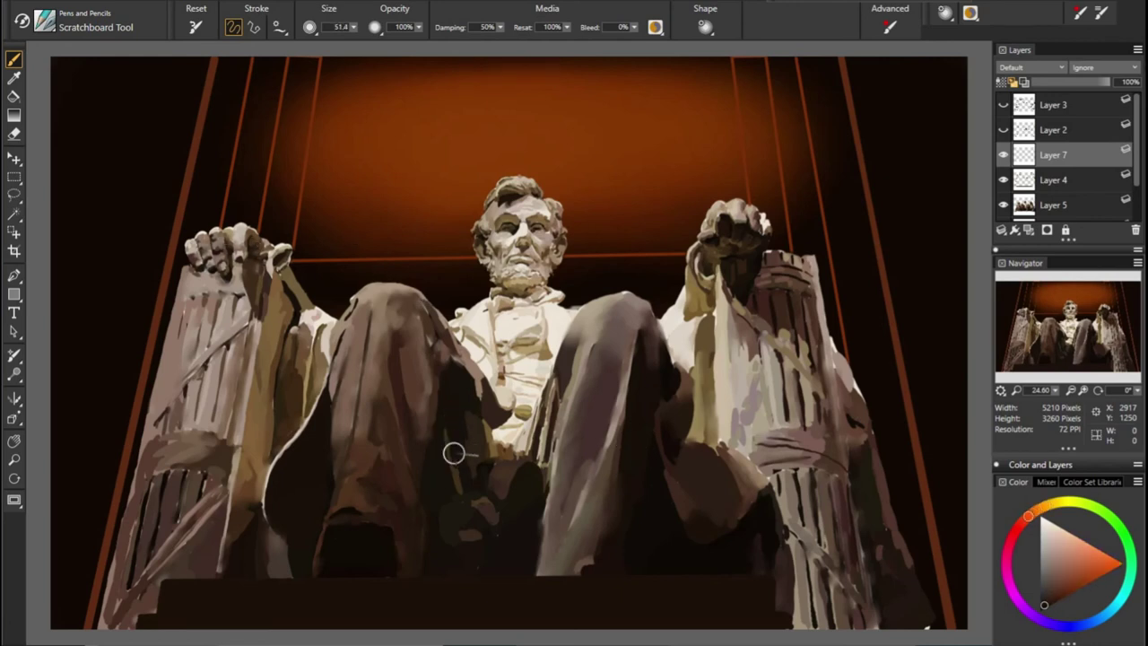
{"action": "left_click", "coordinate": [538, 388], "text": "alt"}
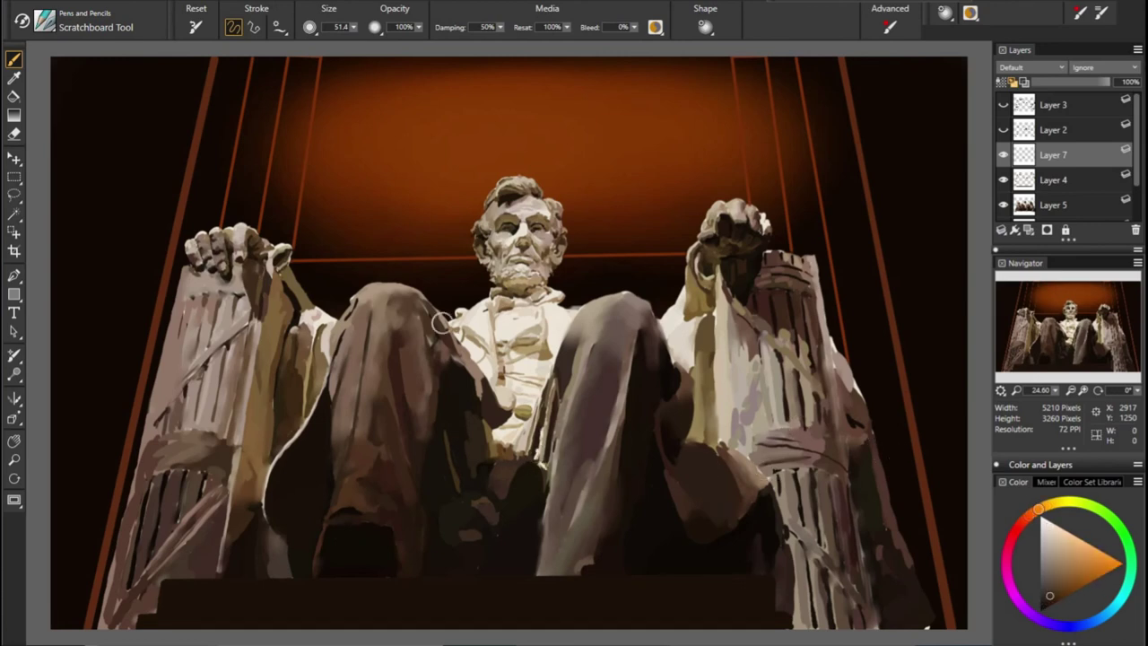
Set the brush opacity to 30% and the size to about 36.8
{"action": "left_click", "coordinate": [582, 356], "text": "alt"}
{"action": "left_click_drag", "start_coordinate": [418, 27], "coordinate": [327, 90]}
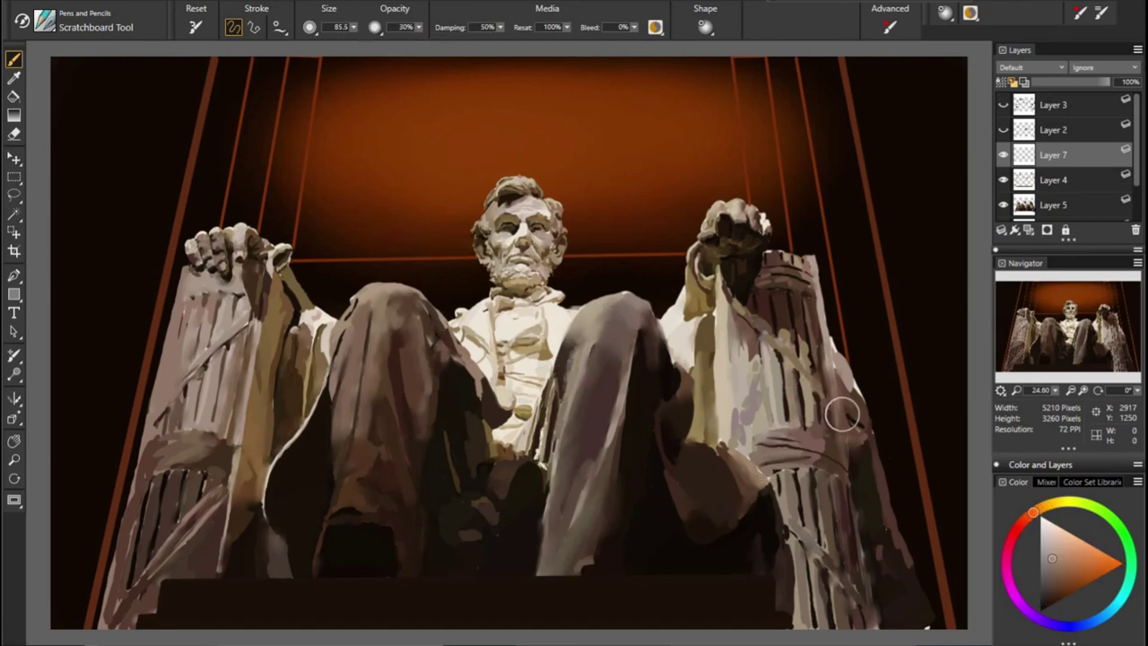
{"action": "left_click", "coordinate": [442, 367], "text": "alt"}
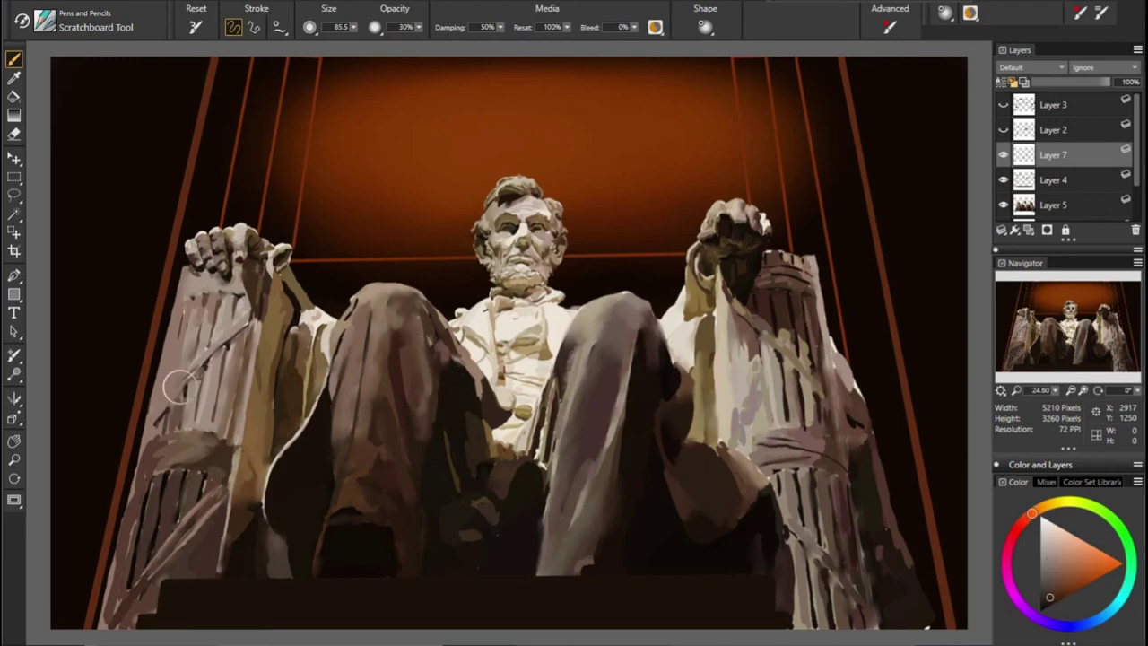
{"action": "left_click", "coordinate": [660, 448], "text": "alt"}
{"action": "left_click_drag", "start_coordinate": [339, 417], "coordinate": [215, 429]}
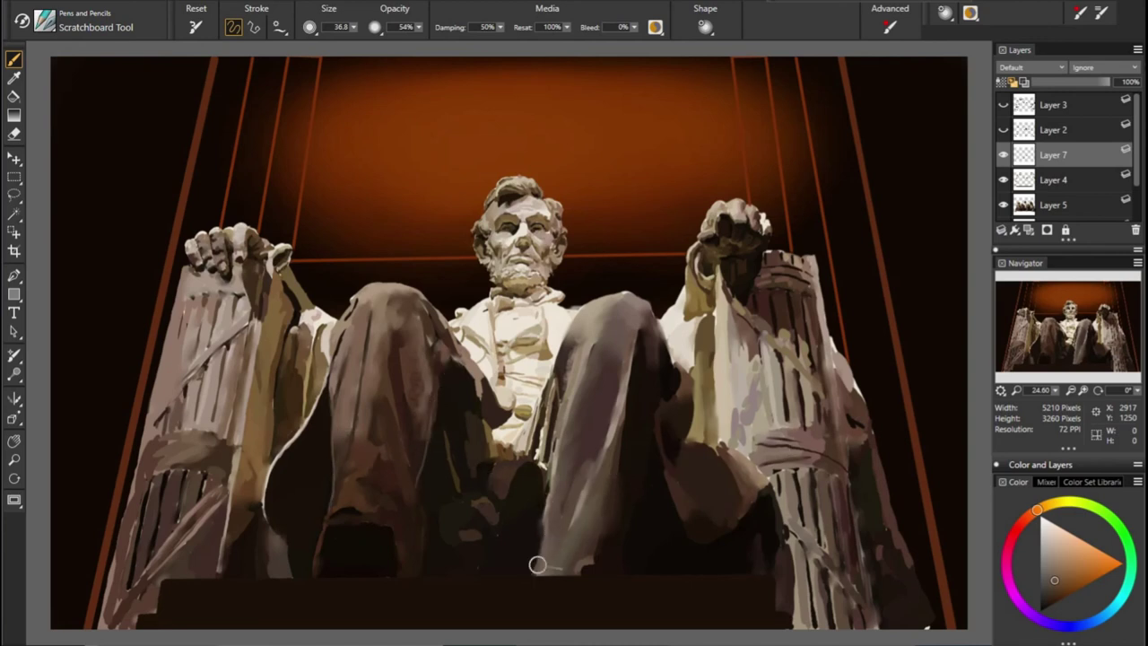
Shade the right armrest's bands with sampled beiges, red-browns and orange tones
{"action": "left_click", "coordinate": [411, 452], "text": "alt"}
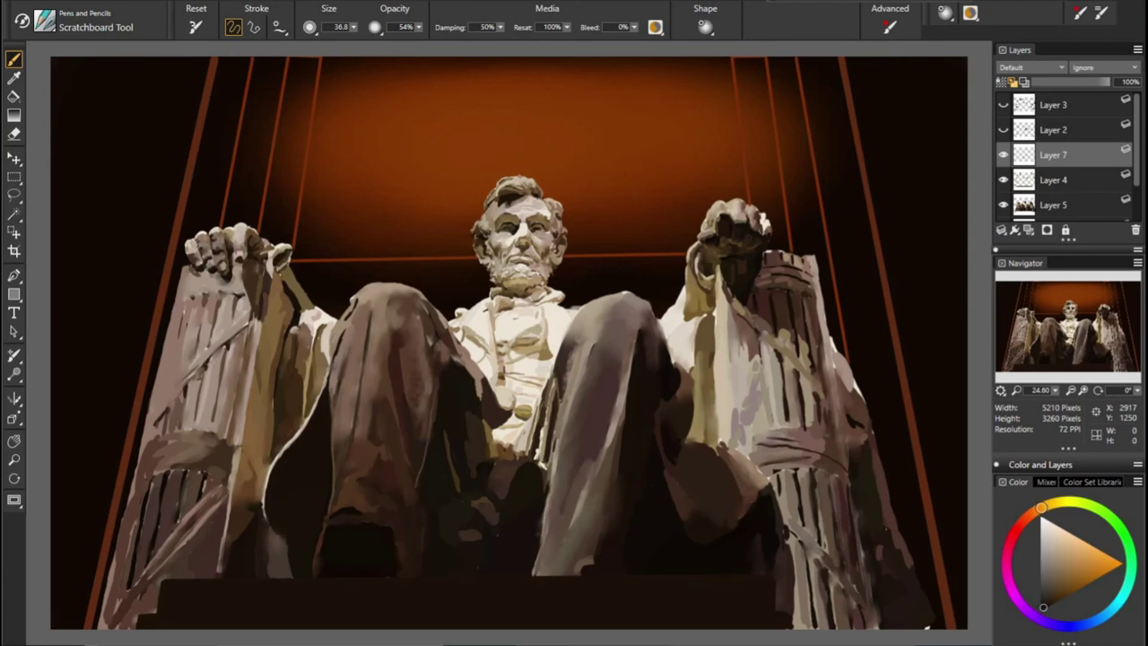
{"action": "left_click", "coordinate": [535, 505], "text": "alt"}
{"action": "left_click", "coordinate": [258, 449], "text": "alt"}
{"action": "left_click", "coordinate": [381, 96], "text": "alt"}
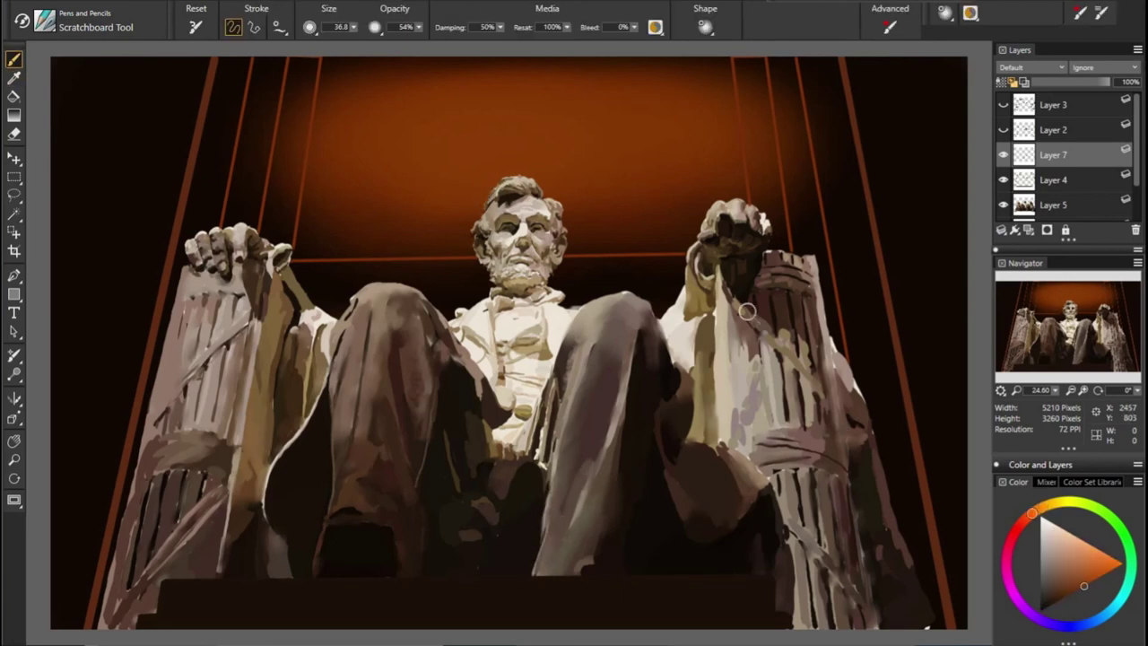
{"action": "left_click", "coordinate": [767, 218], "text": "alt"}
{"action": "left_click", "coordinate": [805, 347], "text": "alt"}
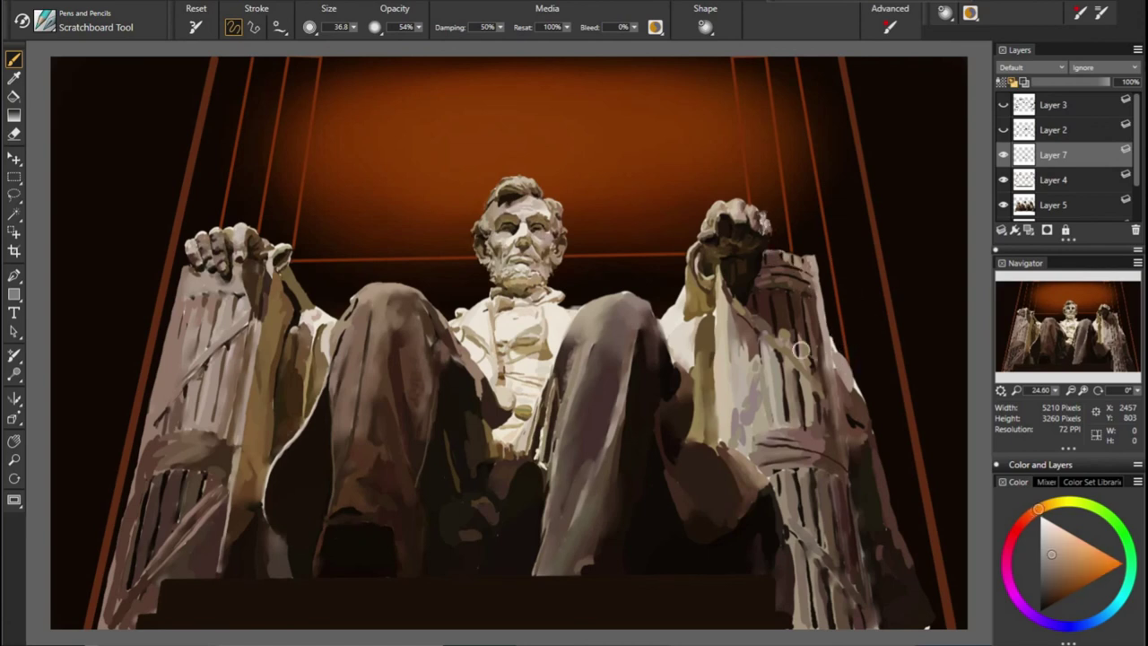
{"action": "left_click", "coordinate": [827, 363], "text": "alt"}
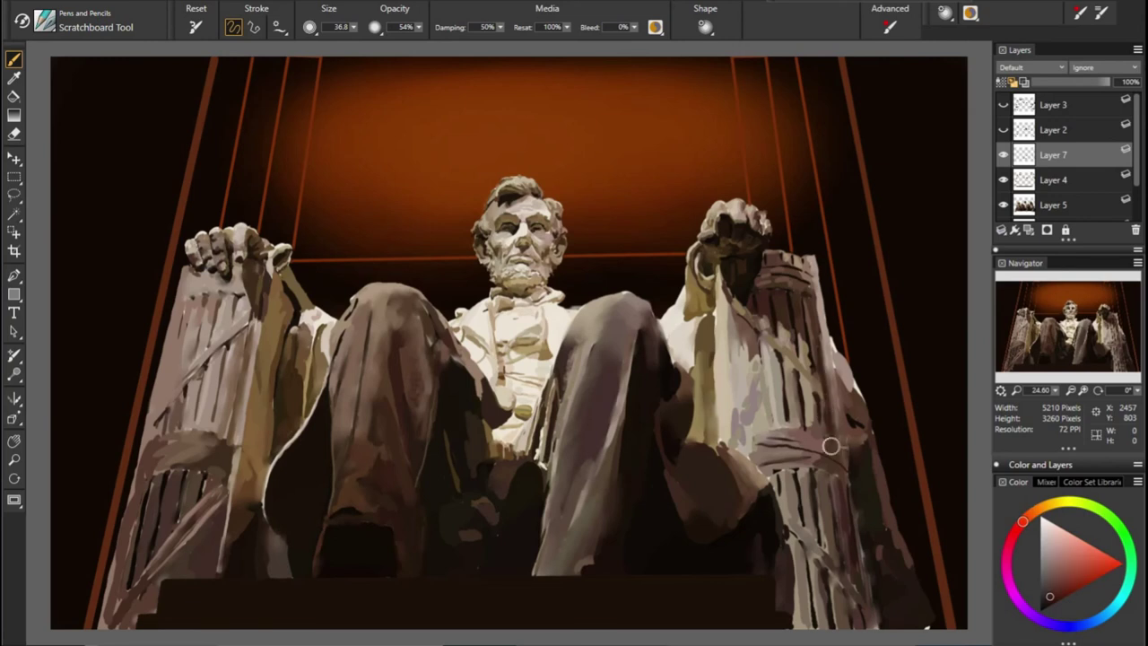
{"action": "left_click", "coordinate": [836, 448], "text": "alt"}
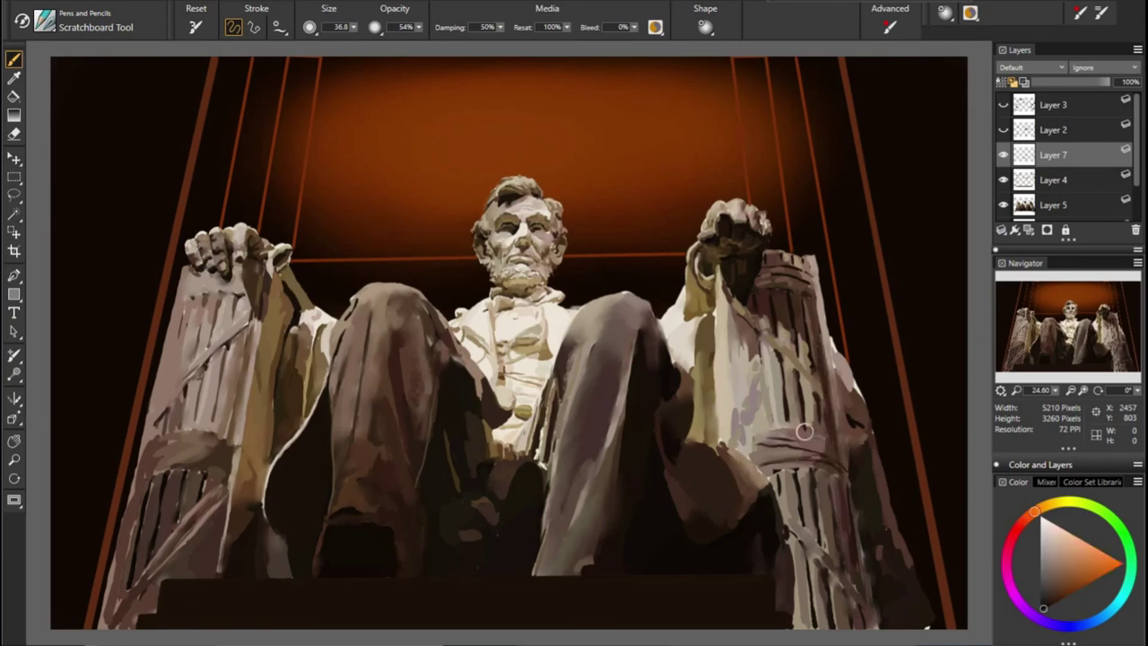
{"action": "left_click", "coordinate": [846, 489], "text": "alt"}
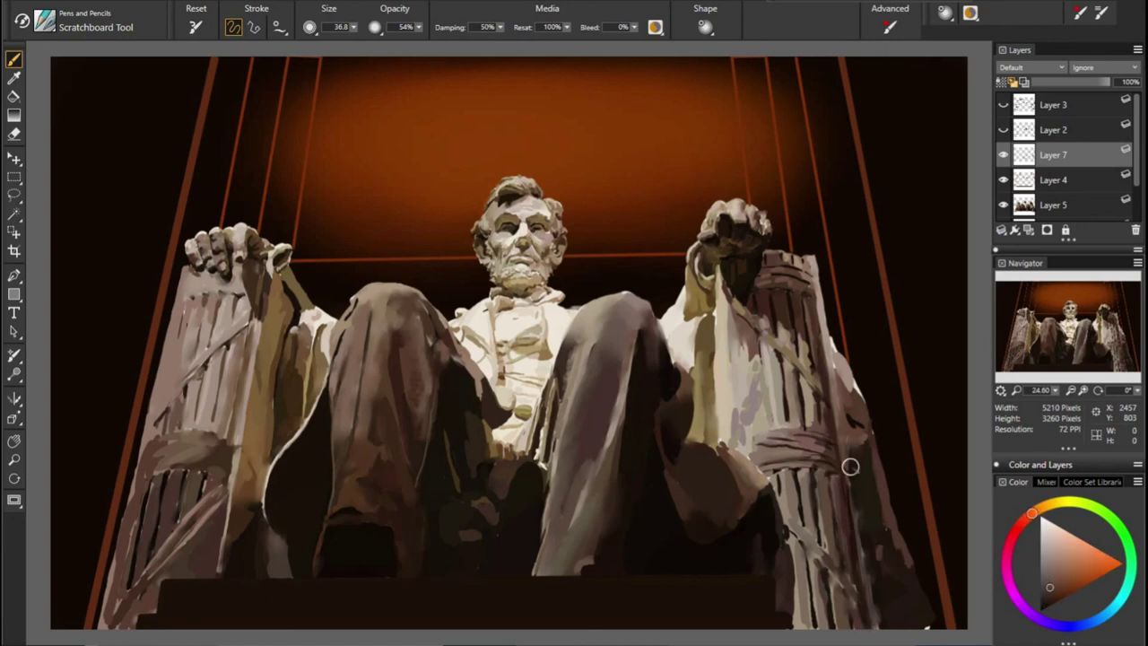
{"action": "left_click", "coordinate": [802, 344], "text": "alt"}
Paint a dark brown stroke along the left arm's edge using sampled knee and arm browns
{"action": "left_click", "coordinate": [586, 305], "text": "alt"}
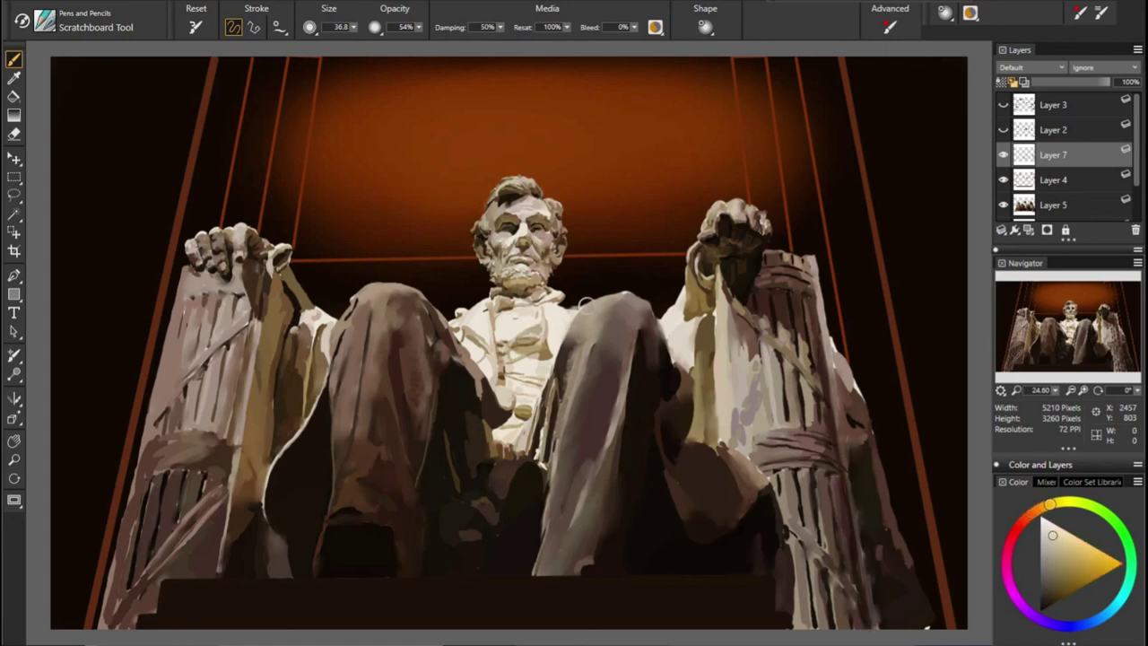
{"action": "left_click", "coordinate": [746, 324], "text": "alt"}
{"action": "left_click", "coordinate": [480, 278], "text": "alt"}
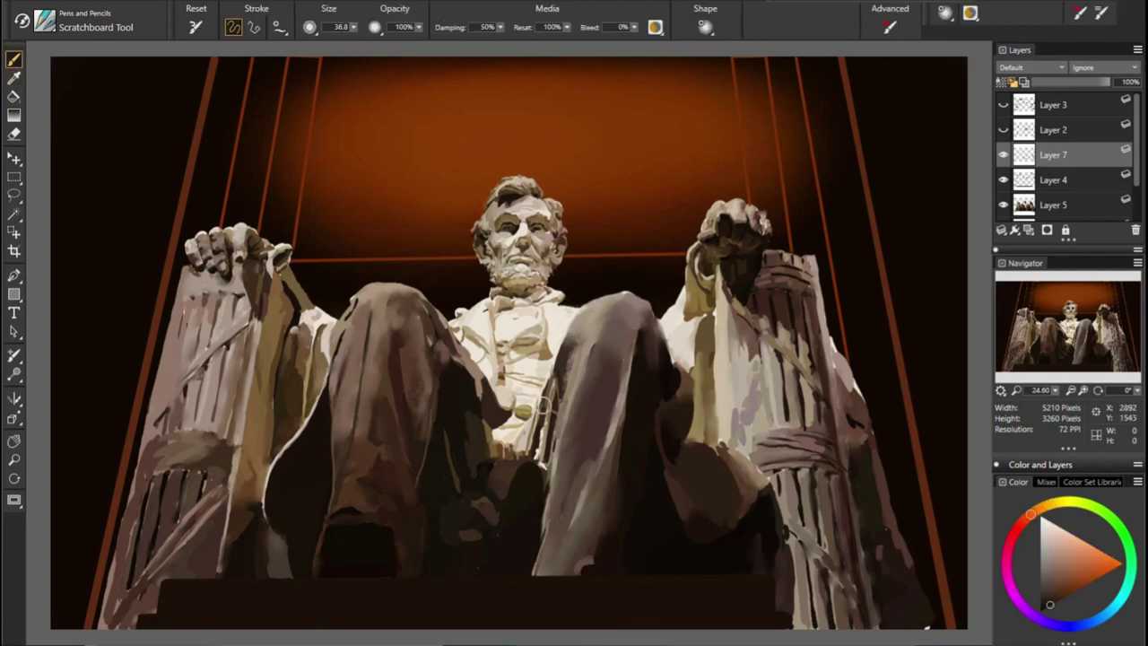
{"action": "left_click", "coordinate": [322, 314], "text": "alt"}
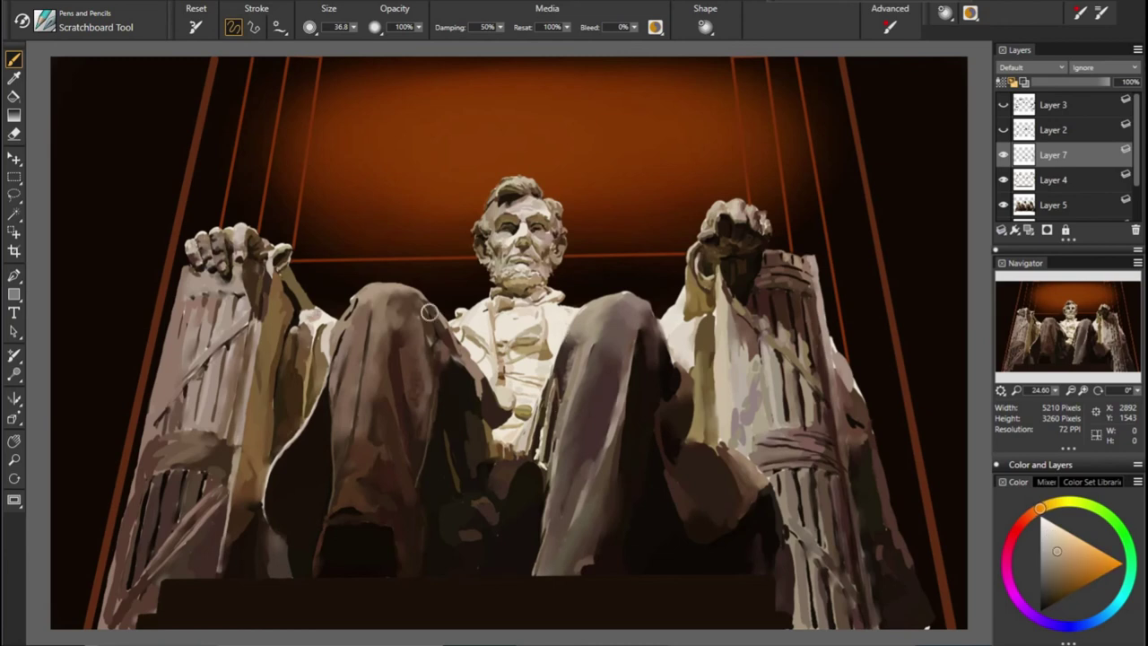
{"action": "left_click", "coordinate": [193, 343], "text": "alt"}
{"action": "left_click", "coordinate": [329, 319], "text": "alt"}
{"action": "left_click", "coordinate": [149, 322], "text": "alt"}
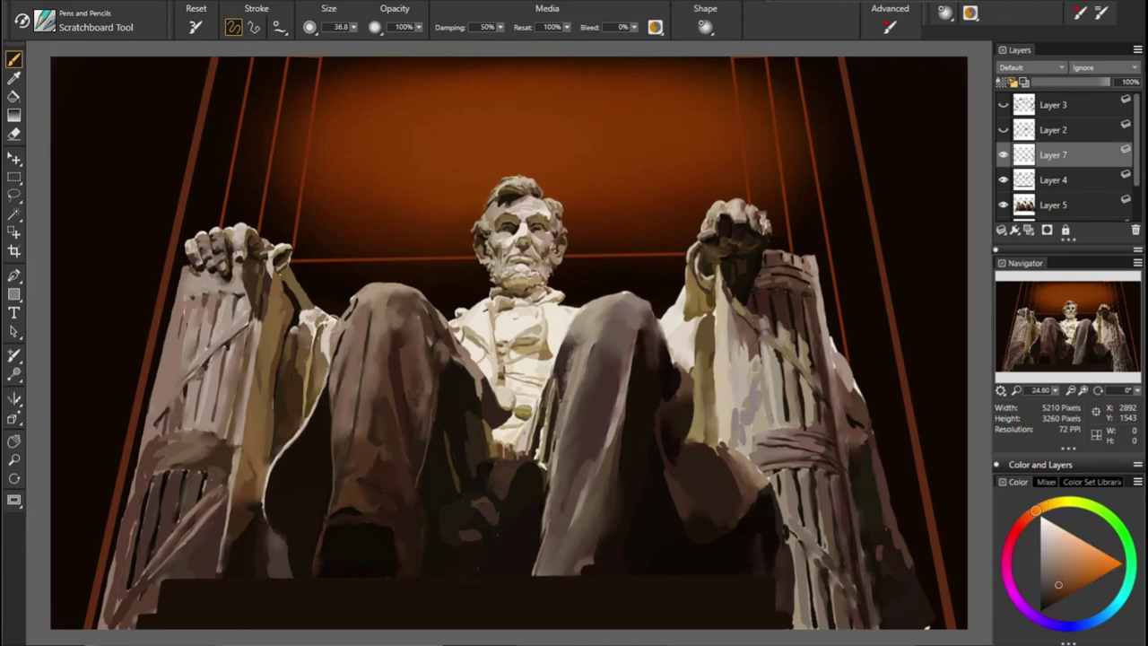
{"action": "left_click", "coordinate": [435, 311], "text": "alt"}
{"action": "left_click", "coordinate": [294, 303], "text": "alt"}
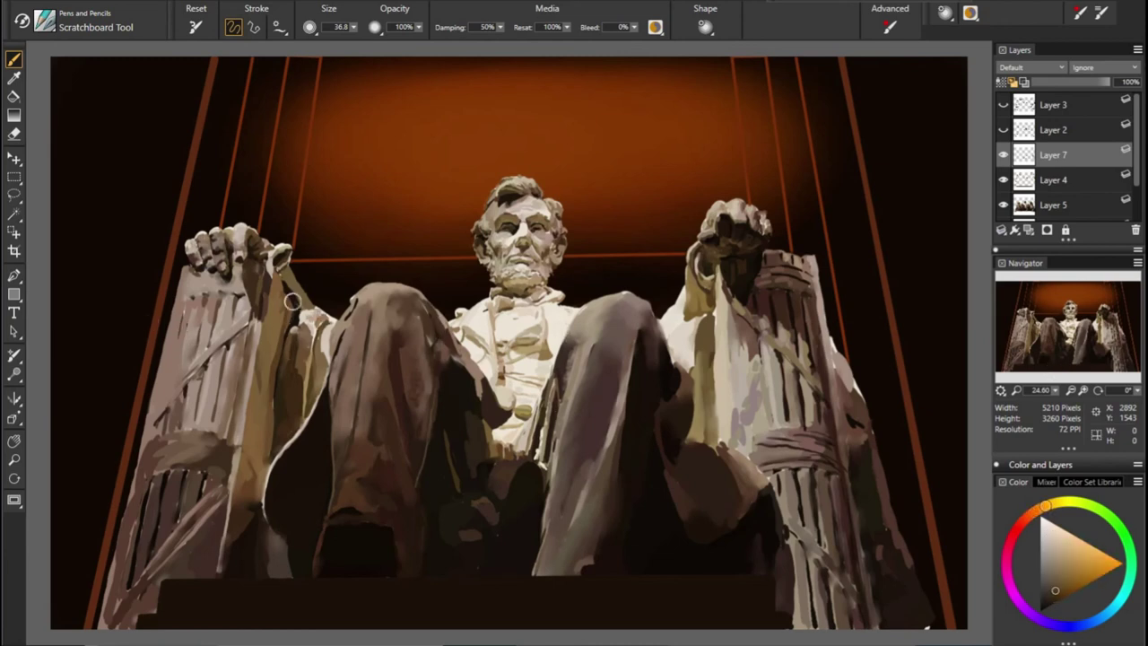
{"action": "left_click", "coordinate": [294, 306], "text": "alt"}
{"action": "left_click", "coordinate": [289, 337], "text": "alt"}
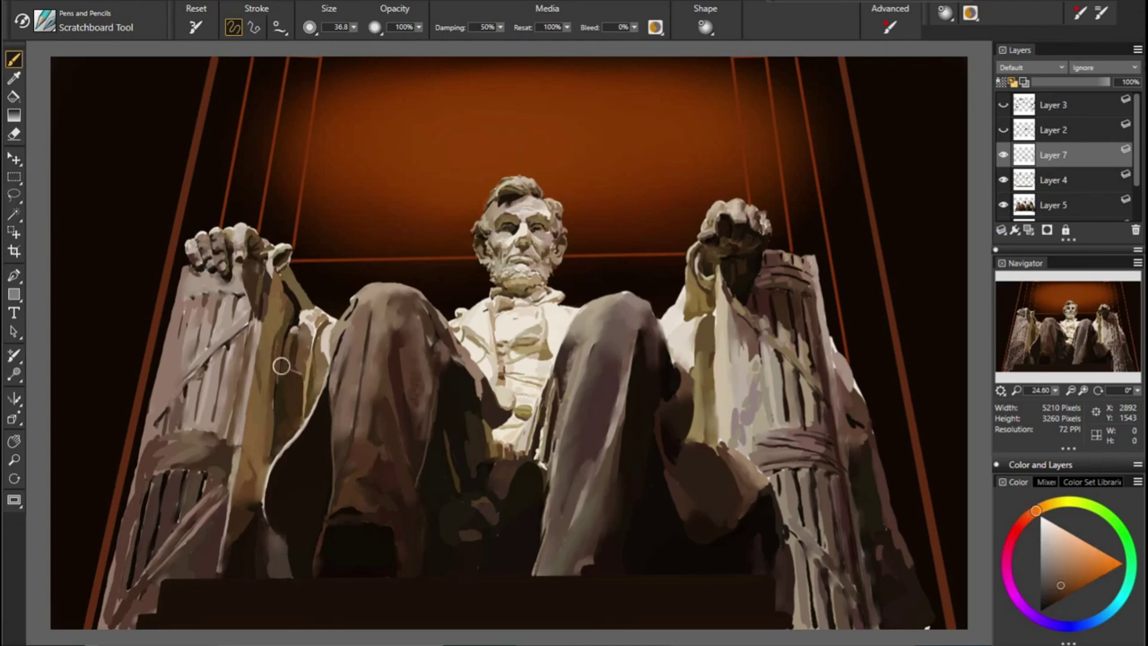
{"action": "left_click", "coordinate": [283, 367], "text": "alt"}
{"action": "left_click_drag", "start_coordinate": [274, 435], "coordinate": [285, 339]}
Add tan, reddish and orange-brown scratchy shading over the knees
{"action": "left_click", "coordinate": [296, 457], "text": "alt"}
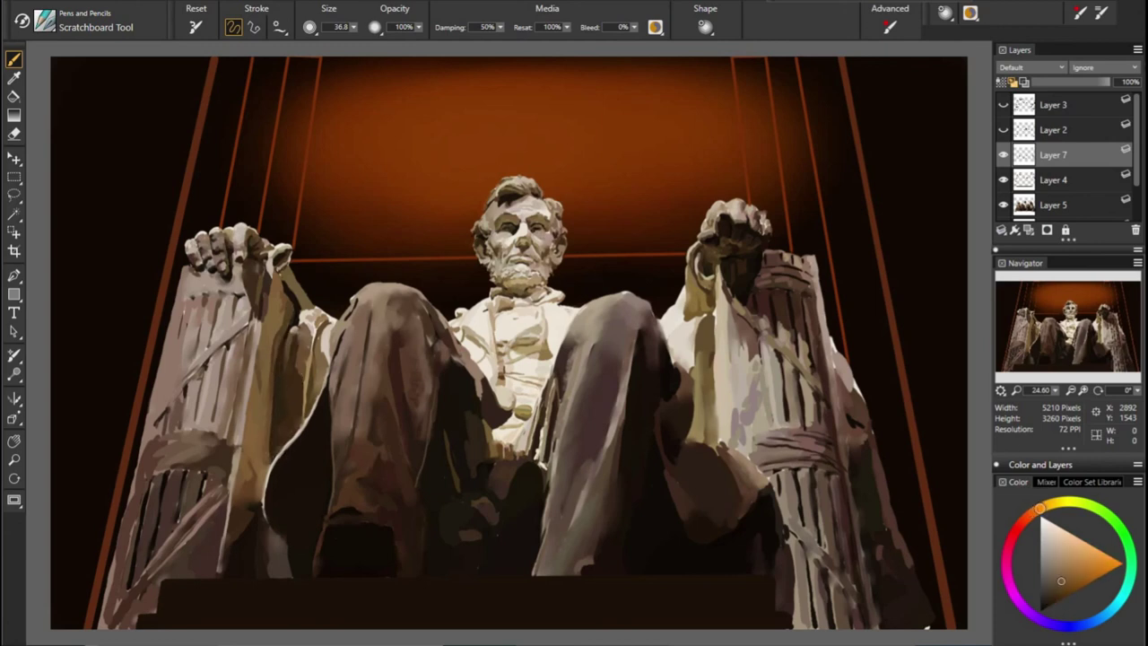
{"action": "left_click", "coordinate": [257, 377], "text": "alt"}
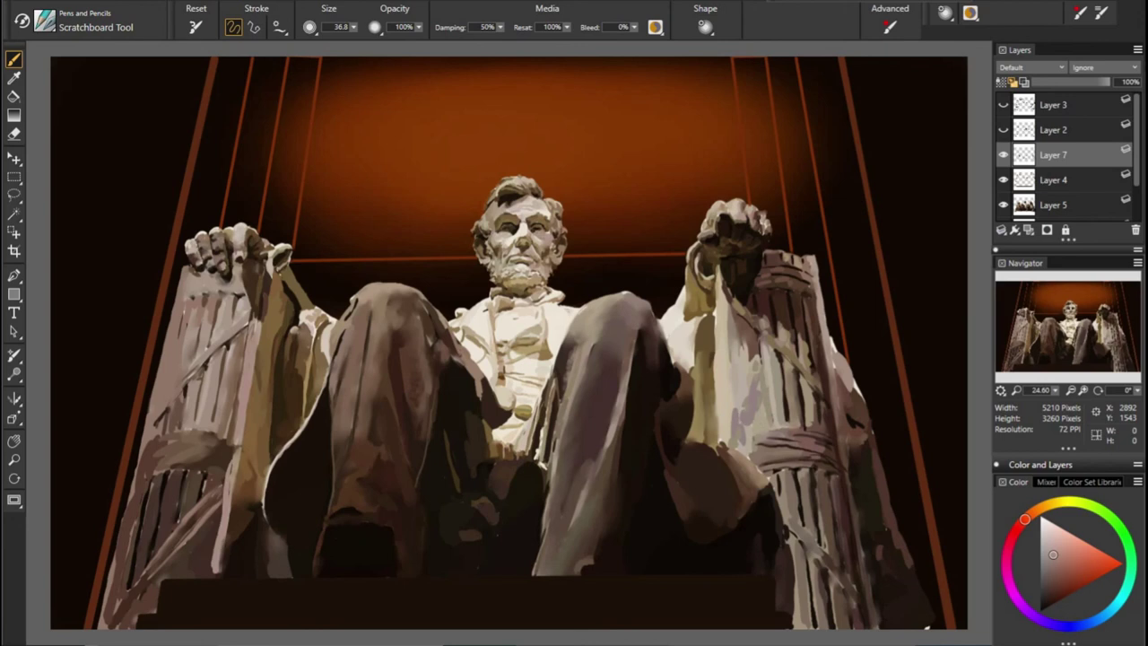
{"action": "left_click", "coordinate": [449, 321], "text": "alt"}
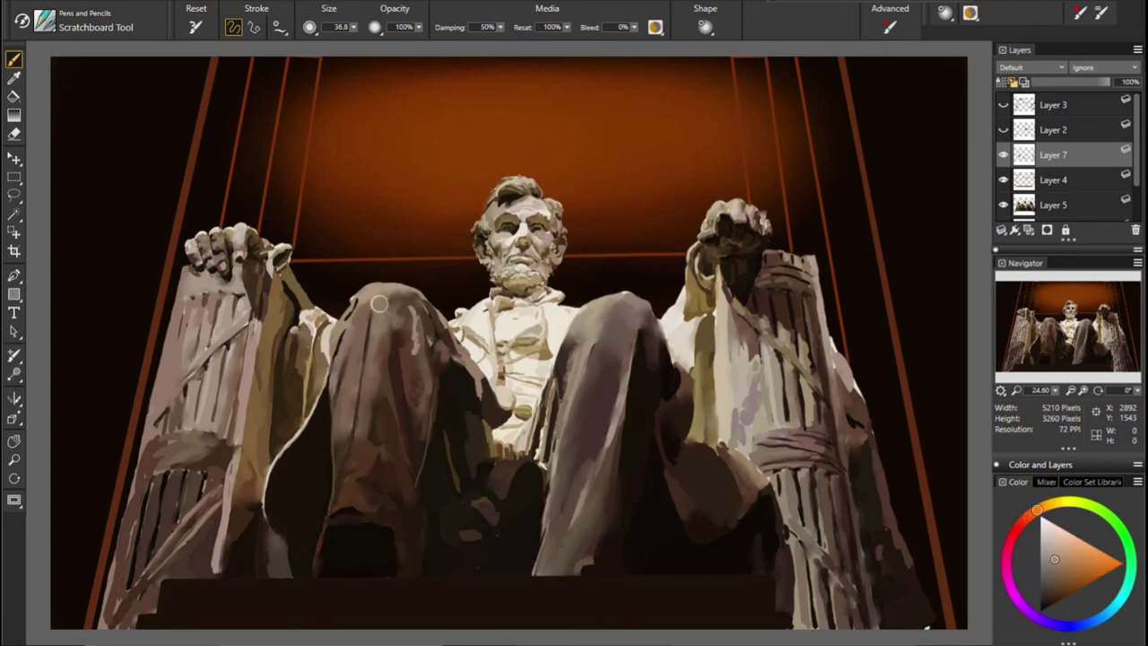
{"action": "left_click", "coordinate": [579, 354], "text": "alt"}
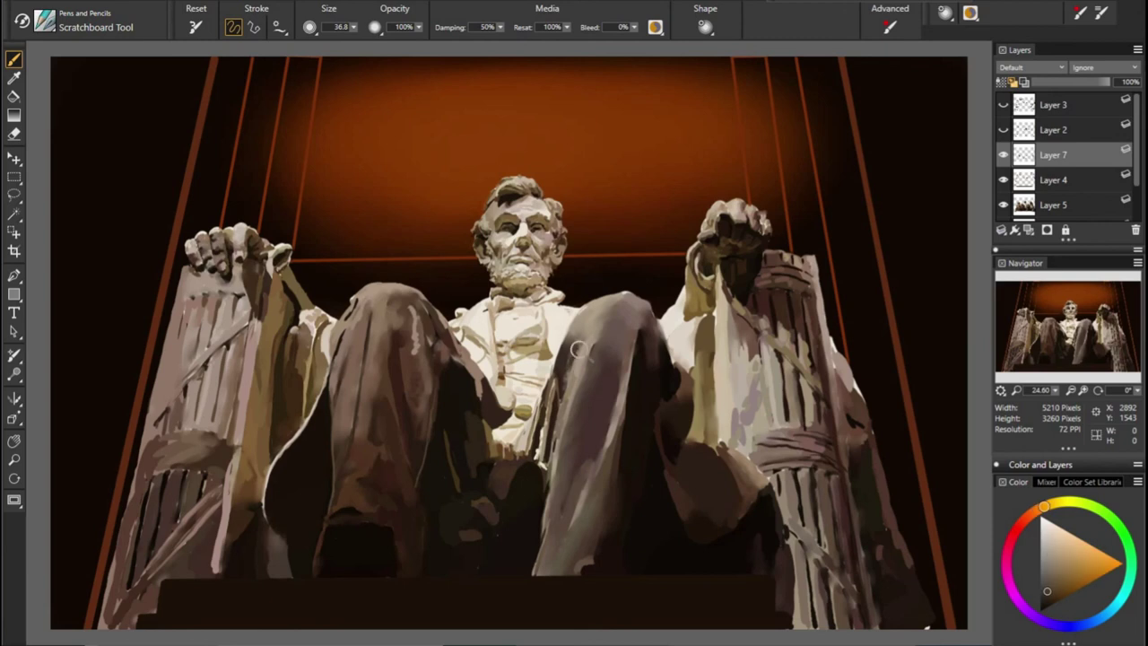
{"action": "left_click", "coordinate": [427, 331], "text": "alt"}
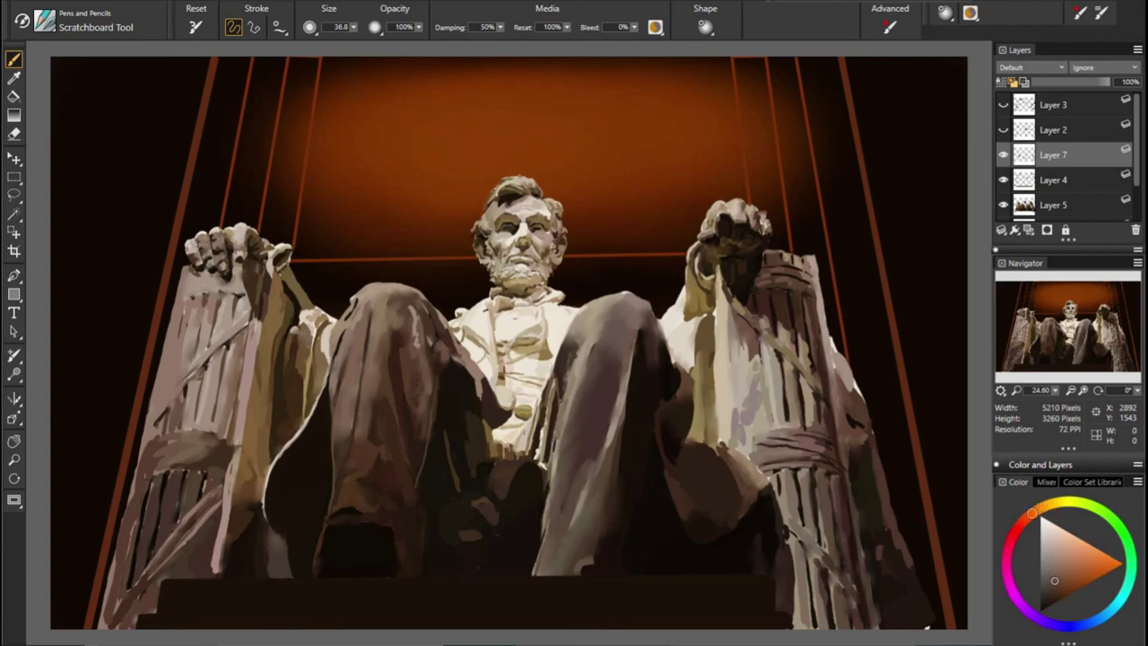
{"action": "key", "text": "slash"}
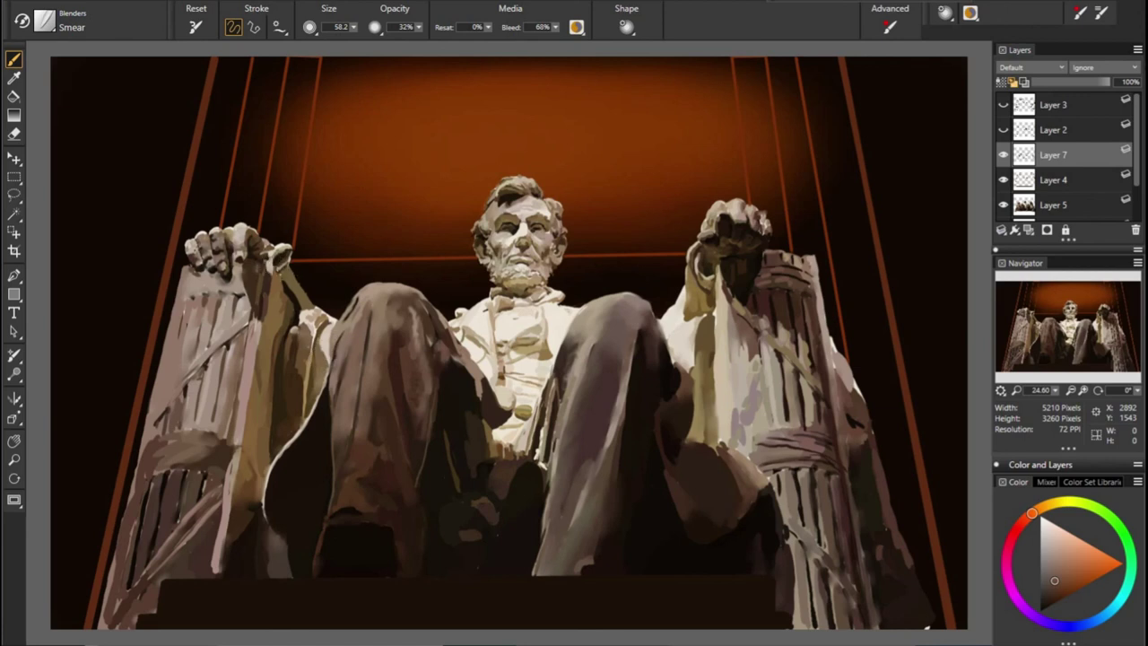
On Layer 5, enlarge the Smear blender to about 78.5 to soften the statue's strokes
{"action": "left_click", "coordinate": [1067, 206]}
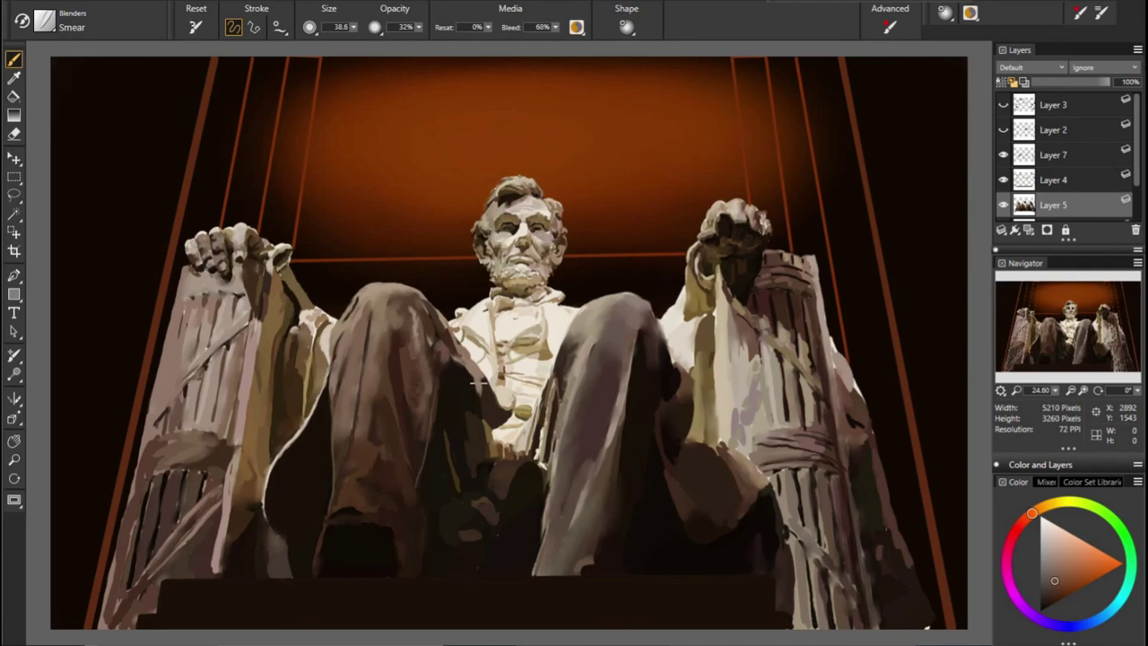
{"action": "key", "text": "bracketright"}
{"action": "key", "text": "bracketright"}
{"action": "key", "text": "bracketright"}
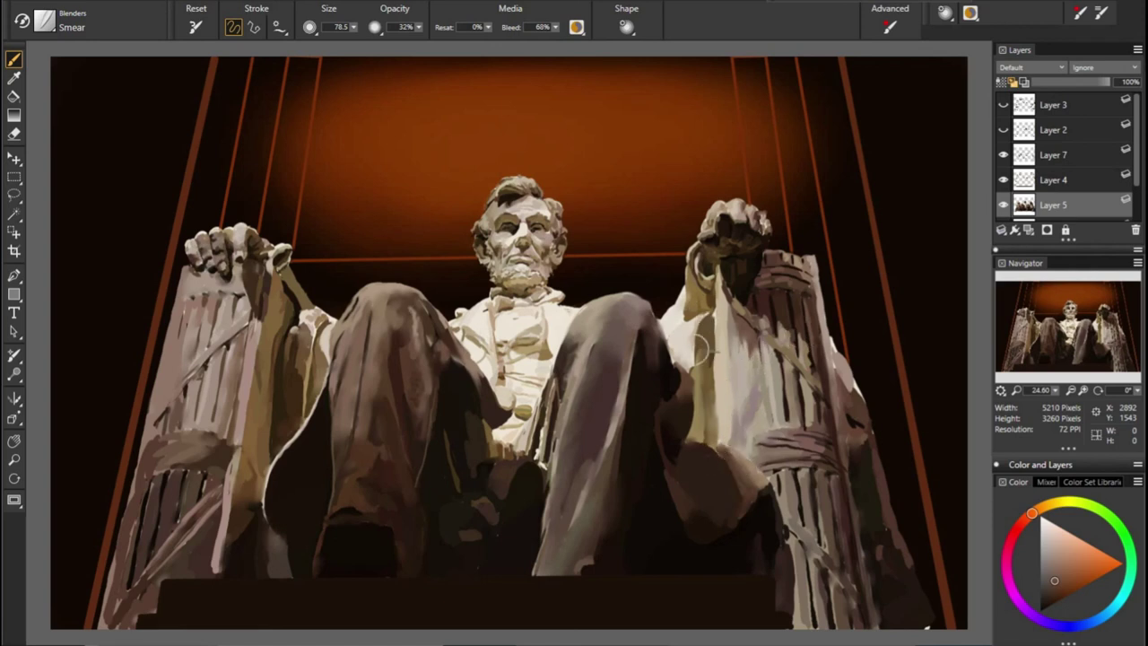
Switch to the Scratchboard Tool on Layer 7 and sample knee and chair browns and beiges
{"action": "left_click", "coordinate": [1041, 156]}
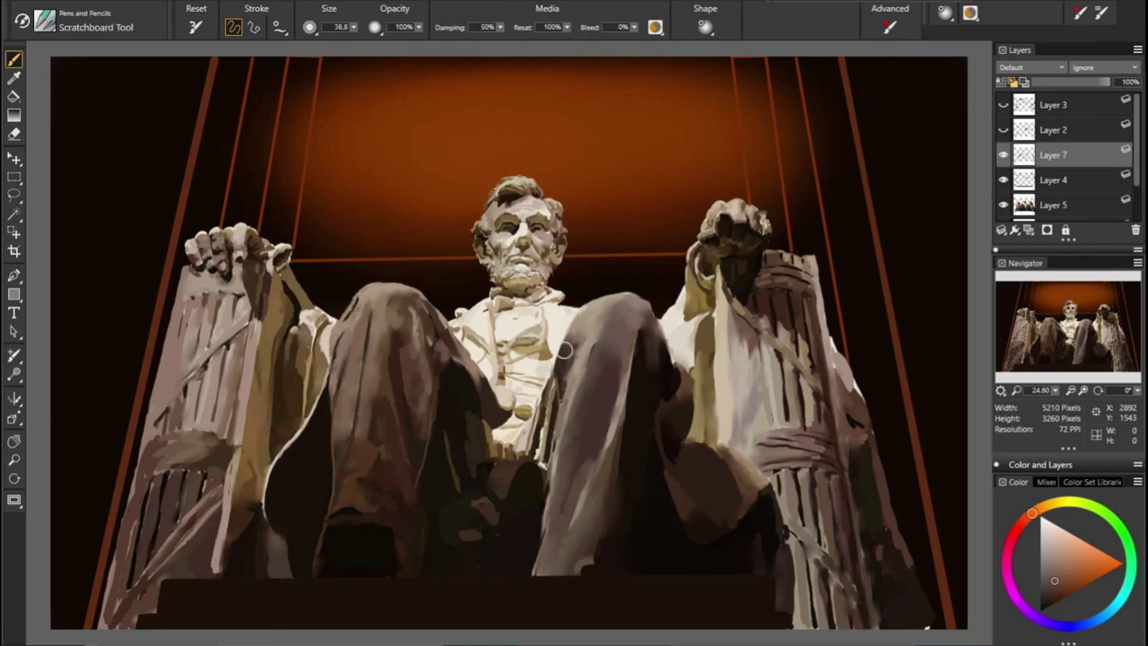
{"action": "left_click", "coordinate": [727, 334], "text": "alt"}
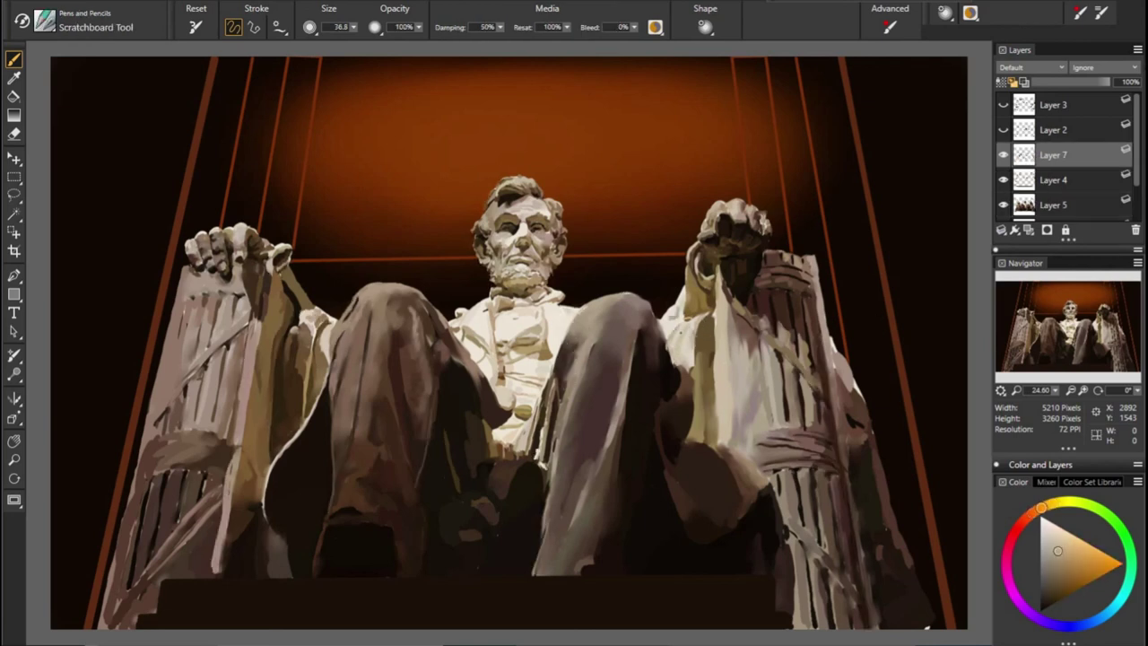
{"action": "left_click", "coordinate": [642, 363], "text": "alt"}
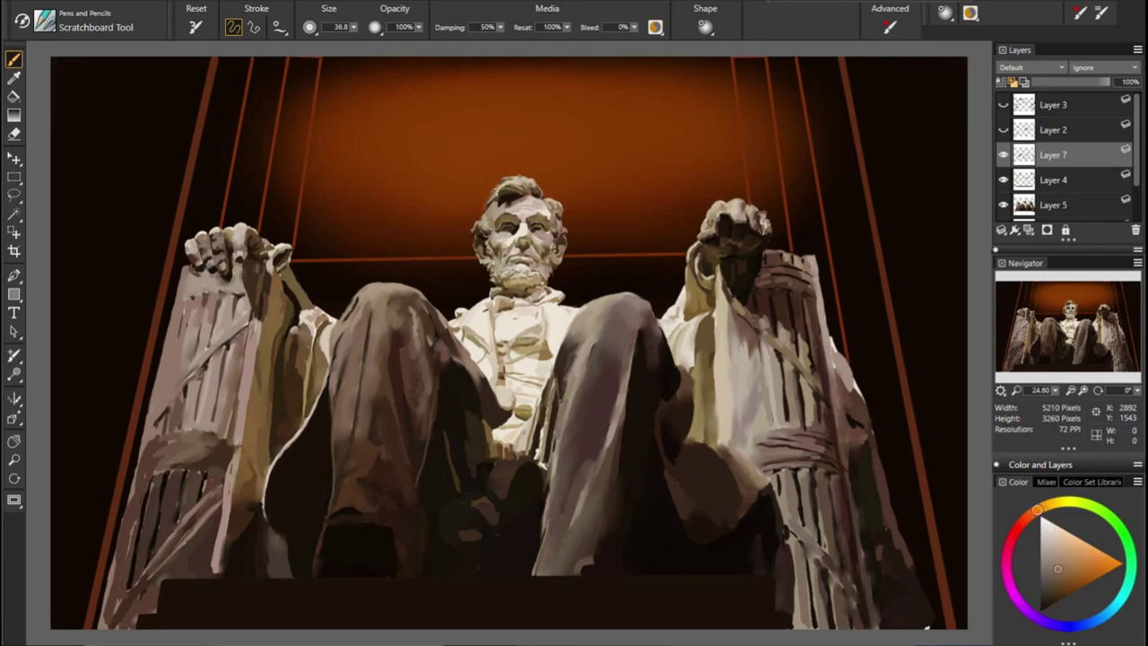
{"action": "left_click", "coordinate": [600, 305], "text": "alt"}
{"action": "left_click", "coordinate": [579, 331], "text": "alt"}
{"action": "left_click", "coordinate": [668, 296], "text": "alt"}
{"action": "left_click", "coordinate": [433, 303], "text": "alt"}
{"action": "left_click", "coordinate": [384, 355], "text": "alt"}
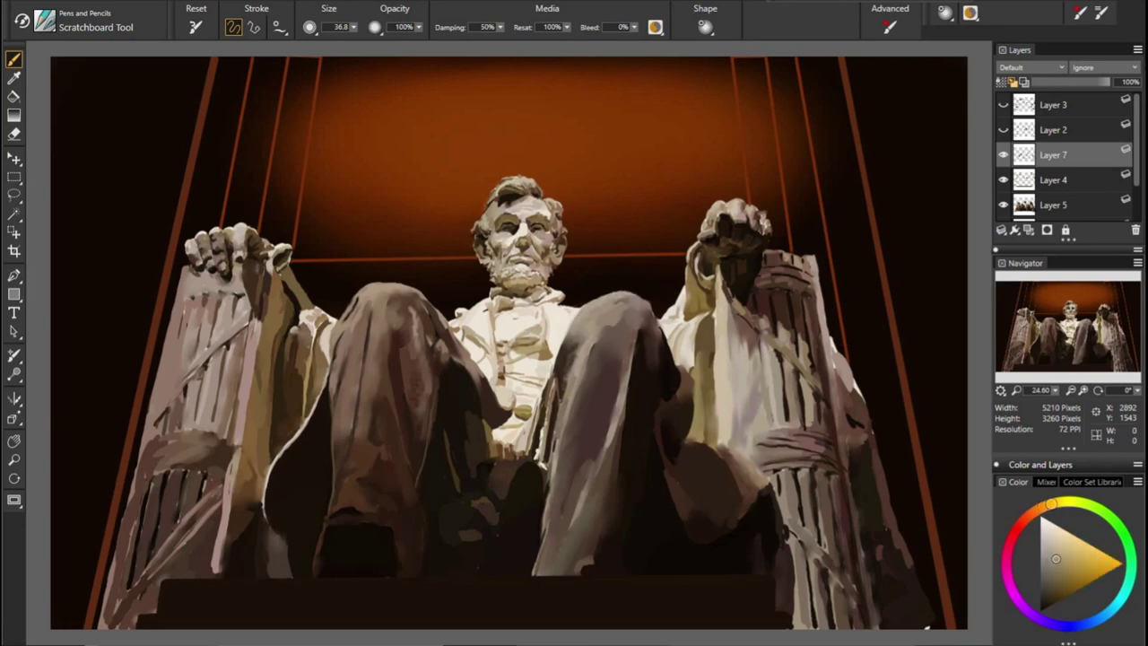
{"action": "left_click", "coordinate": [588, 339], "text": "alt"}
{"action": "left_click", "coordinate": [816, 401], "text": "alt"}
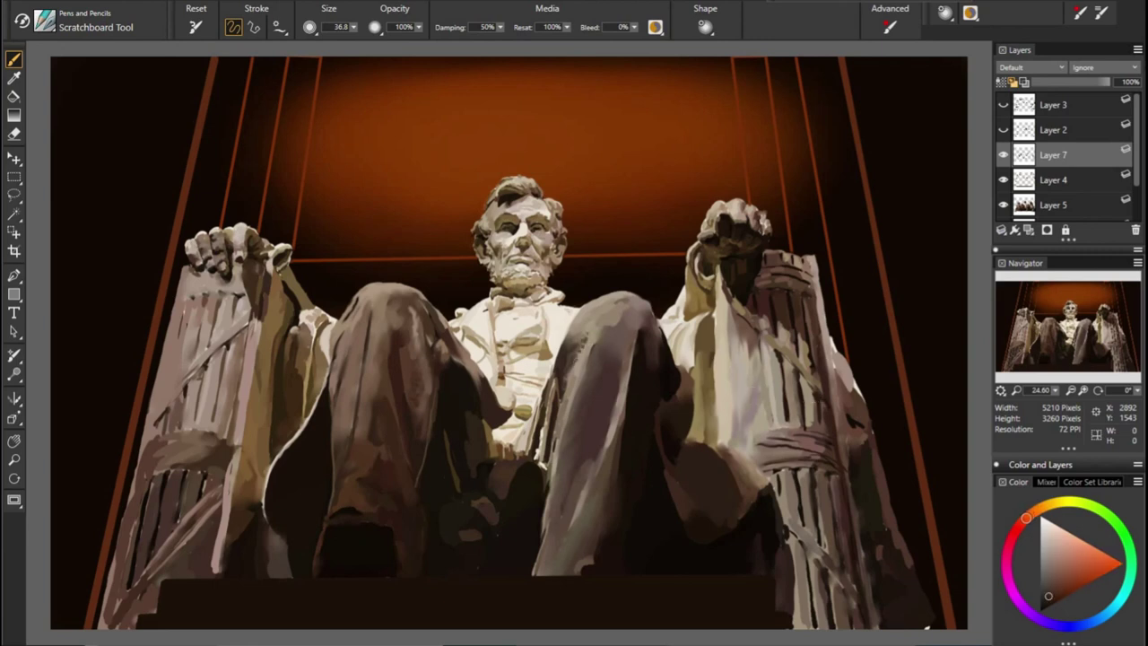
Paint light curved strokes and highlights on the left chair in warm oranges
{"action": "left_click", "coordinate": [207, 448], "text": "alt"}
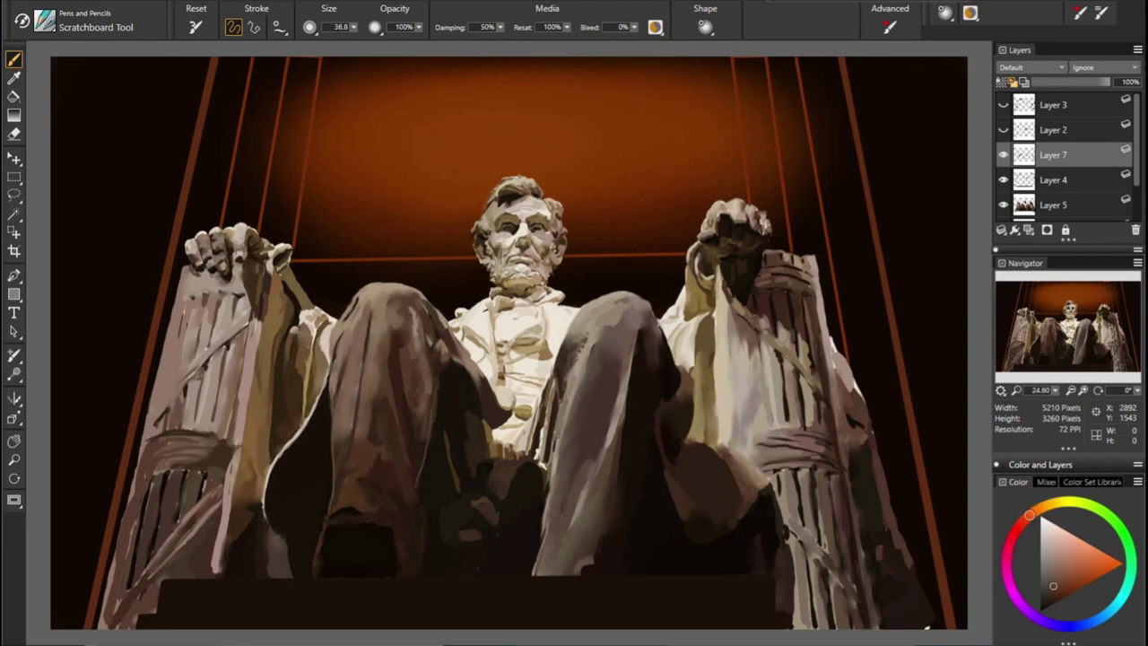
{"action": "left_click_drag", "start_coordinate": [189, 441], "coordinate": [142, 451]}
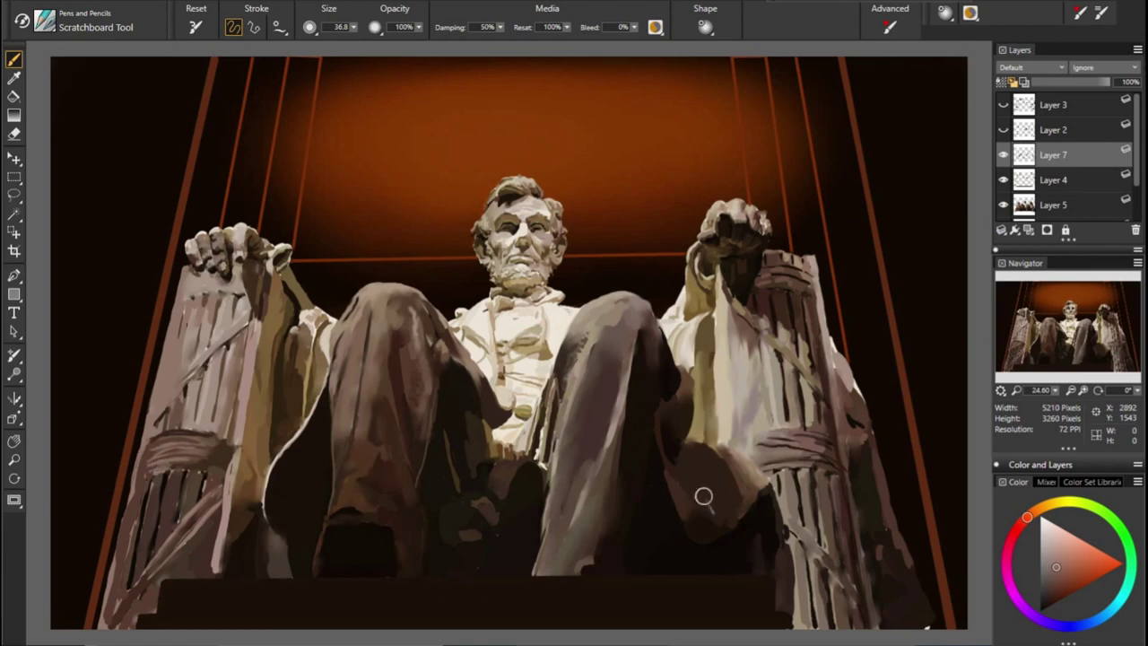
{"action": "left_click", "coordinate": [1054, 557]}
{"action": "left_click_drag", "start_coordinate": [182, 323], "coordinate": [162, 385]}
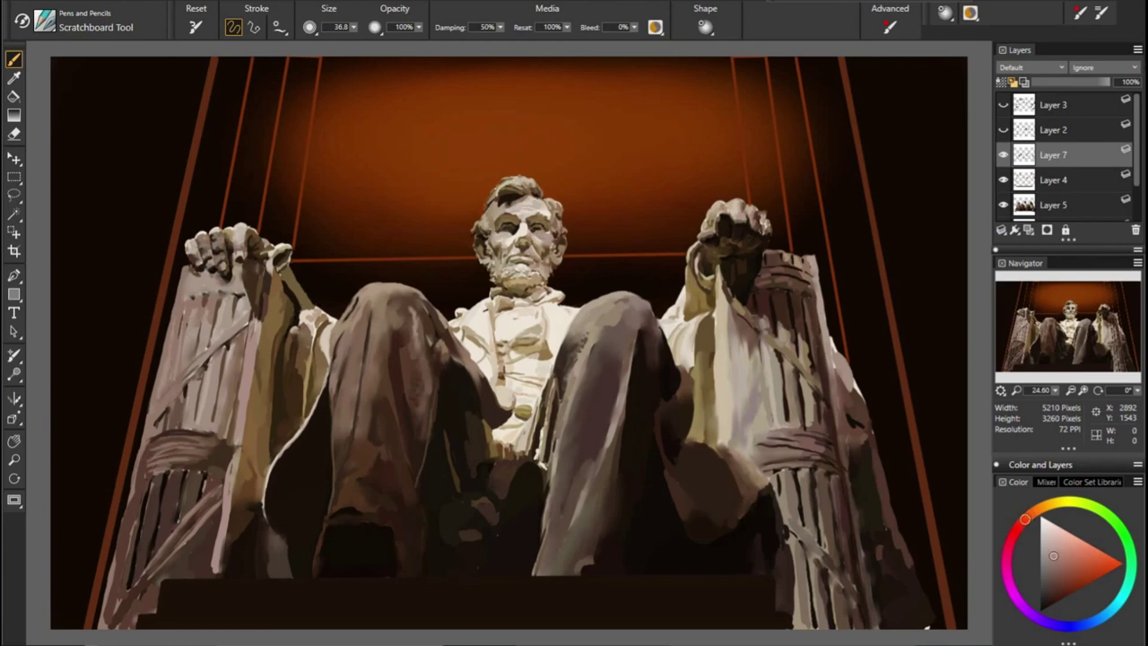
{"action": "left_click", "coordinate": [1036, 511]}
{"action": "left_click", "coordinate": [241, 306], "text": "alt"}
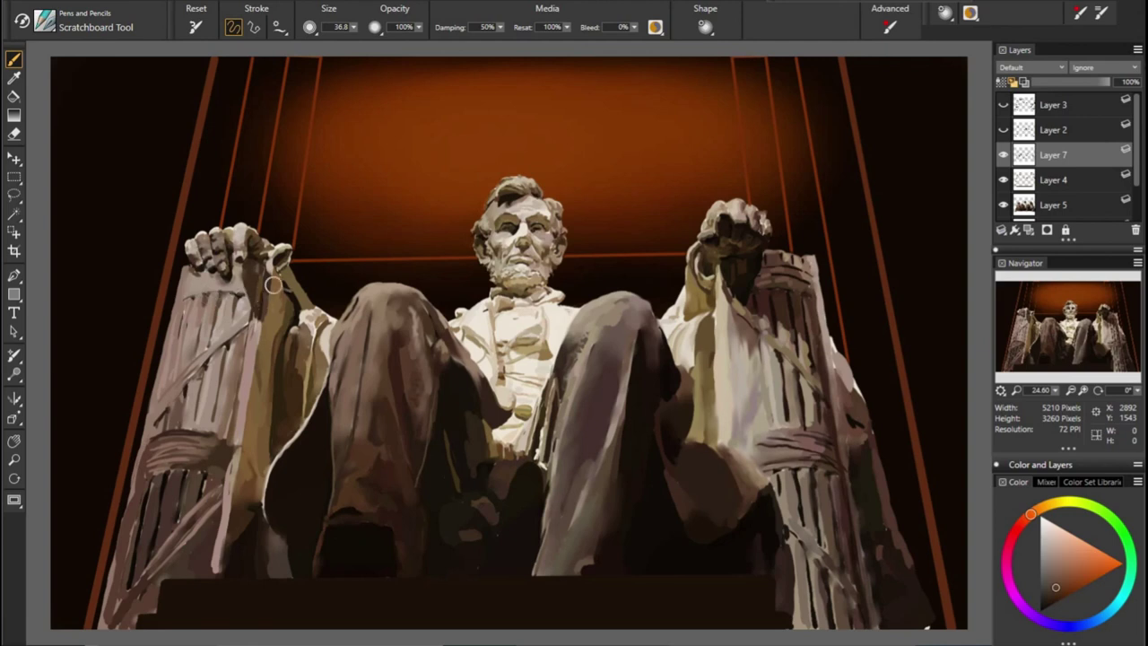
{"action": "left_click", "coordinate": [260, 301], "text": "alt"}
{"action": "left_click", "coordinate": [231, 272], "text": "alt"}
Add light beige and dark red-brown detail strokes on the right chair and knees
{"action": "left_click", "coordinate": [664, 312], "text": "alt"}
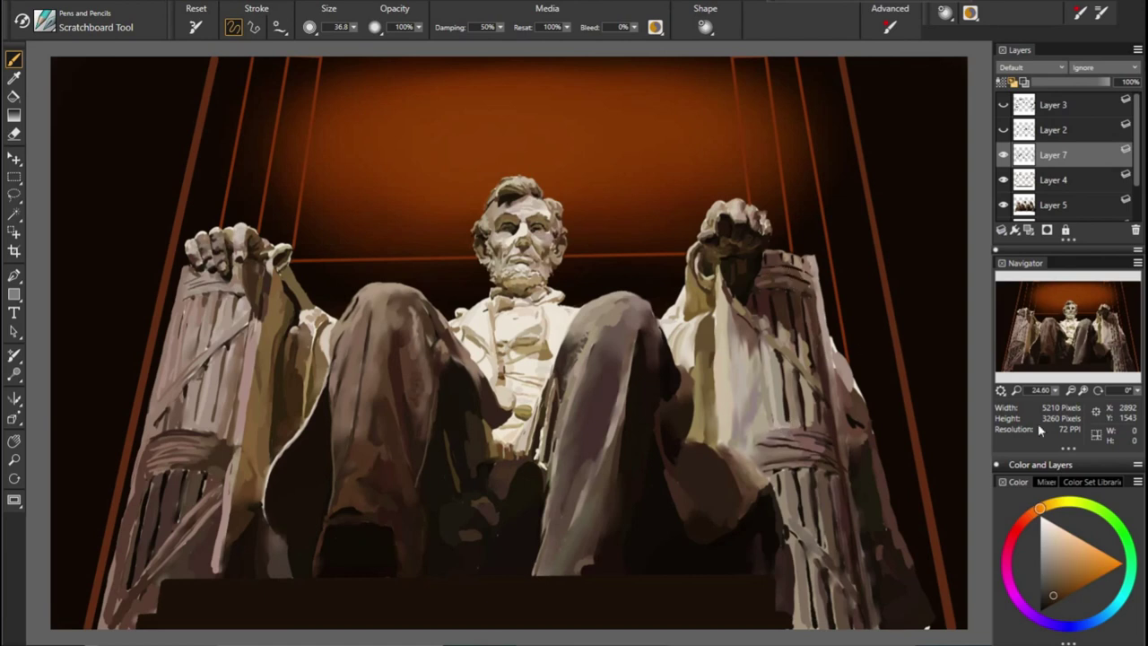
{"action": "left_click", "coordinate": [729, 353], "text": "alt"}
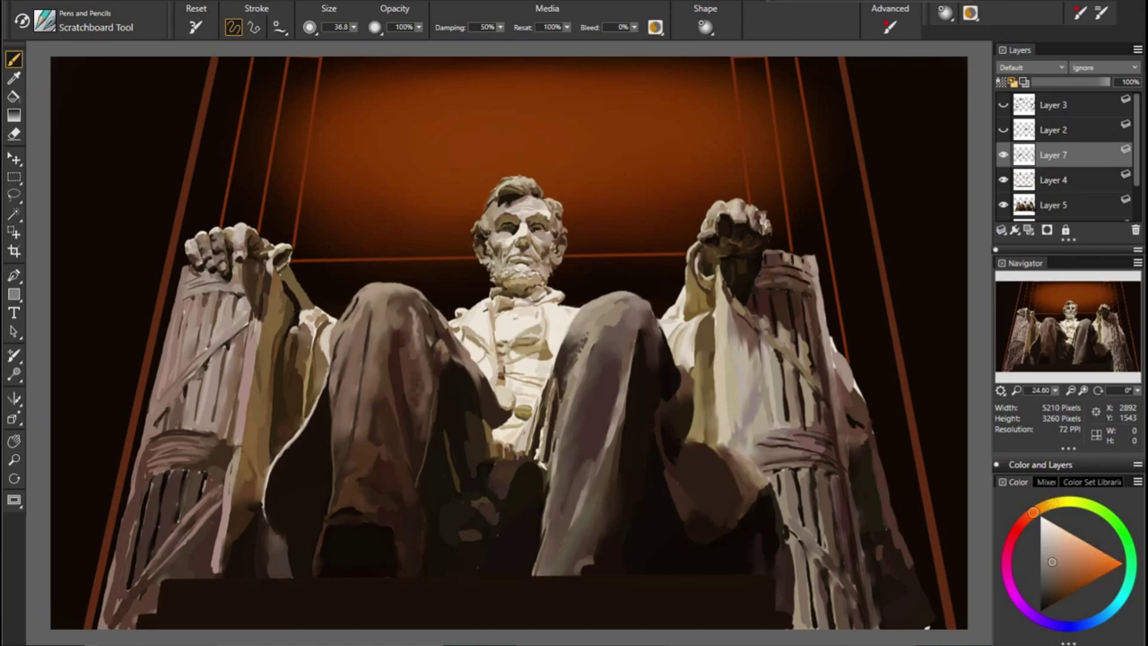
{"action": "left_click", "coordinate": [815, 324], "text": "alt"}
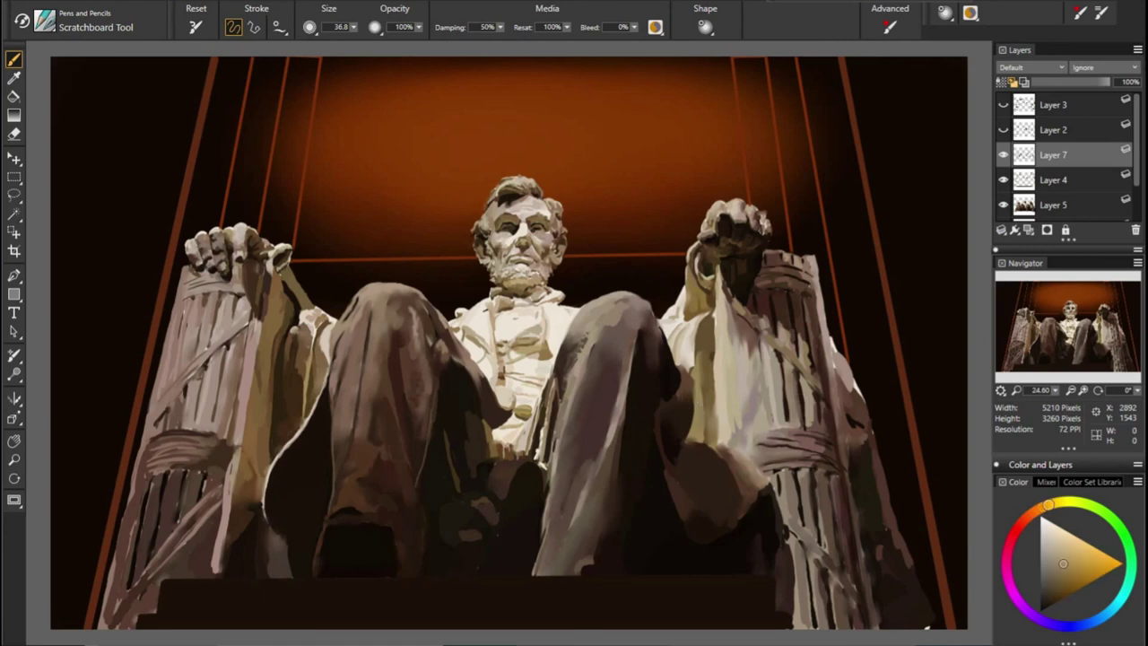
{"action": "left_click", "coordinate": [678, 381], "text": "alt"}
{"action": "left_click", "coordinate": [561, 362], "text": "alt"}
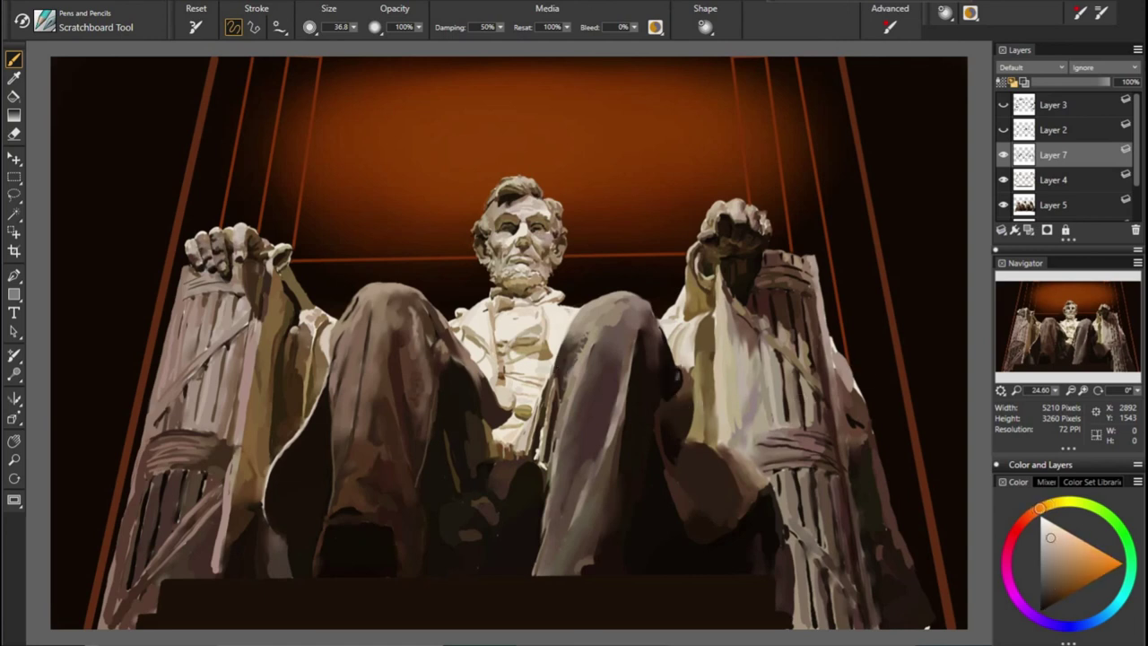
{"action": "left_click", "coordinate": [684, 379], "text": "alt"}
{"action": "left_click", "coordinate": [696, 394], "text": "alt"}
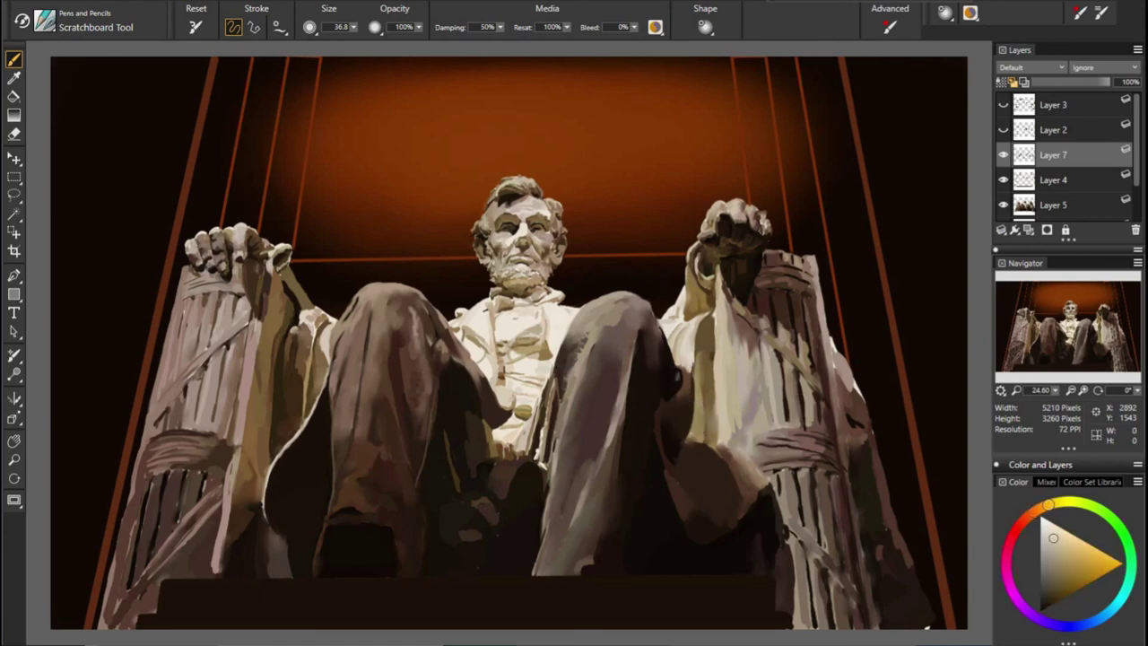
{"action": "left_click", "coordinate": [363, 507], "text": "alt"}
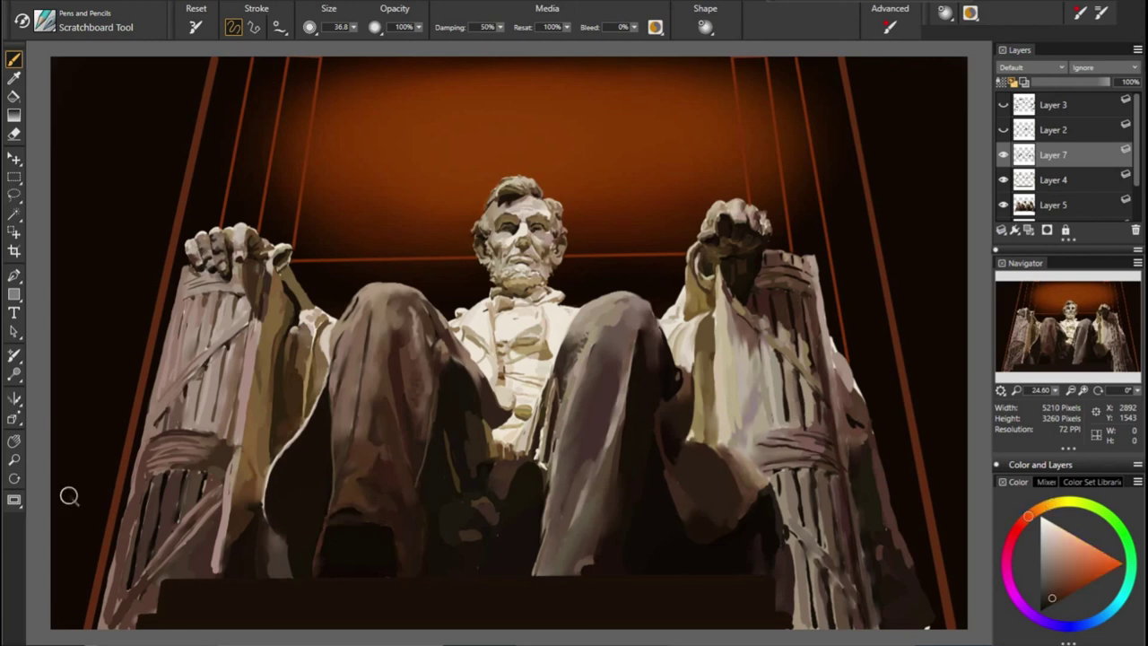
Deepen shadows on the lower robe and feet with dark browns and warm yellow-orange tones
{"action": "left_click", "coordinate": [348, 534], "text": "alt"}
{"action": "left_click", "coordinate": [414, 579], "text": "alt"}
{"action": "left_click", "coordinate": [339, 530], "text": "alt"}
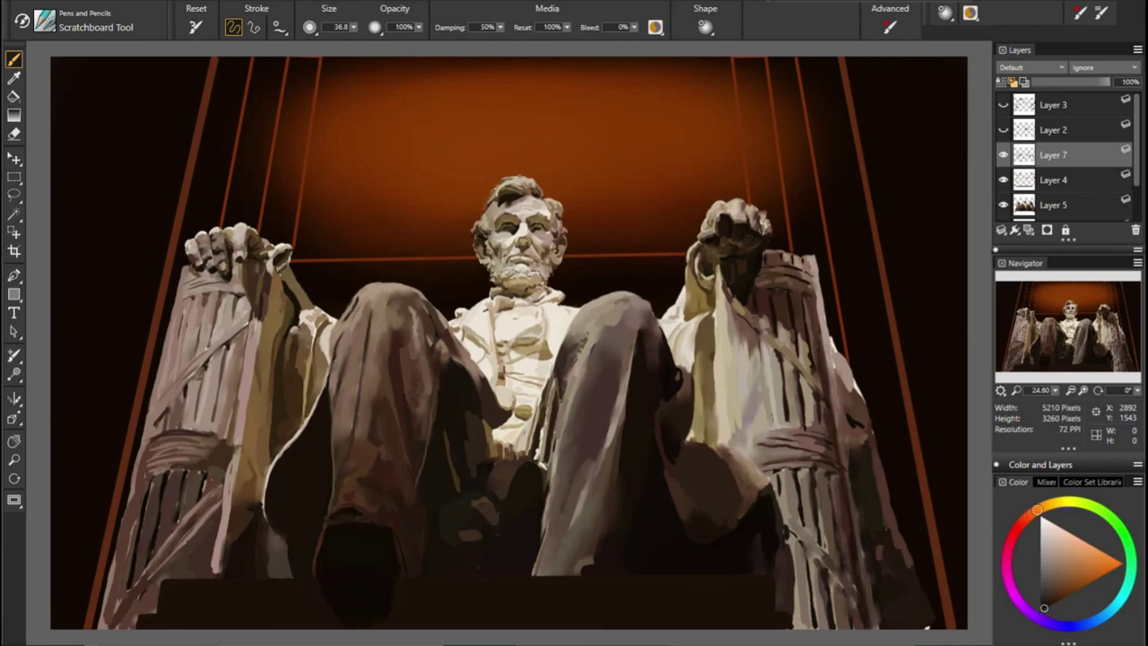
{"action": "left_click", "coordinate": [411, 541], "text": "alt"}
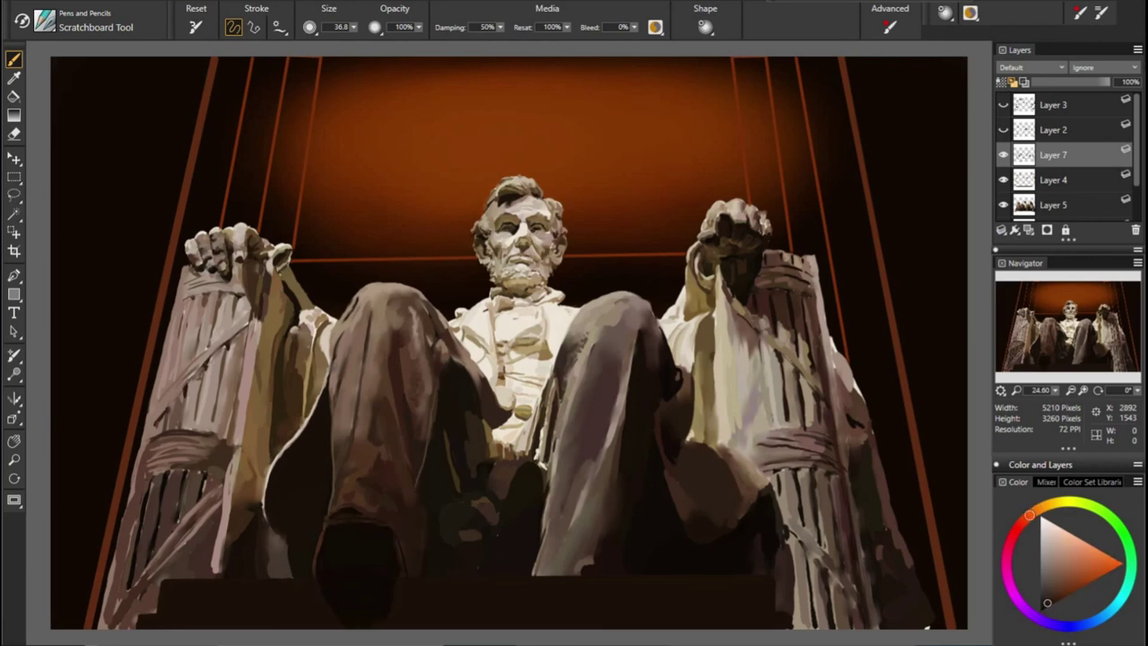
{"action": "left_click", "coordinate": [766, 570], "text": "alt"}
{"action": "left_click", "coordinate": [378, 516], "text": "alt"}
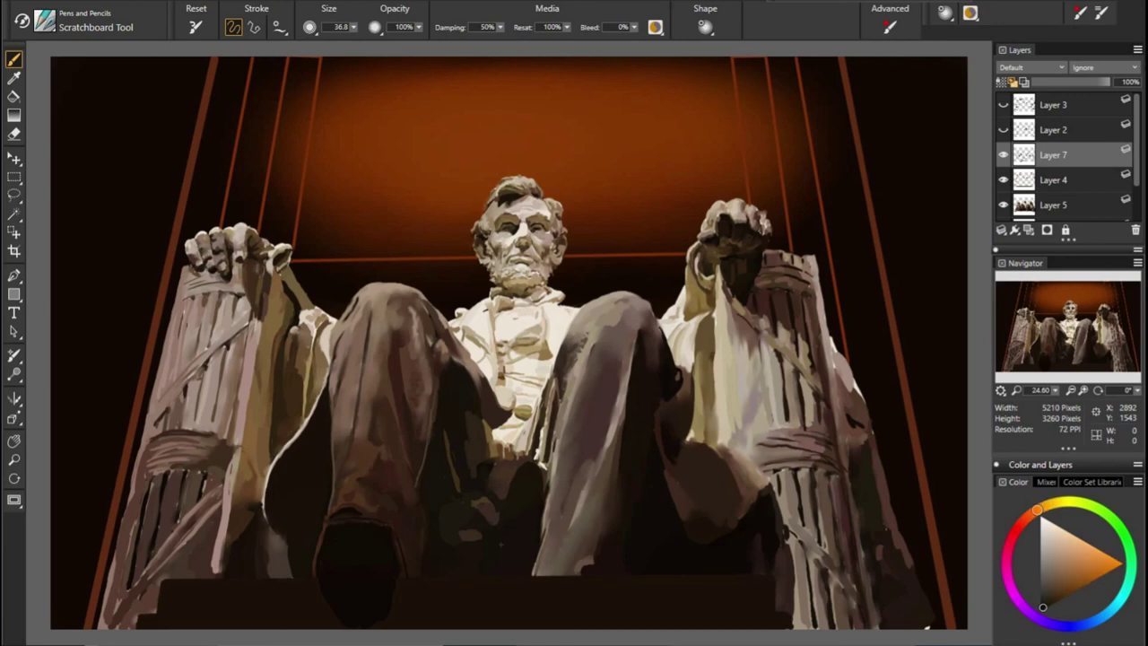
{"action": "left_click", "coordinate": [539, 490], "text": "alt"}
{"action": "left_click", "coordinate": [608, 553], "text": "alt"}
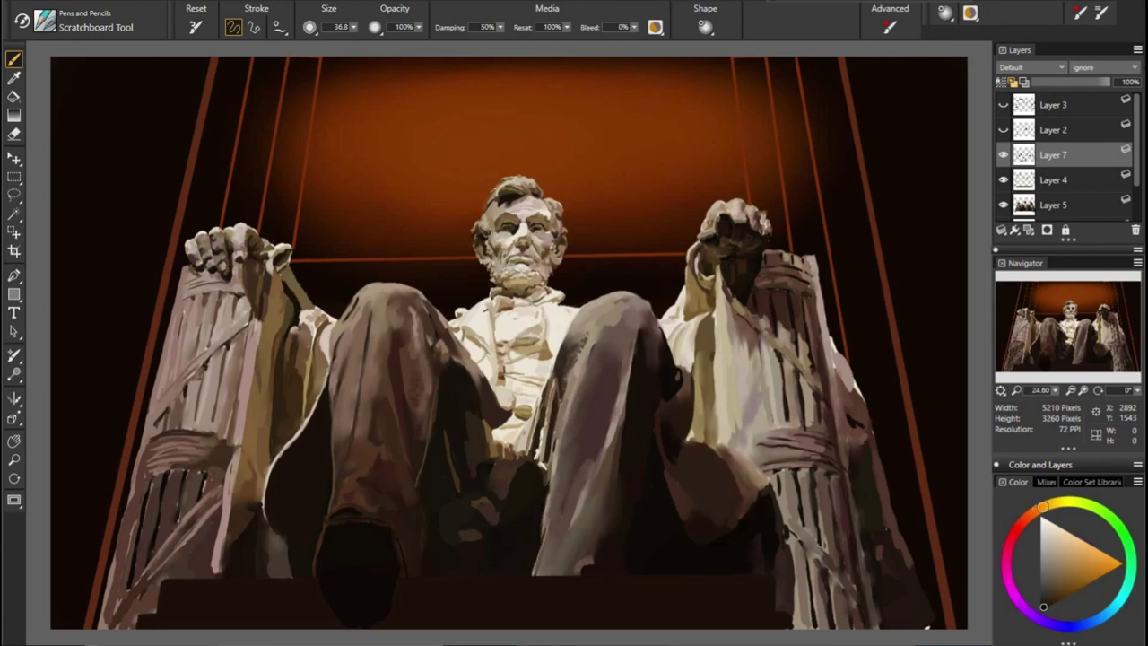
{"action": "left_click", "coordinate": [775, 606], "text": "alt"}
{"action": "left_click", "coordinate": [596, 567], "text": "alt"}
{"action": "scroll", "coordinate": [1044, 197], "scroll_direction": "down", "scroll_amount": 2}
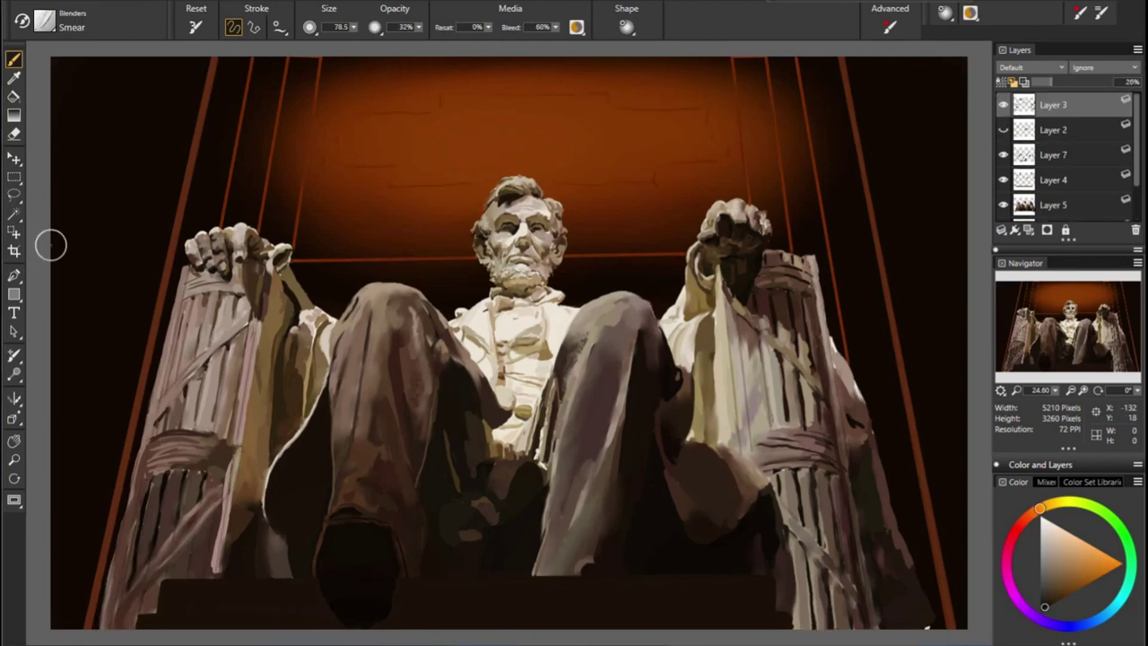
Add centred 'IN THIS TEMPLE' text above the statue and widen its letter spacing
{"action": "key", "text": "t"}
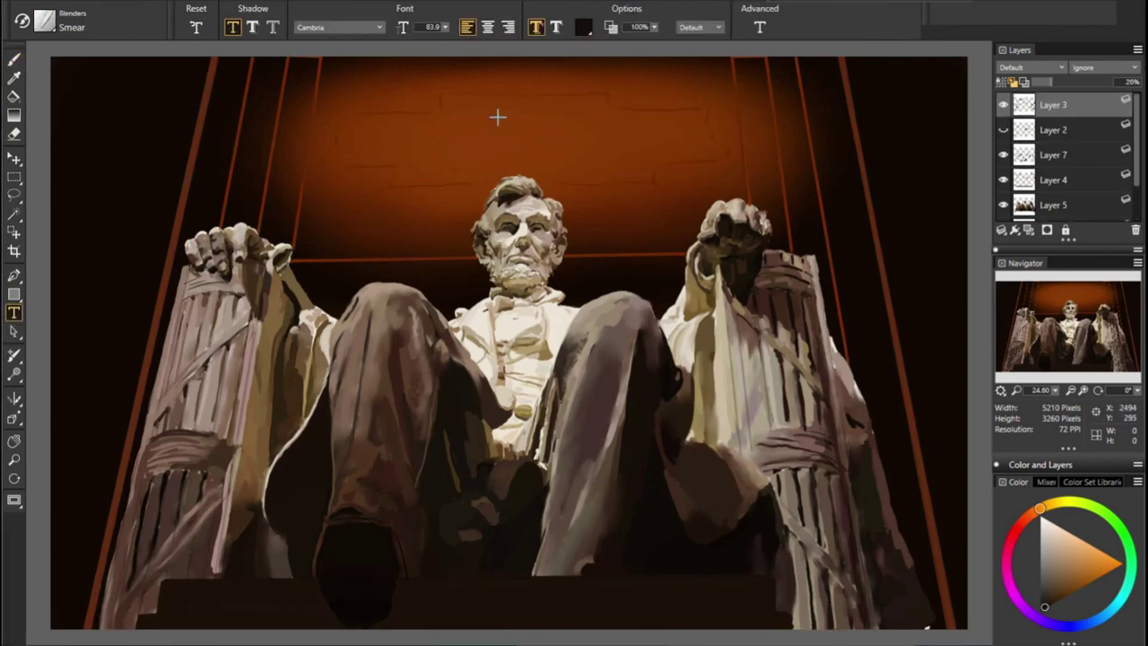
{"action": "left_click", "coordinate": [521, 106]}
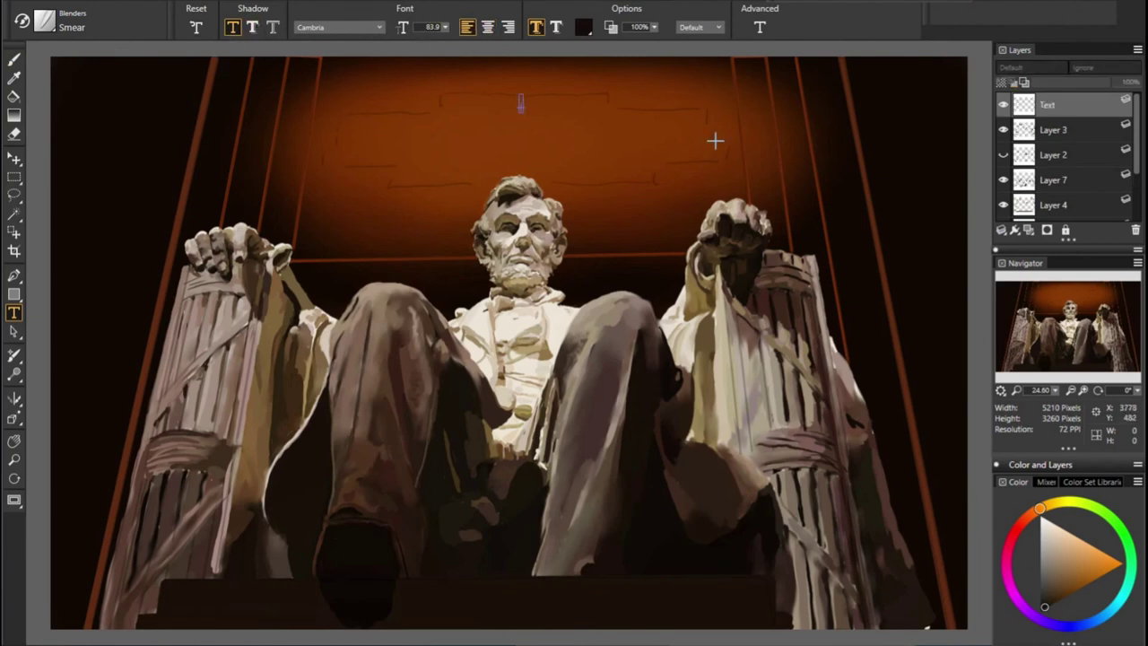
{"action": "type", "text": "IN THIS TEMPLE"}
{"action": "left_click", "coordinate": [488, 27]}
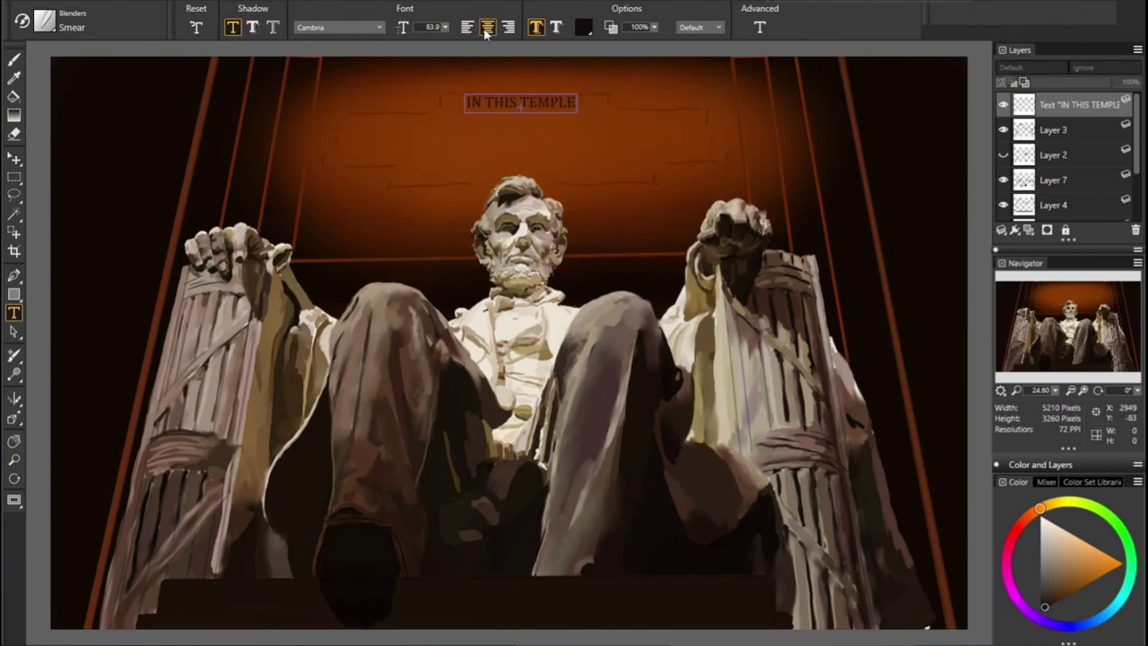
{"action": "left_click", "coordinate": [760, 27]}
{"action": "left_click_drag", "start_coordinate": [1062, 121], "coordinate": [1069, 126]}
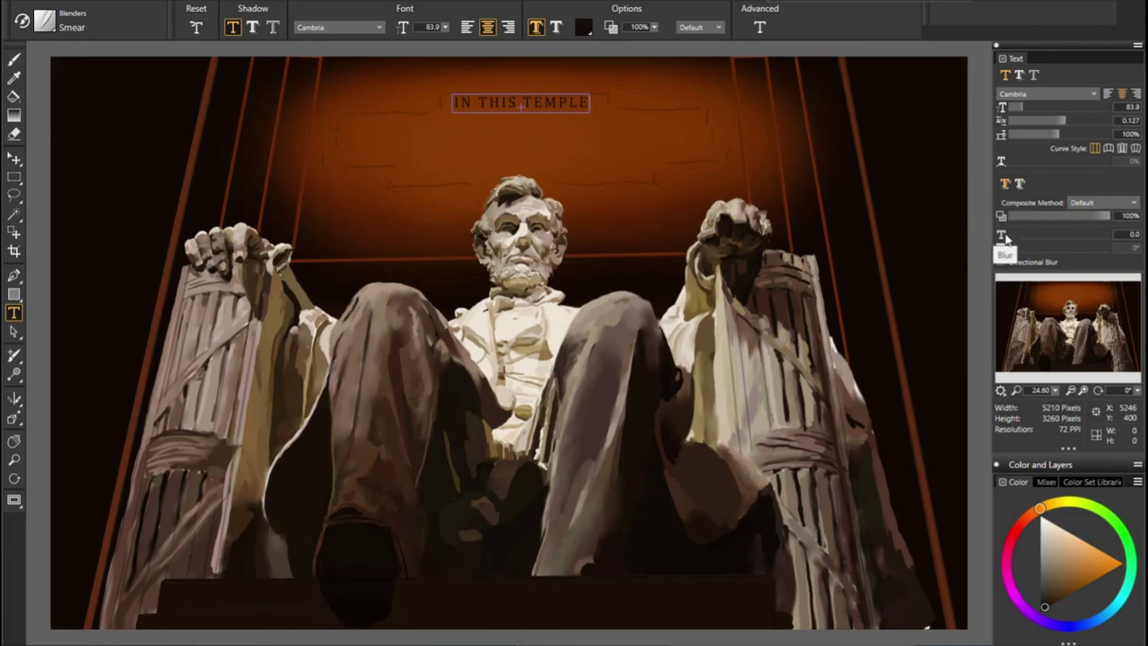
Add the remaining four inscription lines, ending 'IS ENSHRINED FOREVER', and widen tracking to about 0.197
{"action": "left_click", "coordinate": [685, 127]}
{"action": "type", "text": "IN THE HEARTS OF "}
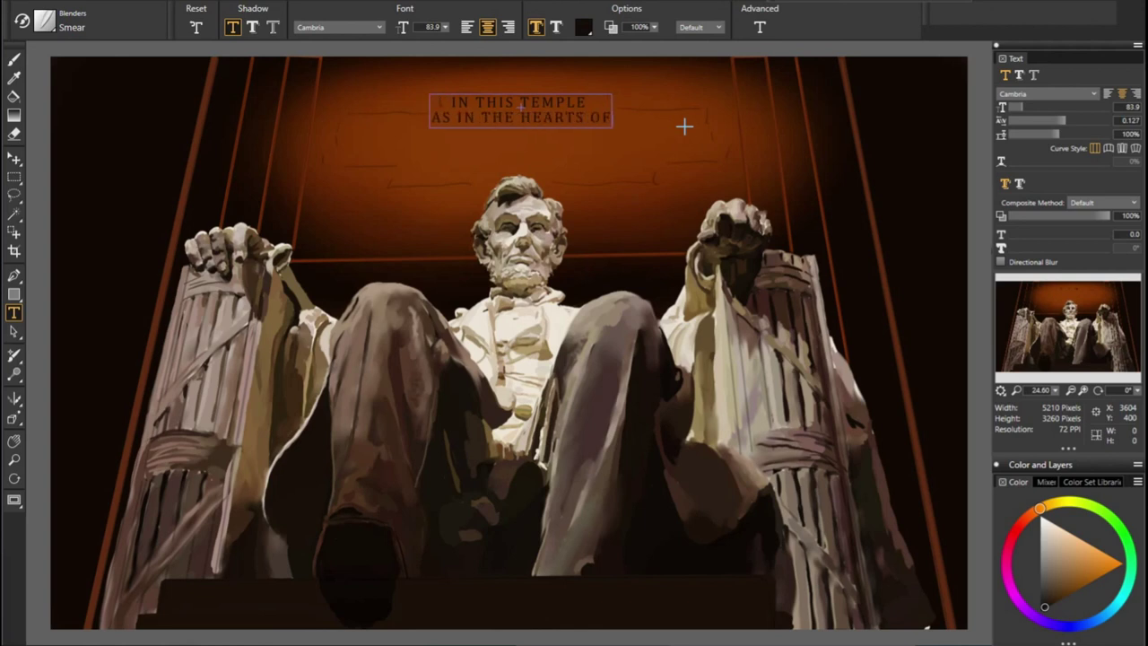
{"action": "type", "text": "THE PEOPLE"}
{"action": "key", "text": "Return"}
{"action": "type", "text": "FOR WHOM"}
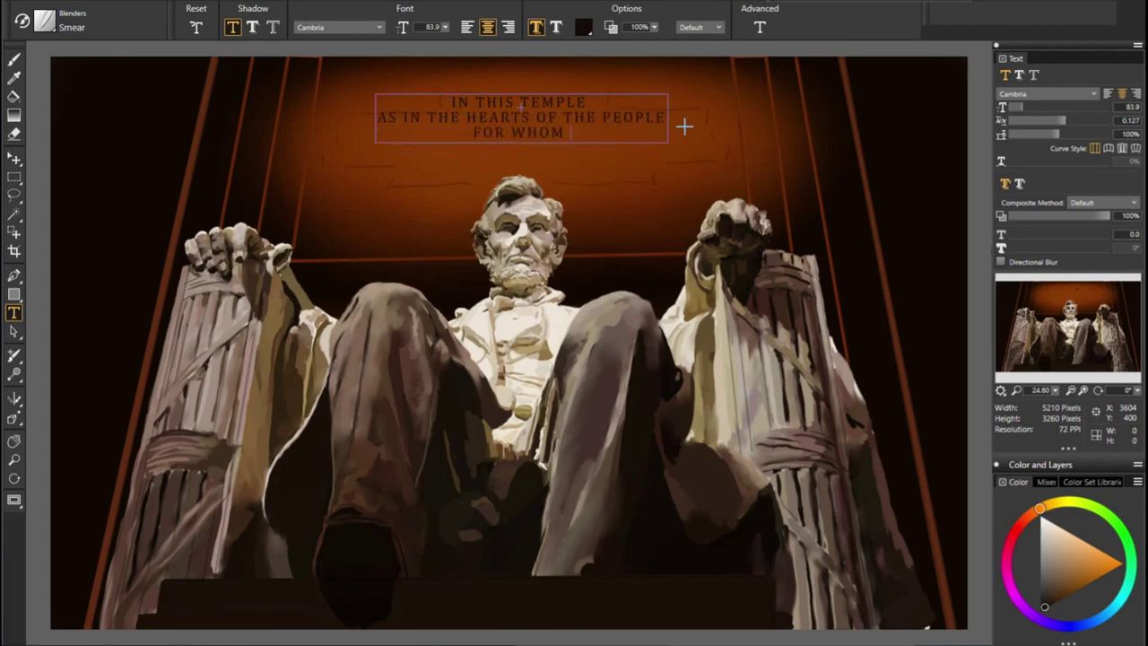
{"action": "type", "text": " HE SAVED THE UNION"}
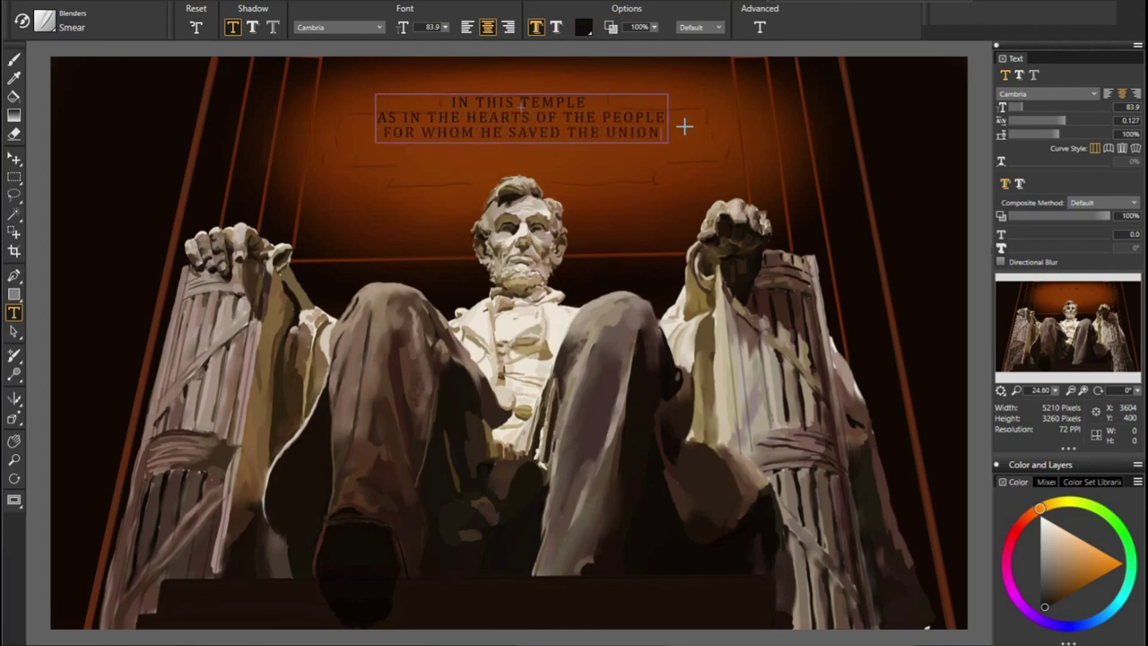
{"action": "key", "text": "Return"}
{"action": "type", "text": "THE MEMORY OF ABRAHAM LINCOL"}
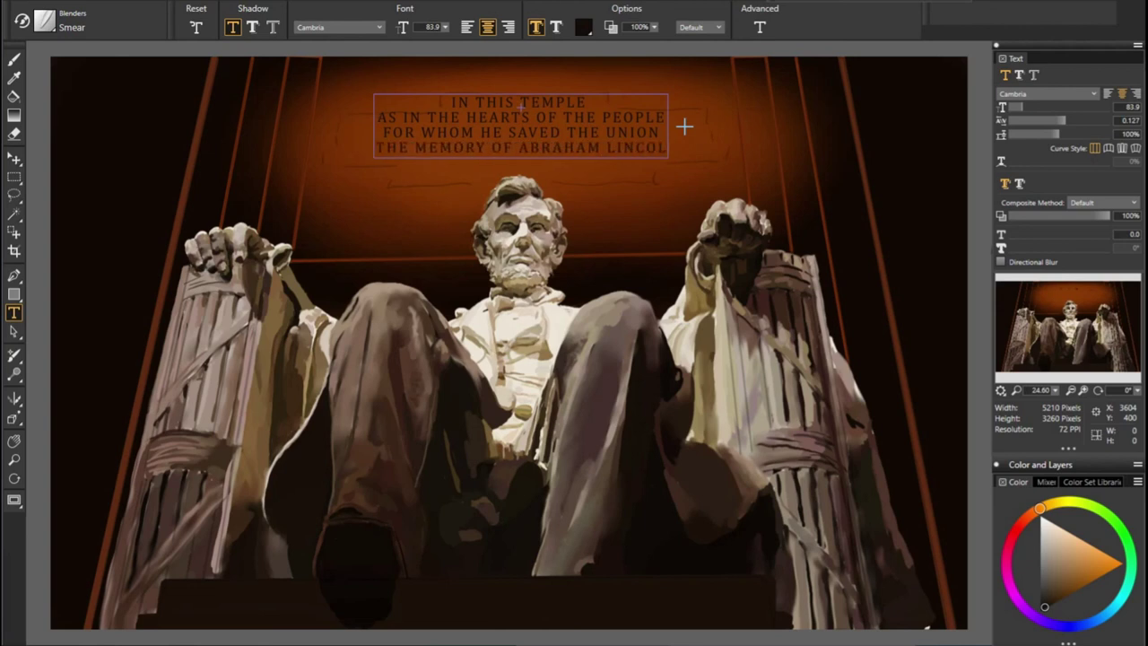
{"action": "type", "text": "N"}
{"action": "key", "text": "Return"}
{"action": "type", "text": "IS ENSHRINED FOREVER"}
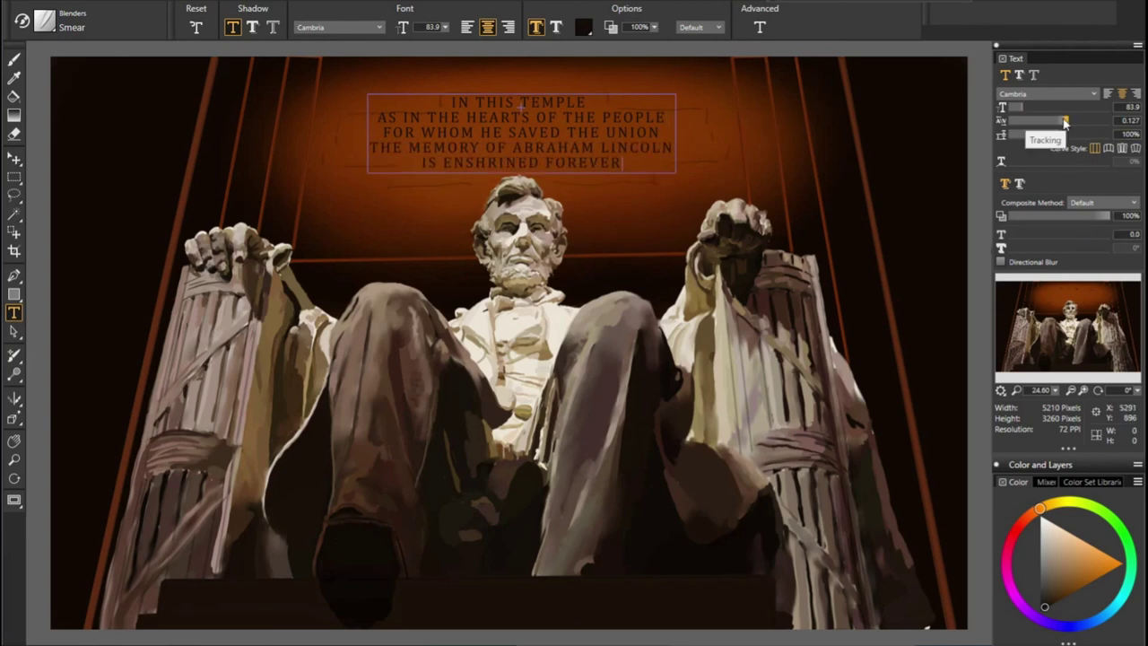
{"action": "left_click_drag", "start_coordinate": [1065, 123], "coordinate": [1029, 110]}
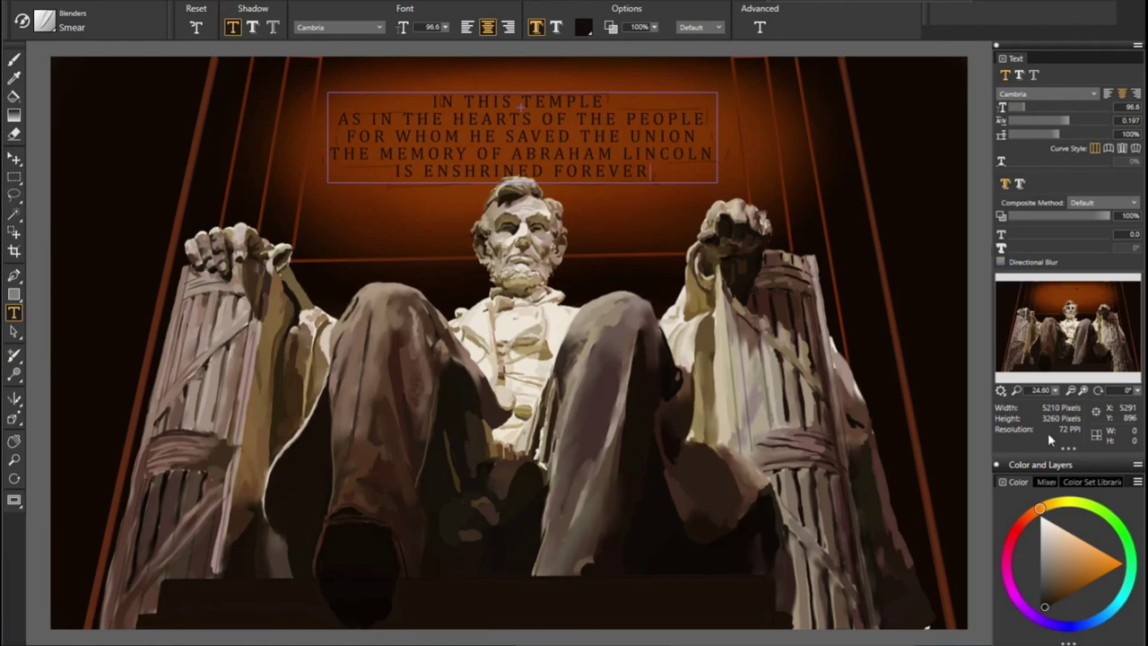
{"action": "key", "text": "ctrl+4"}
Convert the inscription to a default layer and taper its top edge in perspective
{"action": "right_click", "coordinate": [1063, 113]}
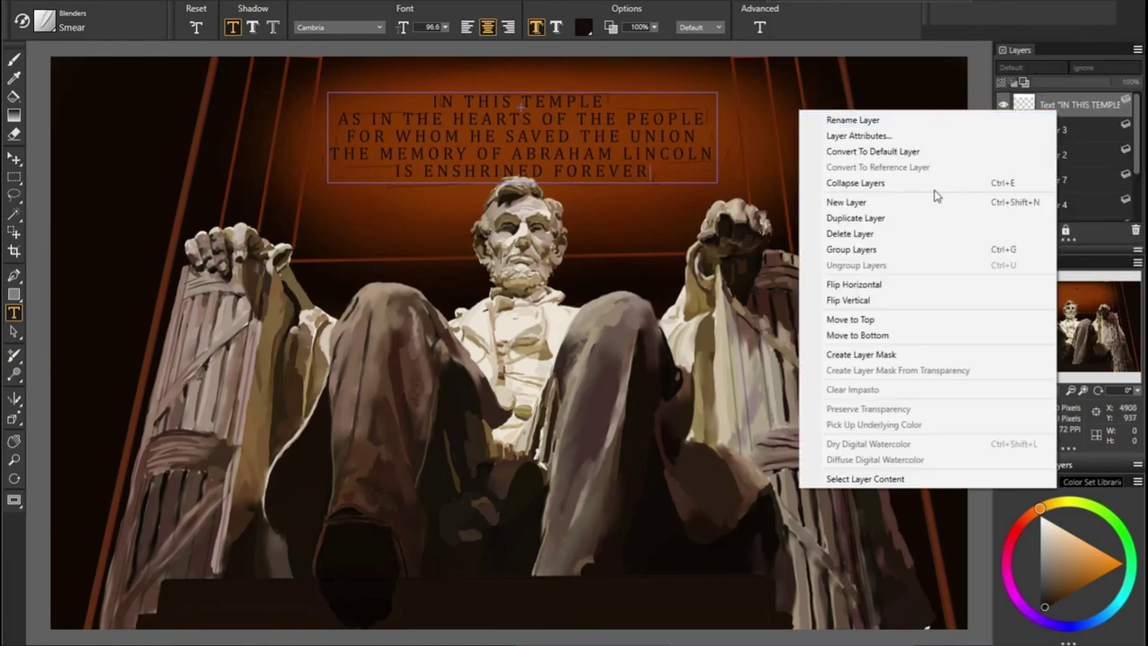
{"action": "left_click", "coordinate": [879, 149]}
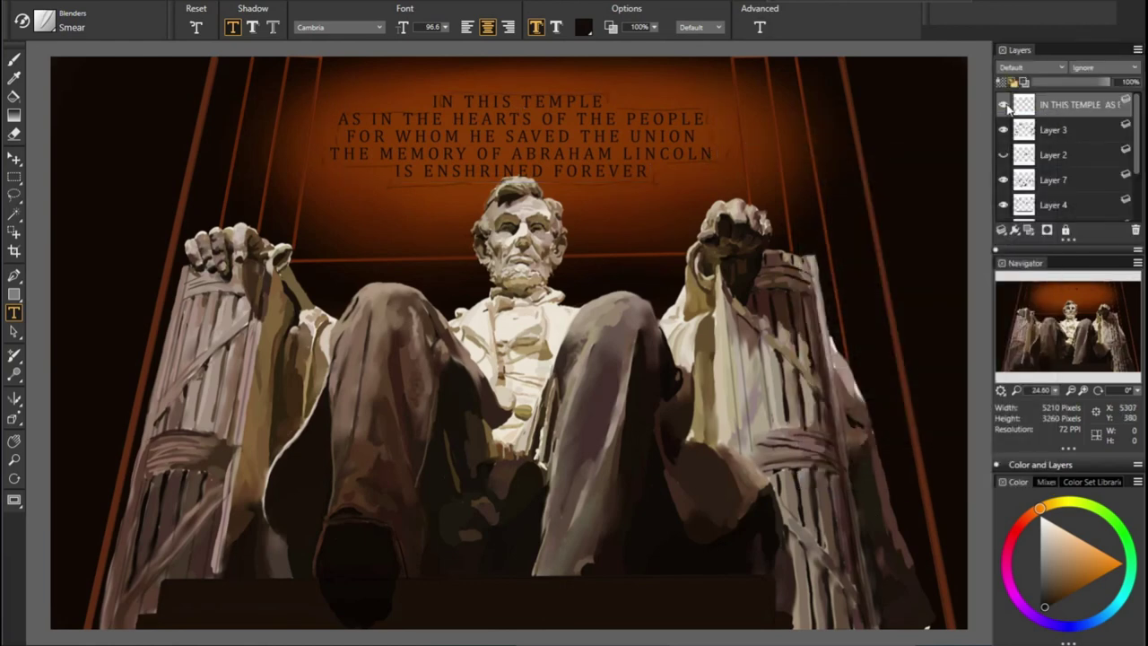
{"action": "left_click", "coordinate": [14, 158]}
{"action": "left_click", "coordinate": [55, 160]}
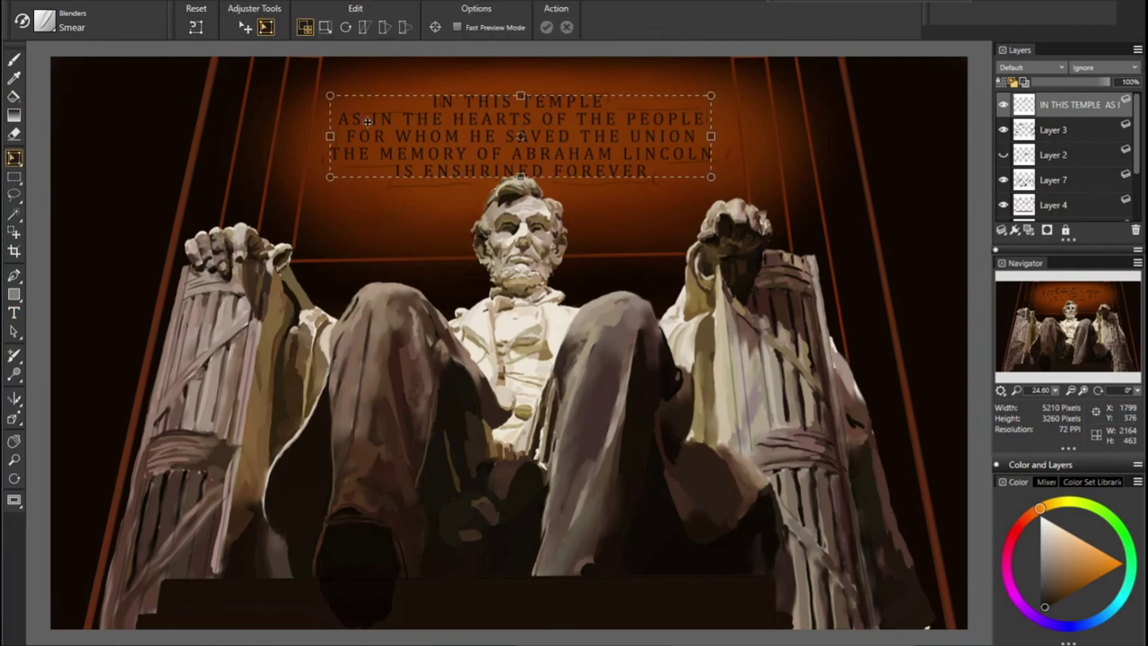
{"action": "left_click_drag", "start_coordinate": [329, 94], "coordinate": [334, 100]}
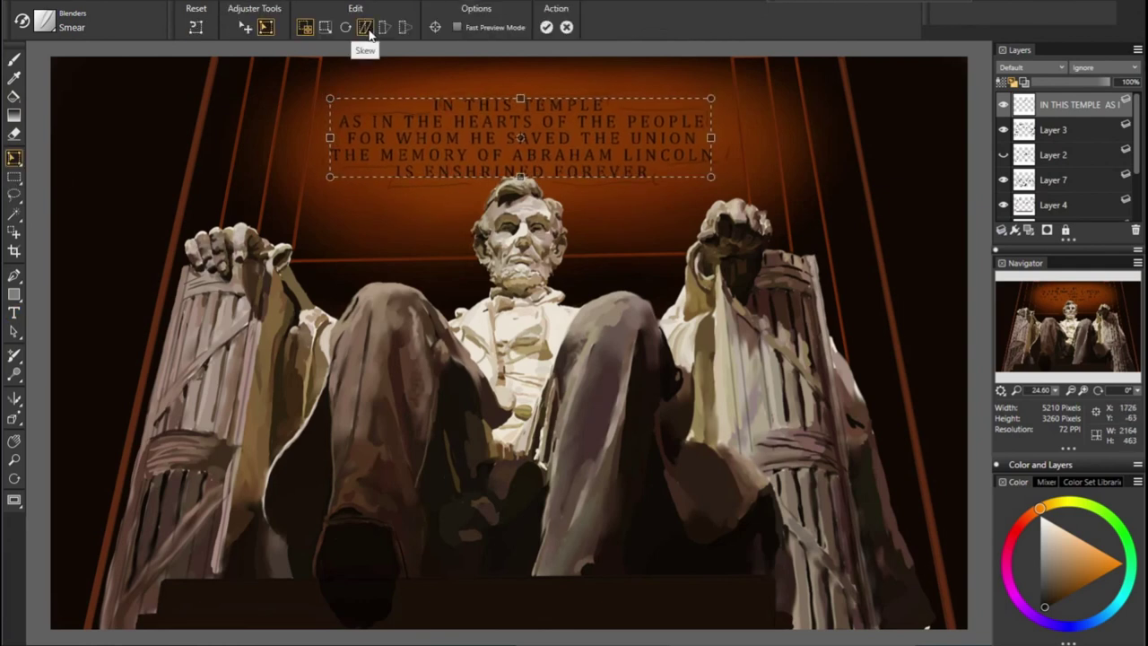
{"action": "left_click", "coordinate": [404, 27]}
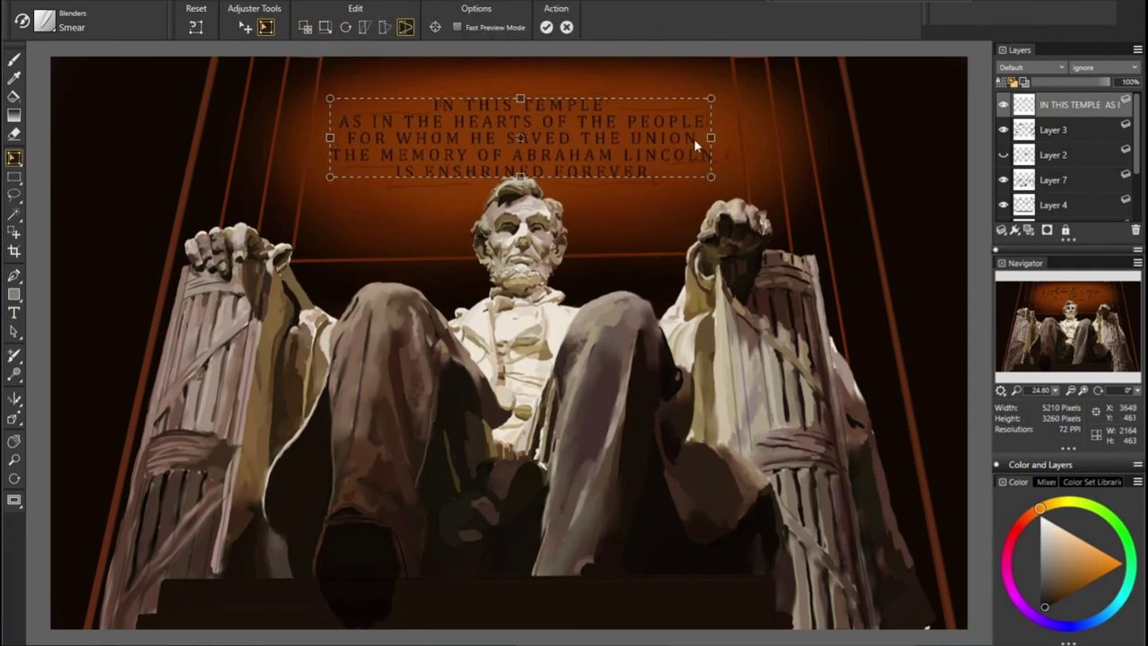
{"action": "left_click_drag", "start_coordinate": [710, 99], "coordinate": [701, 106]}
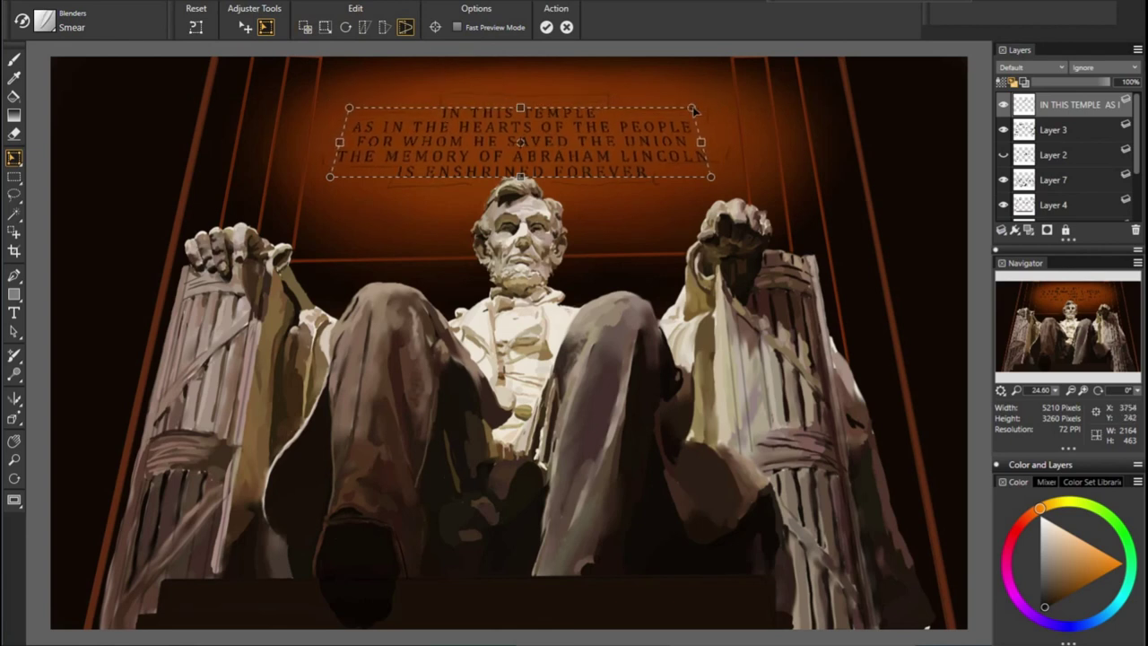
Enlarge the inscription from its bottom-right corner, nudge it up and right, and commit
{"action": "left_click", "coordinate": [325, 27]}
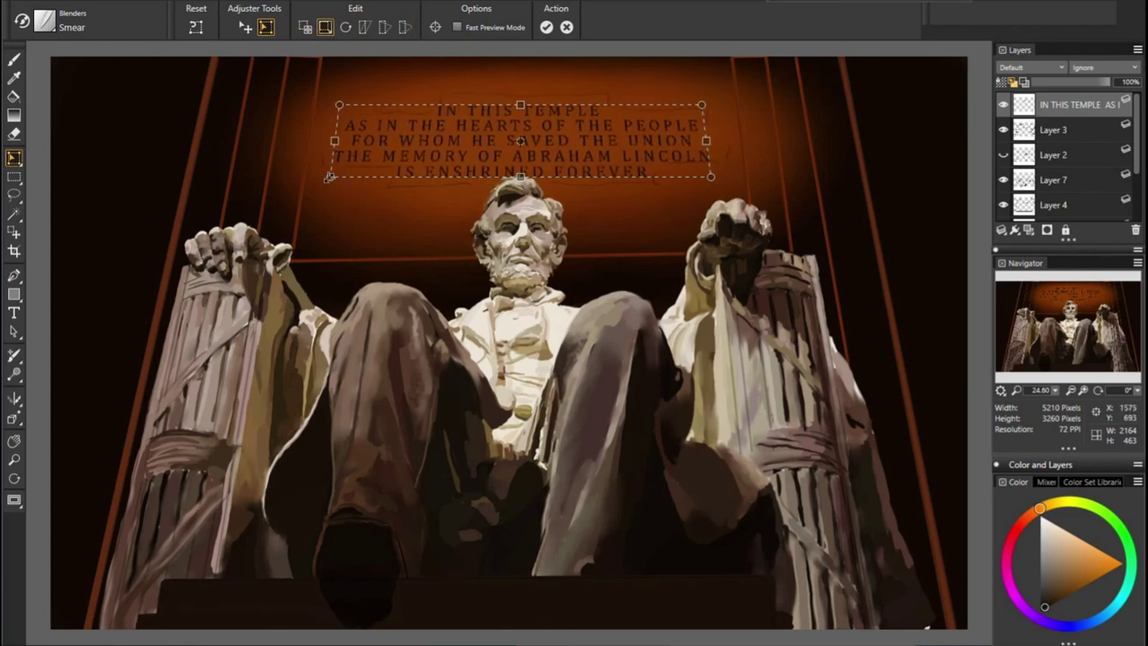
{"action": "left_click_drag", "start_coordinate": [710, 176], "coordinate": [723, 185]}
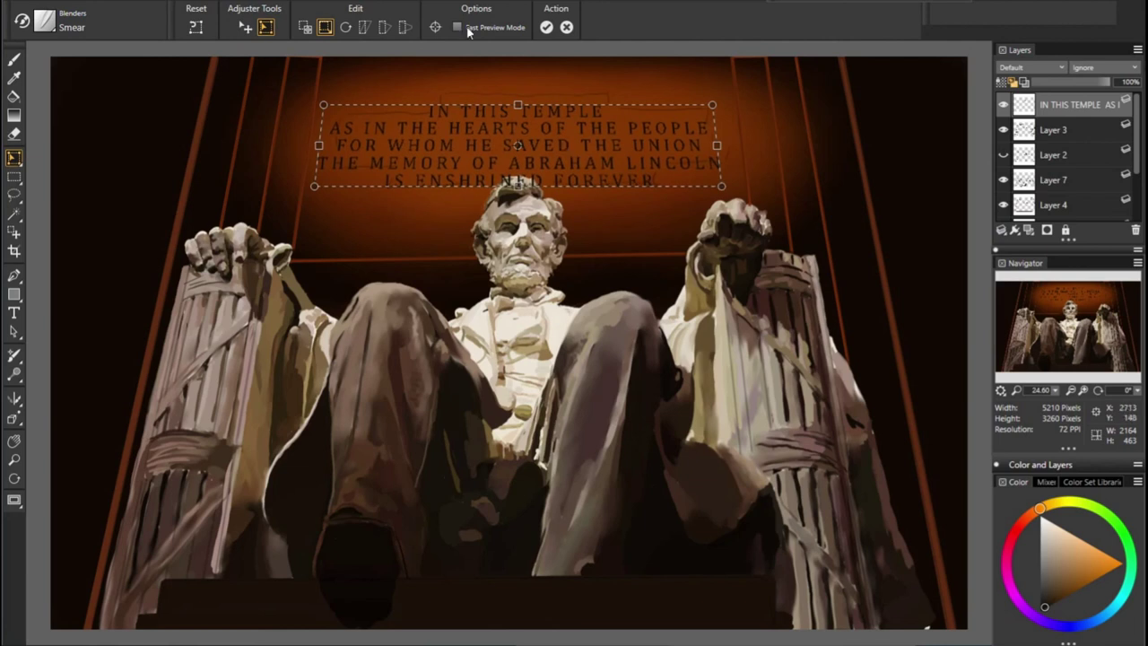
{"action": "left_click", "coordinate": [305, 27]}
{"action": "left_click_drag", "start_coordinate": [484, 147], "coordinate": [492, 141]}
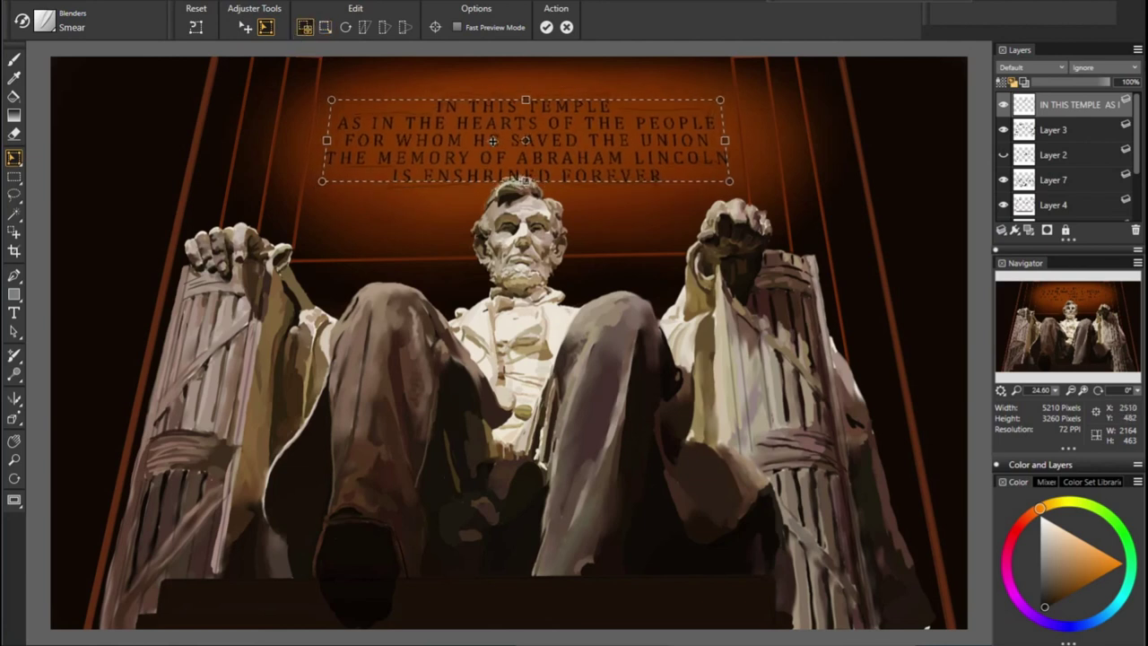
{"action": "left_click", "coordinate": [547, 27]}
Hide Layer 3 for comparison, then duplicate the inscription layer and commit its transform
{"action": "left_click", "coordinate": [1003, 129]}
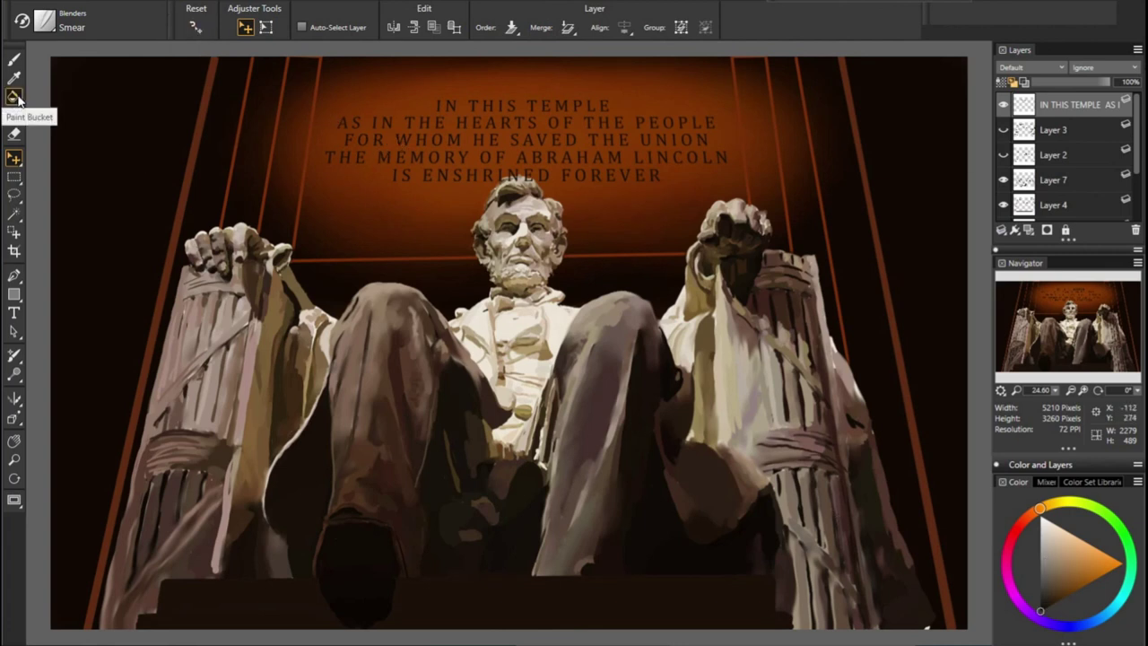
{"action": "left_click", "coordinate": [267, 1]}
{"action": "key", "text": "Escape"}
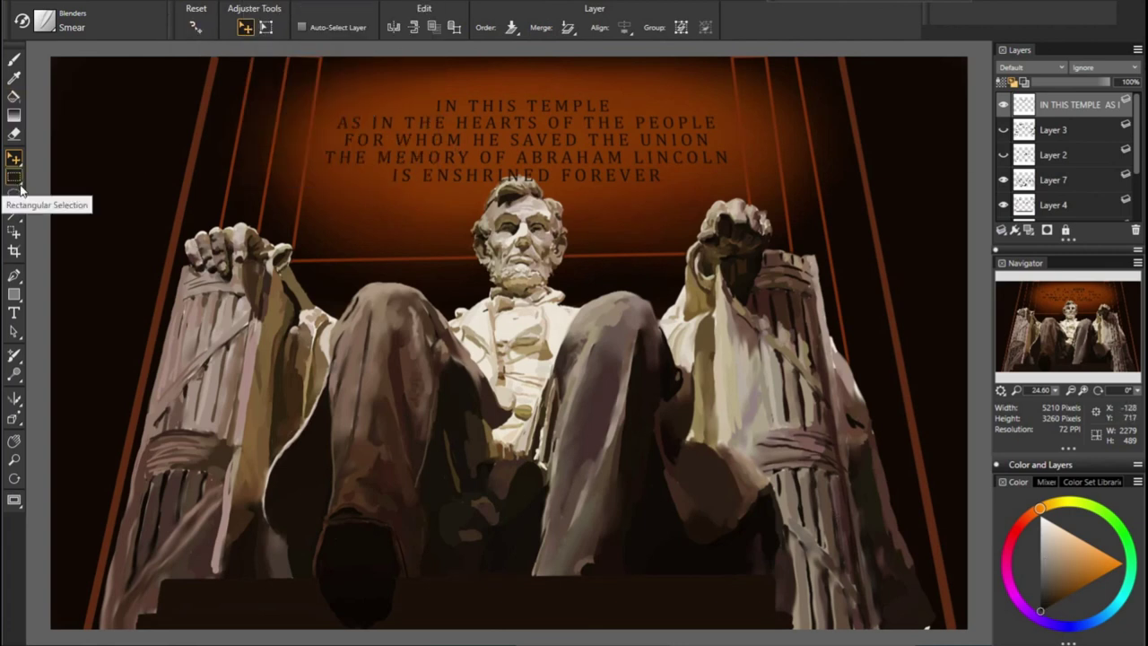
{"action": "right_click", "coordinate": [1057, 104]}
{"action": "left_click", "coordinate": [834, 210]}
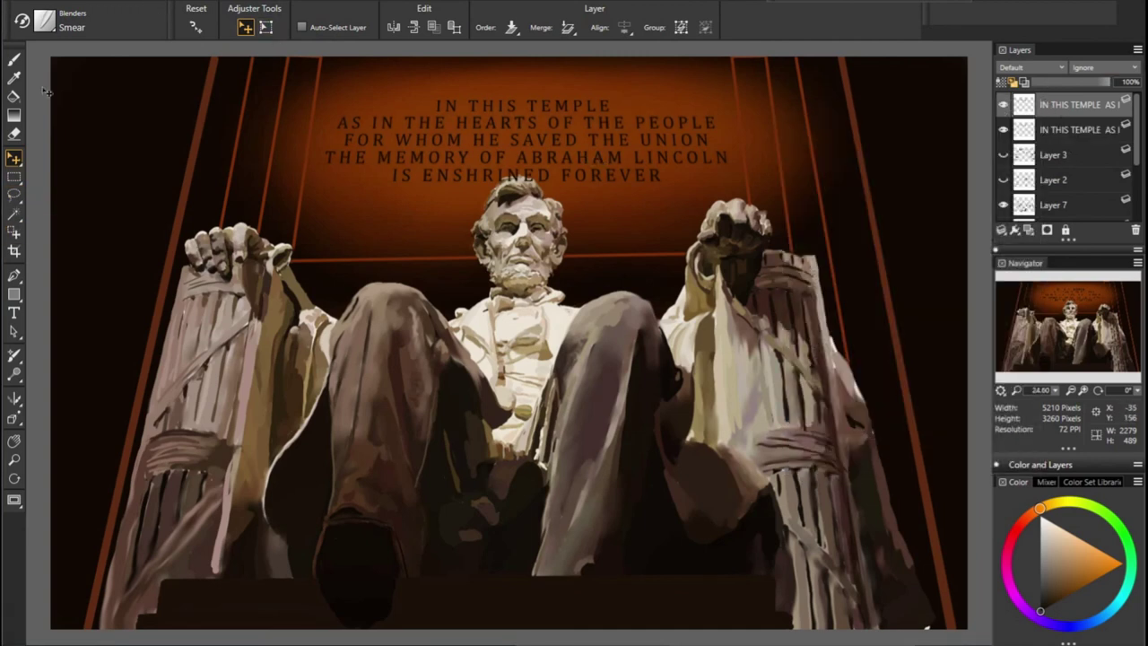
{"action": "left_click", "coordinate": [14, 233]}
{"action": "left_click", "coordinate": [14, 158]}
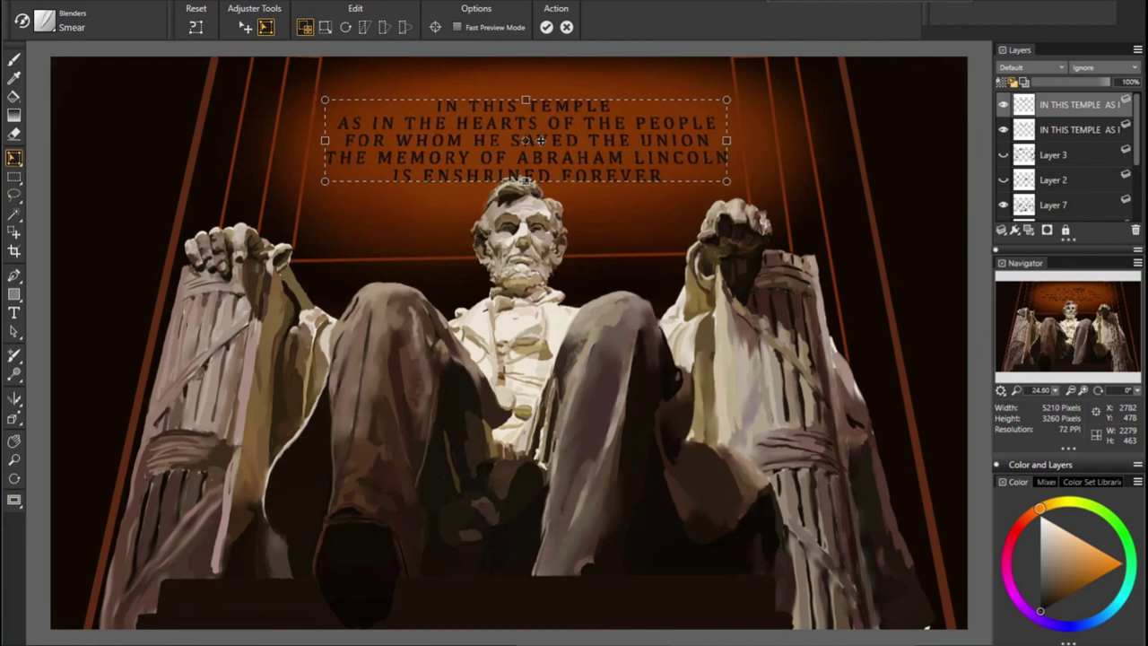
{"action": "left_click", "coordinate": [1006, 106]}
{"action": "key", "text": "Return"}
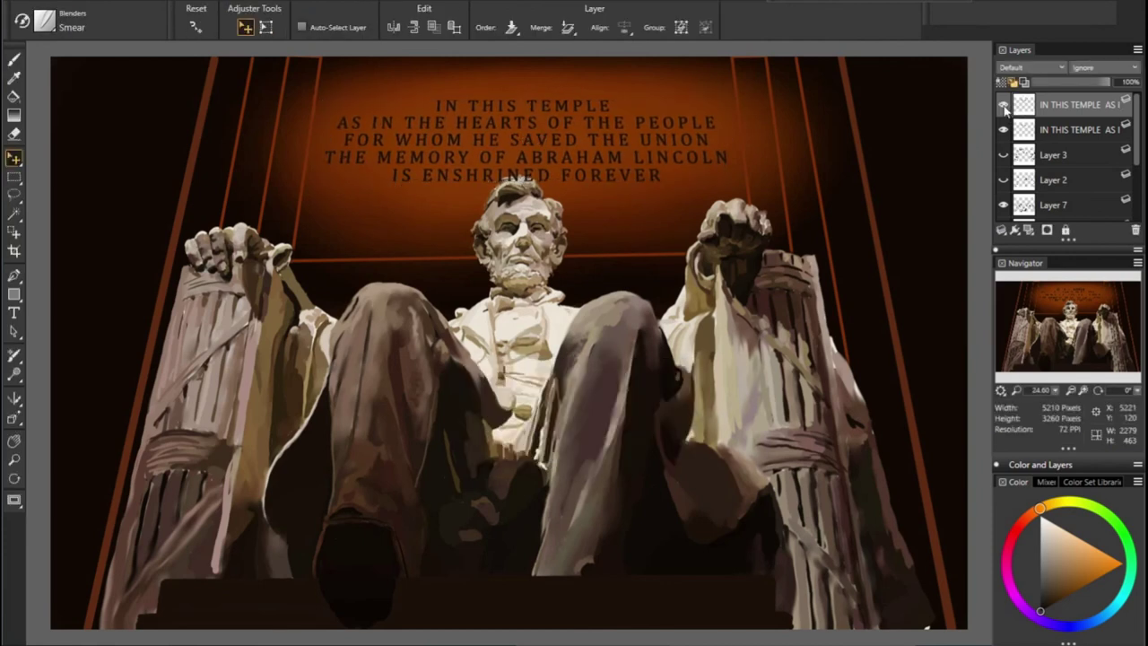
Collapse both inscription layers into one, then scale and reposition it above the statue
{"action": "left_click", "coordinate": [1068, 130], "text": "shift"}
{"action": "left_click", "coordinate": [1002, 230]}
{"action": "left_click", "coordinate": [888, 271]}
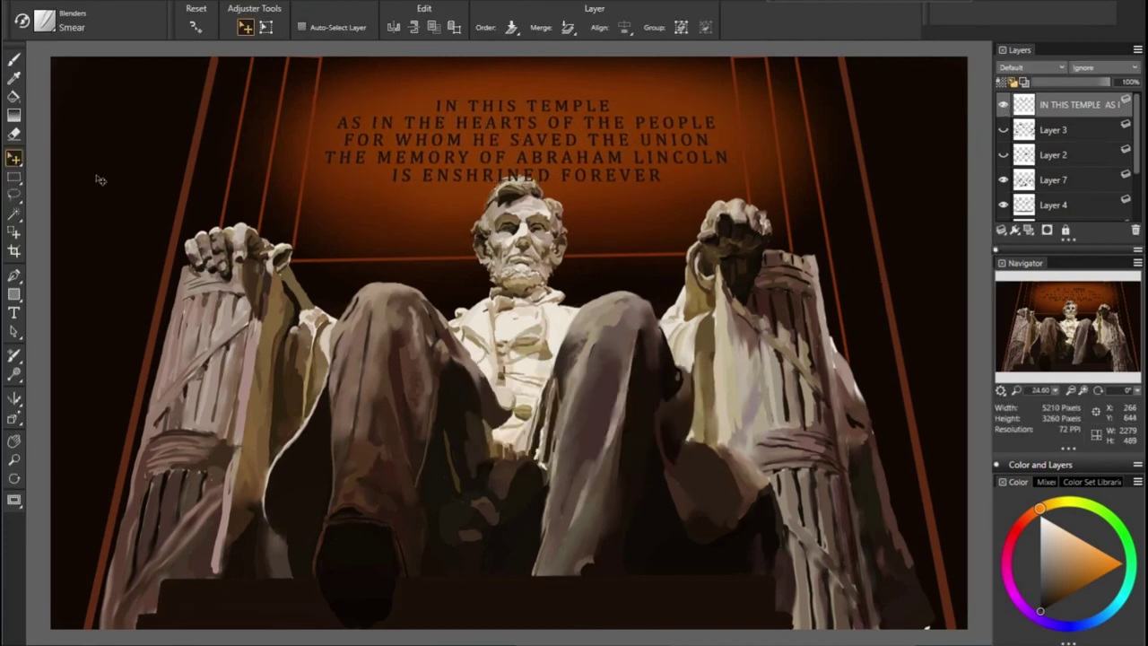
{"action": "left_click_drag", "start_coordinate": [526, 101], "coordinate": [523, 102]}
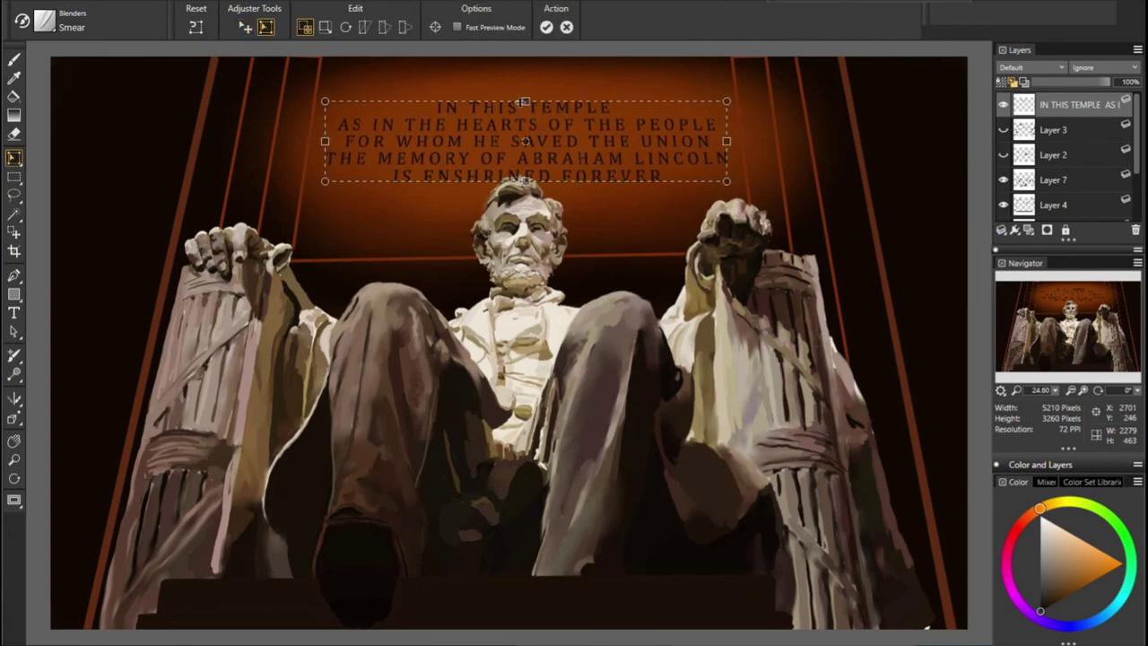
{"action": "left_click_drag", "start_coordinate": [727, 101], "coordinate": [741, 97]}
{"action": "left_click_drag", "start_coordinate": [510, 121], "coordinate": [502, 123]}
{"action": "left_click", "coordinate": [547, 27]}
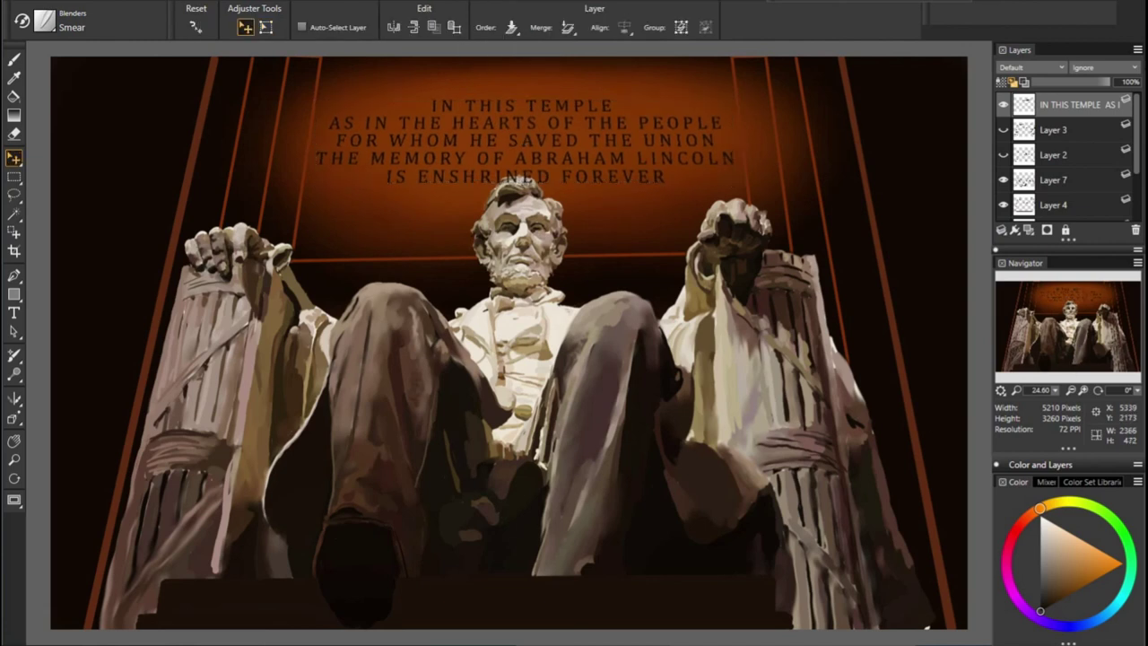
{"action": "key", "text": "b"}
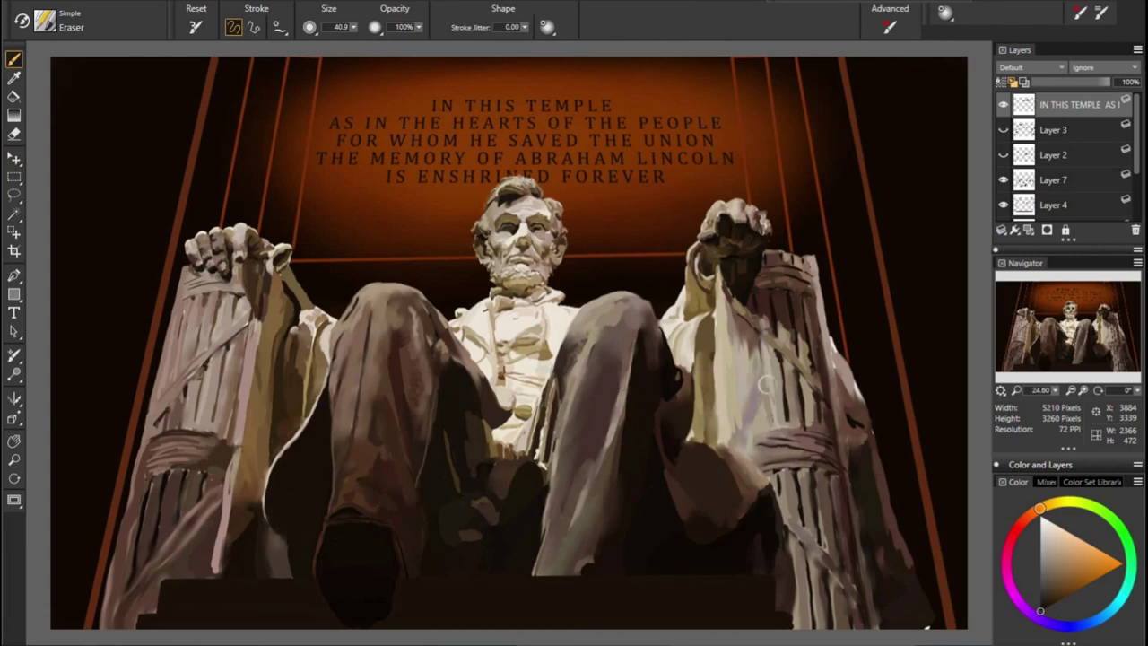
Select Layer 3, toggle it off and on to compare the left column, then delete it
{"action": "key", "text": "/"}
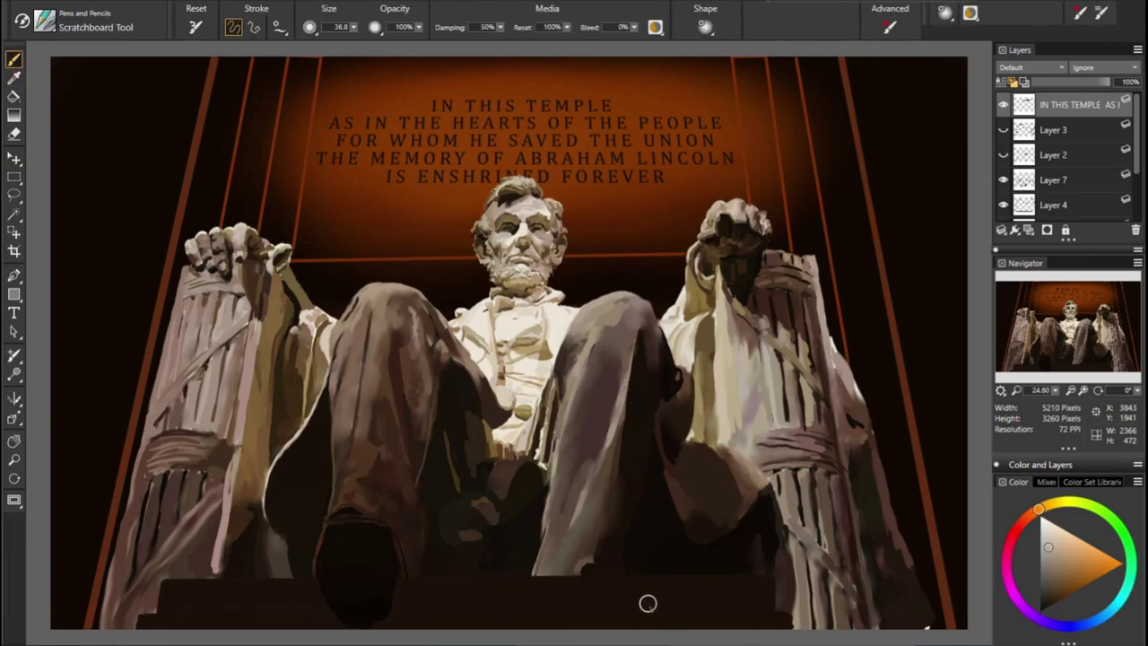
{"action": "left_click", "coordinate": [1012, 131]}
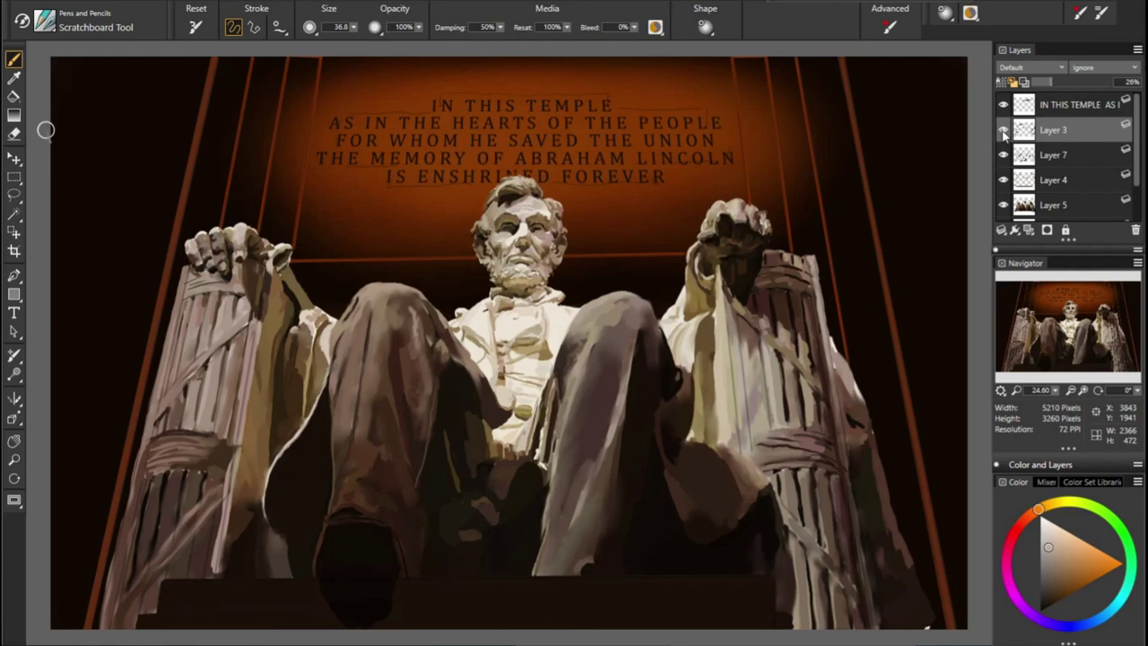
{"action": "left_click", "coordinate": [1004, 131]}
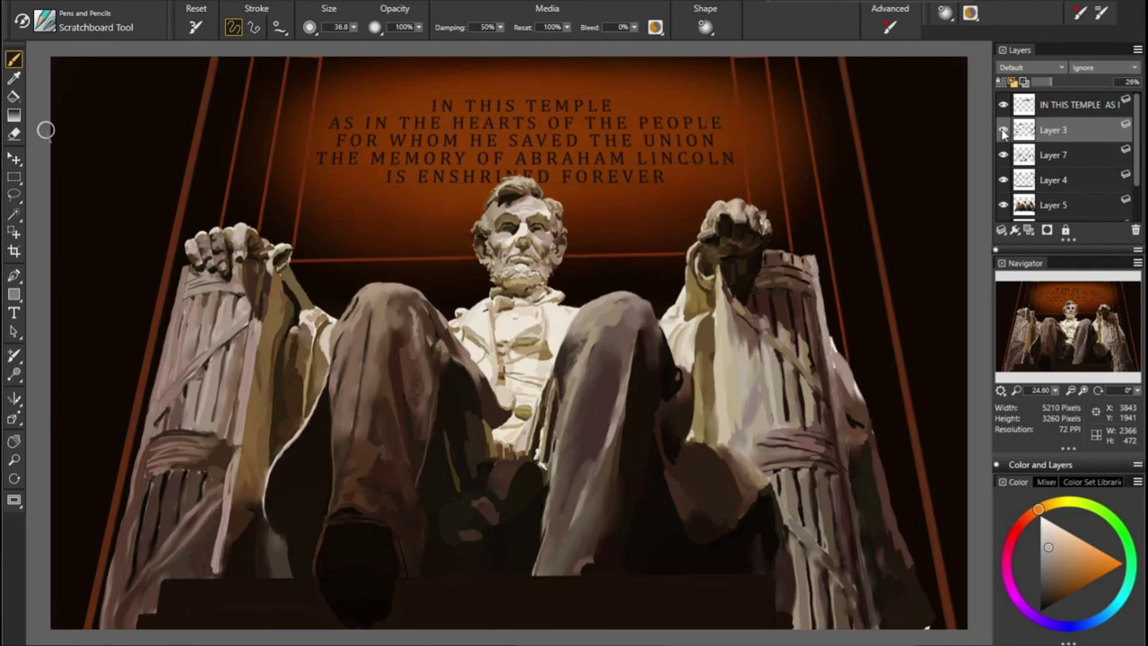
{"action": "left_click", "coordinate": [1004, 131]}
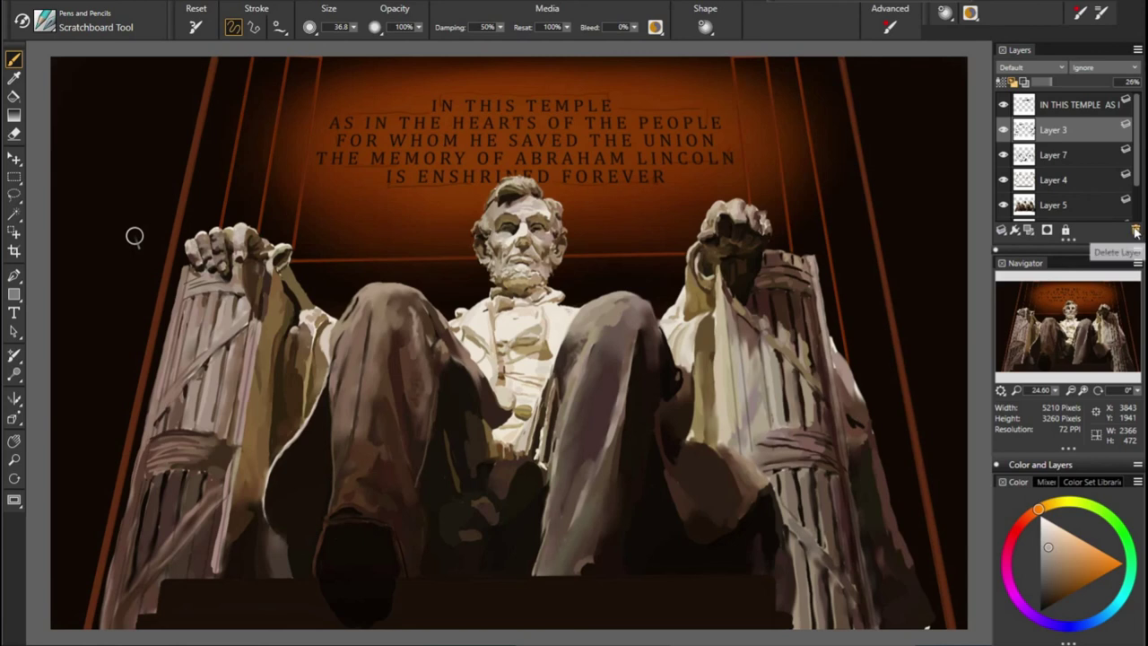
{"action": "left_click", "coordinate": [1135, 230]}
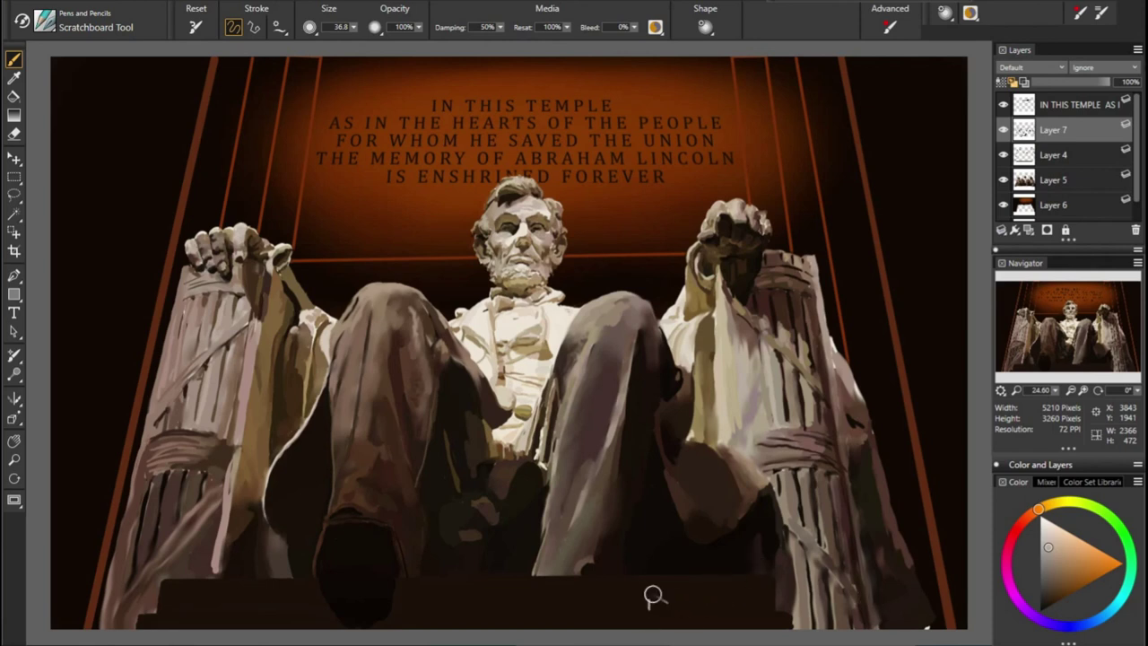
Sign the painting in white on the dark base below the statue and save it
{"action": "mouse_move", "coordinate": [643, 592]}
{"action": "left_mouse_down"}
{"action": "mouse_move", "coordinate": [664, 608]}
{"action": "mouse_move", "coordinate": [684, 588]}
{"action": "mouse_move", "coordinate": [689, 599]}
{"action": "mouse_move", "coordinate": [731, 560]}
{"action": "left_mouse_up"}
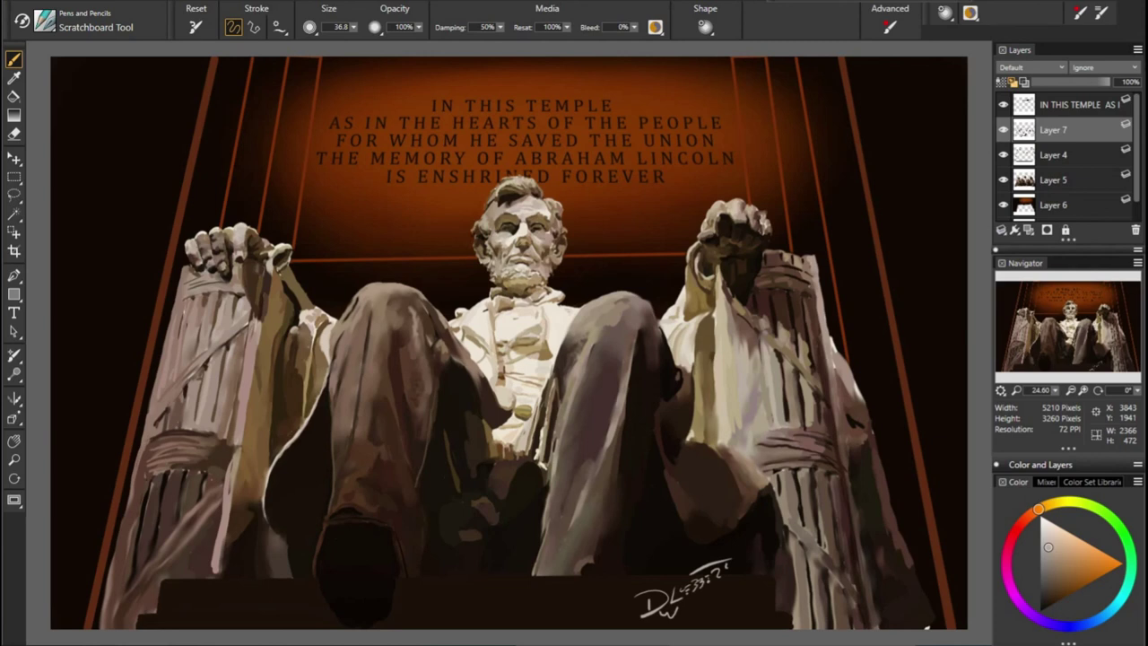
{"action": "key", "text": "ctrl+s"}
{"action": "left_click", "coordinate": [1096, 106]}
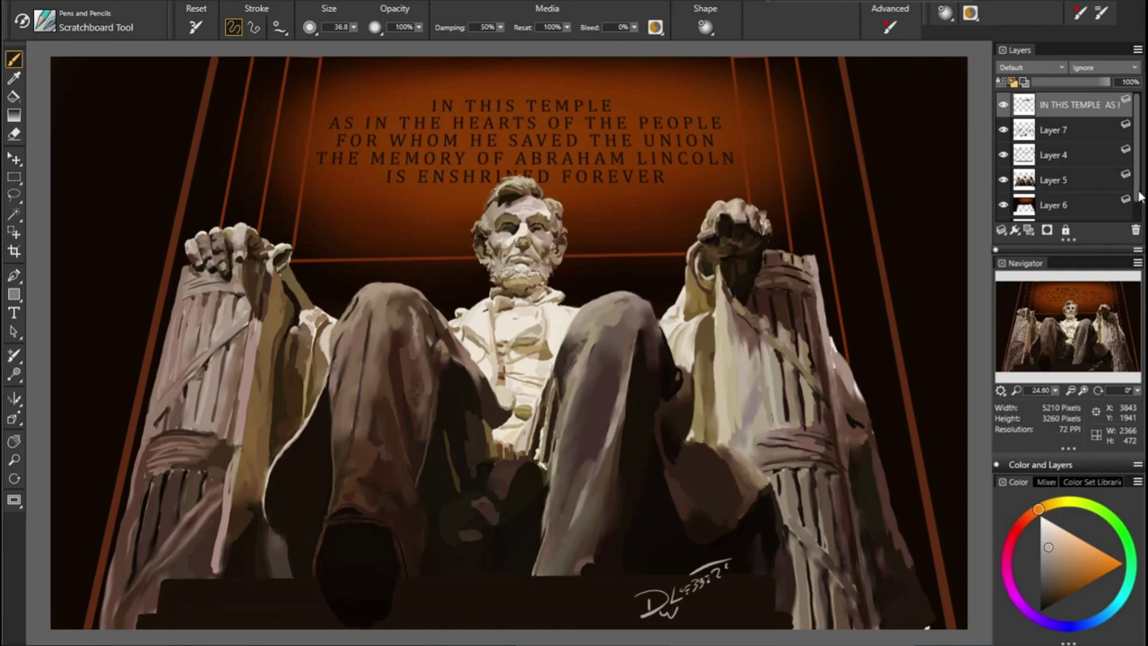
Select all layers, including the inscription, and drop them onto the Canvas layer
{"action": "scroll", "coordinate": [1108, 179], "scroll_direction": "down", "scroll_amount": 1}
{"action": "left_click", "coordinate": [1103, 186], "text": "shift"}
{"action": "left_click", "coordinate": [1005, 232]}
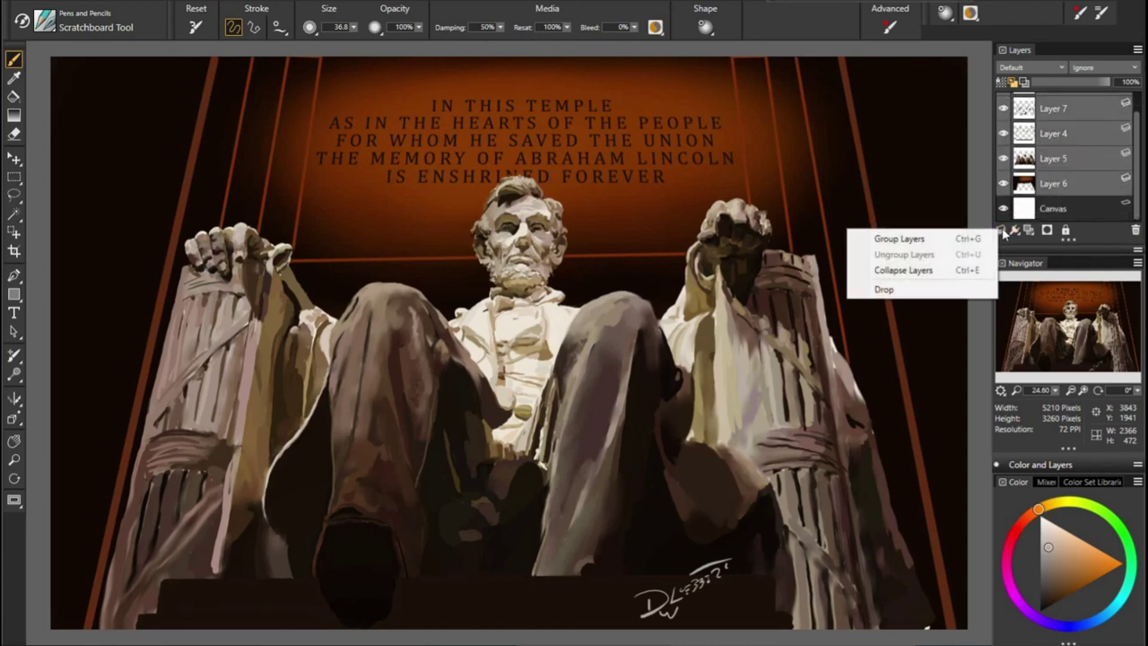
{"action": "left_click", "coordinate": [908, 289]}
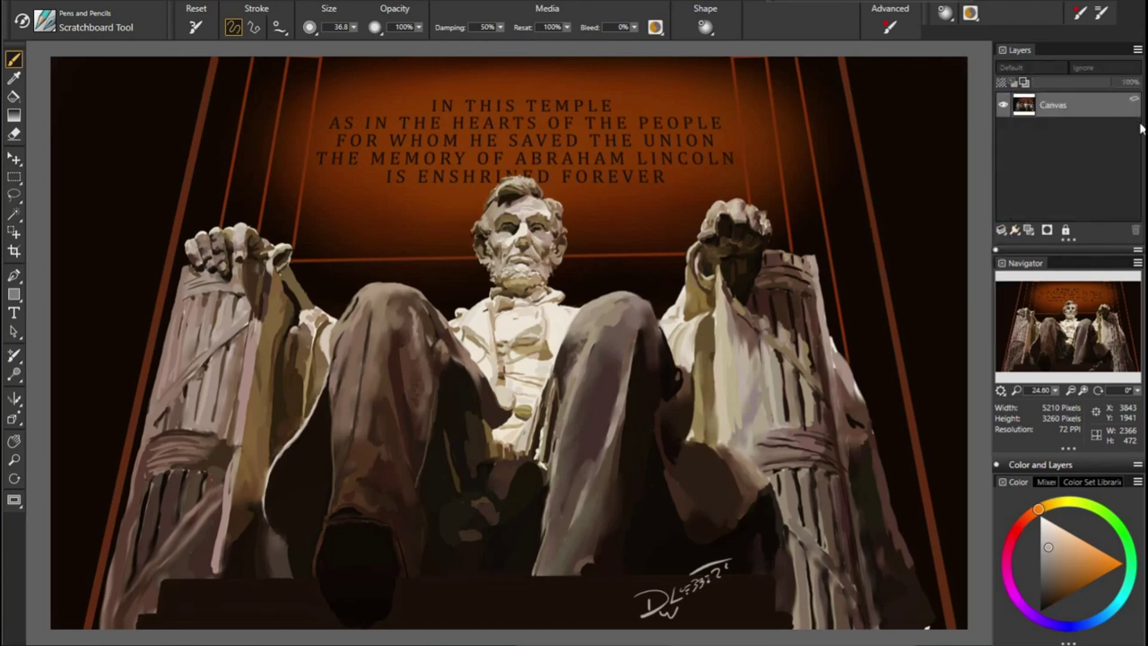